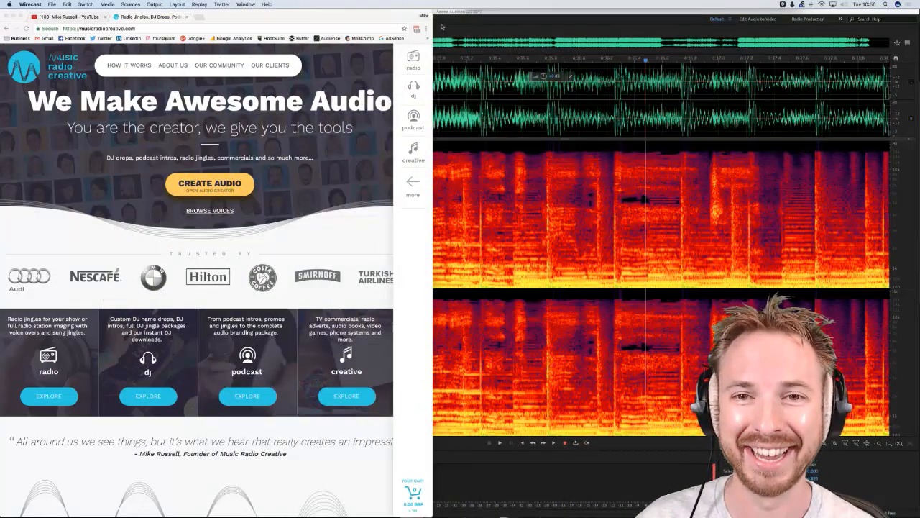
# - Switch to Adobe Audition and open the Ed Sheeran – Galway Girl.wav track in the waveform editor
pyautogui.click(532, 104)
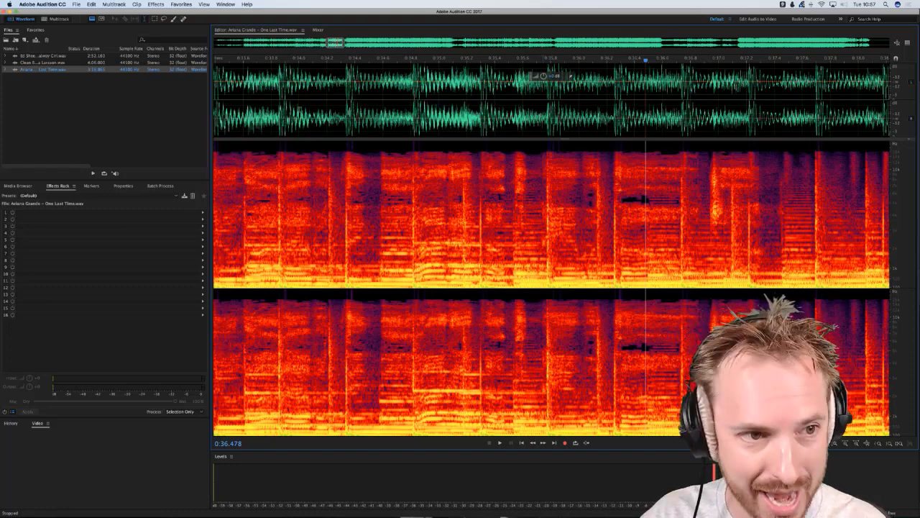
pyautogui.click(35, 63)
pyautogui.click(38, 57)
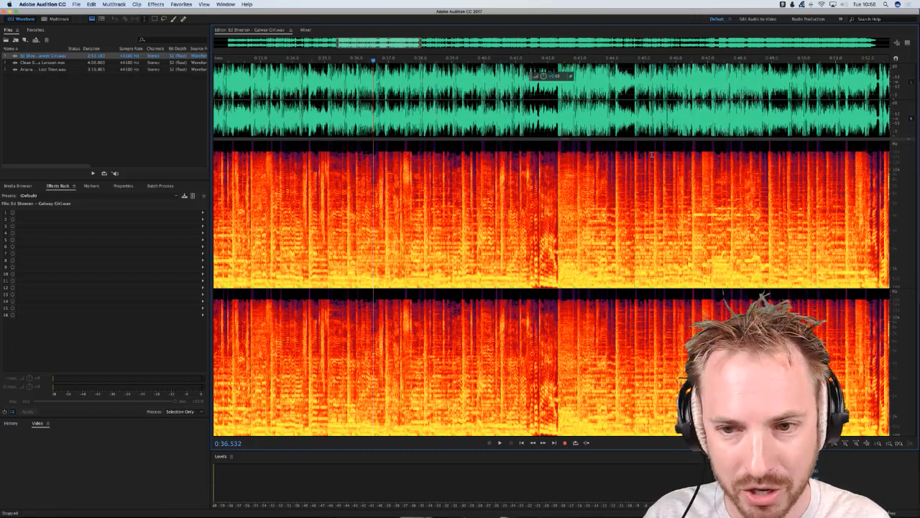
# - Examine the beat spikes of the Galway Girl track just after 0:36 in the waveform and spectral display
pyautogui.scroll(-5, 384, 62)
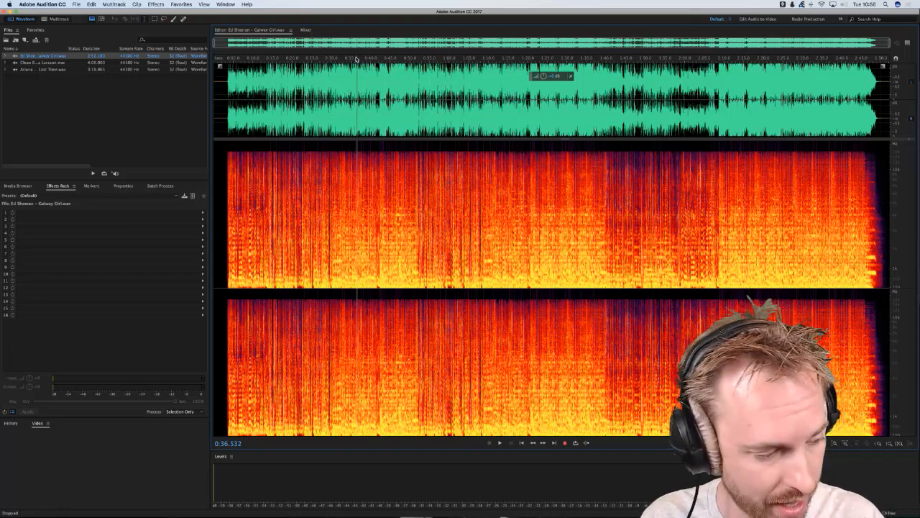
pyautogui.scroll(5, 356, 59)
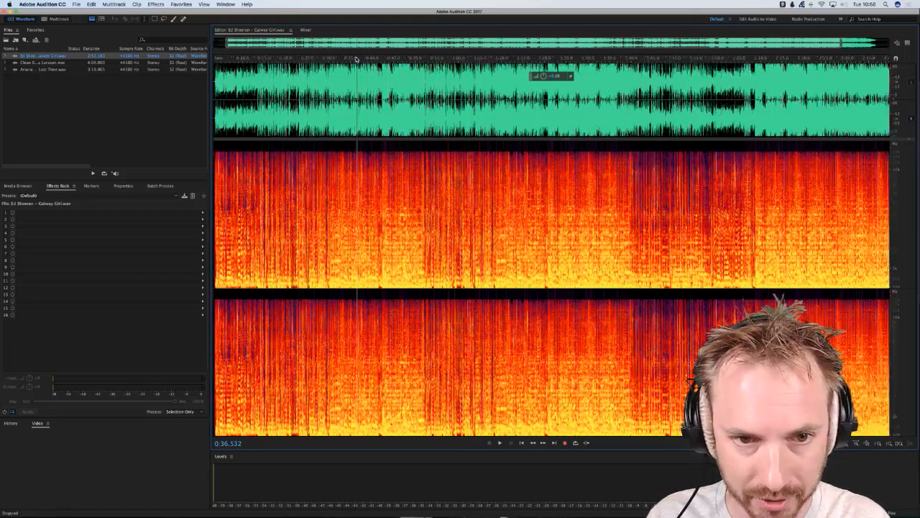
pyautogui.scroll(3, 357, 59)
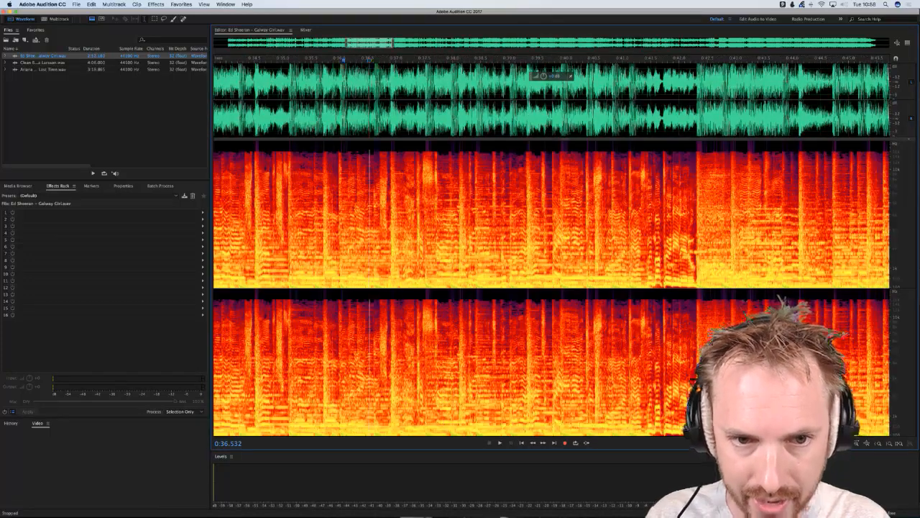
pyautogui.click(392, 60)
pyautogui.click(430, 60)
pyautogui.click(465, 75)
pyautogui.click(487, 76)
pyautogui.click(513, 78)
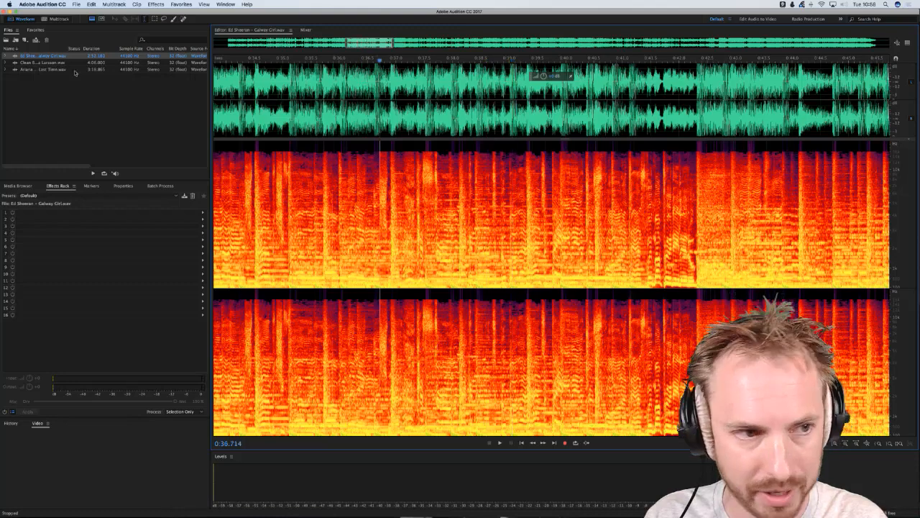
# - Open the Clean Bandit – Symphony feat. Zara Larsson.wav track and toggle the spectral frequency display to compare the views
pyautogui.doubleClick(45, 63)
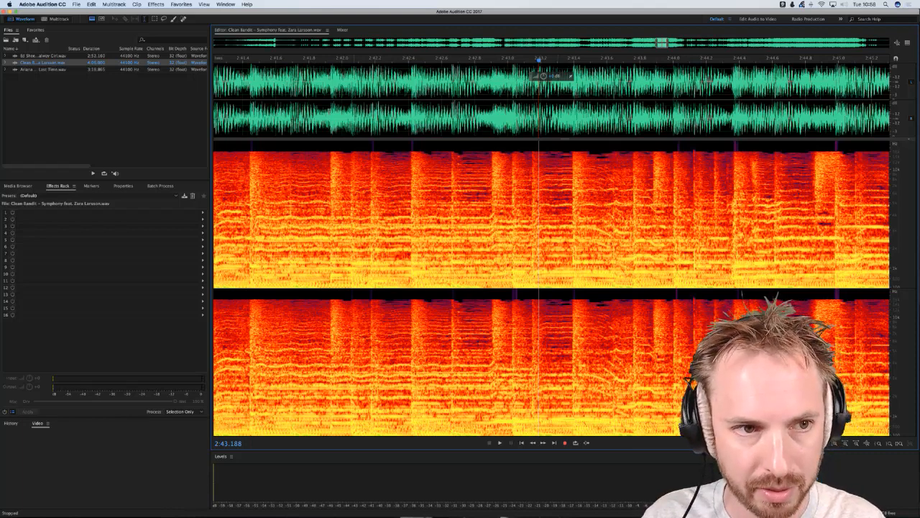
pyautogui.click(226, 4)
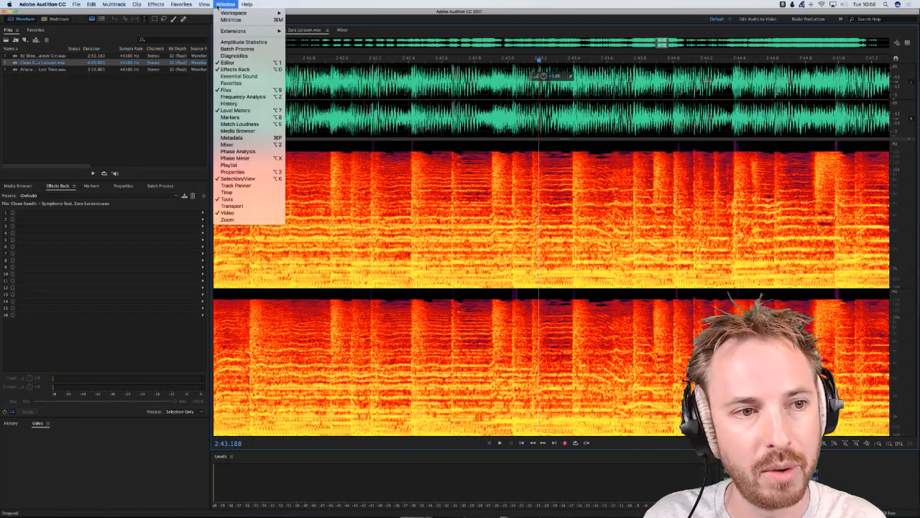
pyautogui.moveTo(204, 4)
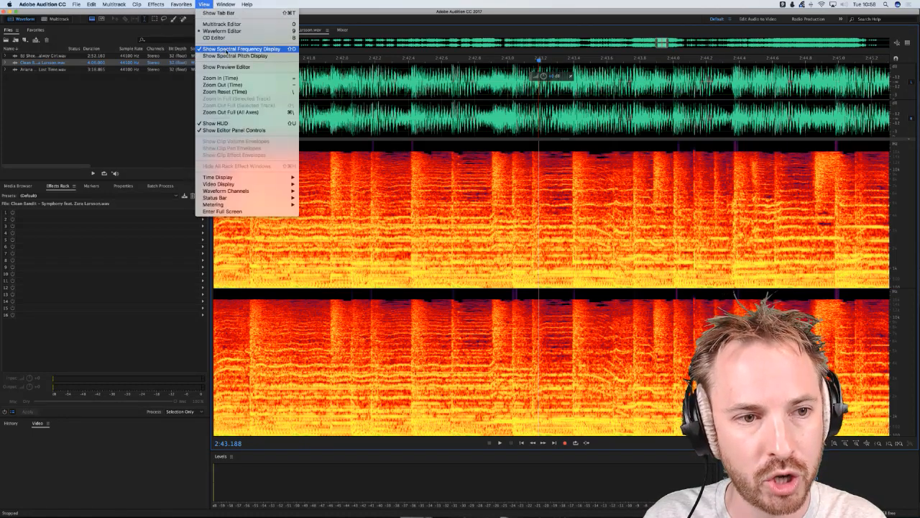
pyautogui.click(525, 109)
pyautogui.hotkey('shift', 'd')
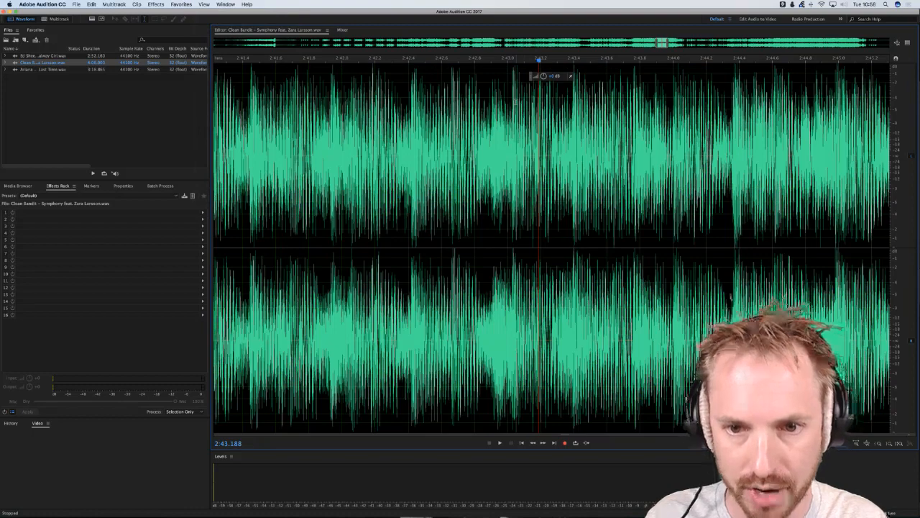
pyautogui.hotkey('shift', 'd')
pyautogui.hotkey('shift', 'd')
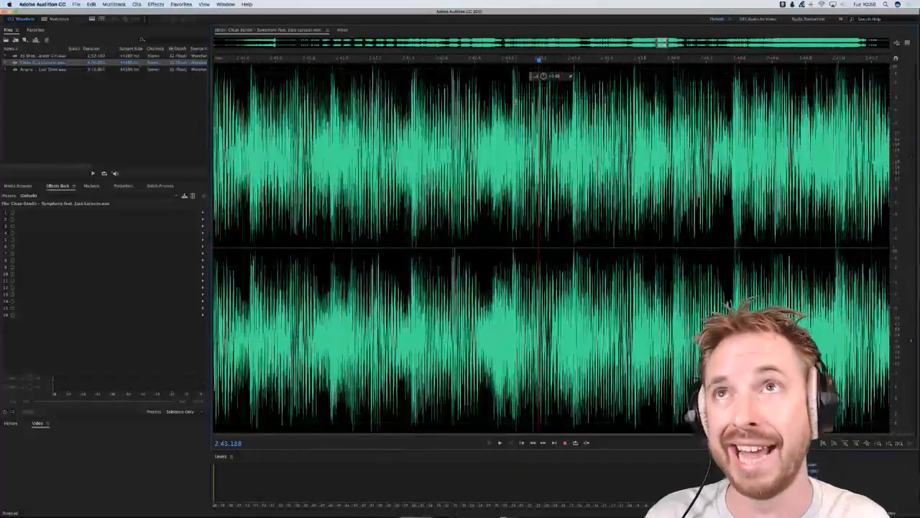
pyautogui.hotkey('shift', 'd')
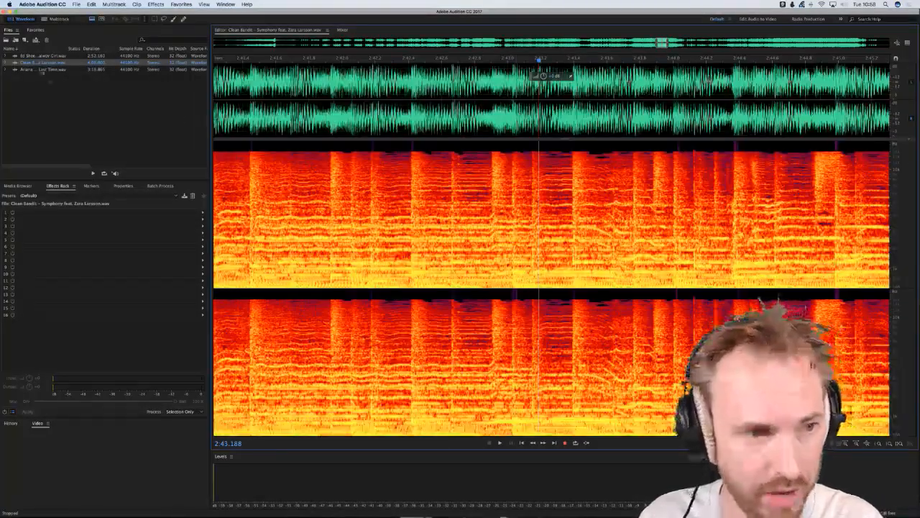
# - Open Ariana Grande – One Last Time.wav and place the playhead on the drum beat at 0:34.820
pyautogui.doubleClick(42, 70)
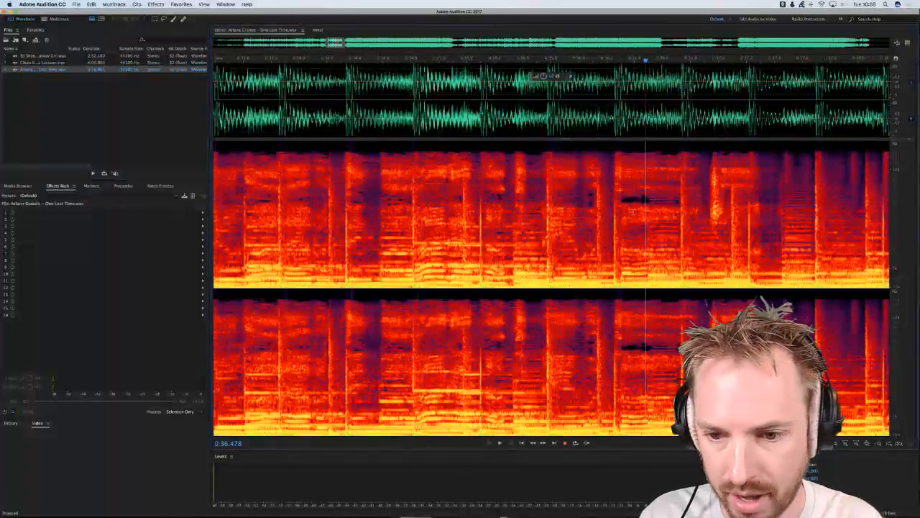
pyautogui.click(613, 220)
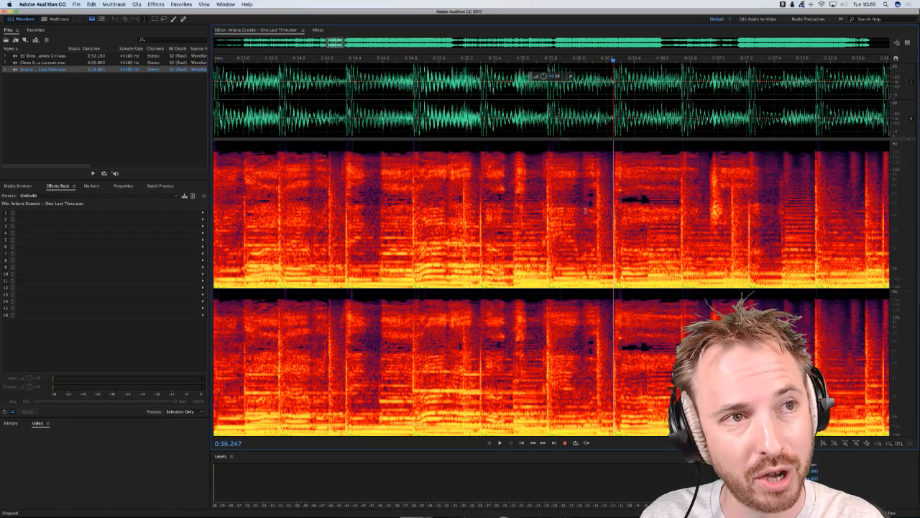
pyautogui.click(549, 205)
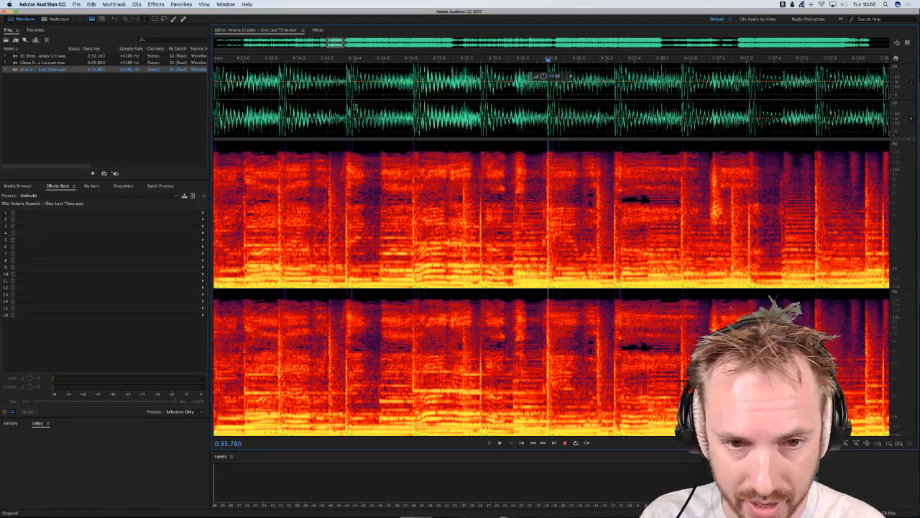
pyautogui.click(411, 114)
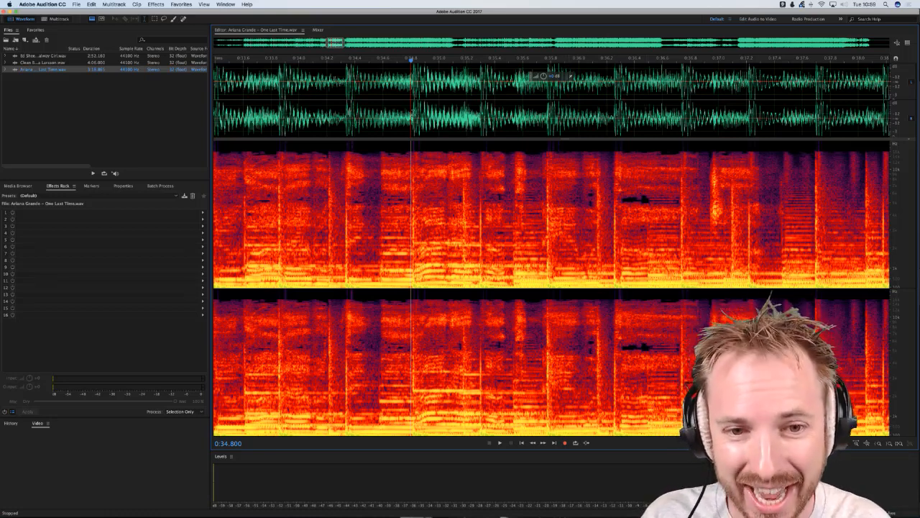
pyautogui.click(414, 114)
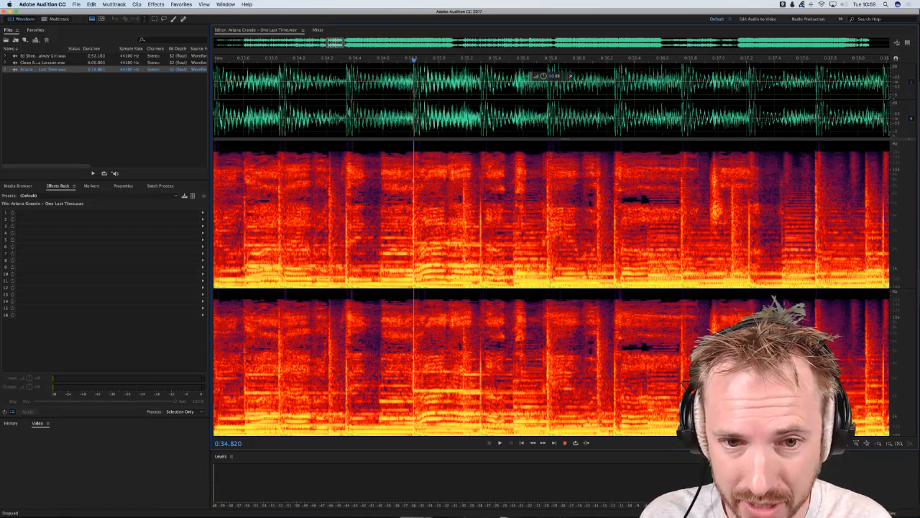
# - Select four beats, about 1.92 seconds starting at 0:34.815, and play the selection to check it
pyautogui.moveTo(414, 101); pyautogui.dragTo(682, 124)
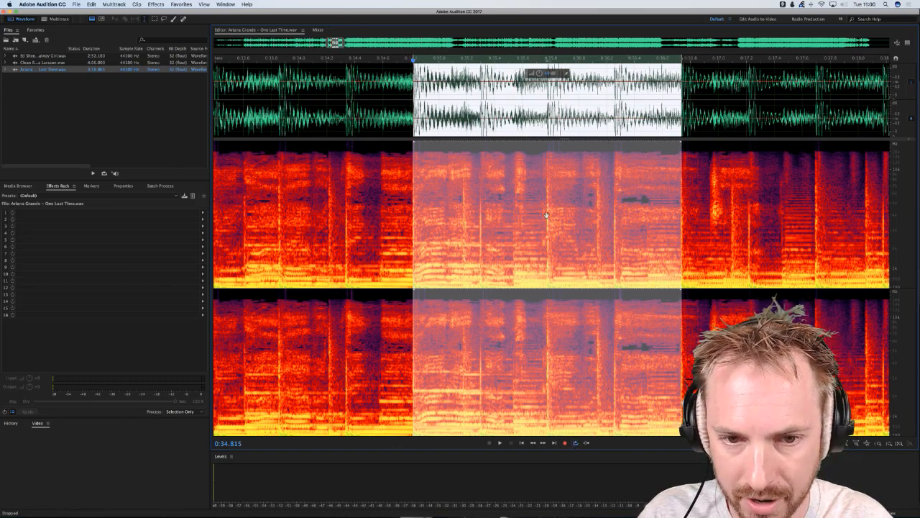
pyautogui.press('space')
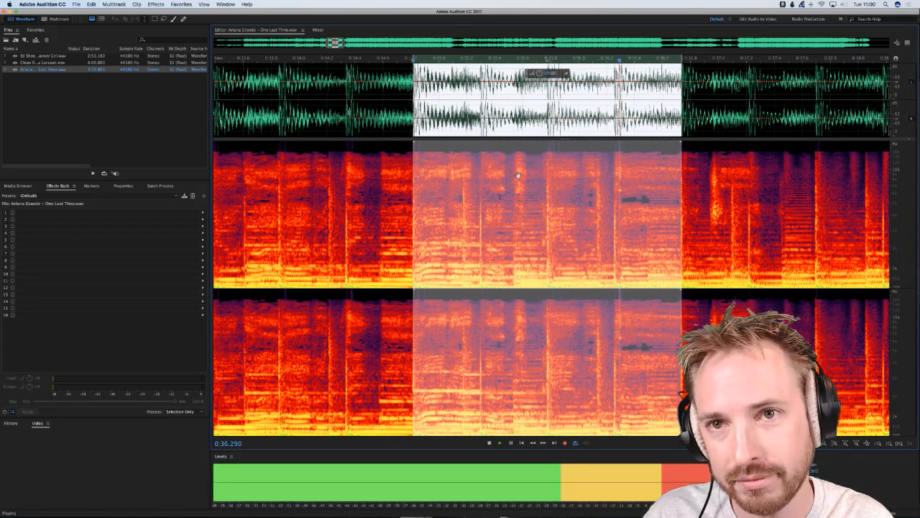
pyautogui.press('space')
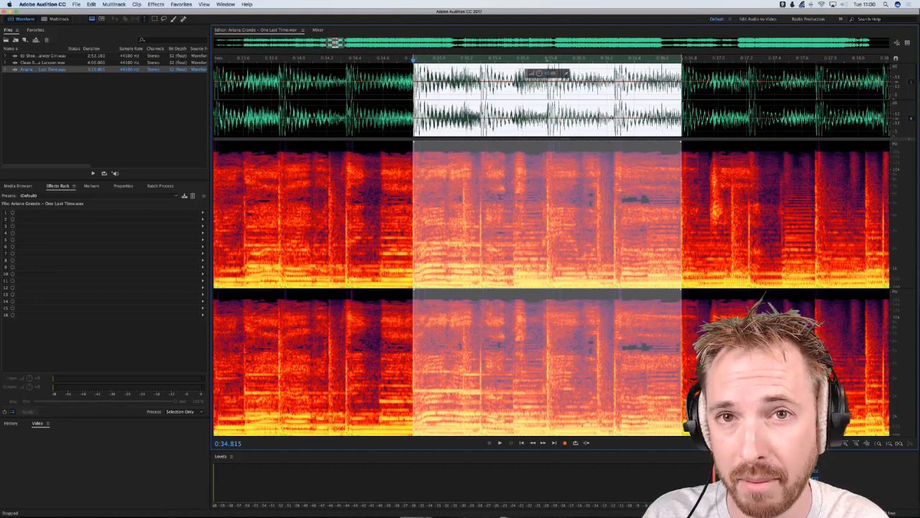
# - Calculate the track's tempo in Spotlight by evaluating 4*60 and 240/1.922, and return to Audition
pyautogui.press('super+Tab')
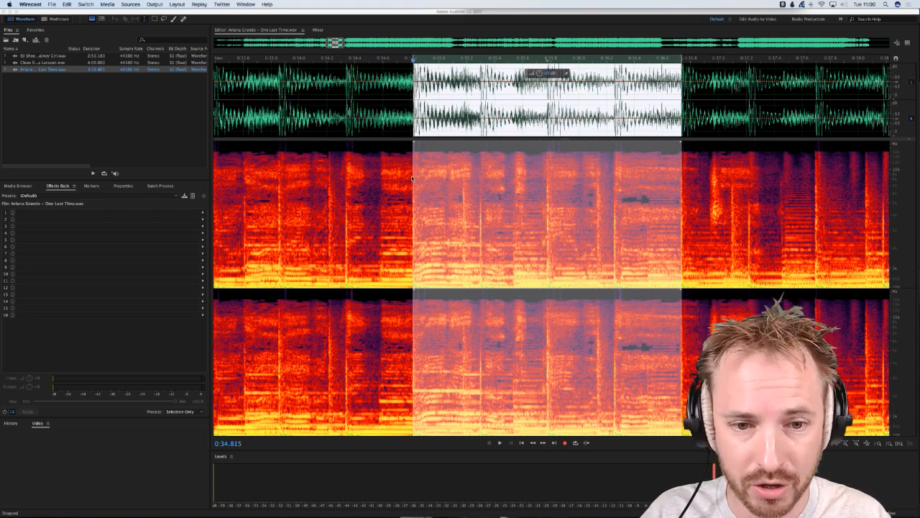
pyautogui.press('super+space')
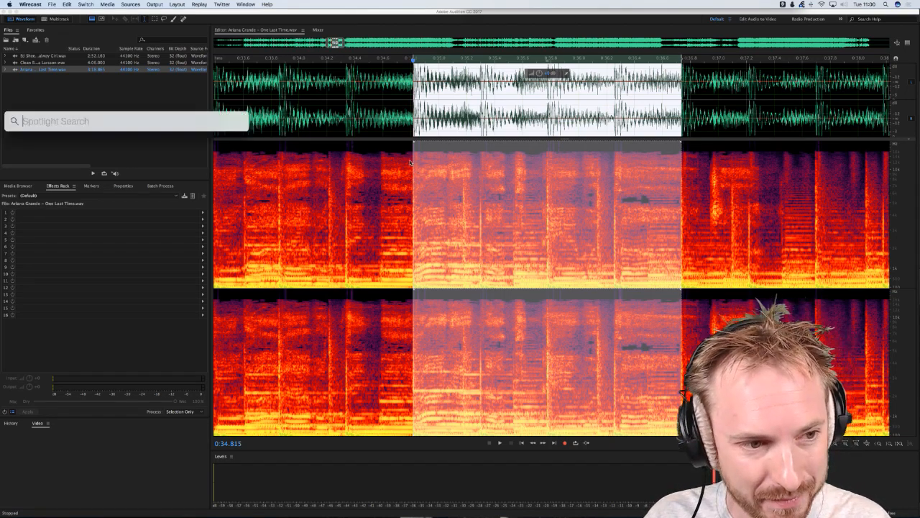
pyautogui.write('4*60')
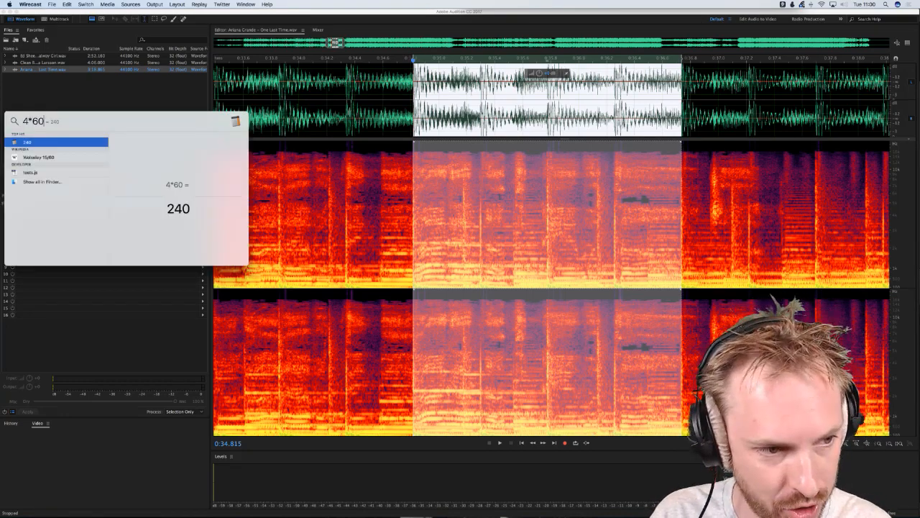
pyautogui.press('BackSpace')
pyautogui.press('BackSpace')
pyautogui.press('BackSpace')
pyautogui.press('BackSpace')
pyautogui.write('24')
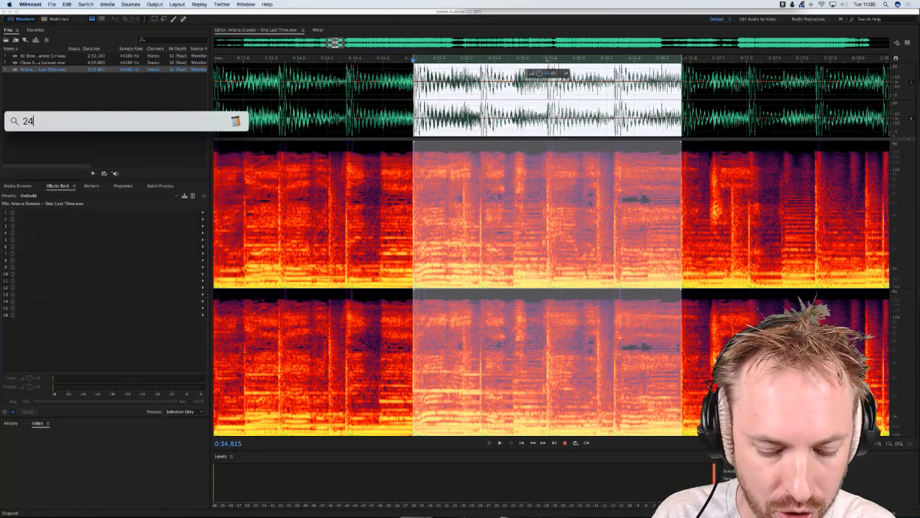
pyautogui.write('0/1')
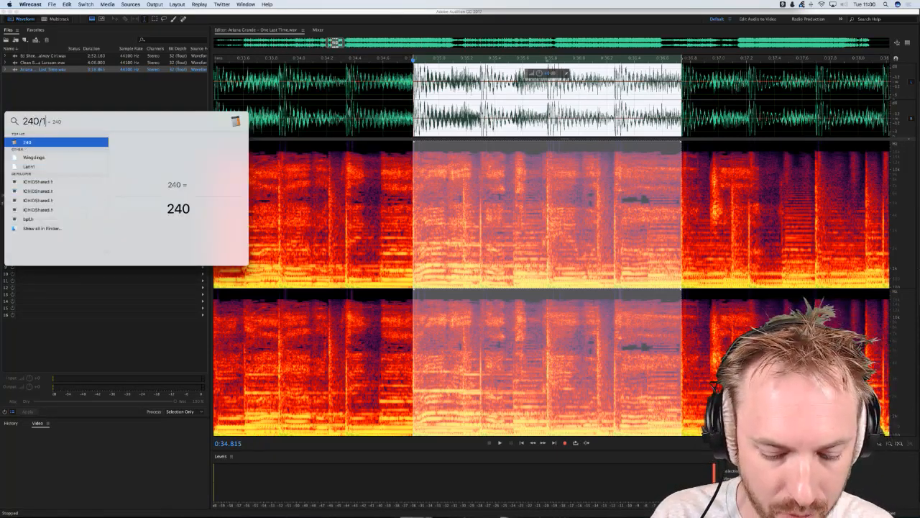
pyautogui.write('.922')
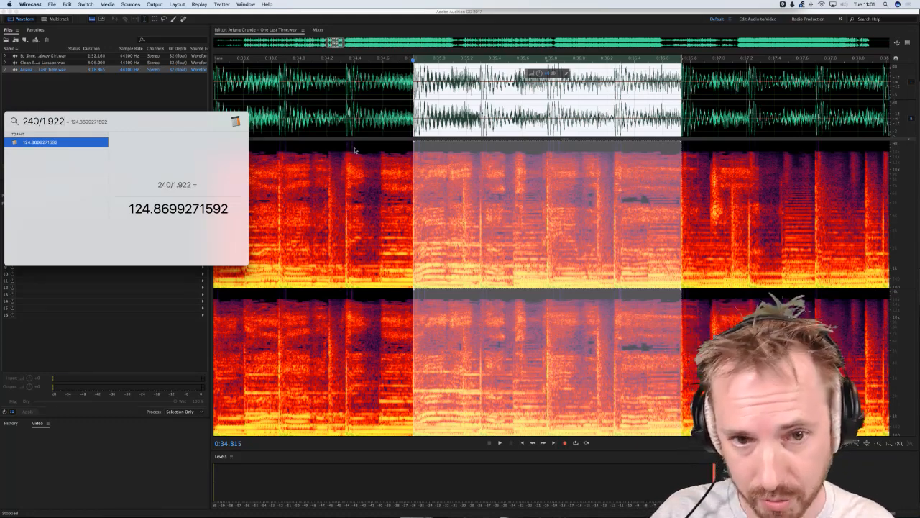
pyautogui.click(356, 103)
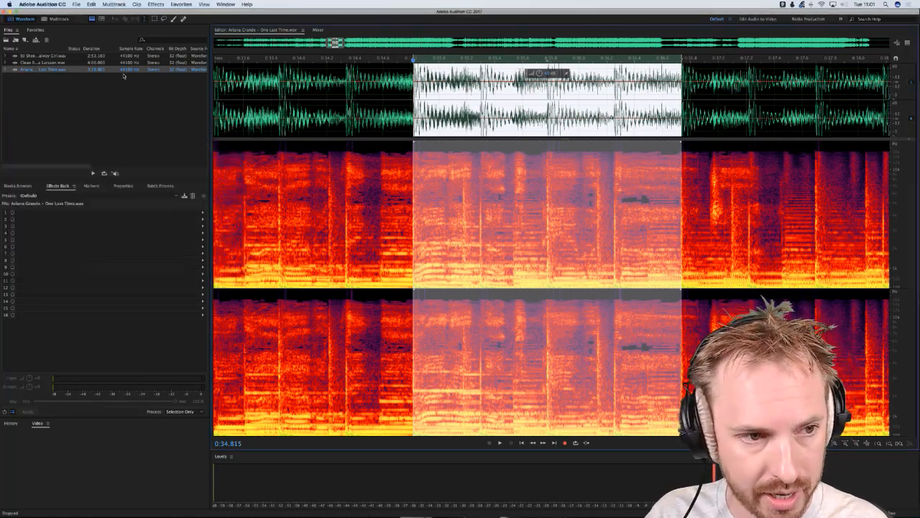
# - Open the Clean Bandit – Symphony track and play the passage starting at about 2:42.4
pyautogui.click(63, 63)
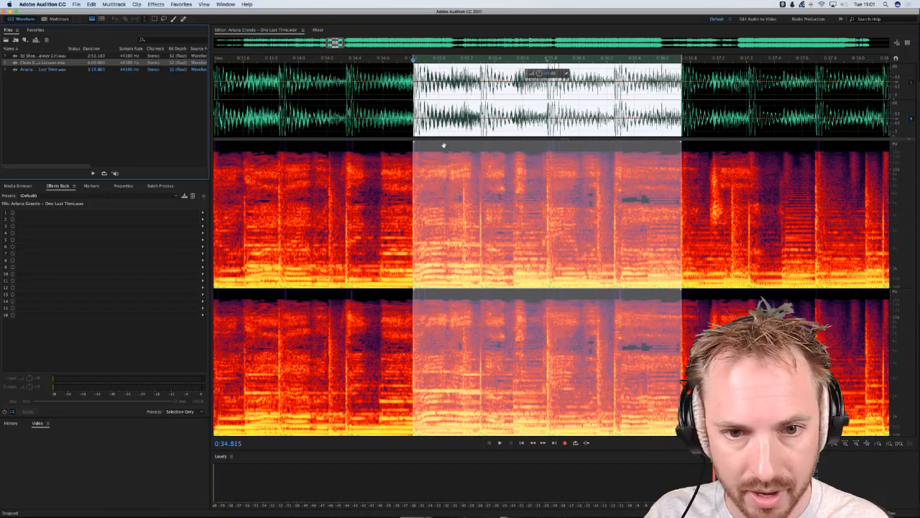
pyautogui.doubleClick(52, 63)
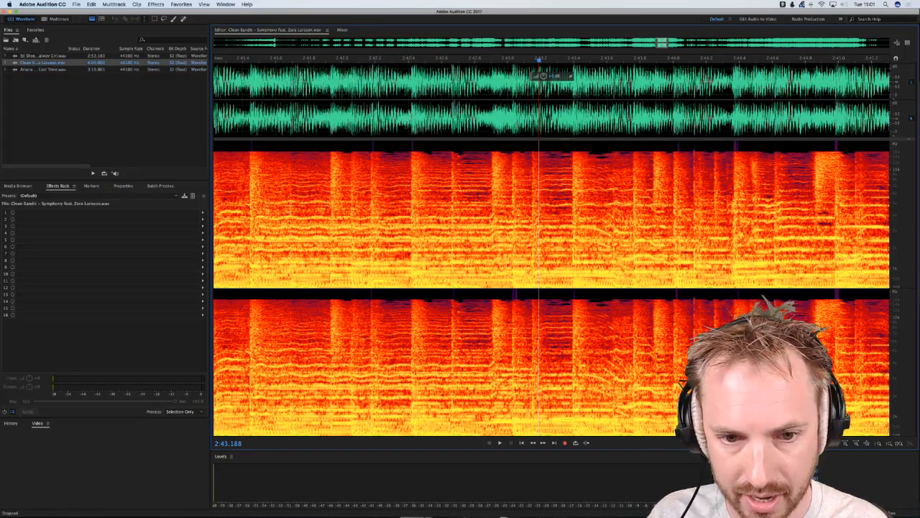
pyautogui.click(403, 117)
pyautogui.press('space')
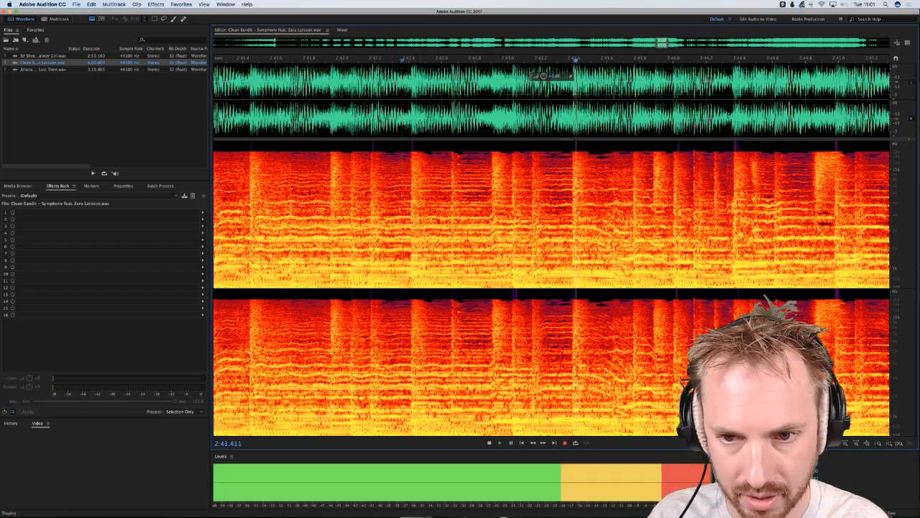
pyautogui.press('space')
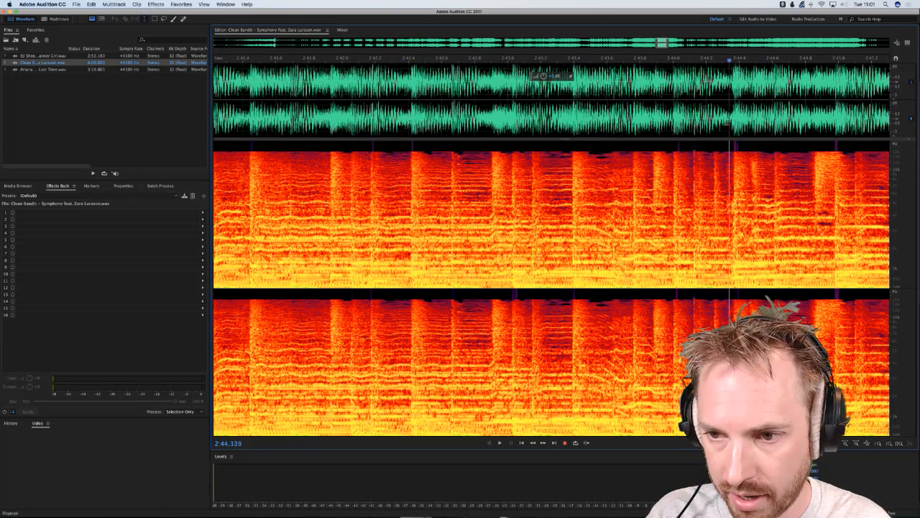
# - Normalize the Clean Bandit – Symphony track to -3 dB using the favorite preset
pyautogui.moveTo(418, 61); pyautogui.dragTo(424, 61)
pyautogui.scroll(-2, 425, 61)
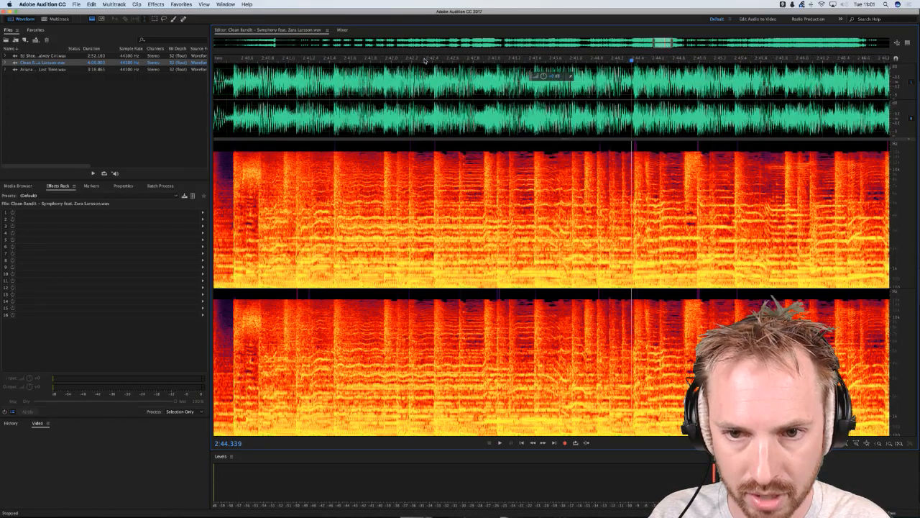
pyautogui.scroll(-2, 424, 61)
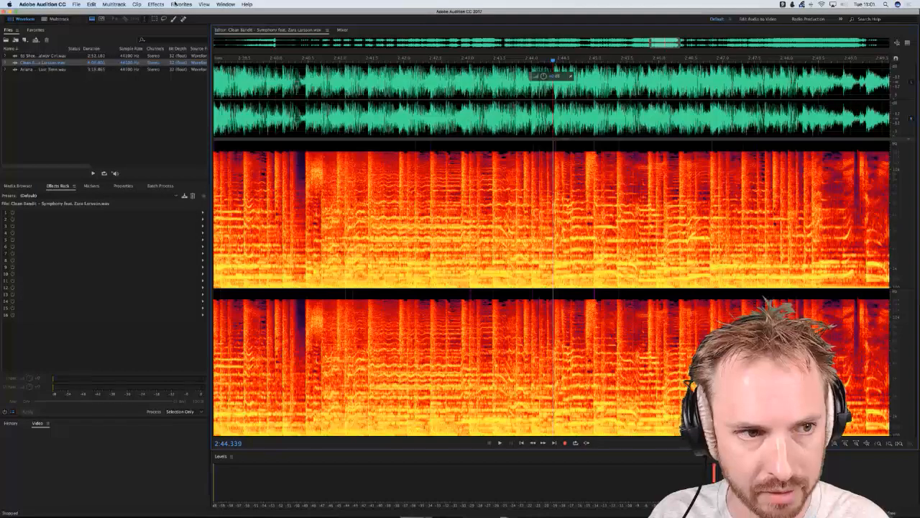
pyautogui.click(176, 4)
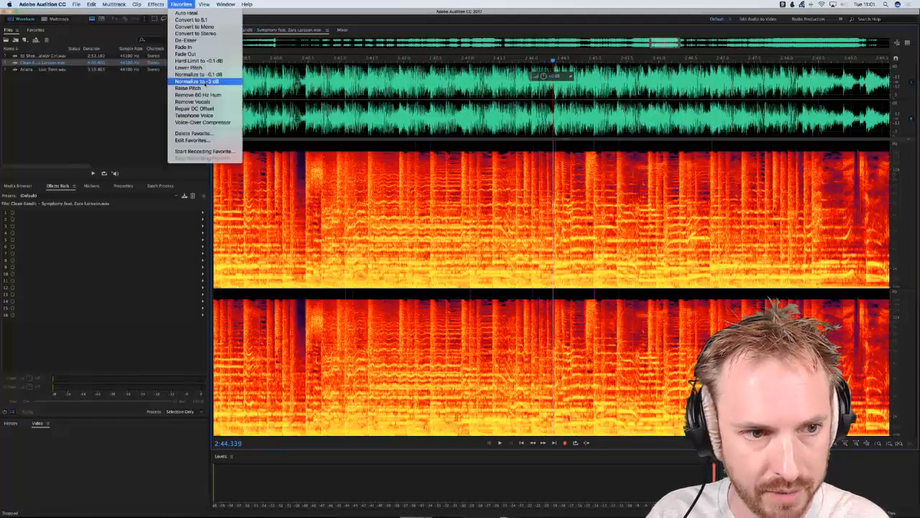
pyautogui.click(204, 82)
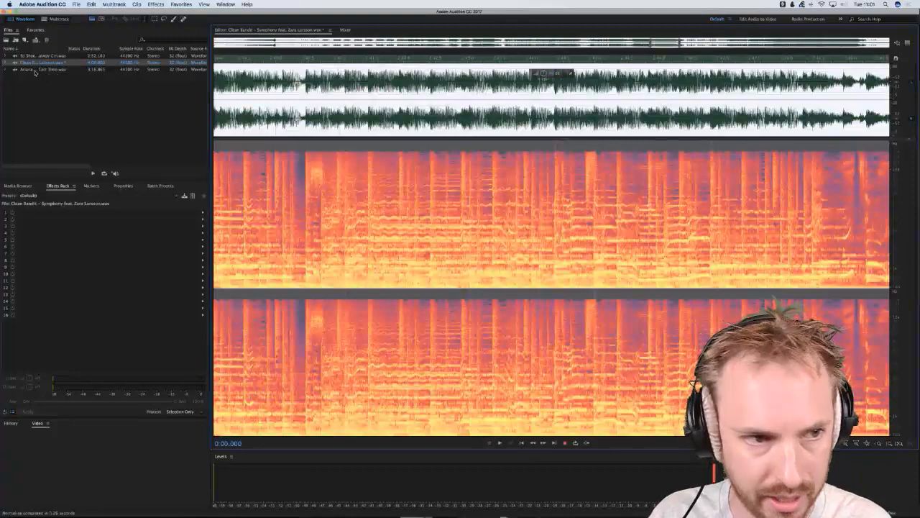
# - Open the Ariana Grande – One Last Time track in the waveform editor
pyautogui.doubleClick(29, 73)
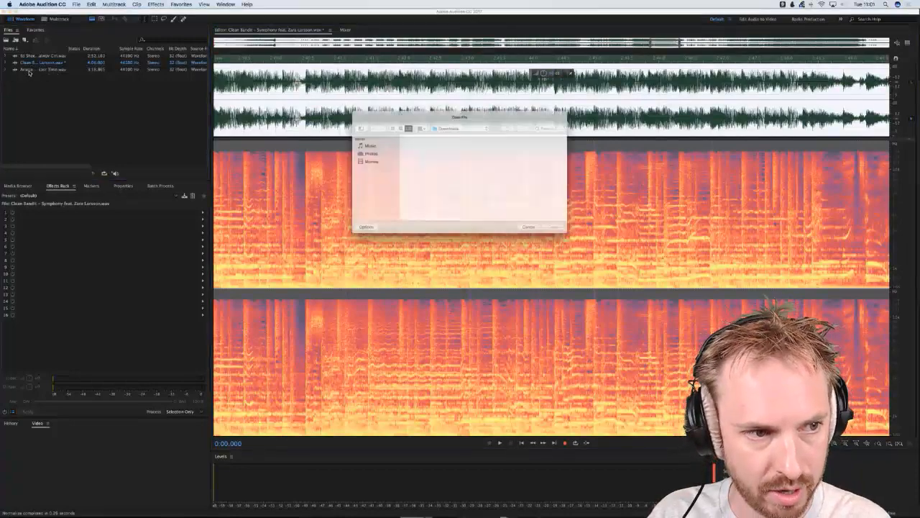
pyautogui.click(551, 237)
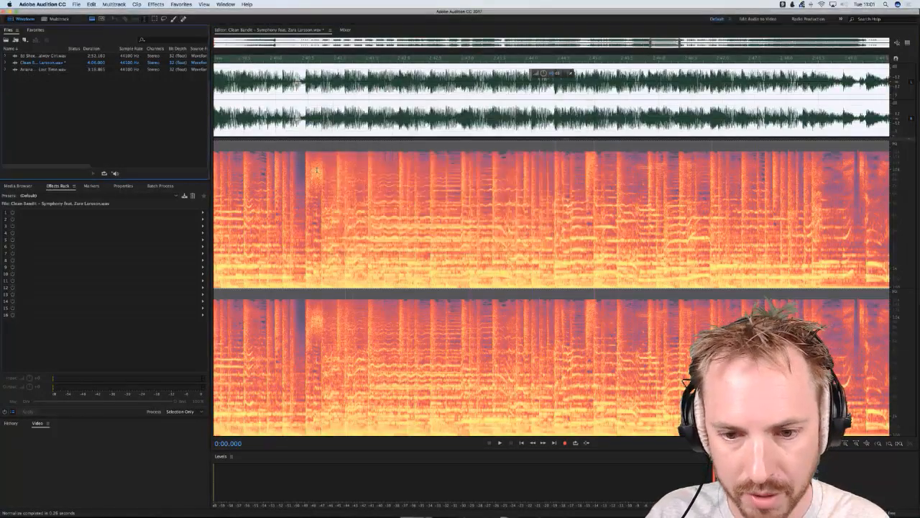
pyautogui.doubleClick(47, 70)
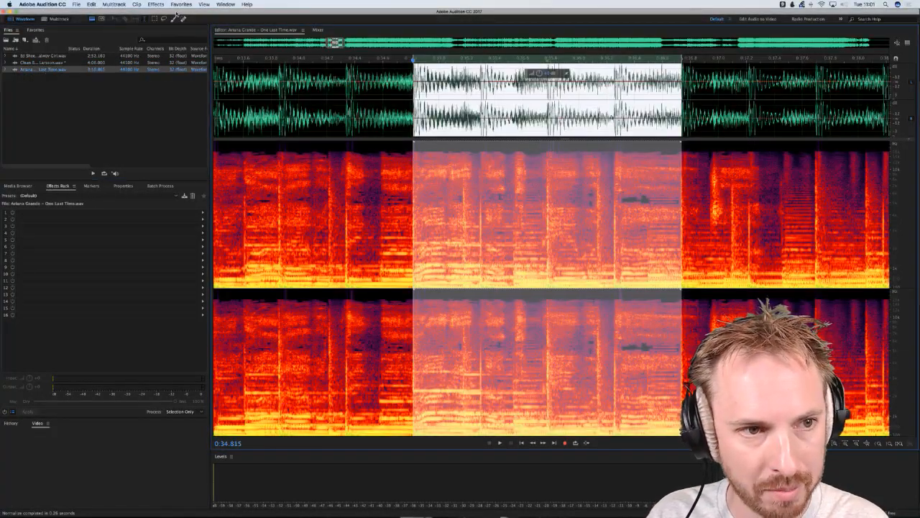
# - Try to normalize the selected four beats of One Last Time to -3 dB with the favorite preset, and undo it
pyautogui.click(181, 5)
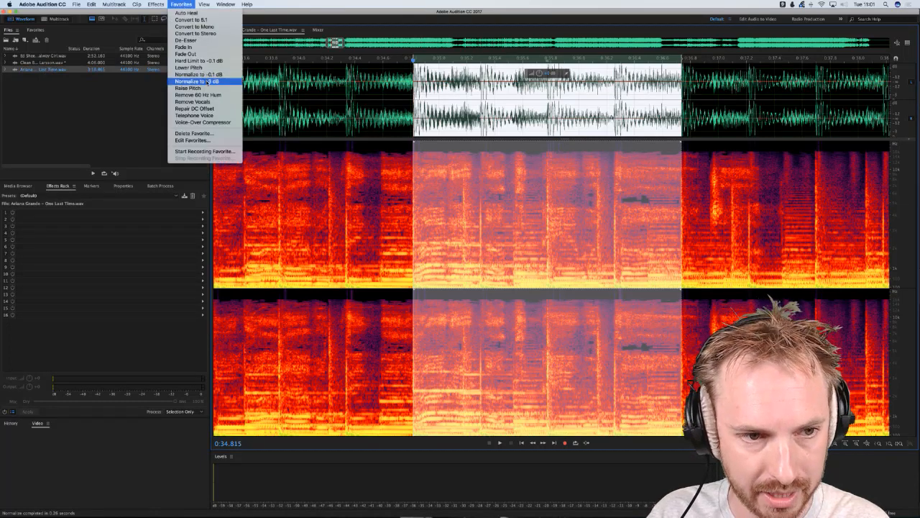
pyautogui.click(207, 82)
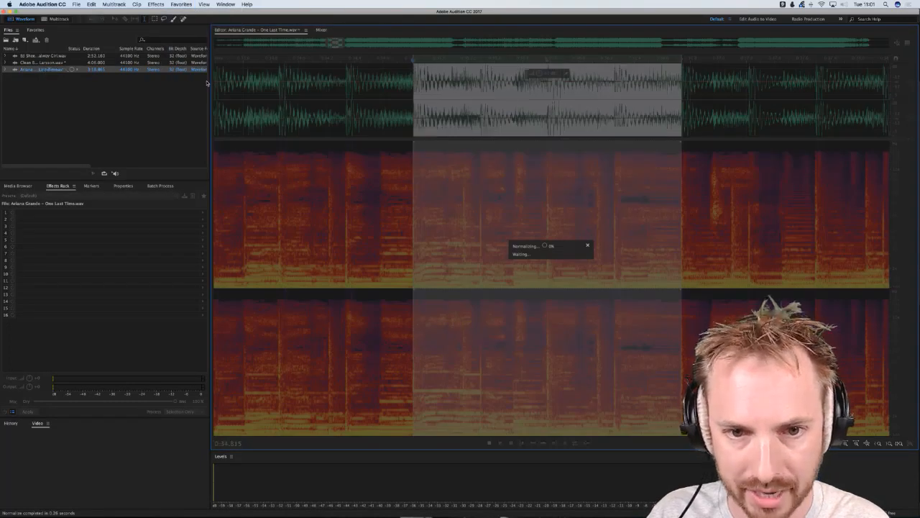
pyautogui.press('super+z')
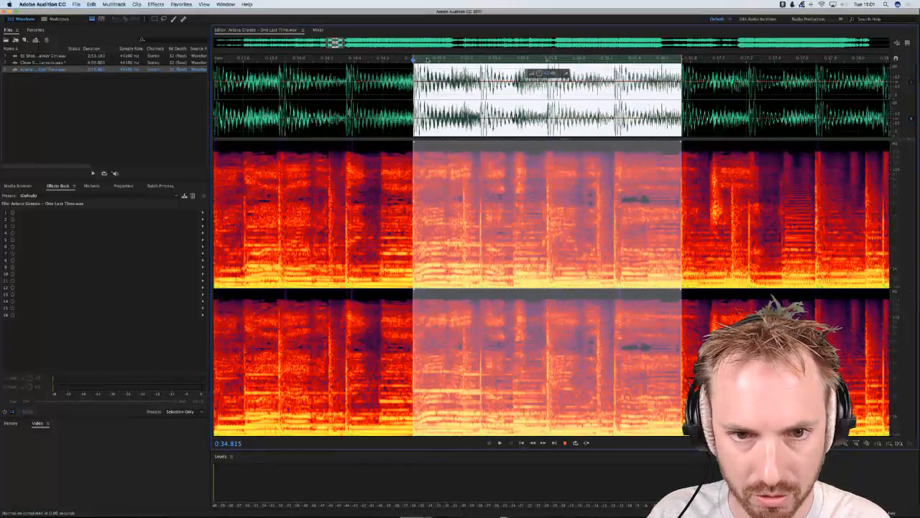
# - Select the entire One Last Time track and normalize it to -3 dB with the favorite preset
pyautogui.scroll(-5, 427, 61)
pyautogui.scroll(-3, 427, 61)
pyautogui.hotkey('shift', 'd')
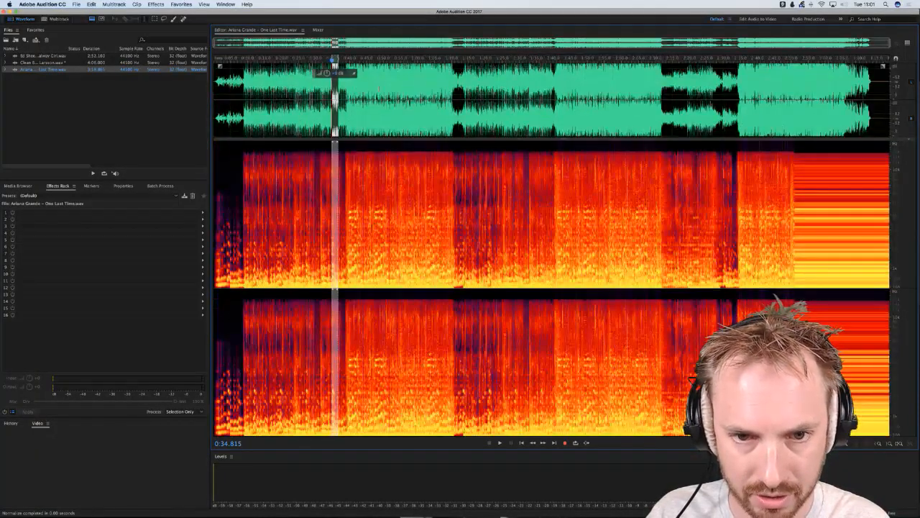
pyautogui.press('super+a')
pyautogui.click(181, 3)
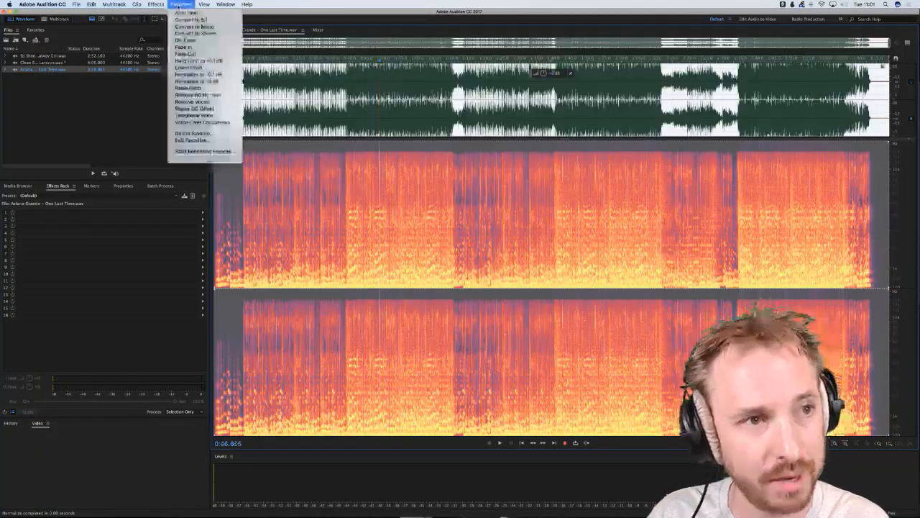
pyautogui.click(198, 80)
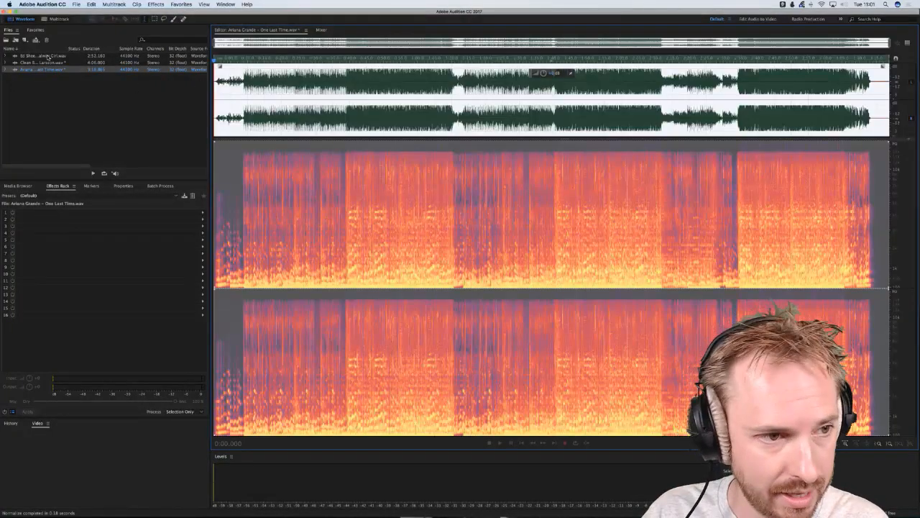
# - Open the Ed Sheeran – Galway Girl track, normalize it to -3 dB with the favorite preset, and clear the selection
pyautogui.click(47, 56)
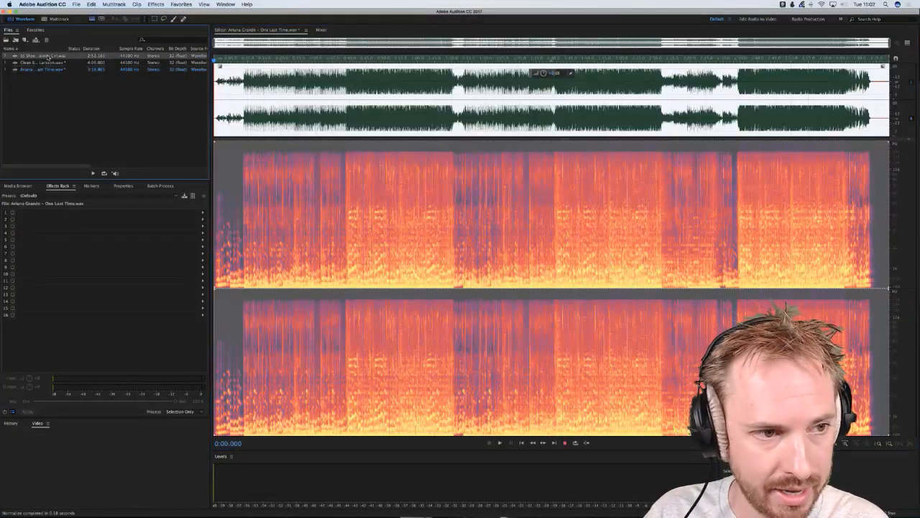
pyautogui.scroll(-10, 352, 82)
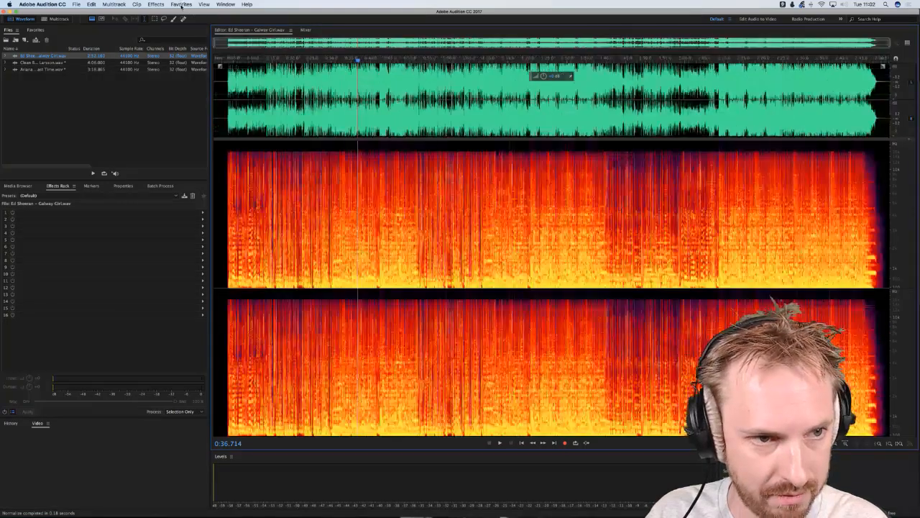
pyautogui.click(181, 5)
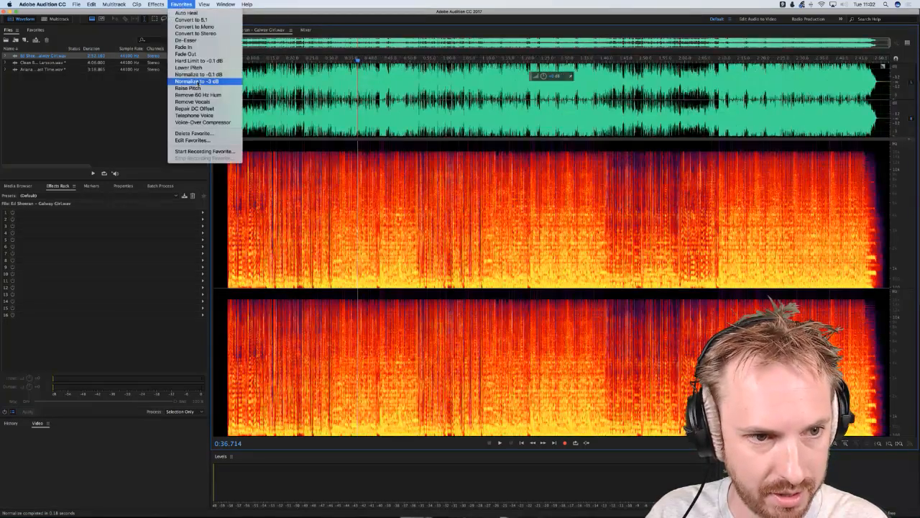
pyautogui.click(197, 82)
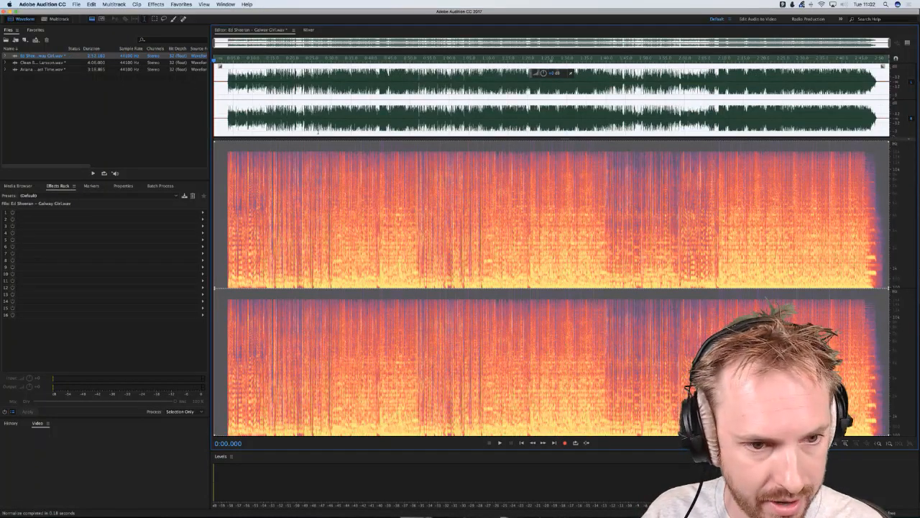
pyautogui.click(315, 112)
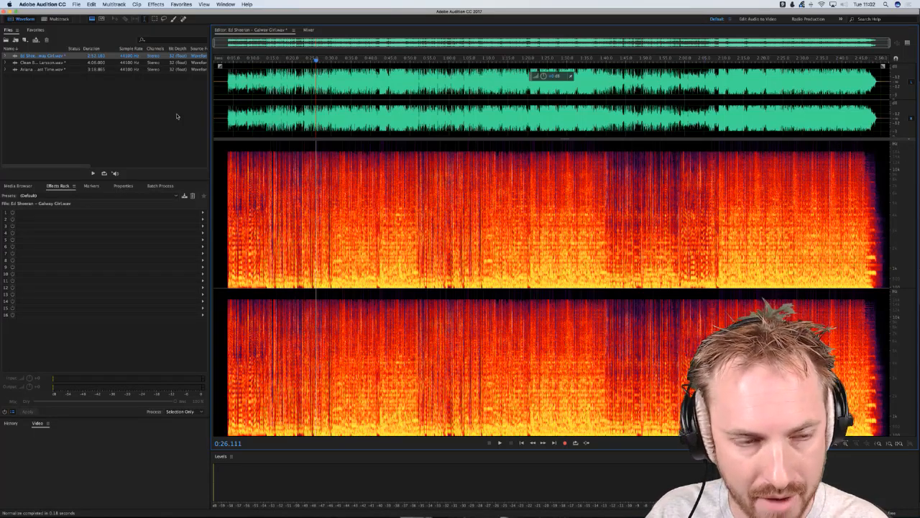
# - Reopen the Clean Bandit – Symphony track and play the passage starting at about 2:39.4
pyautogui.click(41, 63)
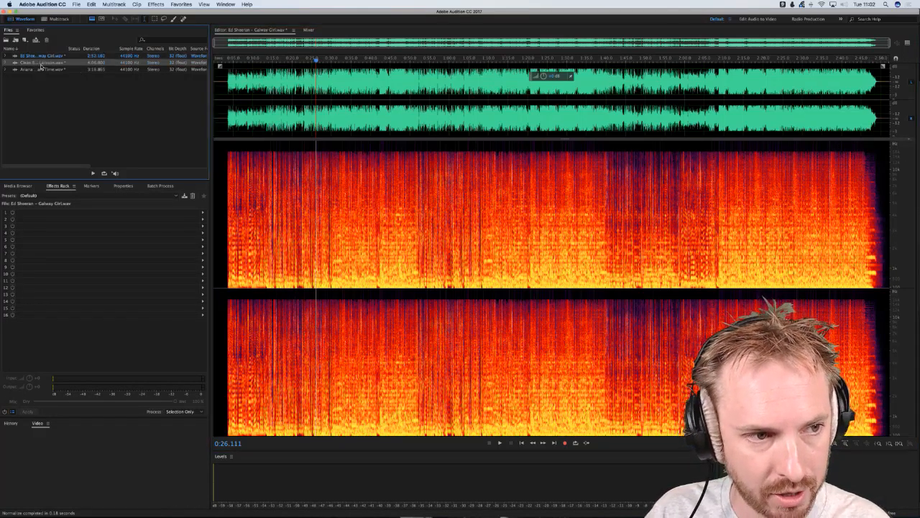
pyautogui.doubleClick(41, 64)
pyautogui.click(345, 104)
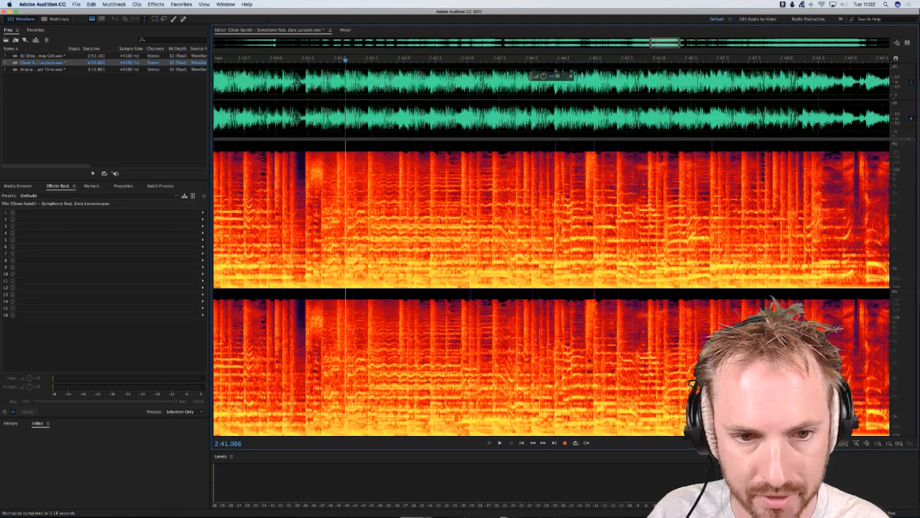
pyautogui.click(236, 104)
pyautogui.press('space')
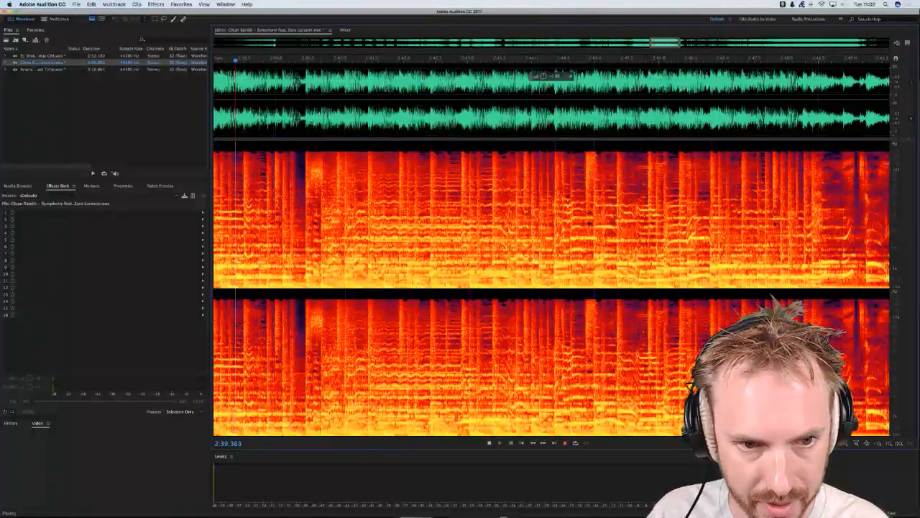
pyautogui.press('space')
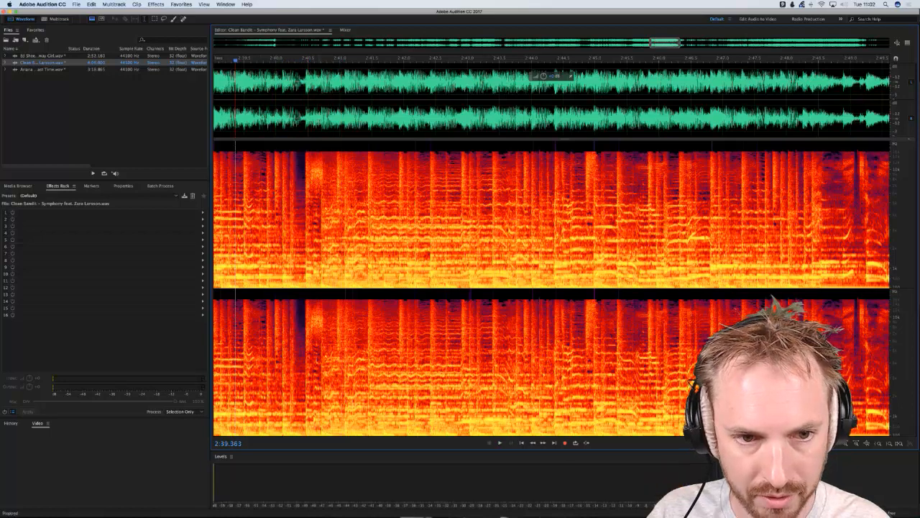
# - Play from the beat at about 2:40.7 and select four beats from 2:40.708, about 1.96 seconds long
pyautogui.press('space')
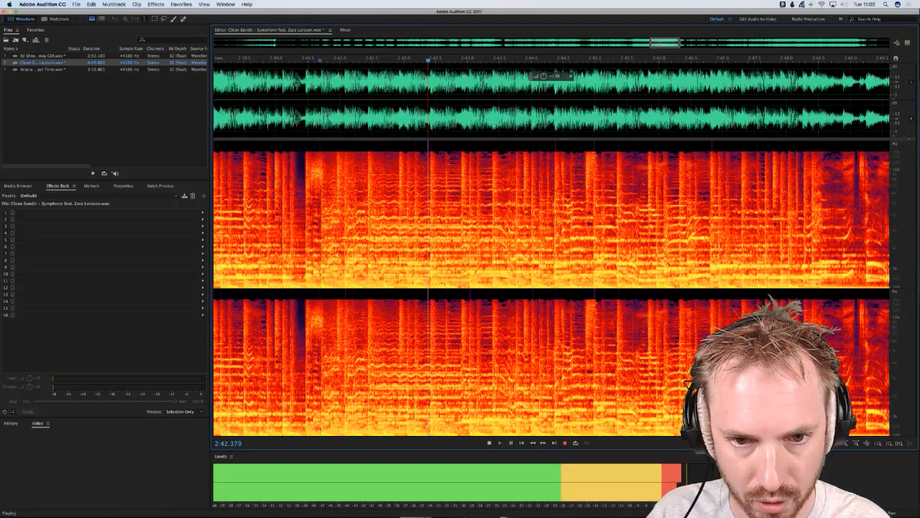
pyautogui.press('space')
pyautogui.moveTo(320, 100); pyautogui.dragTo(446, 100)
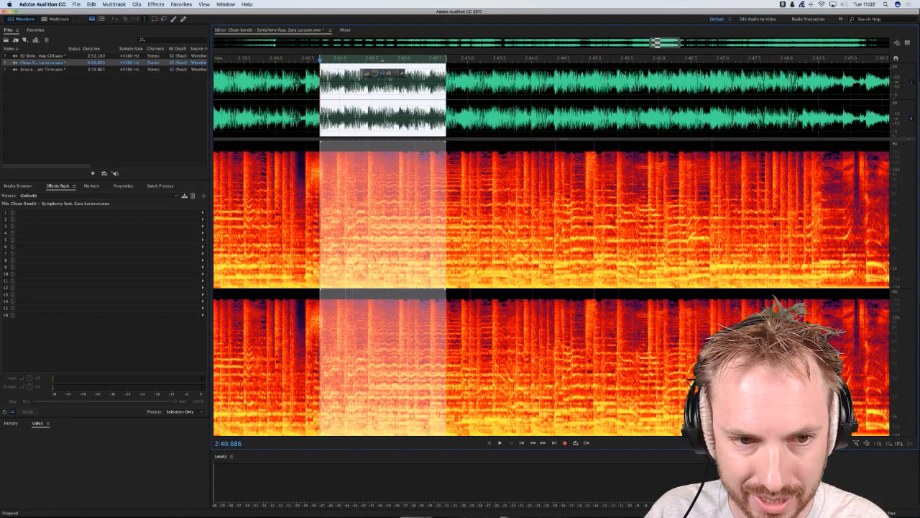
pyautogui.moveTo(320, 110); pyautogui.dragTo(321, 111)
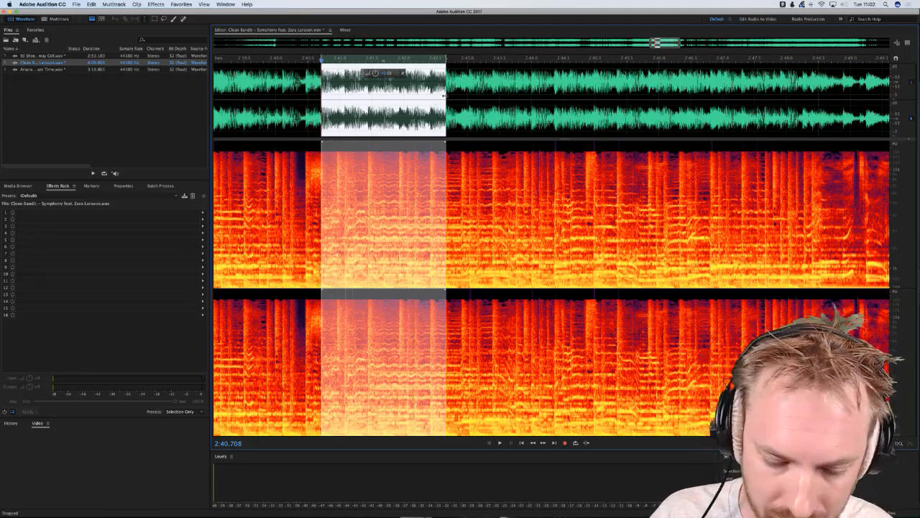
# - Calculate the Symphony track's tempo in Spotlight by evaluating 240/1.957, and return to Audition
pyautogui.press('super+space')
pyautogui.write('240/1.957')
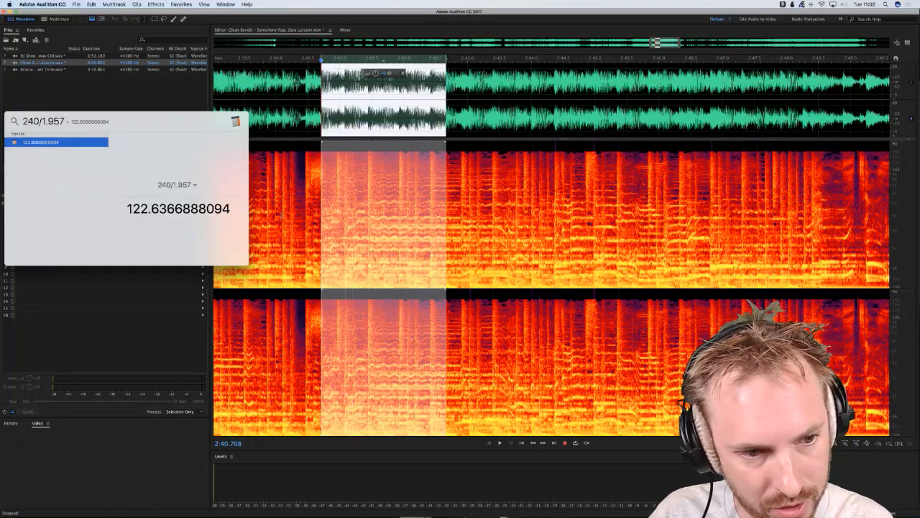
pyautogui.click(85, 87)
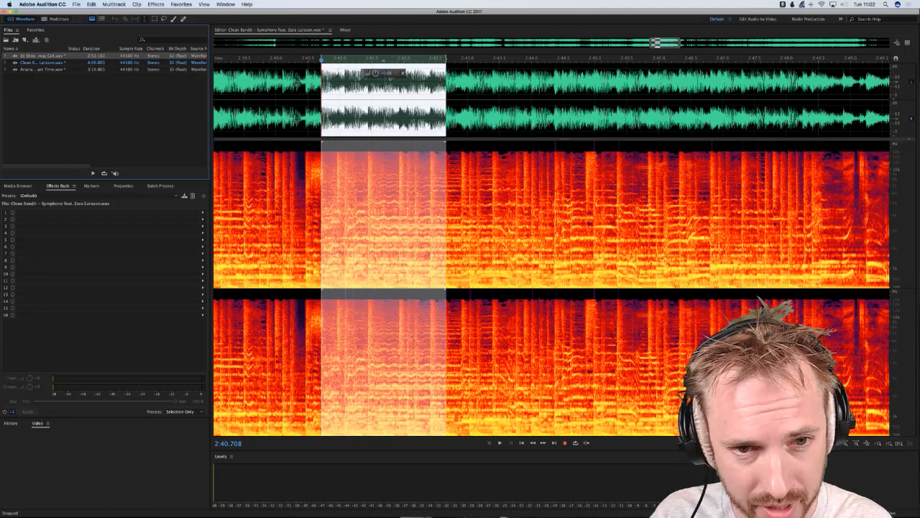
# - Open the Galway Girl track and play the passage starting at about 0:25.0 to locate the beats
pyautogui.click(31, 56)
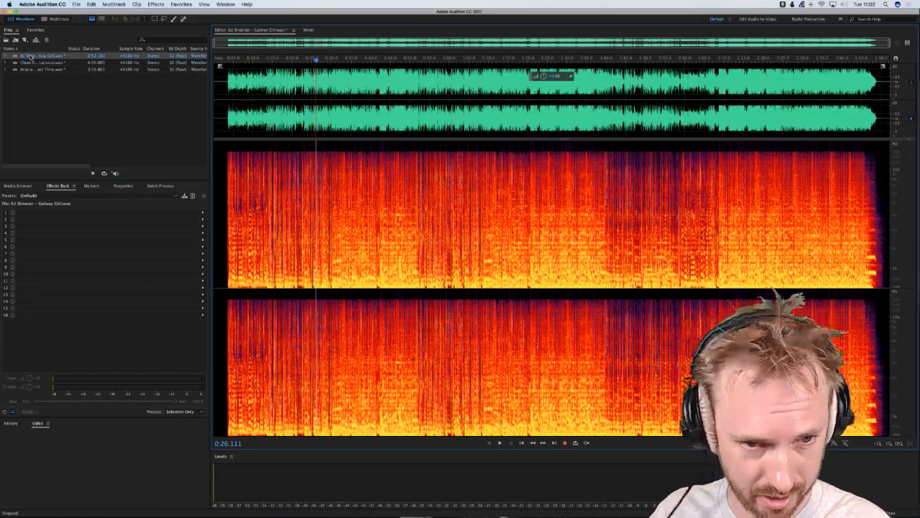
pyautogui.scroll(5, 314, 61)
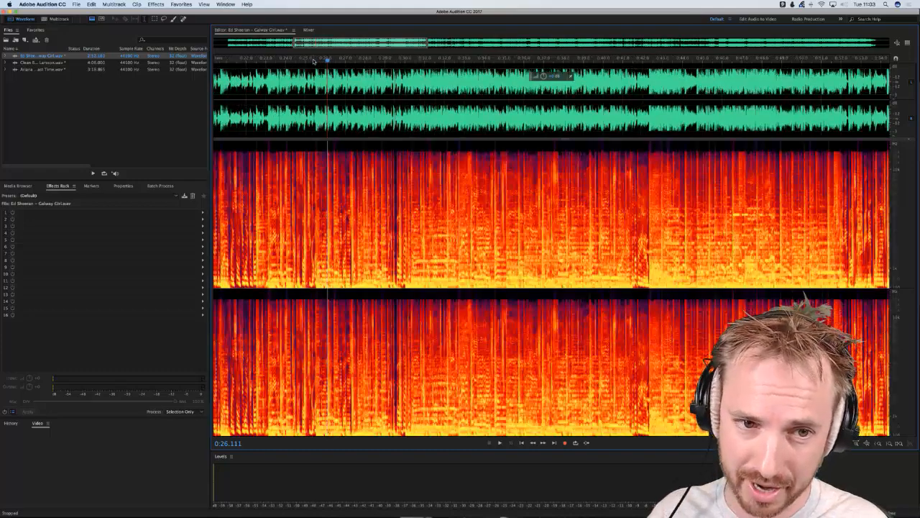
pyautogui.scroll(3, 313, 61)
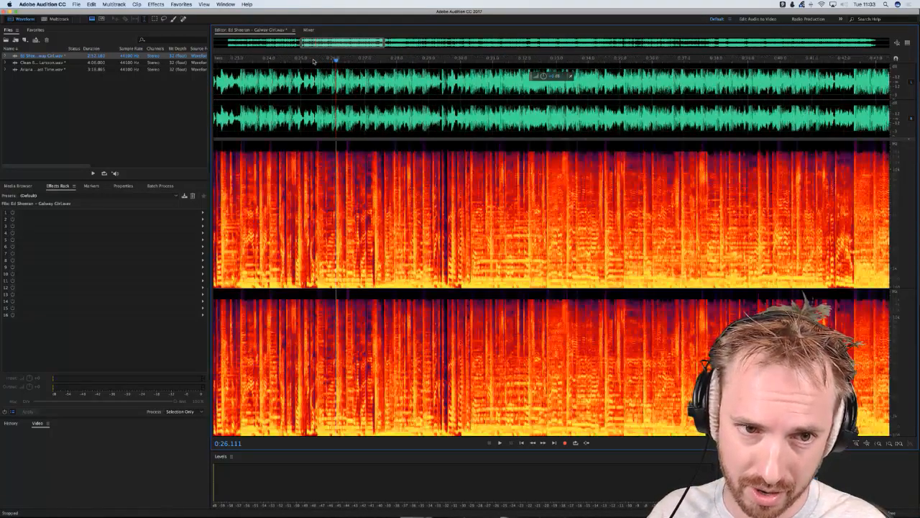
pyautogui.scroll(3, 313, 61)
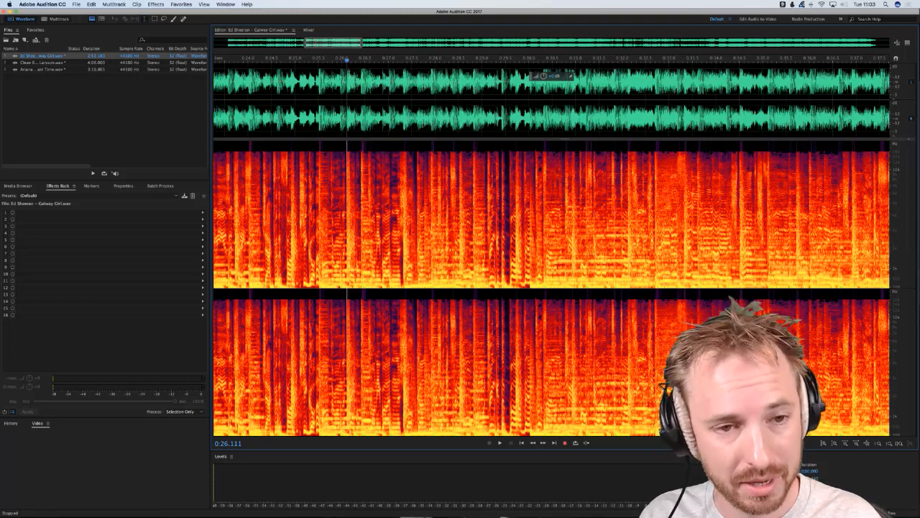
pyautogui.click(343, 115)
pyautogui.click(317, 121)
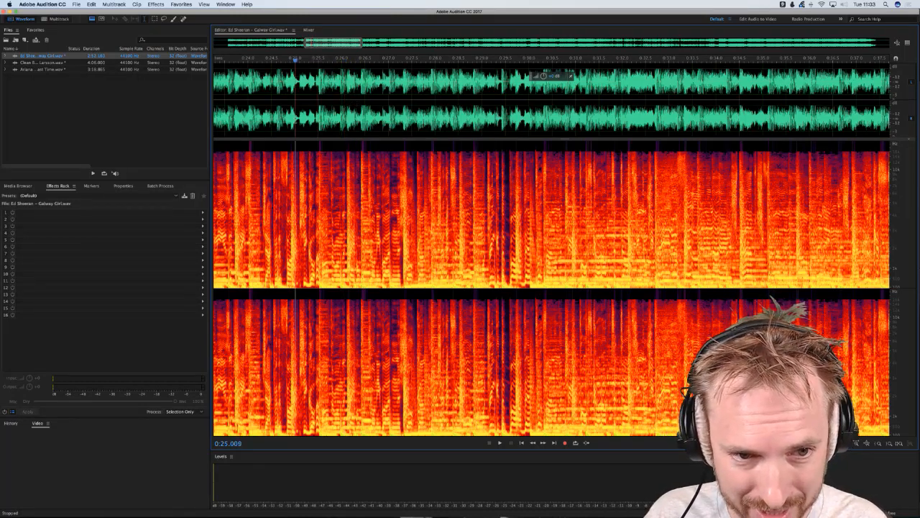
pyautogui.press('space')
pyautogui.press('space')
# - Play from the beat at about 0:25.5 and select four beats from 0:25.504, about 2.41 seconds long
pyautogui.press('space')
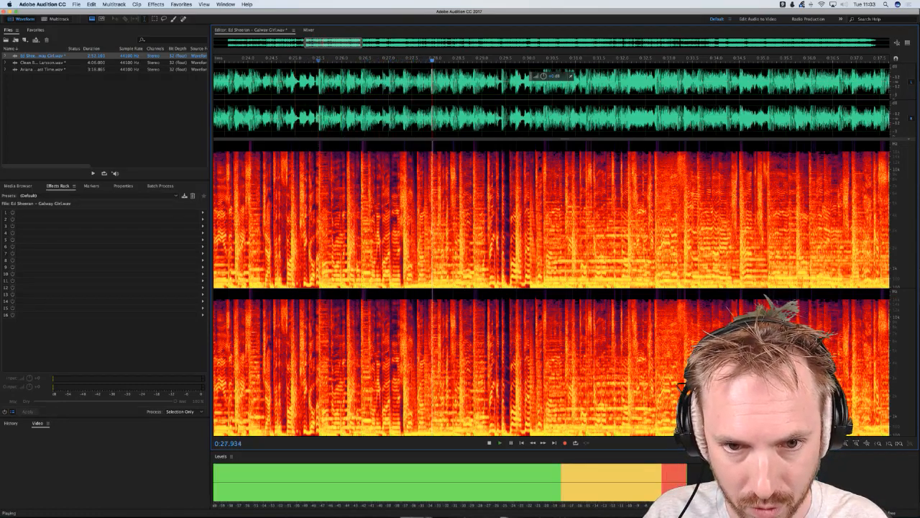
pyautogui.press('space')
pyautogui.moveTo(319, 101); pyautogui.dragTo(431, 100)
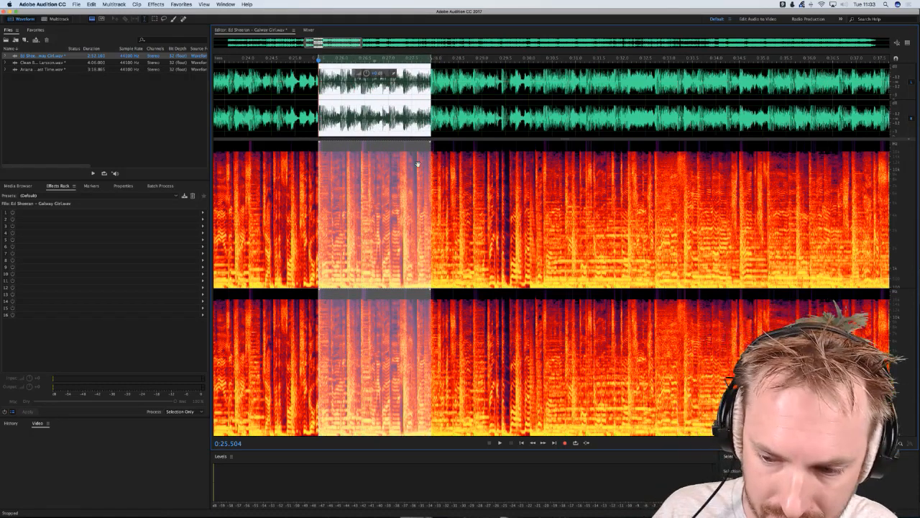
# - Calculate Galway Girl's tempo in Spotlight by evaluating 240/2.409, return to Audition and clear the beat selection
pyautogui.press('super+space')
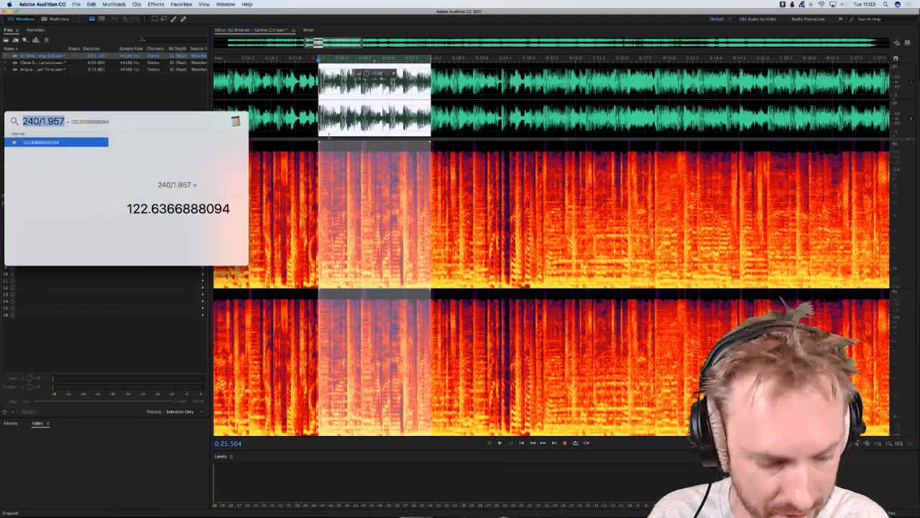
pyautogui.write('240/2')
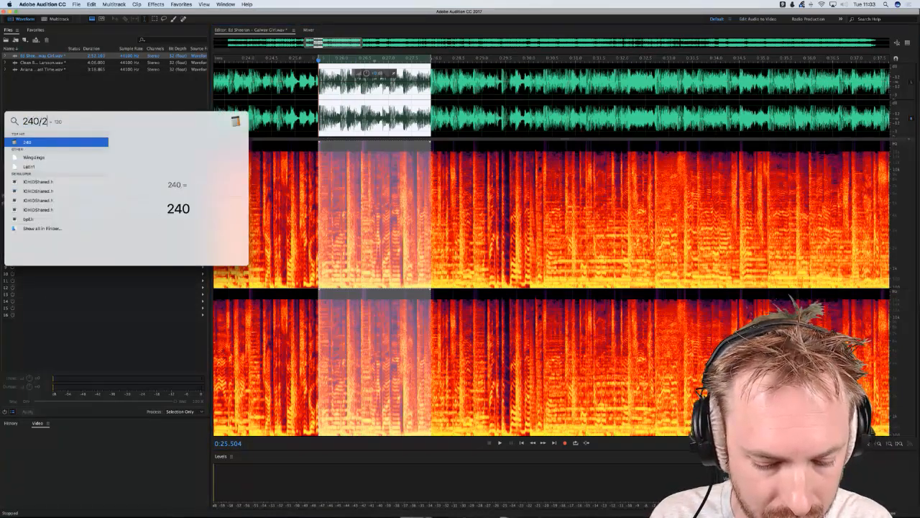
pyautogui.write('.409')
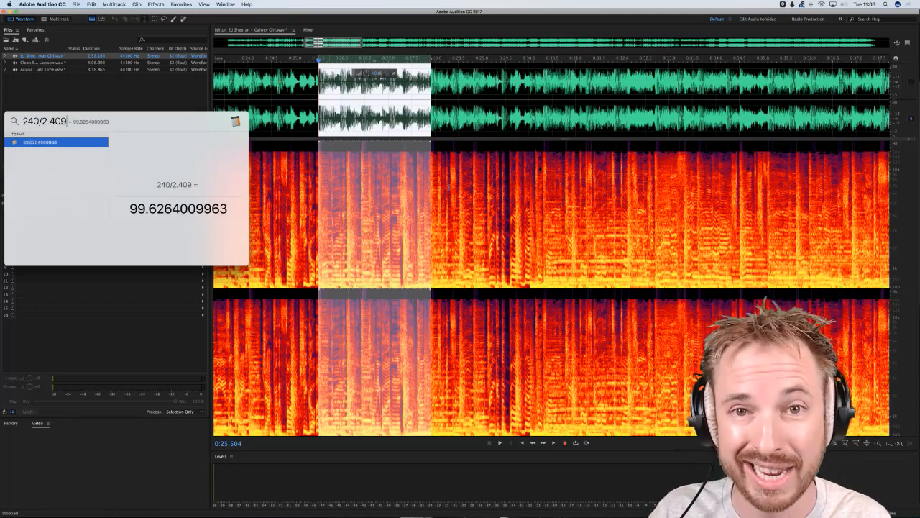
pyautogui.click(450, 140)
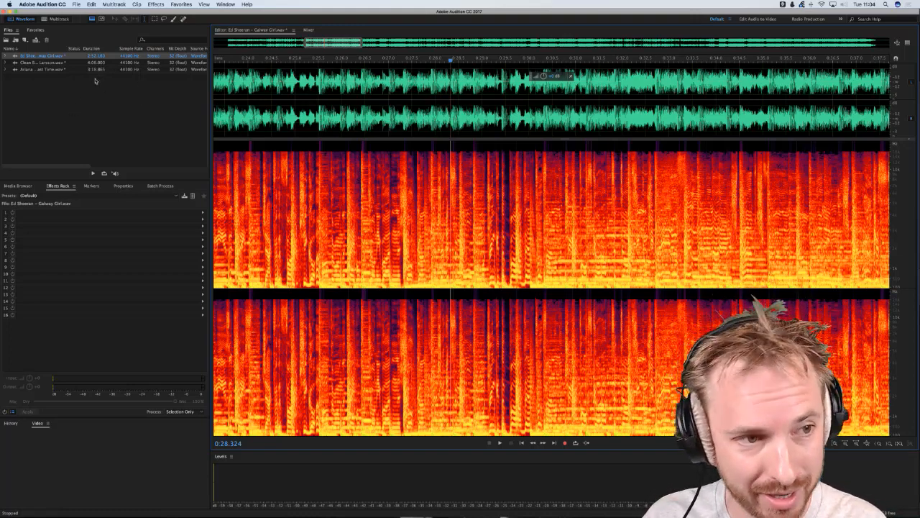
# - Create a multitrack session named Beat Mixing 20170620 based on the MRC template
pyautogui.click(57, 19)
pyautogui.click(528, 244)
pyautogui.write('Bear')
pyautogui.write(' Mixing')
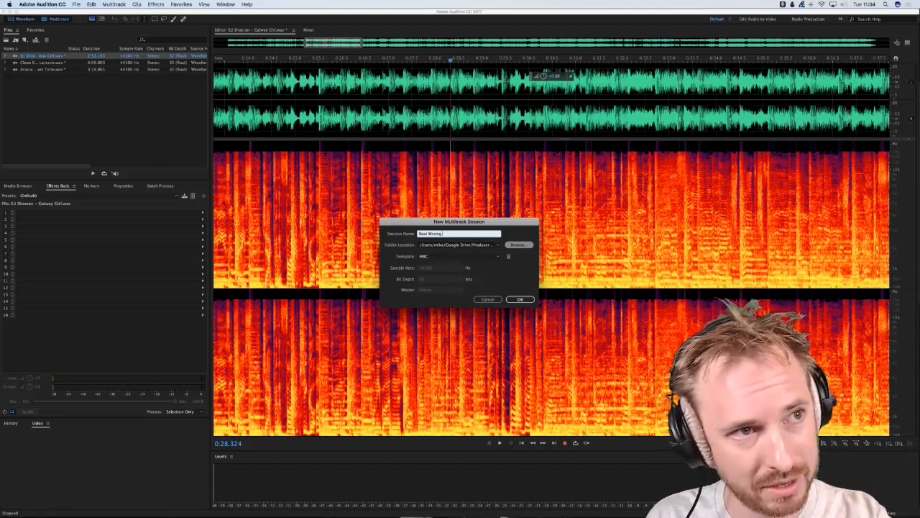
pyautogui.write('20170620')
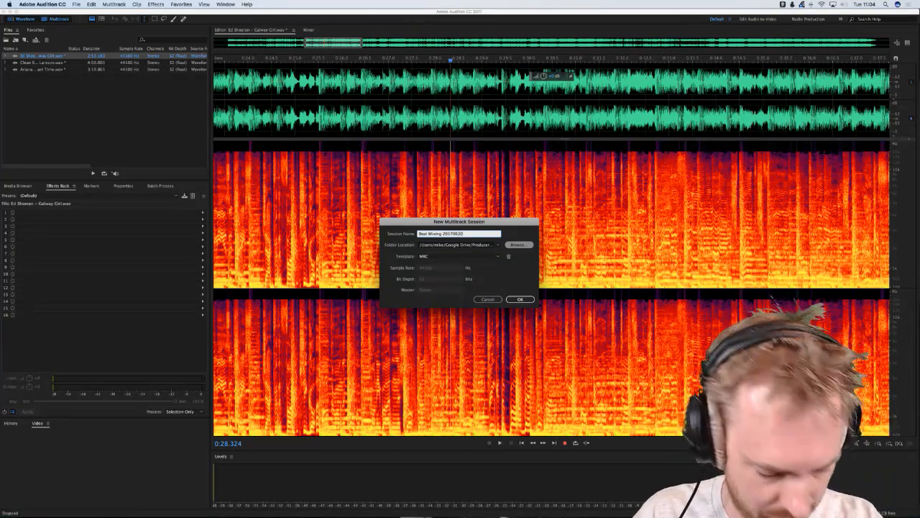
pyautogui.press('Return')
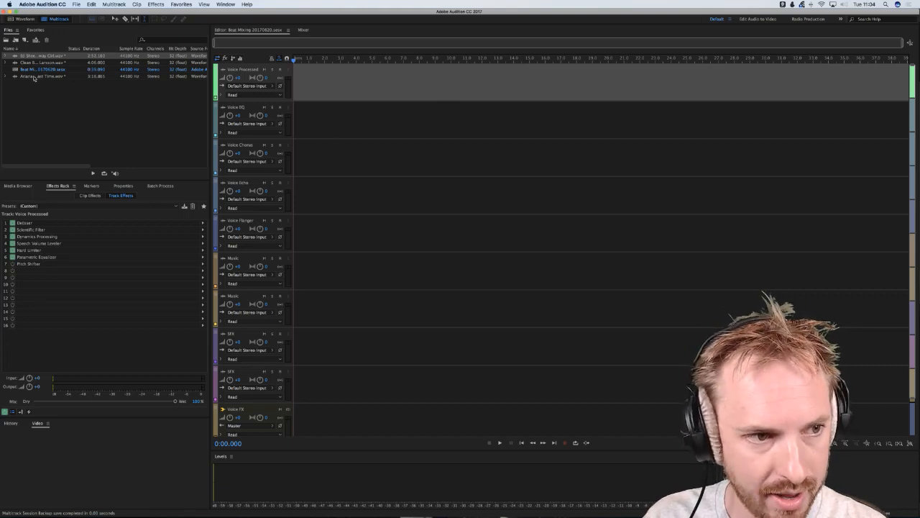
# - Add the One Last Time file at the start of the Voice Processed track and play it from about 0:38.8
pyautogui.moveTo(34, 78); pyautogui.dragTo(305, 75)
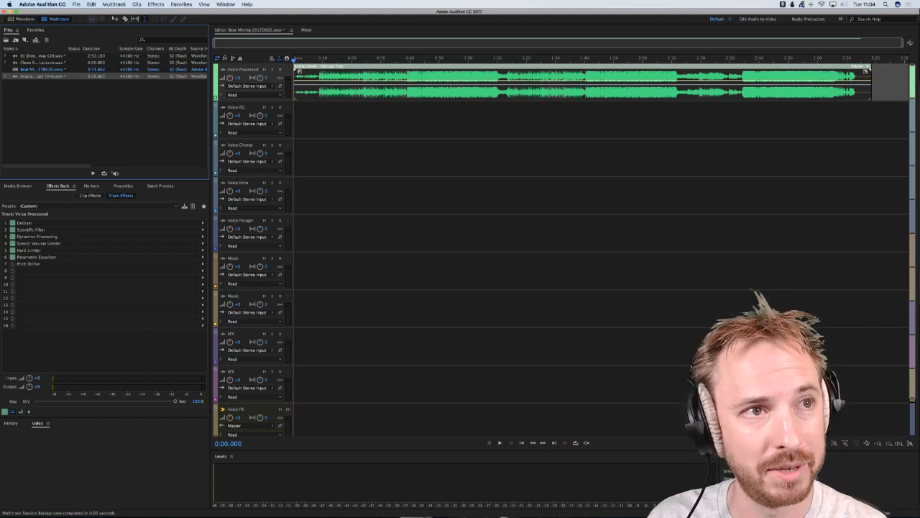
pyautogui.click(407, 60)
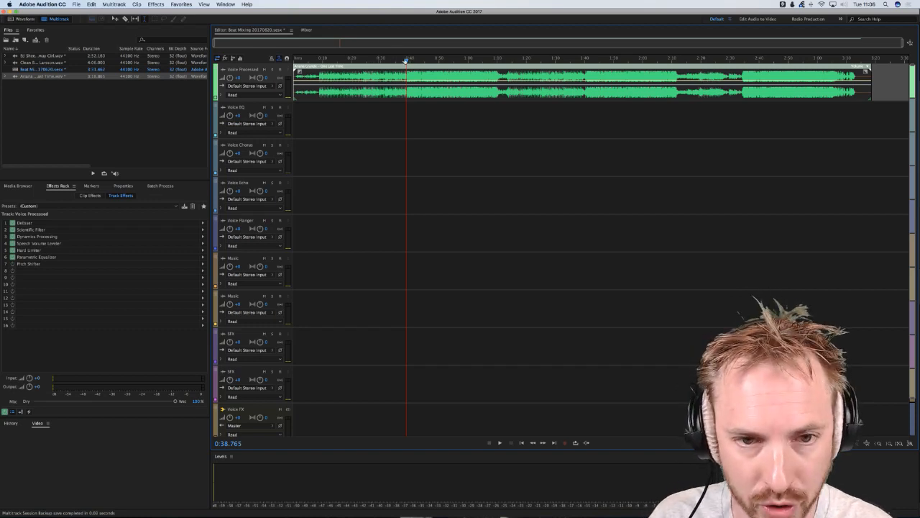
pyautogui.press('space')
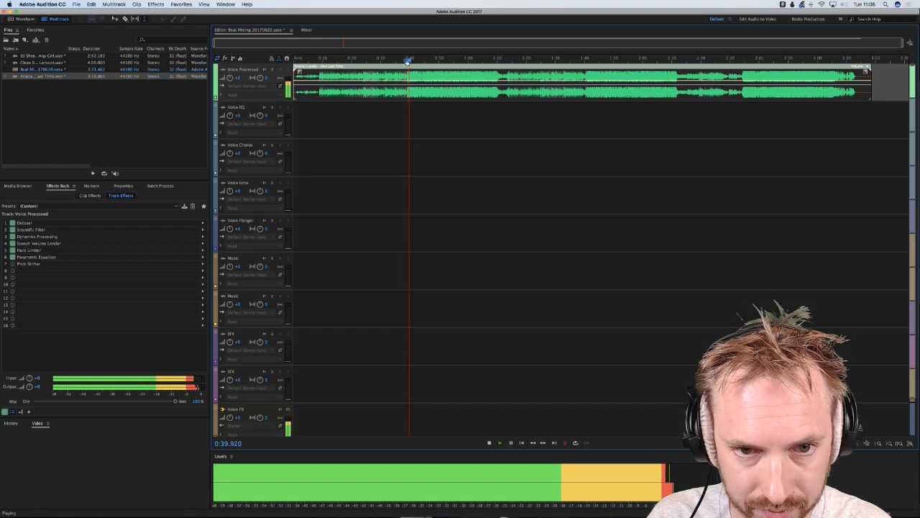
pyautogui.press('space')
# - Play One Last Time from about 0:24 and again from about 0:37.8 to hear the lead-in to the first chorus
pyautogui.click(368, 60)
pyautogui.click(361, 60)
pyautogui.press('space')
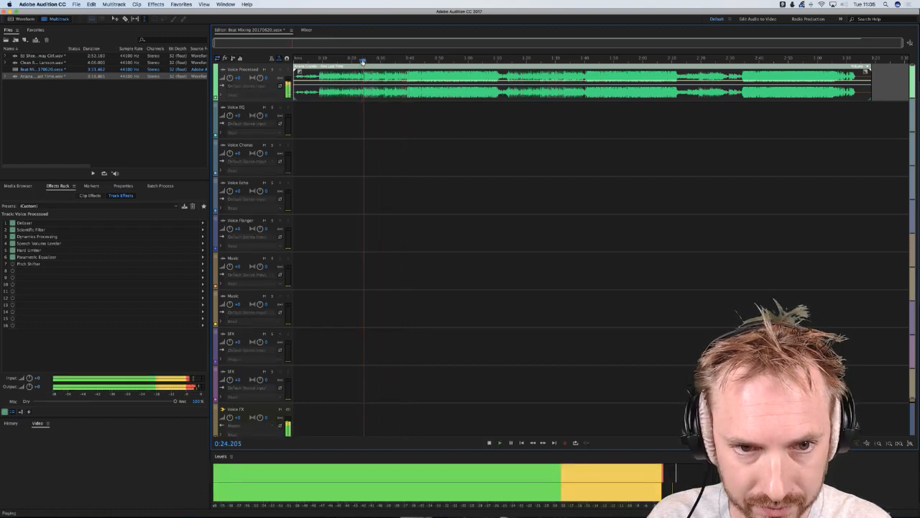
pyautogui.click(405, 60)
pyautogui.press('space')
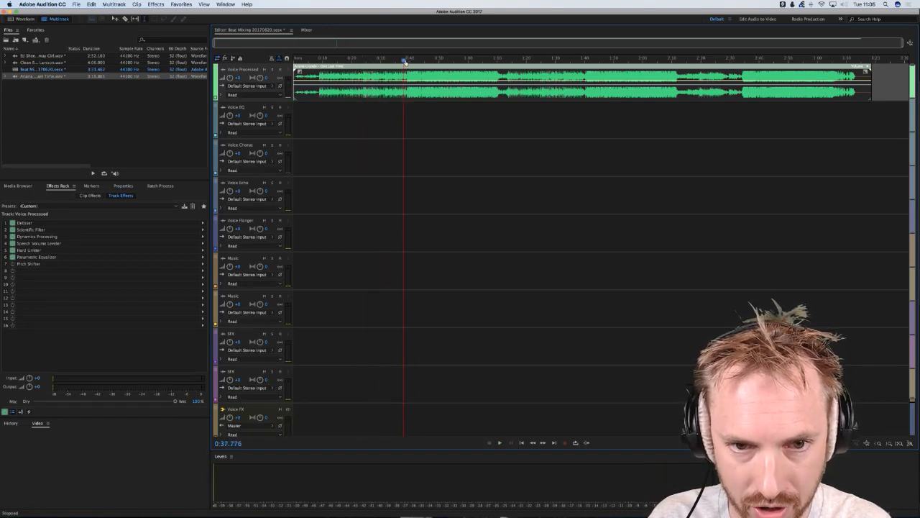
pyautogui.press('space')
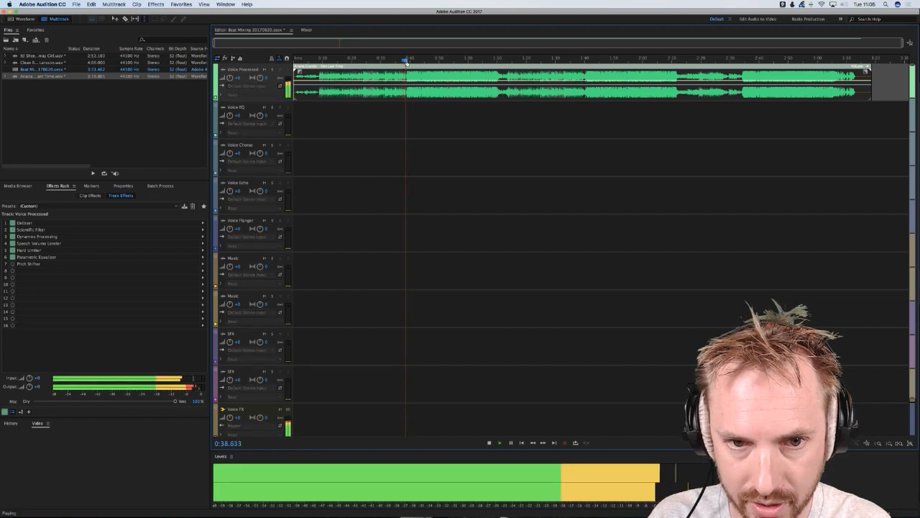
pyautogui.press('space')
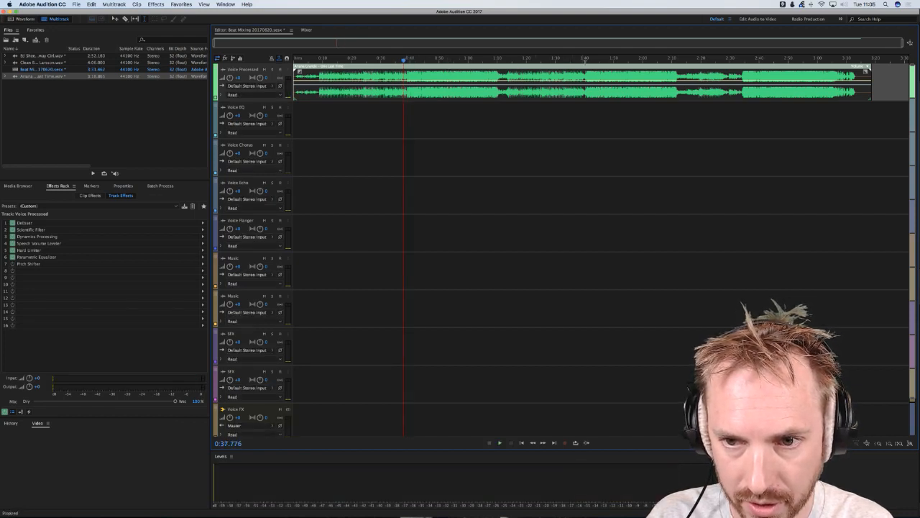
# - Play the passage starting at about 1:39.6 and move the One Last Time clip to the first Music track
pyautogui.press('space')
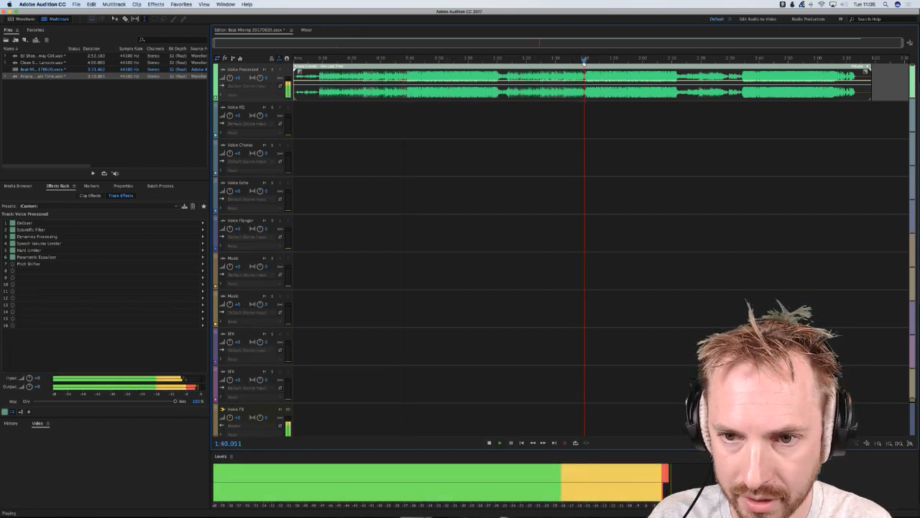
pyautogui.press('space')
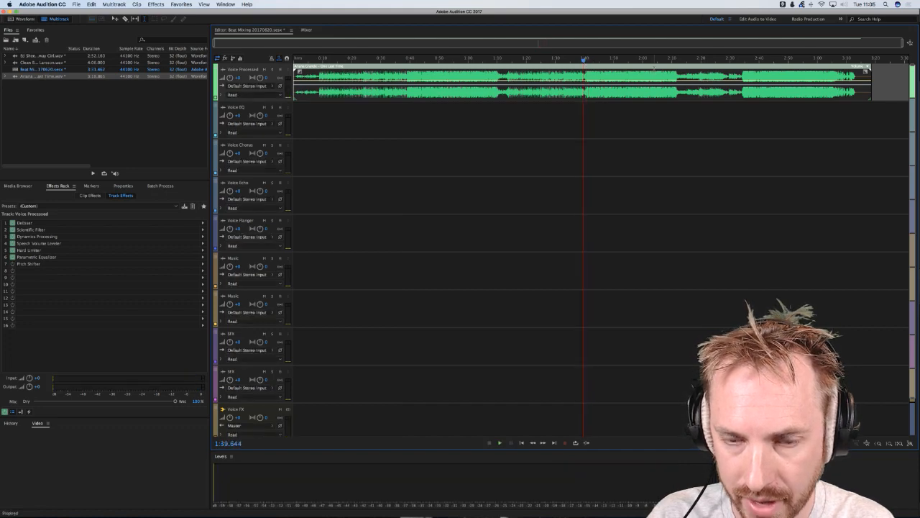
pyautogui.moveTo(552, 66); pyautogui.dragTo(535, 272)
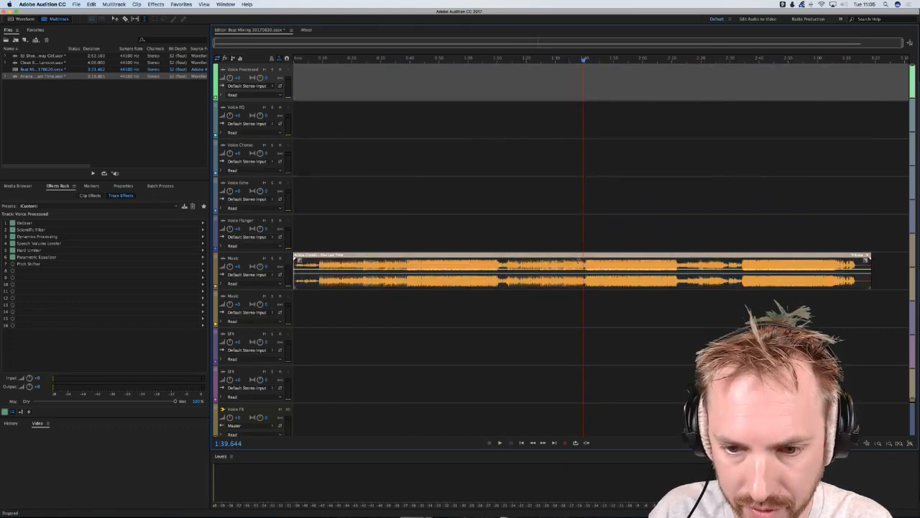
# - Play the clip on the Music track from about 1:39.6 and from 2:34.027 to compare the chorus entries
pyautogui.press('space')
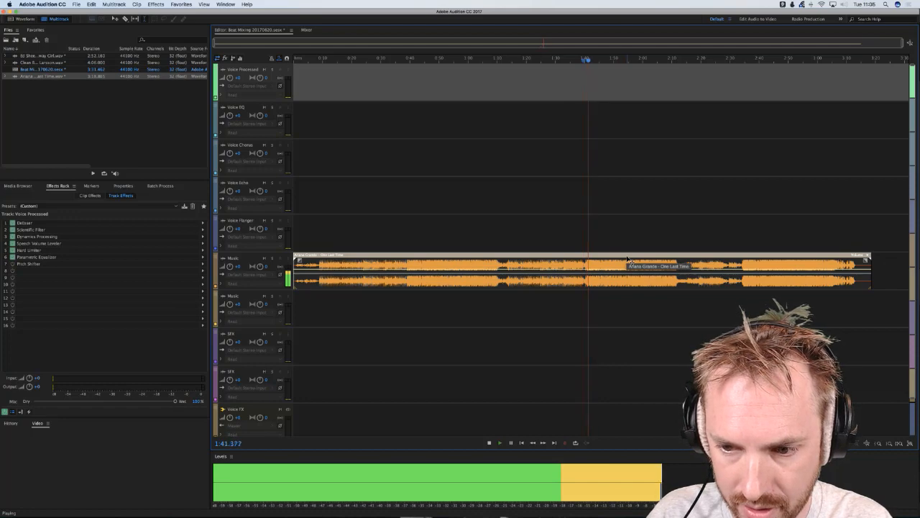
pyautogui.press('space')
pyautogui.click(739, 242)
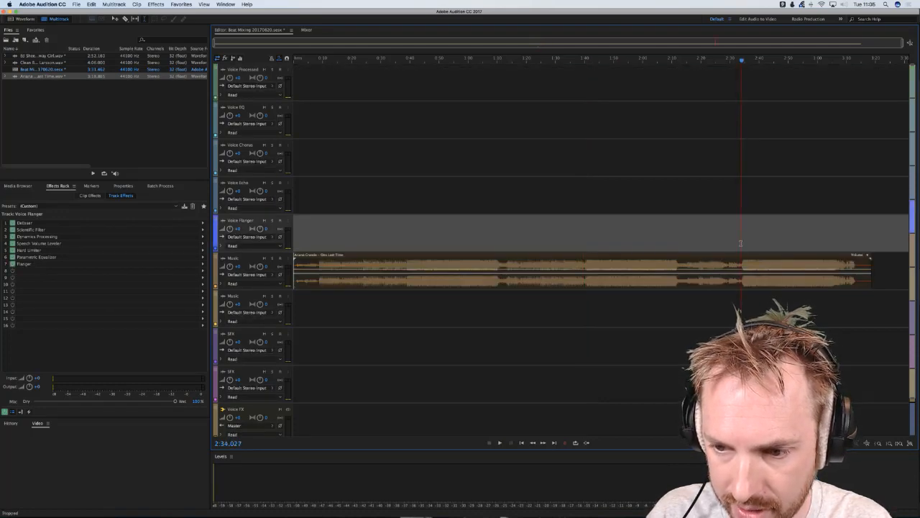
pyautogui.press('space')
pyautogui.press('space')
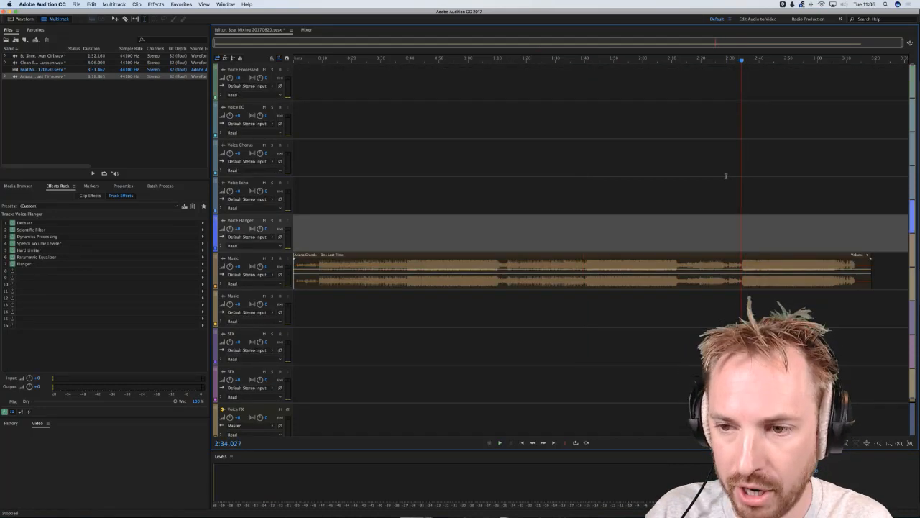
# - Play from about 2:32.8 through the entry of the final chorus
pyautogui.scroll(3, 740, 59)
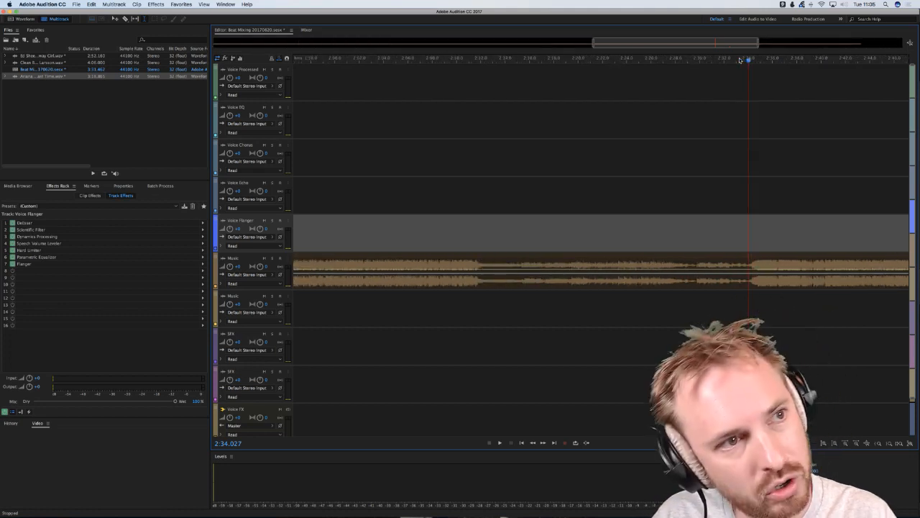
pyautogui.moveTo(741, 60)
pyautogui.mouseDown()
pyautogui.moveTo(696, 63)
pyautogui.moveTo(735, 61)
pyautogui.mouseUp()
pyautogui.press('space')
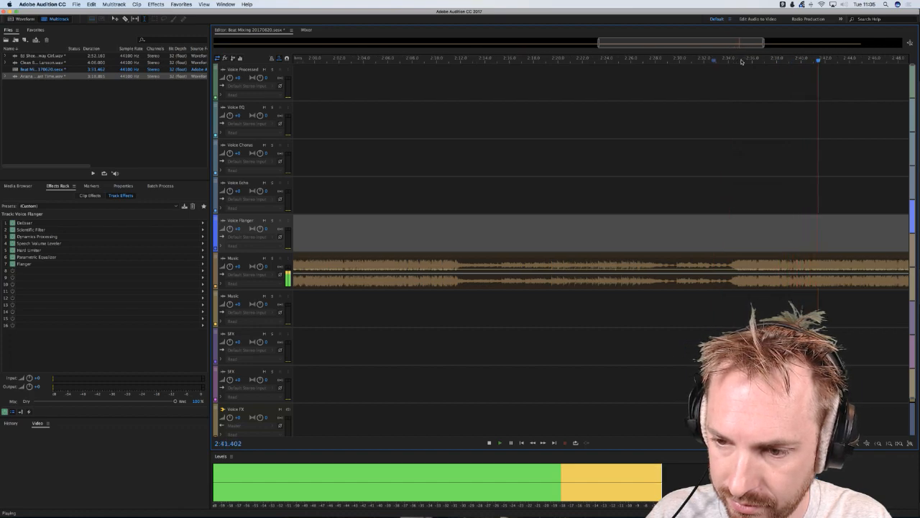
pyautogui.press('space')
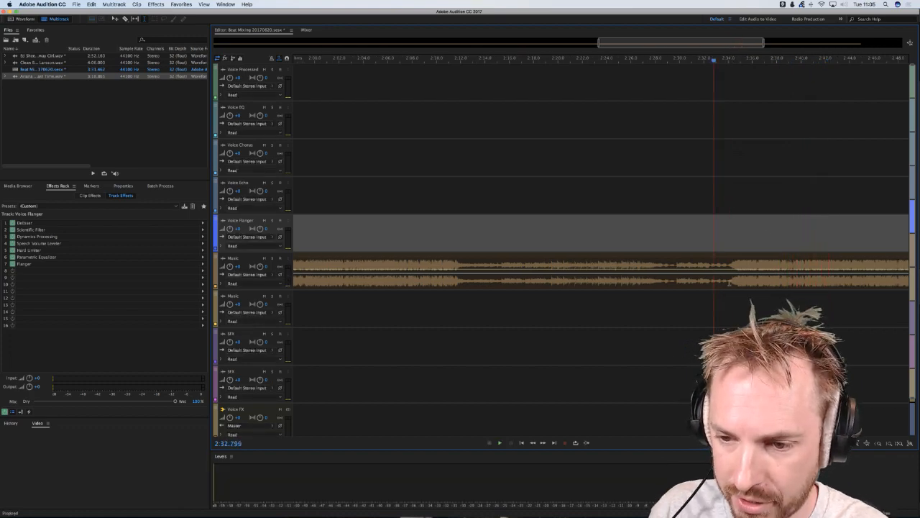
# - Place the playhead at about 2:33.8, just before the final chorus, and play the lead-in from about 2:32 to locate the entry point
pyautogui.click(729, 271)
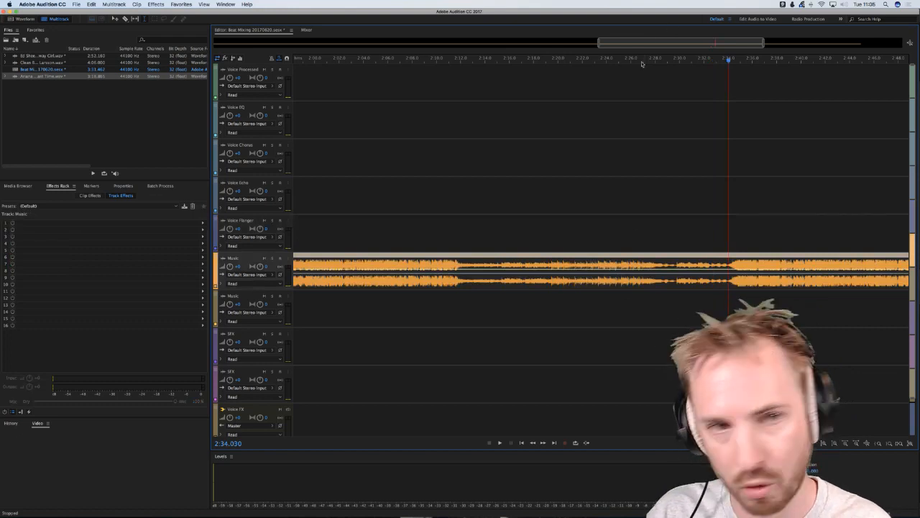
pyautogui.press('\\')
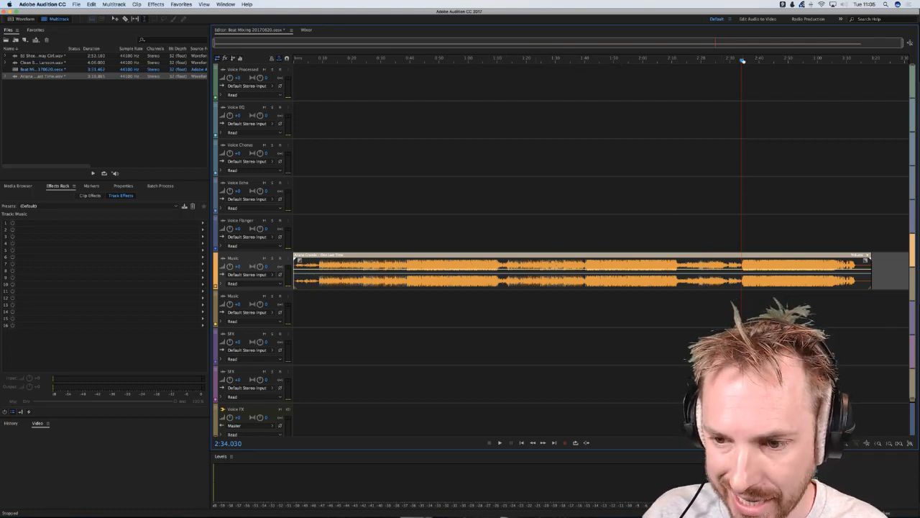
pyautogui.scroll(5, 743, 61)
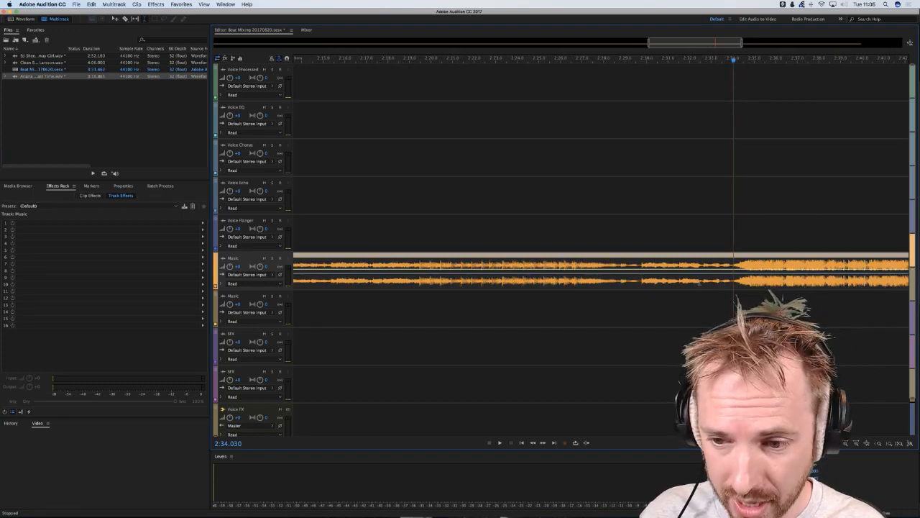
pyautogui.click(730, 282)
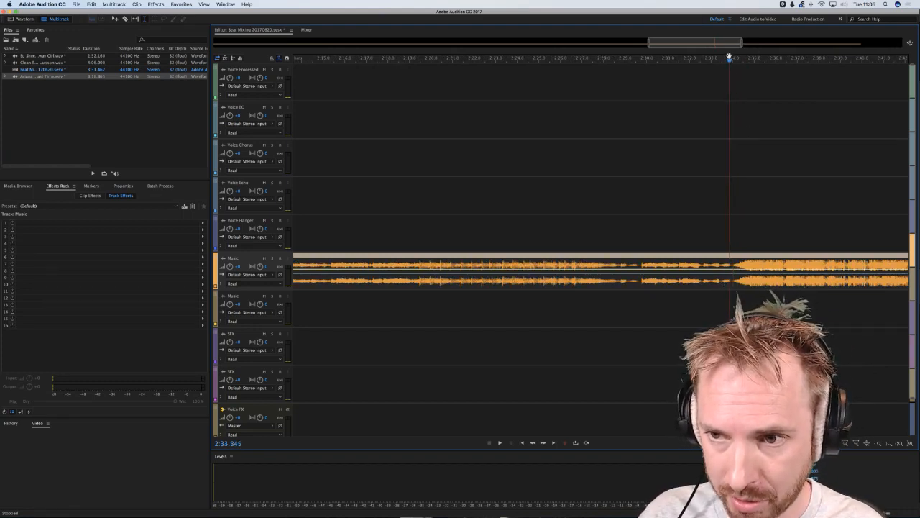
pyautogui.scroll(2, 730, 57)
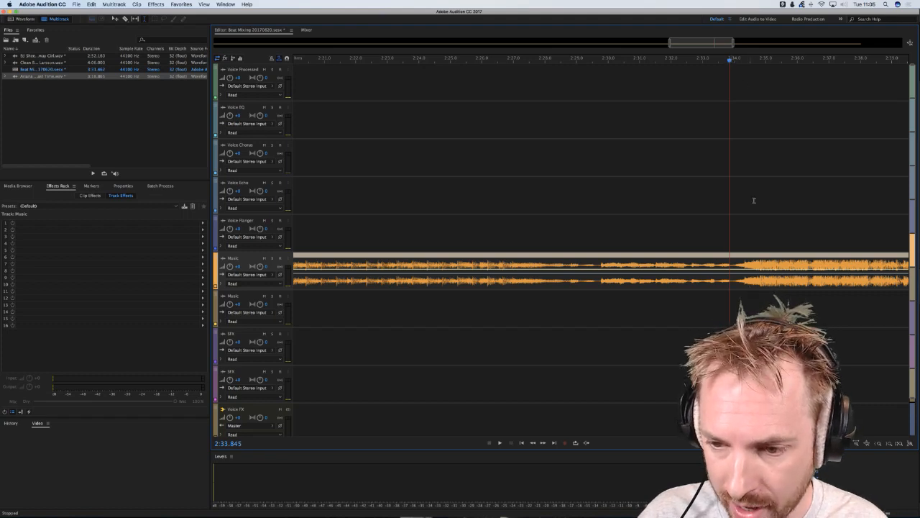
pyautogui.click(669, 58)
pyautogui.press('space')
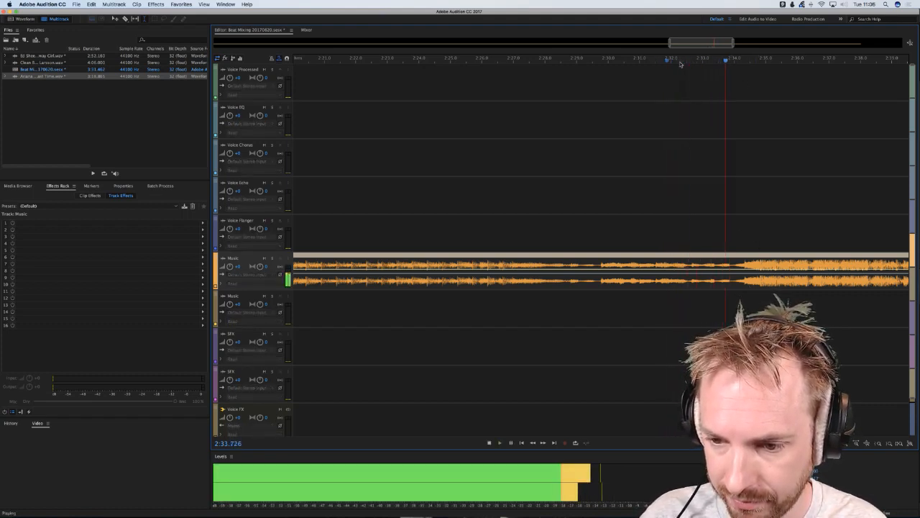
pyautogui.press('space')
pyautogui.press('space')
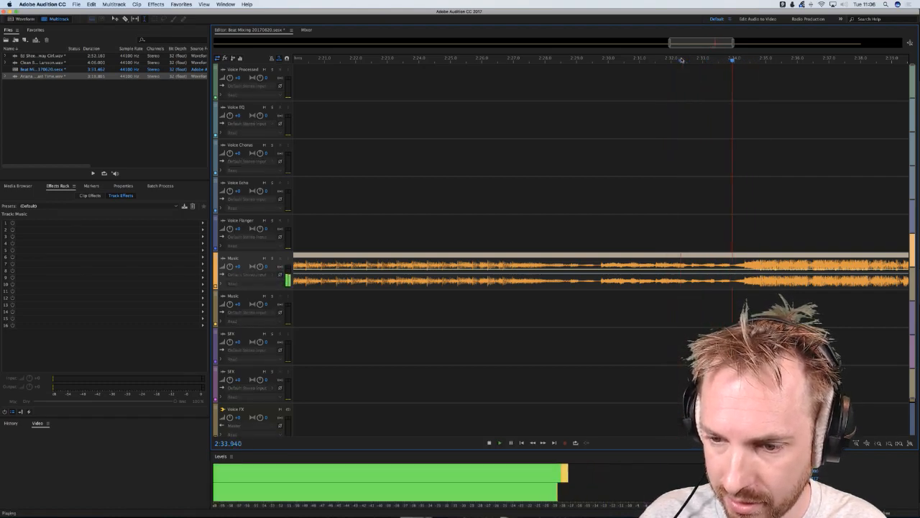
pyautogui.press('space')
# - Play the song's intro from about 0:01.5, 0:05.7 and 0:01.0 to hear its opening passage
pyautogui.scroll(-6, 680, 60)
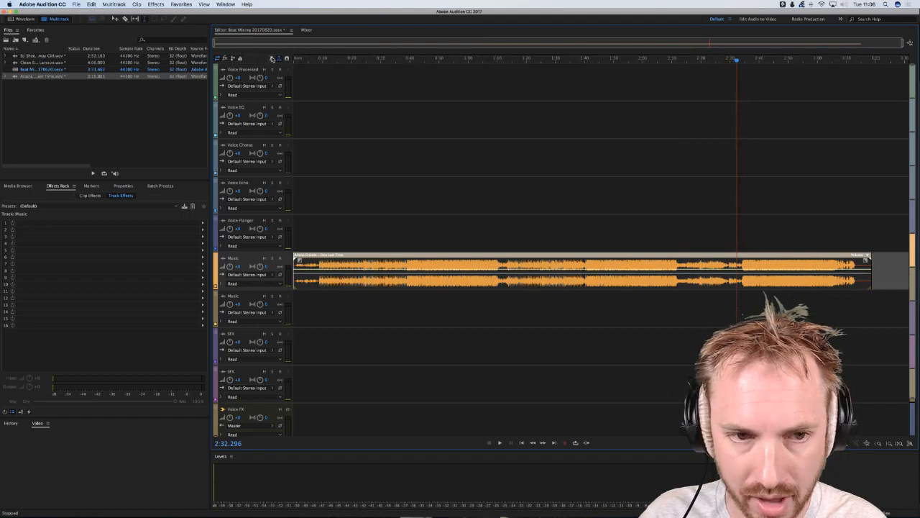
pyautogui.click(299, 61)
pyautogui.scroll(5, 298, 61)
pyautogui.press('space')
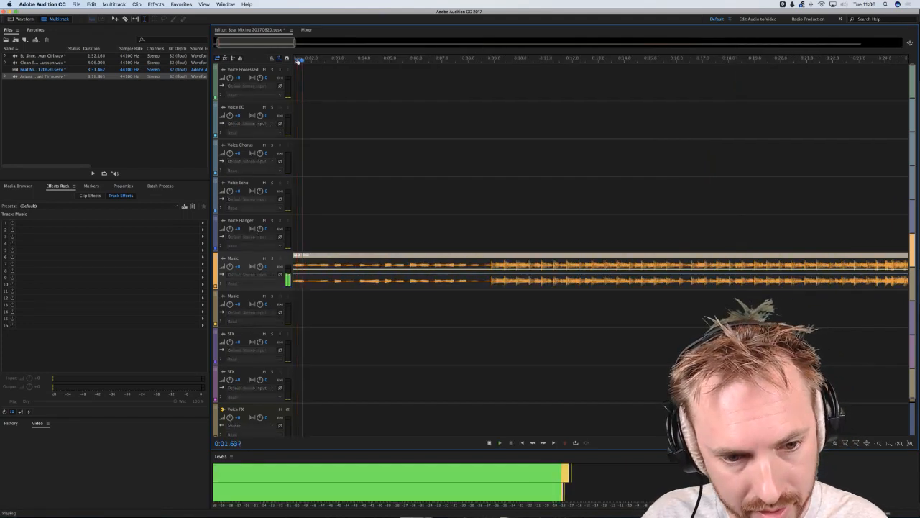
pyautogui.hscroll(-2, 298, 62)
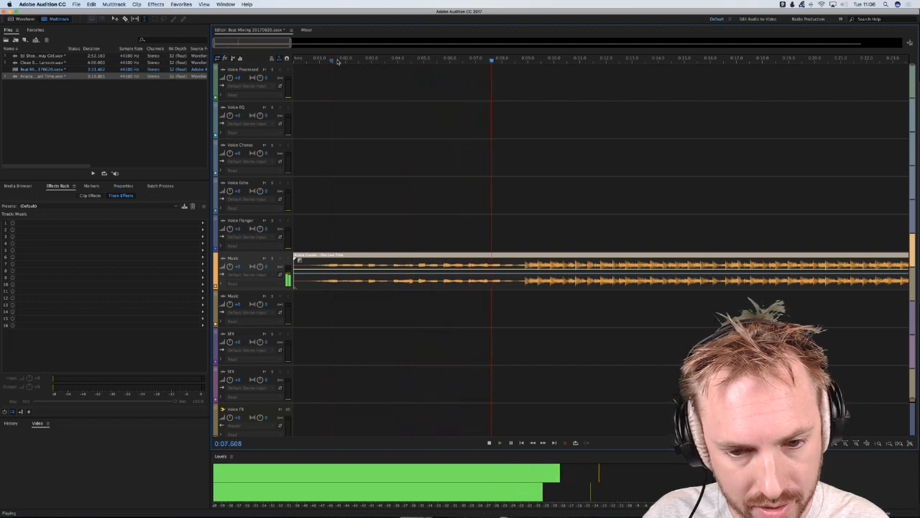
pyautogui.press('space')
pyautogui.click(440, 90)
pyautogui.press('space')
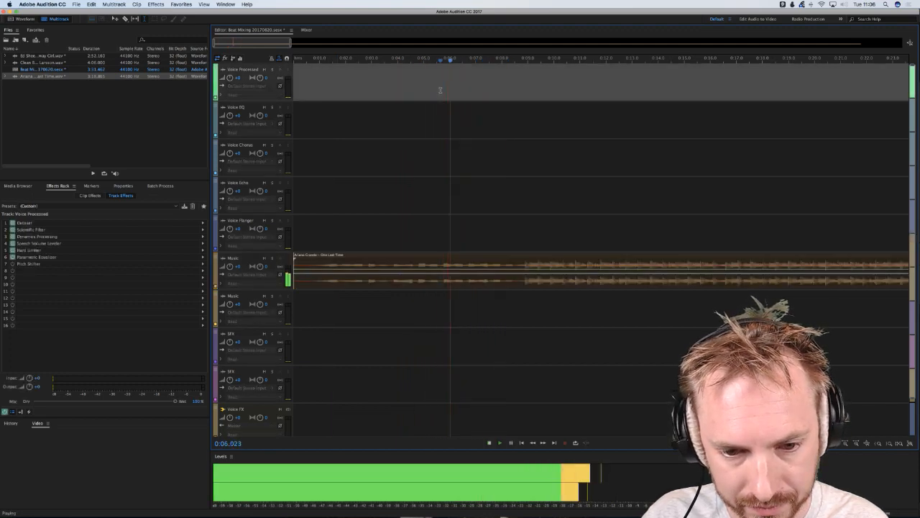
pyautogui.click(412, 92)
pyautogui.click(318, 119)
pyautogui.press('space')
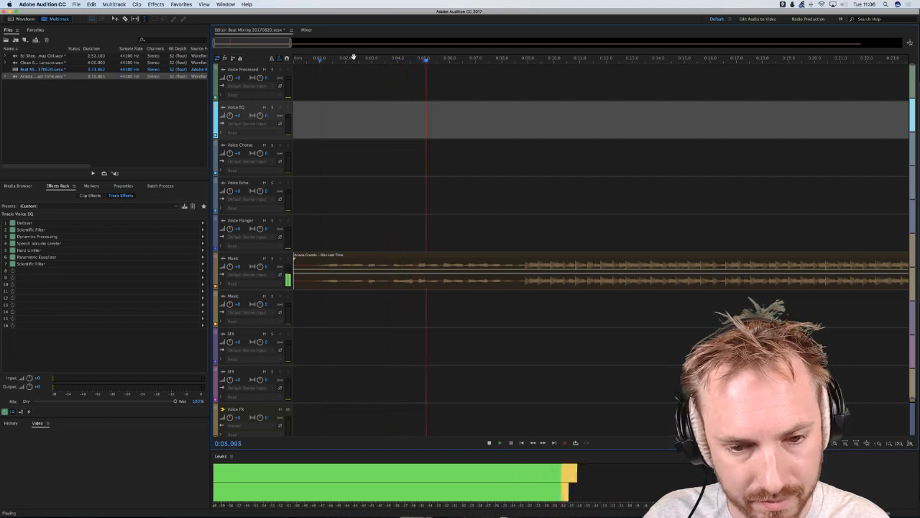
pyautogui.press('space')
# - Split the One Last Time clip on the Music track at 2:33.887, just before the final chorus
pyautogui.press('\\')
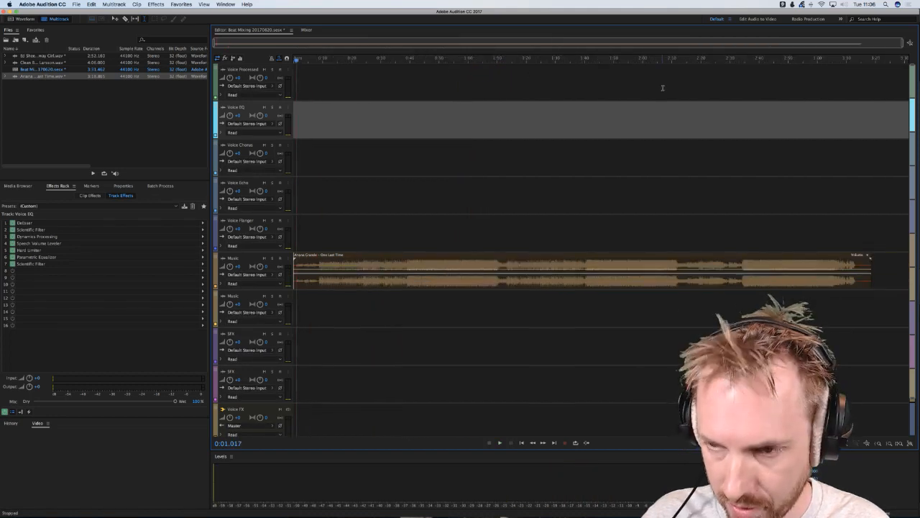
pyautogui.click(731, 68)
pyautogui.click(740, 71)
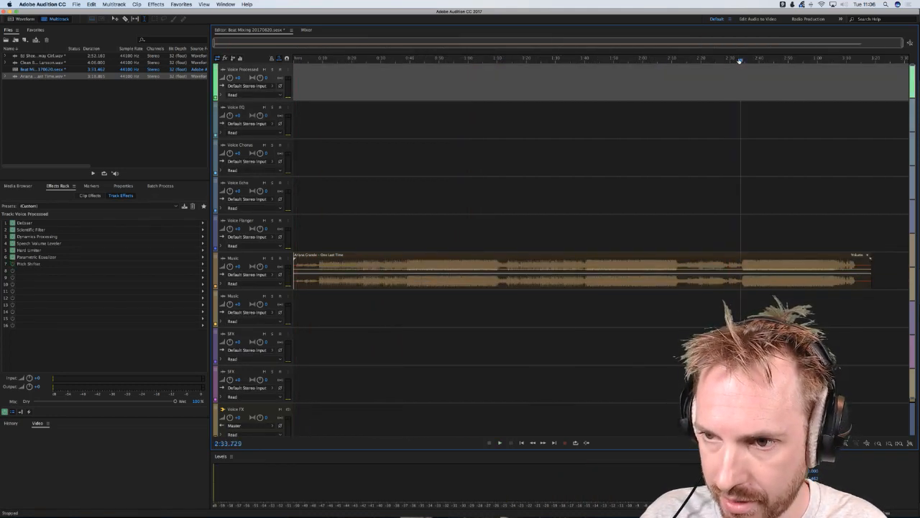
pyautogui.scroll(8, 739, 61)
pyautogui.click(768, 284)
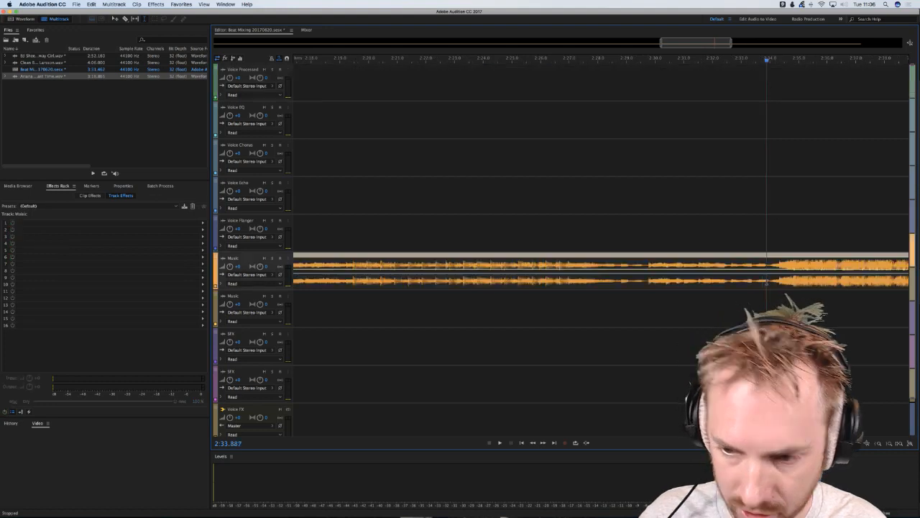
pyautogui.scroll(-8, 800, 56)
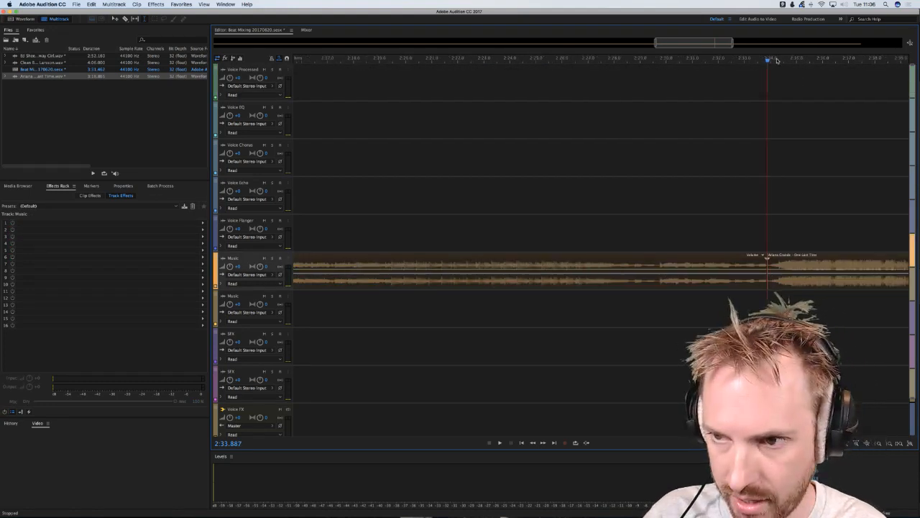
# - Play the final chorus of One Last Time from 2:33.887 through about 2:42.2 to find its end point
pyautogui.scroll(7, 768, 62)
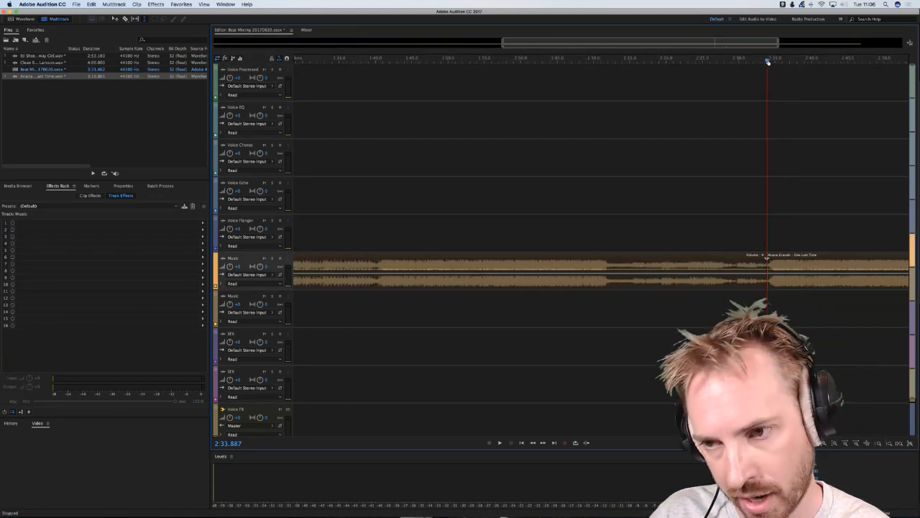
pyautogui.hscroll(3, 767, 62)
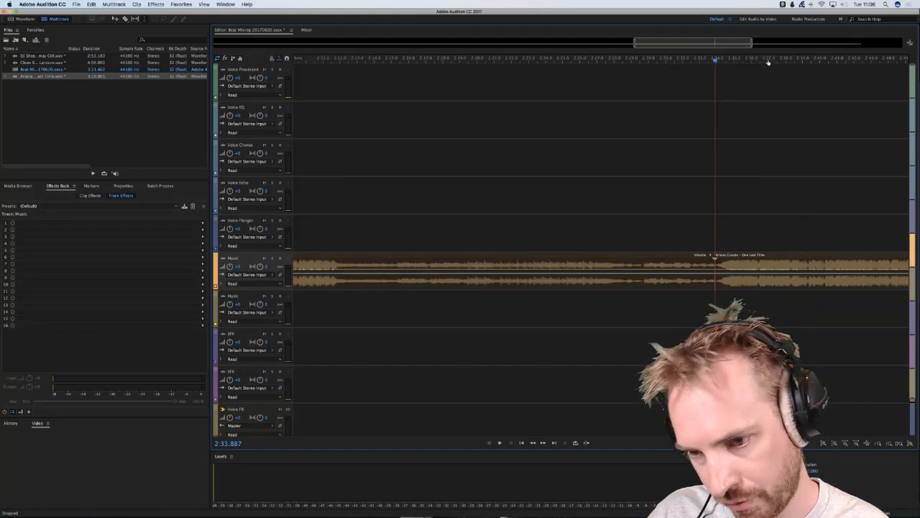
pyautogui.hscroll(3, 723, 94)
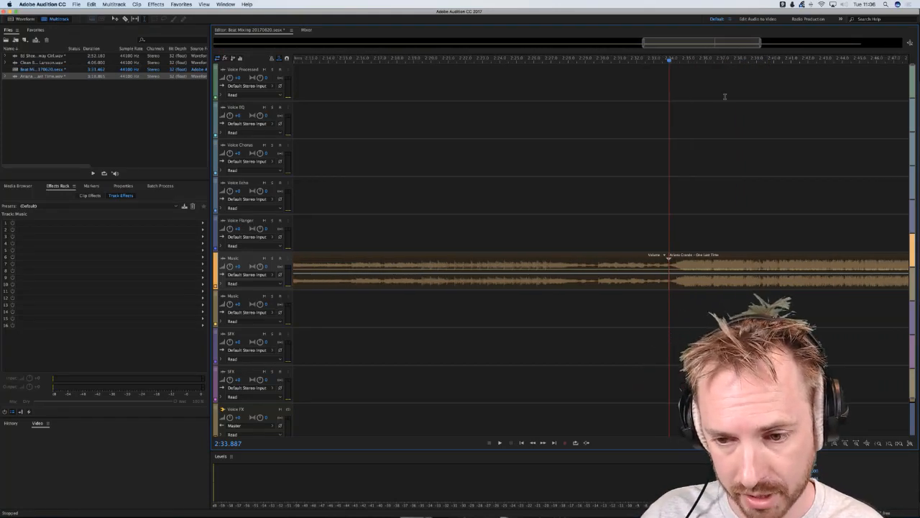
pyautogui.scroll(-2, 733, 62)
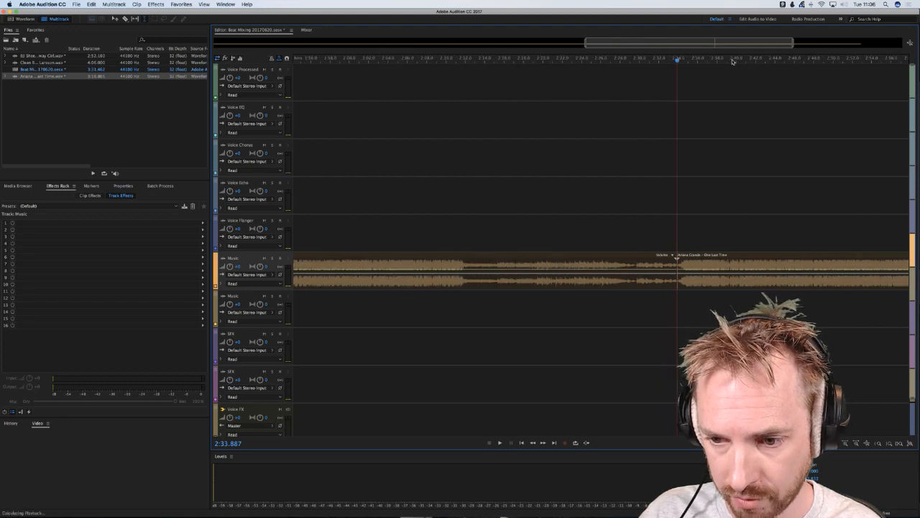
pyautogui.press('space')
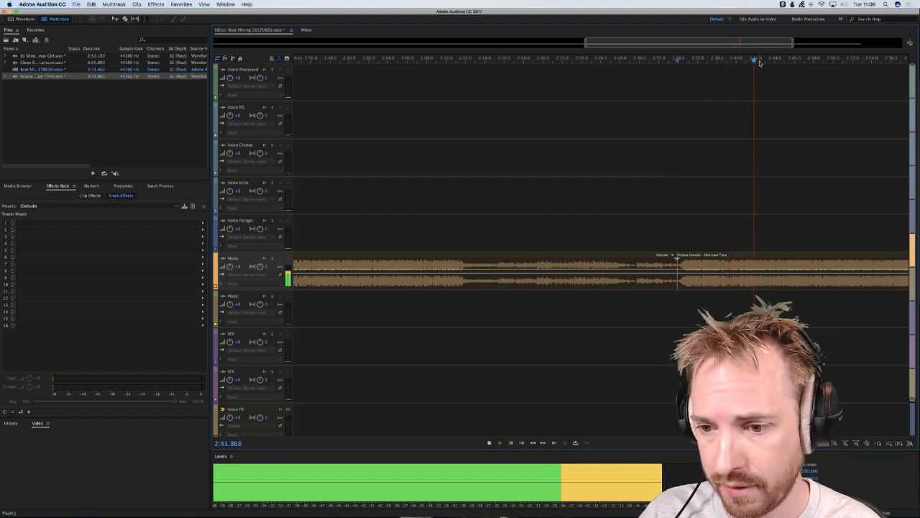
pyautogui.press('space')
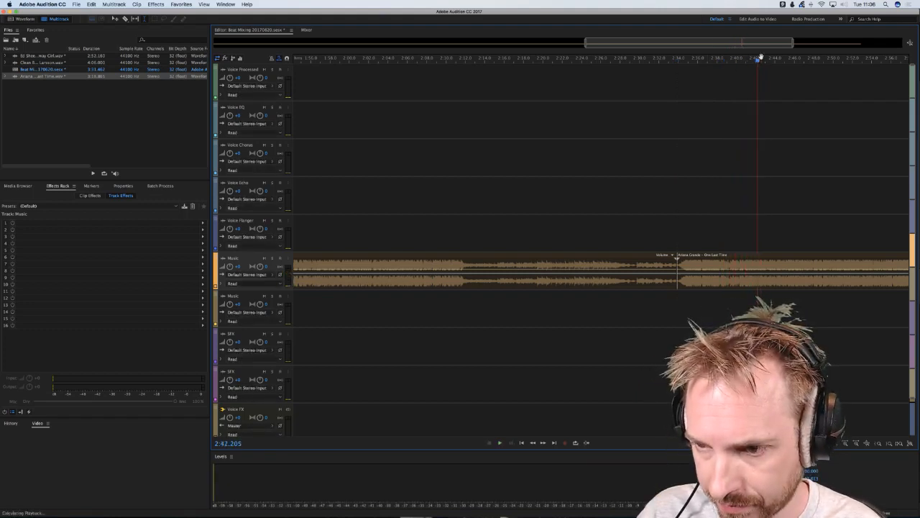
pyautogui.press('space')
pyautogui.press('space')
# - Split the chorus clip on the Music track at 2:42.490 and delete everything after the cut
pyautogui.scroll(3, 762, 62)
pyautogui.scroll(5, 762, 61)
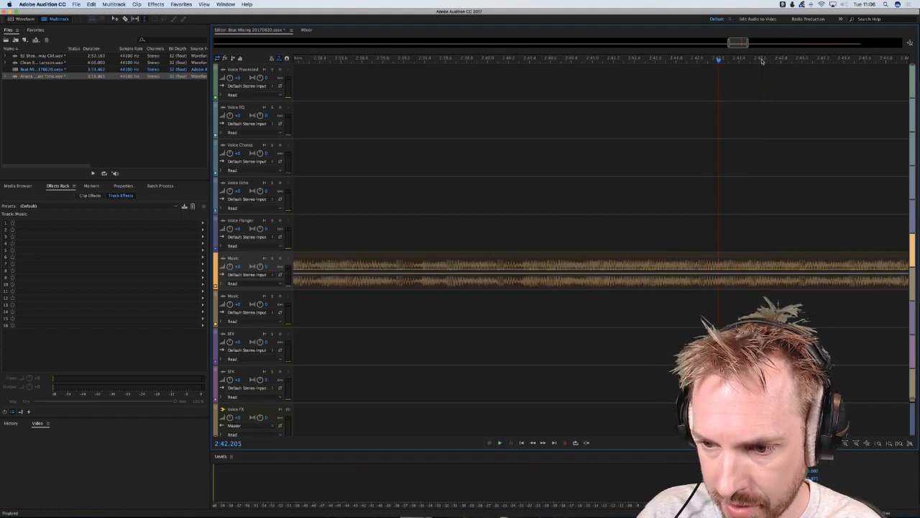
pyautogui.moveTo(730, 61)
pyautogui.mouseDown()
pyautogui.moveTo(745, 62)
pyautogui.moveTo(714, 62)
pyautogui.moveTo(776, 62)
pyautogui.moveTo(737, 61)
pyautogui.moveTo(745, 60)
pyautogui.mouseUp()
pyautogui.click(745, 274)
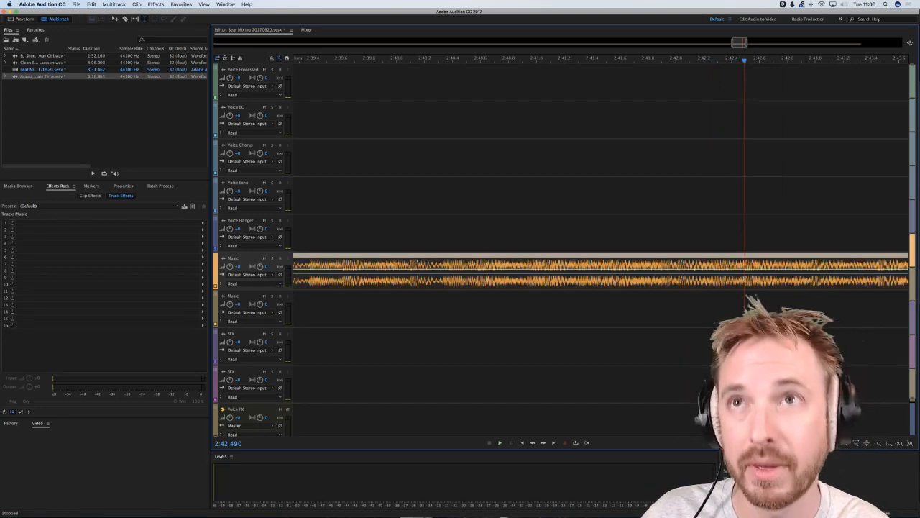
pyautogui.press('super+k')
pyautogui.click(760, 281)
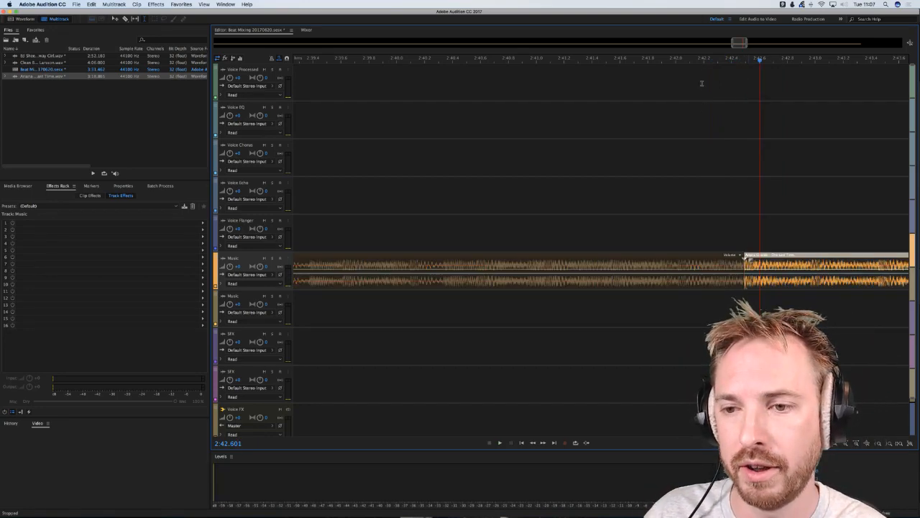
pyautogui.press('Delete')
pyautogui.scroll(-10, 703, 61)
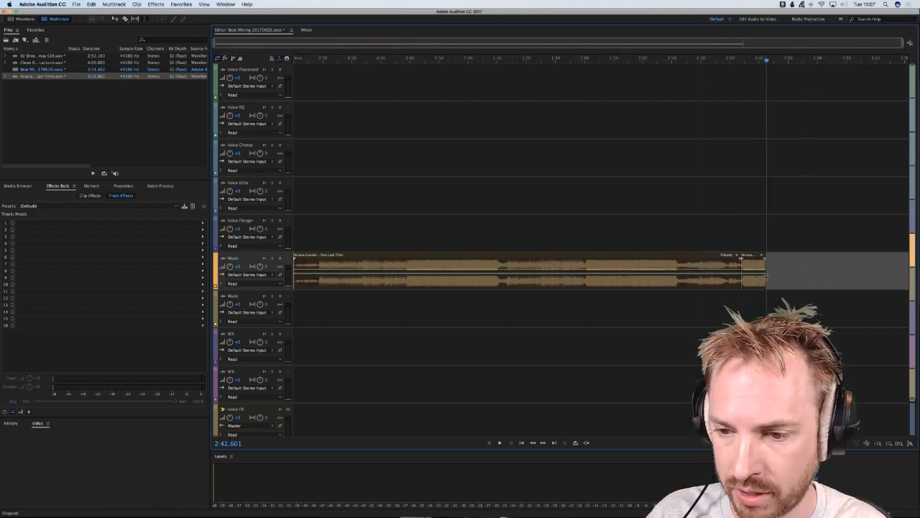
# - Delete the middle of One Last Time, keeping about 9 s of intro, and move the chorus clip back to about 0:06
pyautogui.moveTo(765, 278); pyautogui.dragTo(815, 277)
pyautogui.press('super+z')
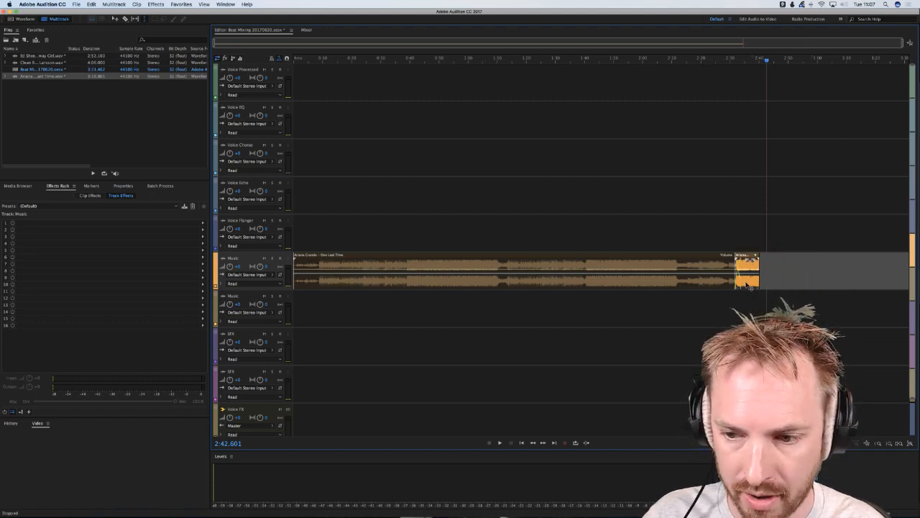
pyautogui.moveTo(772, 280); pyautogui.dragTo(772, 280)
pyautogui.moveTo(319, 284)
pyautogui.mouseDown()
pyautogui.moveTo(730, 278)
pyautogui.moveTo(307, 279)
pyautogui.mouseUp()
pyautogui.press('Delete')
pyautogui.click(371, 298)
pyautogui.click(390, 281)
pyautogui.press('Delete')
pyautogui.moveTo(772, 280); pyautogui.dragTo(323, 279)
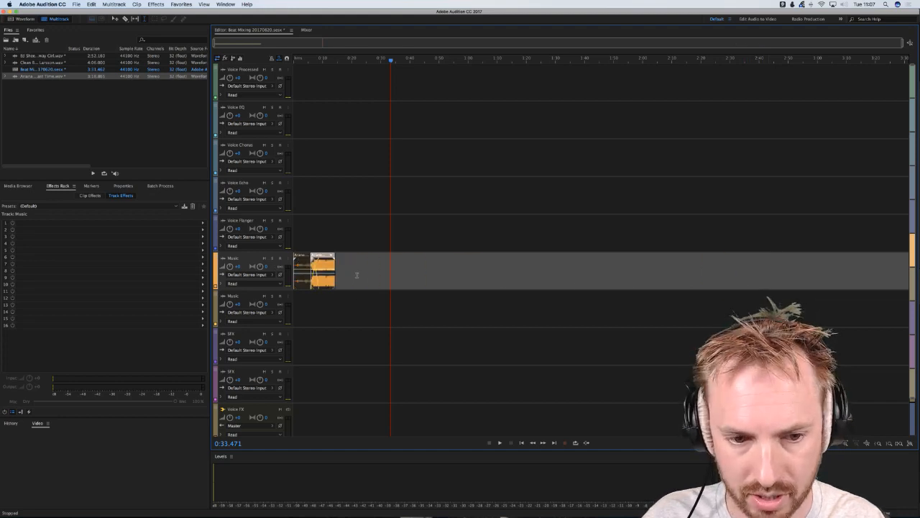
# - Move the chorus clip along the Music track to start at about 0:09.7, clear of the intro clip
pyautogui.click(300, 59)
pyautogui.scroll(6, 299, 61)
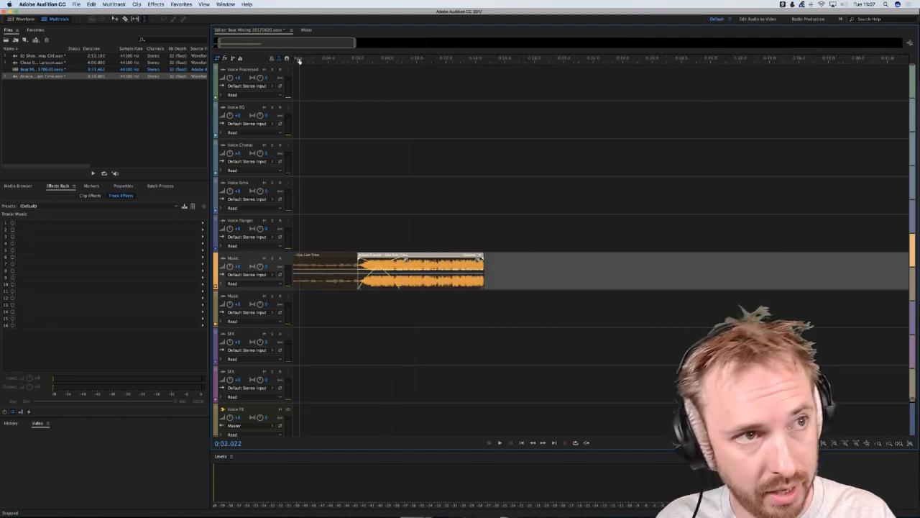
pyautogui.scroll(1, 303, 61)
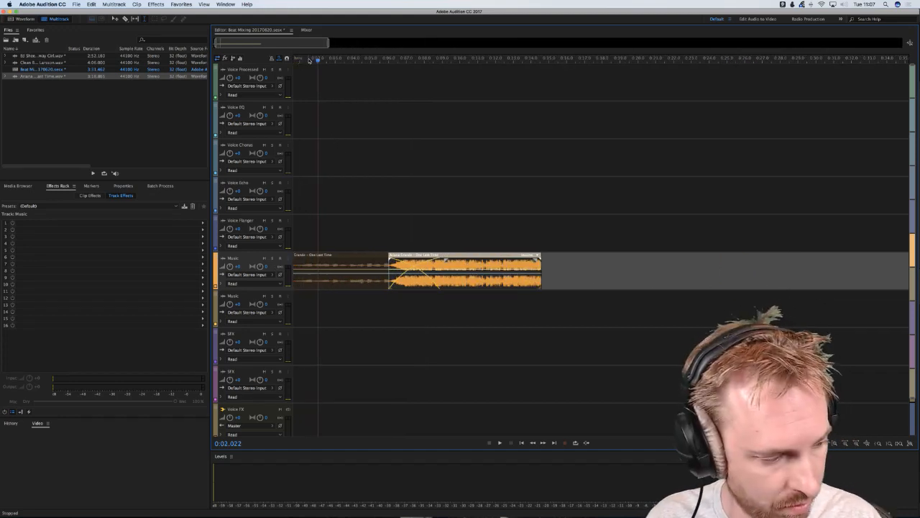
pyautogui.scroll(4, 314, 62)
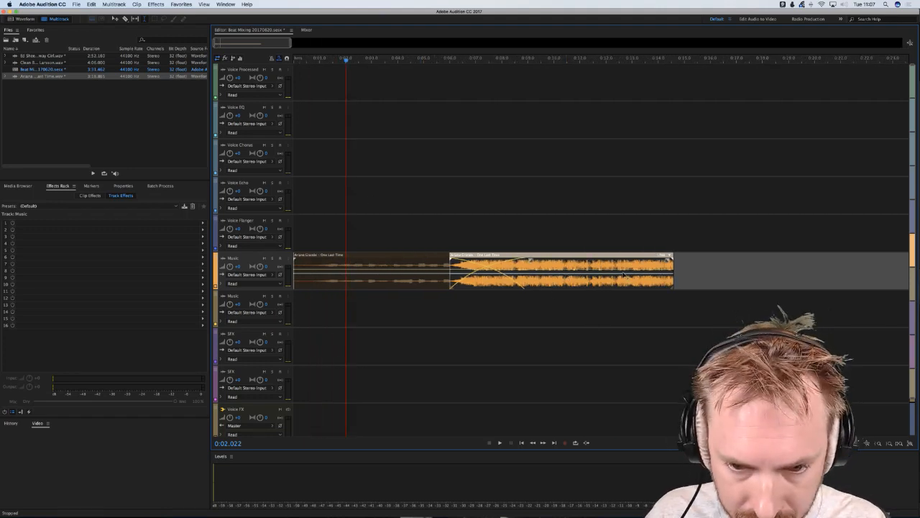
pyautogui.moveTo(572, 289); pyautogui.dragTo(669, 288)
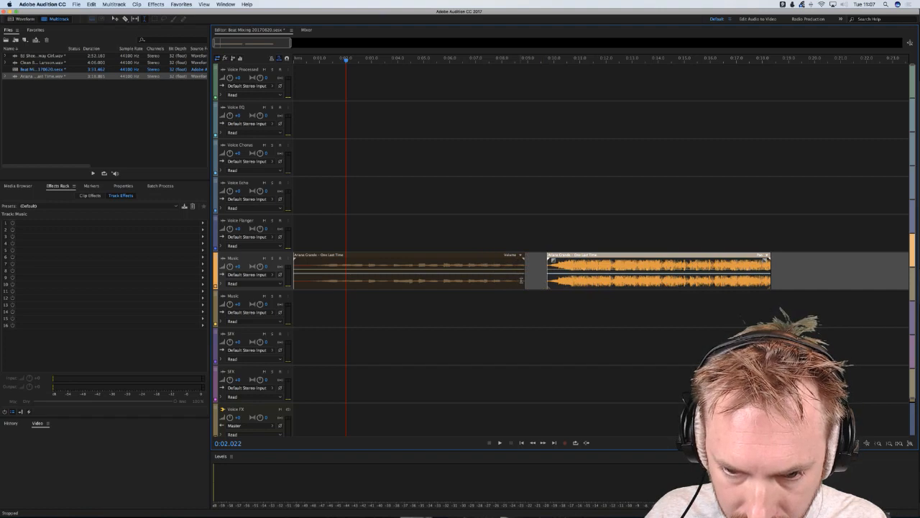
# - Play the intro's ending from about 0:07.1 and extend the chorus clip's start back about 2 s, placing the clip at about 0:10.3
pyautogui.click(478, 282)
pyautogui.press('space')
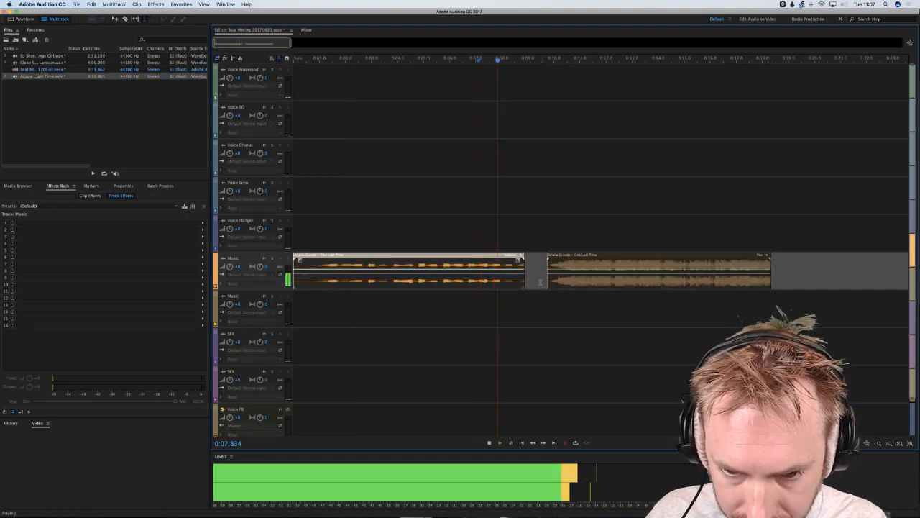
pyautogui.press('space')
pyautogui.moveTo(546, 279)
pyautogui.mouseDown()
pyautogui.moveTo(611, 279)
pyautogui.moveTo(561, 279)
pyautogui.mouseUp()
pyautogui.press('space')
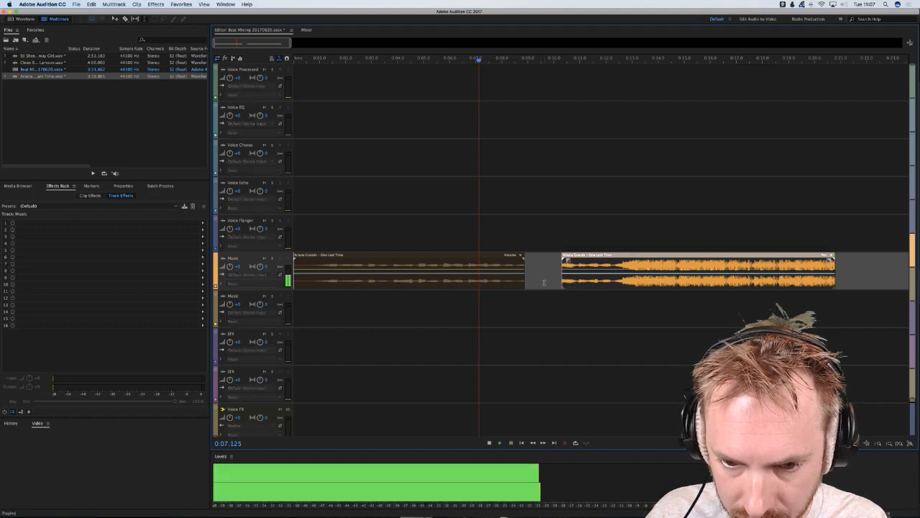
pyautogui.press('space')
pyautogui.press('space')
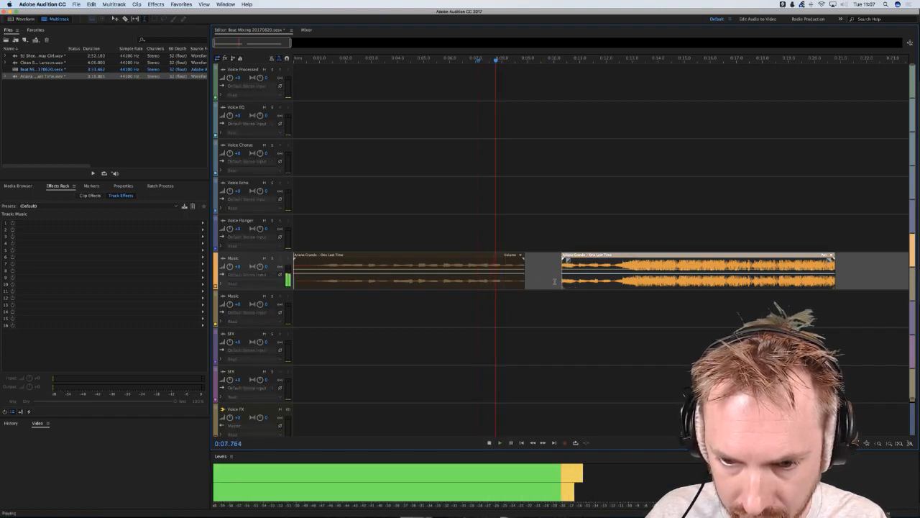
pyautogui.press('space')
# - Play the chorus clip's lead-in from about 0:10.1 and 0:11.4 to locate the joining beat
pyautogui.click(555, 246)
pyautogui.press('space')
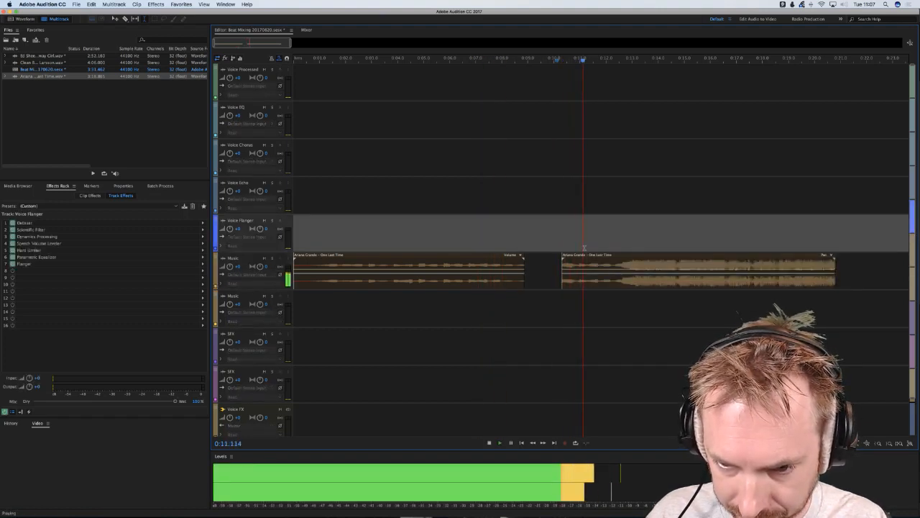
pyautogui.click(589, 248)
pyautogui.press('space')
pyautogui.press('space')
pyautogui.press('space')
# - Audition the intro clip from 0:07.741 and delete its remainder after that point
pyautogui.click(495, 244)
pyautogui.press('space')
pyautogui.press('space')
pyautogui.press('space')
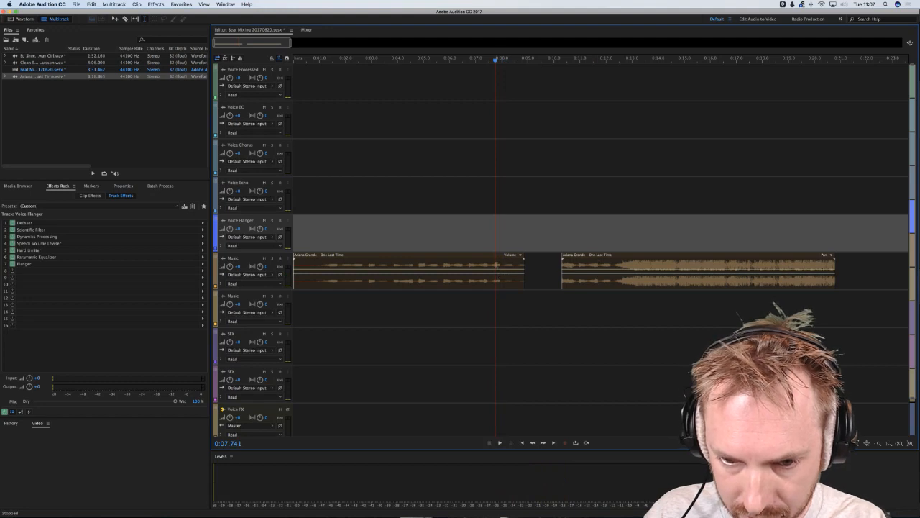
pyautogui.moveTo(496, 265); pyautogui.dragTo(536, 265)
pyautogui.press('Delete')
# - Trim the chorus clip's start to about 0:12.0 and move the intro clip so its end meets it
pyautogui.click(512, 271)
pyautogui.moveTo(480, 263); pyautogui.dragTo(606, 265)
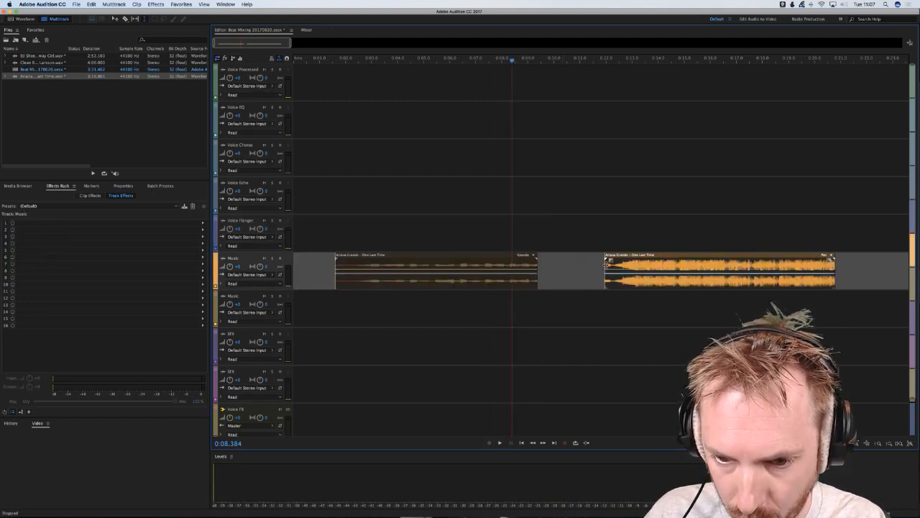
pyautogui.moveTo(523, 270); pyautogui.dragTo(589, 270)
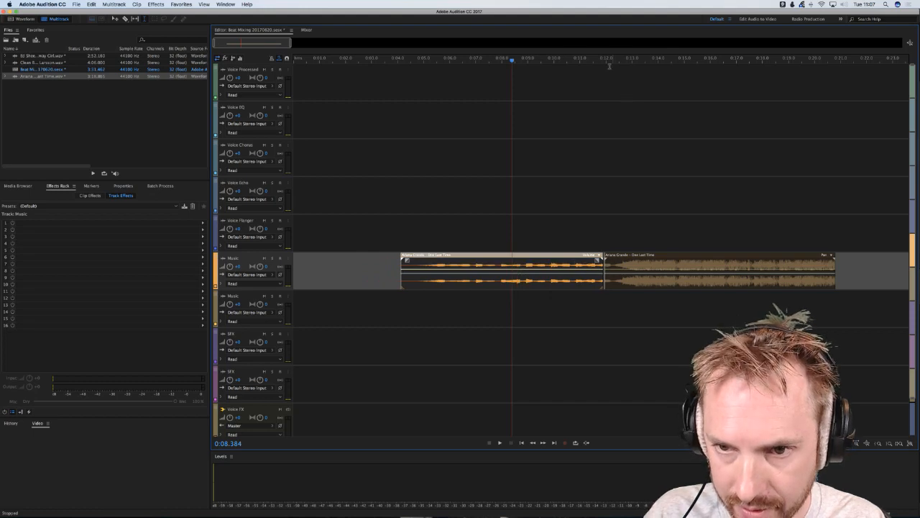
# - Move the intro clip slightly over the chorus clip's start to make a very short crossfade
pyautogui.scroll(3, 604, 62)
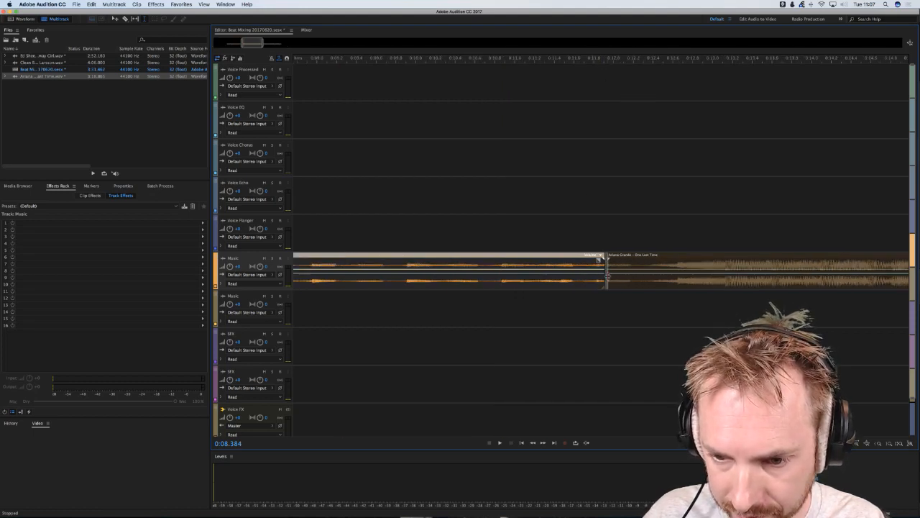
pyautogui.click(607, 275)
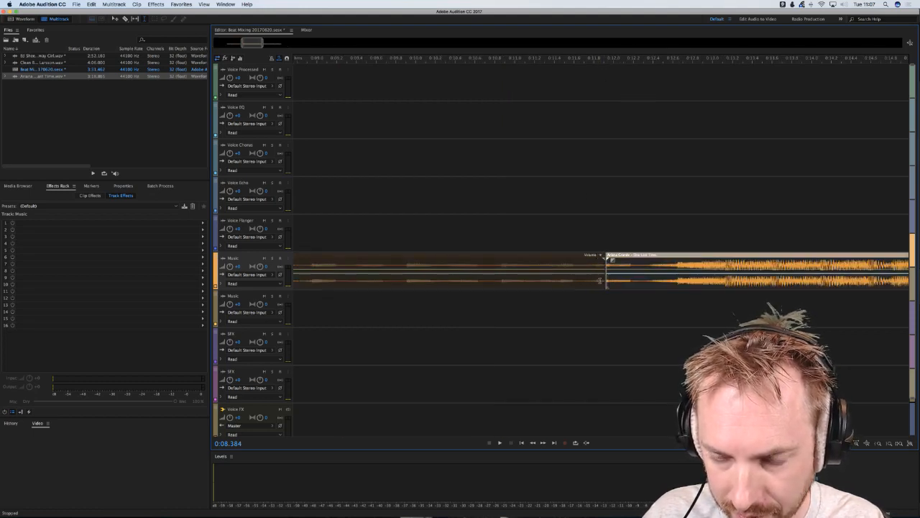
pyautogui.moveTo(596, 282); pyautogui.dragTo(608, 287)
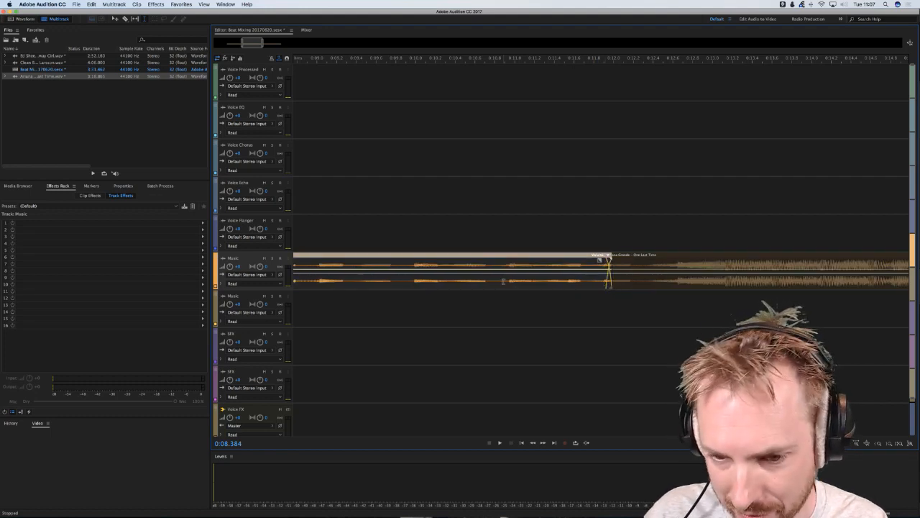
# - Play the transition between the intro and chorus clips from 0:10.228 and again from 0:11.261
pyautogui.click(503, 281)
pyautogui.scroll(-3, 587, 64)
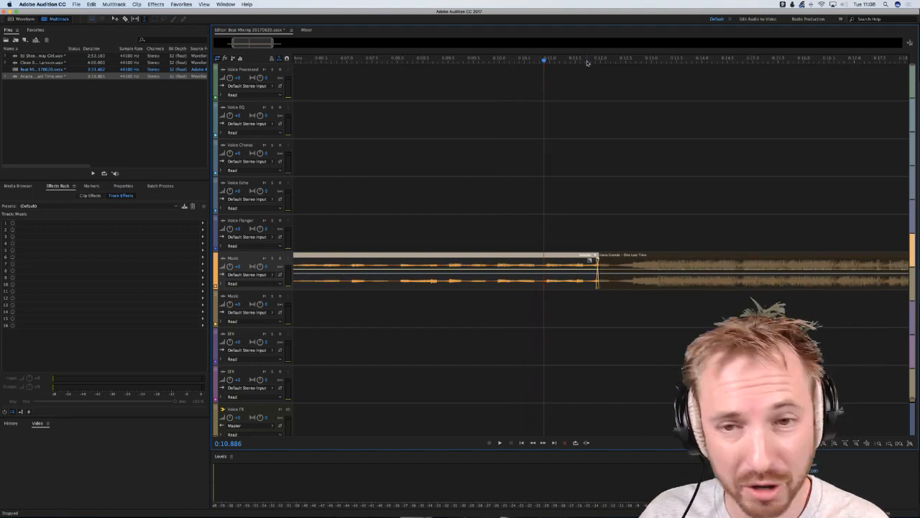
pyautogui.scroll(-2, 579, 61)
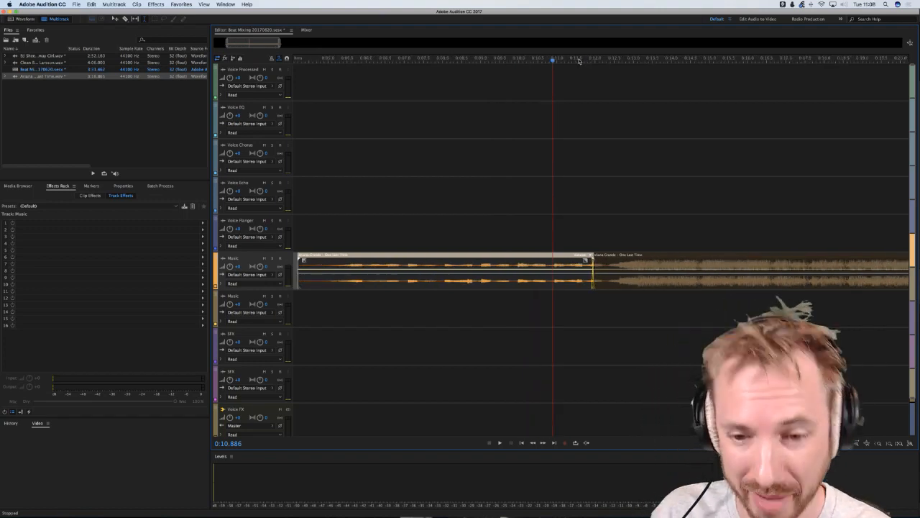
pyautogui.click(527, 139)
pyautogui.press('space')
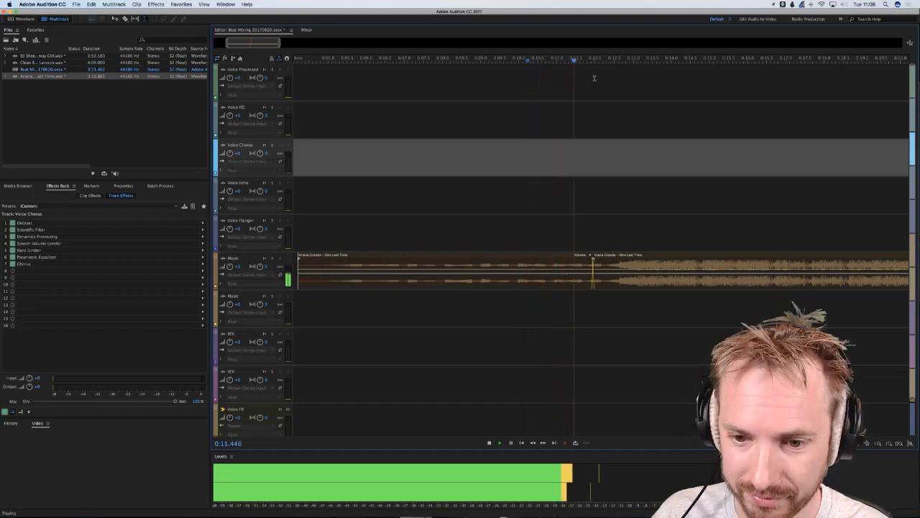
pyautogui.press('space')
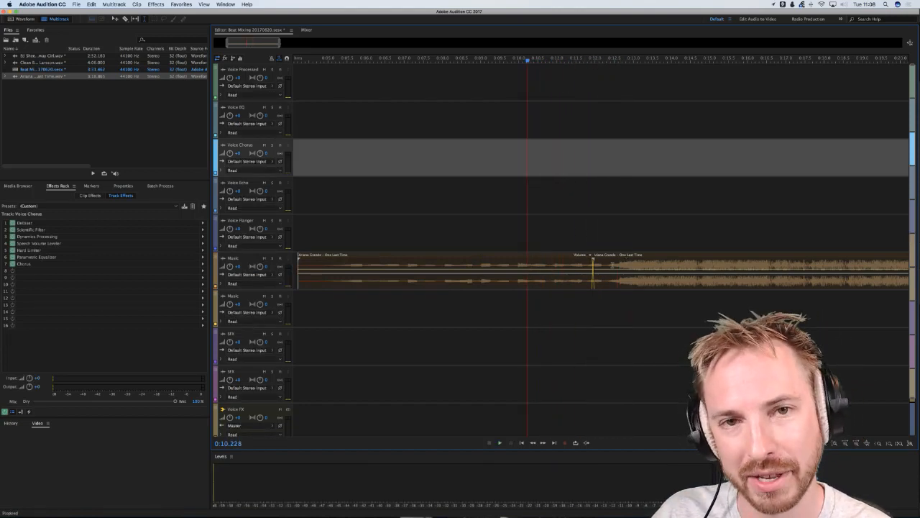
pyautogui.click(566, 218)
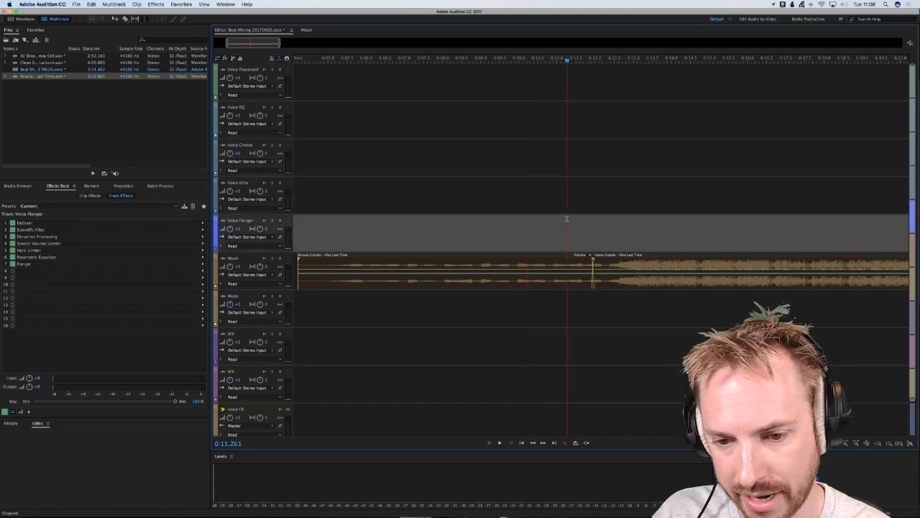
pyautogui.press('space')
pyautogui.press('space')
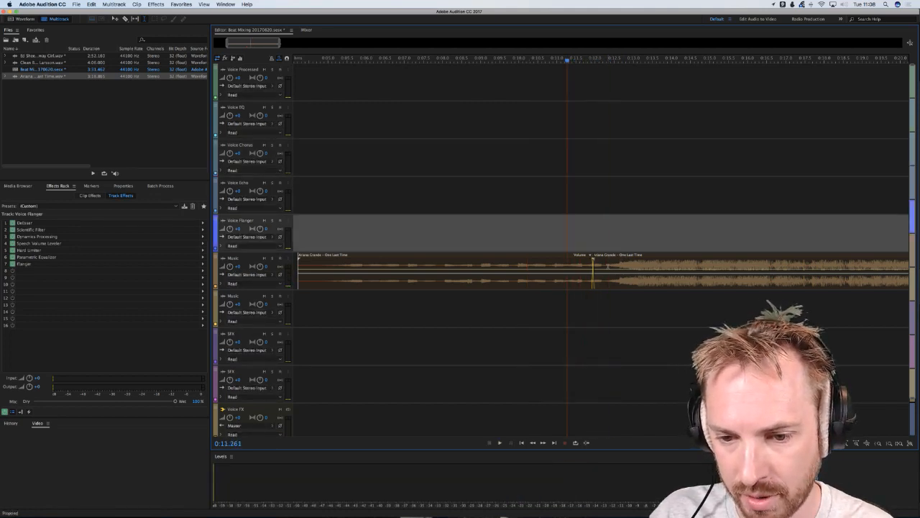
# - Extend the chorus clip's start back to about 0:11.3 for a longer crossfade with the intro, and play the transition from 0:10.073
pyautogui.click(599, 261)
pyautogui.moveTo(598, 261); pyautogui.dragTo(575, 260)
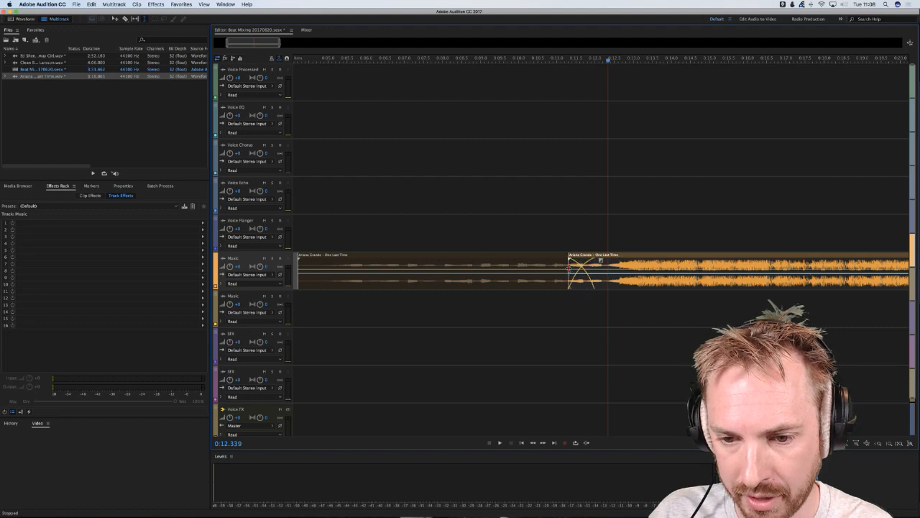
pyautogui.click(520, 230)
pyautogui.press('space')
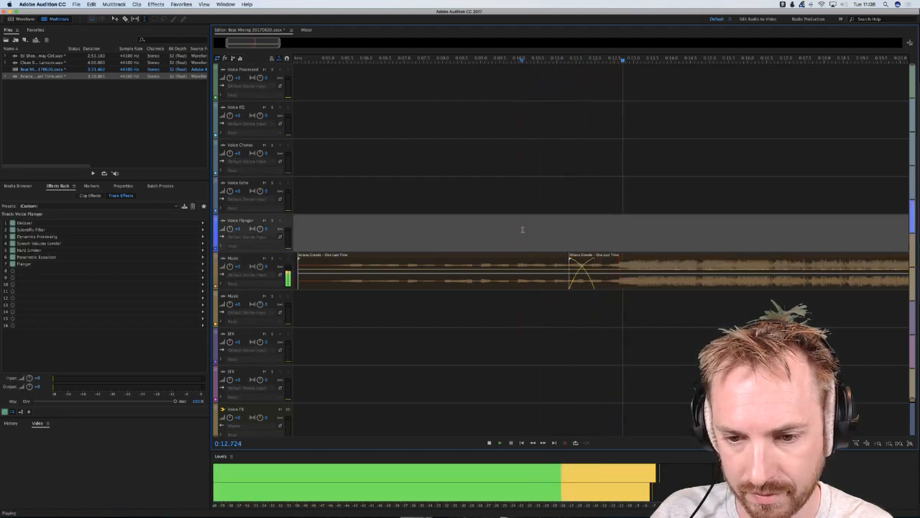
pyautogui.press('space')
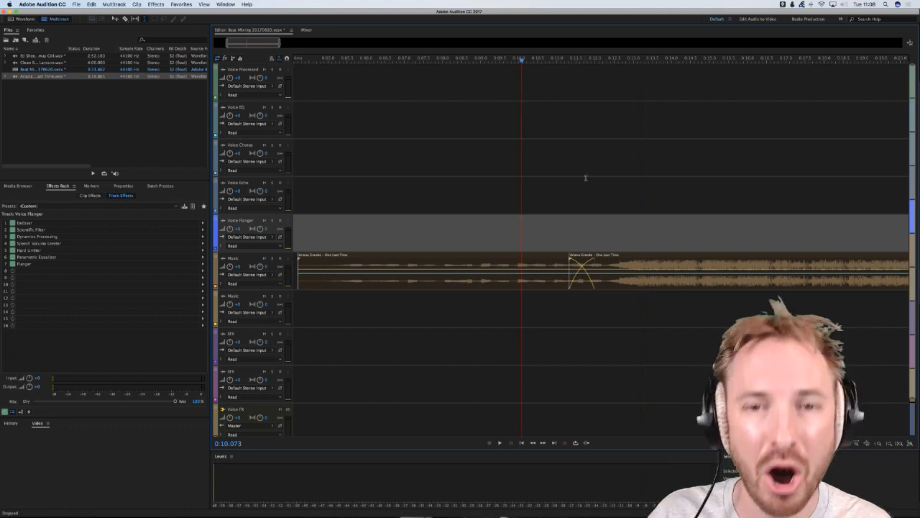
# - Play the joined One Last Time clips from the start of the intro at 0:04.381 through the crossfade
pyautogui.scroll(-3, 584, 55)
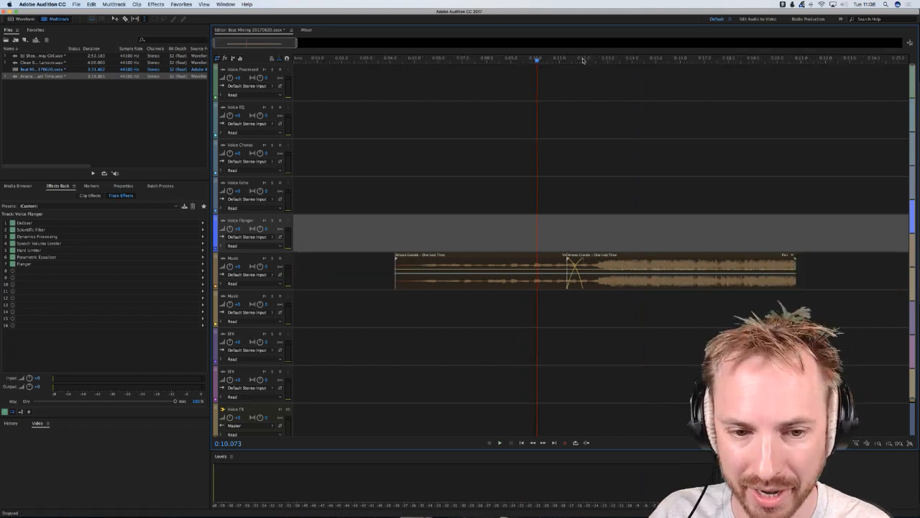
pyautogui.click(371, 61)
pyautogui.press('space')
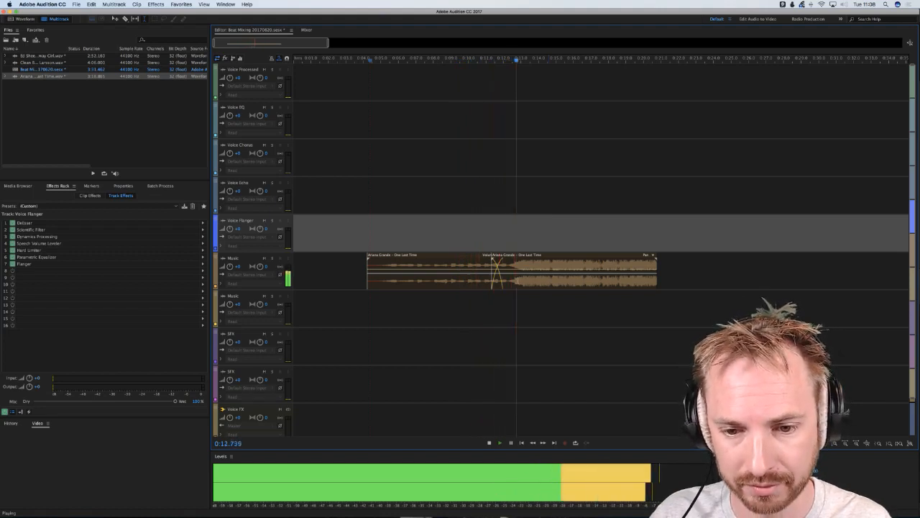
pyautogui.press('space')
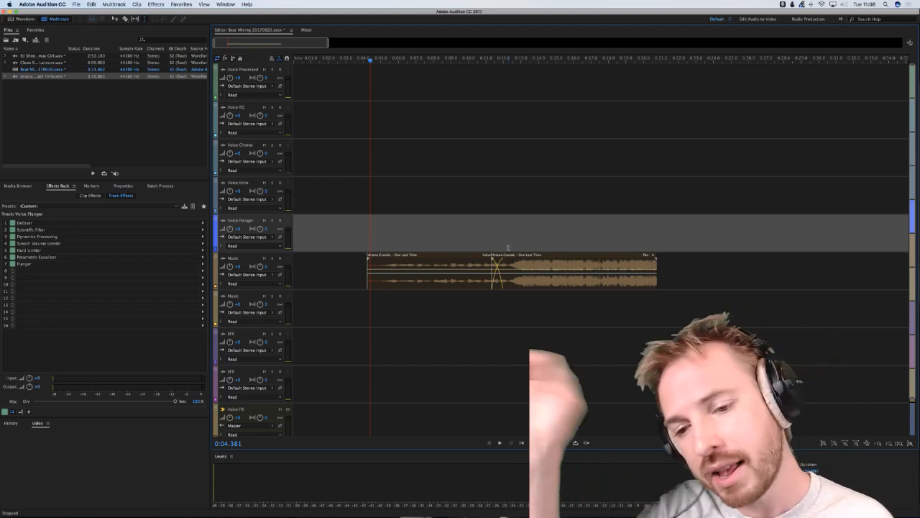
# - Move the crossfaded One Last Time clips to the very beginning of the Music track
pyautogui.scroll(-3, 593, 59)
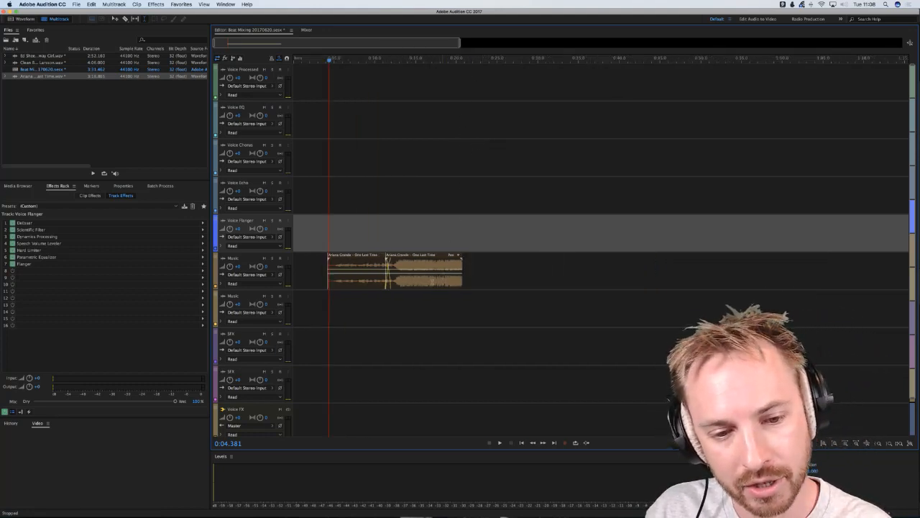
pyautogui.moveTo(441, 281); pyautogui.dragTo(312, 279)
pyautogui.moveTo(402, 282); pyautogui.dragTo(367, 283)
pyautogui.click(377, 230)
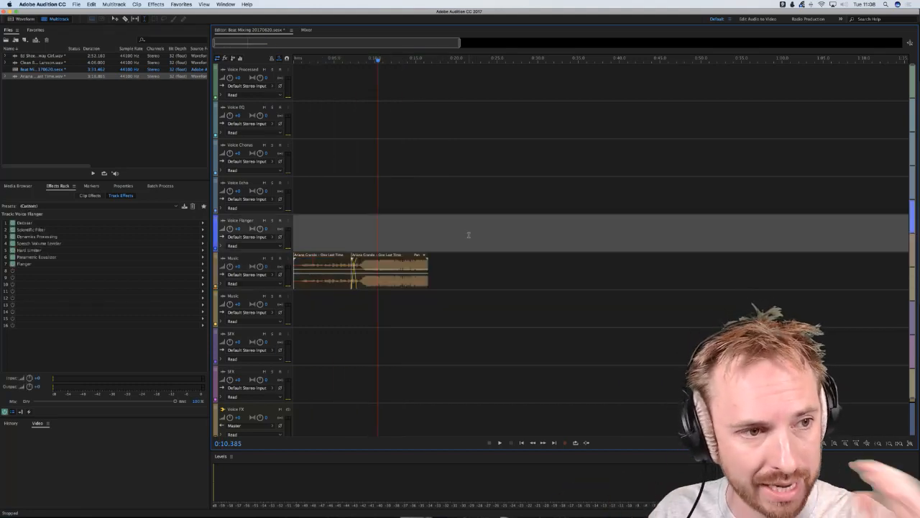
# - Add Clean Bandit's Symphony to the first Music track at about 0:20 and play it from about 2:02 and 2:50
pyautogui.moveTo(47, 64); pyautogui.dragTo(456, 272)
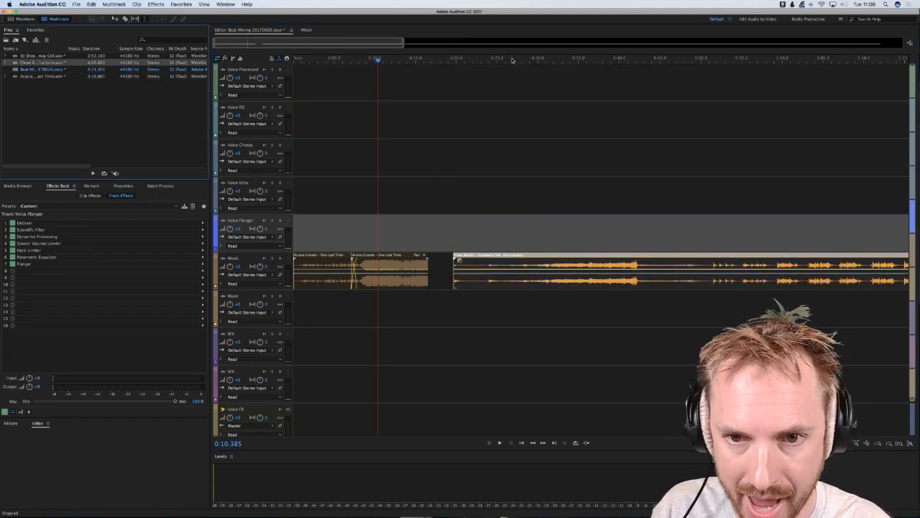
pyautogui.press('\\')
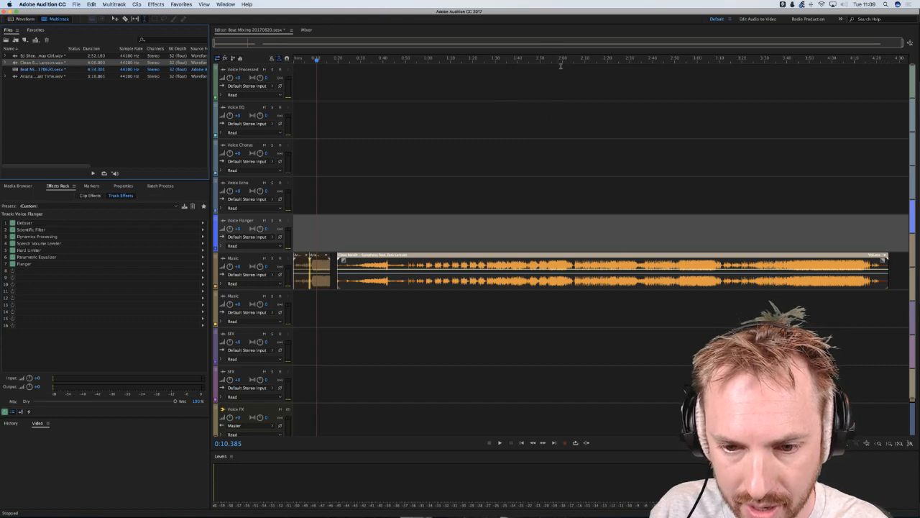
pyautogui.click(568, 61)
pyautogui.press('space')
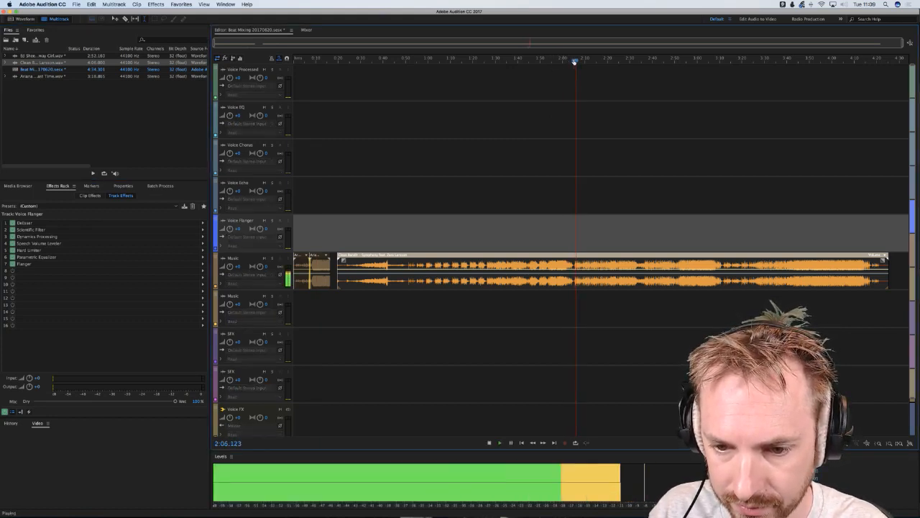
pyautogui.press('space')
pyautogui.click(674, 61)
pyautogui.press('space')
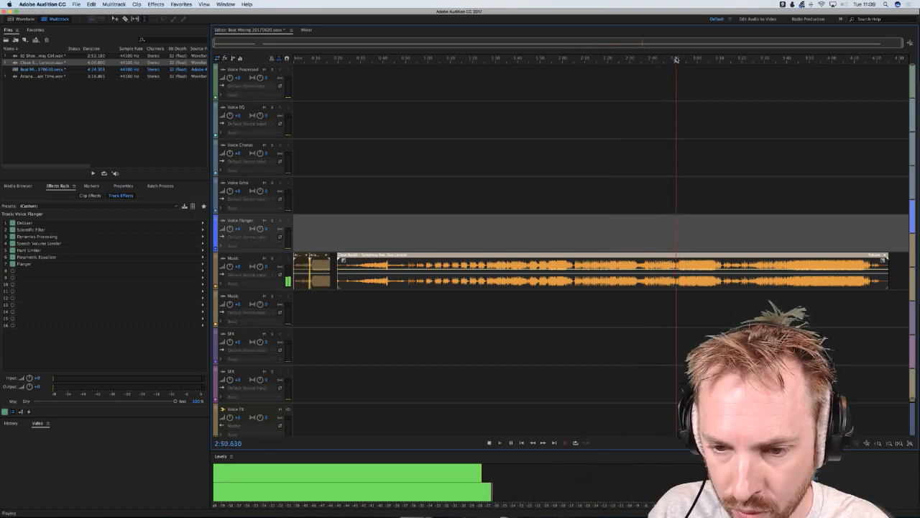
pyautogui.press('space')
# - Play Symphony from 2:50.356 and from slightly earlier to locate the section that starts after the break
pyautogui.scroll(2, 676, 60)
pyautogui.scroll(3, 676, 60)
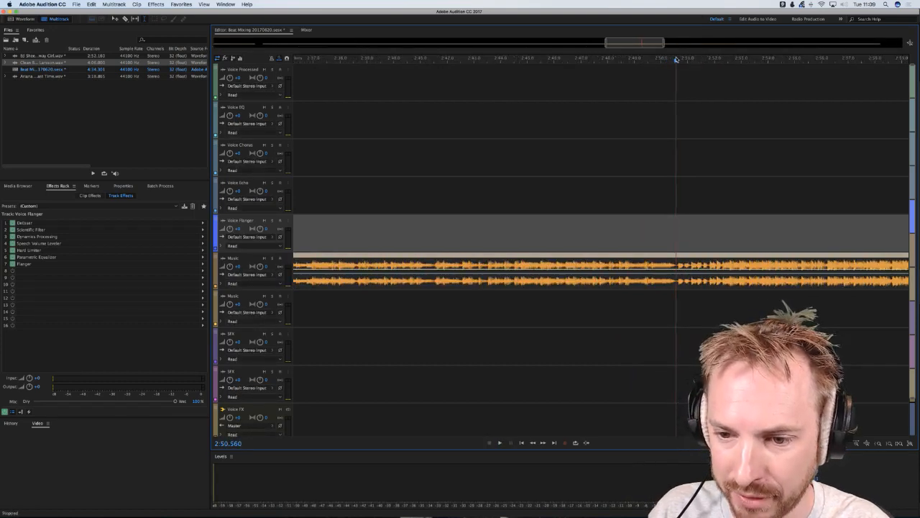
pyautogui.click(669, 61)
pyautogui.press('space')
pyautogui.press('space')
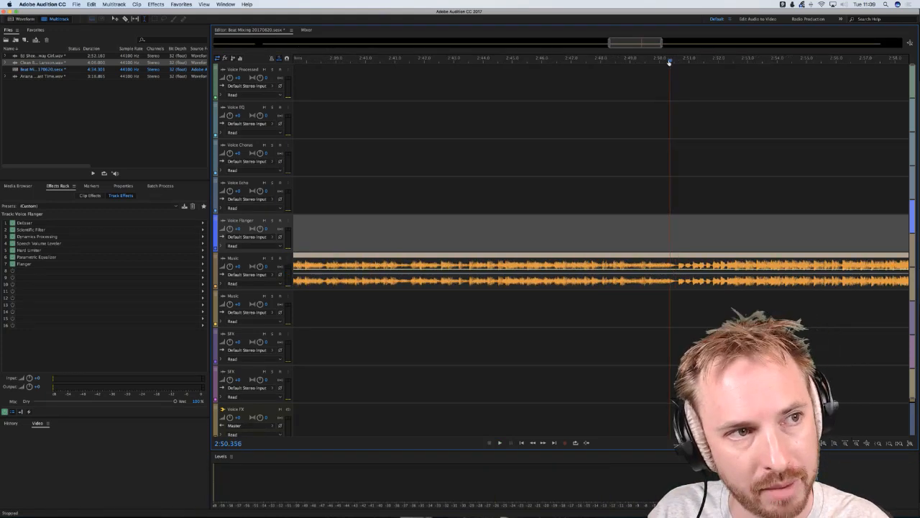
pyautogui.moveTo(668, 62); pyautogui.dragTo(662, 63)
pyautogui.press('space')
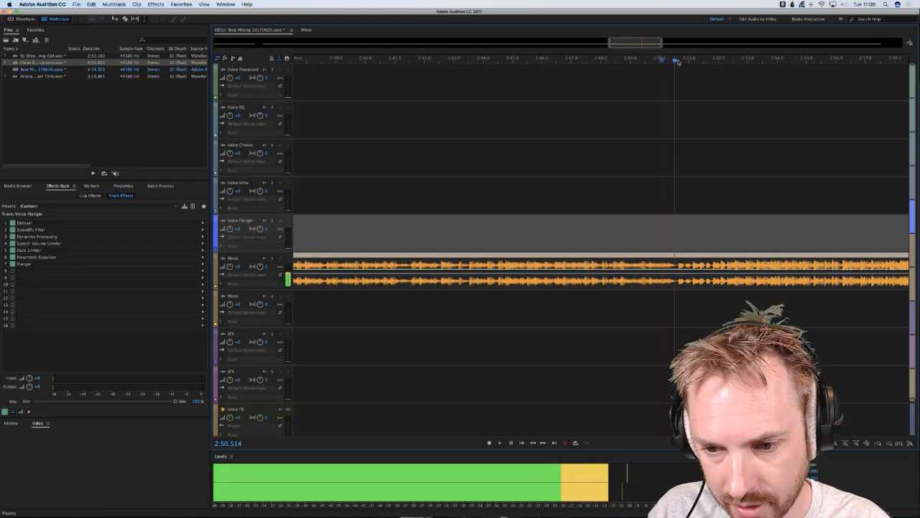
pyautogui.press('space')
# - Play the lead-in to Symphony's break from about 2:50.2, 2:49.8 and 2:49.265
pyautogui.click(666, 61)
pyautogui.press('space')
pyautogui.click(653, 61)
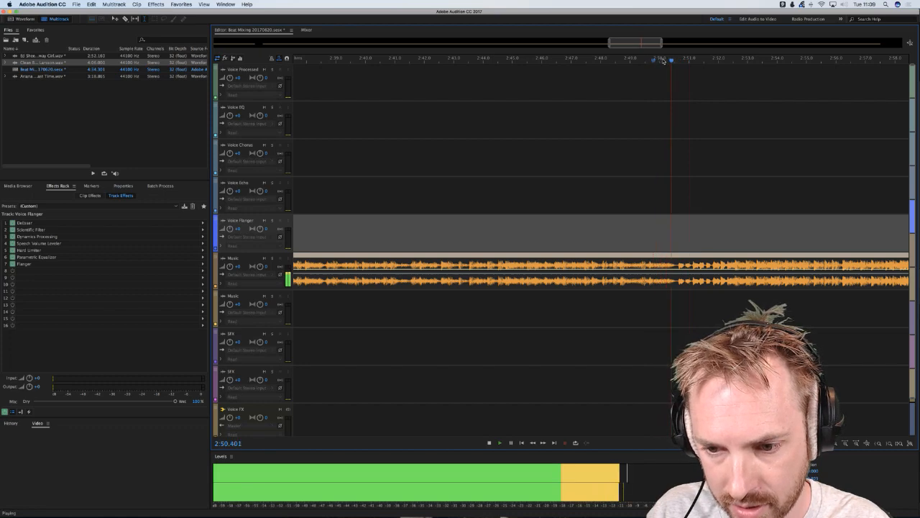
pyautogui.press('space')
pyautogui.moveTo(655, 61); pyautogui.dragTo(637, 62)
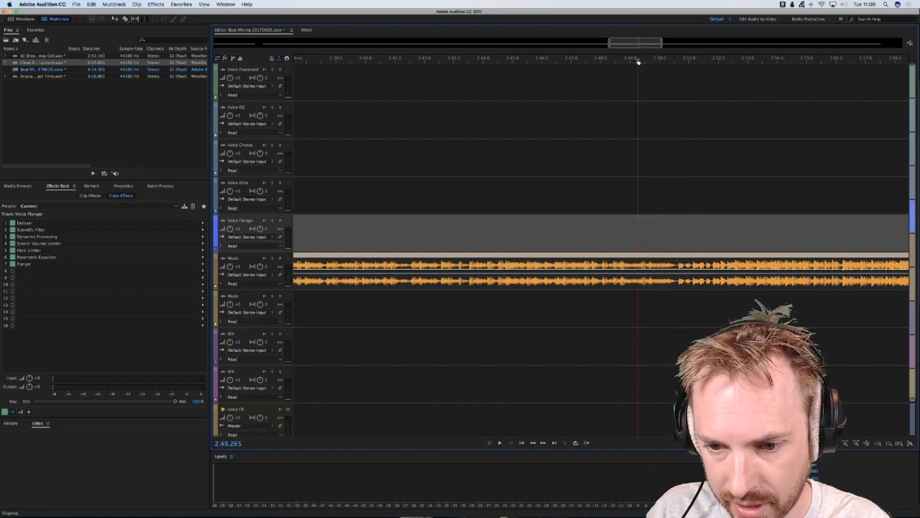
pyautogui.press('space')
pyautogui.press('space')
# - Place the playhead at about 2:50.6, just before the first beat after Symphony's break, and play from there repeatedly
pyautogui.moveTo(639, 61); pyautogui.dragTo(679, 61)
pyautogui.press('space')
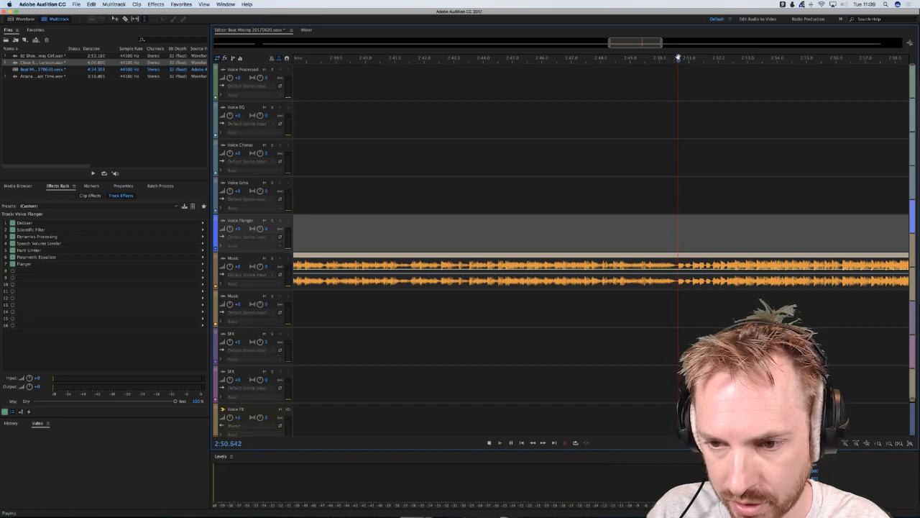
pyautogui.press('space')
pyautogui.press('space')
pyautogui.press('space')
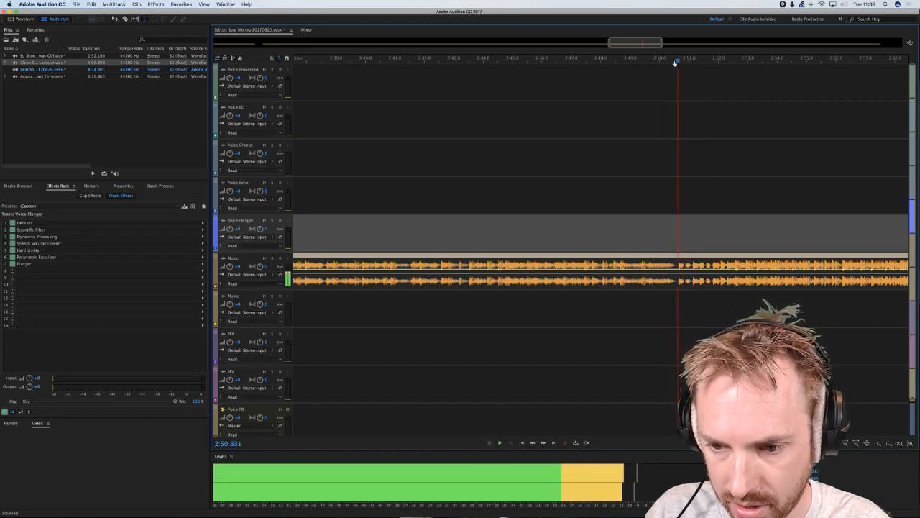
pyautogui.press('space')
pyautogui.press('space')
pyautogui.press('space')
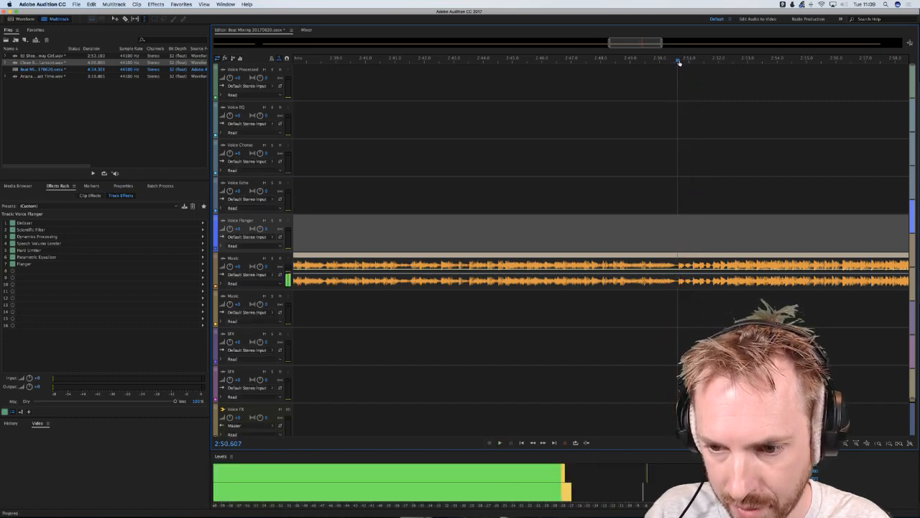
pyautogui.press('space')
# - Delete the quiet gap from about 2:50.49 to 2:50.65 in Symphony, splitting the clip at the beat, and play from the cut
pyautogui.scroll(4, 681, 62)
pyautogui.scroll(1, 681, 62)
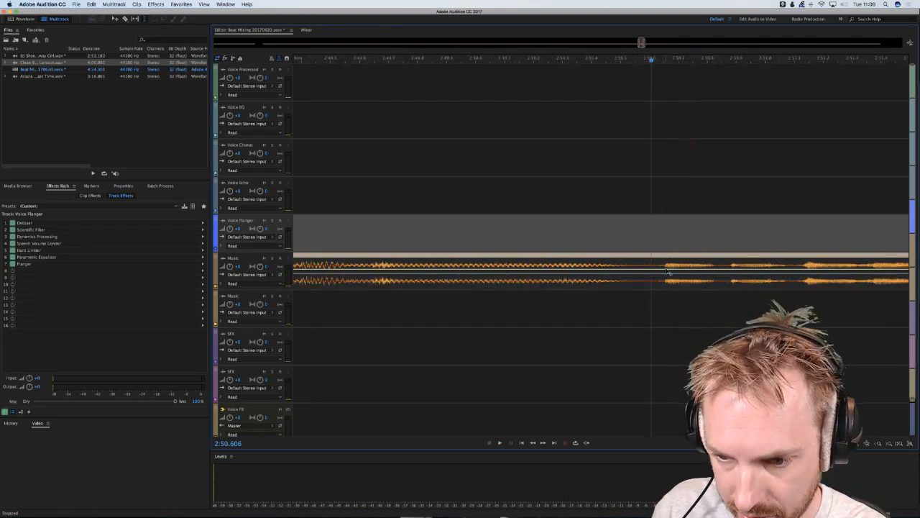
pyautogui.moveTo(664, 265); pyautogui.dragTo(617, 264)
pyautogui.press('Delete')
pyautogui.press('space')
pyautogui.press('space')
pyautogui.click(681, 263)
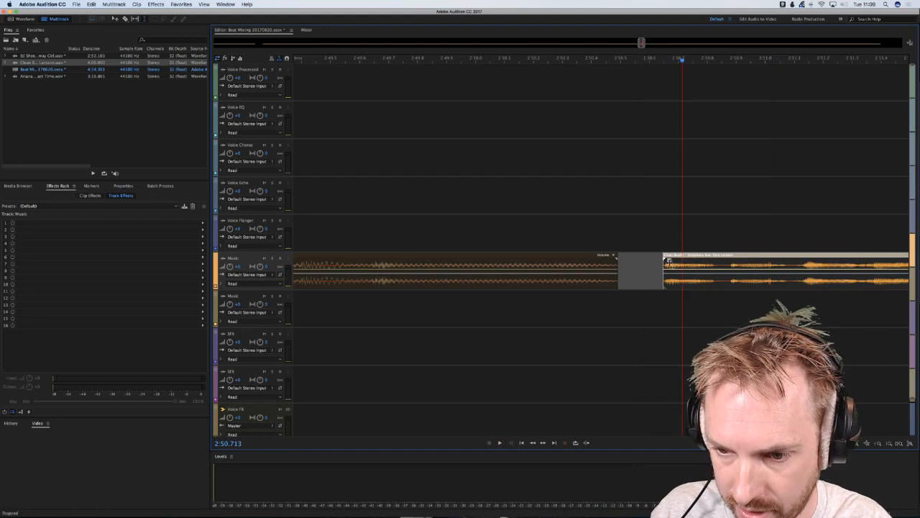
pyautogui.click(634, 247)
pyautogui.press('space')
pyautogui.press('space')
# - Delete the part of Symphony before the cut and move the remaining clip to the second Music track at about 0:22
pyautogui.press('\\')
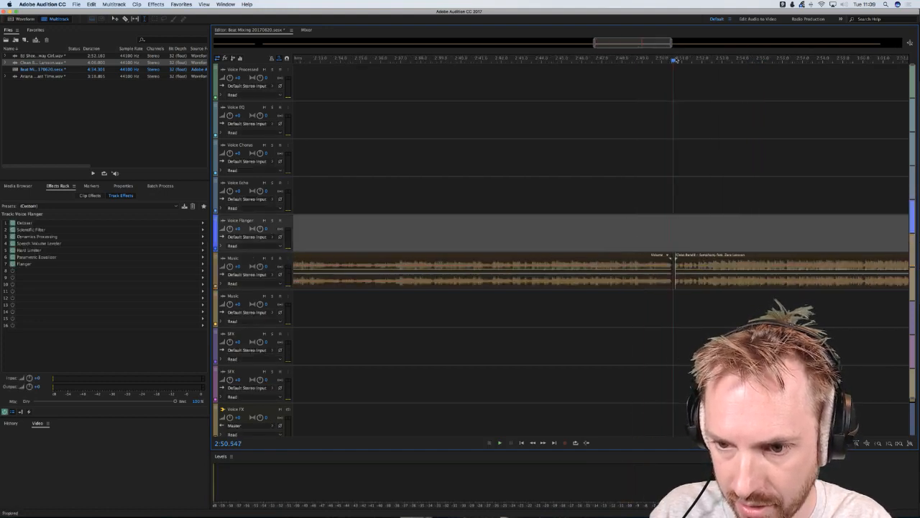
pyautogui.click(624, 281)
pyautogui.press('Delete')
pyautogui.moveTo(697, 255); pyautogui.dragTo(360, 312)
pyautogui.click(314, 300)
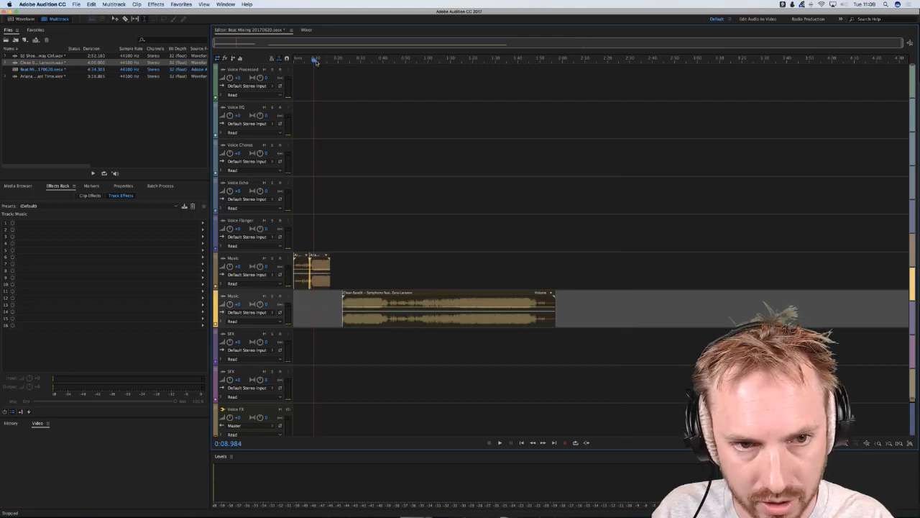
# - Move the Symphony clip on the second Music track to start where One Last Time ends, at about 0:16.6
pyautogui.scroll(5, 317, 62)
pyautogui.moveTo(705, 293); pyautogui.dragTo(548, 313)
pyautogui.click(473, 306)
# - Play the opening of the Symphony clip from about 0:18.0, 0:17.5 and 0:18.5 to judge its beat
pyautogui.click(572, 276)
pyautogui.press('space')
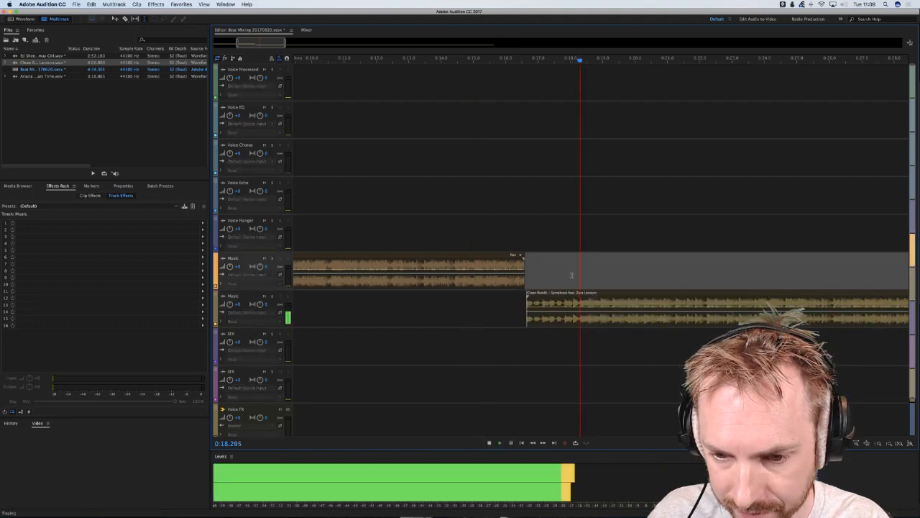
pyautogui.press('space')
pyautogui.click(555, 277)
pyautogui.press('space')
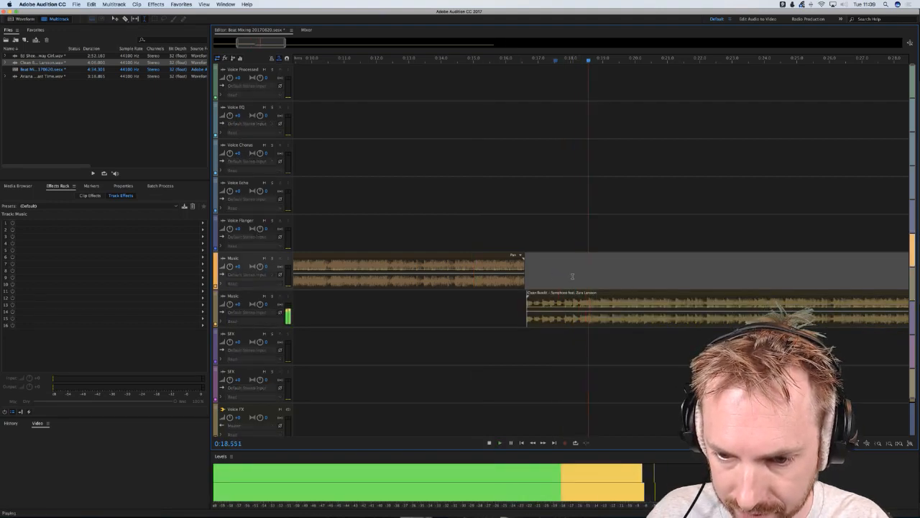
pyautogui.press('space')
pyautogui.click(588, 278)
pyautogui.press('space')
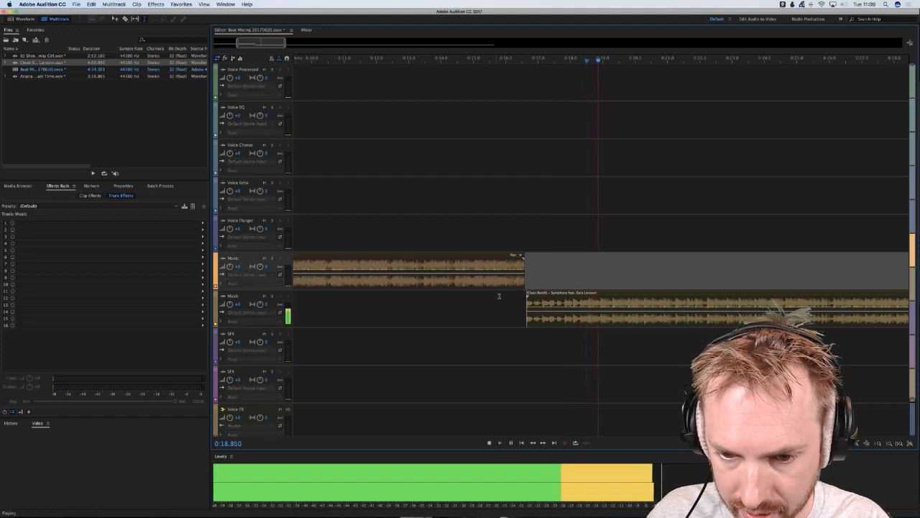
pyautogui.press('space')
# - Play the end of the One Last Time chorus from about 0:15.8, 0:13.8, 0:16.2 and 0:12.9
pyautogui.click(499, 296)
pyautogui.press('space')
pyautogui.press('space')
pyautogui.click(435, 294)
pyautogui.press('space')
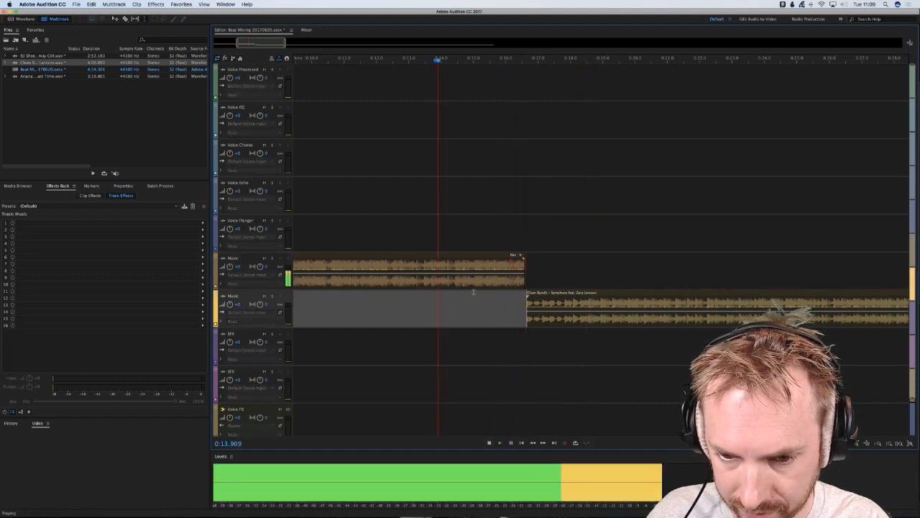
pyautogui.press('space')
pyautogui.click(513, 299)
pyautogui.press('space')
pyautogui.click(404, 296)
pyautogui.press('space')
pyautogui.press('space')
# - Move the Symphony clip earlier so it overlaps the end of One Last Time, nudging its start to about 0:14.66
pyautogui.click(556, 281)
pyautogui.click(415, 304)
pyautogui.moveTo(577, 305); pyautogui.dragTo(511, 305)
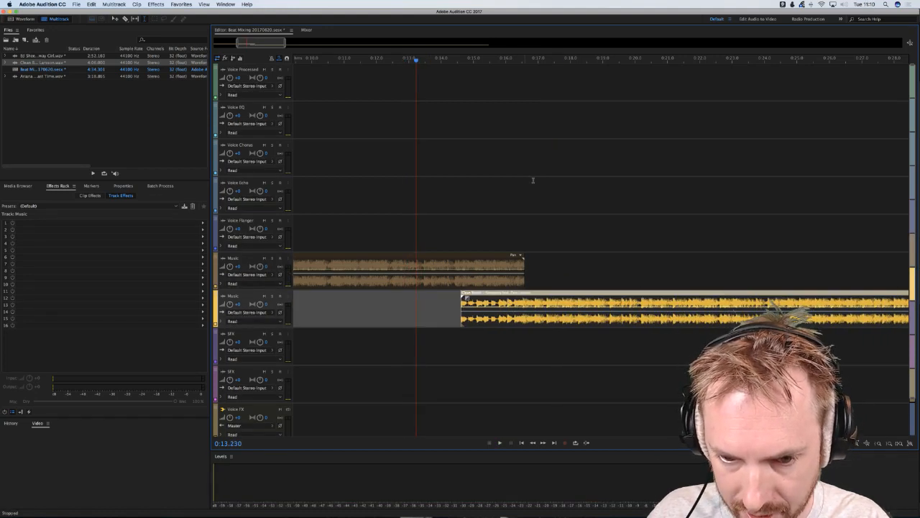
pyautogui.scroll(5, 526, 63)
pyautogui.hscroll(-1, 538, 135)
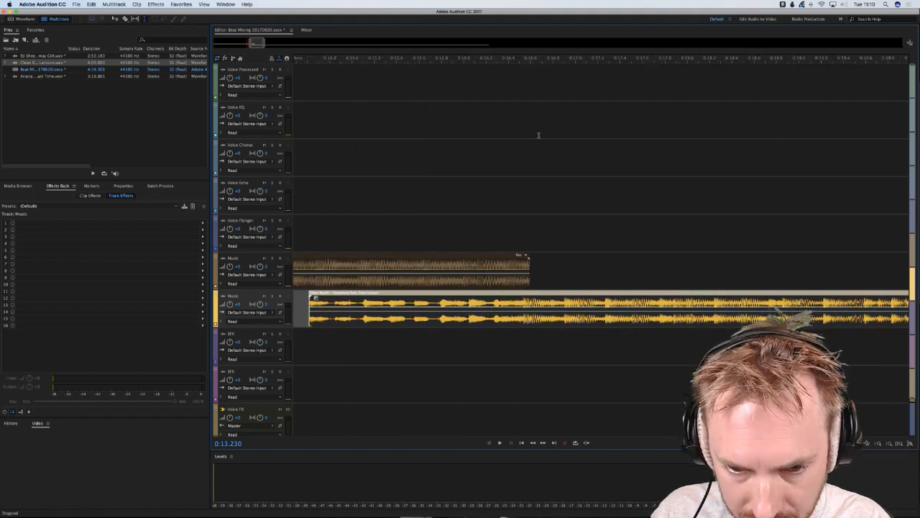
pyautogui.hscroll(-1, 538, 135)
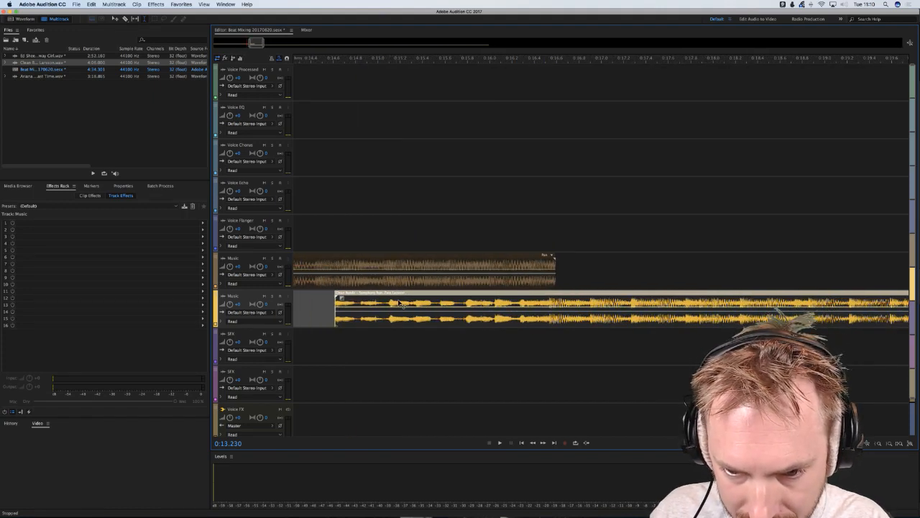
pyautogui.moveTo(401, 303); pyautogui.dragTo(408, 304)
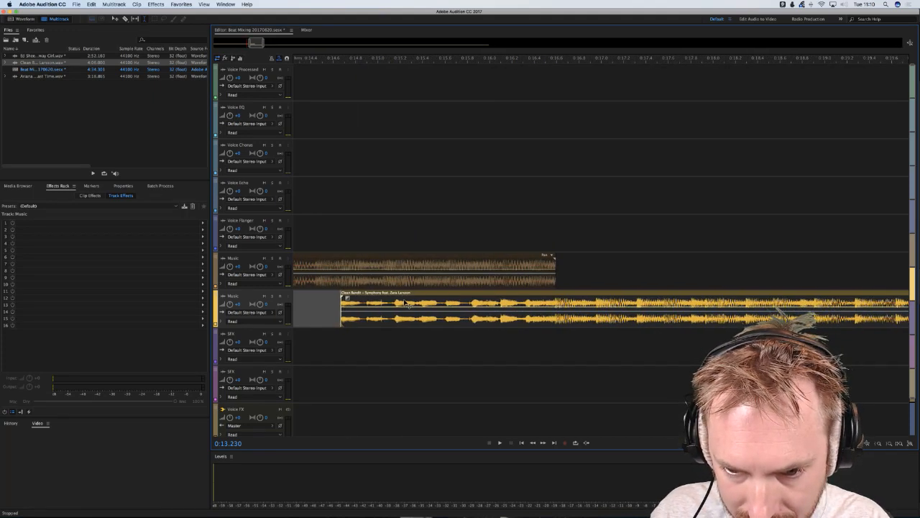
# - Play the overlap of One Last Time and Symphony from just before the Symphony clip starts, at about 0:14.5
pyautogui.click(321, 301)
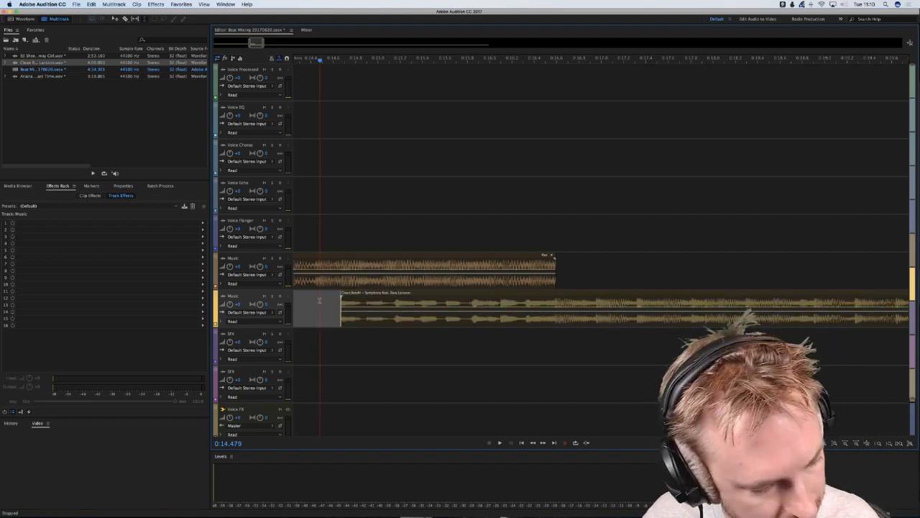
pyautogui.press('space')
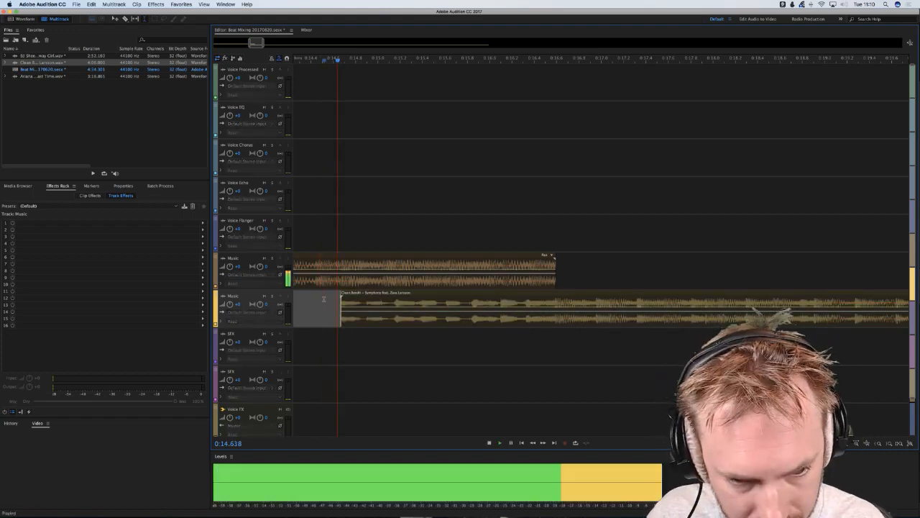
pyautogui.press('space')
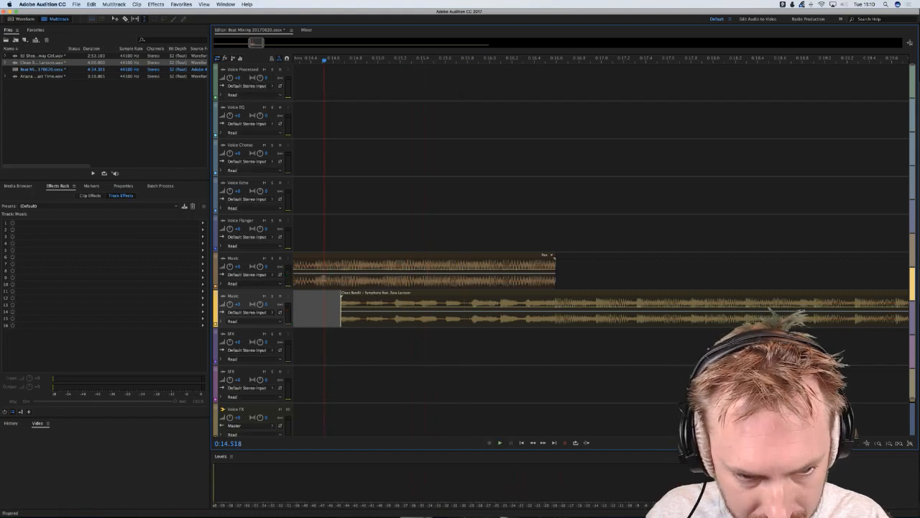
# - Lower the volume of the first Music track to about -12 dB and play the overlap from 0:14.518
pyautogui.click(230, 266)
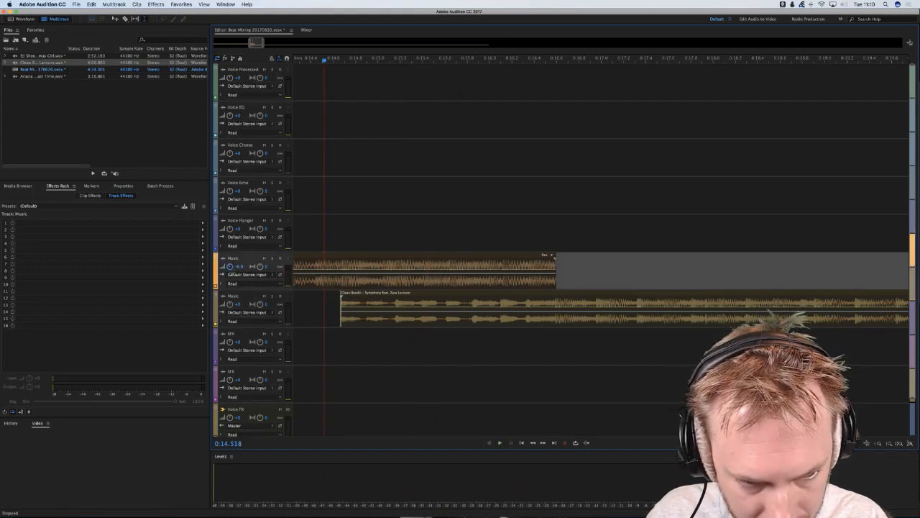
pyautogui.moveTo(232, 275); pyautogui.dragTo(232, 274)
pyautogui.press('space')
pyautogui.press('space')
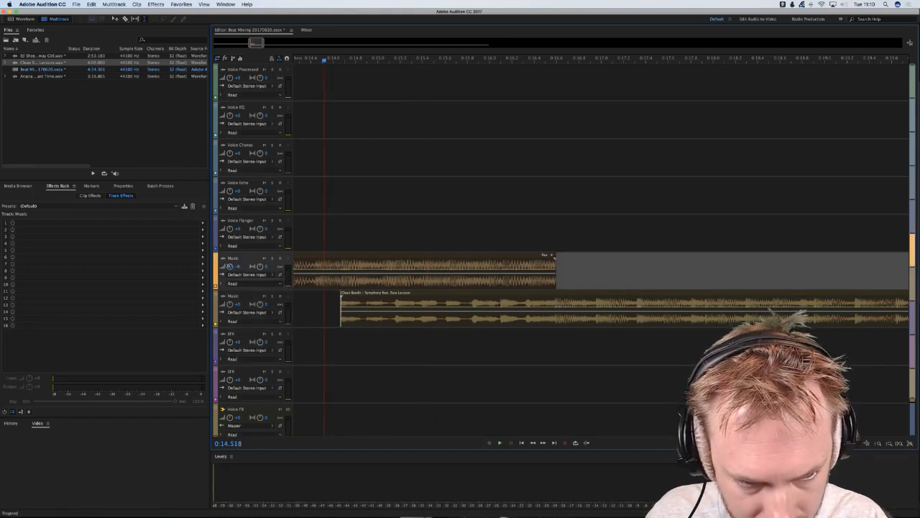
pyautogui.press('space')
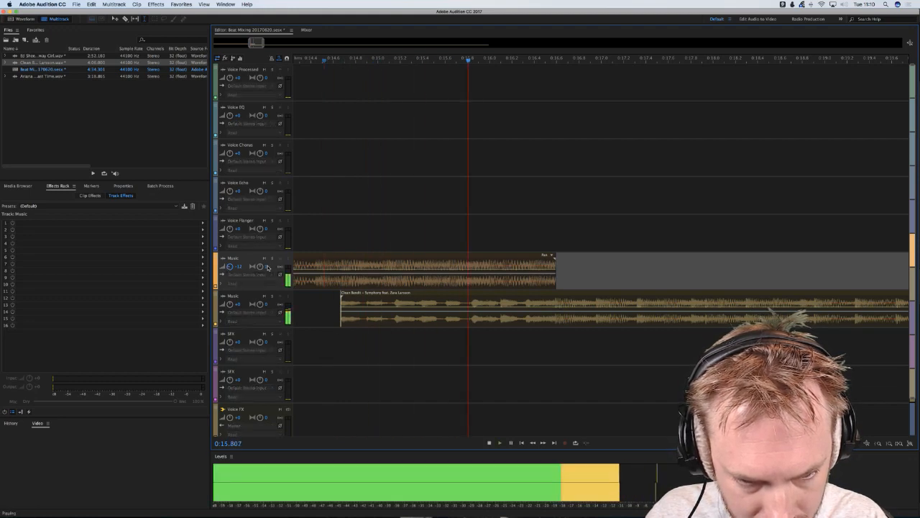
# - Reset the first Music track's volume to 0 dB and play the transition from just before the Symphony clip starts
pyautogui.press('space')
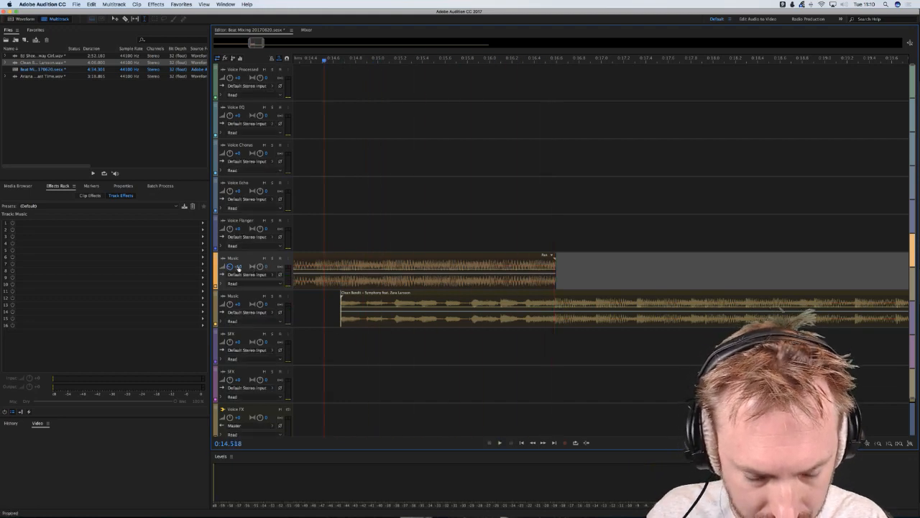
pyautogui.hscroll(-5, 353, 310)
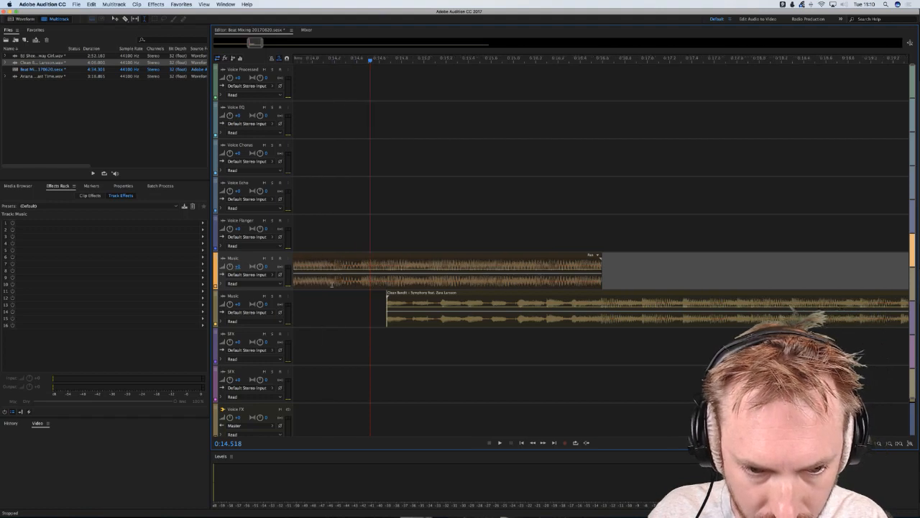
pyautogui.click(353, 310)
pyautogui.press('space')
pyautogui.press('space')
pyautogui.press('space')
pyautogui.press('space')
# - Copy a short opening piece of the Symphony clip, paste it twice ahead of the clip from about 0:14.19, and play the result
pyautogui.moveTo(496, 305); pyautogui.dragTo(471, 303)
pyautogui.click(420, 299)
pyautogui.press('super+v')
pyautogui.click(446, 296)
pyautogui.click(449, 296)
pyautogui.press('super+v')
pyautogui.click(407, 302)
pyautogui.press('space')
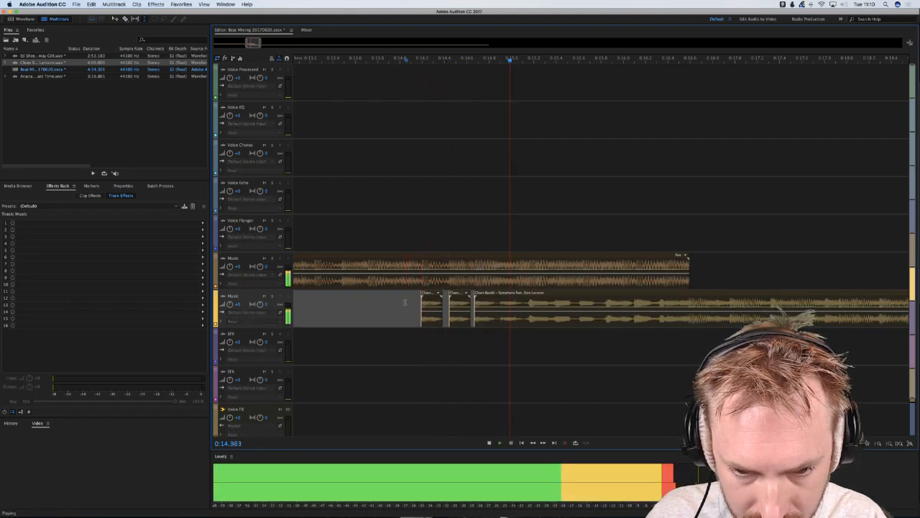
# - Stop playback and undo both pasted Symphony pieces
pyautogui.press('space')
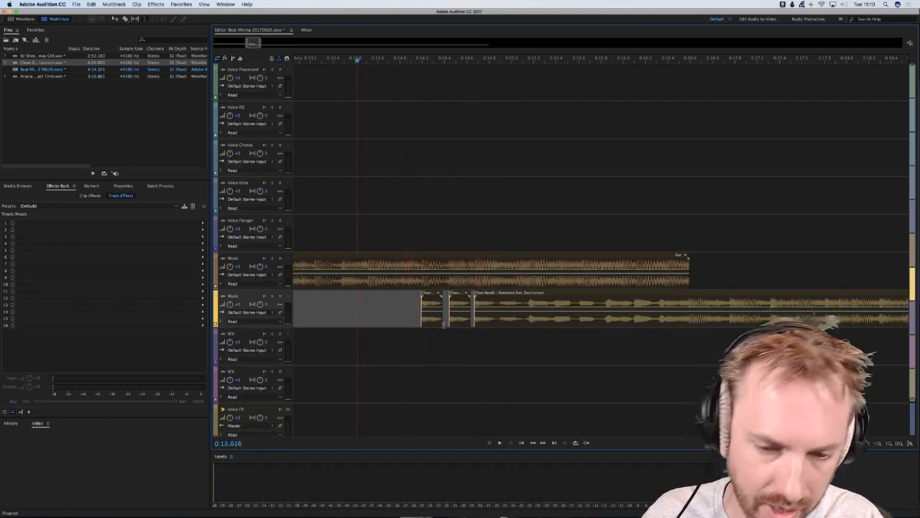
pyautogui.press('super+z')
pyautogui.press('super+z')
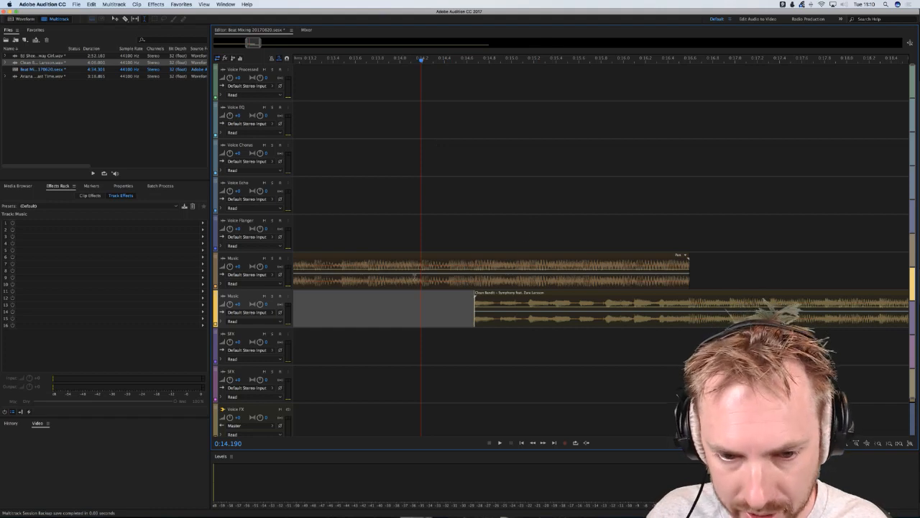
# - Add a new track between the two Music tracks and place the playhead at the Symphony clip's start, 0:14.660
pyautogui.rightClick(734, 278)
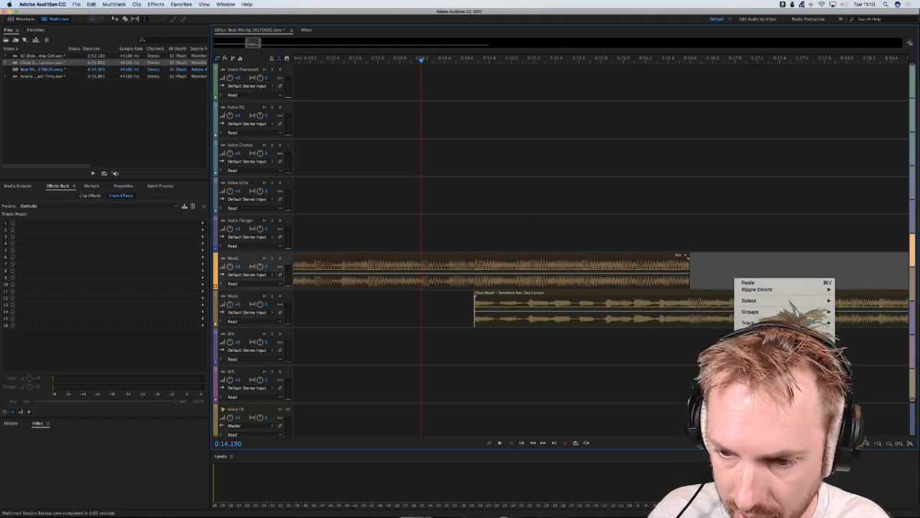
pyautogui.moveTo(748, 323)
pyautogui.click(665, 327)
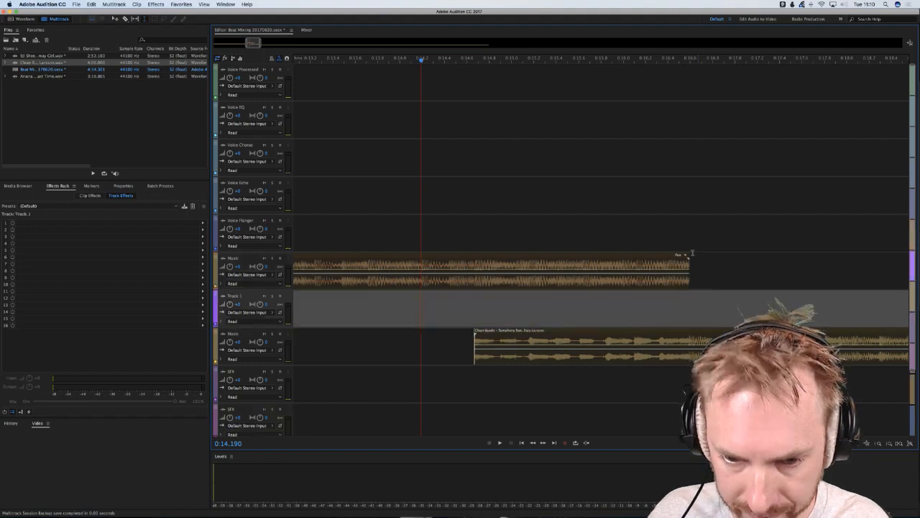
pyautogui.scroll(-2, 686, 250)
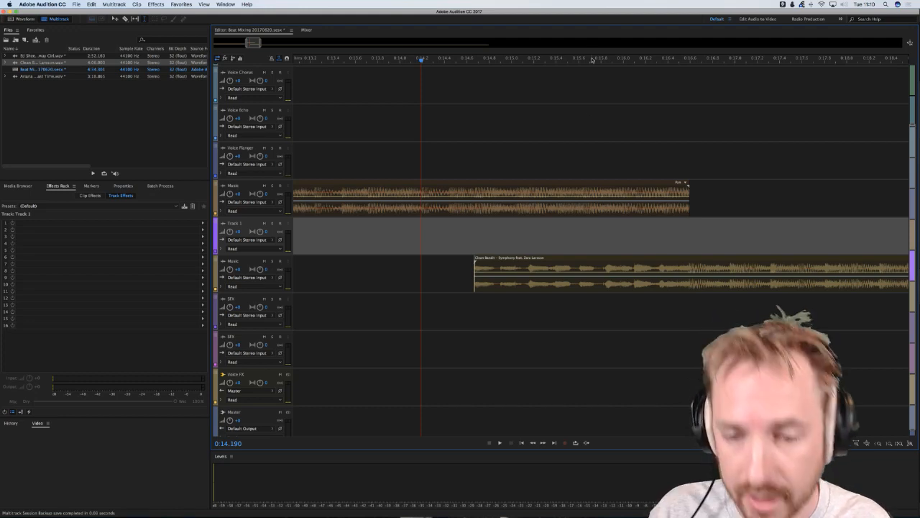
pyautogui.click(598, 225)
pyautogui.click(450, 230)
pyautogui.click(473, 237)
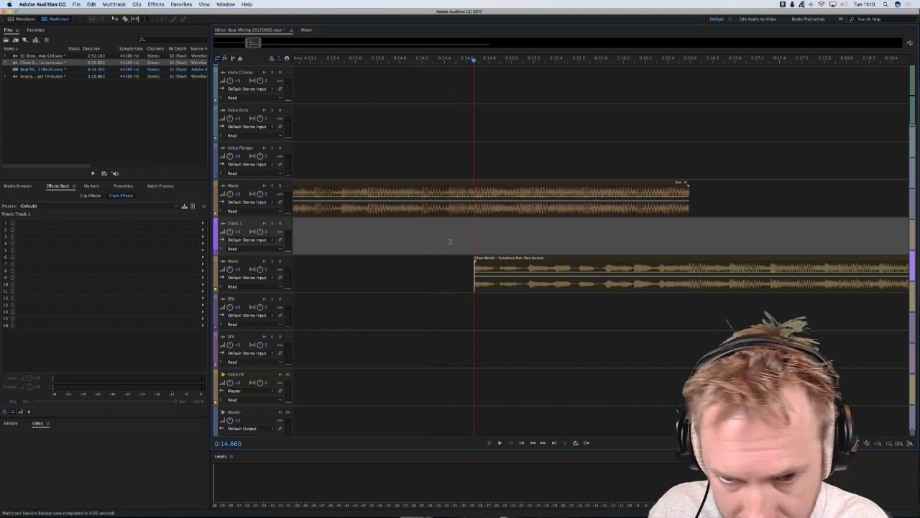
pyautogui.hscroll(-3, 303, 239)
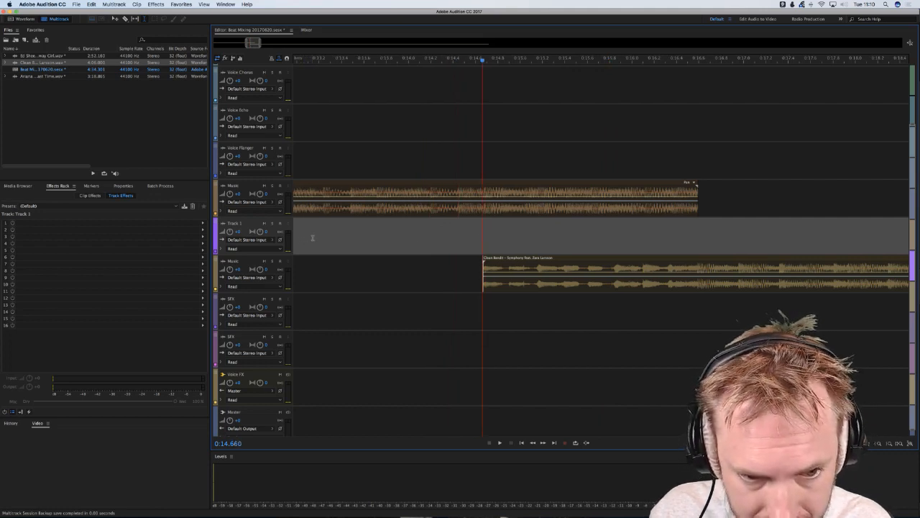
# - Show the Track EQ's High Shelf Gain envelope on the first Music track
pyautogui.click(221, 212)
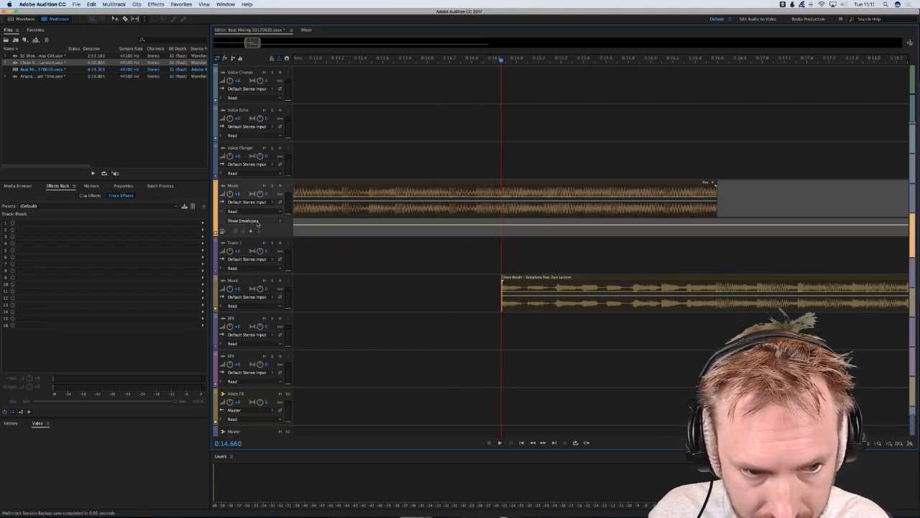
pyautogui.click(248, 221)
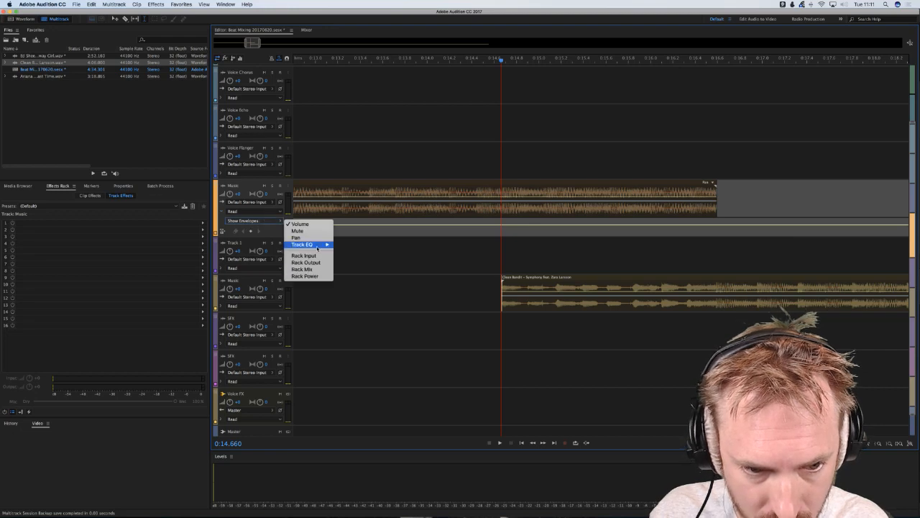
pyautogui.moveTo(317, 246)
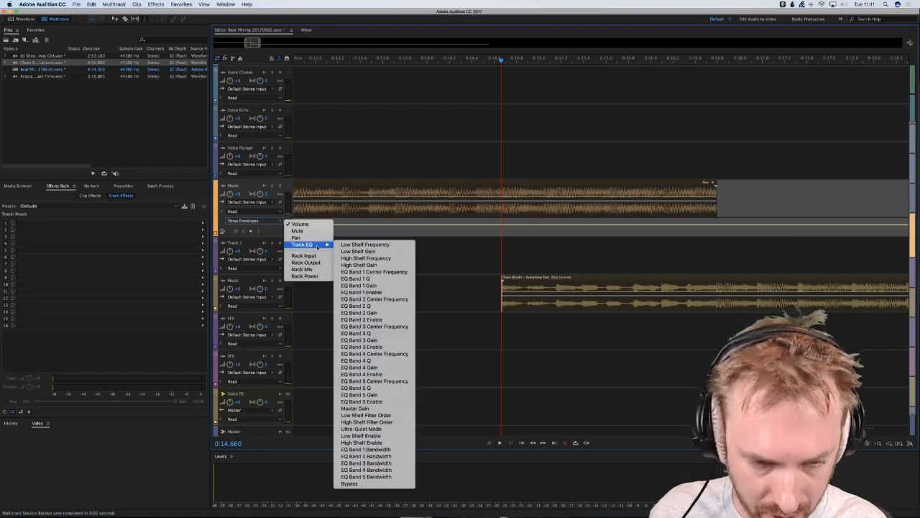
pyautogui.click(376, 266)
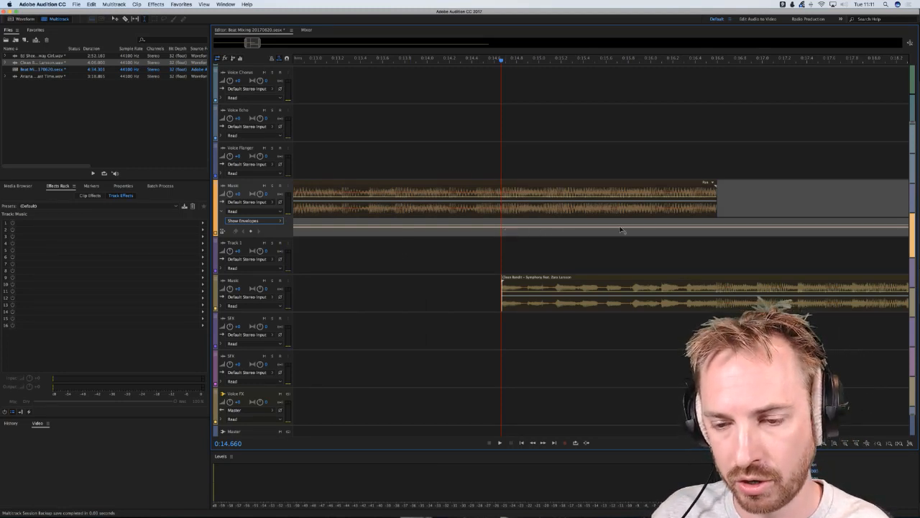
# - Add envelope keyframes that dip the high shelf gain from the Symphony clip's start to One Last Time's end, and play from 0:14.464
pyautogui.click(728, 229)
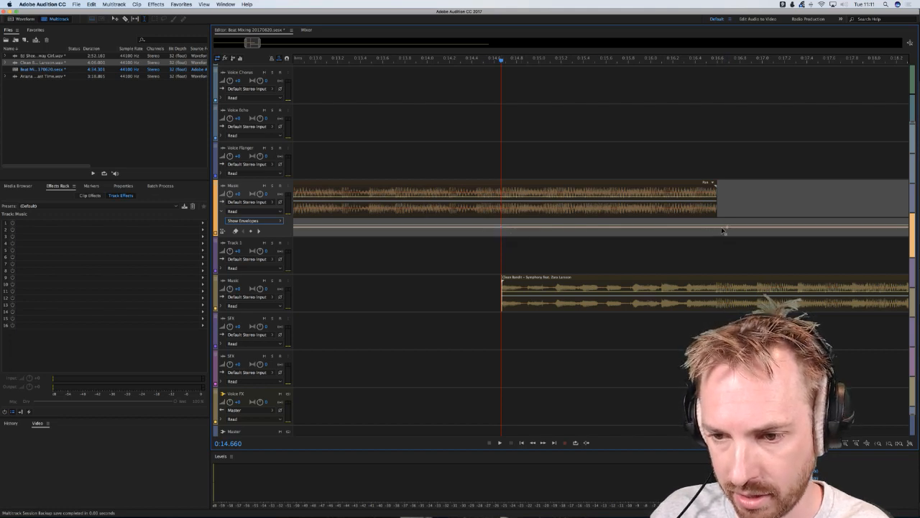
pyautogui.moveTo(722, 228); pyautogui.dragTo(720, 243)
pyautogui.moveTo(509, 228); pyautogui.dragTo(506, 233)
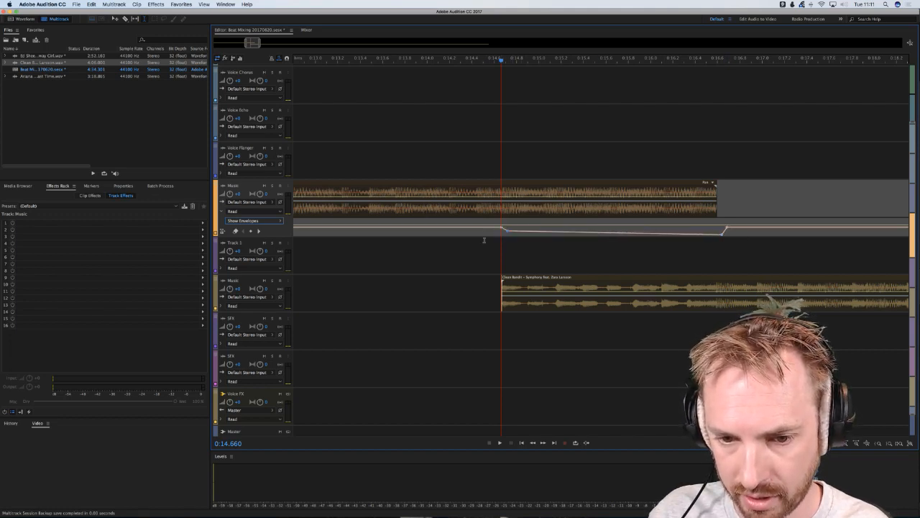
pyautogui.click(479, 240)
pyautogui.press('space')
pyautogui.press('space')
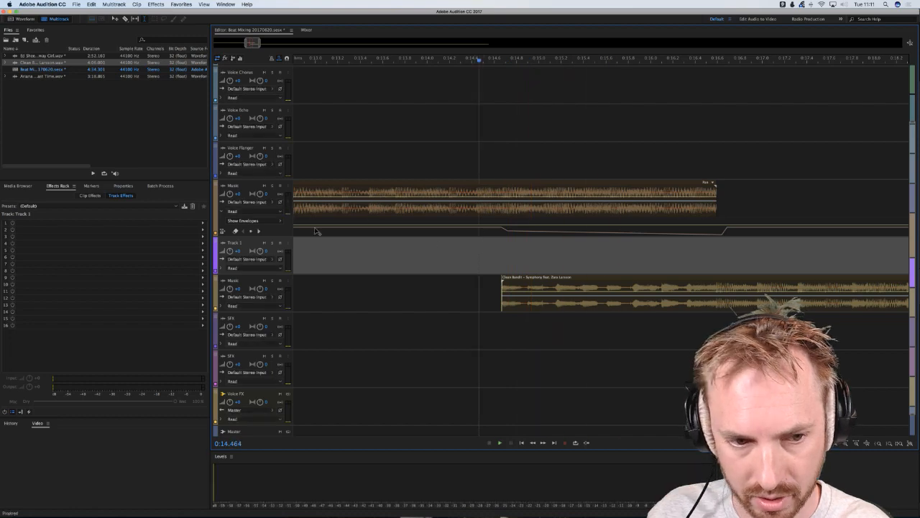
# - Switch on the first Music track's EQ in the mixer and play the overlap in the multitrack editor
pyautogui.click(306, 30)
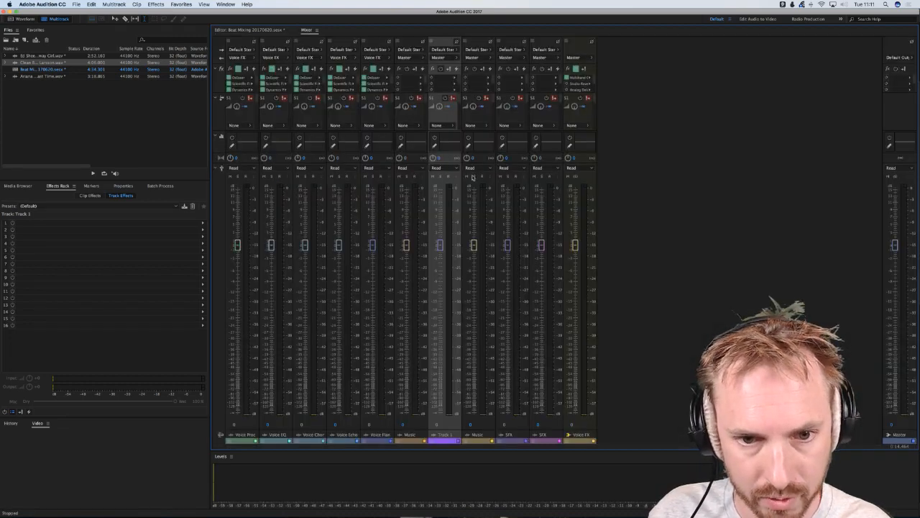
pyautogui.click(402, 138)
pyautogui.click(255, 32)
pyautogui.press('space')
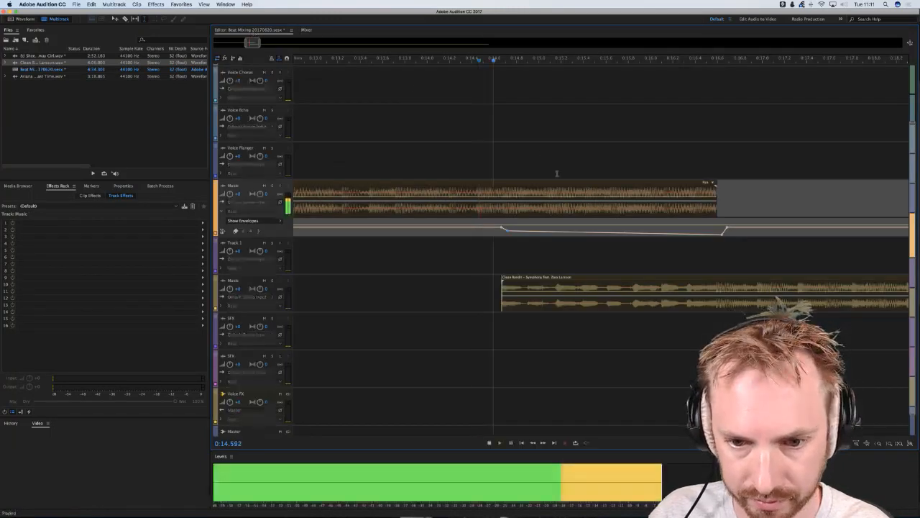
pyautogui.press('space')
pyautogui.press('space')
# - Move the keyframe that starts the gain dip earlier, to about 0:14.1, and play the overlap from there
pyautogui.moveTo(507, 231); pyautogui.dragTo(439, 230)
pyautogui.press('space')
pyautogui.press('space')
pyautogui.press('space')
pyautogui.press('space')
pyautogui.press('space')
pyautogui.click(441, 241)
pyautogui.press('space')
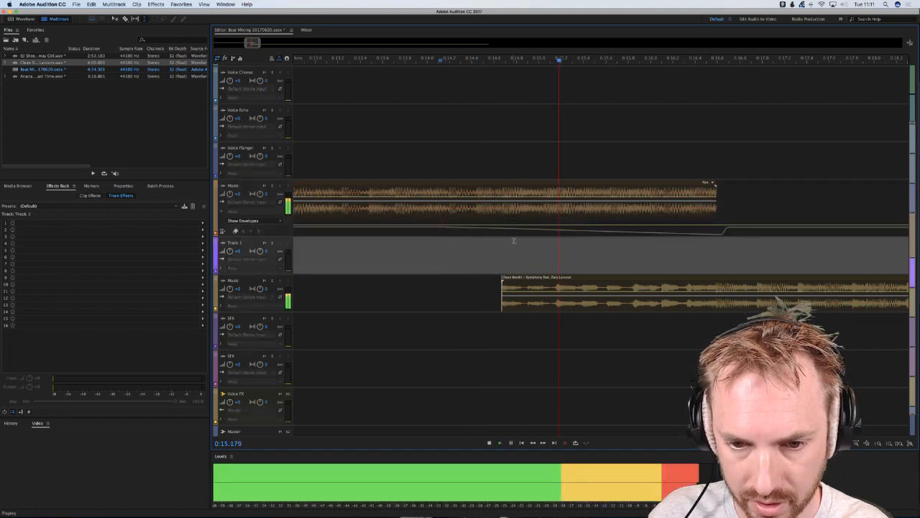
# - Shape a sharper gain drop with keyframes at the Symphony clip's start and play the overlap from 0:13.991
pyautogui.click(504, 228)
pyautogui.press('space')
pyautogui.click(505, 229)
pyautogui.moveTo(507, 230); pyautogui.dragTo(507, 233)
pyautogui.press('space')
pyautogui.click(427, 241)
pyautogui.press('space')
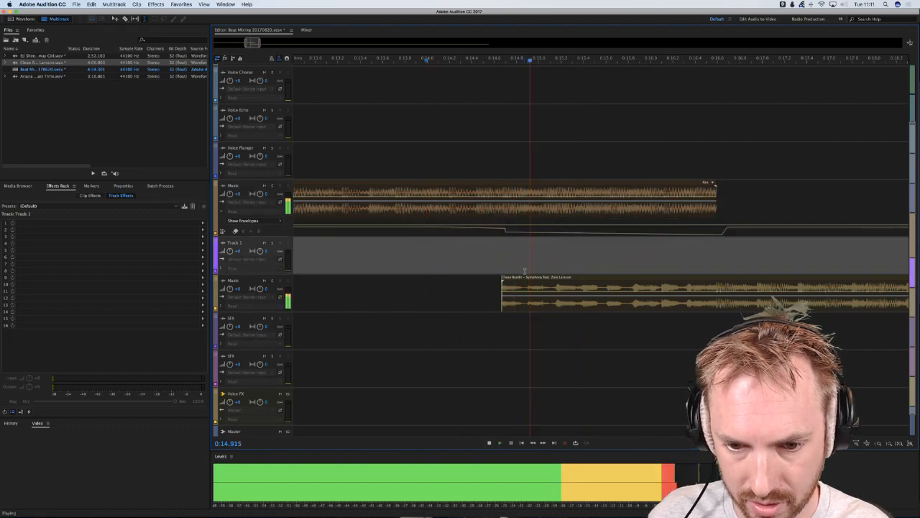
pyautogui.press('space')
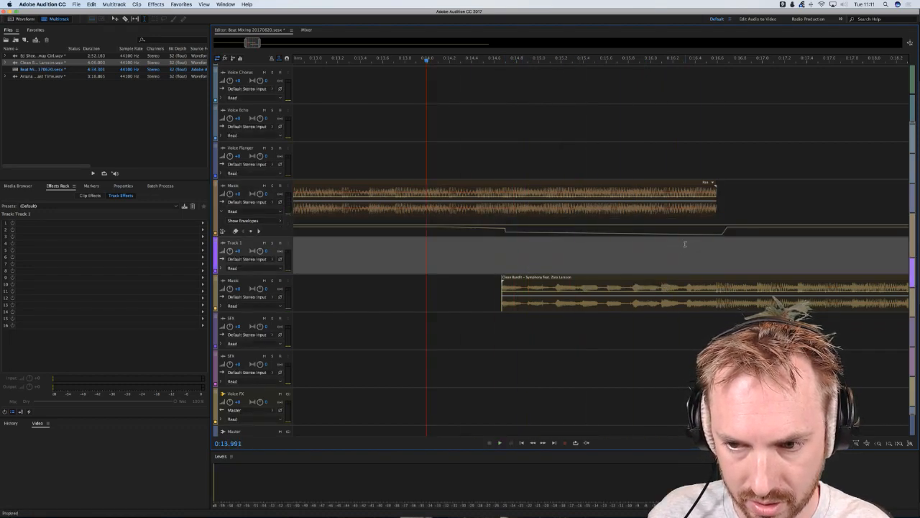
# - Fade out the end of the One Last Time clip from about 0:15.2 and play the overlap from 0:14.014
pyautogui.press('space')
pyautogui.click(436, 227)
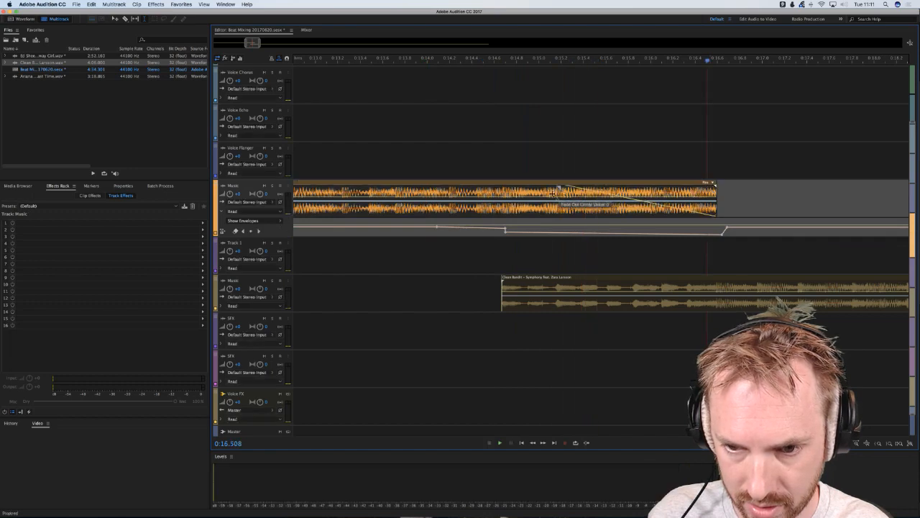
pyautogui.click(428, 254)
pyautogui.press('space')
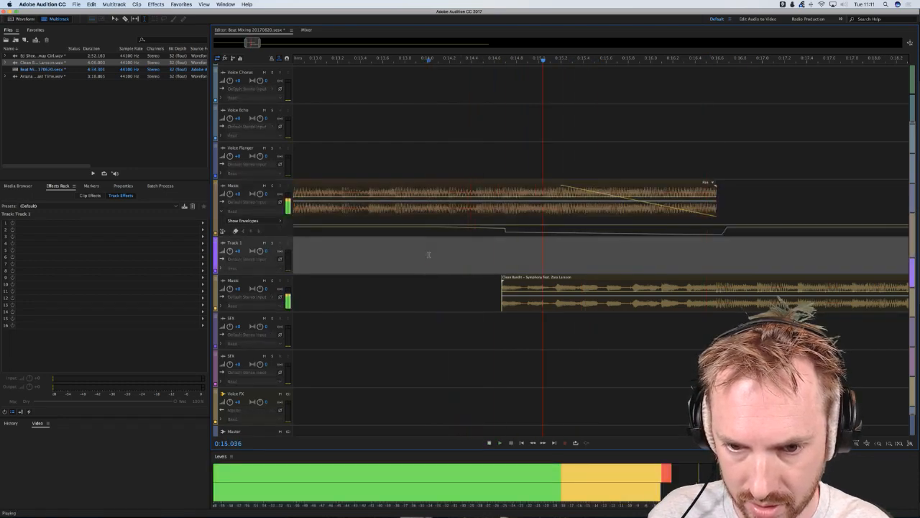
pyautogui.press('space')
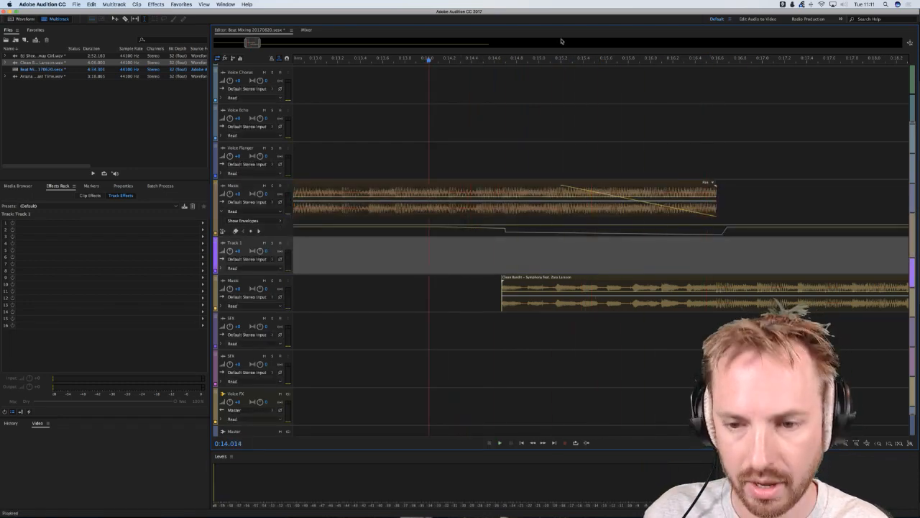
# - Undo the One Last Time fade-out and the EQ envelope changes until the envelope is flat again
pyautogui.press('super+z')
pyautogui.press('super+z')
pyautogui.press('super+z')
pyautogui.press('super+z')
pyautogui.press('super+z')
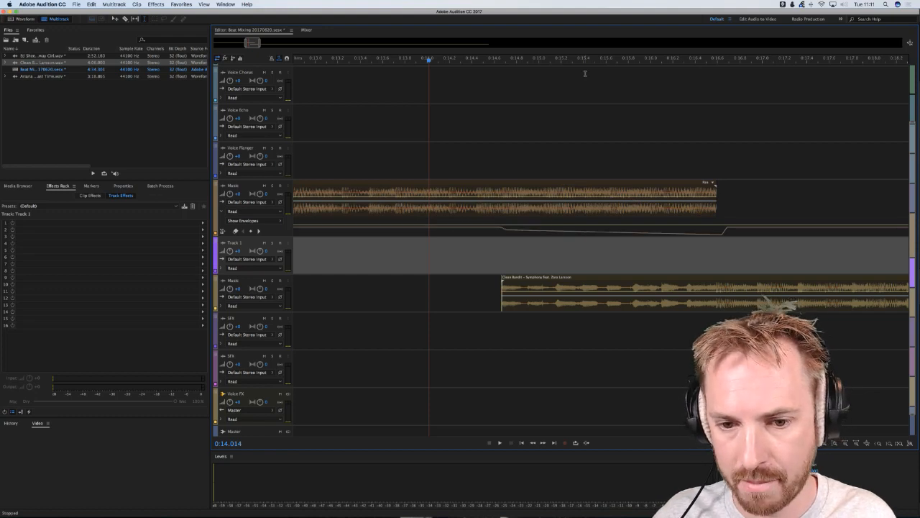
pyautogui.press('super+z')
pyautogui.press('super+z')
pyautogui.press('super+z')
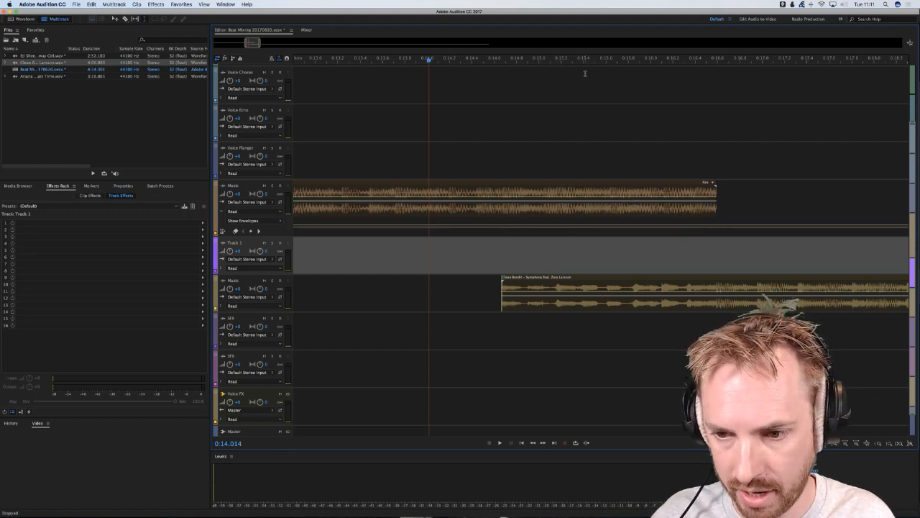
# - Place the playhead at the start of the Symphony clip, at about 0:14.65
pyautogui.scroll(-5, 601, 54)
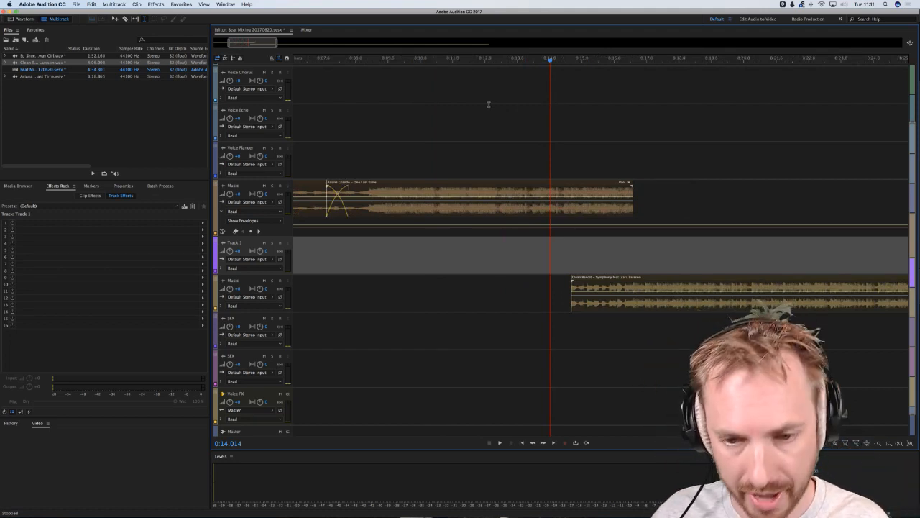
pyautogui.hscroll(-1, 495, 104)
pyautogui.click(581, 242)
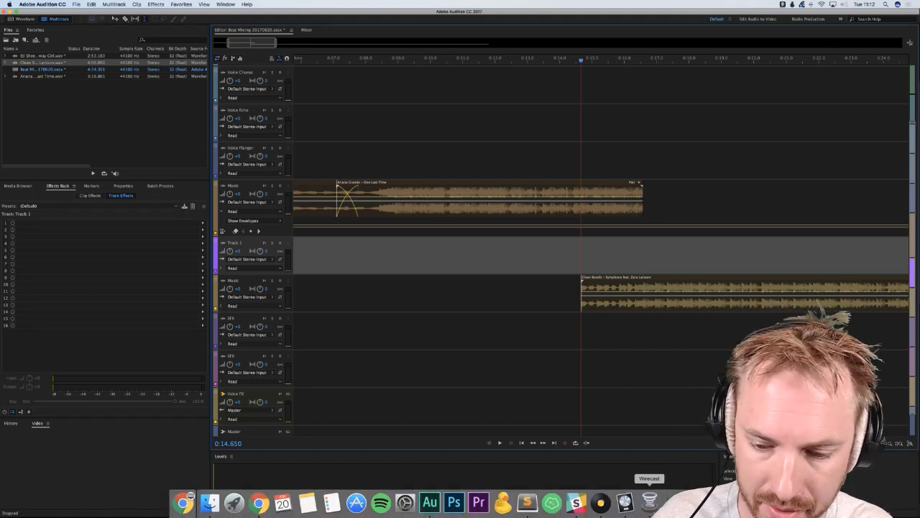
# - Switch to Logic Pro X and create an empty project with an Electronic Drummer track
pyautogui.click(604, 501)
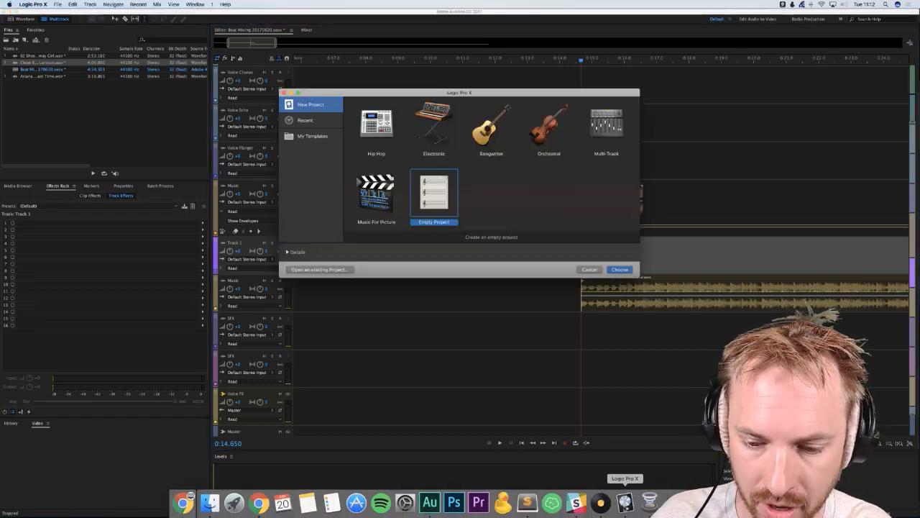
pyautogui.click(617, 270)
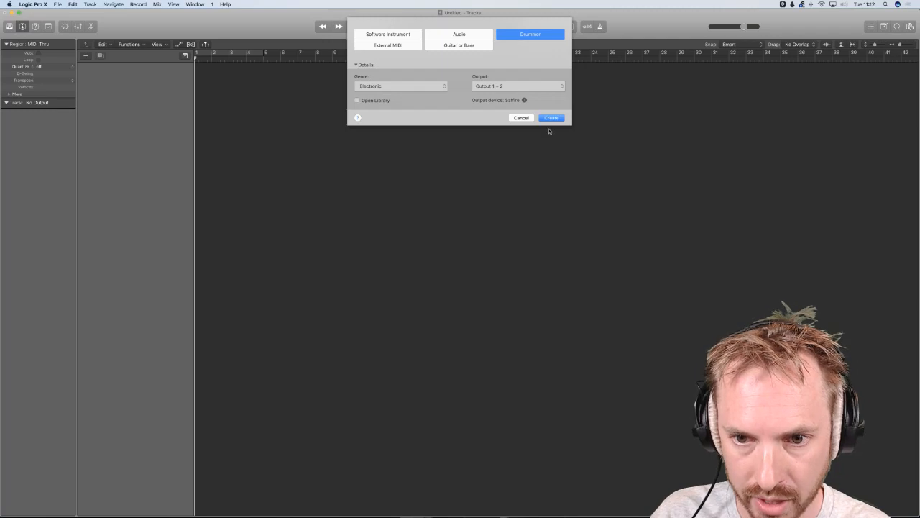
pyautogui.click(548, 119)
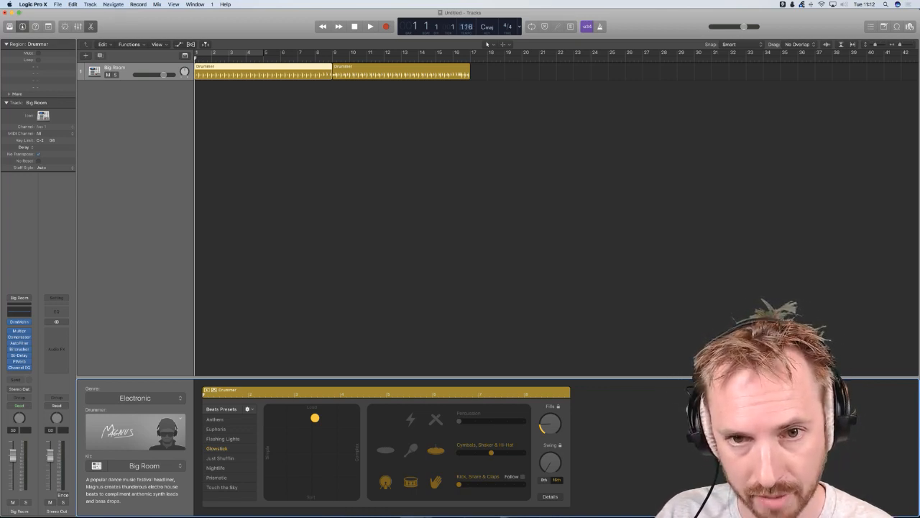
# - Set the project tempo to 125 BPM and play the opening of the Drummer track
pyautogui.moveTo(466, 26); pyautogui.dragTo(466, 29)
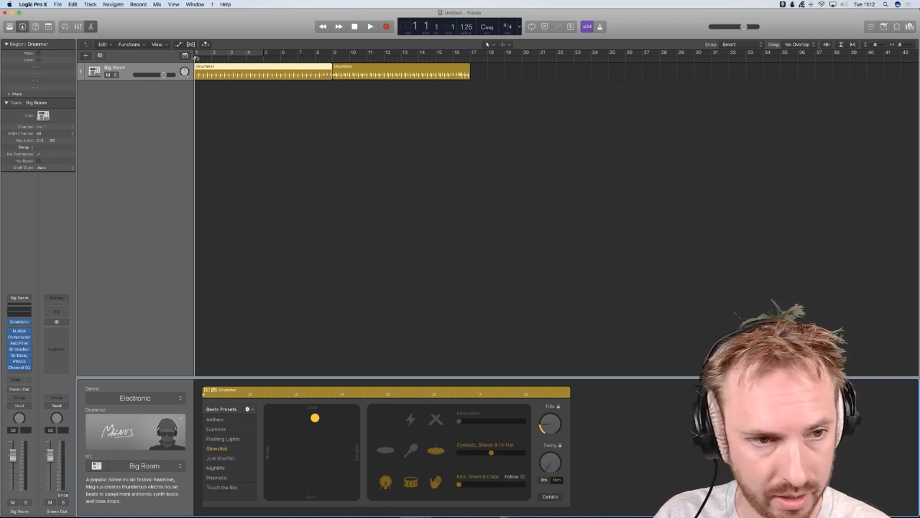
pyautogui.press('space')
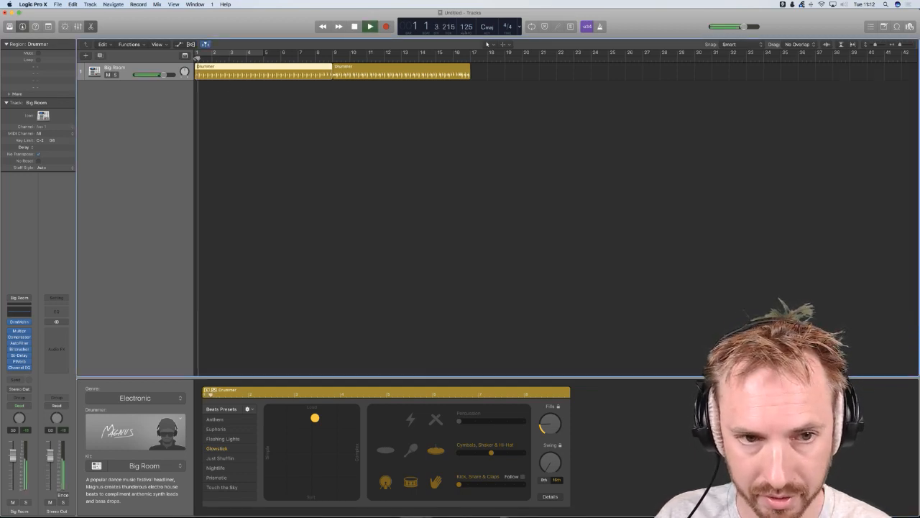
pyautogui.press('space')
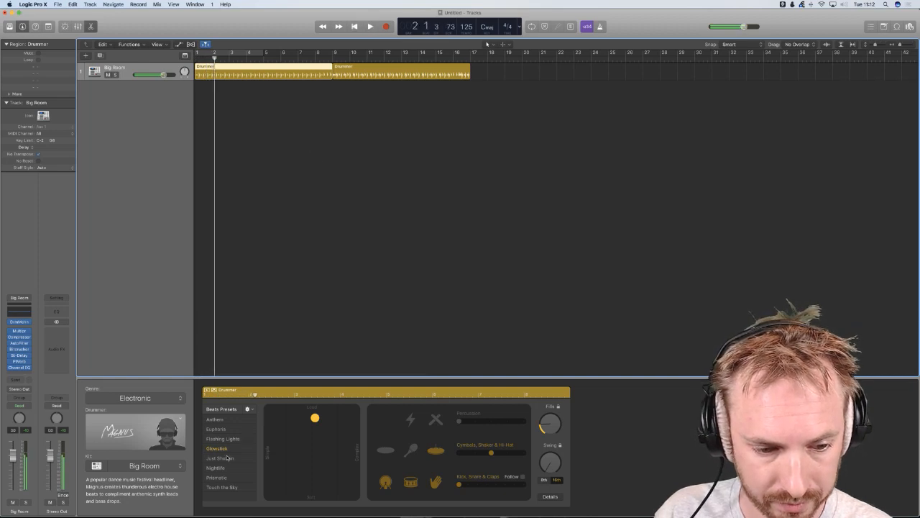
# - Try the Just Shuffle beat preset on the first Drummer region and play it from bar 1
pyautogui.click(220, 457)
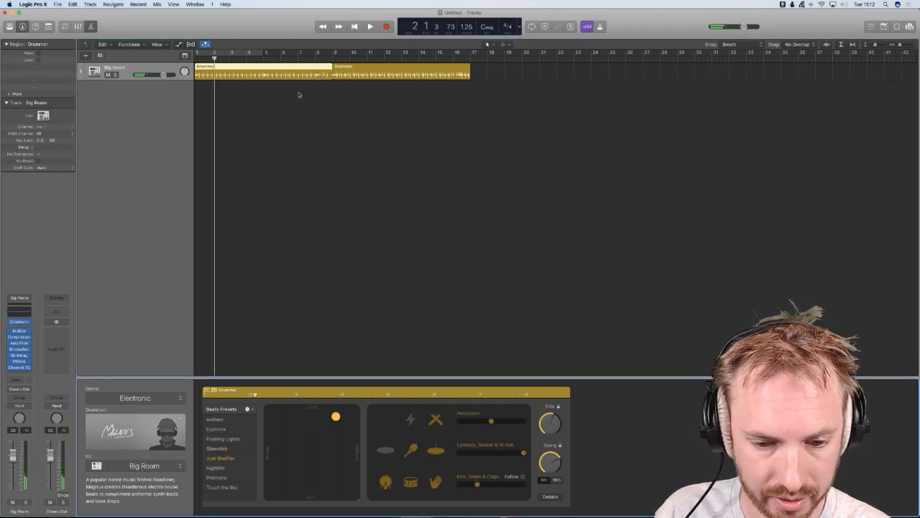
pyautogui.press('Return')
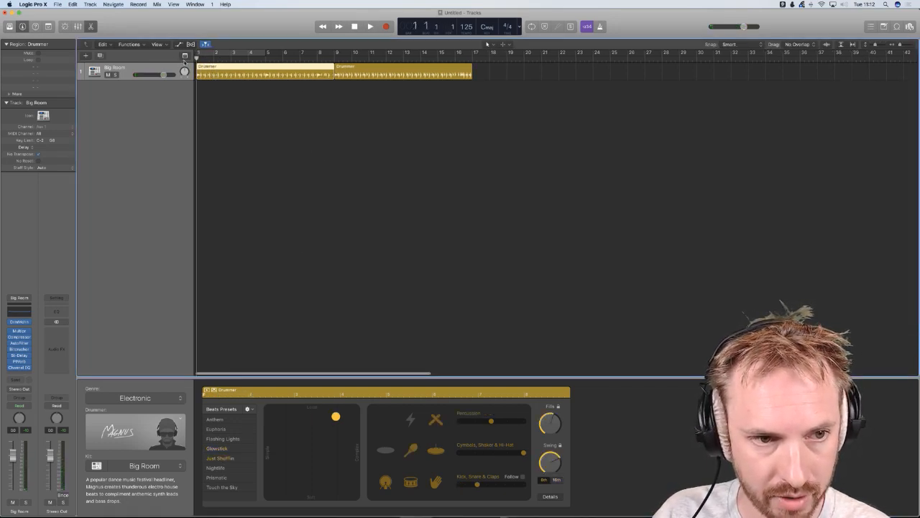
pyautogui.press('space')
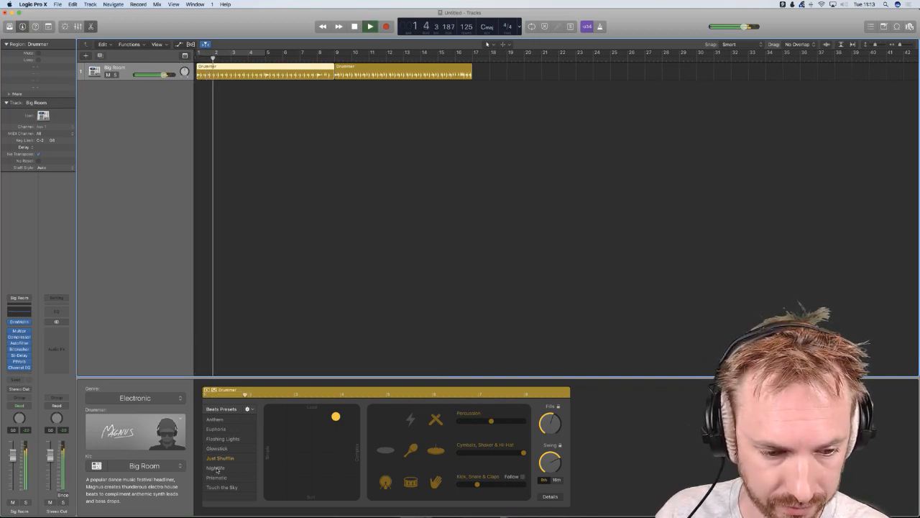
pyautogui.press('space')
# - Audition the Flashing Lights, Euphoria and Anthem beat presets during playback and settle on Euphoria for the first Drummer region
pyautogui.click(230, 439)
pyautogui.press('space')
pyautogui.click(216, 429)
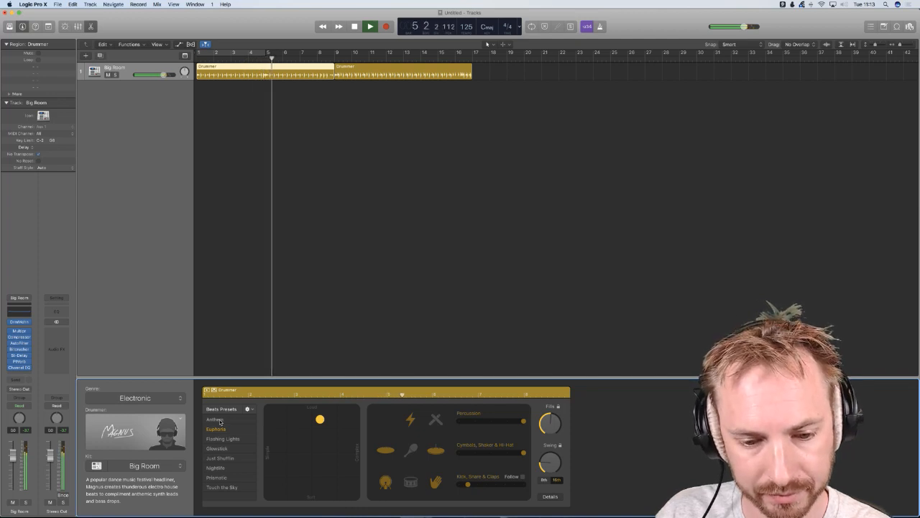
pyautogui.click(216, 419)
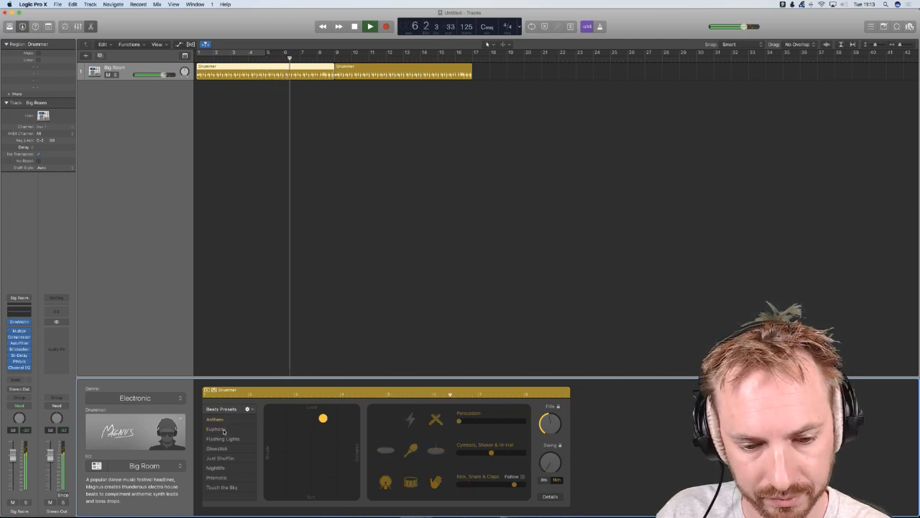
pyautogui.click(216, 429)
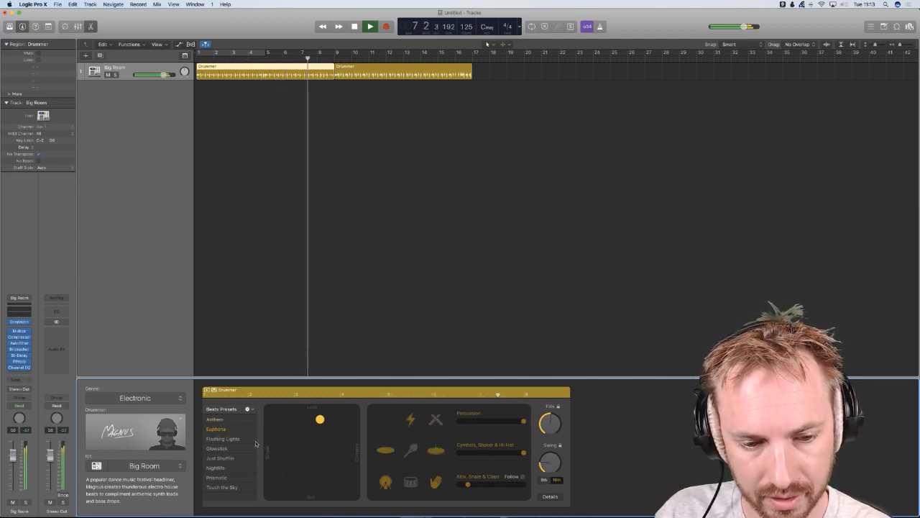
pyautogui.press('space')
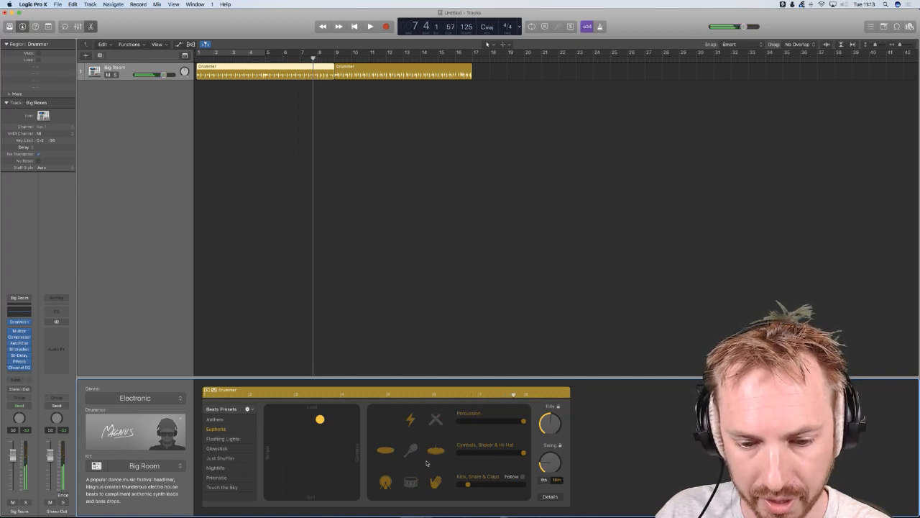
# - Play from bar 1 while trying the cymbals, shaker and hi-hat pattern at its lowest setting and back at its highest
pyautogui.moveTo(300, 57); pyautogui.dragTo(199, 58)
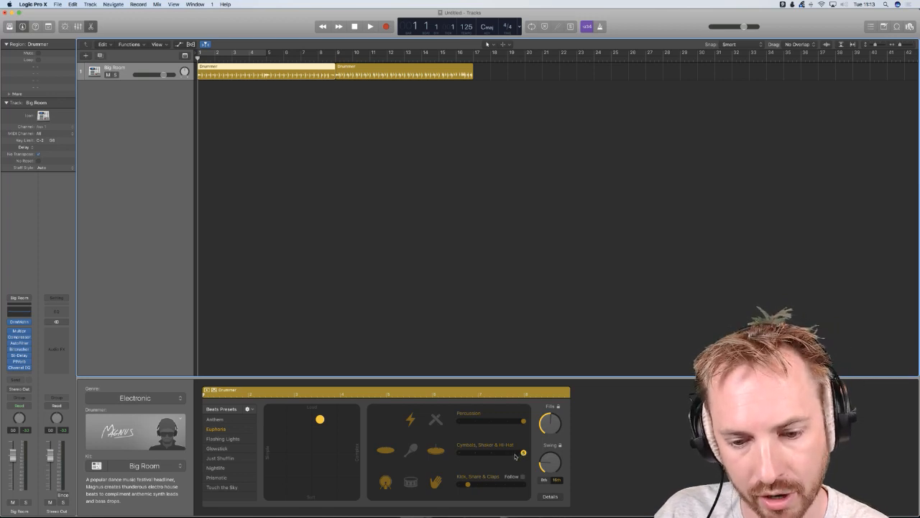
pyautogui.press('space')
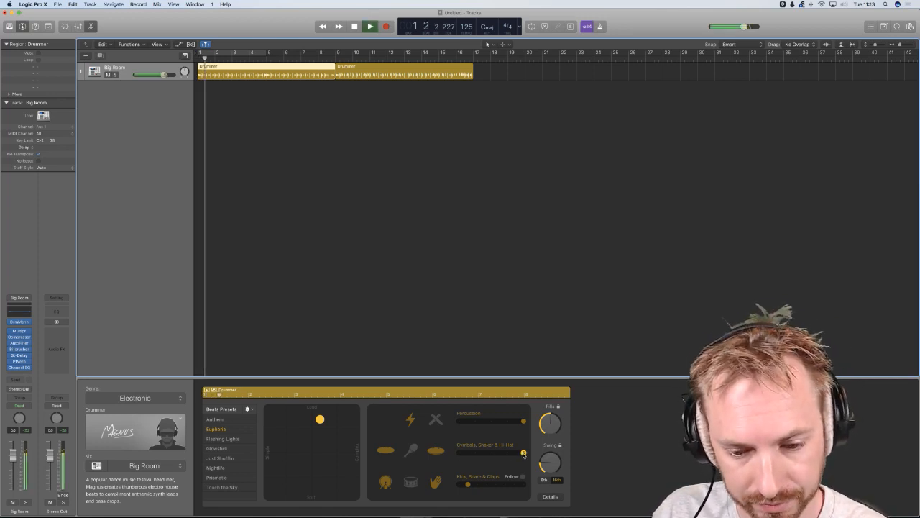
pyautogui.moveTo(524, 453); pyautogui.dragTo(458, 453)
pyautogui.press('space')
pyautogui.press('space')
pyautogui.moveTo(465, 453); pyautogui.dragTo(524, 453)
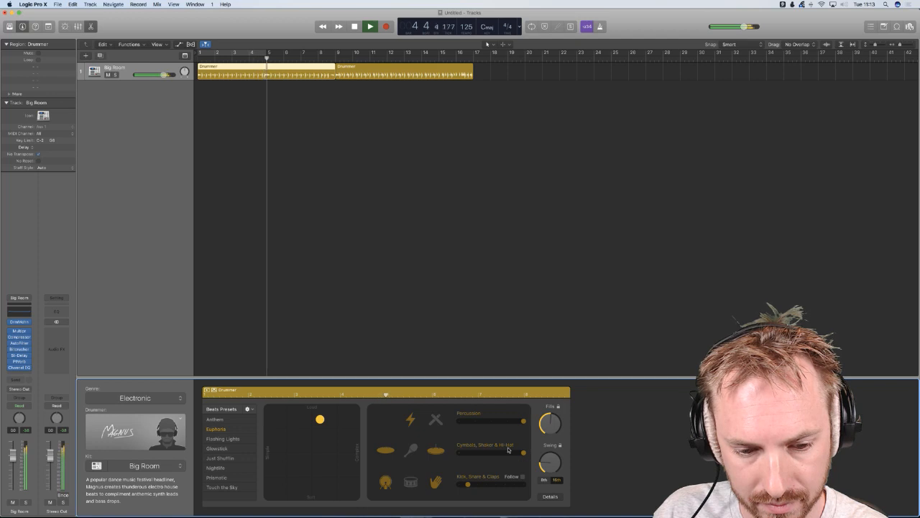
pyautogui.press('space')
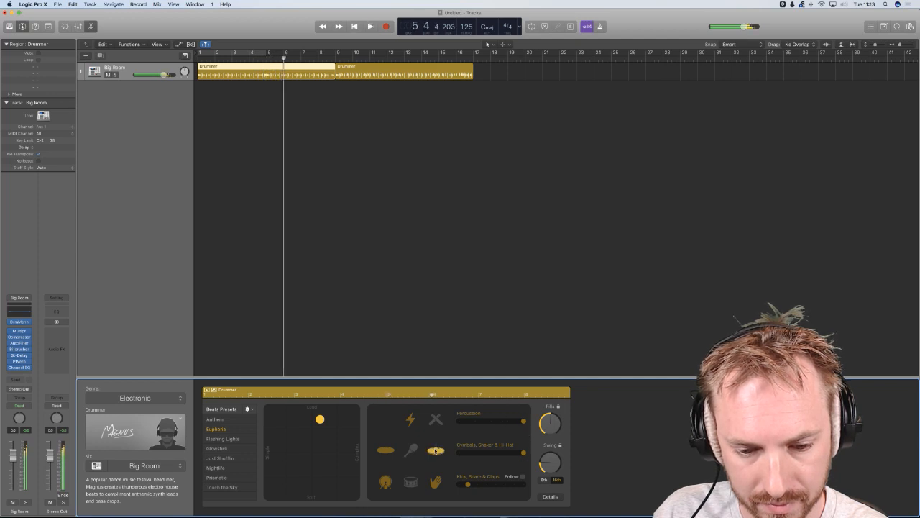
# - Turn off the hi-hat and cymbals in the first Drummer region and play the reduced beat
pyautogui.click(435, 450)
pyautogui.click(387, 451)
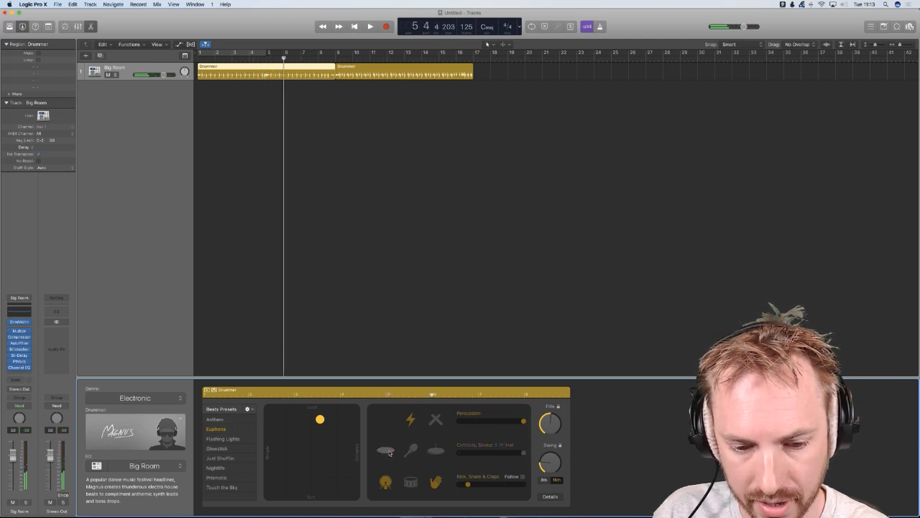
pyautogui.press('space')
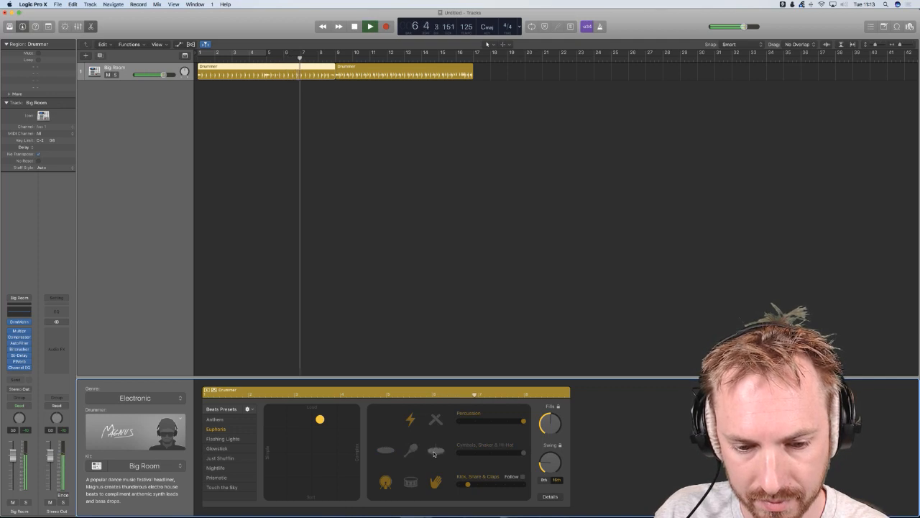
pyautogui.press('space')
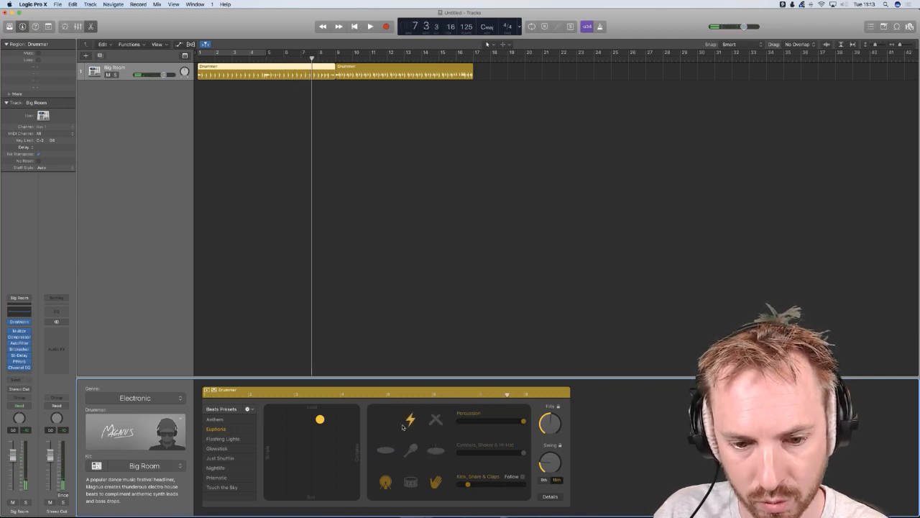
pyautogui.press('space')
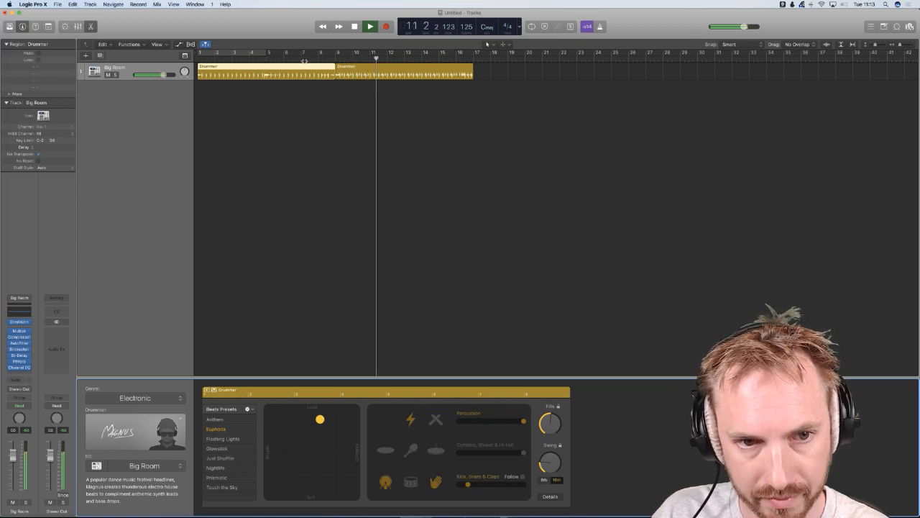
pyautogui.press('space')
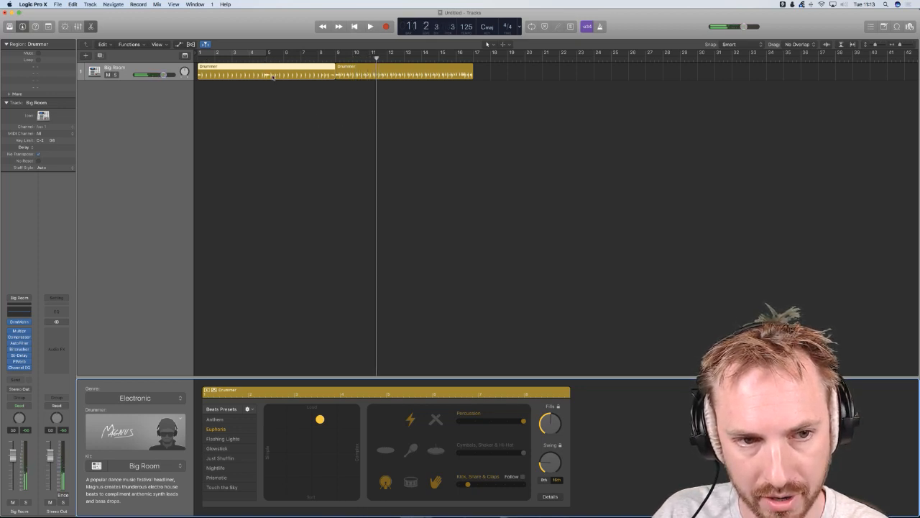
# - Listen to the beat from about bar 4 and jump ahead to about bar 15 near the end of the second region
pyautogui.click(258, 60)
pyautogui.press('space')
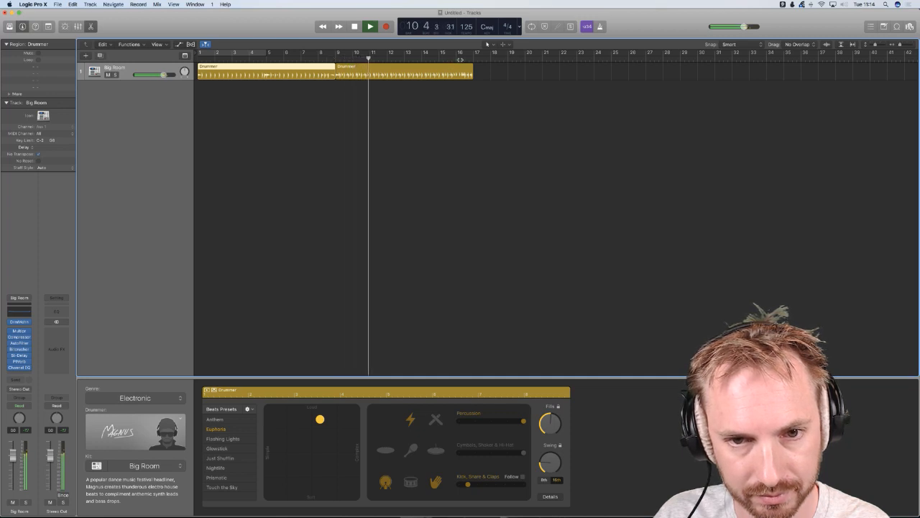
pyautogui.click(447, 58)
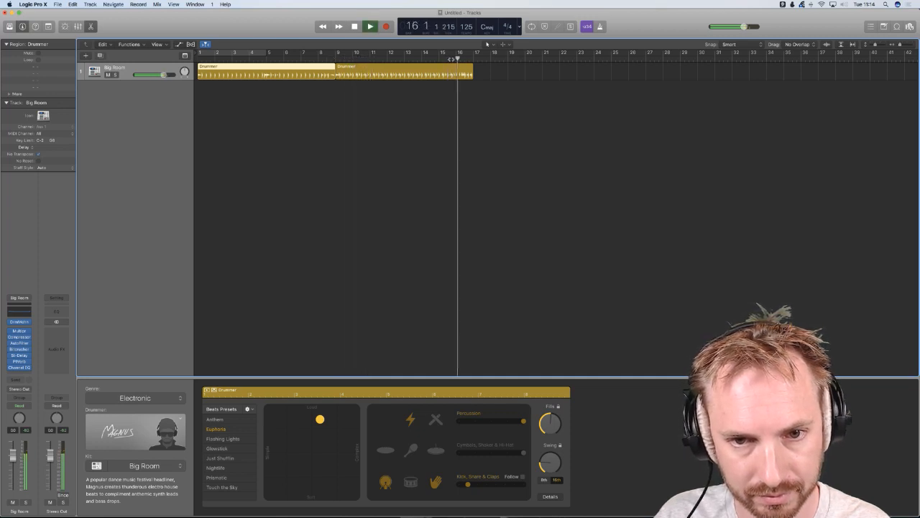
pyautogui.press('space')
pyautogui.press('Return')
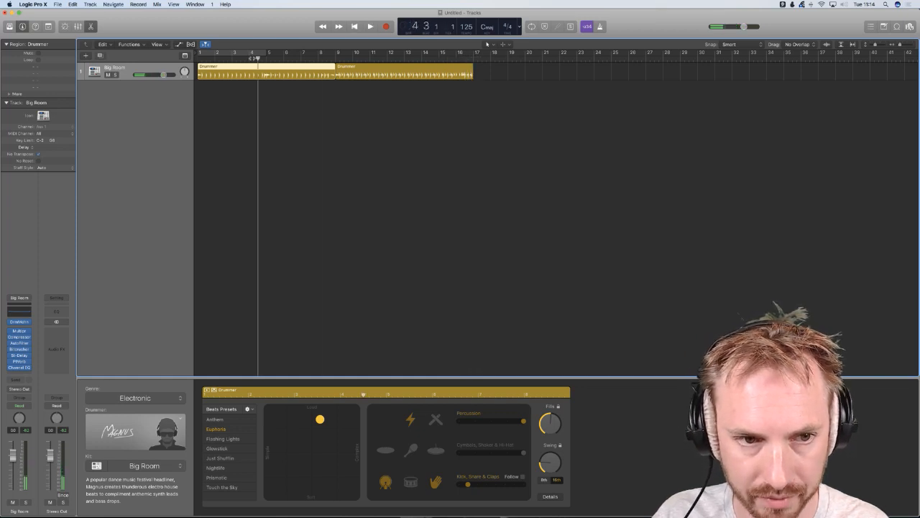
# - Try a more complex beat by moving the Drummer's XY puck, move it back and replay the pattern
pyautogui.click(336, 420)
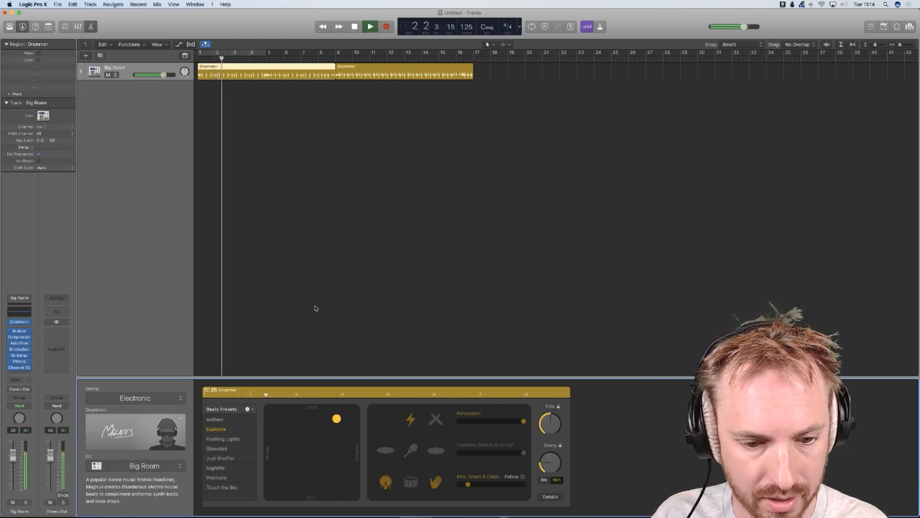
pyautogui.press('space')
pyautogui.click(320, 419)
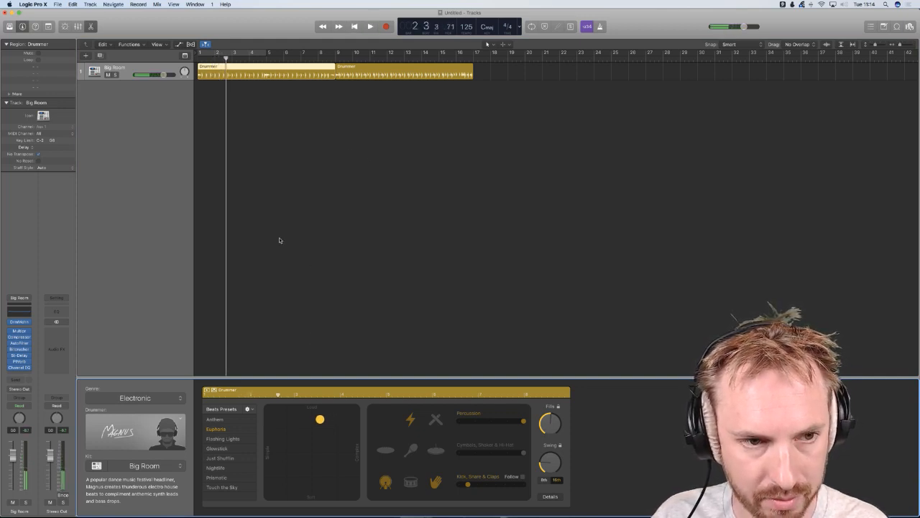
pyautogui.press('space')
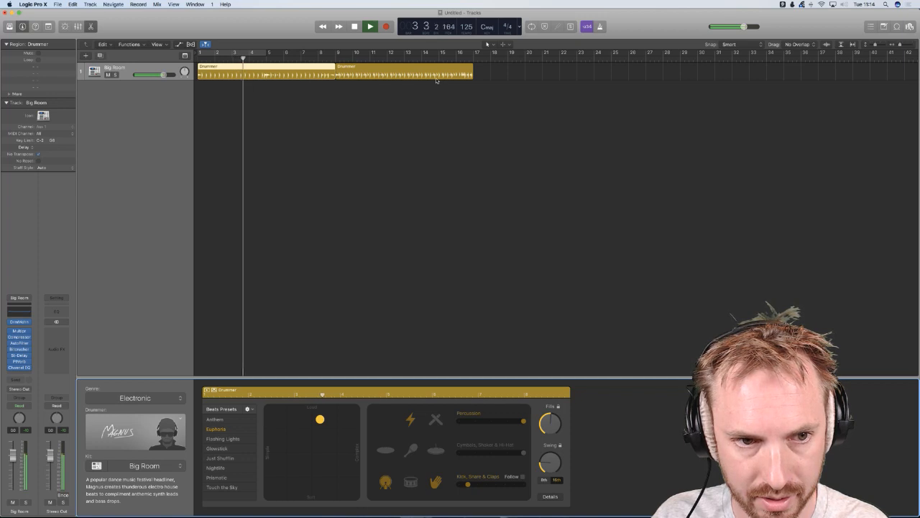
pyautogui.press('space')
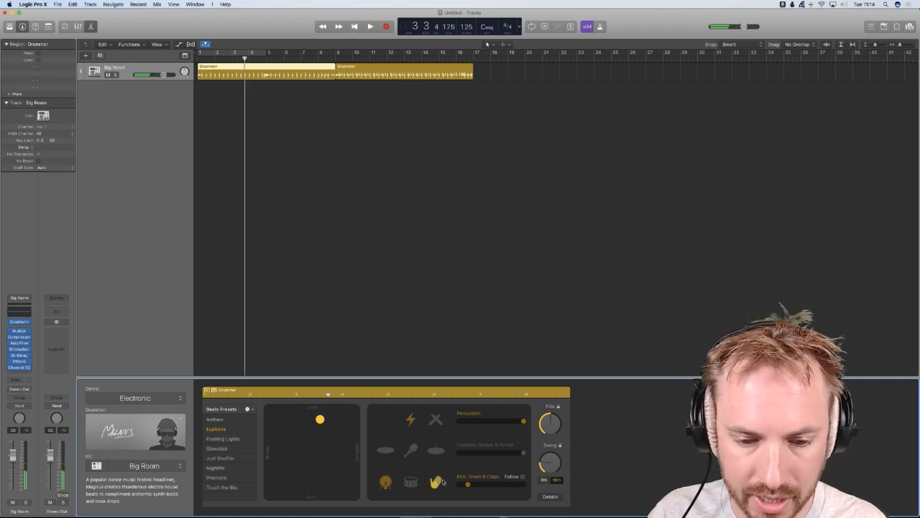
# - Turn off the claps and the percussion in the first Drummer region, leaving only the kick, and listen to it
pyautogui.press('space')
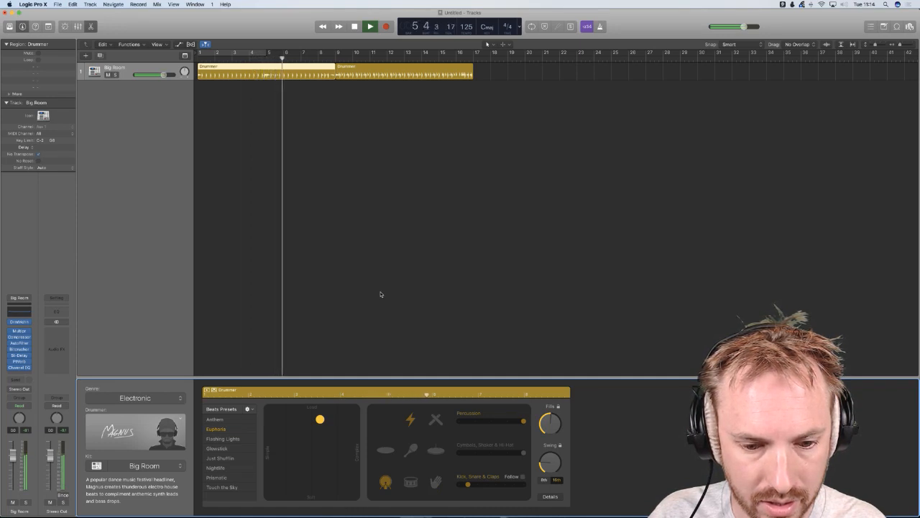
pyautogui.press('space')
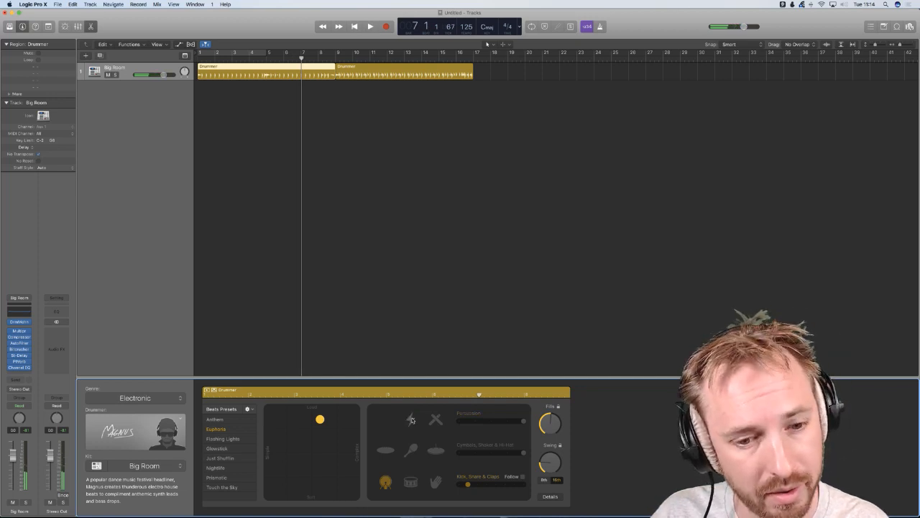
pyautogui.press('space')
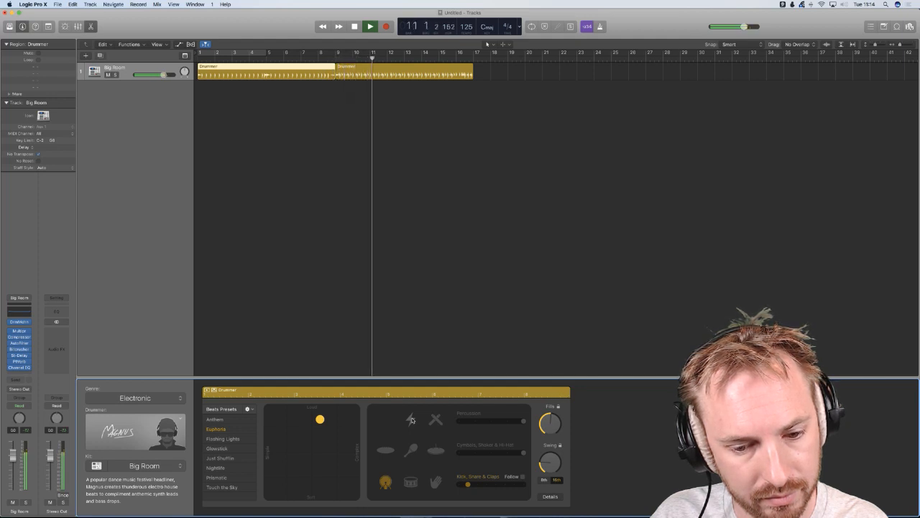
pyautogui.press('space')
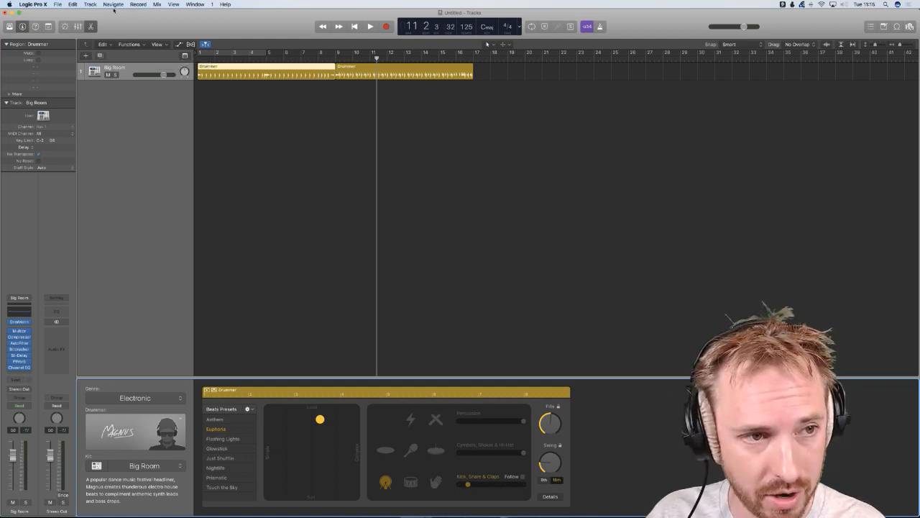
# - Export the Big Room track as a 32-bit float AIFF audio file into the Music Radio Creative folder
pyautogui.click(58, 4)
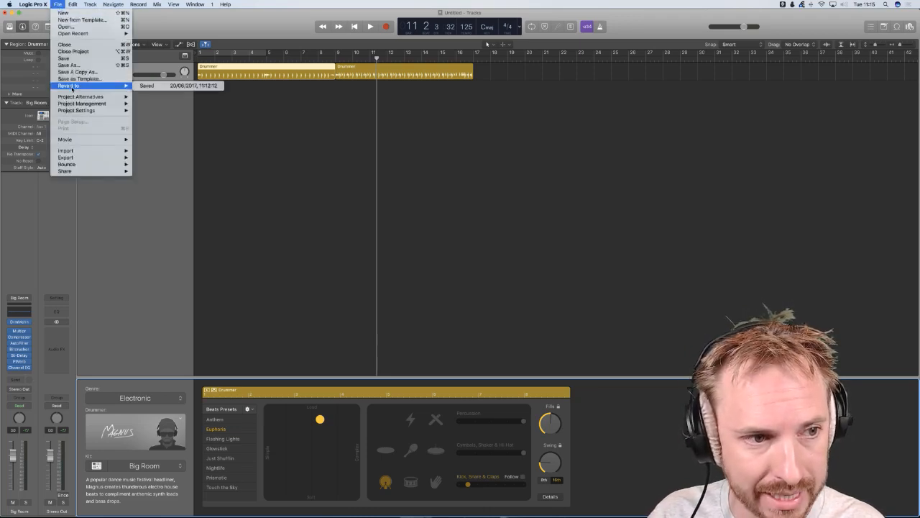
pyautogui.moveTo(132, 157)
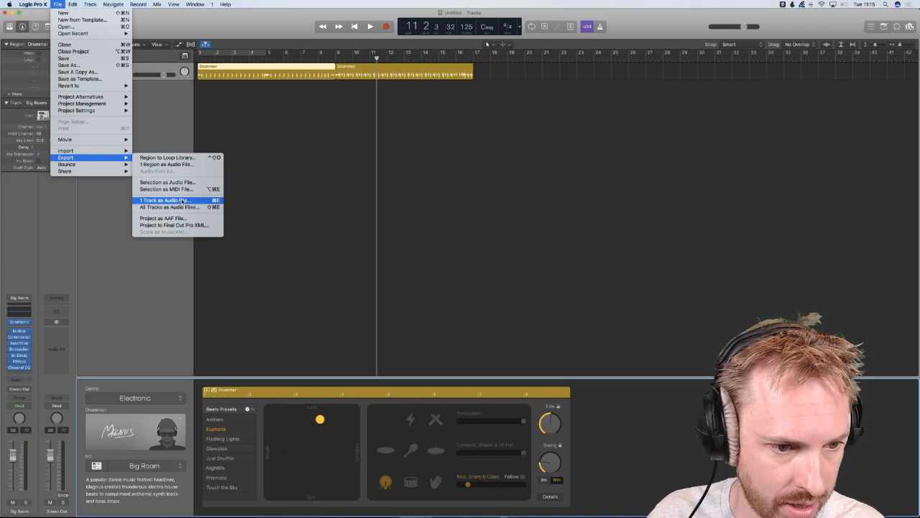
pyautogui.click(182, 200)
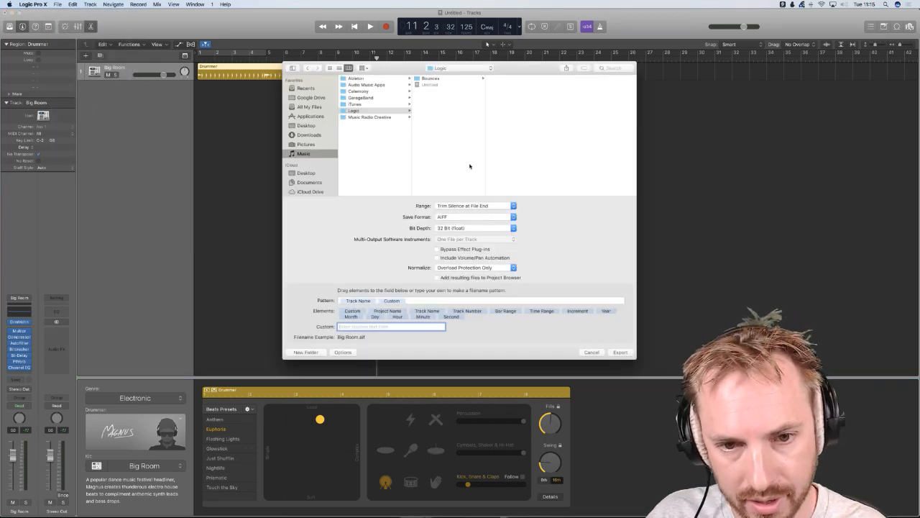
pyautogui.click(376, 117)
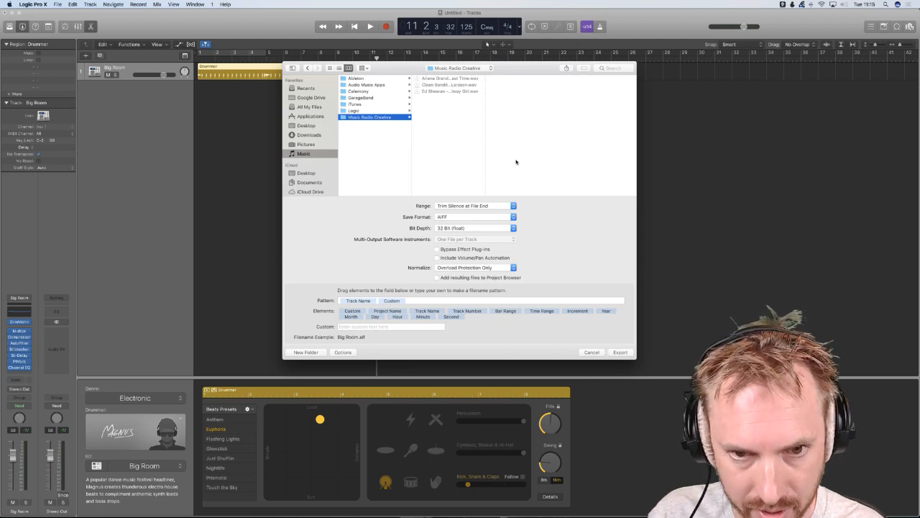
pyautogui.click(617, 353)
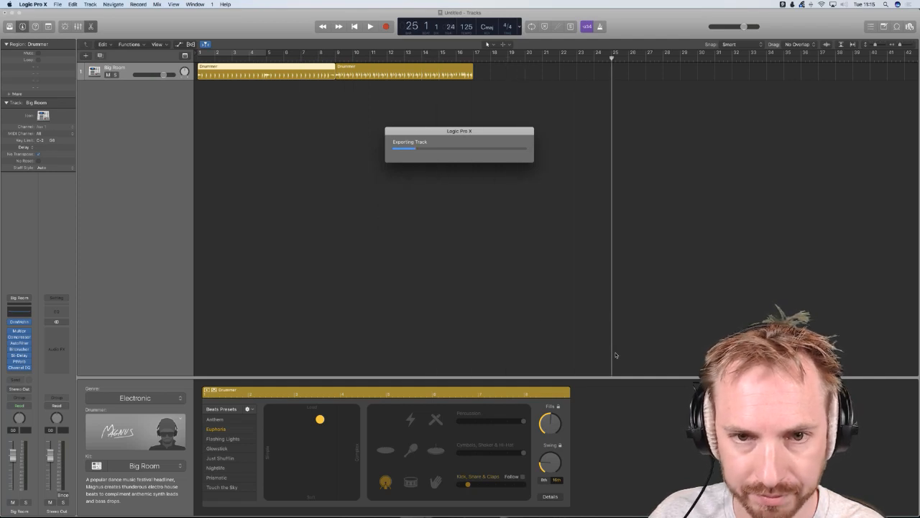
# - Look at the exported file in the Music Radio Creative folder in Finder and return to Logic Pro X
pyautogui.moveTo(283, 512)
pyautogui.click(209, 503)
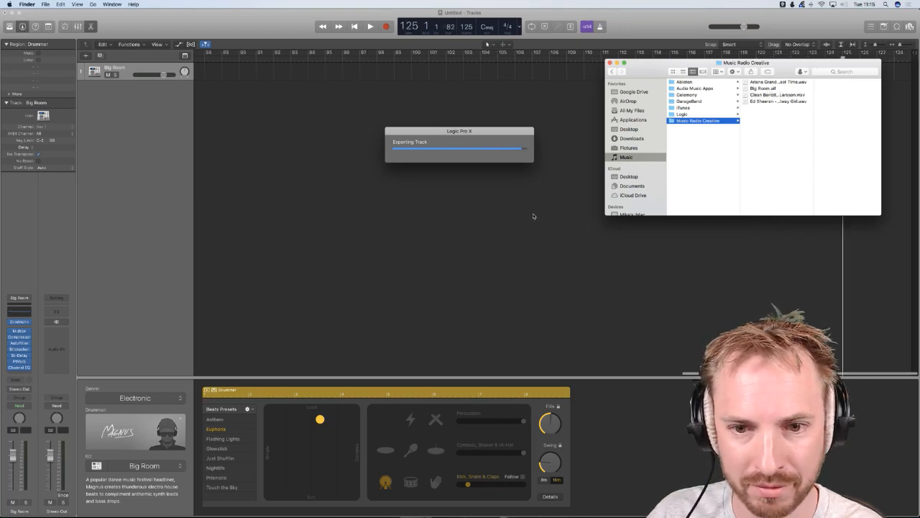
pyautogui.click(329, 194)
# - Turn the percussion back on in the first Drummer region and listen to the beat
pyautogui.click(231, 71)
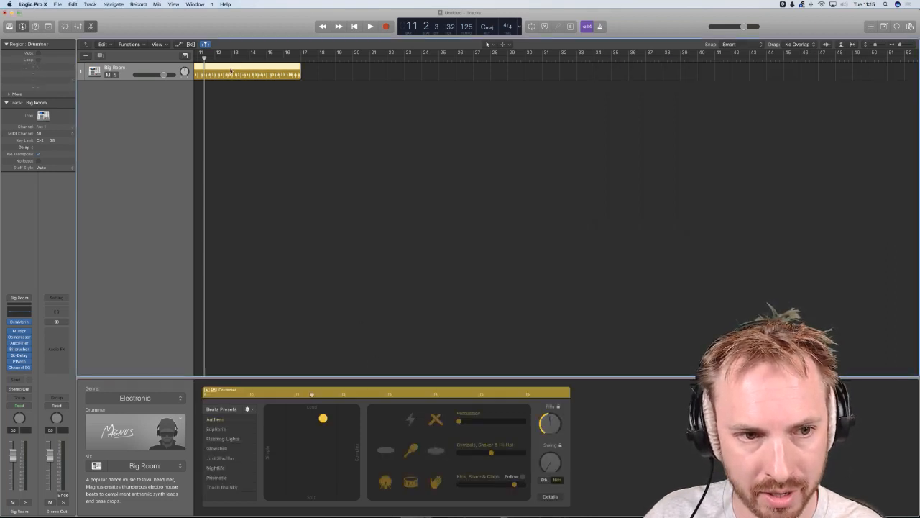
pyautogui.hscroll(-10, 383, 215)
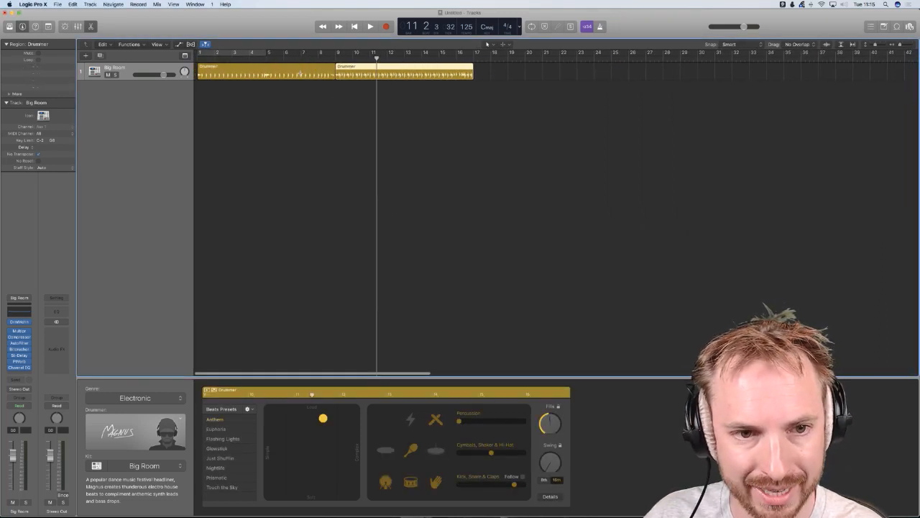
pyautogui.click(339, 98)
pyautogui.click(290, 76)
pyautogui.click(410, 419)
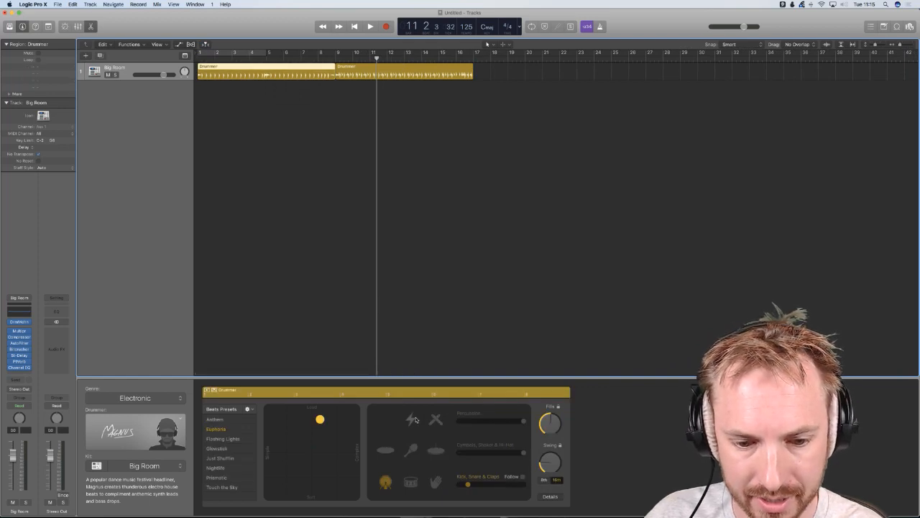
pyautogui.click(279, 56)
pyautogui.press('space')
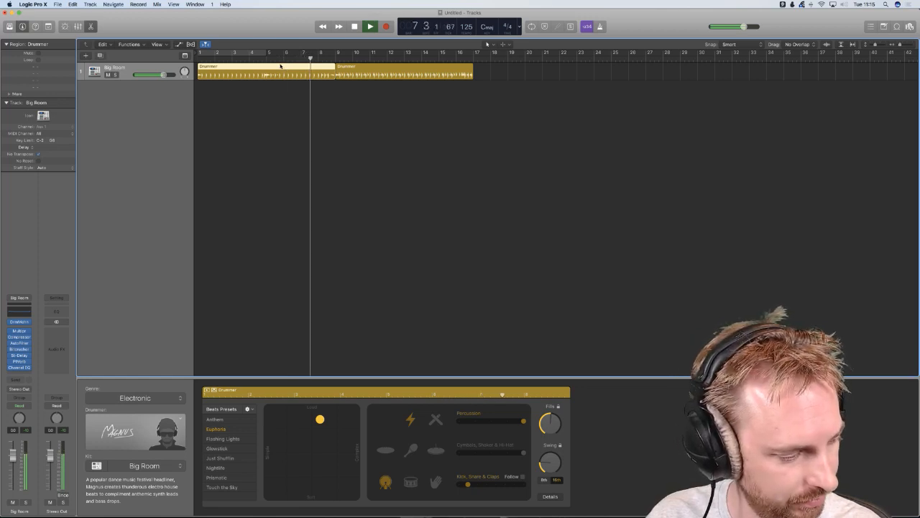
pyautogui.press('space')
# - Export the Big Room track with percussion as a 32-bit float AIFF file into the Music Radio Creative folder
pyautogui.click(56, 4)
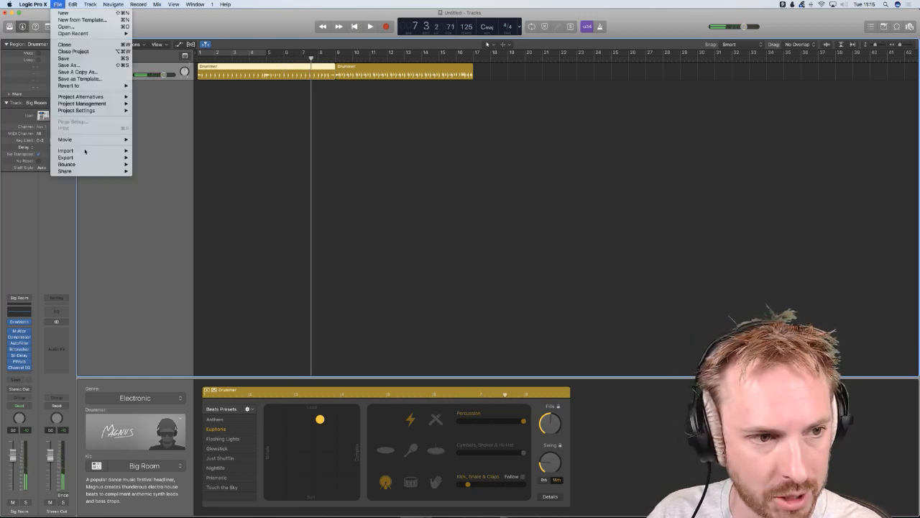
pyautogui.moveTo(86, 157)
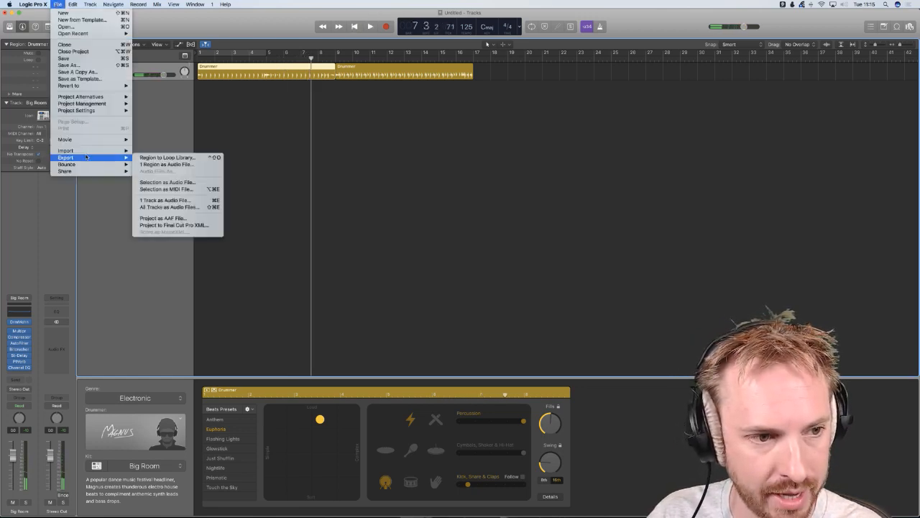
pyautogui.click(157, 200)
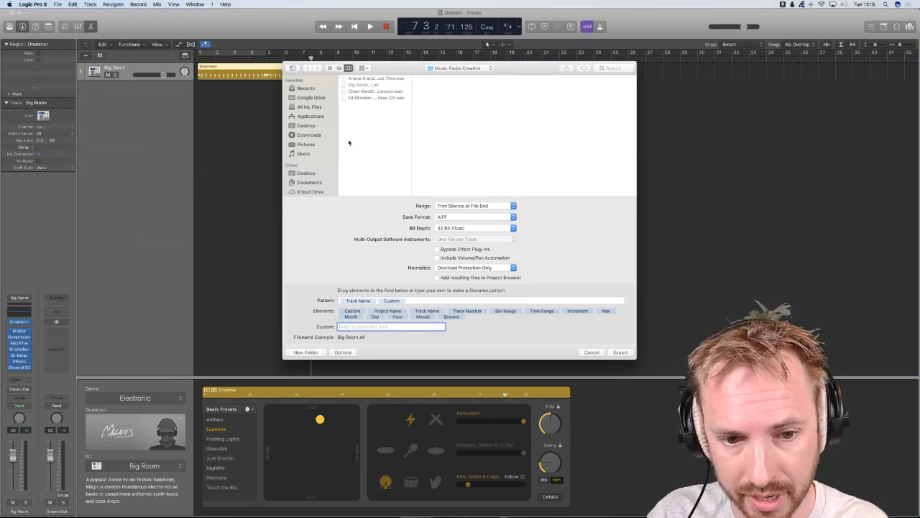
pyautogui.click(620, 352)
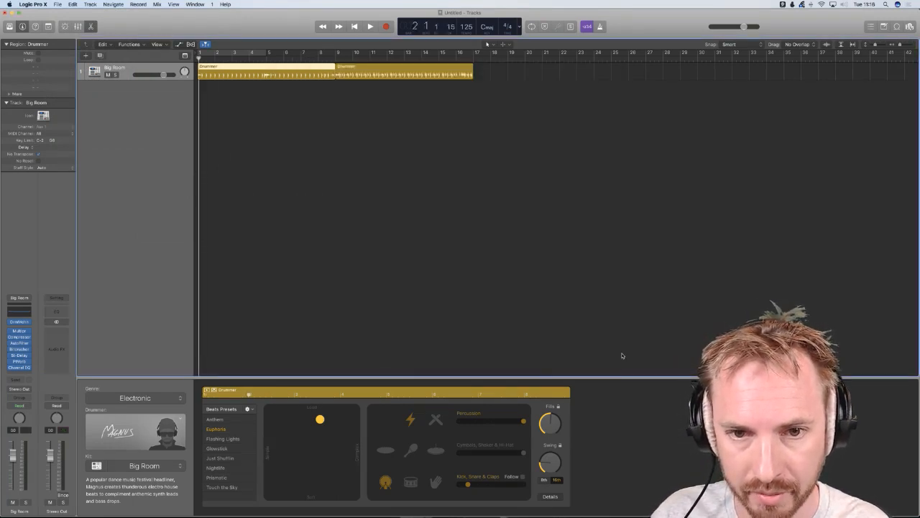
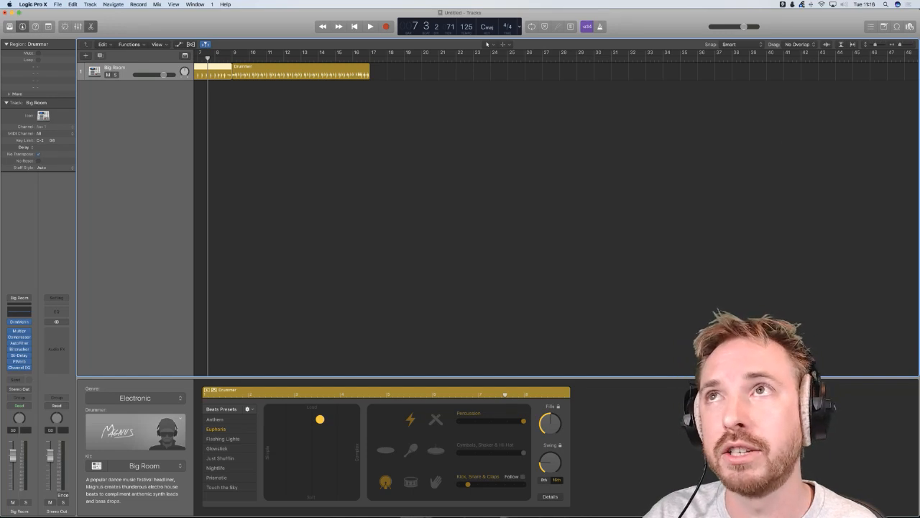
# - Switch to Adobe Audition and import Big Room_1.aif and Big Room_2.aif from the Music Radio Creative folder in Finder
pyautogui.moveTo(503, 516)
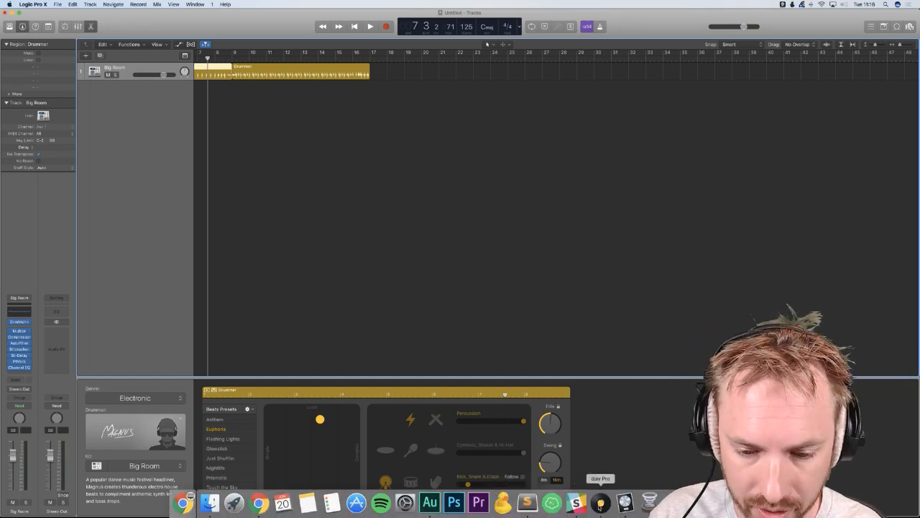
pyautogui.click(430, 504)
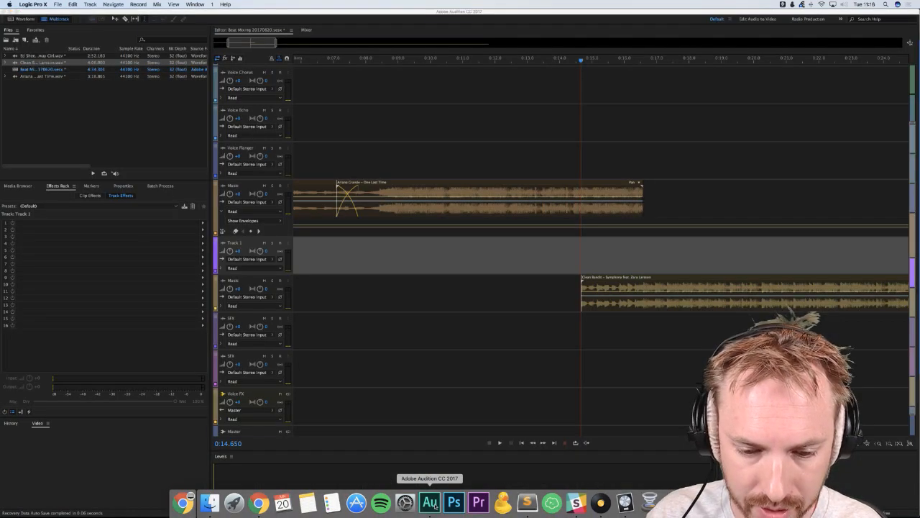
pyautogui.click(211, 502)
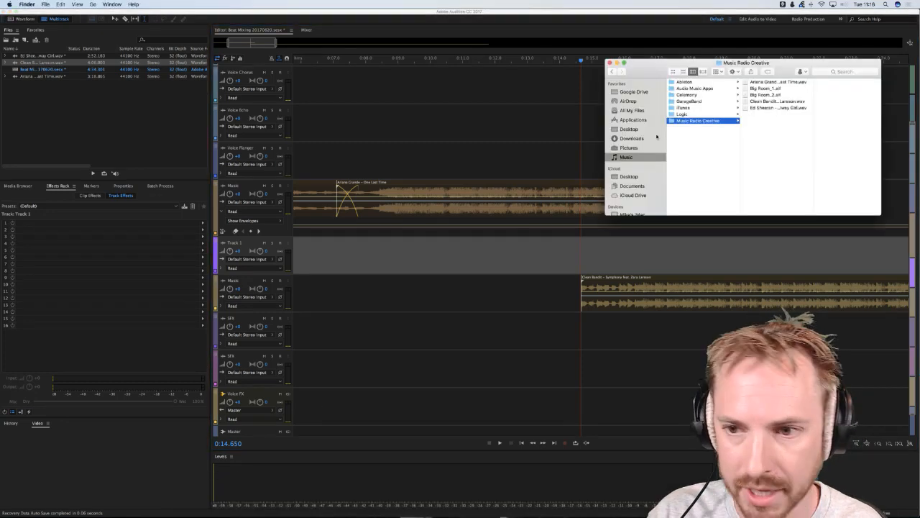
pyautogui.click(774, 87)
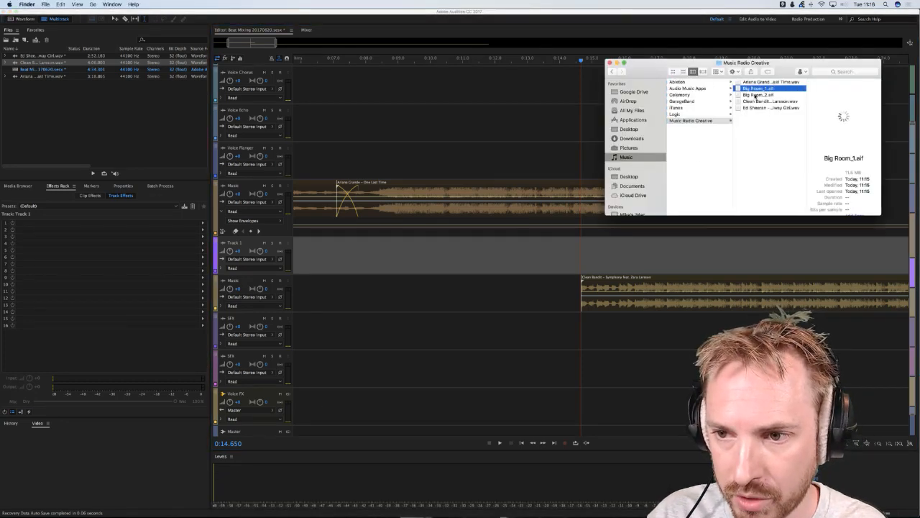
pyautogui.moveTo(757, 96); pyautogui.dragTo(115, 115)
pyautogui.click(23, 82)
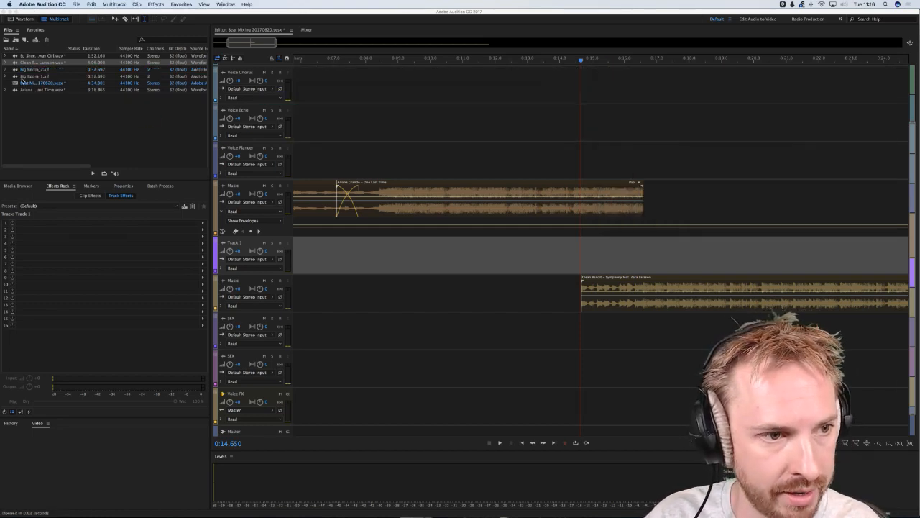
# - Place Big Room_2 on the first SFX track, solo that track, move the clip to the session start and play it
pyautogui.moveTo(36, 69); pyautogui.dragTo(265, 338)
pyautogui.click(272, 318)
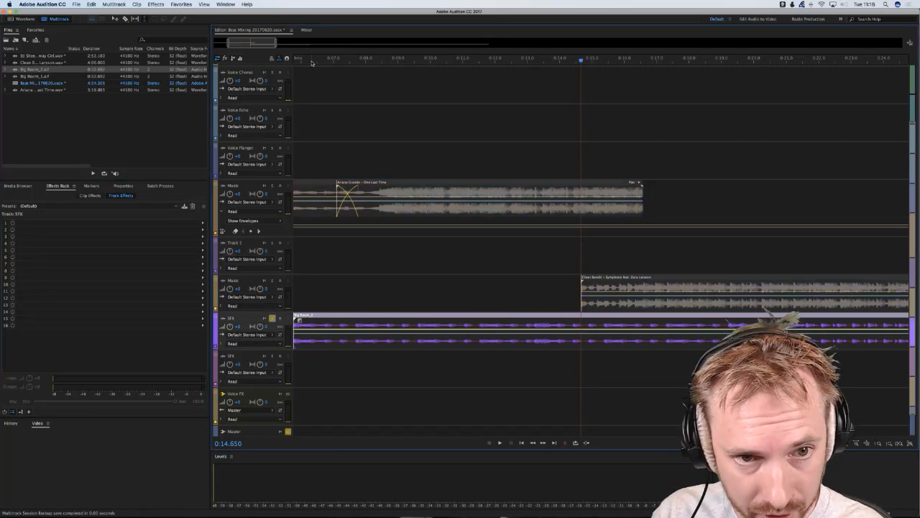
pyautogui.scroll(-5, 312, 63)
pyautogui.moveTo(333, 62); pyautogui.dragTo(246, 66)
pyautogui.press('space')
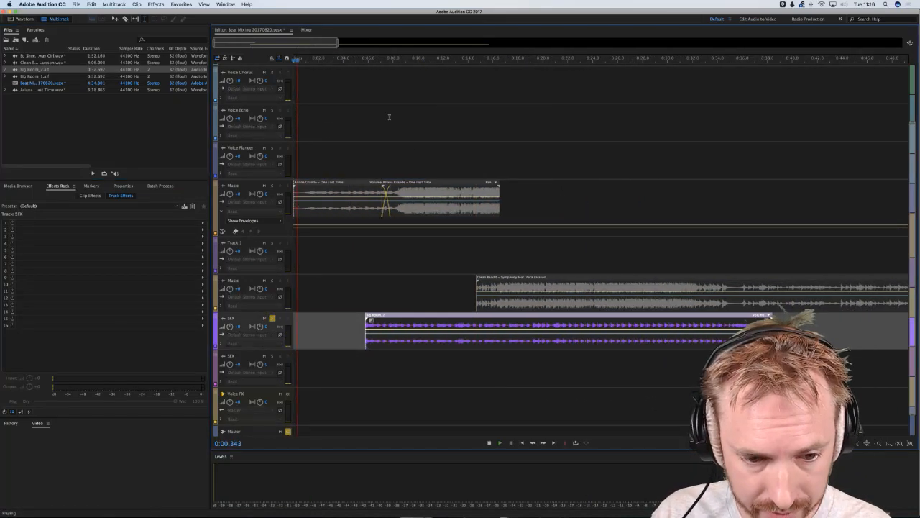
pyautogui.moveTo(385, 332); pyautogui.dragTo(313, 331)
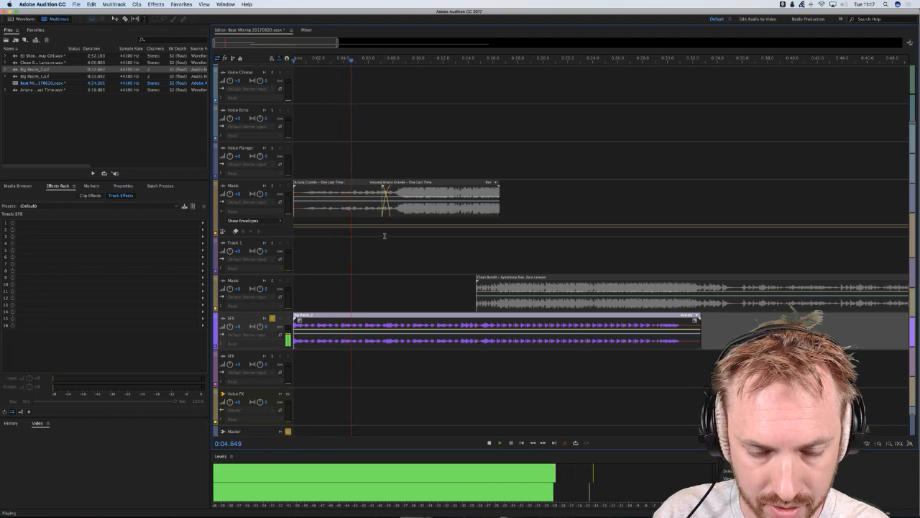
# - Play the soloed Big Room_2 beat around the One Last Time crossfade and check where its kicks fall
pyautogui.scroll(3, 383, 62)
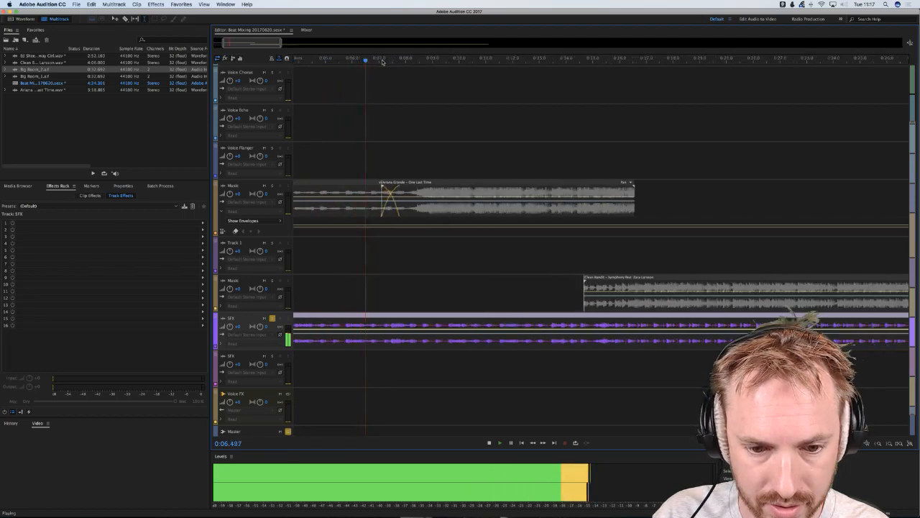
pyautogui.press('space')
pyautogui.click(385, 293)
pyautogui.press('space')
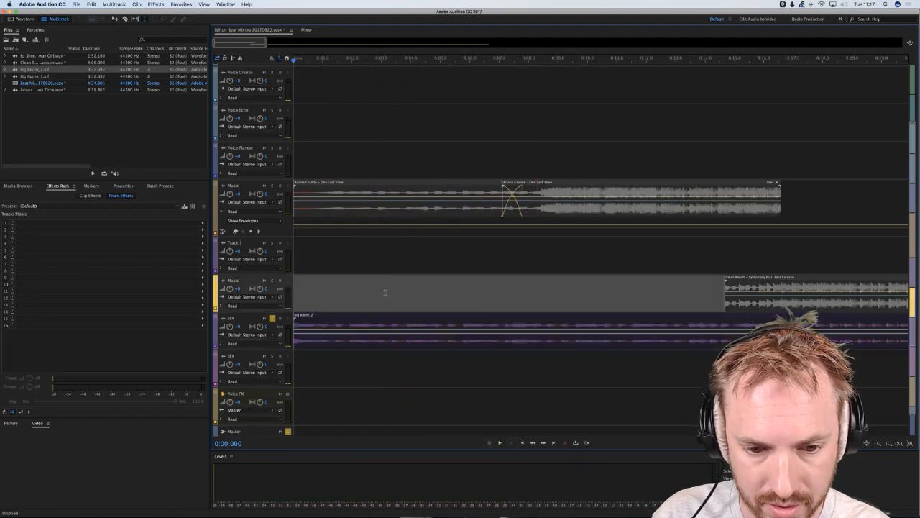
pyautogui.press('space')
pyautogui.click(530, 296)
pyautogui.click(509, 296)
pyautogui.press('space')
pyautogui.press('space')
pyautogui.press('space')
pyautogui.press('space')
pyautogui.press('space')
pyautogui.press('space')
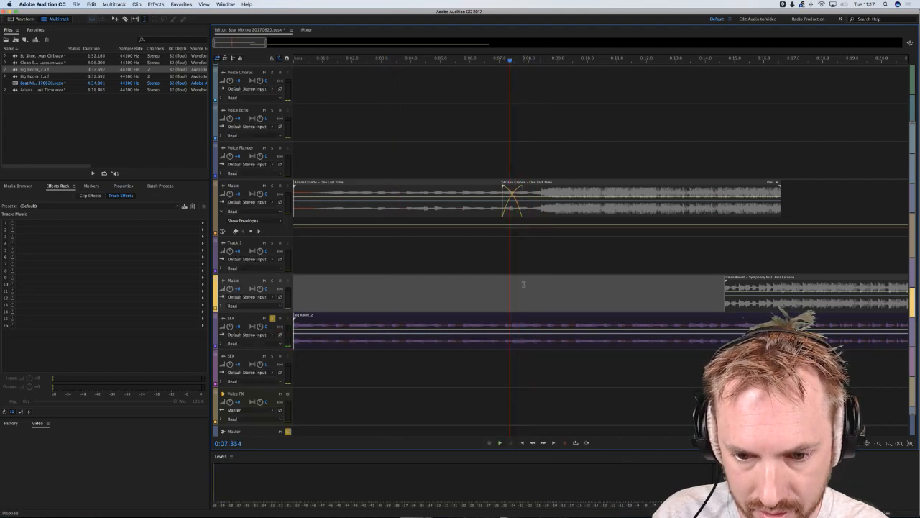
pyautogui.press('space')
pyautogui.press('space')
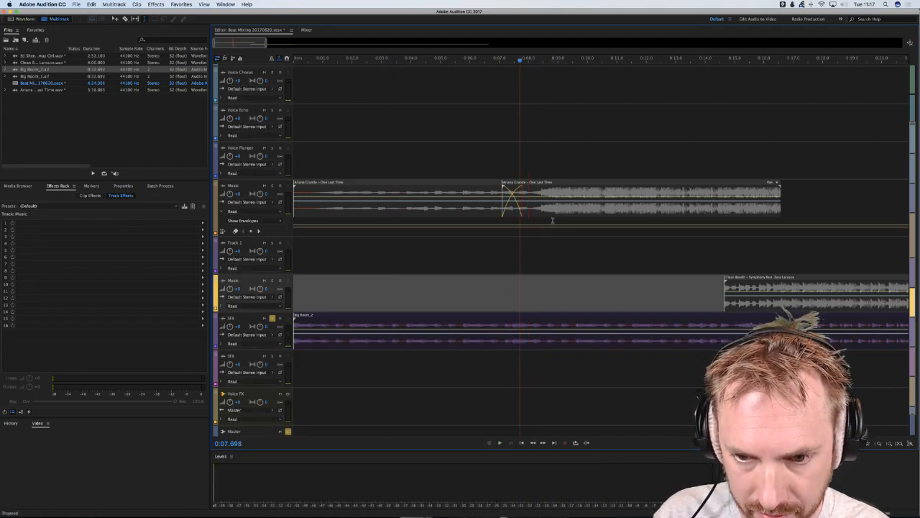
# - Shift the Big Room_2 clip about 1.2 seconds later on the SFX track and listen to its kicks around 8.4 seconds
pyautogui.click(555, 233)
pyautogui.moveTo(537, 324); pyautogui.dragTo(576, 328)
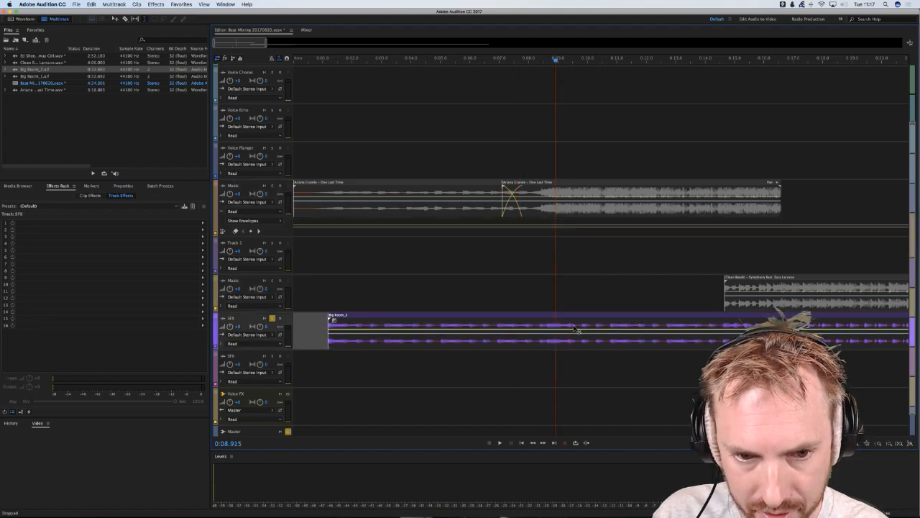
pyautogui.click(541, 301)
pyautogui.press('space')
pyautogui.press('space')
pyautogui.press('space')
pyautogui.press('space')
pyautogui.scroll(4, 563, 62)
pyautogui.press('space')
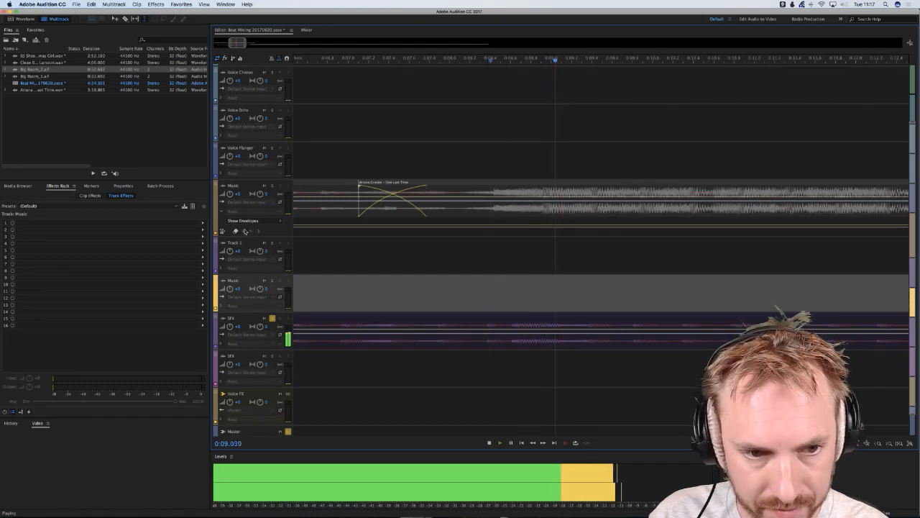
pyautogui.press('space')
# - Turn off the SFX track's solo, lower the One Last Time track's volume to -11.1 dB and play both together
pyautogui.click(272, 318)
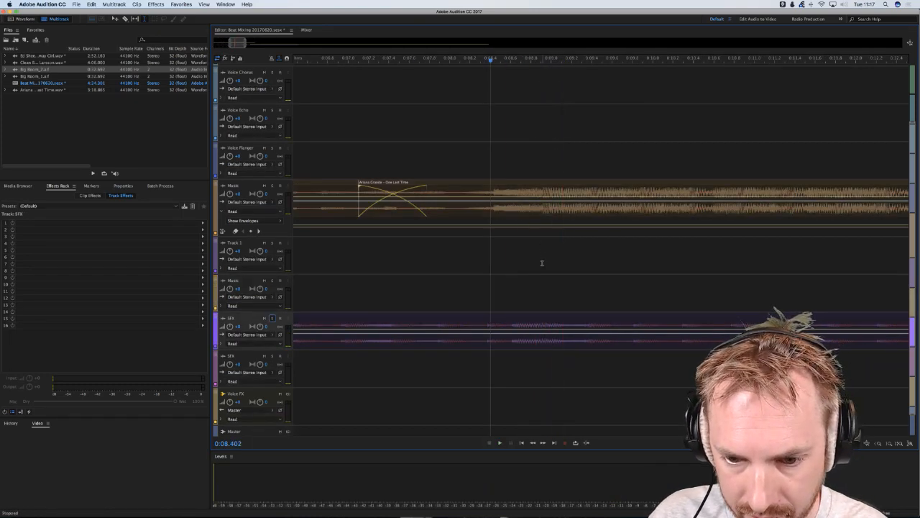
pyautogui.click(537, 272)
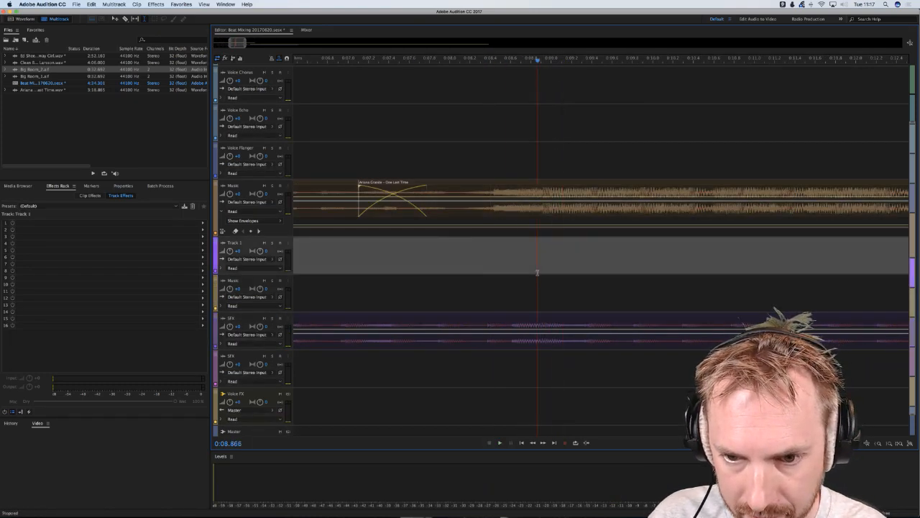
pyautogui.click(553, 326)
pyautogui.click(555, 329)
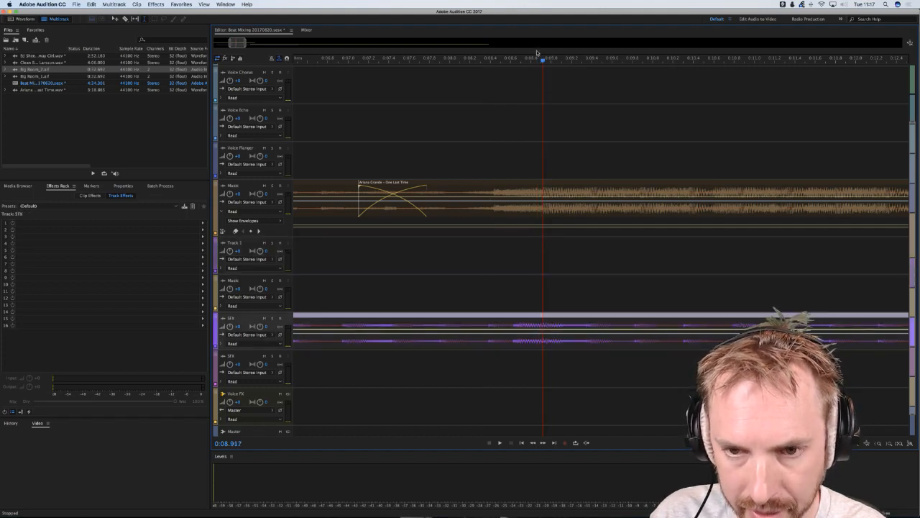
pyautogui.scroll(-5, 535, 56)
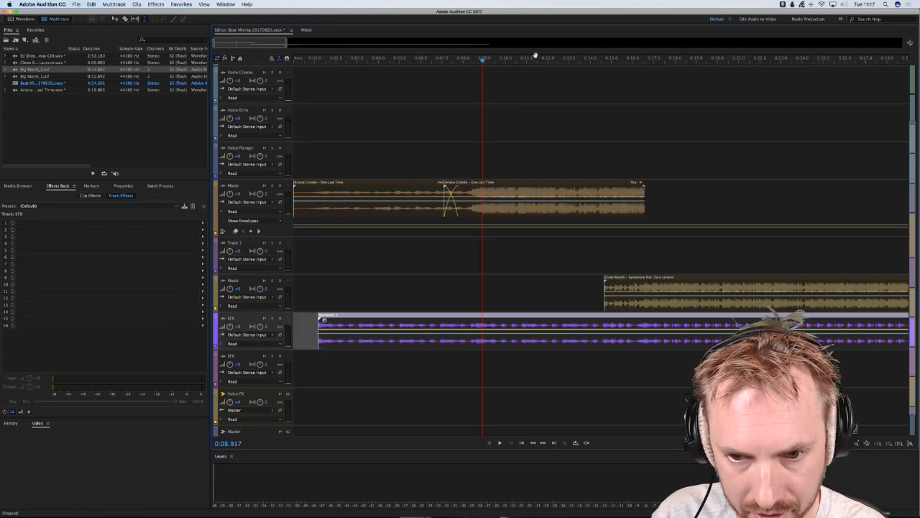
pyautogui.moveTo(230, 195); pyautogui.dragTo(229, 203)
pyautogui.press('space')
pyautogui.press('space')
pyautogui.press('space')
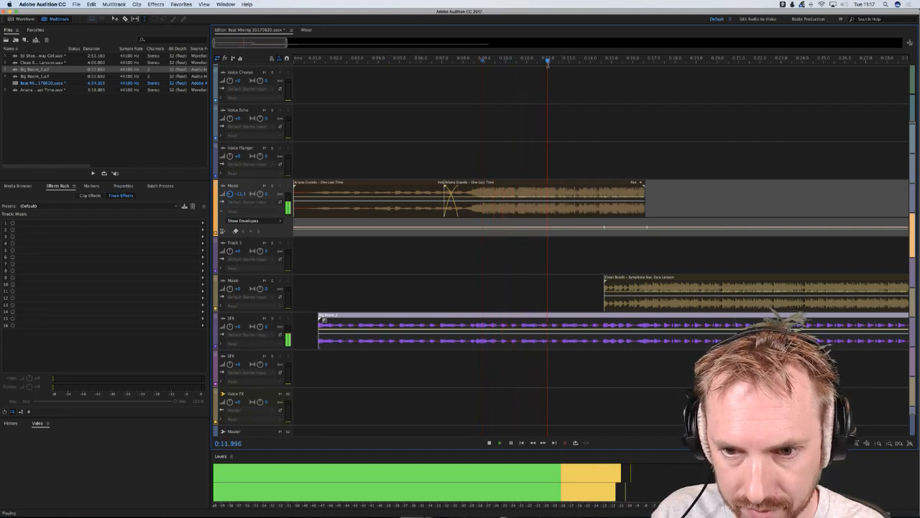
pyautogui.press('space')
# - Compare the timing of Big Room_2 and One Last Time around 8 to 9 seconds by replaying short passages
pyautogui.scroll(5, 477, 60)
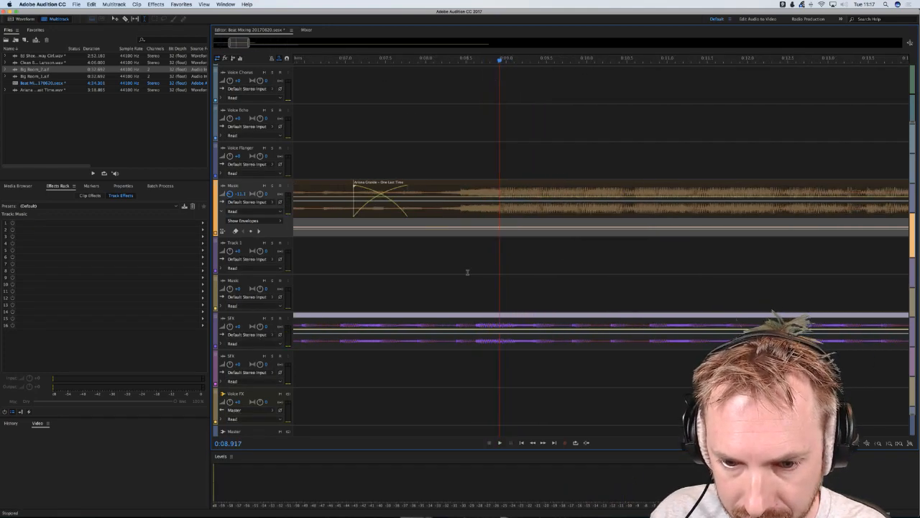
pyautogui.click(467, 271)
pyautogui.press('space')
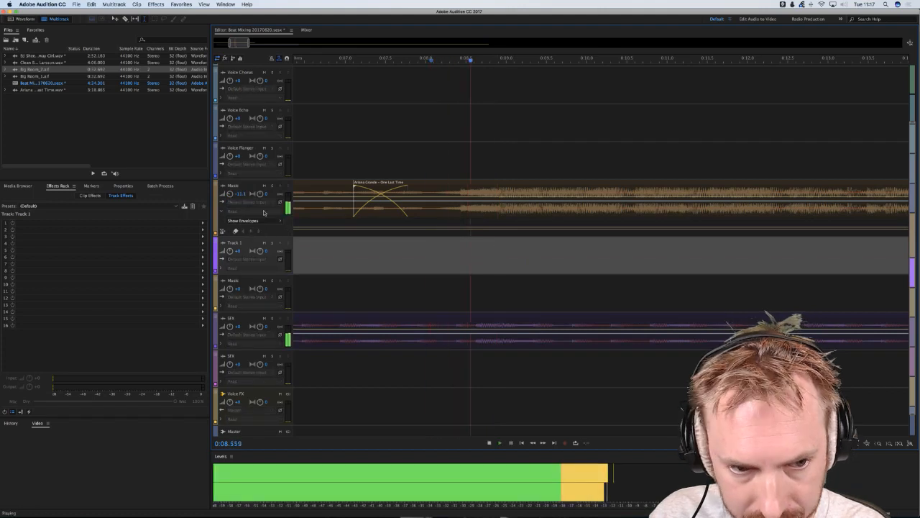
pyautogui.press('space')
pyautogui.press('space')
pyautogui.press('space')
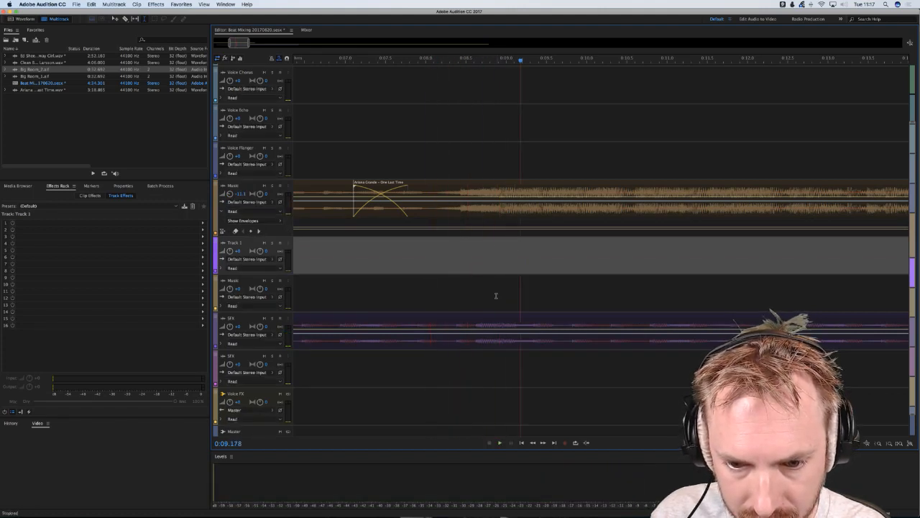
pyautogui.click(498, 287)
pyautogui.click(507, 341)
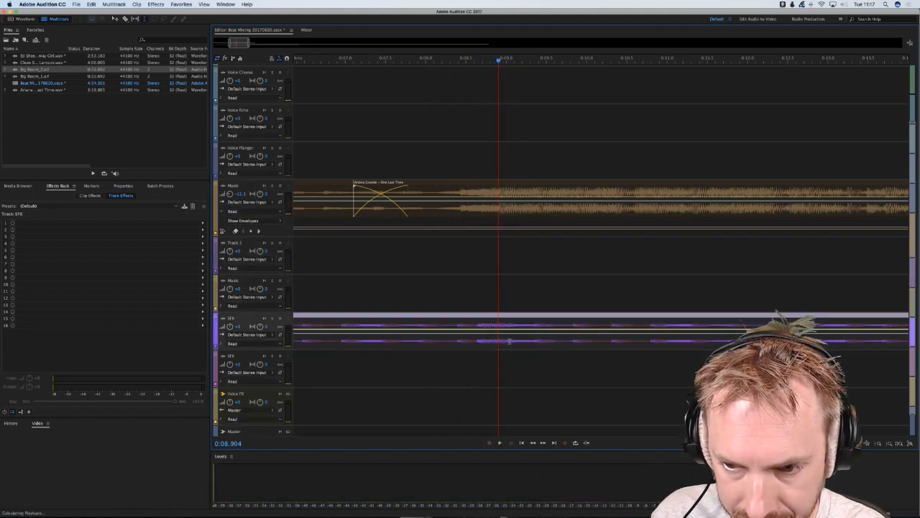
pyautogui.press('space')
pyautogui.press('space')
pyautogui.press('space')
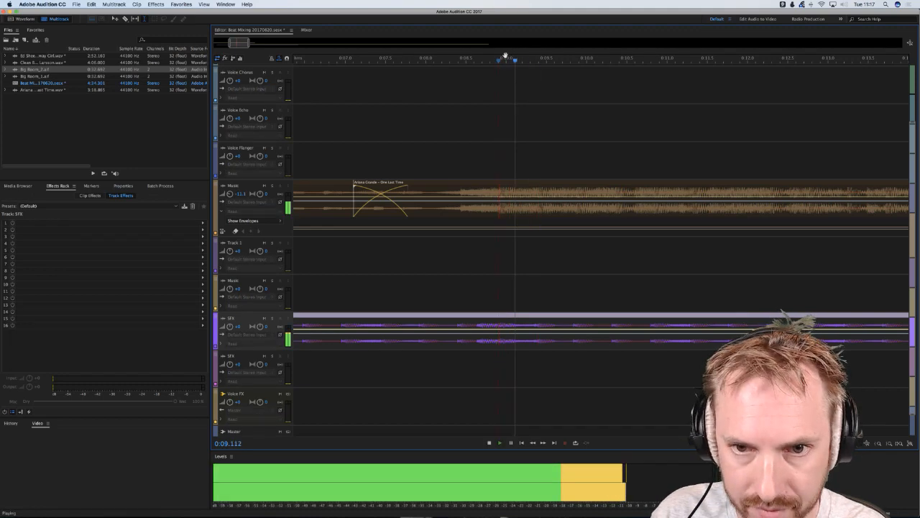
pyautogui.press('space')
# - Replay One Last Time with the Big Room_2 beat from several points ahead of the Symphony clip
pyautogui.scroll(-6, 506, 61)
pyautogui.press('space')
pyautogui.press('space')
pyautogui.click(499, 260)
pyautogui.press('space')
pyautogui.press('space')
pyautogui.click(517, 276)
pyautogui.press('space')
pyautogui.press('space')
pyautogui.press('space')
pyautogui.press('space')
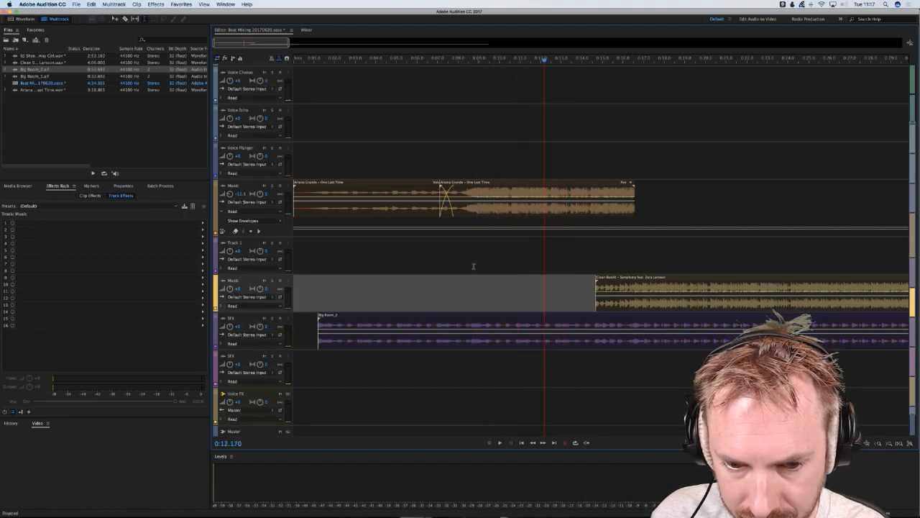
# - Delete the Big Room_2 clip from the SFX track
pyautogui.click(469, 261)
pyautogui.click(434, 340)
pyautogui.press('Delete')
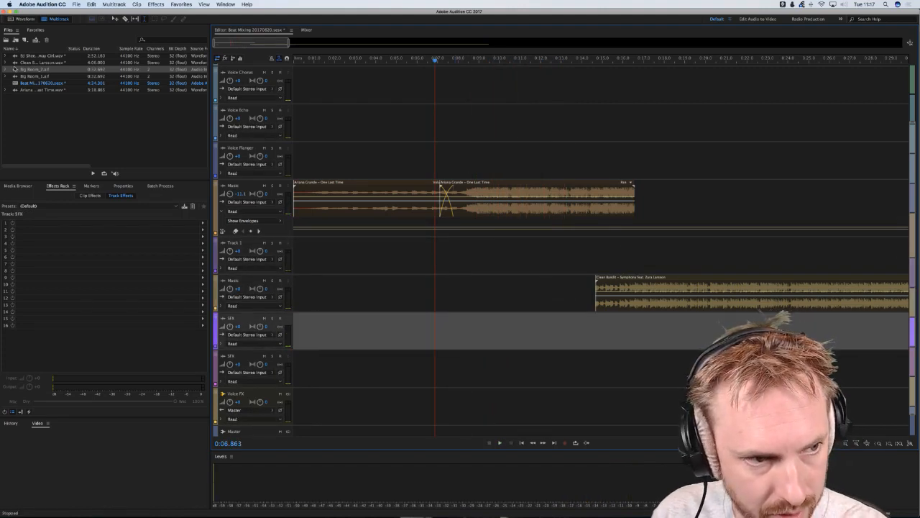
# - Place Big Room_1 on the first SFX track and move its start to 8.913 seconds, where One Last Time's beat kicks in
pyautogui.moveTo(25, 74); pyautogui.dragTo(292, 333)
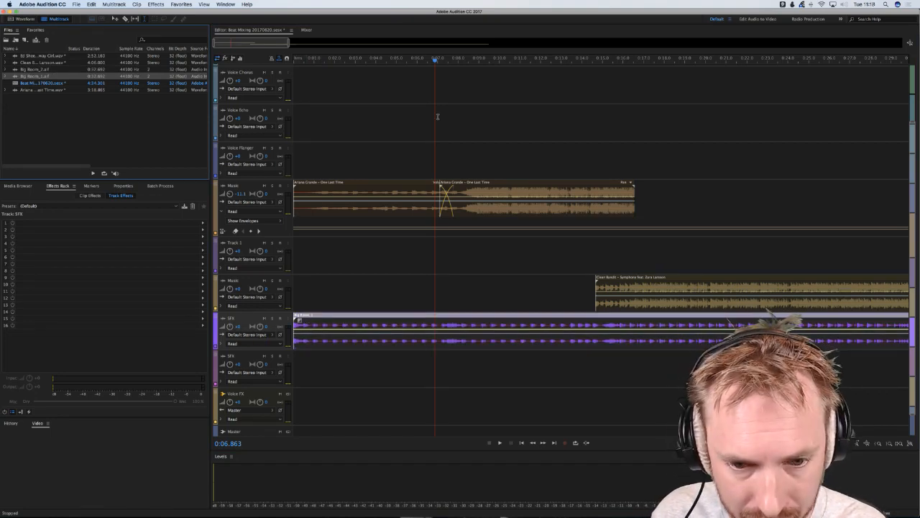
pyautogui.moveTo(352, 344); pyautogui.dragTo(522, 339)
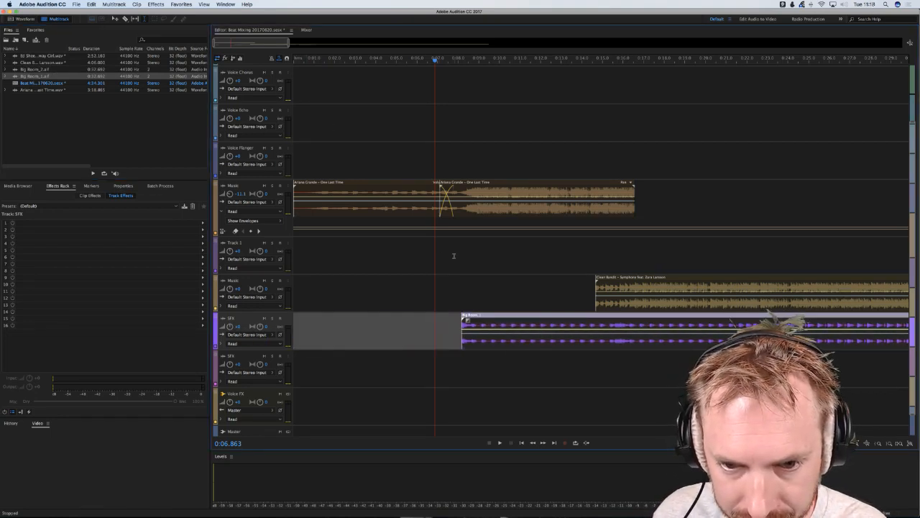
pyautogui.click(453, 255)
pyautogui.scroll(5, 473, 63)
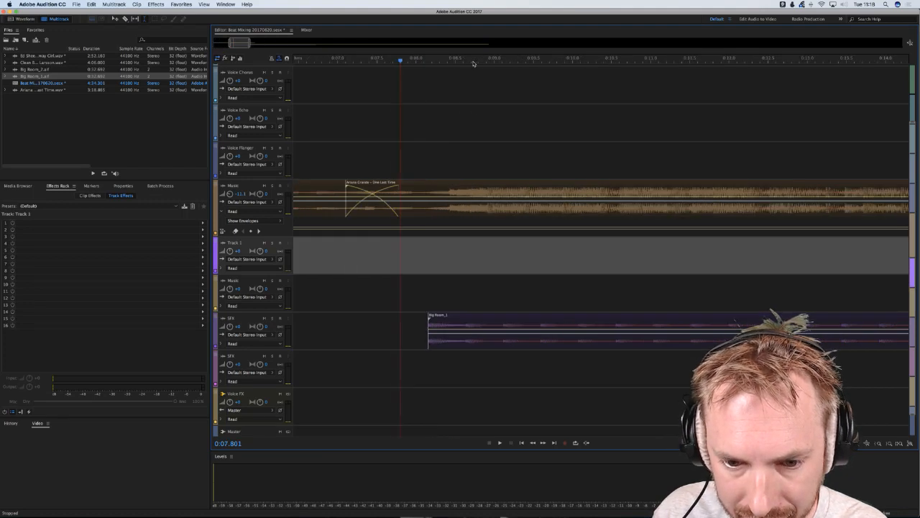
pyautogui.click(489, 250)
pyautogui.moveTo(463, 342); pyautogui.dragTo(528, 341)
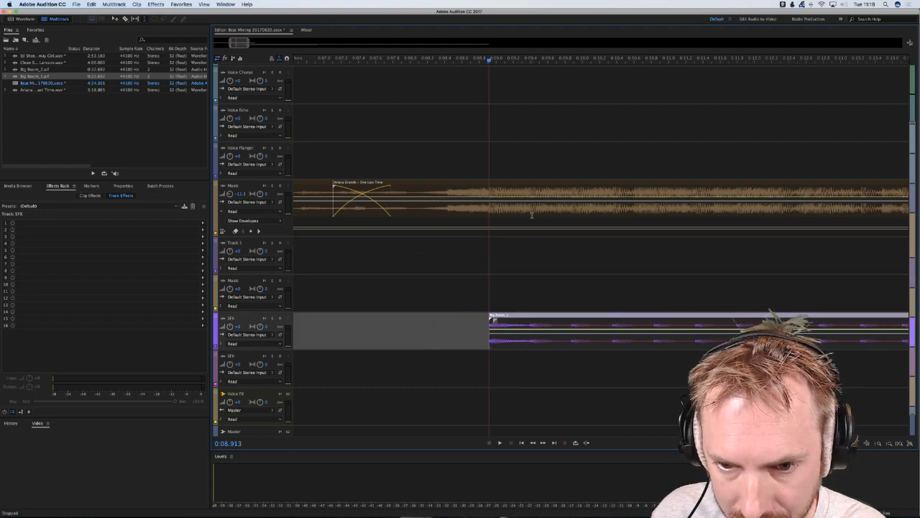
# - Try the Big Room_1 clip near the end of One Last Time, around 16.7 seconds, and play a short passage
pyautogui.scroll(-5, 538, 60)
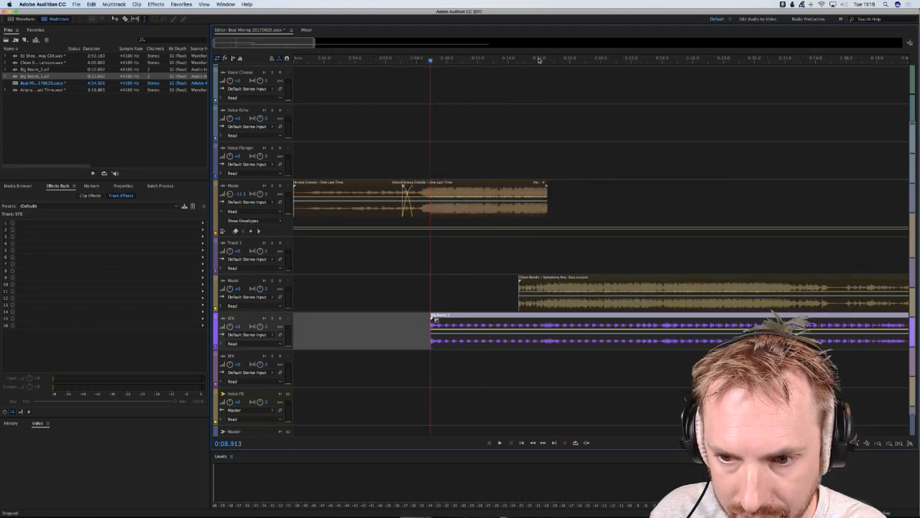
pyautogui.click(538, 265)
pyautogui.moveTo(447, 338); pyautogui.dragTo(559, 339)
pyautogui.scroll(5, 543, 59)
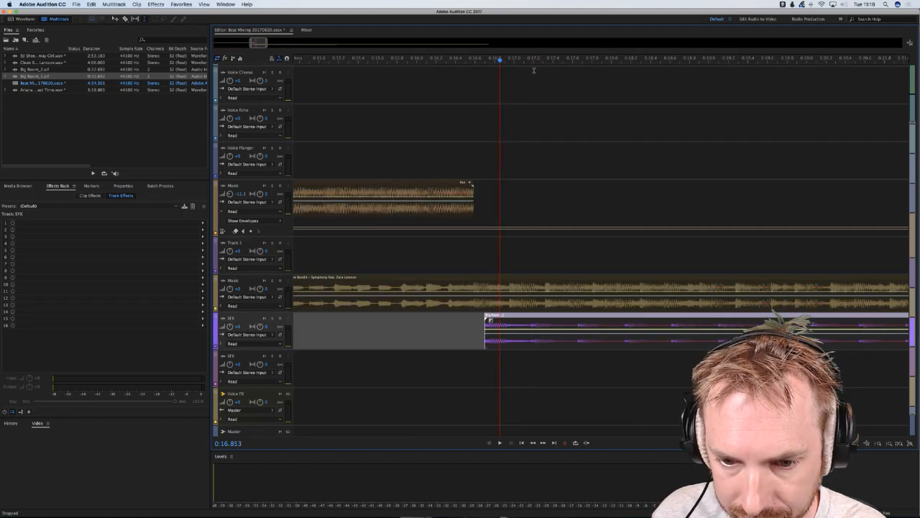
pyautogui.click(462, 255)
pyautogui.press('space')
pyautogui.press('space')
# - Nudge the Big Room_1 clip to start at One Last Time's end, 16.571 seconds, and play it against Symphony
pyautogui.click(474, 263)
pyautogui.click(472, 264)
pyautogui.moveTo(497, 338); pyautogui.dragTo(488, 337)
pyautogui.press('space')
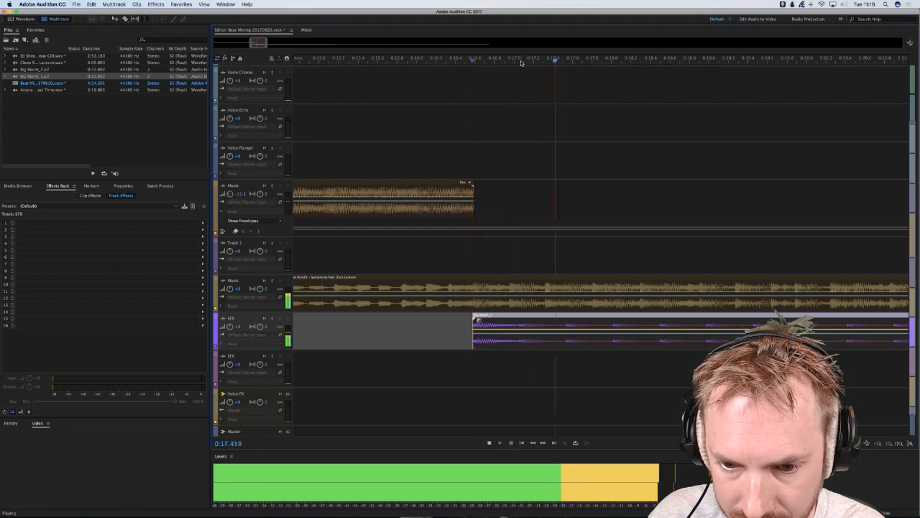
pyautogui.press('space')
# - Move the Big Room_1 clip back and align its start with One Last Time's beat at about 8.92 seconds
pyautogui.scroll(-5, 521, 64)
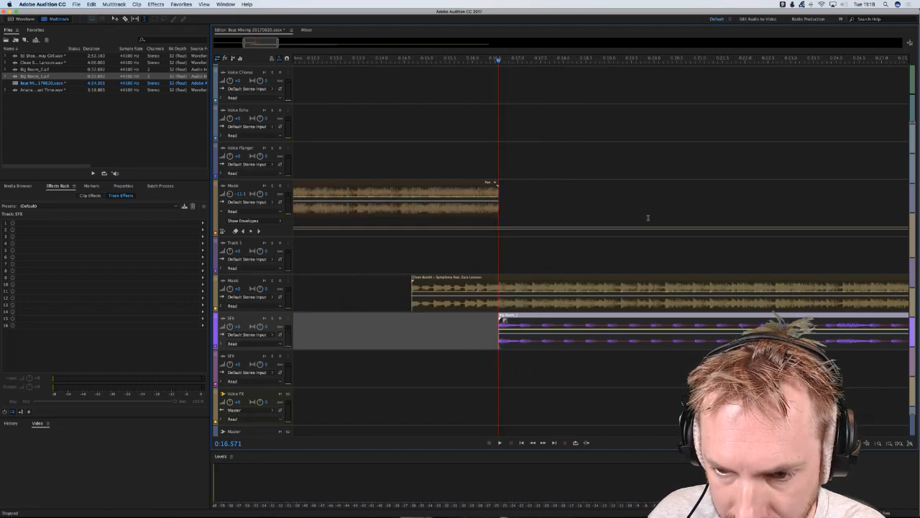
pyautogui.click(607, 322)
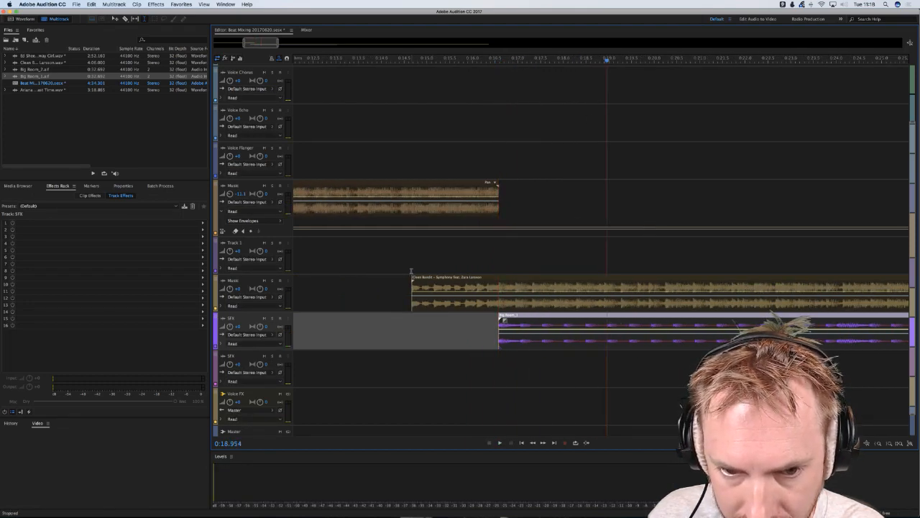
pyautogui.hscroll(-5, 411, 272)
pyautogui.moveTo(672, 343); pyautogui.dragTo(588, 334)
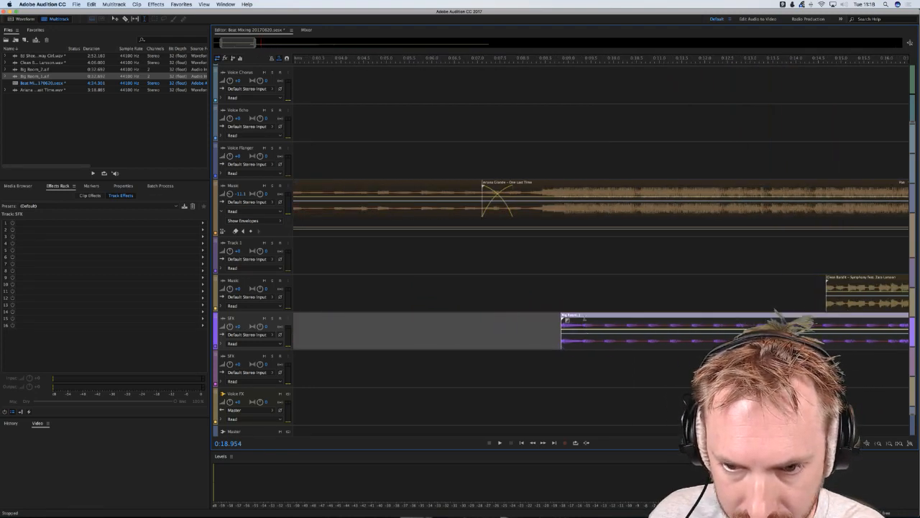
pyautogui.click(563, 251)
pyautogui.scroll(5, 565, 63)
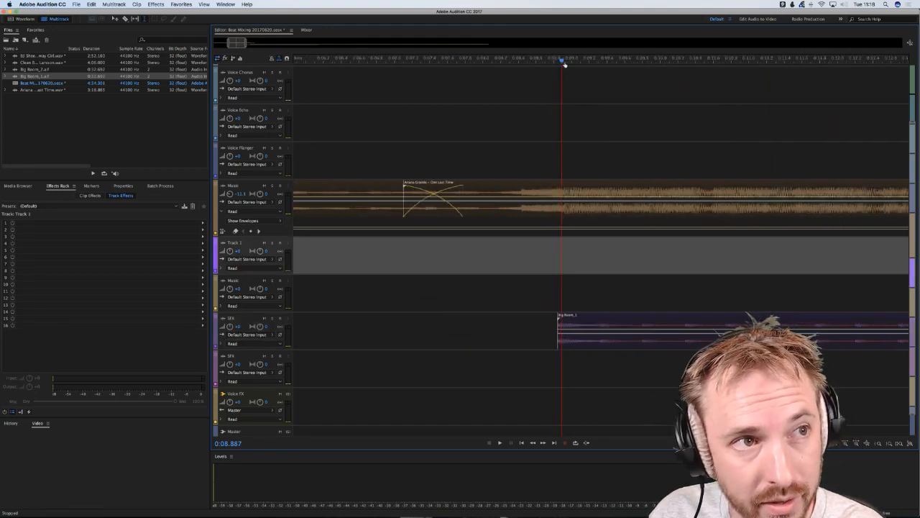
pyautogui.scroll(3, 564, 63)
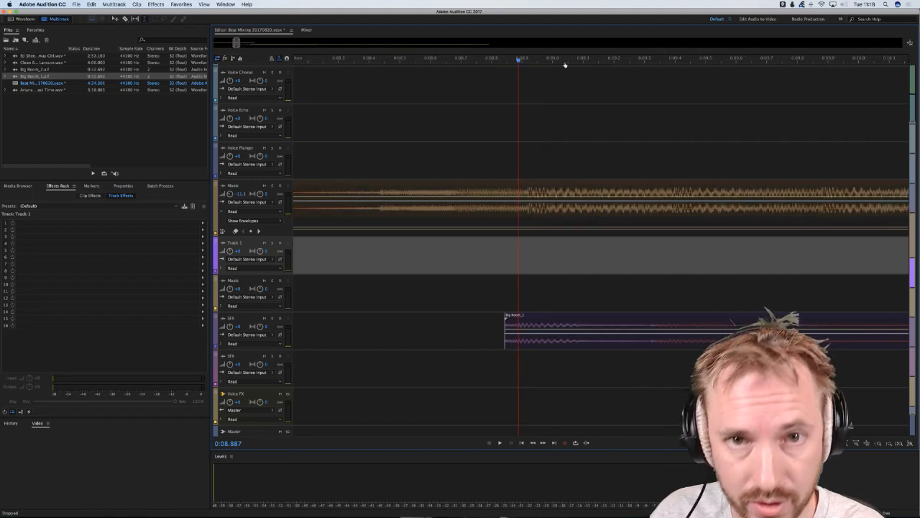
pyautogui.scroll(2, 533, 62)
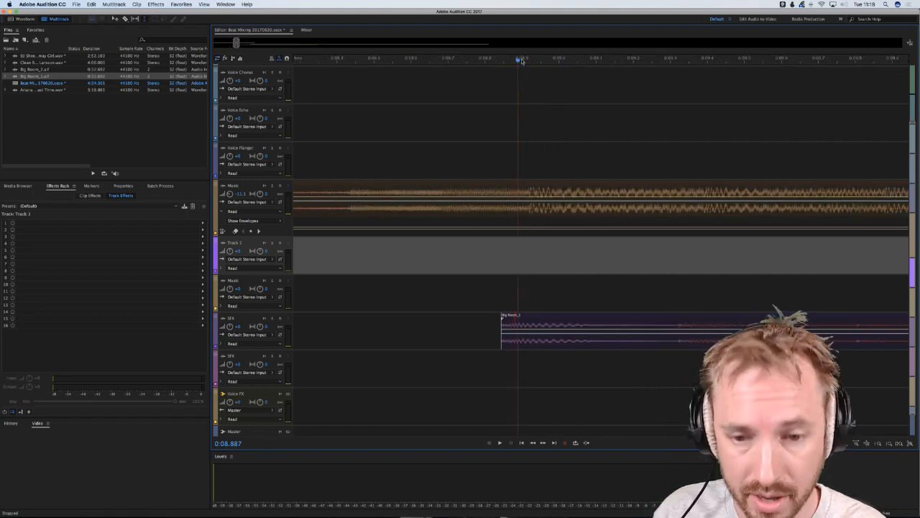
pyautogui.click(529, 176)
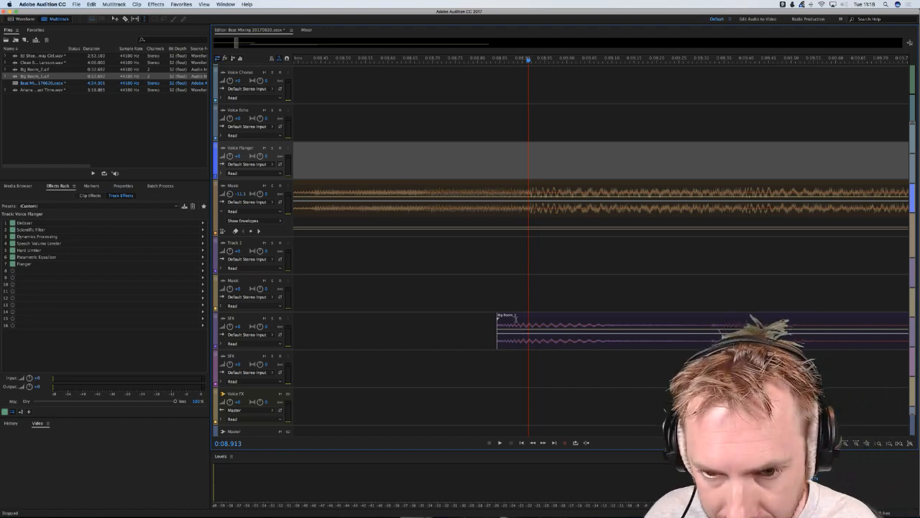
pyautogui.click(525, 282)
pyautogui.moveTo(523, 321); pyautogui.dragTo(557, 329)
# - Play One Last Time with the Big Room_1 beat from about 8.92 seconds up to the Symphony clip
pyautogui.press('space')
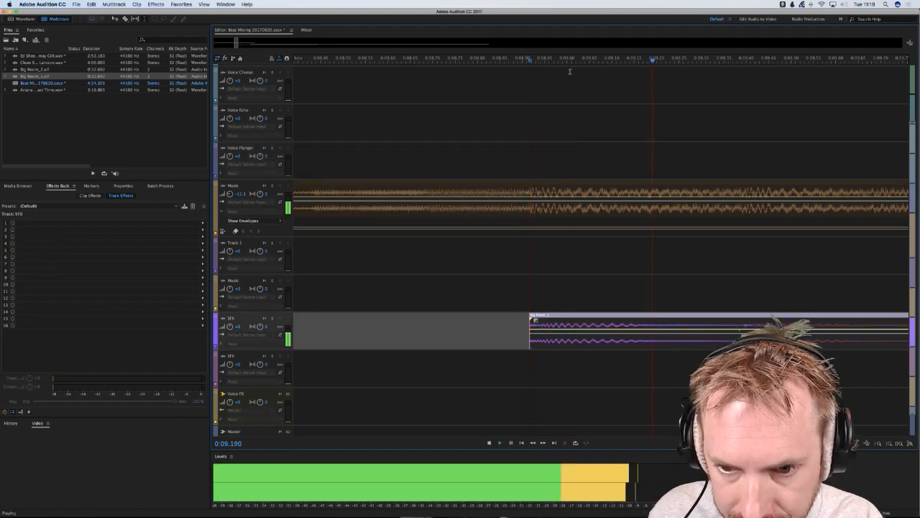
pyautogui.scroll(3, 572, 61)
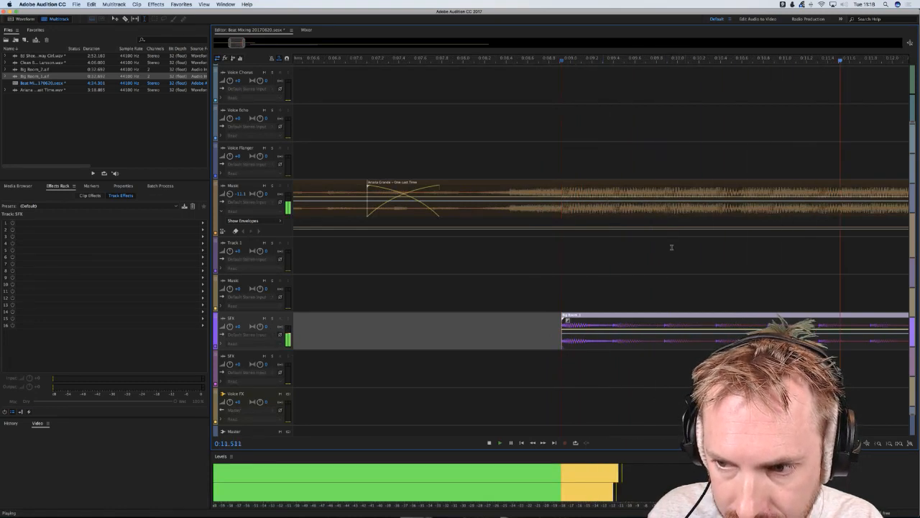
pyautogui.click(588, 60)
pyautogui.scroll(-1, 629, 61)
pyautogui.scroll(-3, 629, 61)
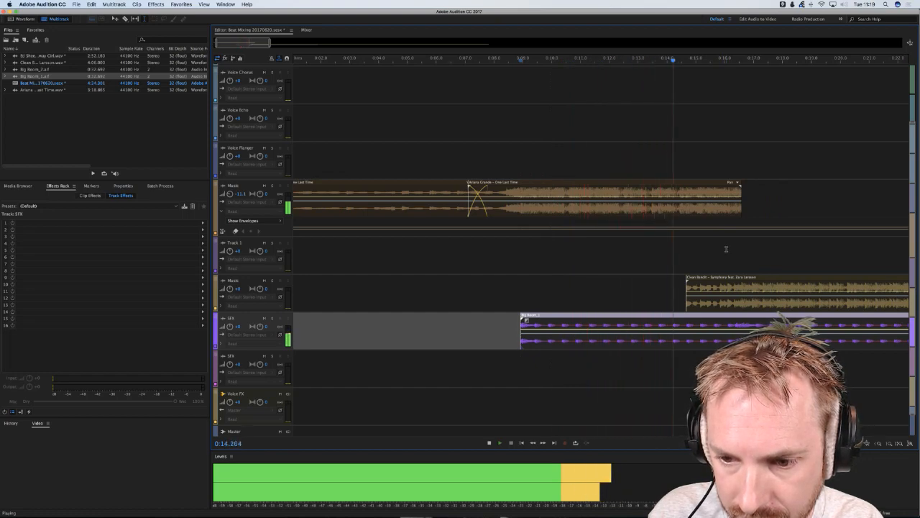
pyautogui.press('space')
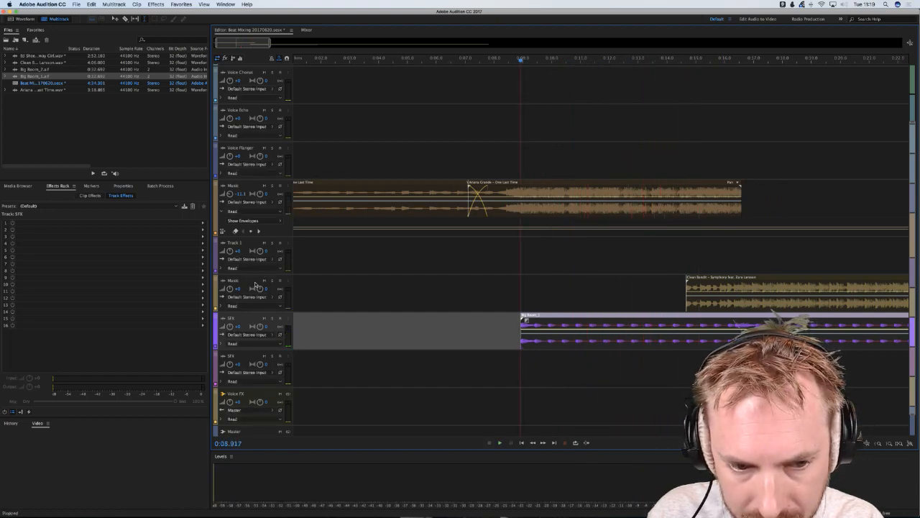
# - Mute the Symphony track and play the end of One Last Time with the Big Room_1 beat
pyautogui.click(255, 285)
pyautogui.click(673, 239)
pyautogui.press('space')
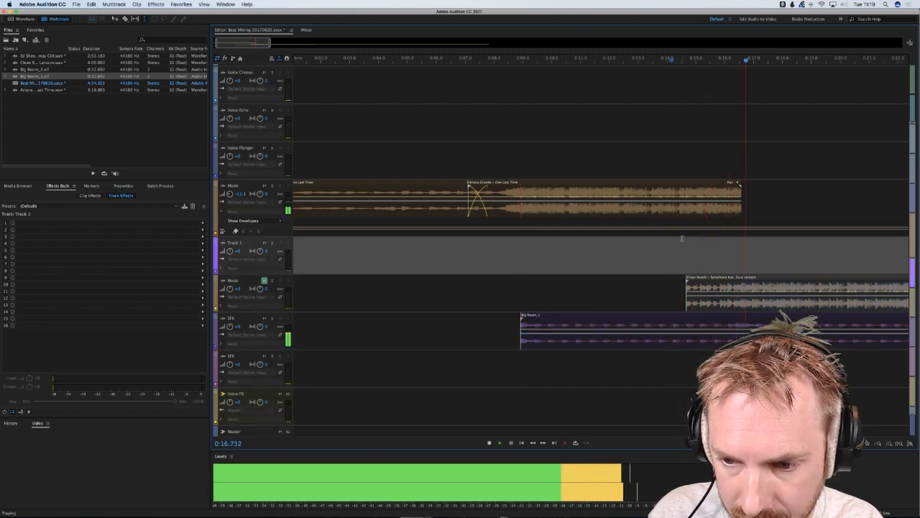
pyautogui.press('space')
# - Replay the mix from 7.950 seconds with Symphony muted, and check the SFX track's volume setting without altering it
pyautogui.click(493, 253)
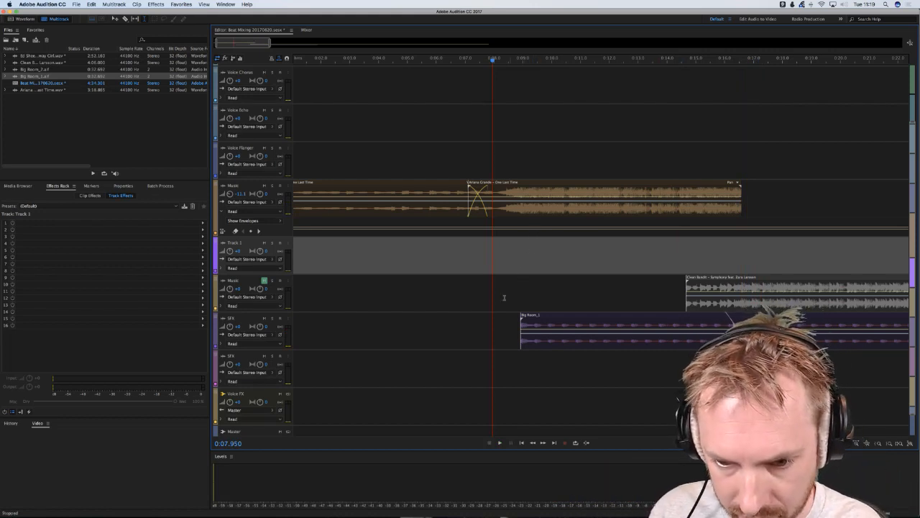
pyautogui.press('space')
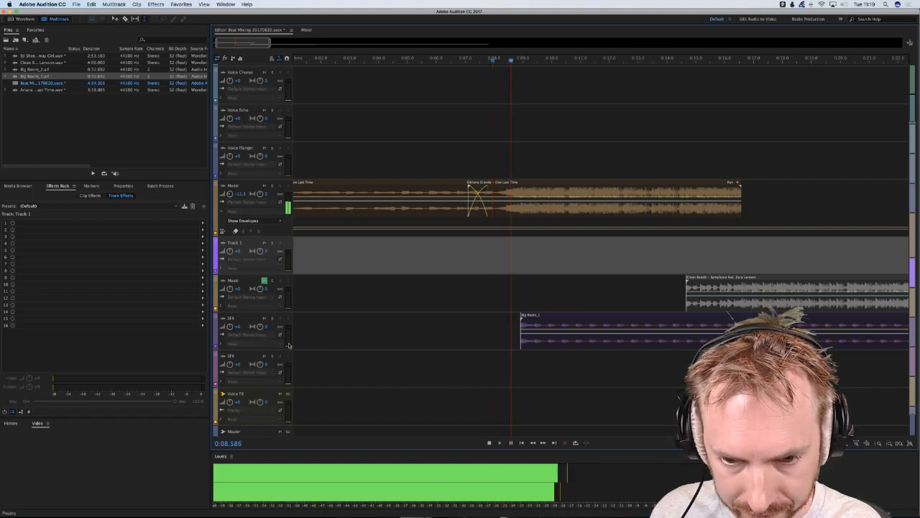
pyautogui.click(230, 322)
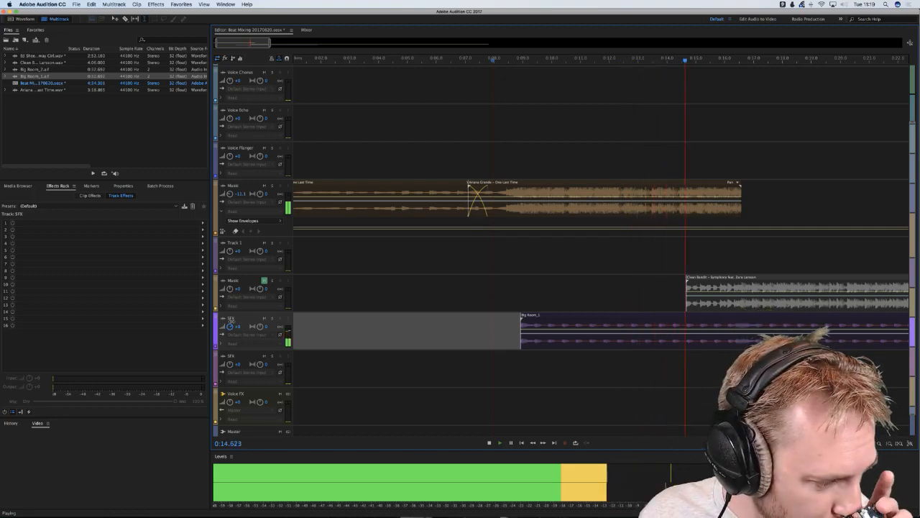
pyautogui.press('space')
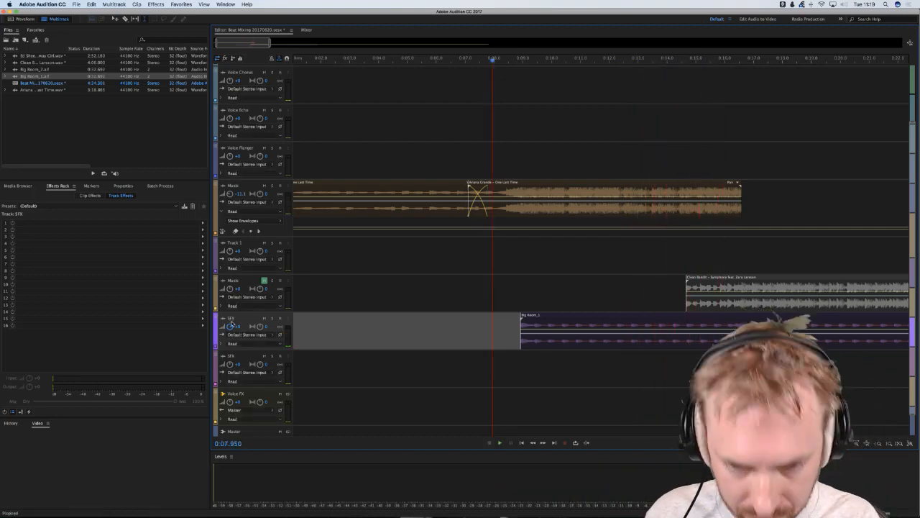
pyautogui.click(238, 326)
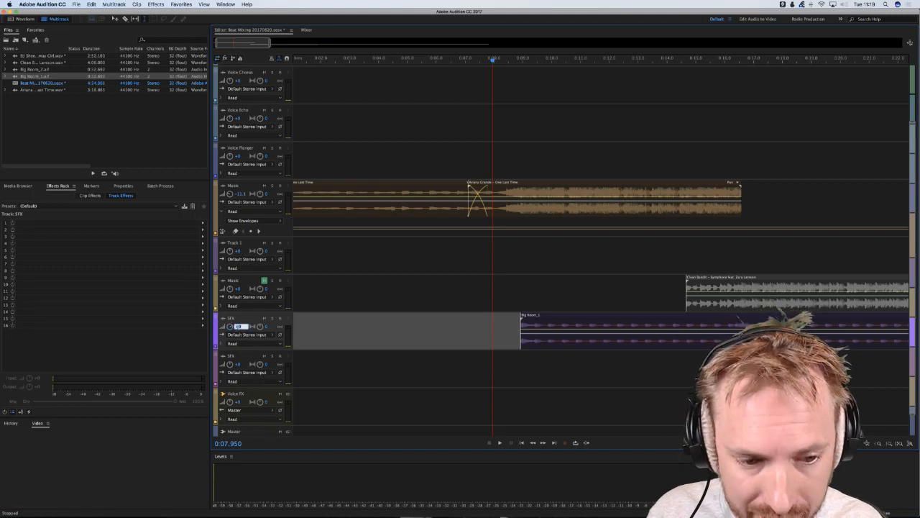
pyautogui.press('Return')
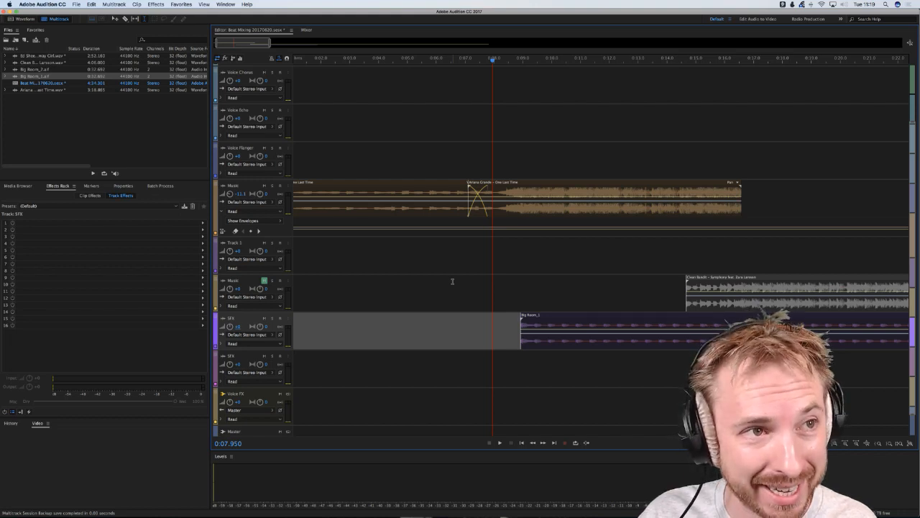
# - Examine how the start of Big Room_1 lines up with One Last Time's waveform around 8.6 to 8.9 seconds
pyautogui.hscroll(-1, 452, 282)
pyautogui.click(500, 281)
pyautogui.click(527, 279)
pyautogui.scroll(6, 537, 62)
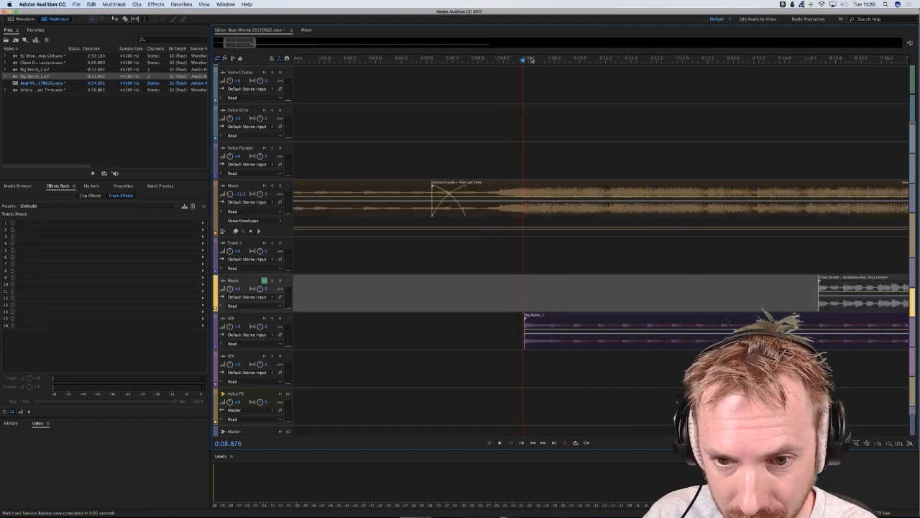
pyautogui.click(515, 271)
pyautogui.click(513, 272)
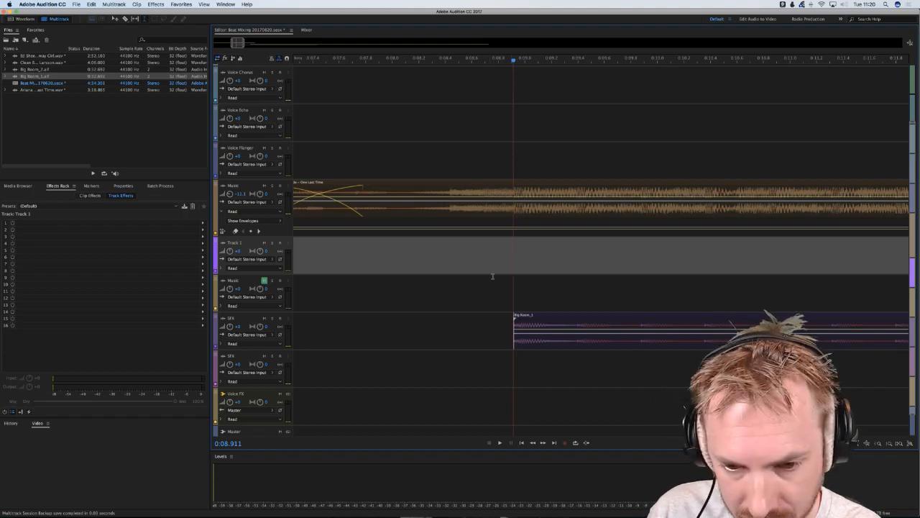
pyautogui.click(487, 278)
pyautogui.scroll(-4, 501, 62)
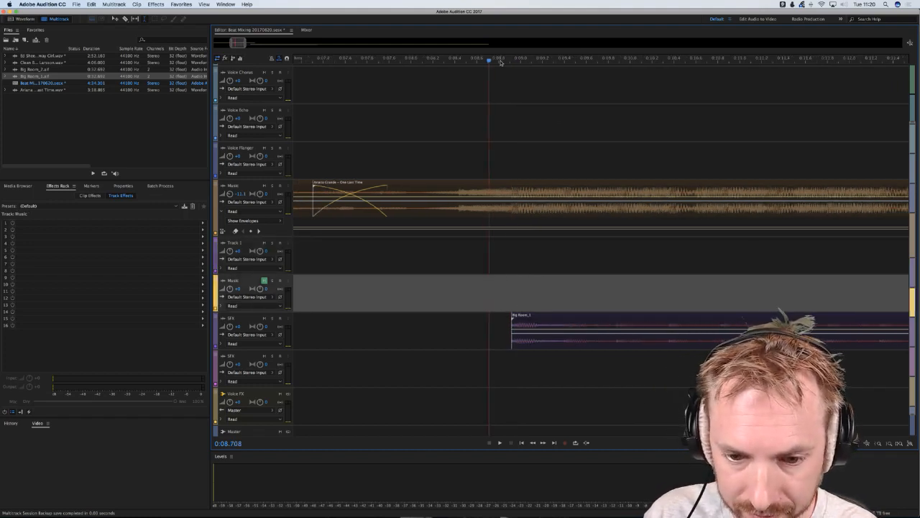
pyautogui.click(487, 339)
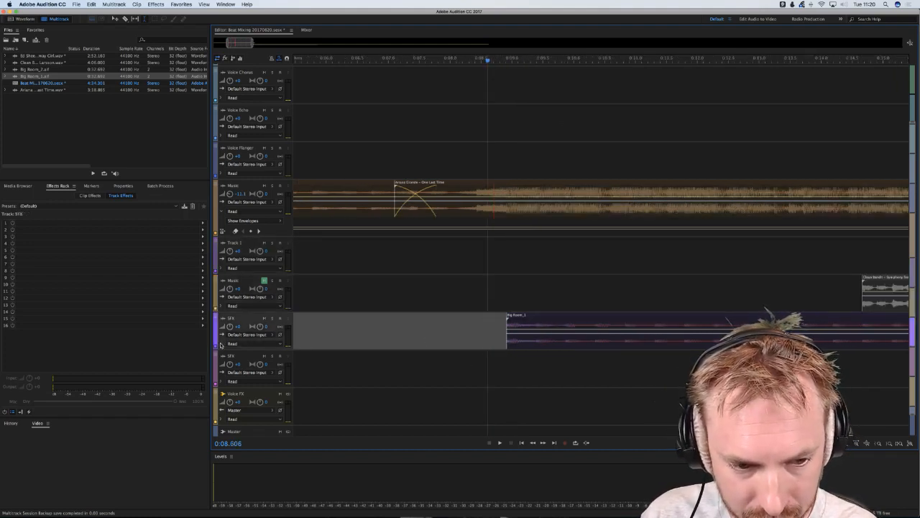
# - Expand the SFX track's automation lane to check its available envelopes, and collapse it again
pyautogui.click(221, 345)
pyautogui.click(280, 352)
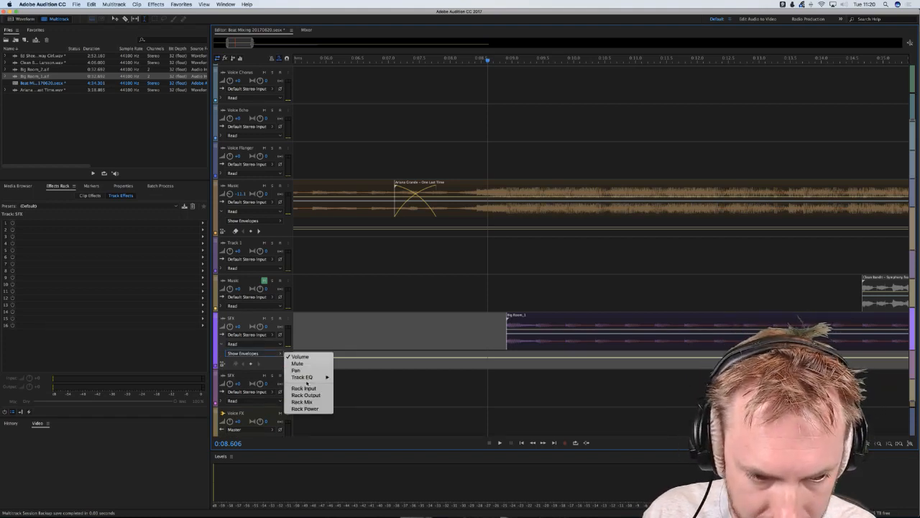
pyautogui.moveTo(309, 378)
pyautogui.click(315, 324)
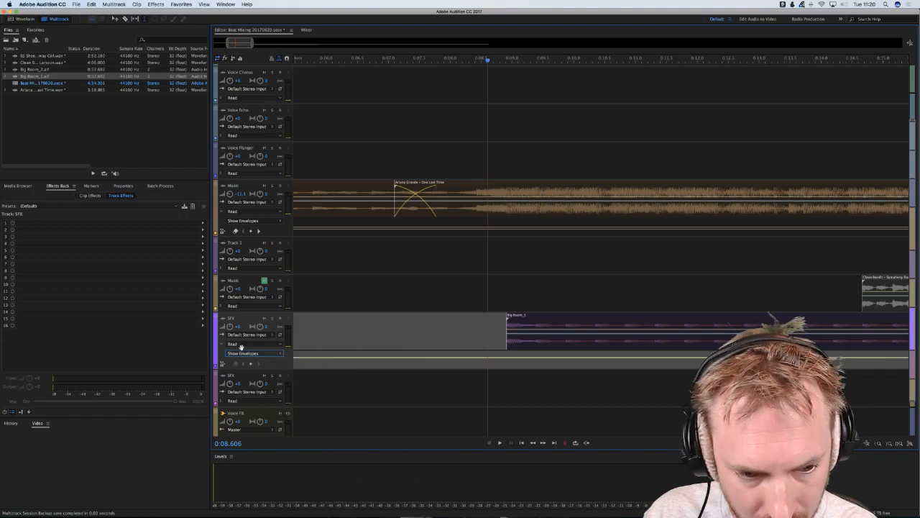
pyautogui.click(221, 344)
# - Solo the SFX track and play the Big Room_1 beat alone from 8.820 seconds
pyautogui.click(501, 329)
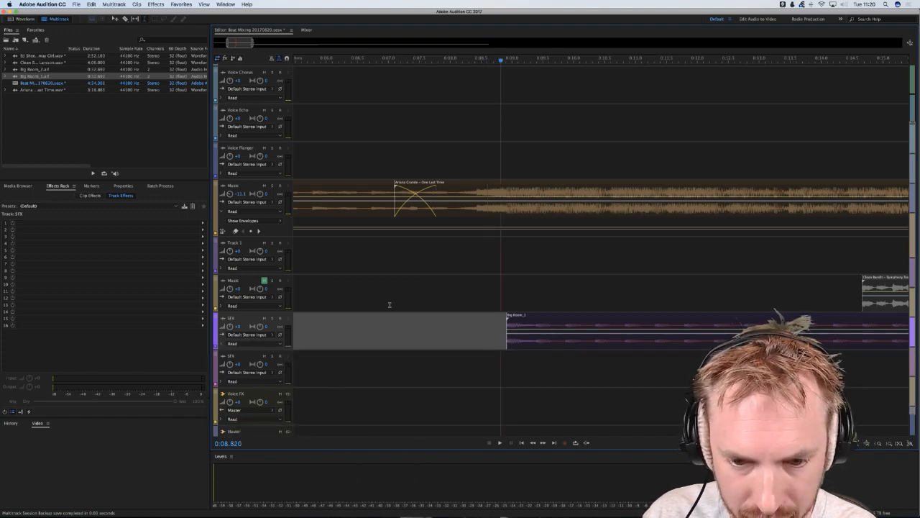
pyautogui.click(272, 318)
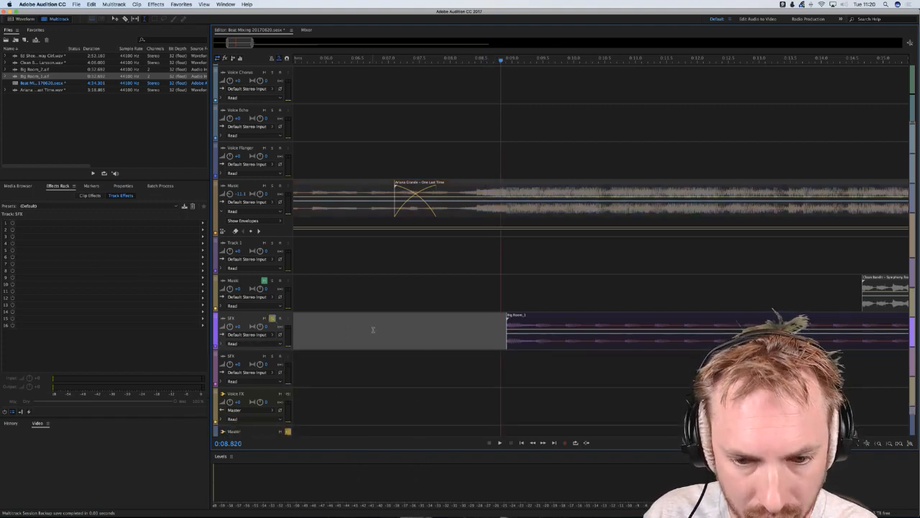
pyautogui.press('space')
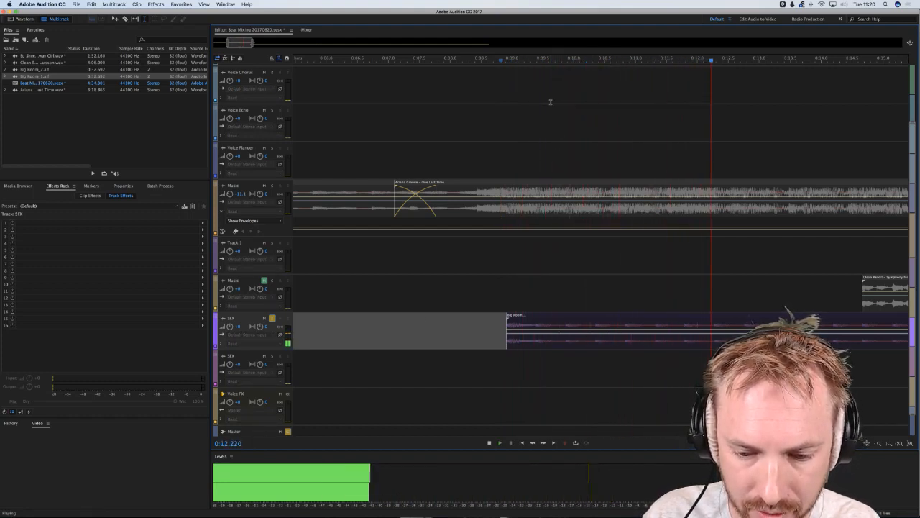
pyautogui.press('space')
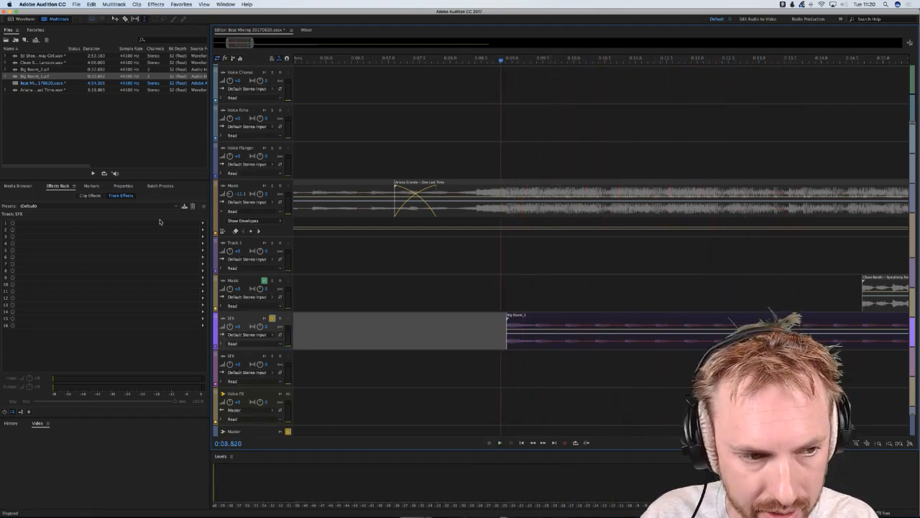
# - Add a Parametric Equalizer to the SFX track's first effect slot and load its (Default) preset
pyautogui.click(203, 224)
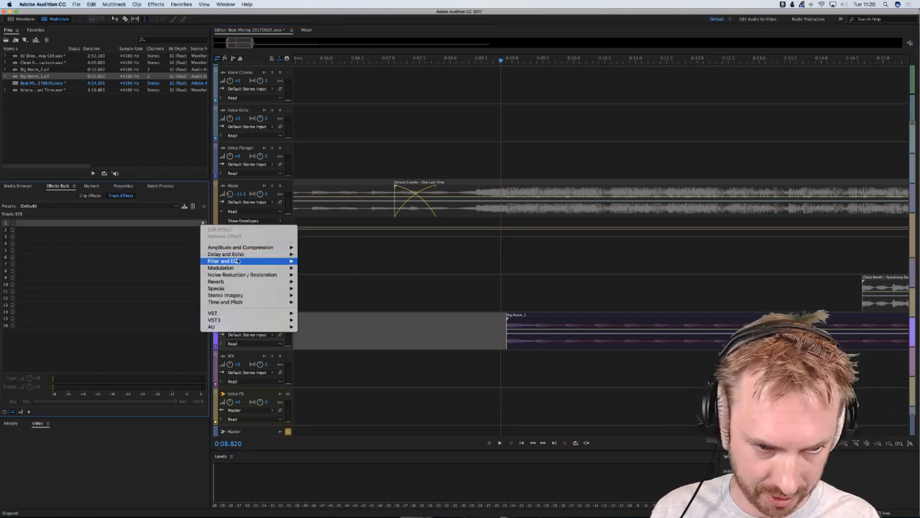
pyautogui.moveTo(284, 261)
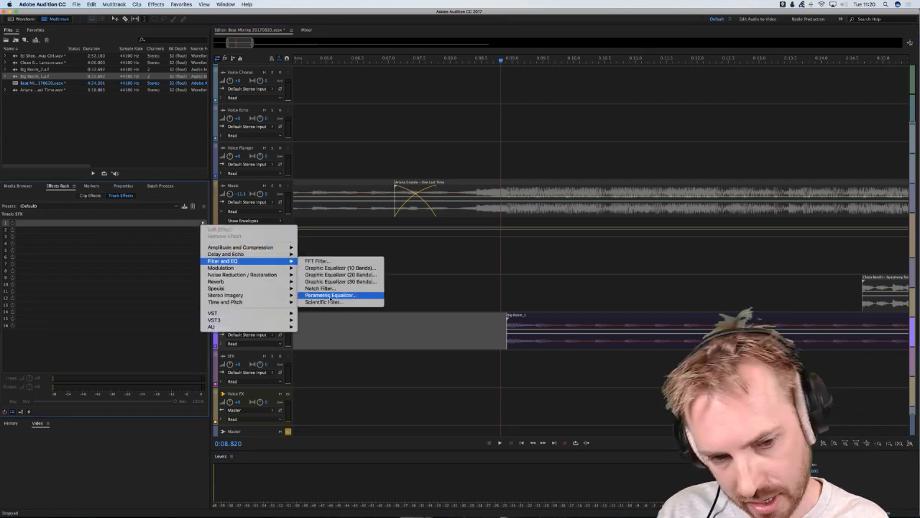
pyautogui.click(328, 296)
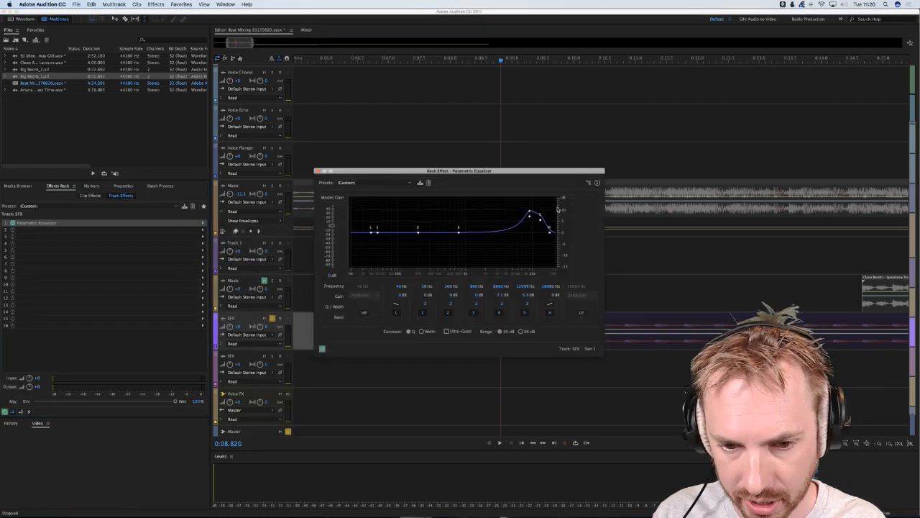
pyautogui.click(376, 184)
pyautogui.click(363, 196)
pyautogui.click(364, 184)
pyautogui.click(363, 189)
# - Play the soloed Big Room_1 beat from 8.820 seconds and examine its frequency spectrum in the equalizer
pyautogui.press('space')
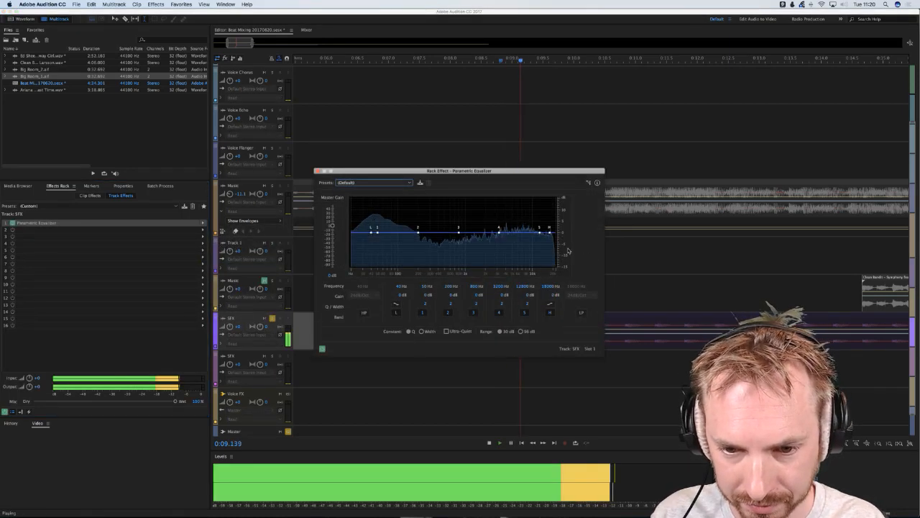
pyautogui.press('space')
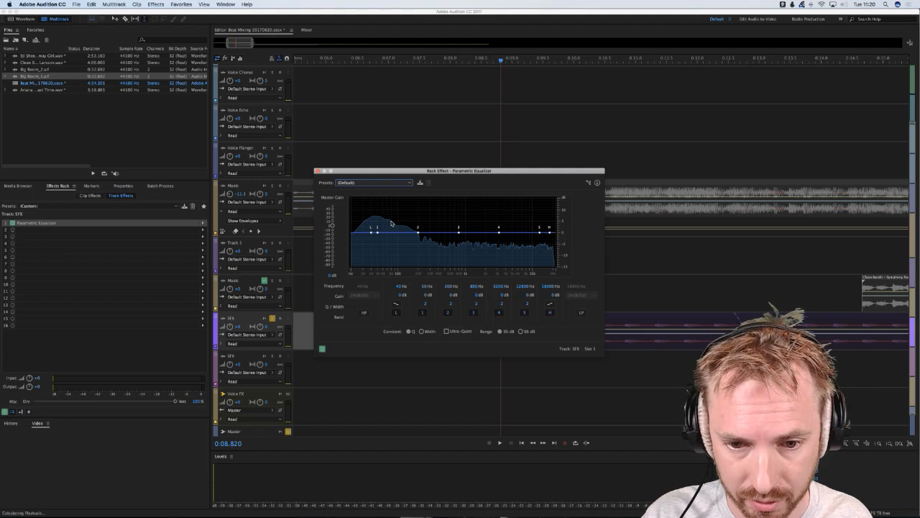
pyautogui.press('space')
pyautogui.press('space')
pyautogui.press('space')
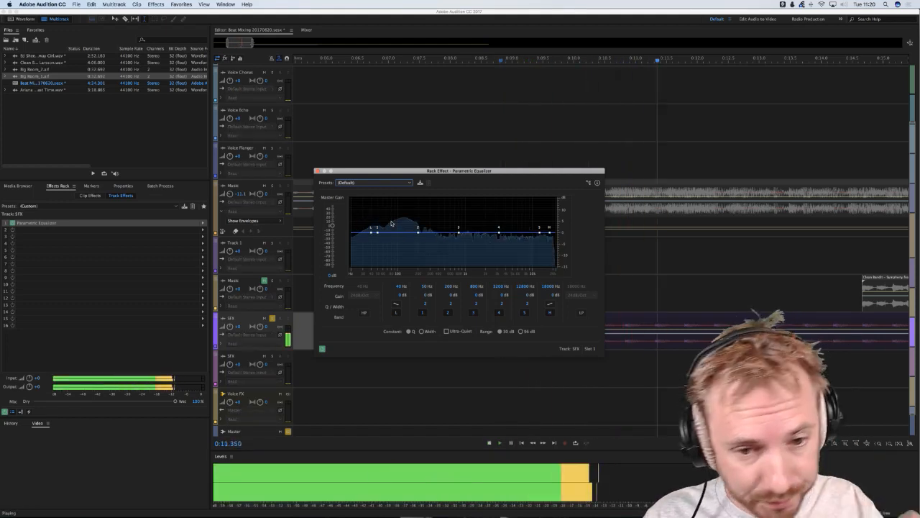
pyautogui.press('space')
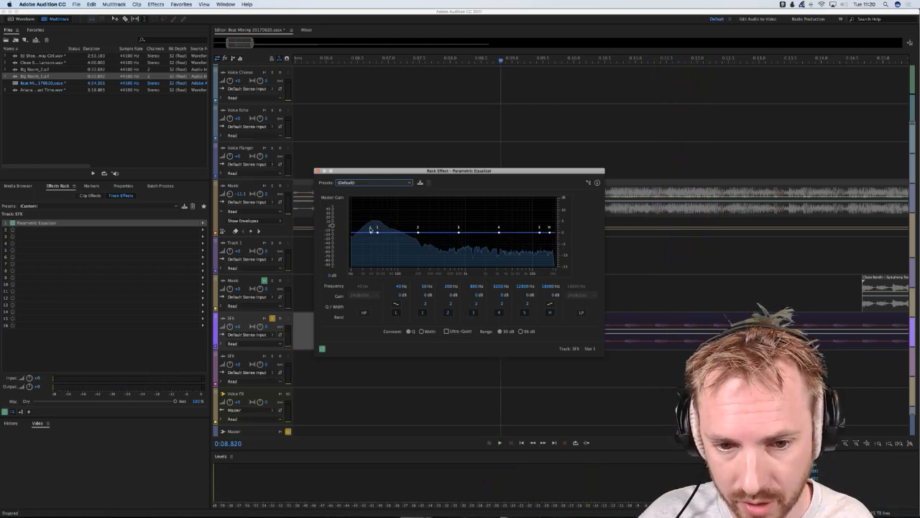
# - Boost equalizer band 1 by about 5.2 dB at 47 Hz and audition the soloed beat
pyautogui.moveTo(383, 234); pyautogui.dragTo(377, 222)
pyautogui.press('space')
pyautogui.press('space')
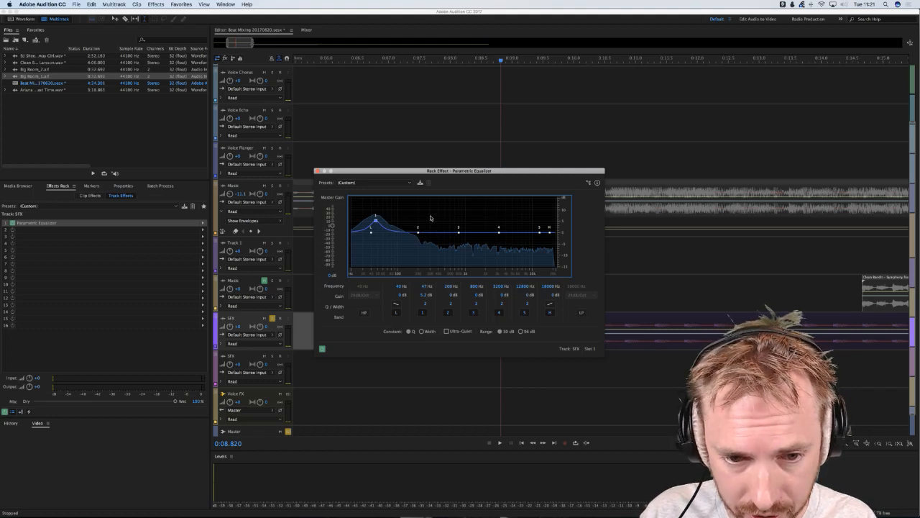
pyautogui.press('space')
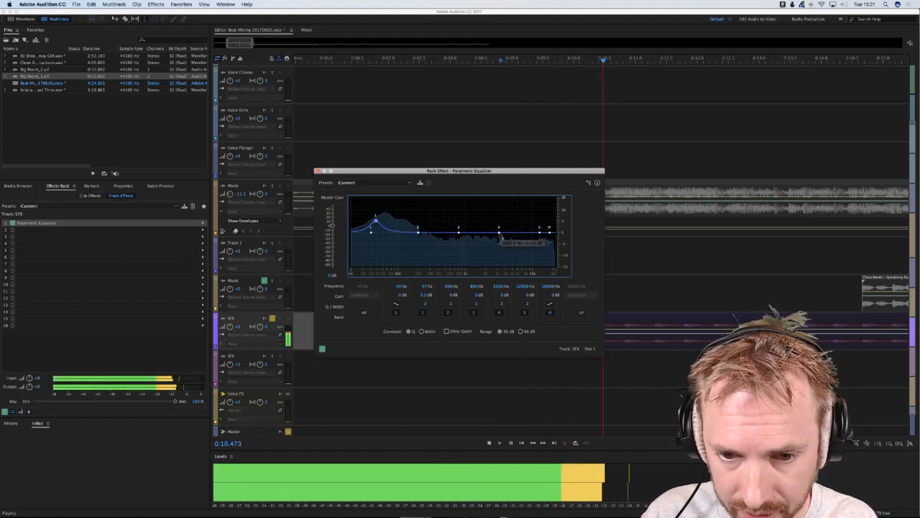
pyautogui.press('space')
# - Sweep equalizer band 4 while looping Big Room_1's opening from 8.910 seconds, and leave it at about -10.1 dB near 5705 Hz
pyautogui.moveTo(499, 231); pyautogui.dragTo(509, 232)
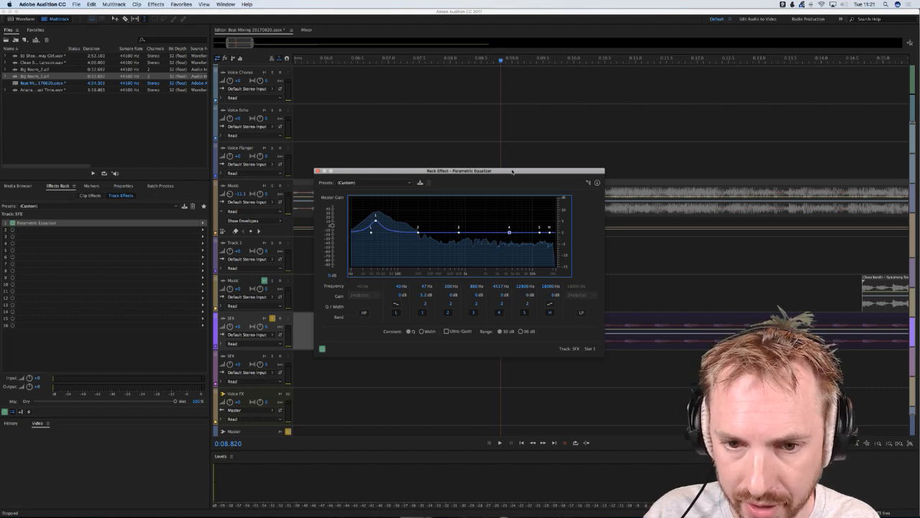
pyautogui.moveTo(512, 172); pyautogui.dragTo(758, 177)
pyautogui.moveTo(508, 284)
pyautogui.mouseDown()
pyautogui.moveTo(532, 282)
pyautogui.moveTo(506, 286)
pyautogui.mouseUp()
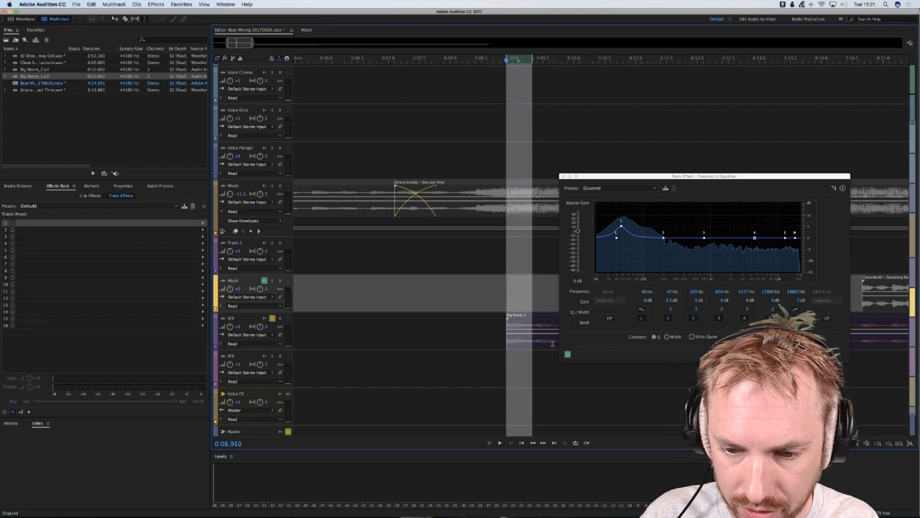
pyautogui.press('space')
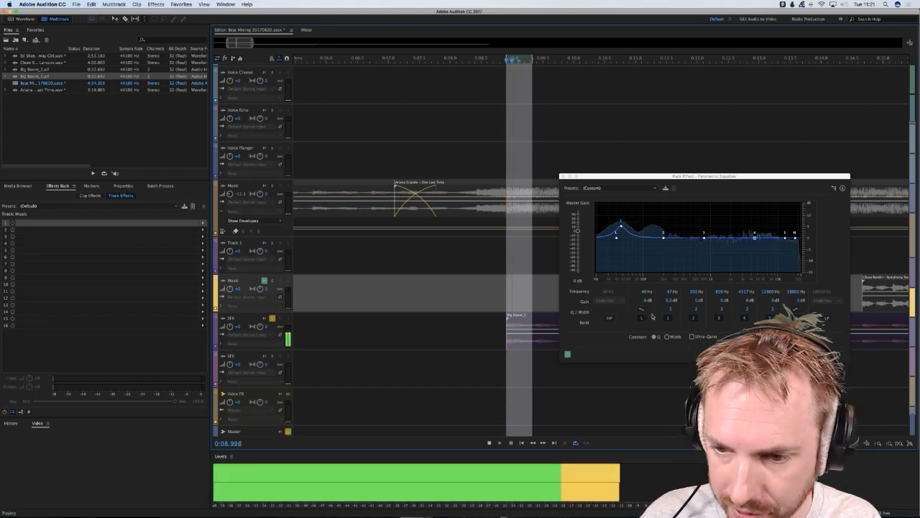
pyautogui.click(755, 238)
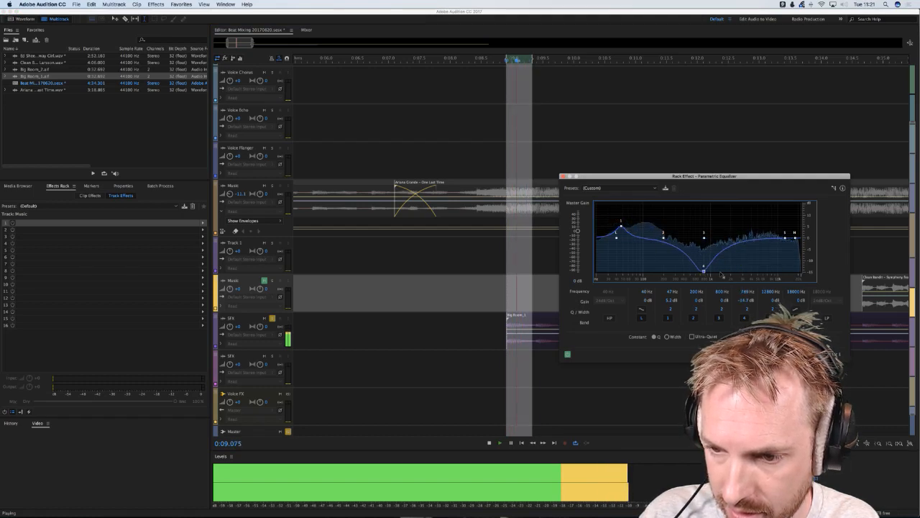
pyautogui.moveTo(734, 277); pyautogui.dragTo(668, 278)
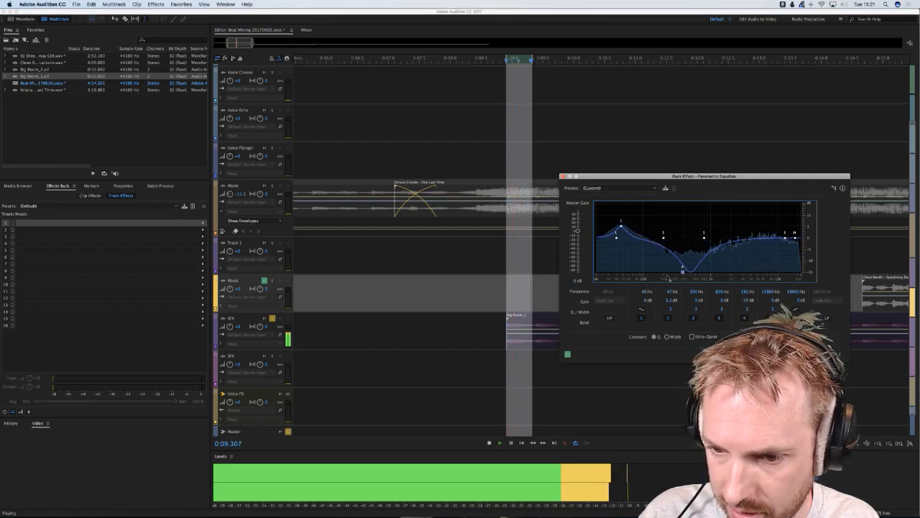
pyautogui.moveTo(777, 273); pyautogui.dragTo(767, 274)
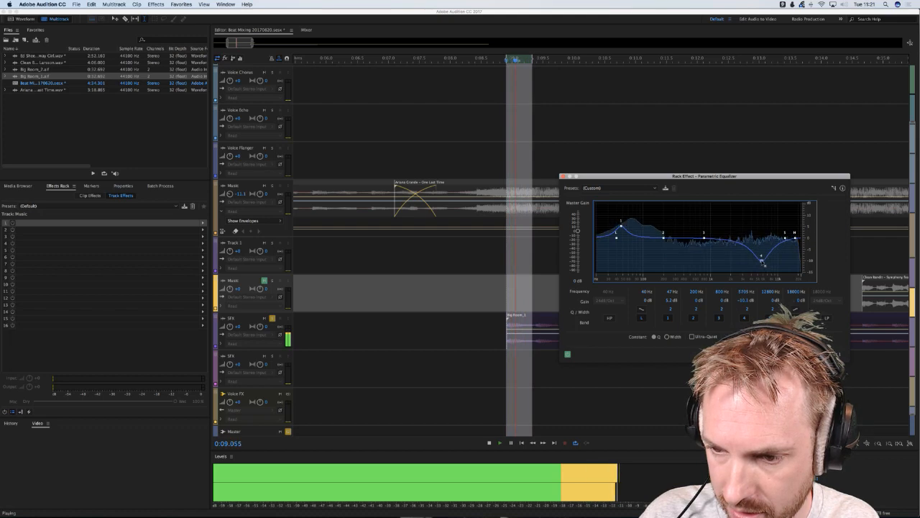
pyautogui.press('space')
# - Play the equalized beat briefly from 8.479 seconds and close the equalizer window
pyautogui.click(479, 268)
pyautogui.press('space')
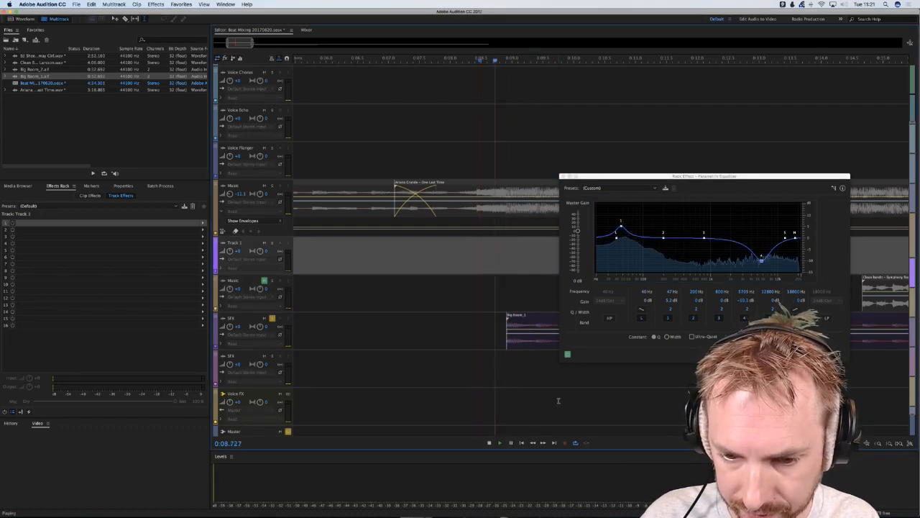
pyautogui.press('space')
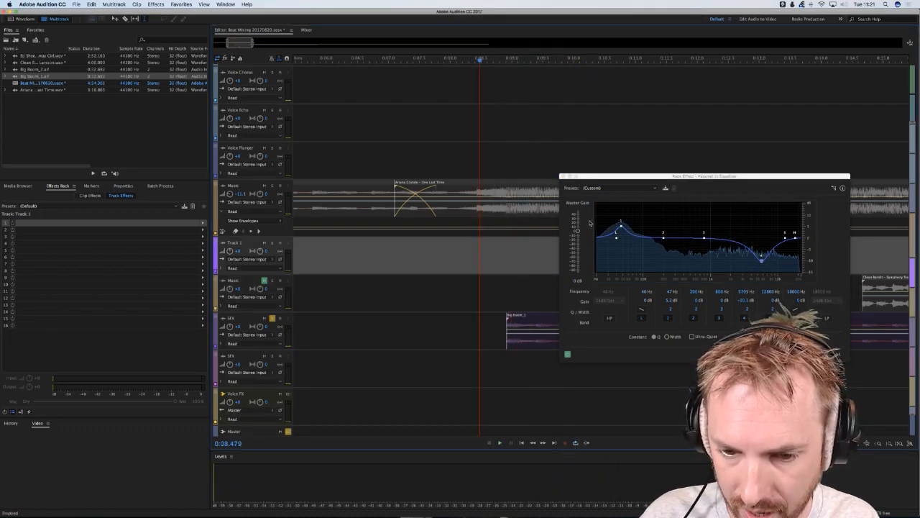
pyautogui.click(563, 176)
# - Unsolo the SFX track and play One Last Time together with the beat from 8.626 seconds
pyautogui.click(425, 308)
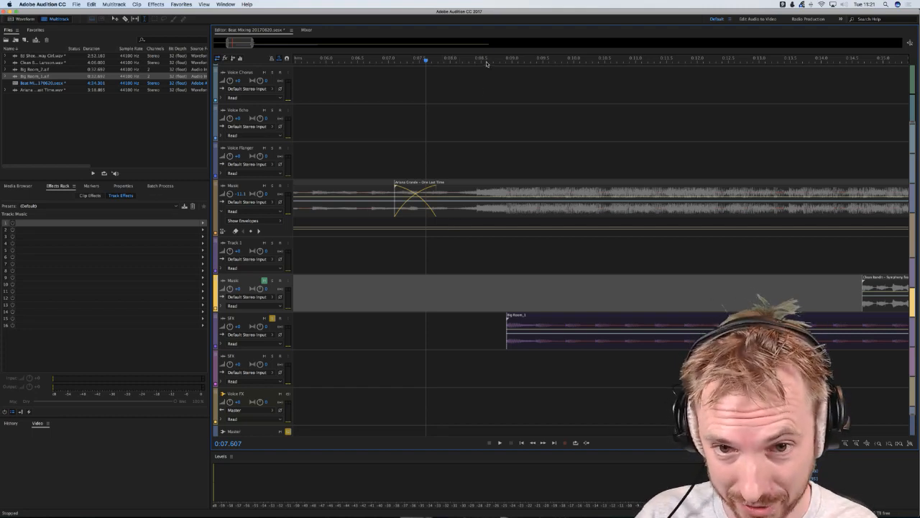
pyautogui.scroll(-2, 486, 63)
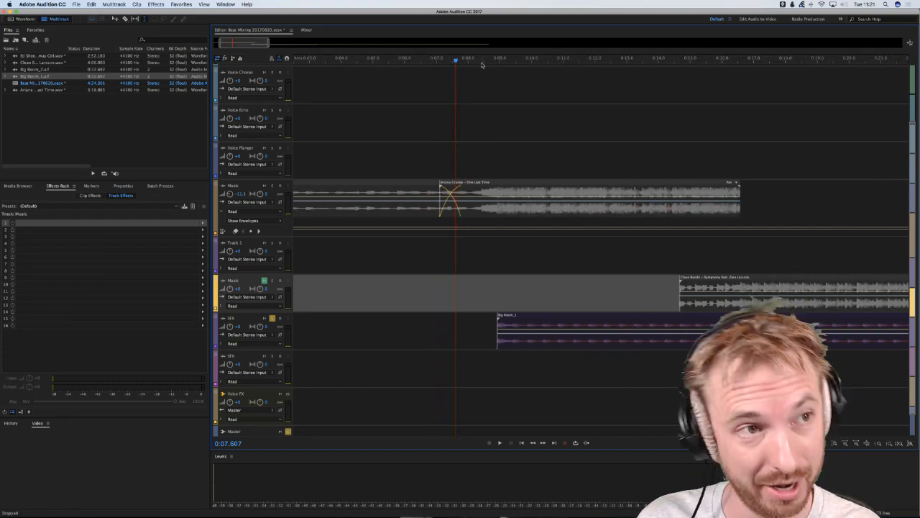
pyautogui.click(473, 115)
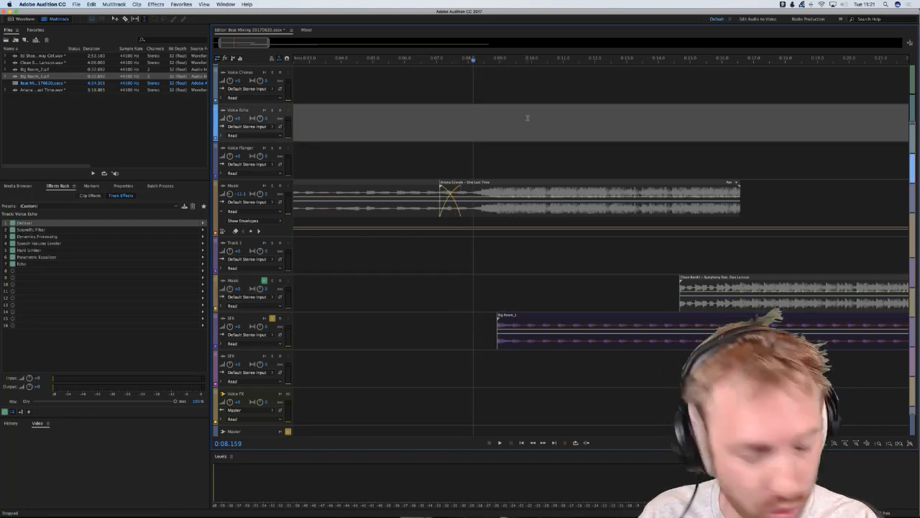
pyautogui.hscroll(2, 493, 121)
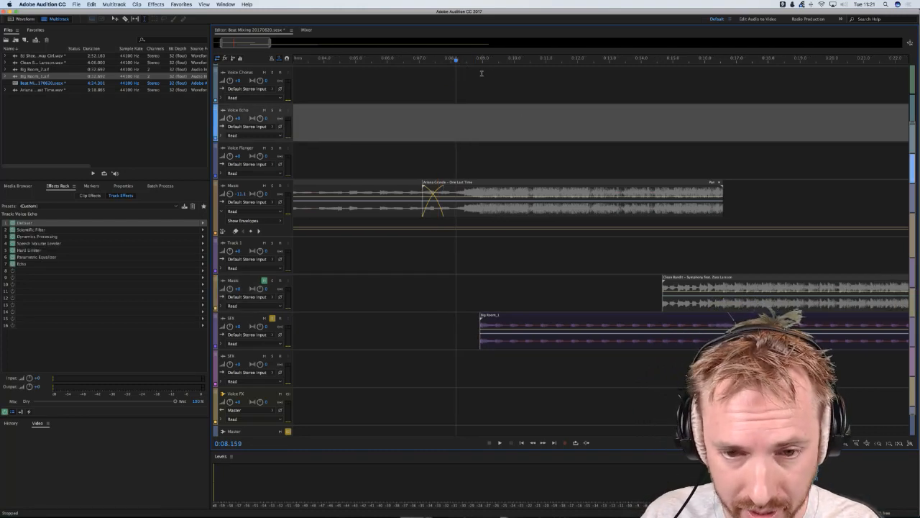
pyautogui.scroll(-3, 474, 61)
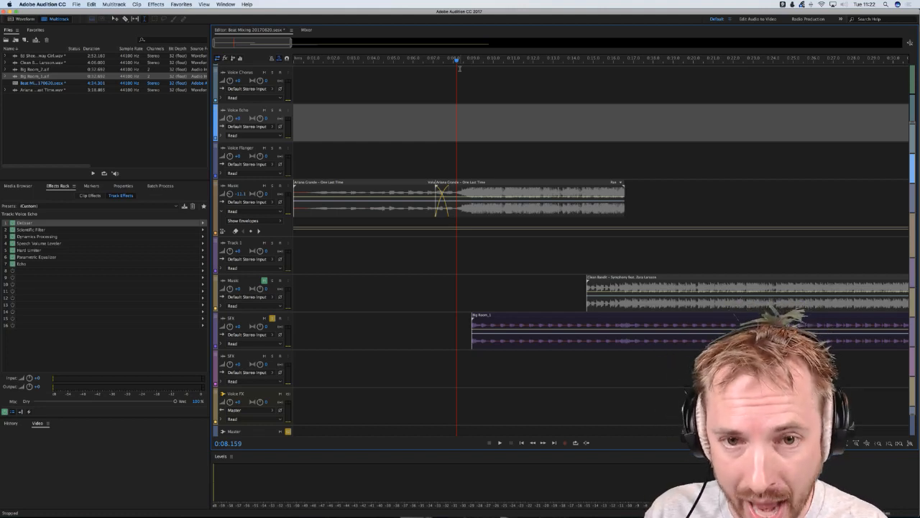
pyautogui.click(460, 131)
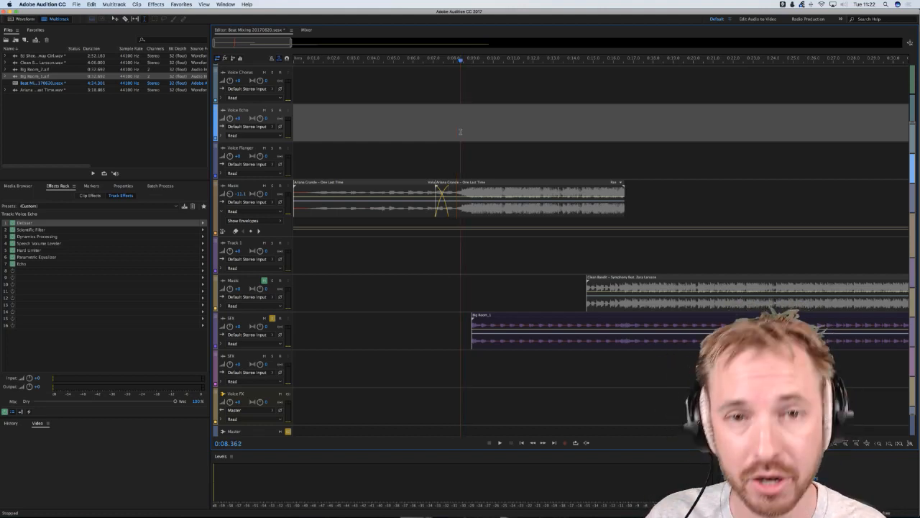
pyautogui.click(468, 127)
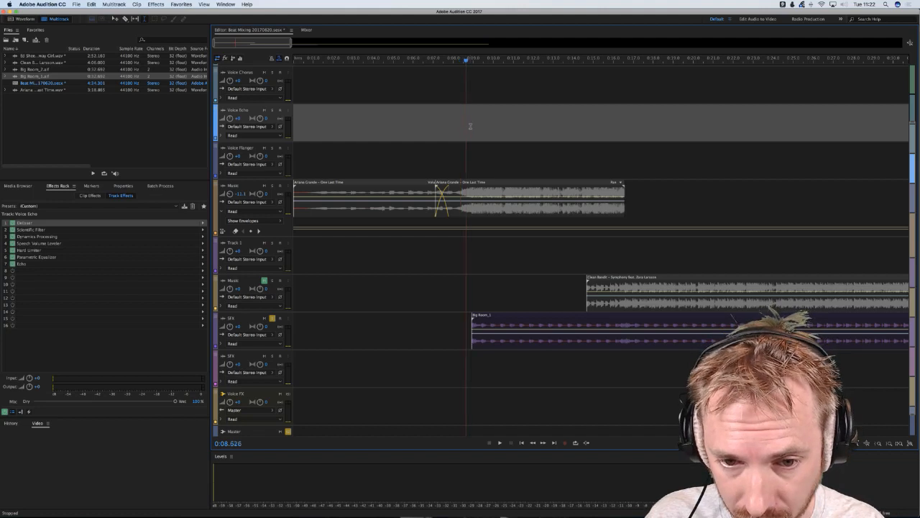
pyautogui.click(268, 316)
pyautogui.press('space')
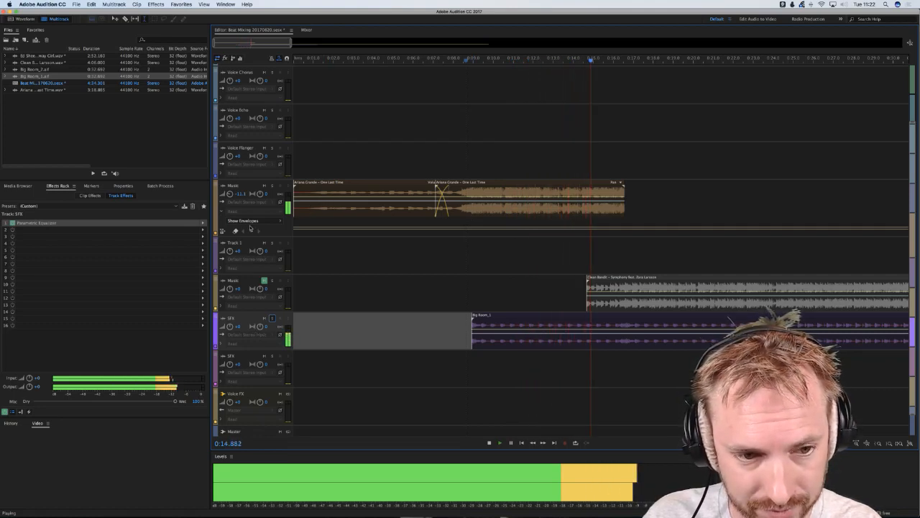
pyautogui.press('space')
# - Set One Last Time's Music track volume to -5.7 dB and the SFX track volume to -3 dB, auditioning the balance
pyautogui.click(229, 194)
pyautogui.press('space')
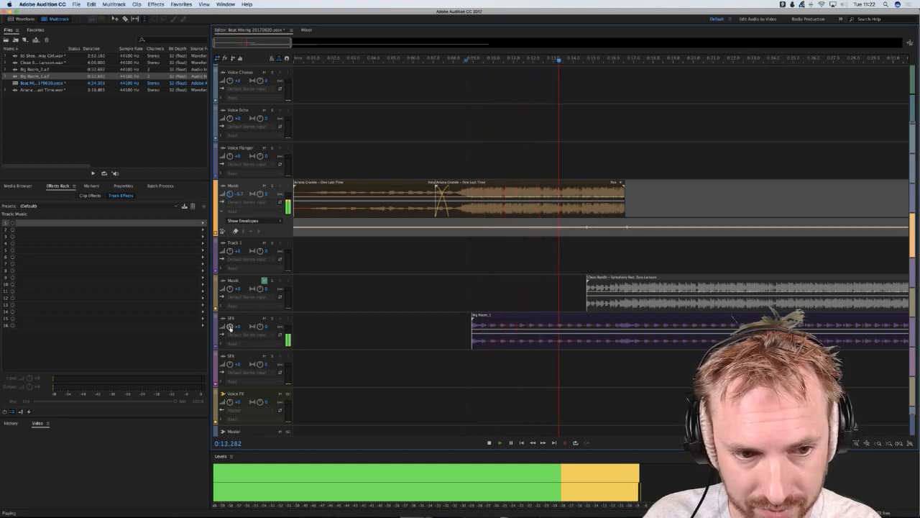
pyautogui.press('space')
pyautogui.moveTo(230, 327); pyautogui.dragTo(230, 331)
pyautogui.press('space')
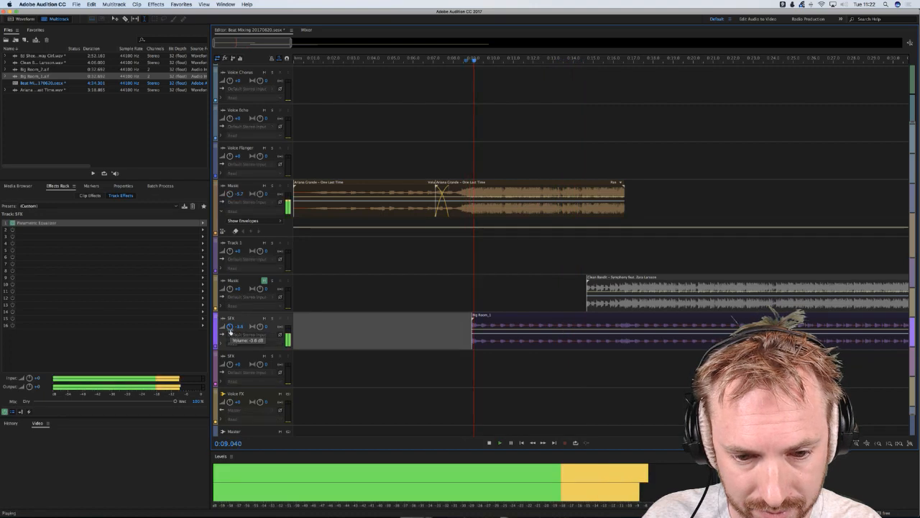
pyautogui.press('space')
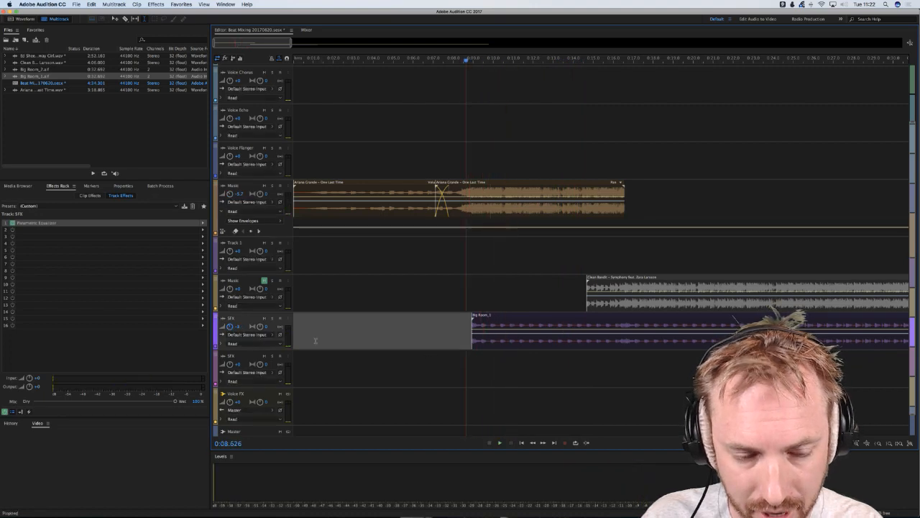
# - Lower band 1 of the SFX track's Parametric Equalizer to about -0.6 dB, audition it, and close the equalizer
pyautogui.doubleClick(43, 223)
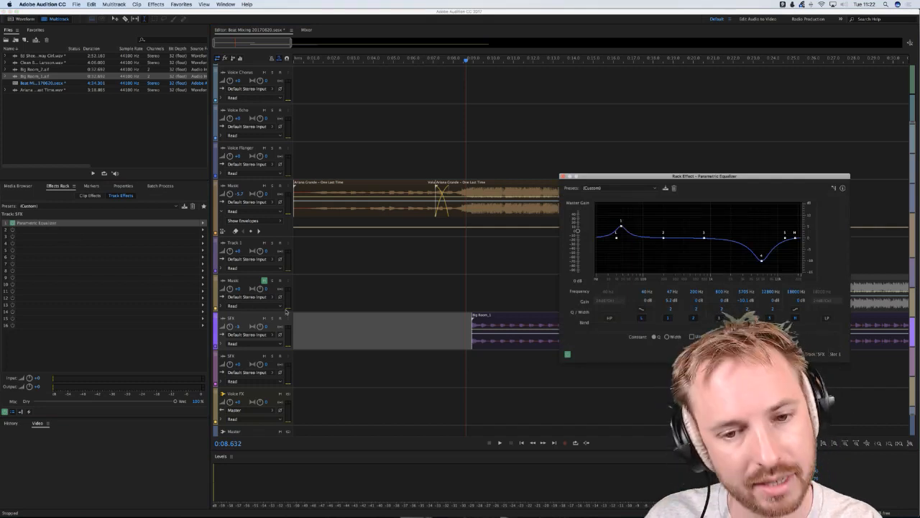
pyautogui.moveTo(615, 233)
pyautogui.mouseDown()
pyautogui.moveTo(625, 234)
pyautogui.moveTo(623, 244)
pyautogui.mouseUp()
pyautogui.press('space')
pyautogui.press('space')
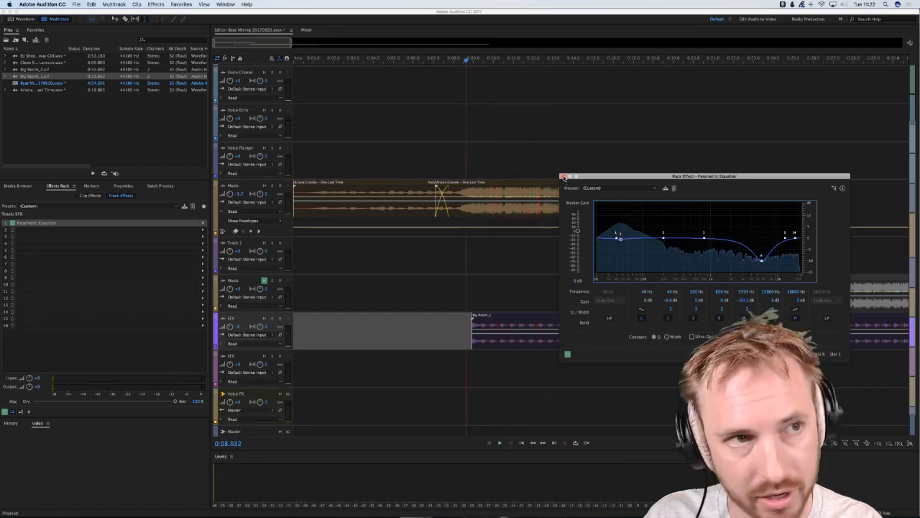
pyautogui.click(563, 176)
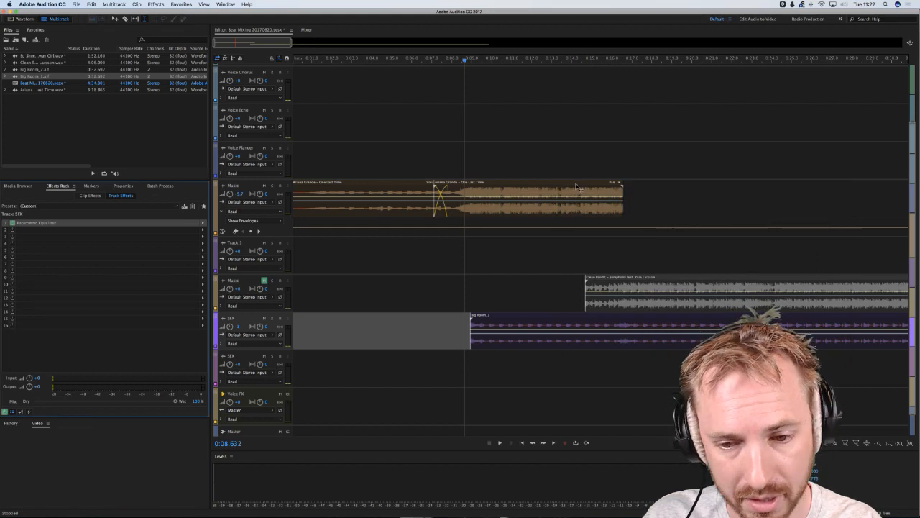
# - Play the mix from just before the start of the muted Symphony clip
pyautogui.hscroll(2, 569, 199)
pyautogui.click(543, 266)
pyautogui.press('space')
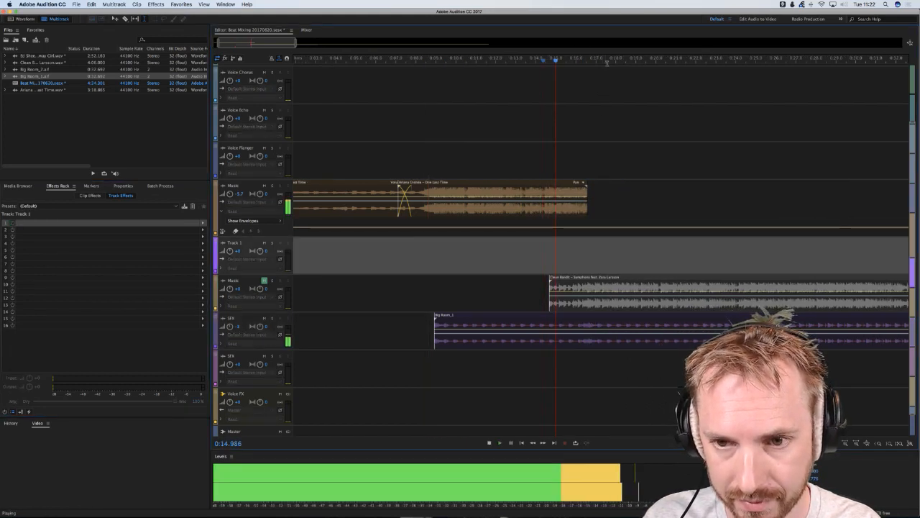
pyautogui.press('space')
# - Unmute and solo the Symphony track, and play it from the end of the One Last Time clip at 16.584 seconds
pyautogui.scroll(5, 601, 60)
pyautogui.click(549, 261)
pyautogui.hscroll(2, 583, 269)
pyautogui.click(433, 267)
pyautogui.hscroll(2, 515, 291)
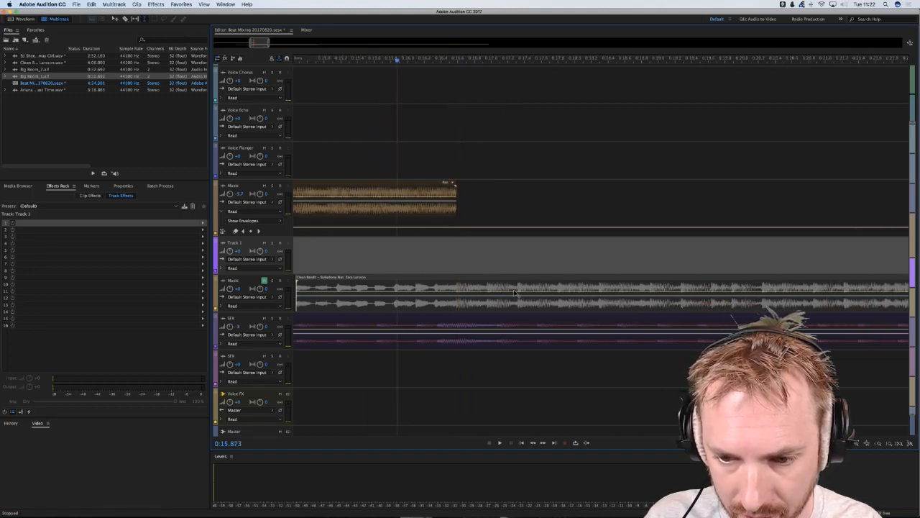
pyautogui.scroll(1, 515, 291)
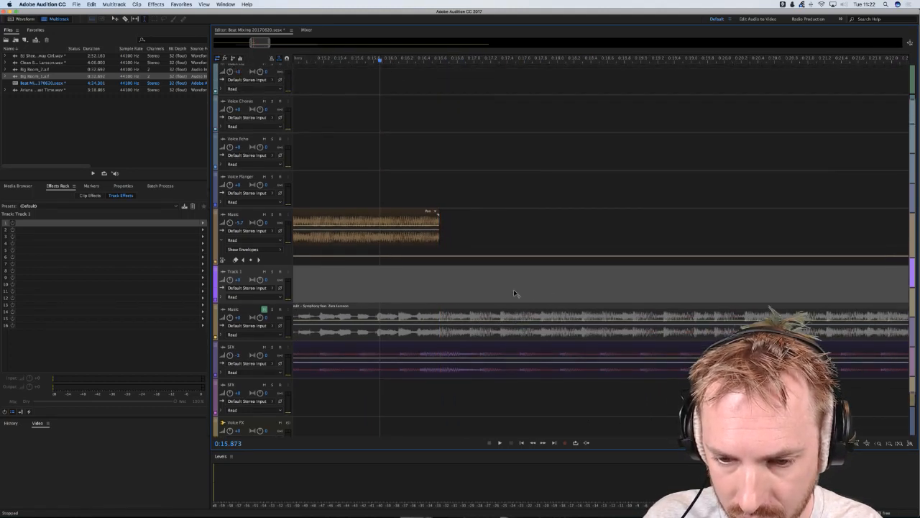
pyautogui.hscroll(1, 513, 289)
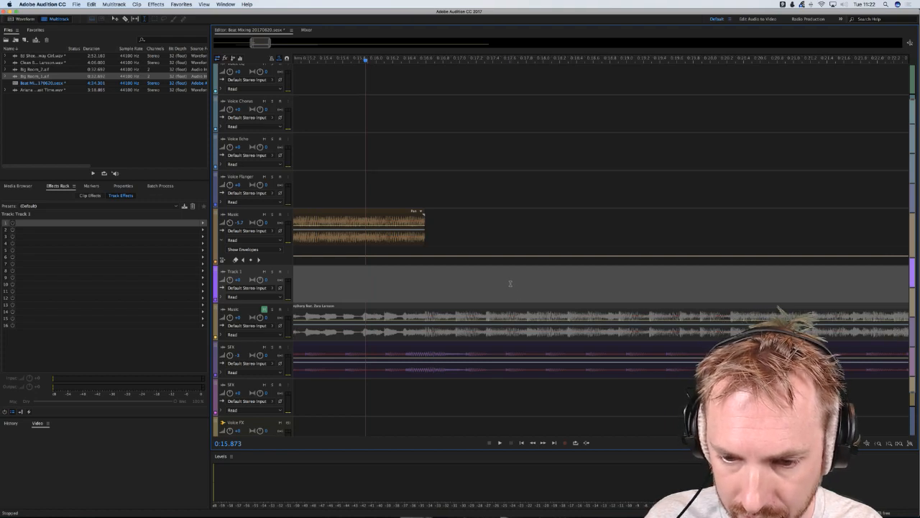
pyautogui.click(424, 294)
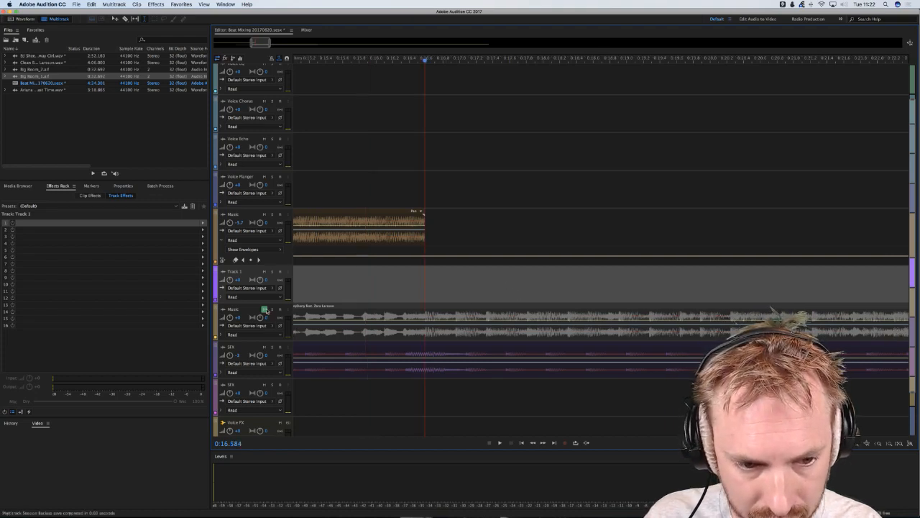
pyautogui.click(271, 309)
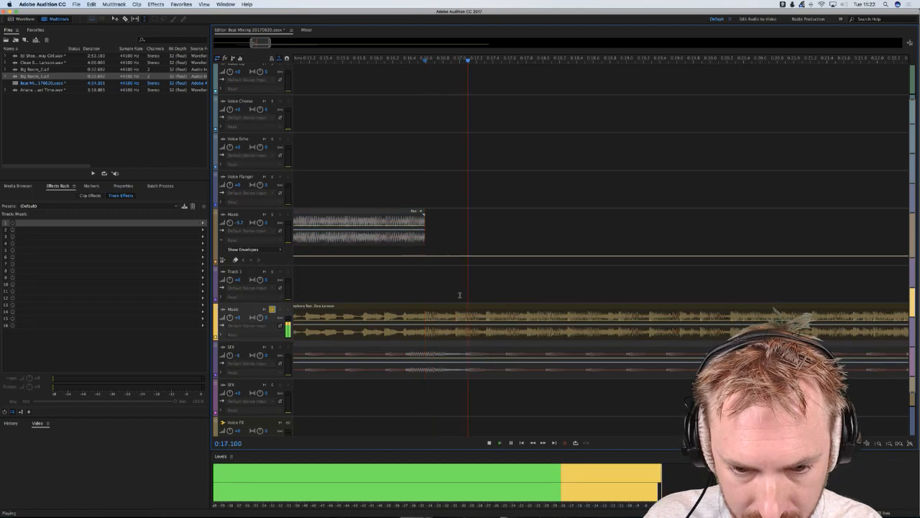
pyautogui.press('space')
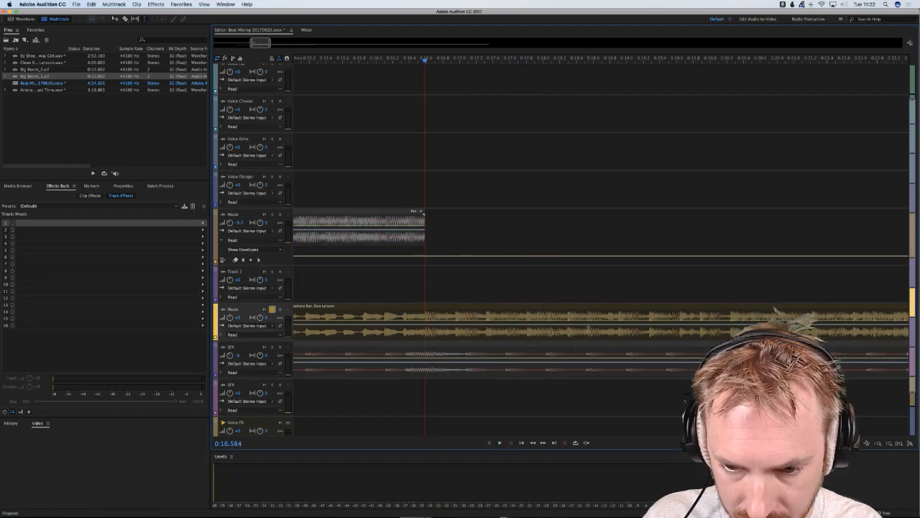
# - Play the soloed Symphony clip from about 18.537 seconds to locate a beat
pyautogui.click(589, 317)
pyautogui.press('space')
pyautogui.press('space')
pyautogui.press('space')
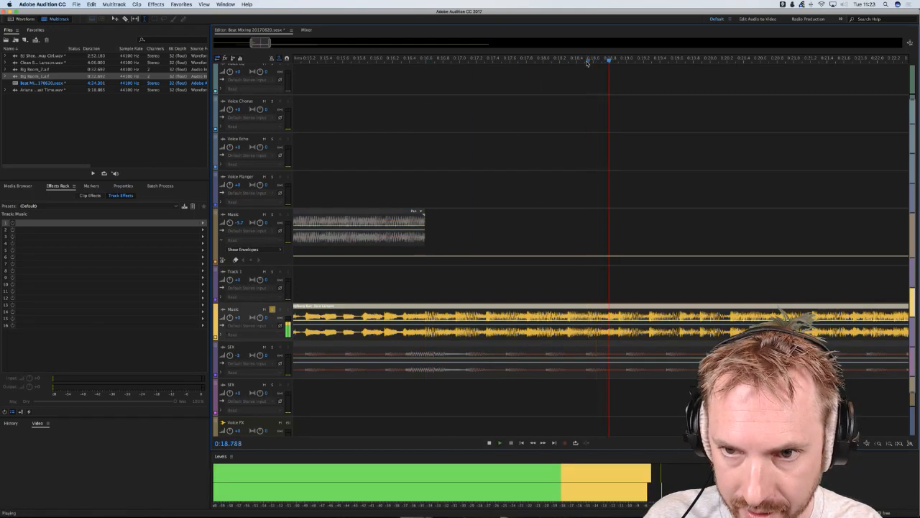
pyautogui.press('space')
# - Compare beat onsets by placing the playhead on Symphony's beat at 18.539 seconds and on the Big Room_1 beat at 18.516 seconds
pyautogui.scroll(8, 588, 59)
pyautogui.scroll(6, 588, 59)
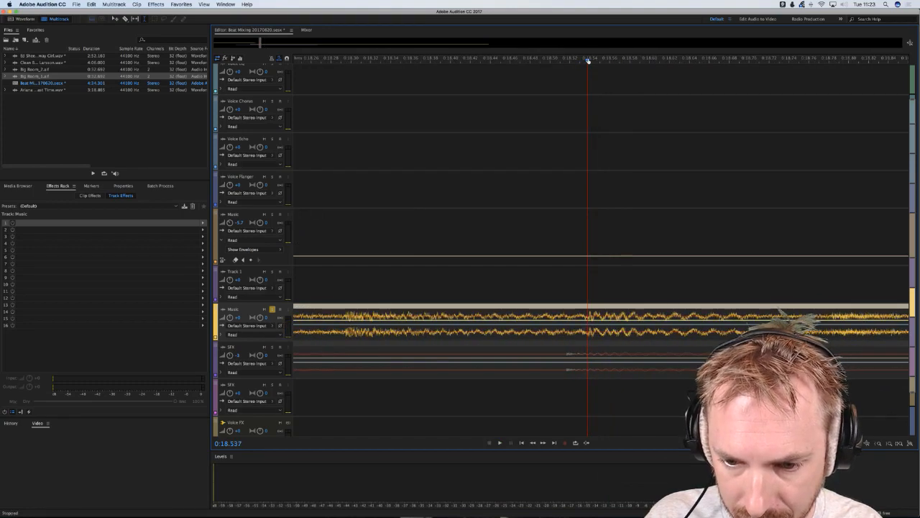
pyautogui.scroll(2, 588, 59)
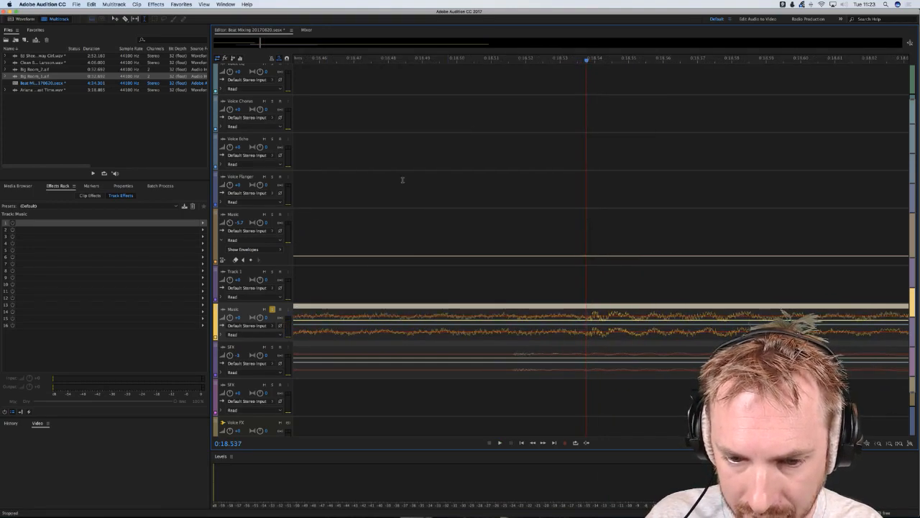
pyautogui.scroll(6, 288, 313)
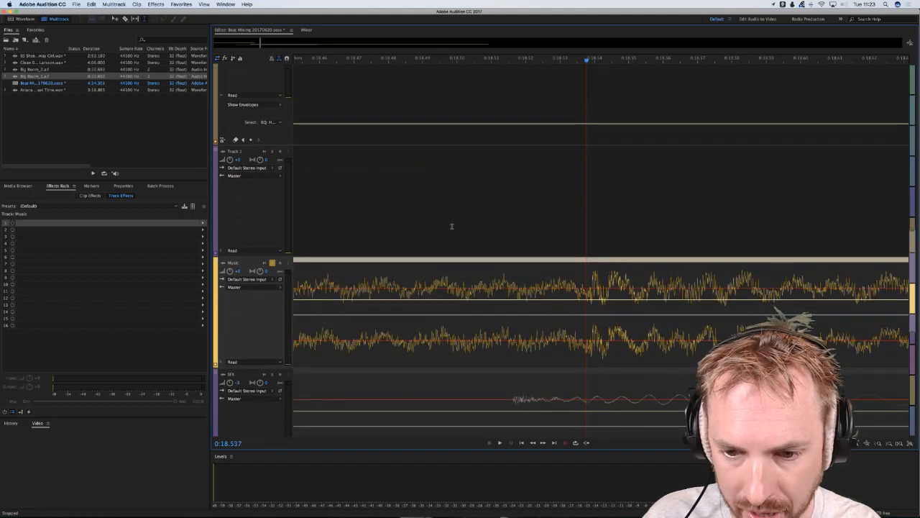
pyautogui.scroll(4, 452, 226)
pyautogui.scroll(-1, 452, 225)
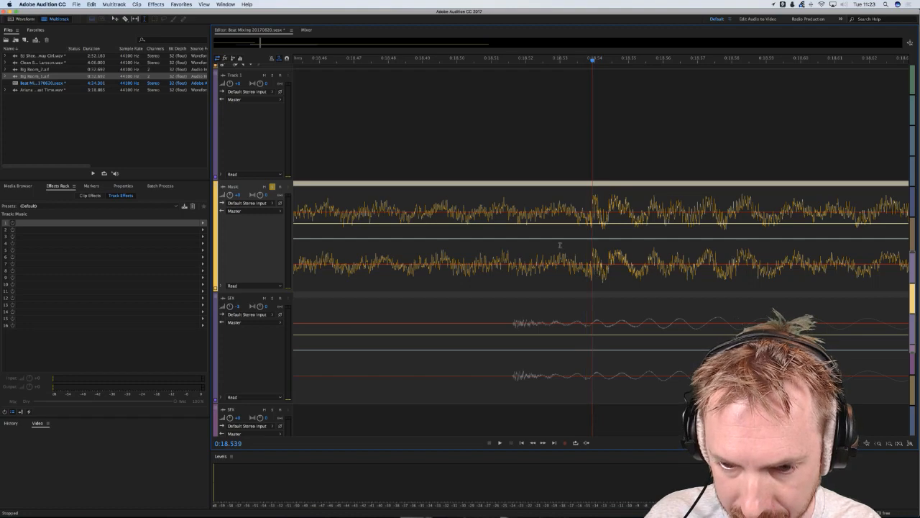
pyautogui.click(506, 353)
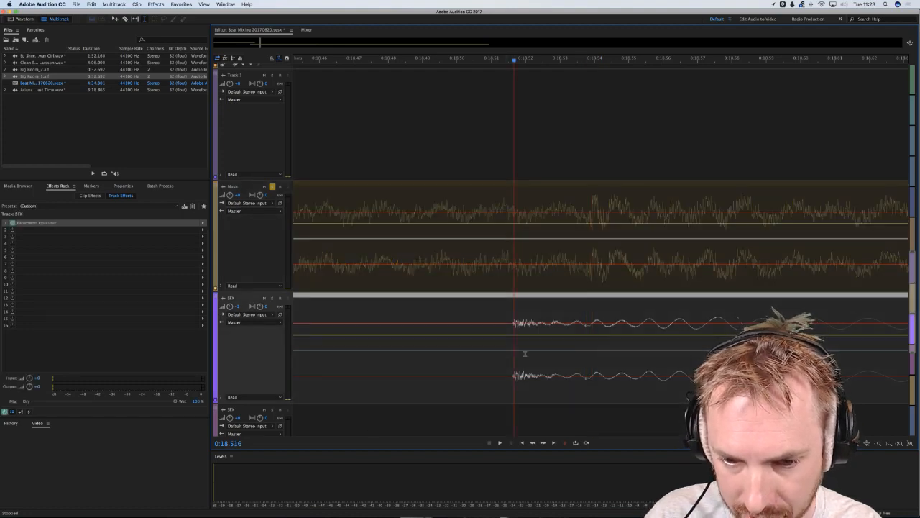
# - Find the first strong beat of the Music clip near 0:16.595 and play from just before it
pyautogui.scroll(-10, 579, 60)
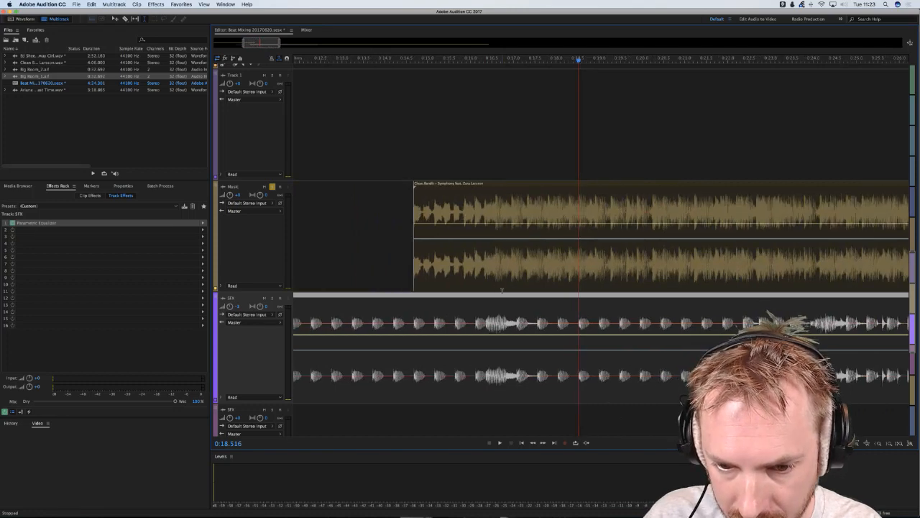
pyautogui.click(497, 273)
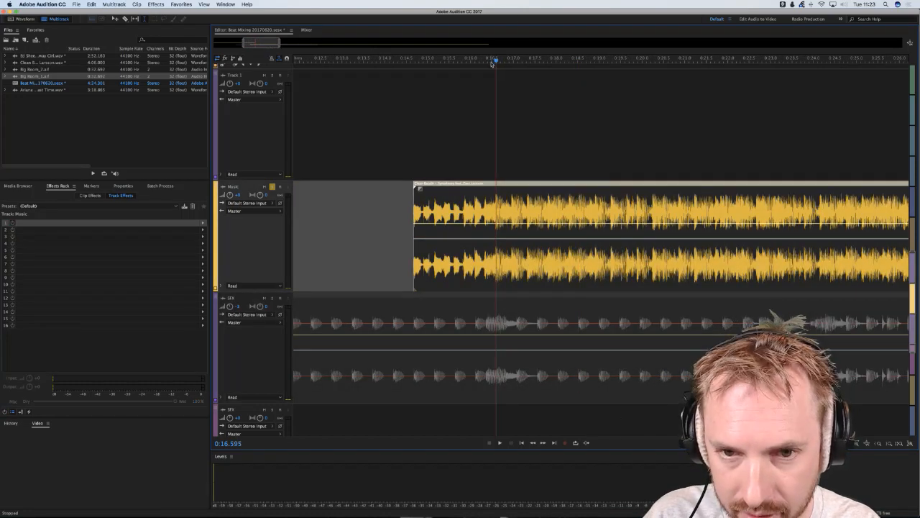
pyautogui.scroll(10, 500, 59)
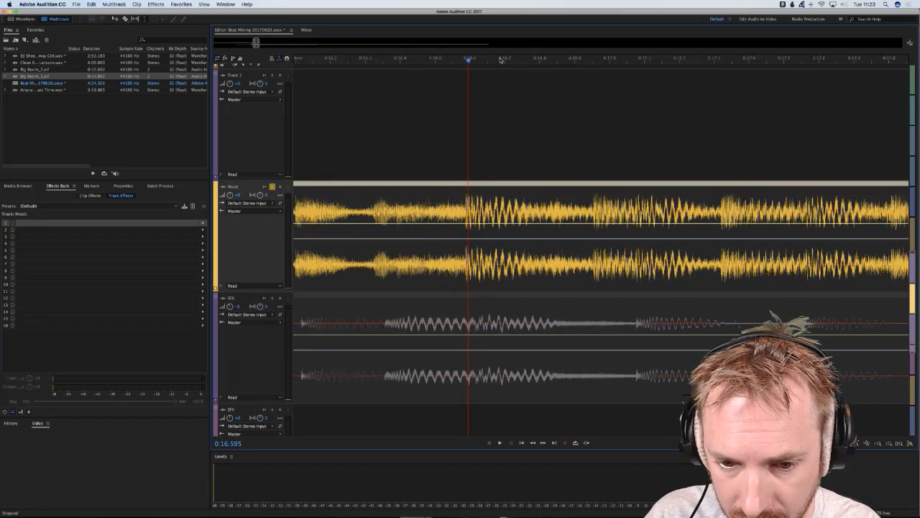
pyautogui.scroll(3, 500, 60)
pyautogui.click(393, 117)
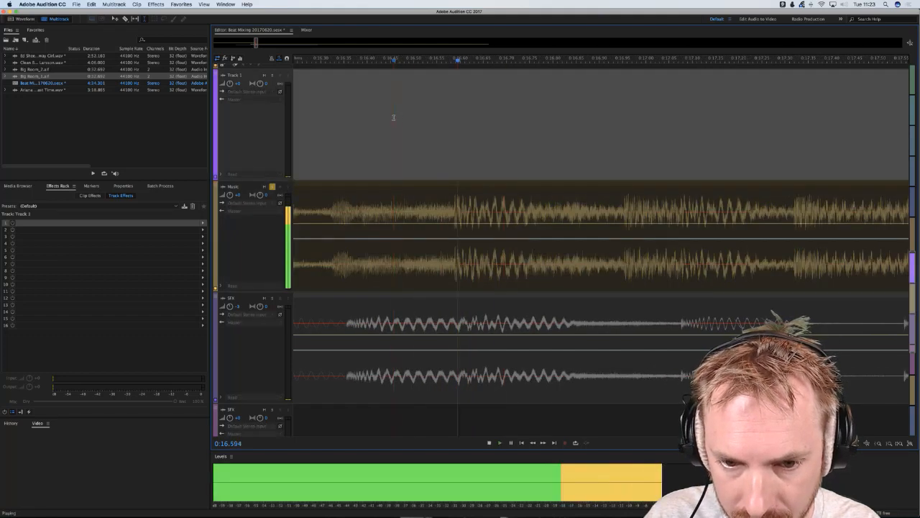
# - Select the beat in the Music clip from 0:16.587 to about 0:16.68 and audition it with looped playback enabled
pyautogui.moveTo(455, 251); pyautogui.dragTo(496, 250)
pyautogui.click(574, 442)
pyautogui.press('space')
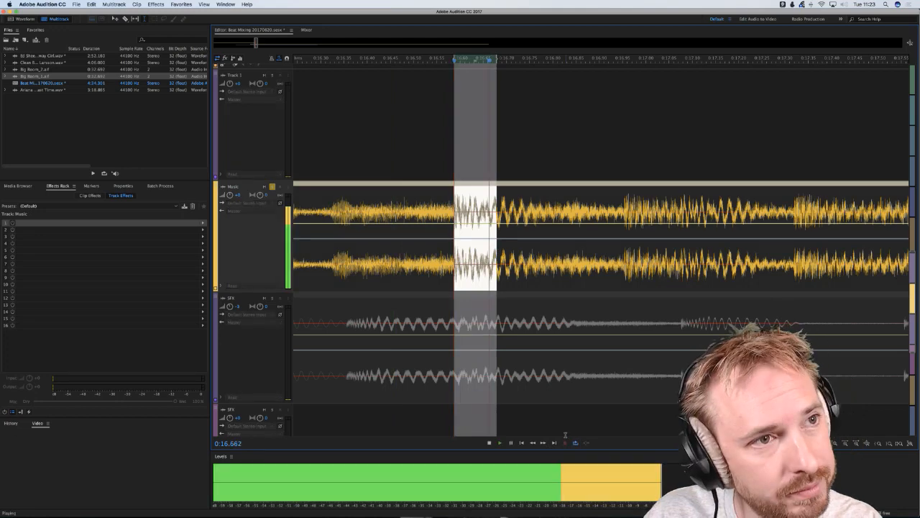
pyautogui.press('space')
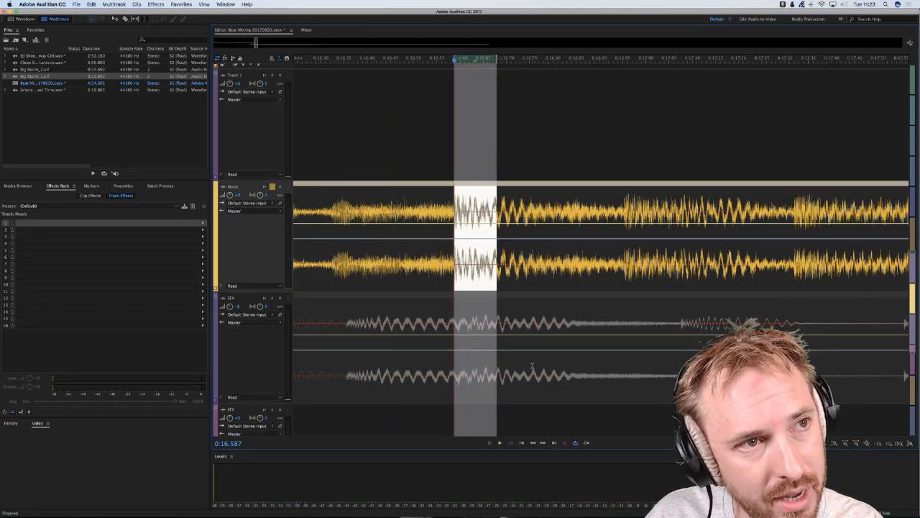
pyautogui.press('space')
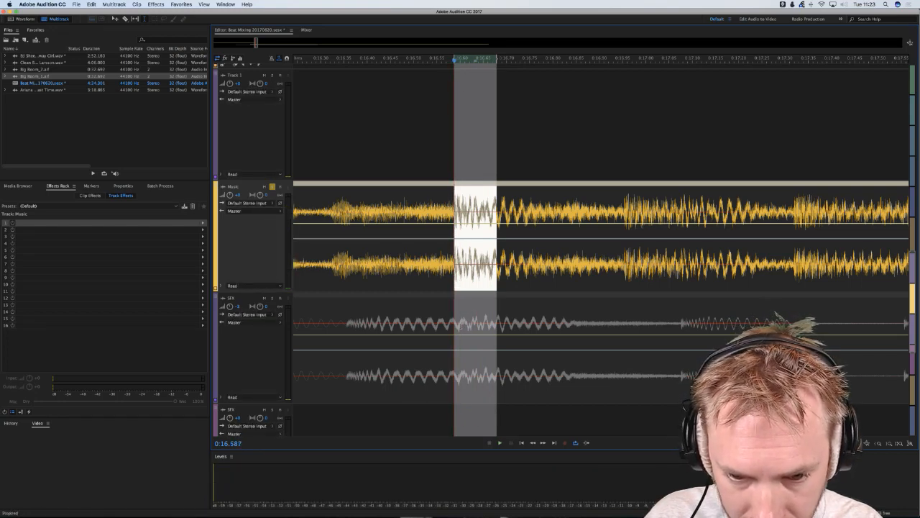
# - Solo the SFX track instead of Music and audition its section from 0:16.341 to about 0:17.00
pyautogui.moveTo(340, 329); pyautogui.dragTo(644, 328)
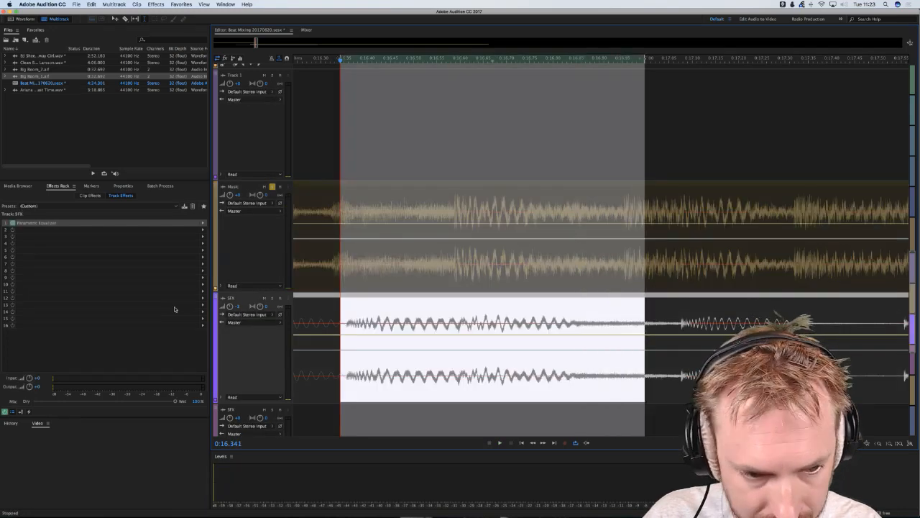
pyautogui.click(272, 298)
pyautogui.click(272, 187)
pyautogui.press('space')
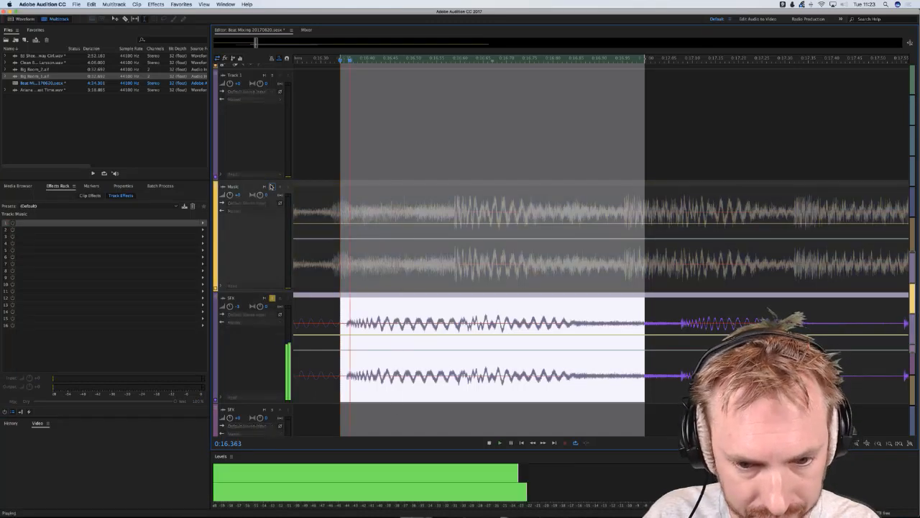
pyautogui.press('space')
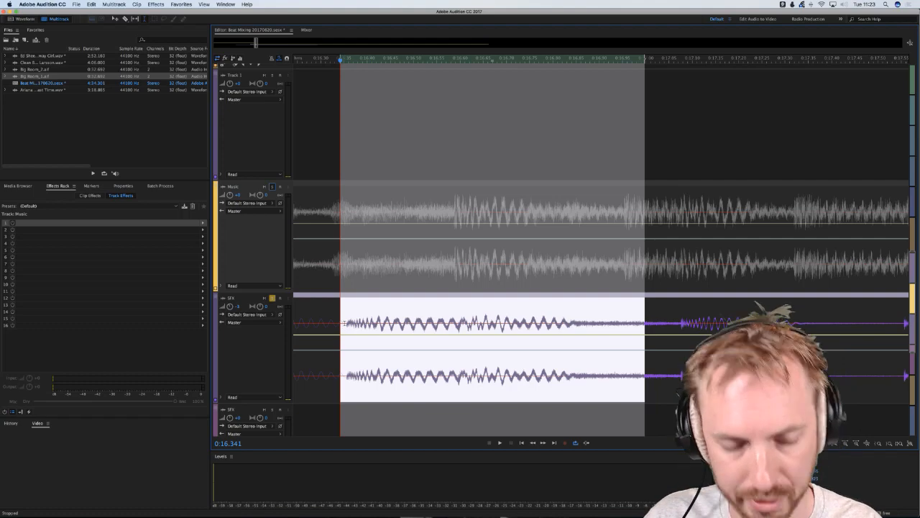
# - Raise the SFX track's volume to +5.4 while the selected section plays in a loop
pyautogui.press('space')
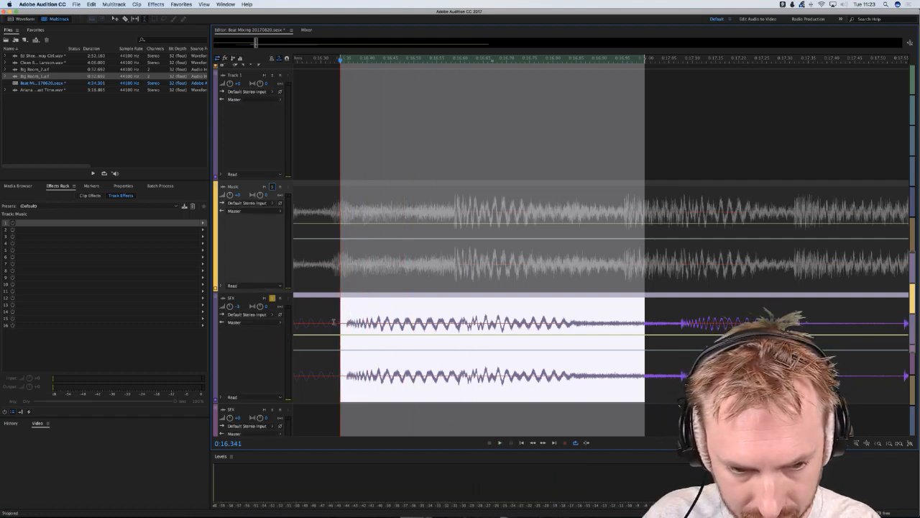
pyautogui.moveTo(230, 307); pyautogui.dragTo(232, 300)
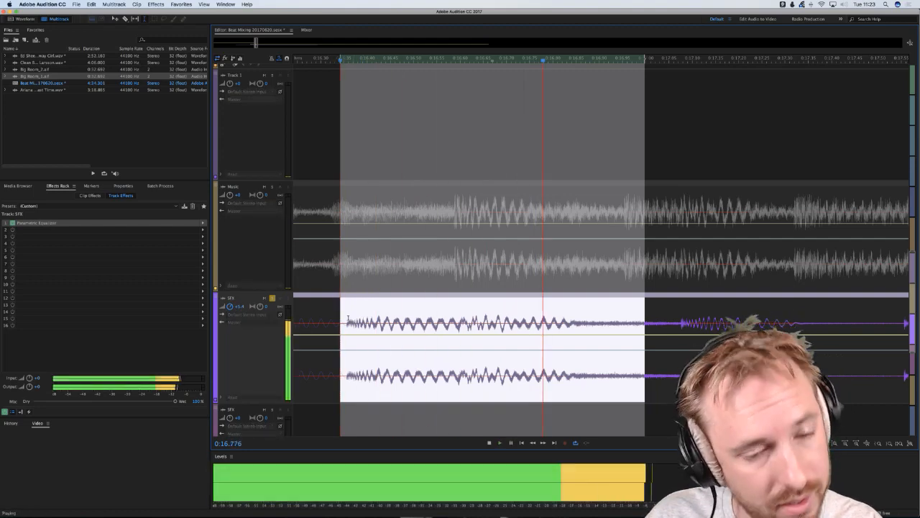
pyautogui.press('space')
# - Audition the SFX audio just after the beat at about 0:16.60, and the short stretch before it starting at 0:16.533
pyautogui.moveTo(342, 316); pyautogui.dragTo(462, 319)
pyautogui.press('space')
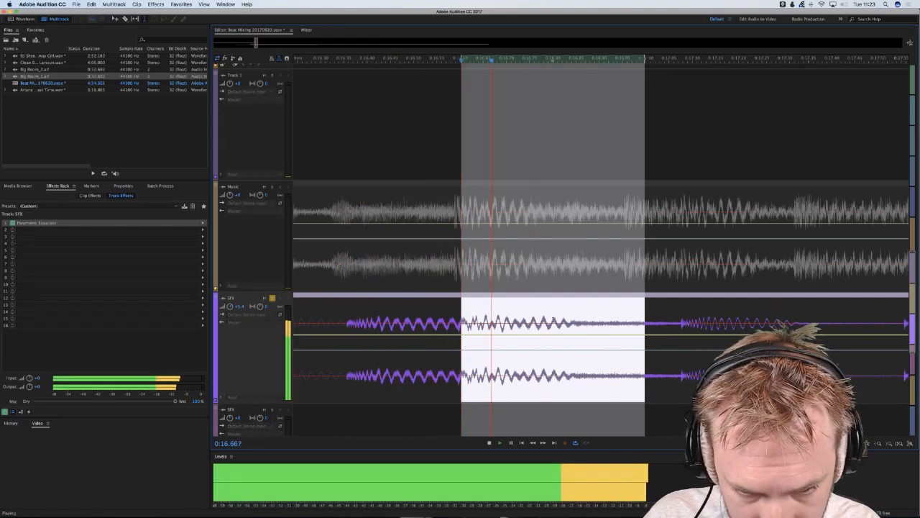
pyautogui.press('space')
pyautogui.moveTo(645, 318); pyautogui.dragTo(460, 315)
pyautogui.press('space')
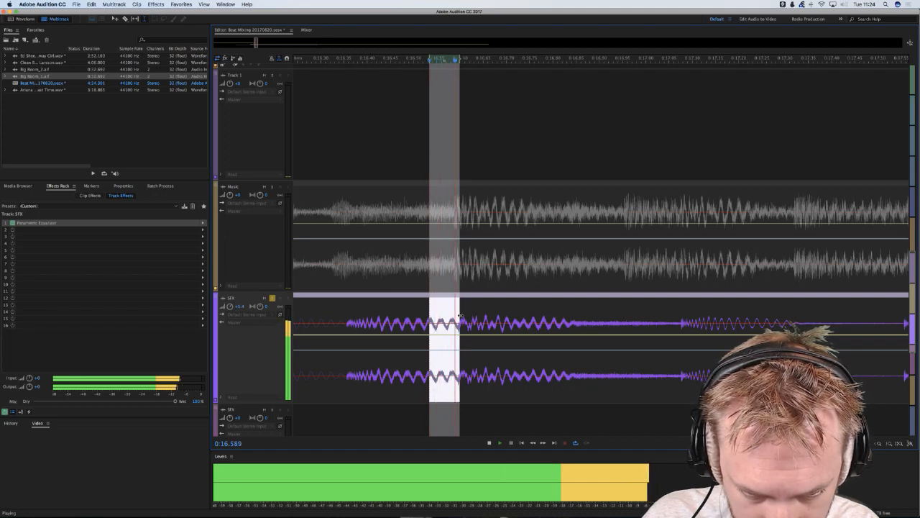
pyautogui.press('space')
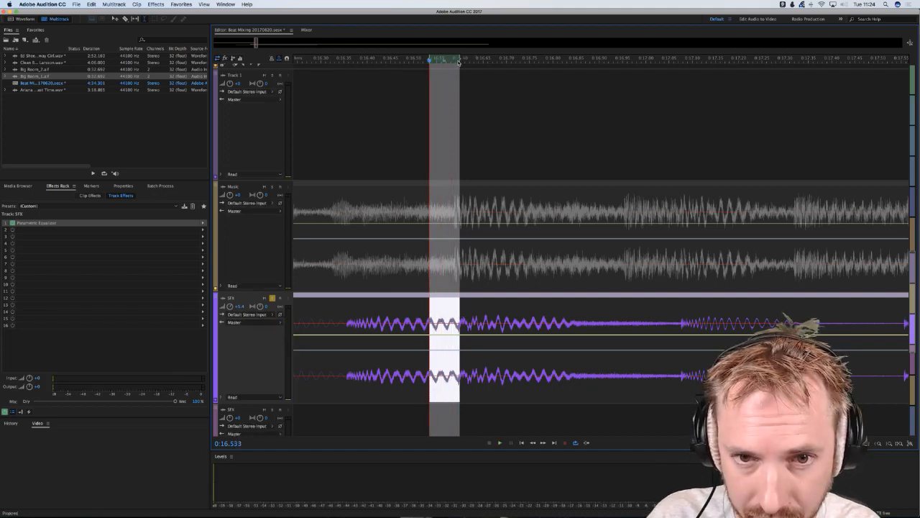
# - Examine the SFX waveform before the beat up close, auditioning a selection widened to run from 0:16.472 to about 0:16.595
pyautogui.scroll(4, 458, 62)
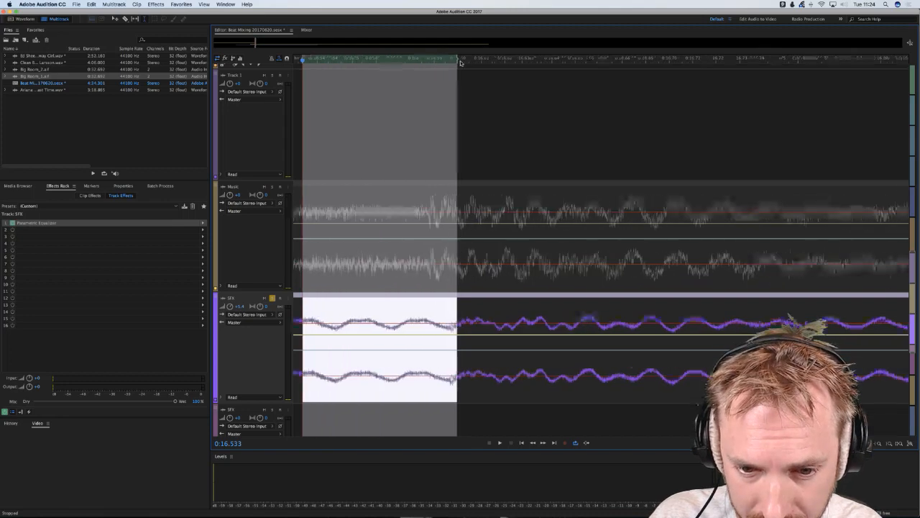
pyautogui.press('space')
pyautogui.press('space')
pyautogui.hscroll(-3, 455, 328)
pyautogui.click(456, 328)
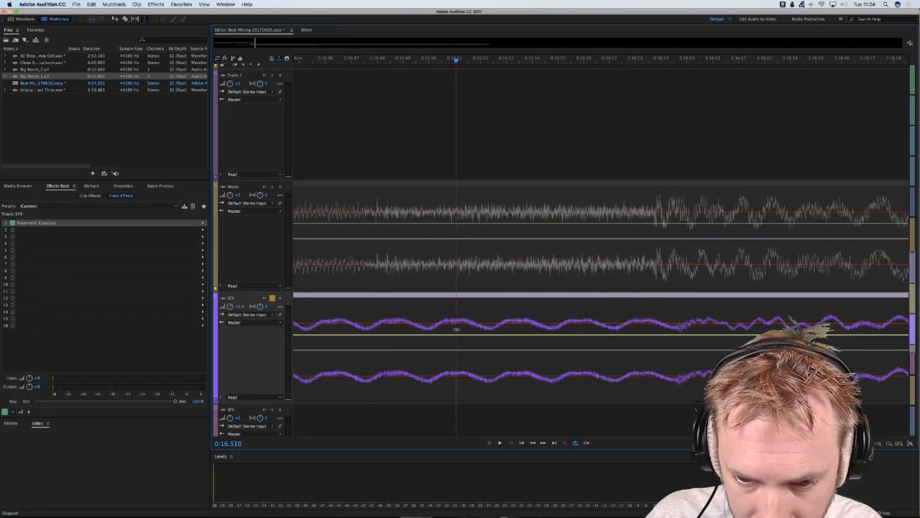
pyautogui.moveTo(552, 338); pyautogui.dragTo(679, 332)
pyautogui.press('space')
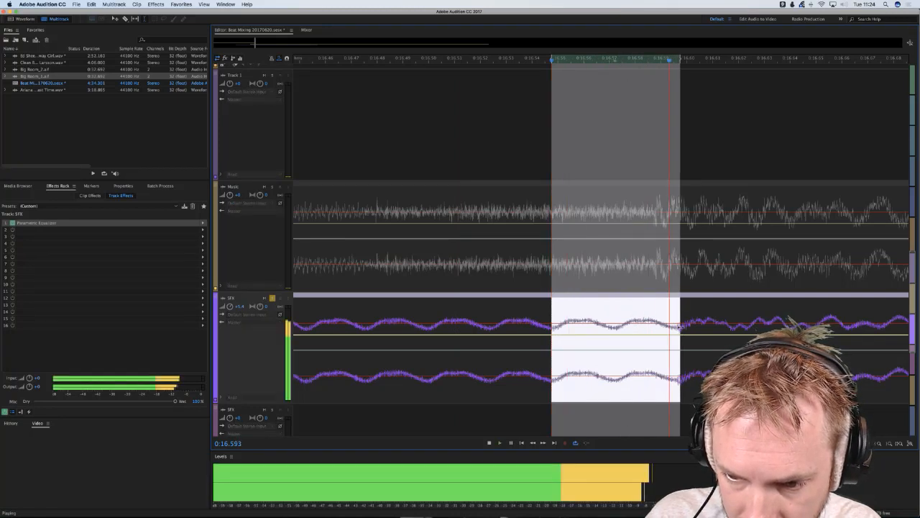
pyautogui.press('space')
pyautogui.moveTo(552, 330); pyautogui.dragTo(360, 324)
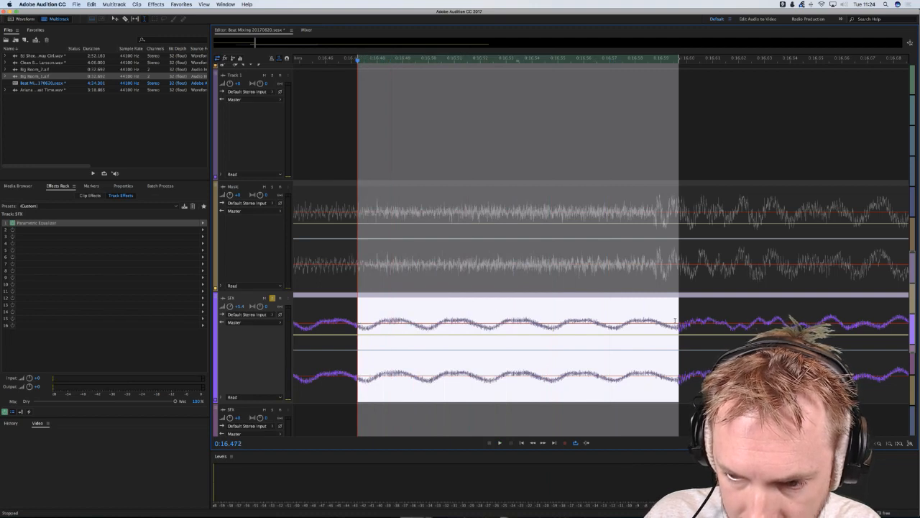
pyautogui.press('space')
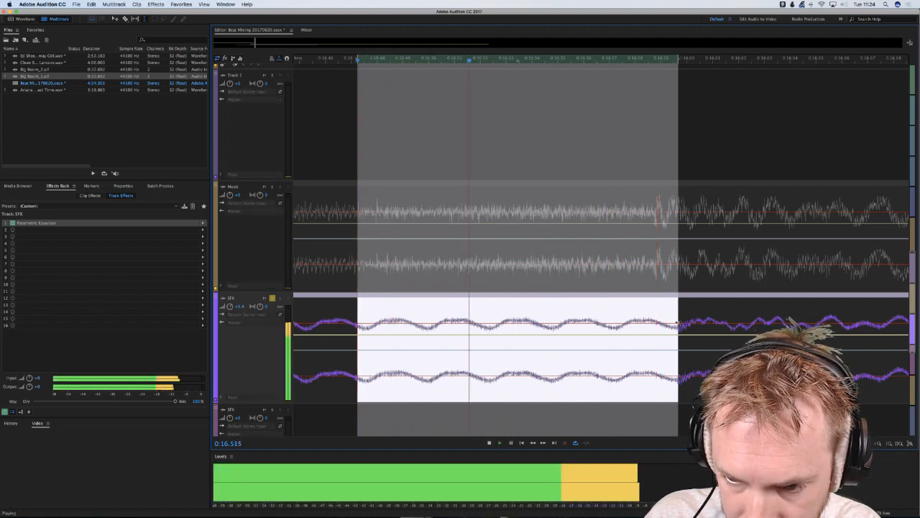
pyautogui.press('space')
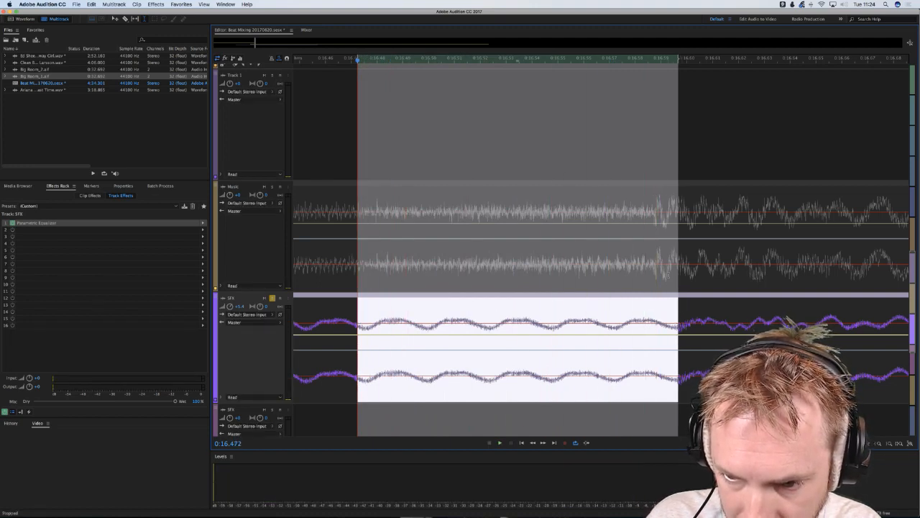
# - Solo the Music track instead of SFX and audition the same stretch, trimming the selection's end back to the beat
pyautogui.click(675, 267)
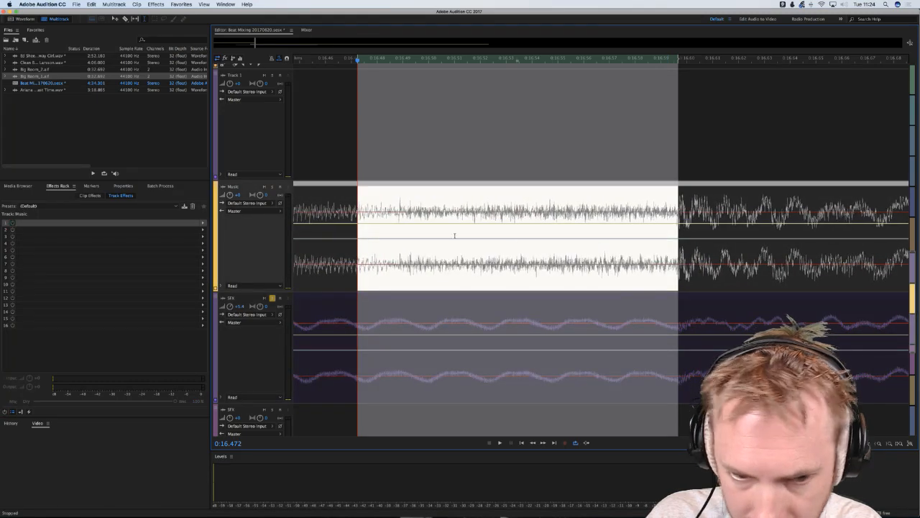
pyautogui.click(273, 298)
pyautogui.click(273, 186)
pyautogui.press('space')
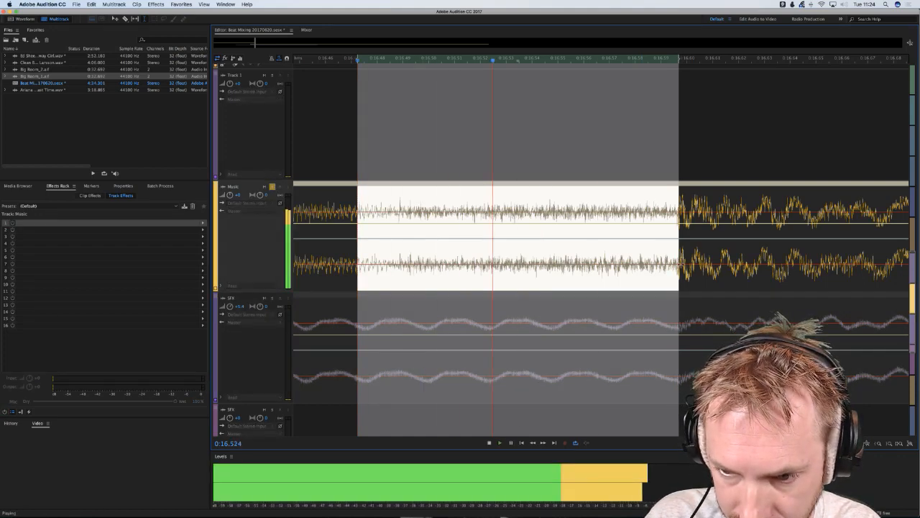
pyautogui.moveTo(682, 261); pyautogui.dragTo(676, 261)
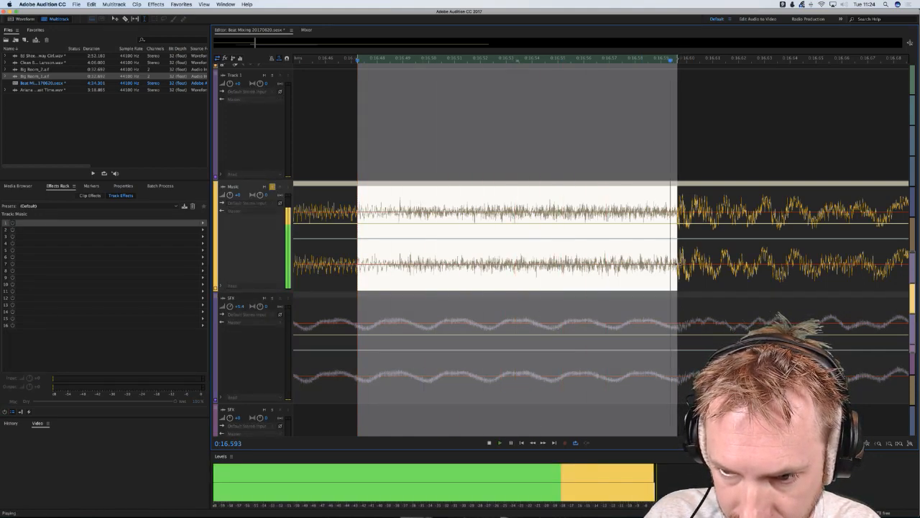
pyautogui.press('space')
pyautogui.click(549, 115)
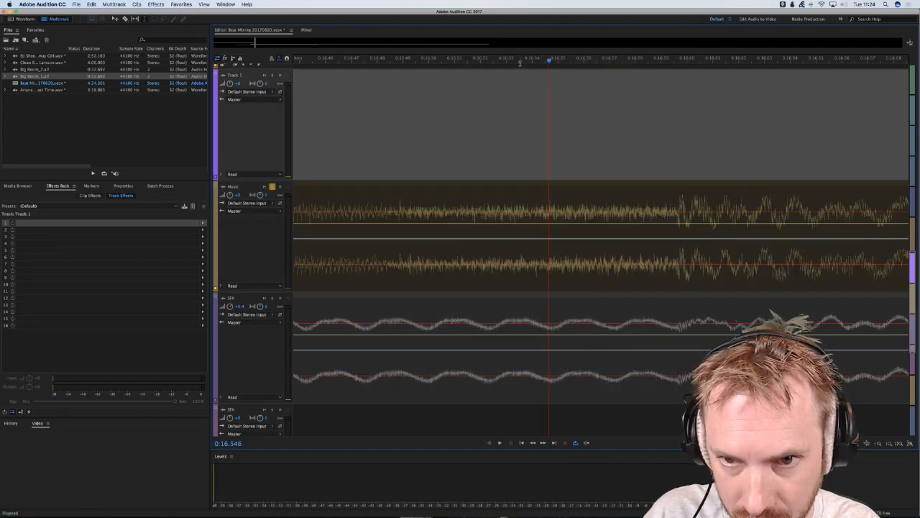
# - Play the soloed Music track from 0:16.546 to hear where the beat comes in
pyautogui.scroll(-10, 521, 60)
pyautogui.scroll(-5, 520, 60)
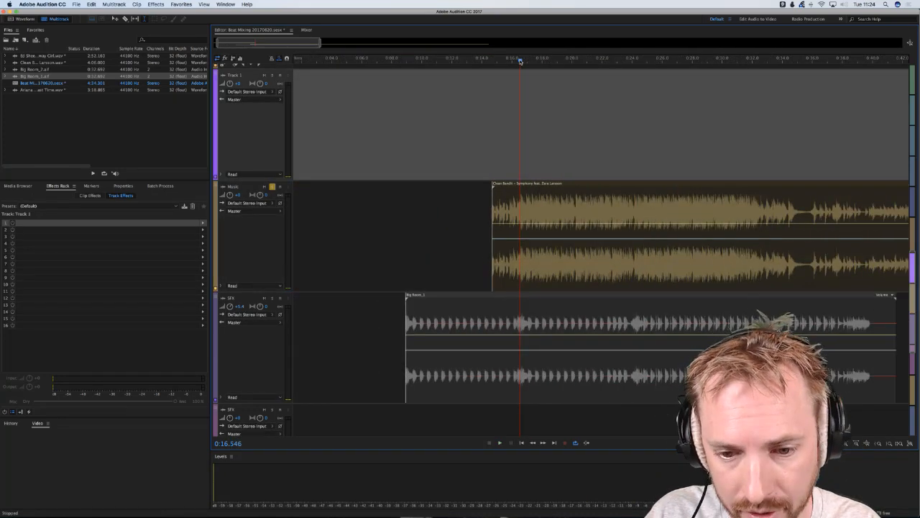
pyautogui.scroll(8, 520, 60)
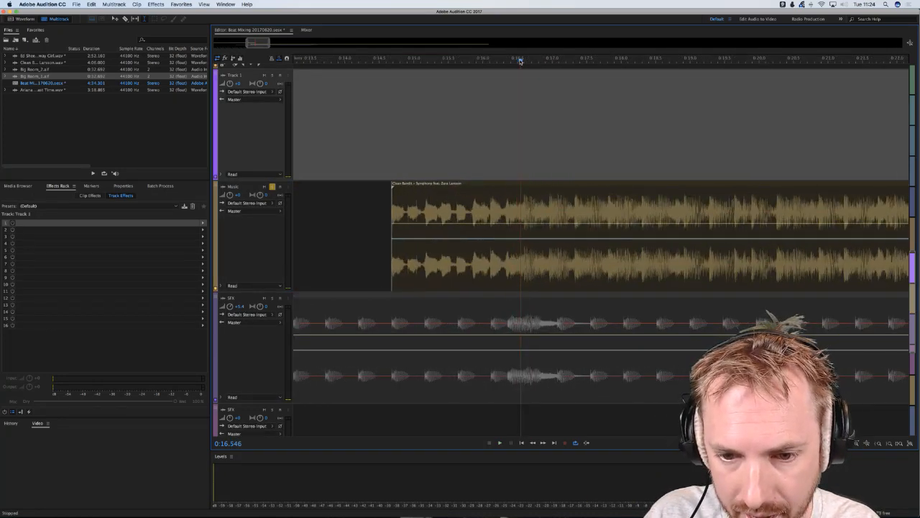
pyautogui.press('space')
pyautogui.press('space')
pyautogui.press('space')
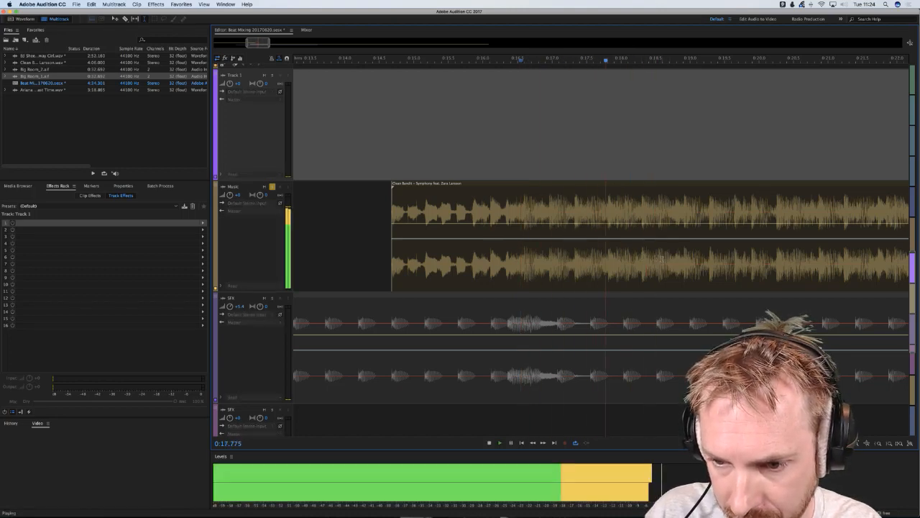
pyautogui.press('space')
# - Place the playhead at 0:16.590 in the Music clip and repeatedly audition the audio from there
pyautogui.click(659, 259)
pyautogui.press('space')
pyautogui.press('space')
pyautogui.scroll(3, 660, 58)
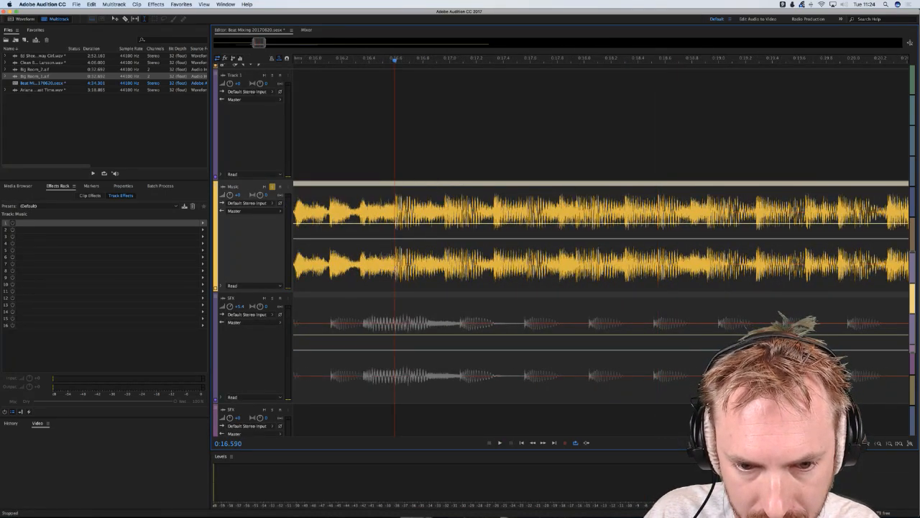
pyautogui.press('space')
pyautogui.press('space')
pyautogui.press('space')
pyautogui.press('space')
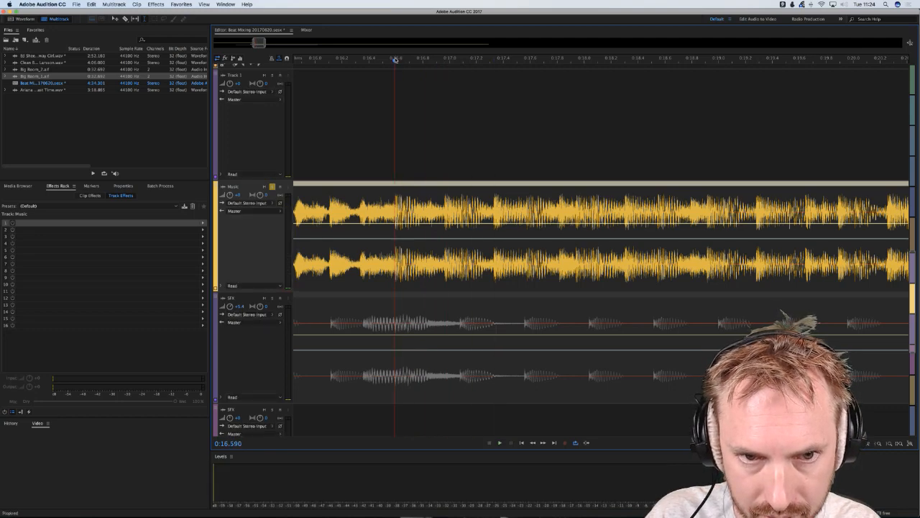
# - Split the Music clip exactly at the start of the beat, at 0:16.595
pyautogui.scroll(3, 395, 58)
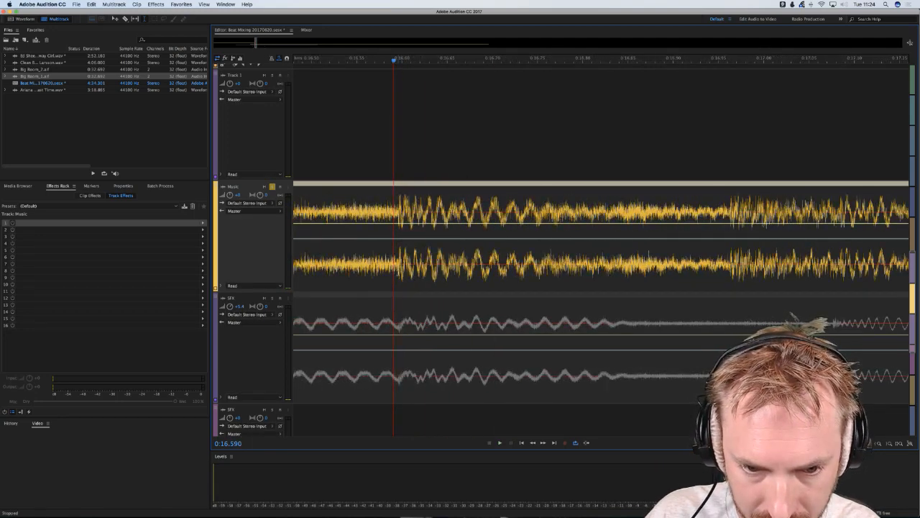
pyautogui.click(406, 323)
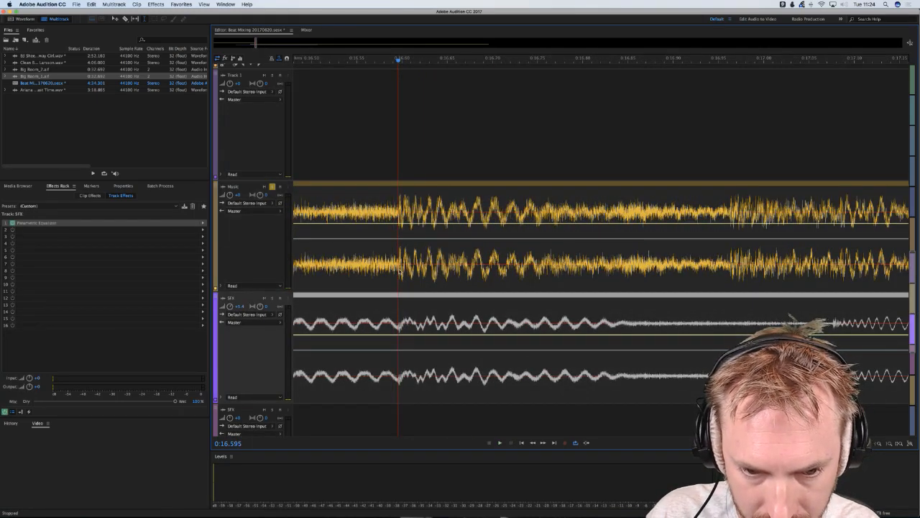
pyautogui.click(392, 249)
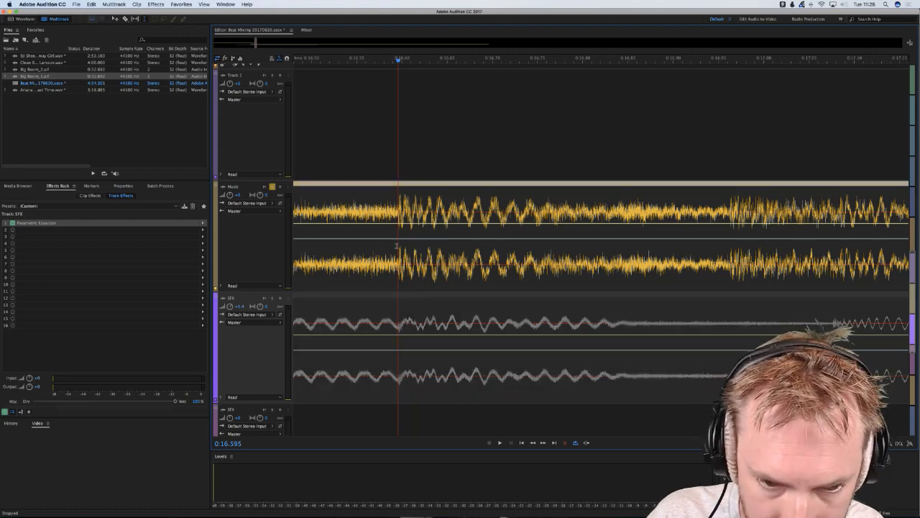
pyautogui.press('super+k')
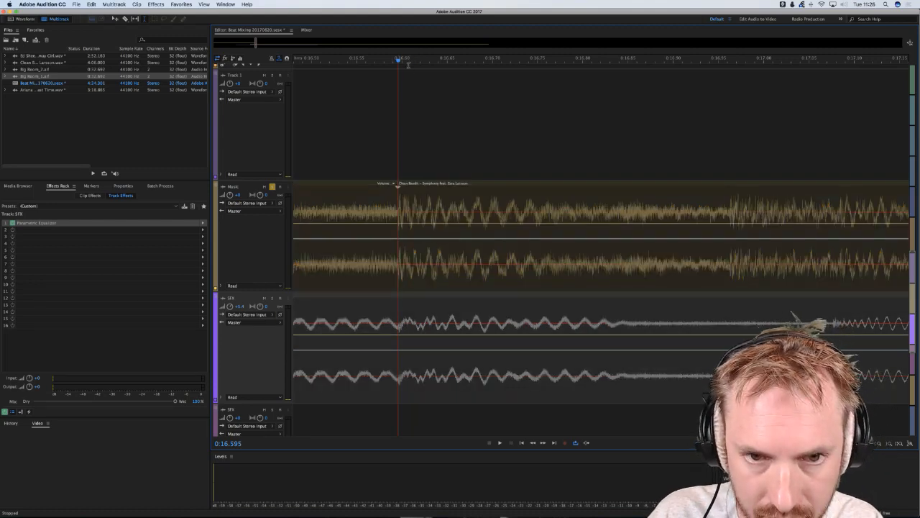
pyautogui.scroll(-5, 406, 61)
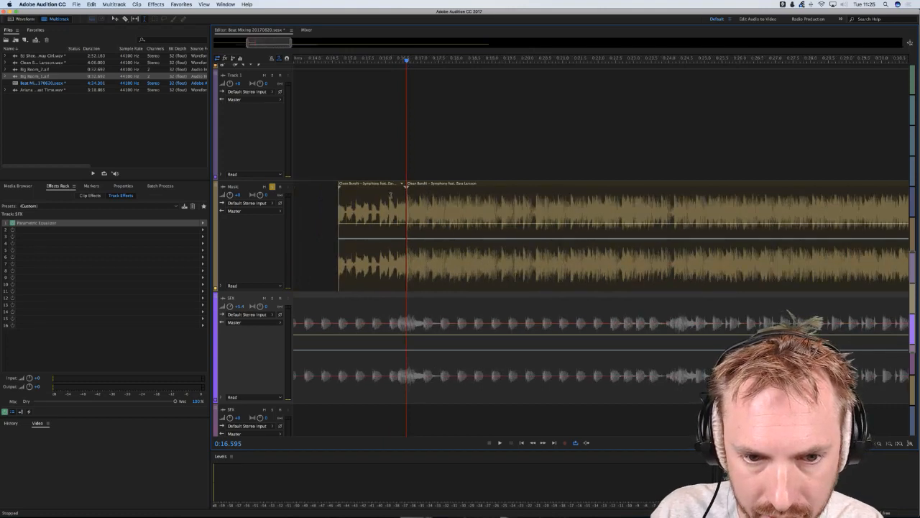
# - Delete the Music clip segment before the 0:16.595 split and audition the remaining clip from 0:16.549
pyautogui.click(392, 197)
pyautogui.press('Delete')
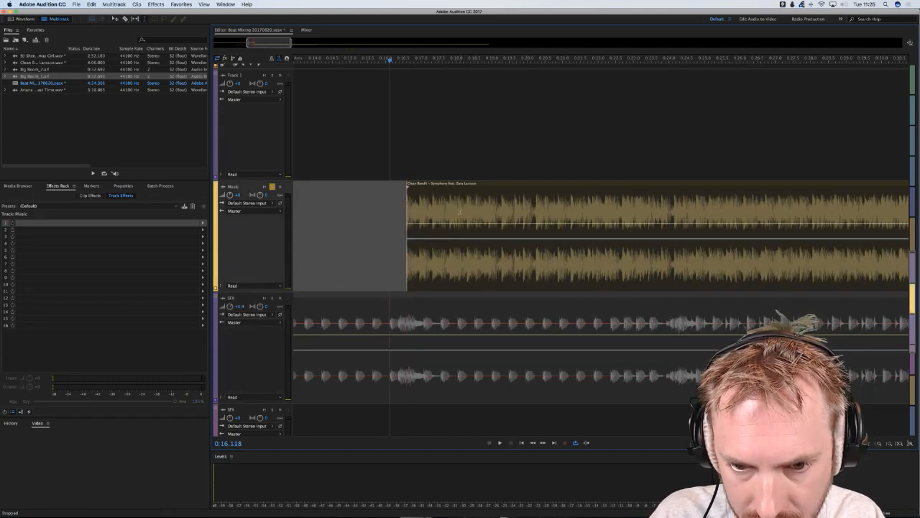
pyautogui.click(407, 163)
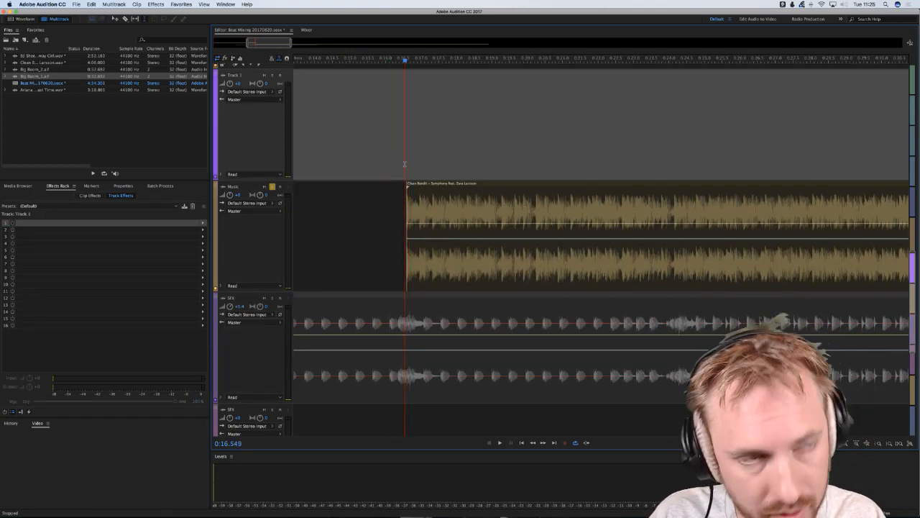
pyautogui.press('space')
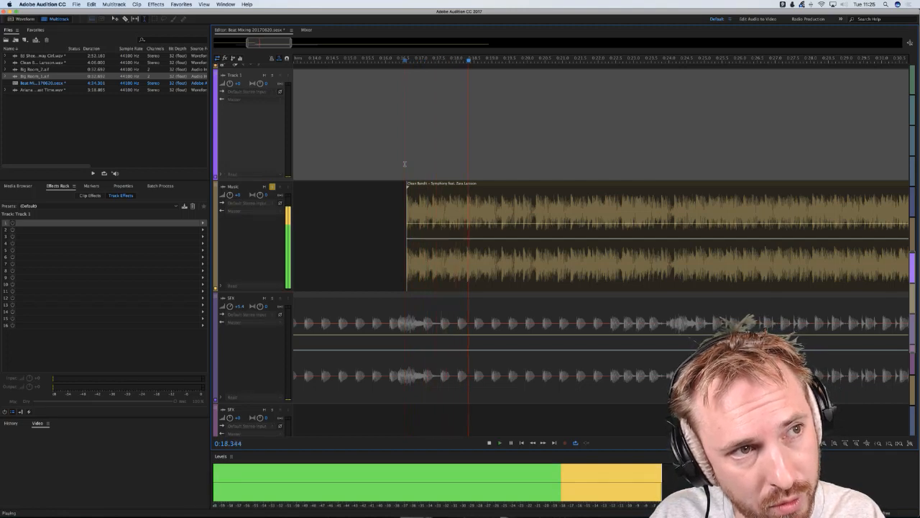
pyautogui.press('space')
pyautogui.press('space')
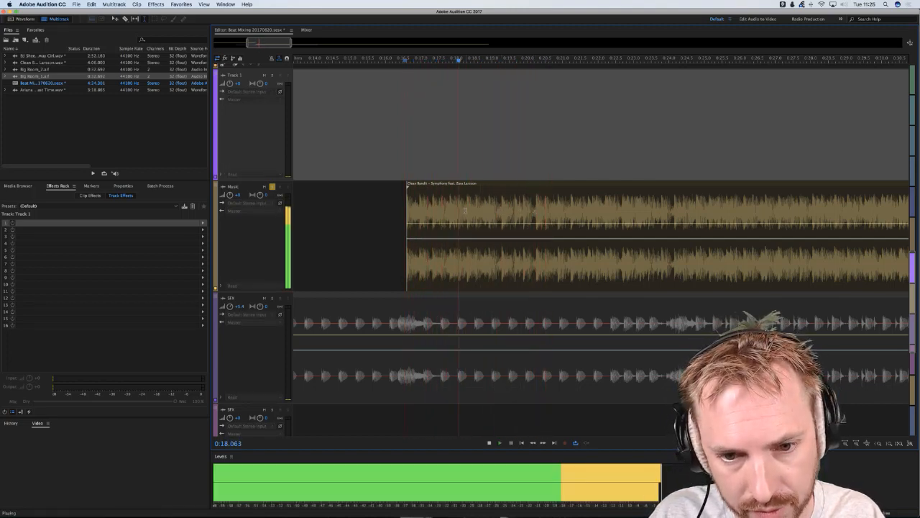
pyautogui.press('space')
# - Select the stretch from 0:18.494 up to the beat at 0:18.548 in the Music clip and loop it
pyautogui.click(474, 207)
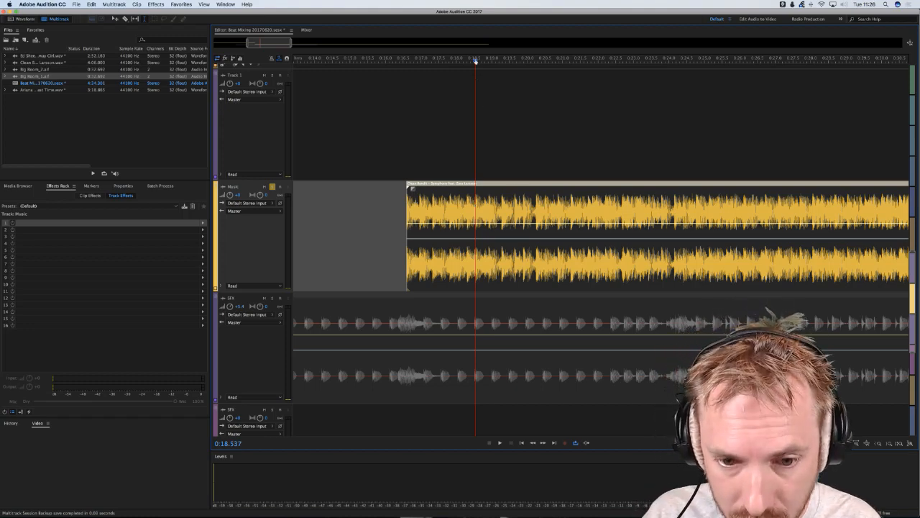
pyautogui.scroll(10, 475, 60)
pyautogui.scroll(5, 475, 61)
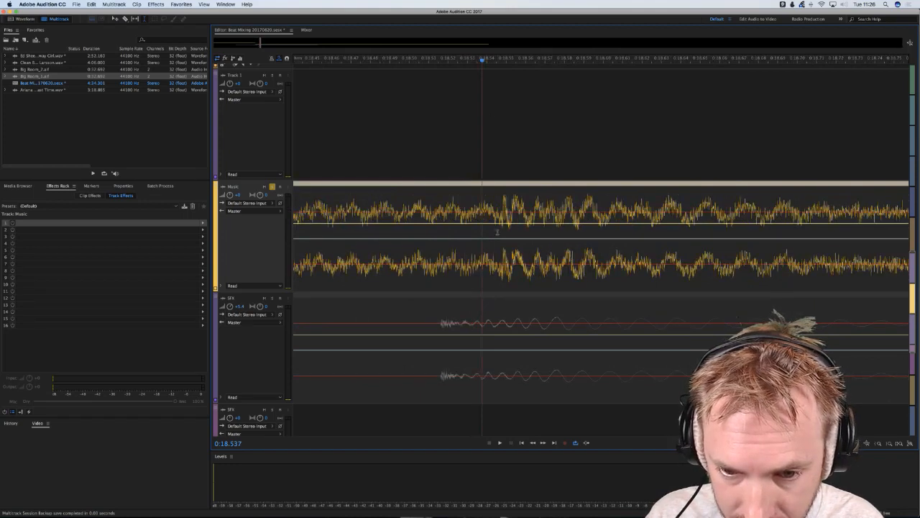
pyautogui.click(502, 257)
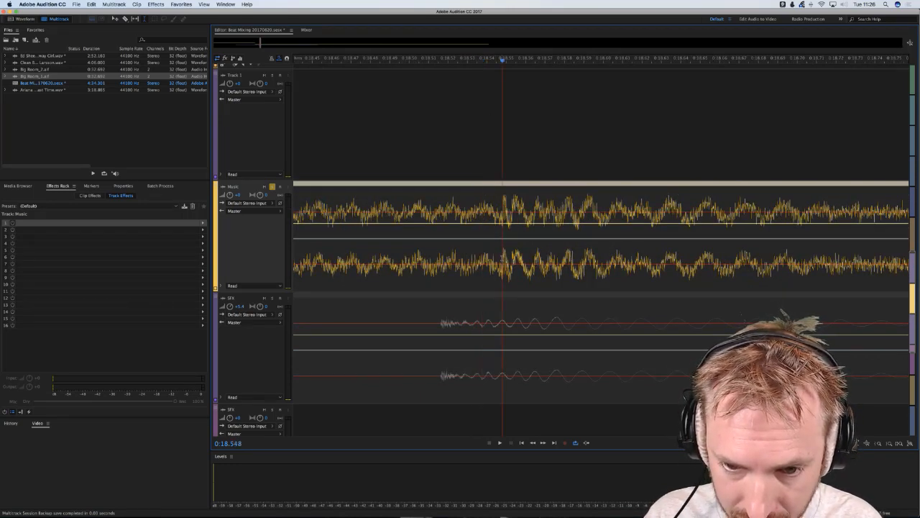
pyautogui.moveTo(502, 257); pyautogui.dragTo(400, 257)
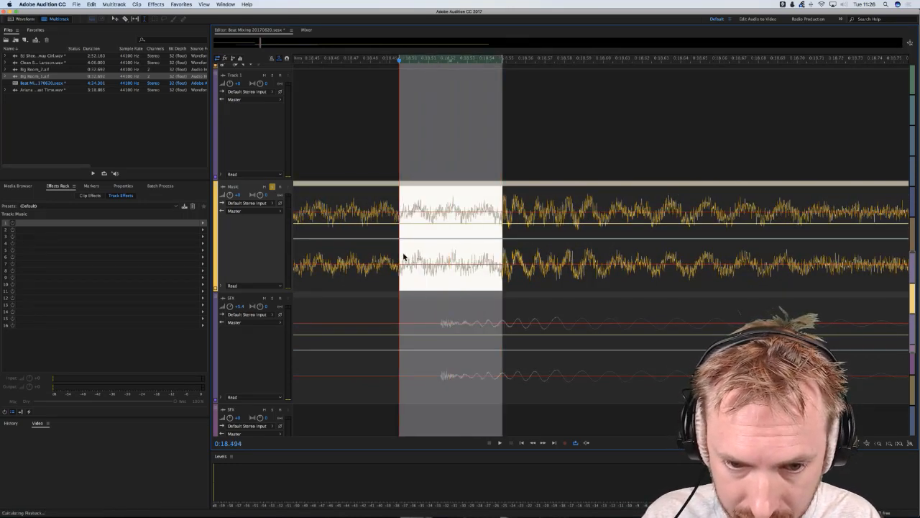
pyautogui.press('space')
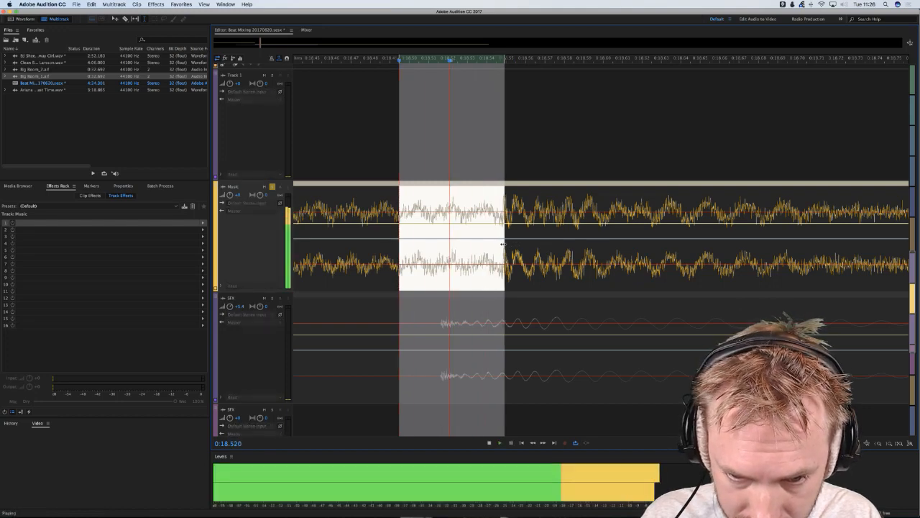
pyautogui.press('space')
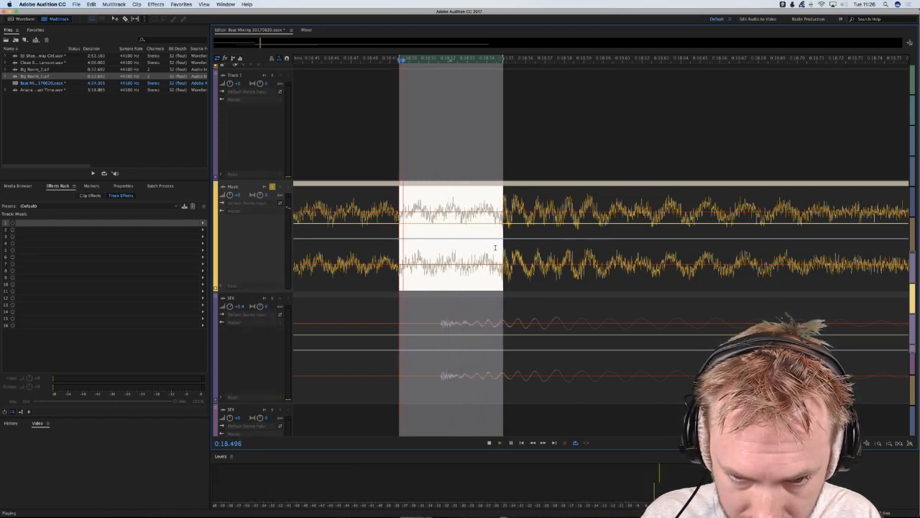
# - Extend the selection's start back to 0:18.490 and audition it again
pyautogui.moveTo(399, 186); pyautogui.dragTo(391, 194)
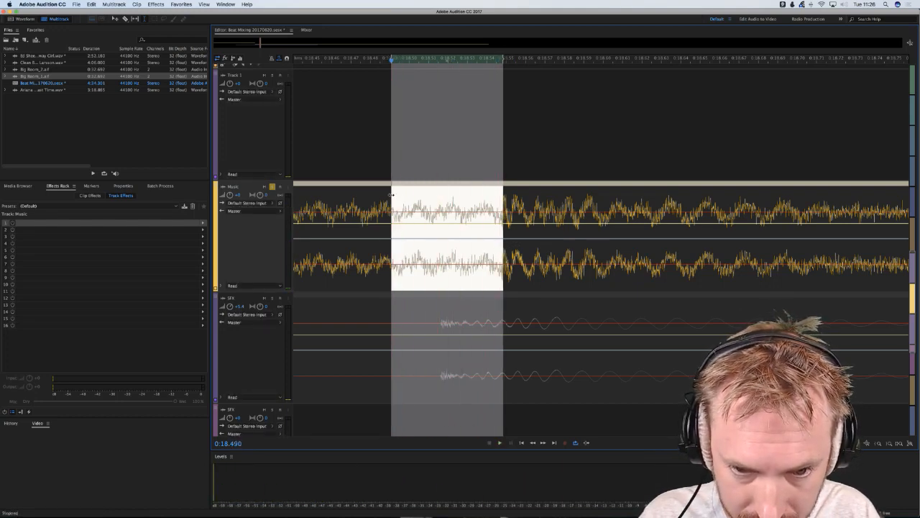
pyautogui.press('space')
pyautogui.press('space')
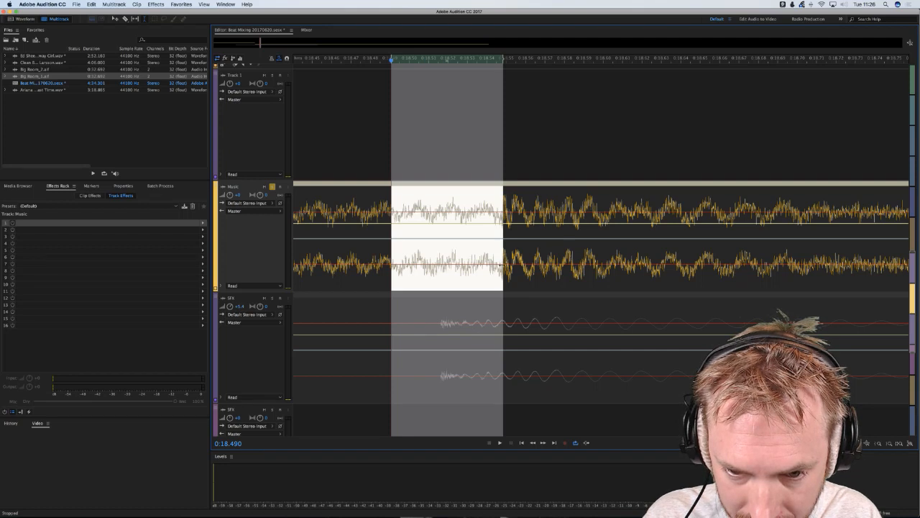
# - Try splitting the Music clip at the start of the beat at about 0:18.548
pyautogui.click(509, 253)
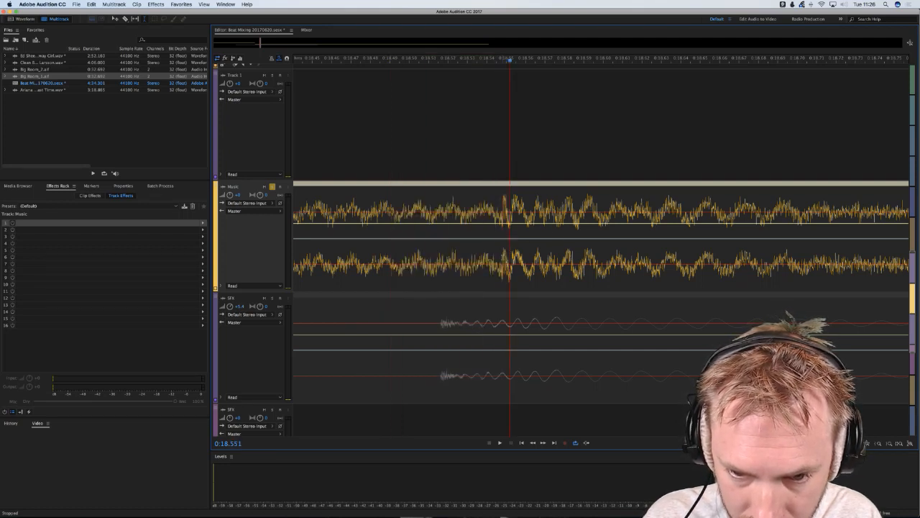
pyautogui.click(502, 253)
pyautogui.press('super+k')
pyautogui.click(526, 261)
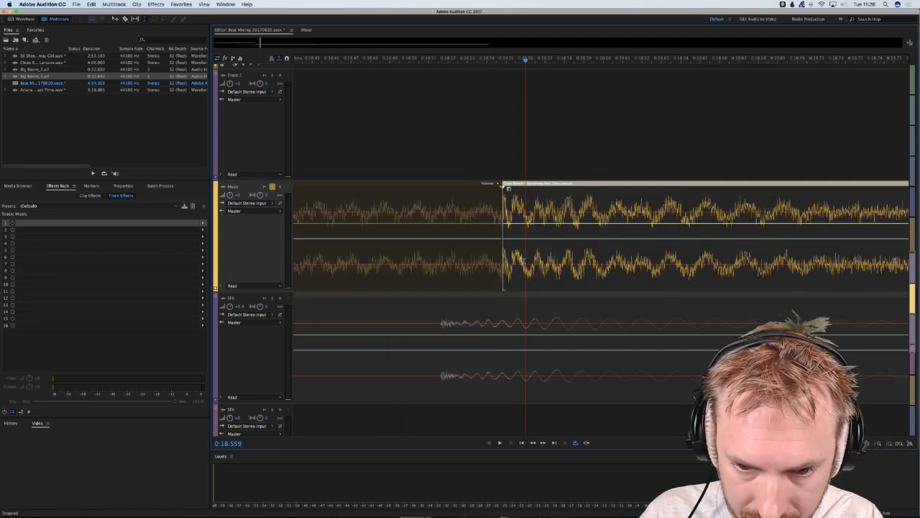
pyautogui.press('super+z')
# - Split the Music clip at 0:18.590 and delete everything after the split
pyautogui.click(583, 266)
pyautogui.press('super+k')
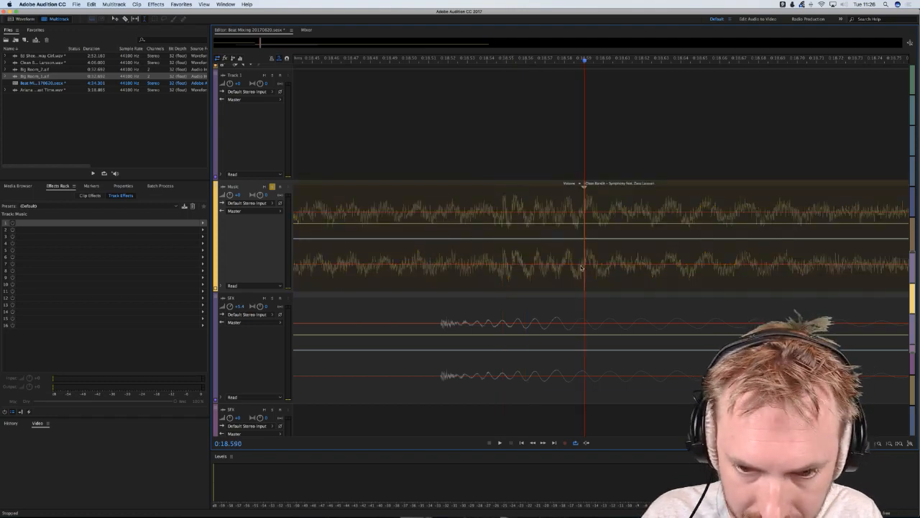
pyautogui.click(596, 265)
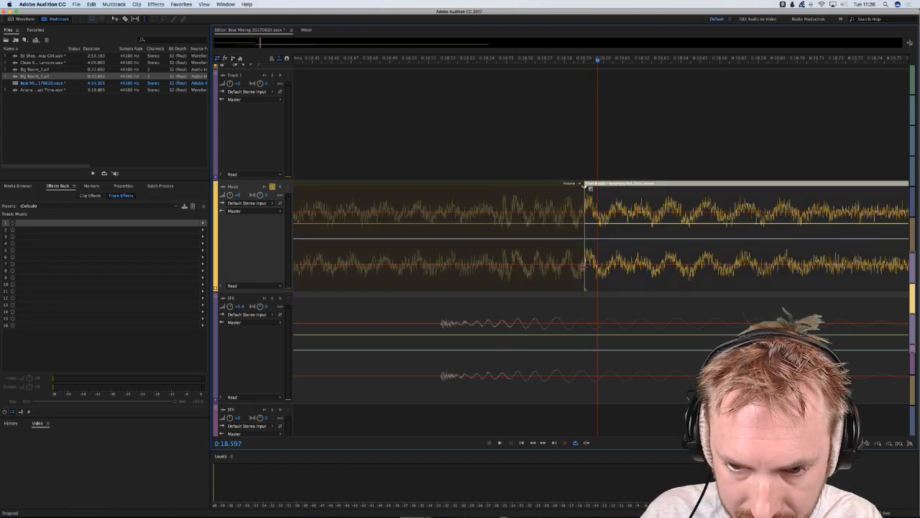
pyautogui.press('Delete')
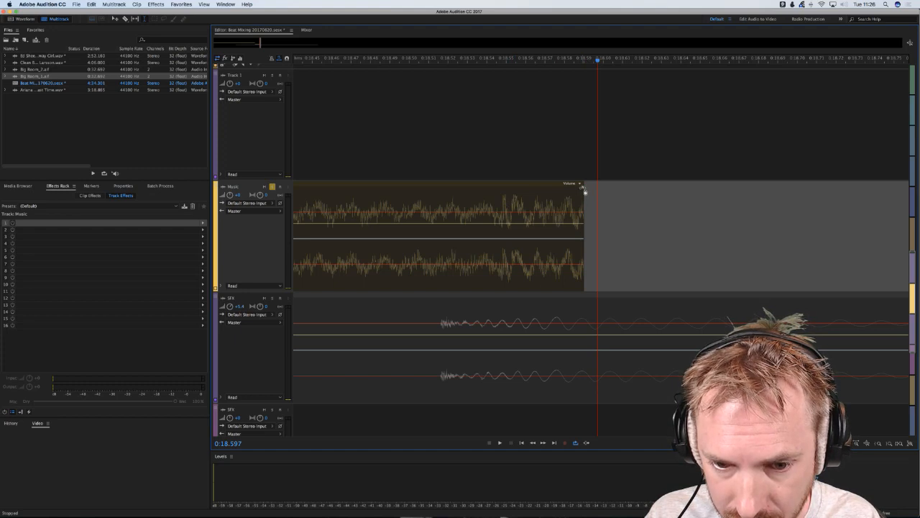
# - Time-stretch the Music clip to about 98% from its end to align its last beat with the SFX loop, and audition from 0:18.476
pyautogui.moveTo(585, 190); pyautogui.dragTo(520, 187)
pyautogui.click(364, 205)
pyautogui.press('space')
pyautogui.press('space')
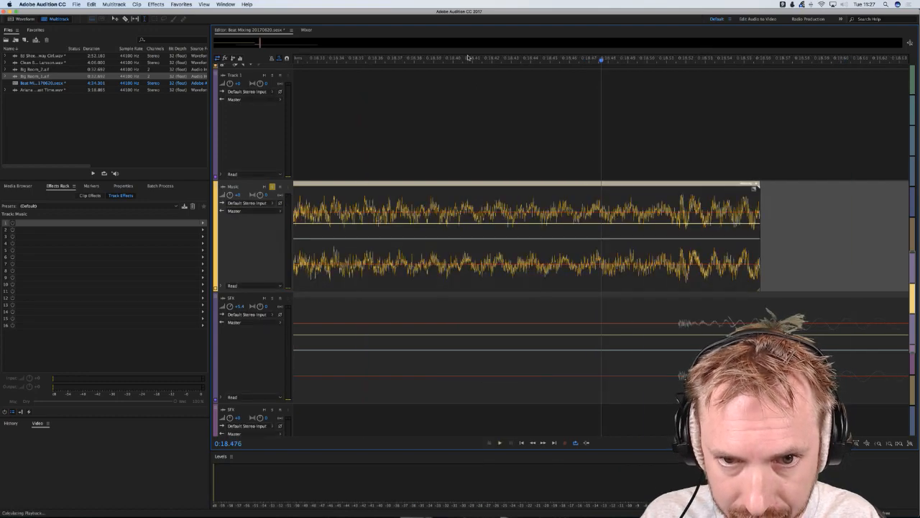
pyautogui.press('space')
# - Examine how the stretched Music clip's start lines up with the SFX drum loop, placing the playhead at 0:16.580
pyautogui.scroll(-6, 469, 60)
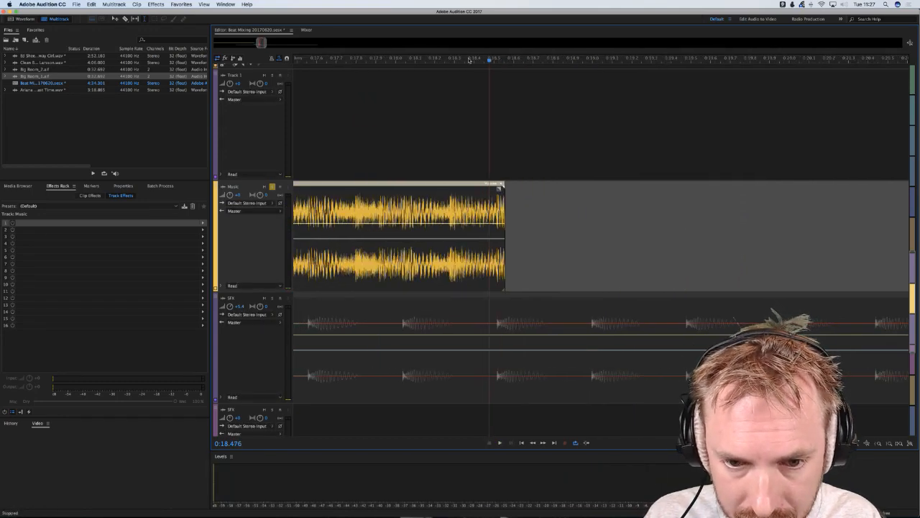
pyautogui.hscroll(-5, 468, 60)
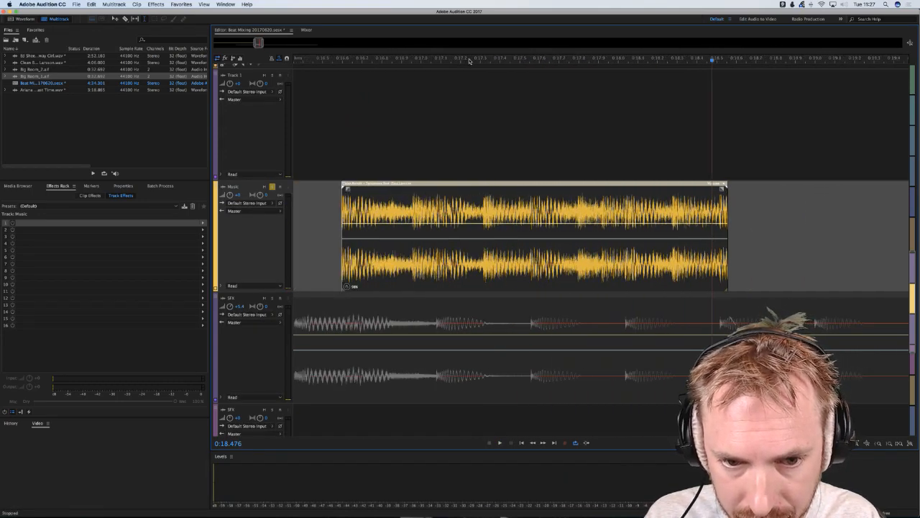
pyautogui.hscroll(-5, 469, 60)
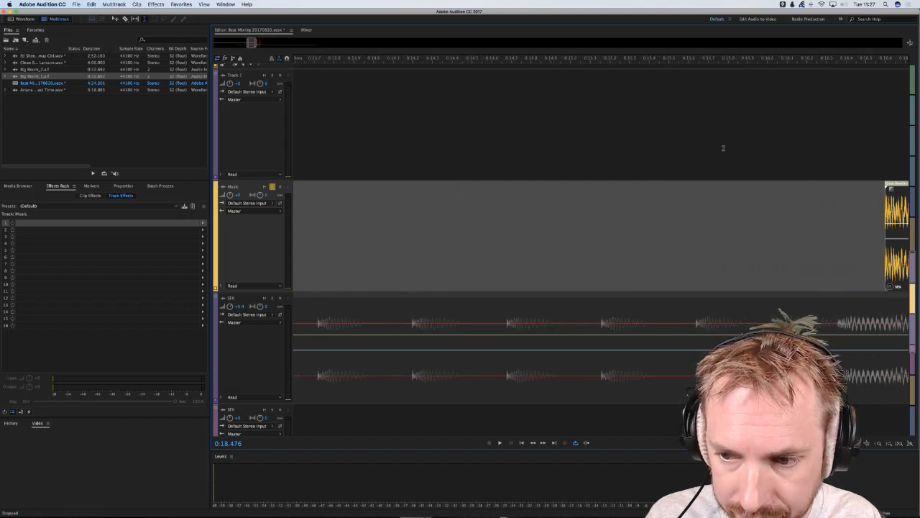
pyautogui.click(873, 166)
pyautogui.hscroll(5, 873, 166)
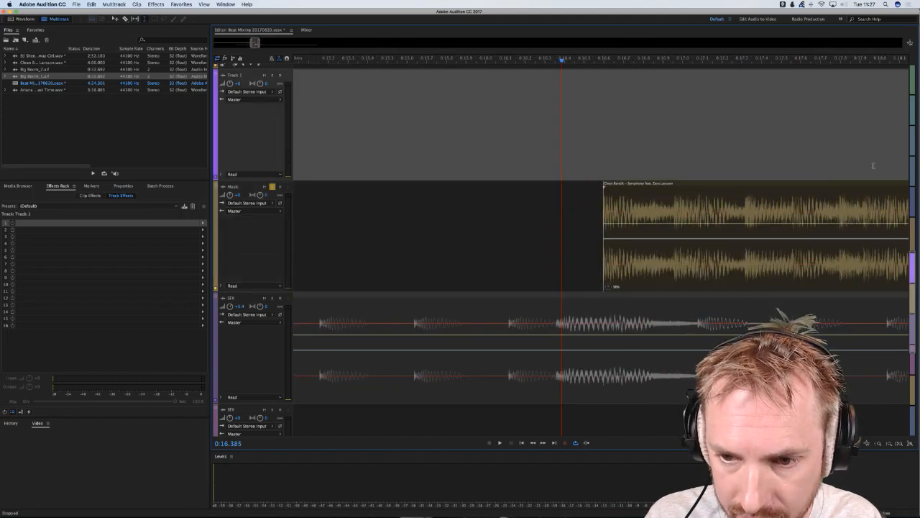
pyautogui.click(600, 61)
pyautogui.scroll(3, 600, 61)
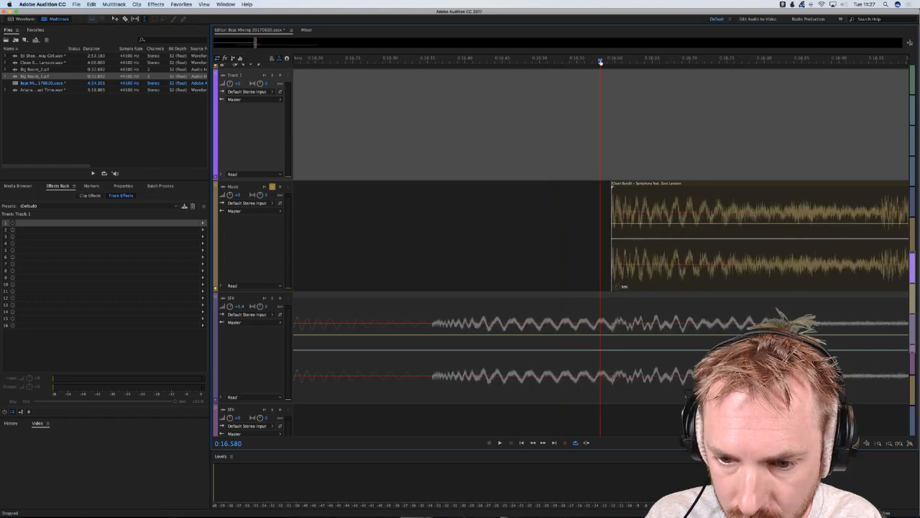
pyautogui.scroll(-6, 600, 61)
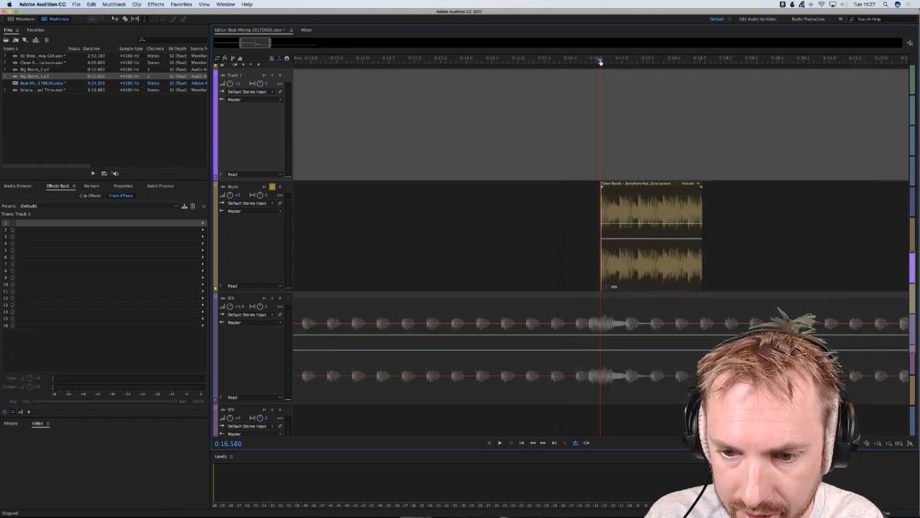
pyautogui.scroll(-3, 600, 61)
# - Turn off solo on the Music track and play it together with the SFX loop from 0:15.531
pyautogui.click(617, 205)
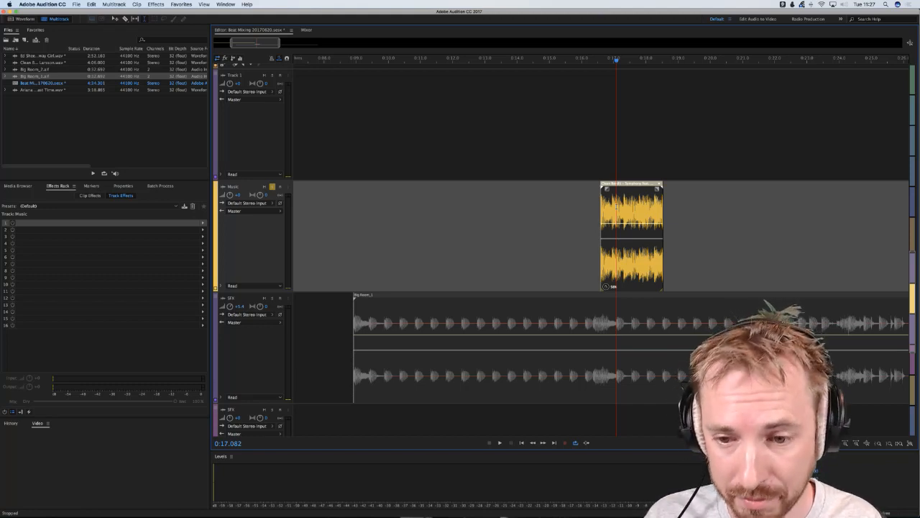
pyautogui.click(273, 187)
pyautogui.click(566, 165)
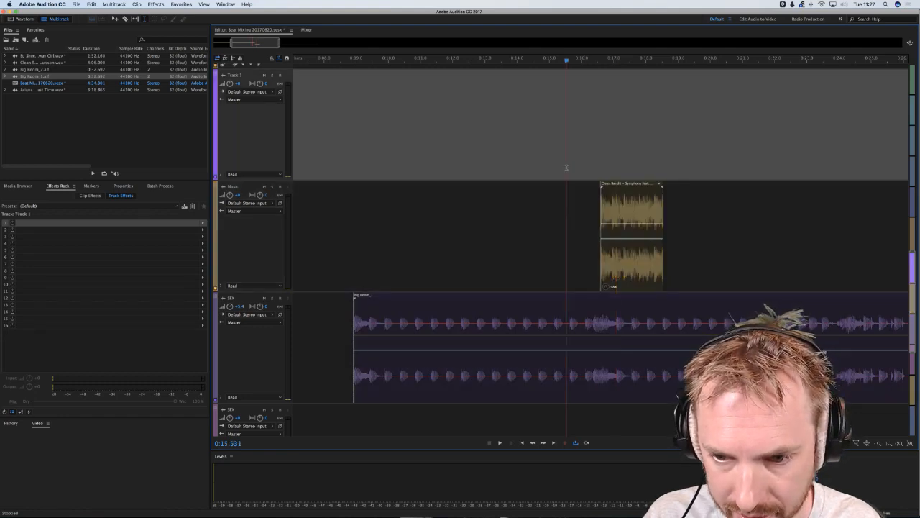
pyautogui.press('space')
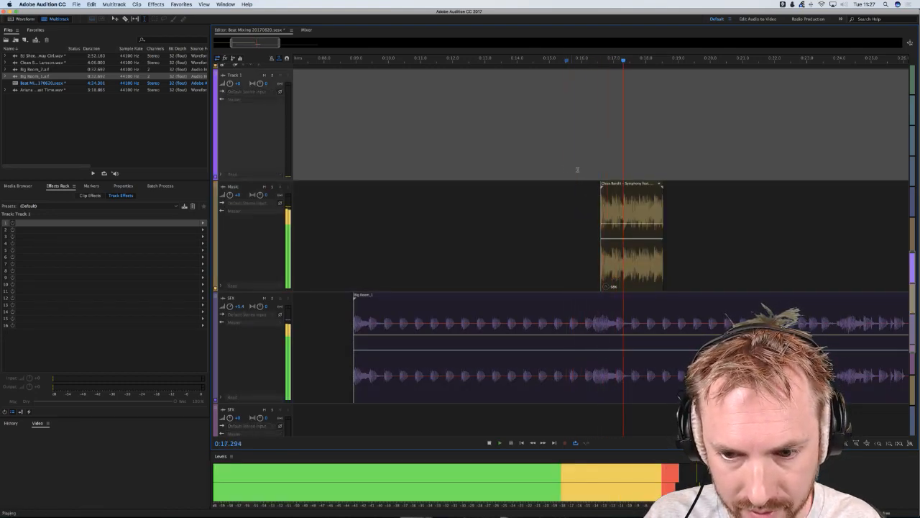
pyautogui.press('space')
# - Add a stereo bus track directly below the empty SFX track
pyautogui.scroll(-3, 580, 199)
pyautogui.scroll(-5, 581, 200)
pyautogui.click(537, 359)
pyautogui.scroll(5, 633, 233)
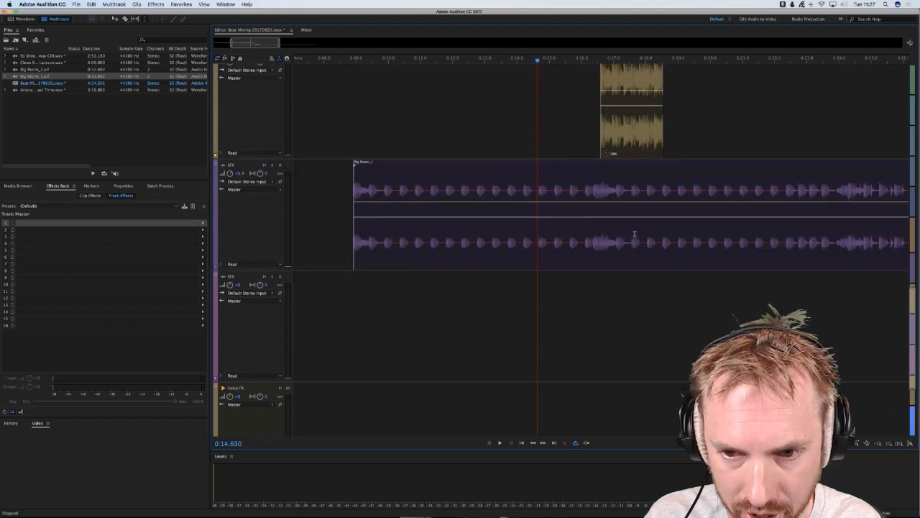
pyautogui.scroll(4, 634, 232)
pyautogui.scroll(-3, 512, 62)
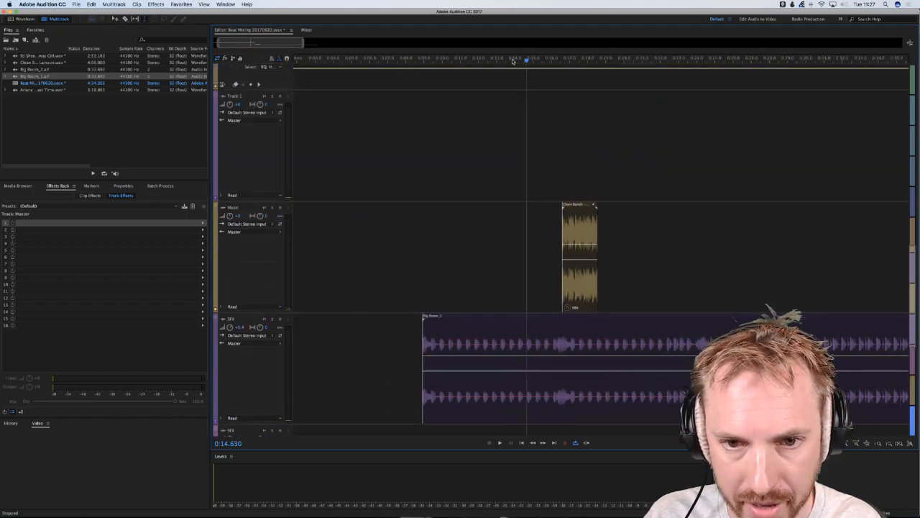
pyautogui.scroll(-2, 513, 61)
pyautogui.scroll(3, 545, 136)
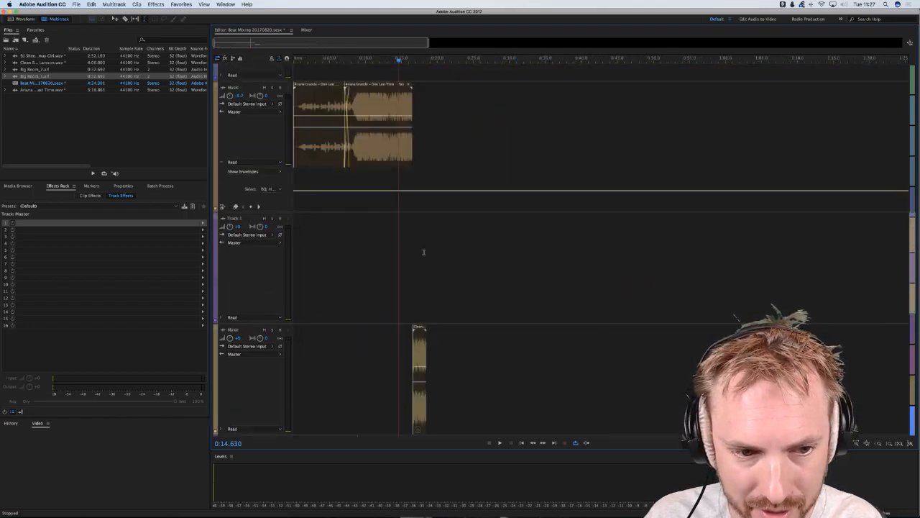
pyautogui.scroll(-4, 337, 251)
pyautogui.rightClick(315, 188)
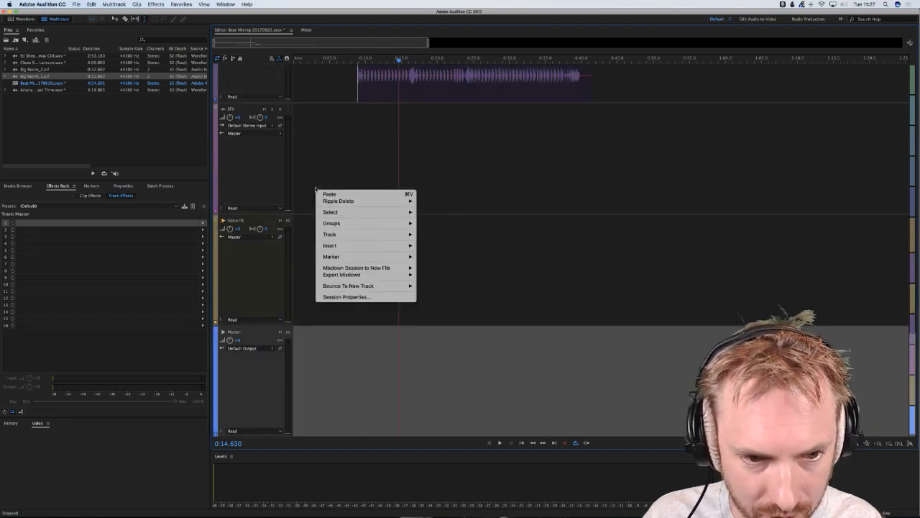
pyautogui.moveTo(384, 235)
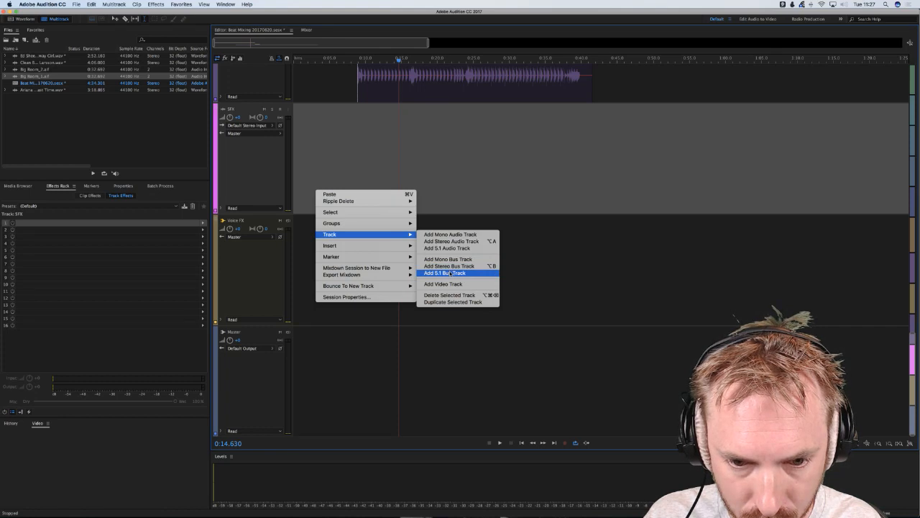
pyautogui.click(443, 266)
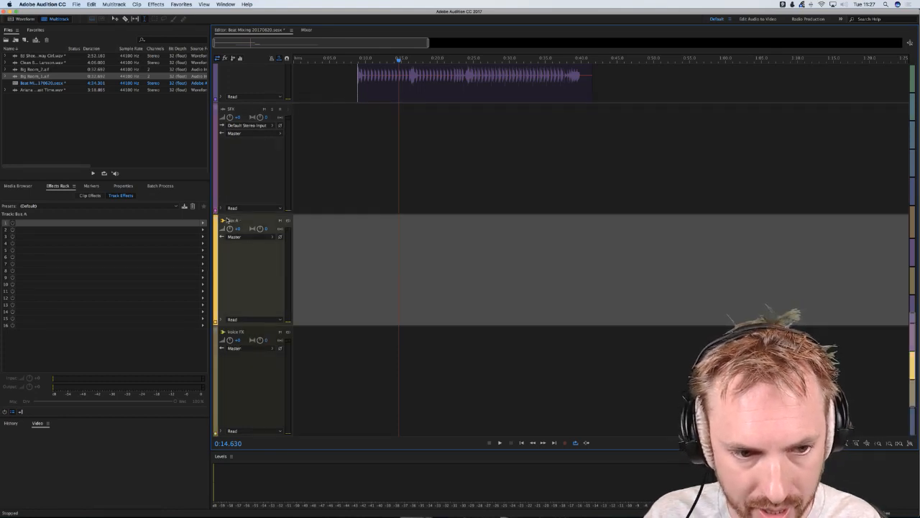
# - Rename the new stereo bus track as Music
pyautogui.doubleClick(231, 221)
pyautogui.write('Music')
pyautogui.press('Return')
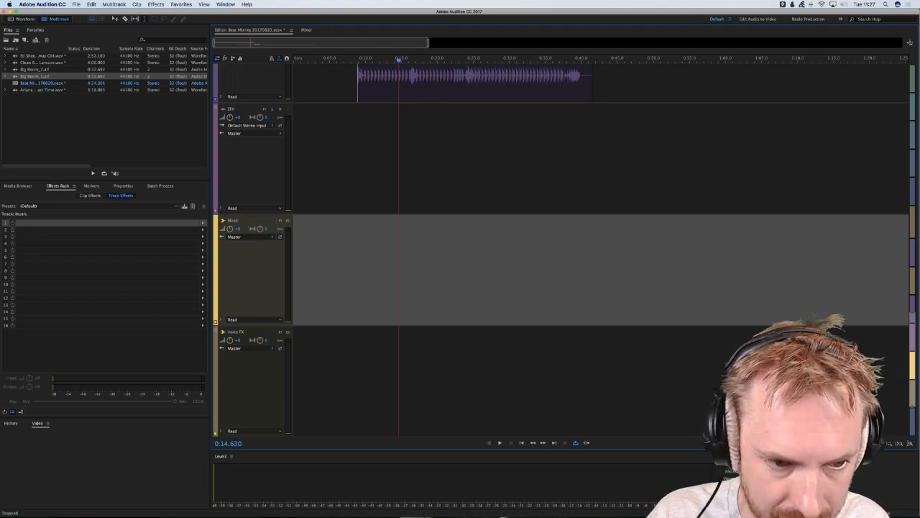
pyautogui.scroll(5, 390, 195)
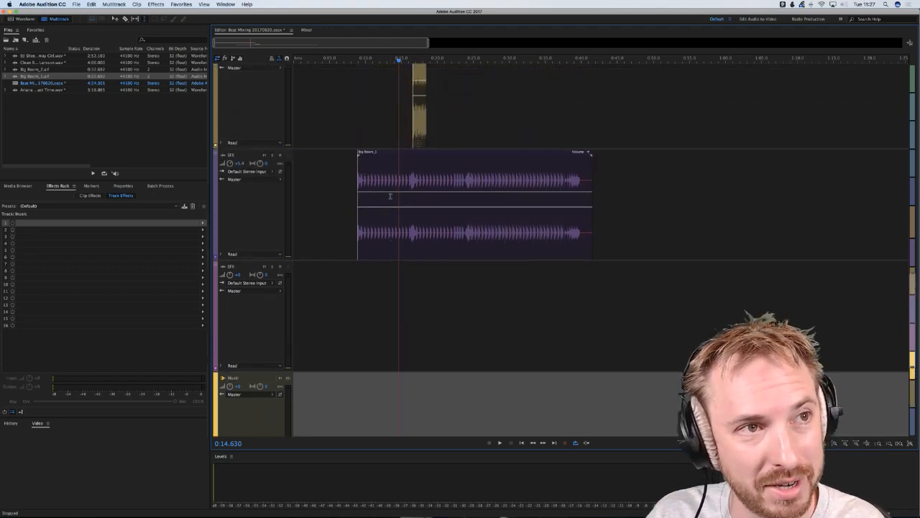
# - Route the output of the upper Music track, holding the two song clips, to the Music bus
pyautogui.scroll(6, 390, 196)
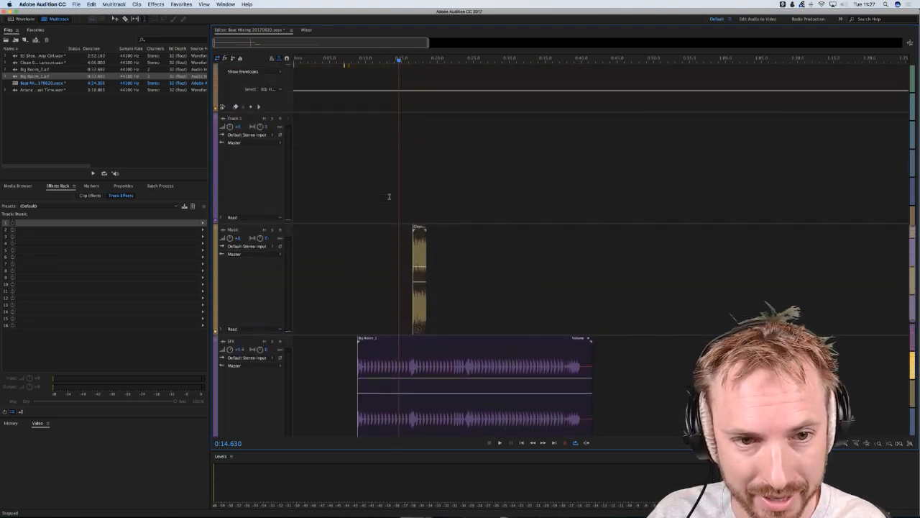
pyautogui.click(416, 85)
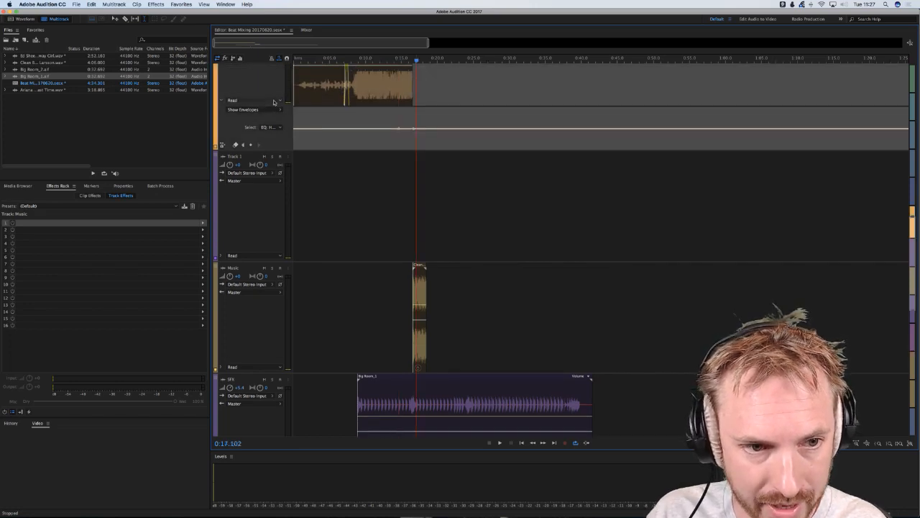
pyautogui.scroll(3, 325, 104)
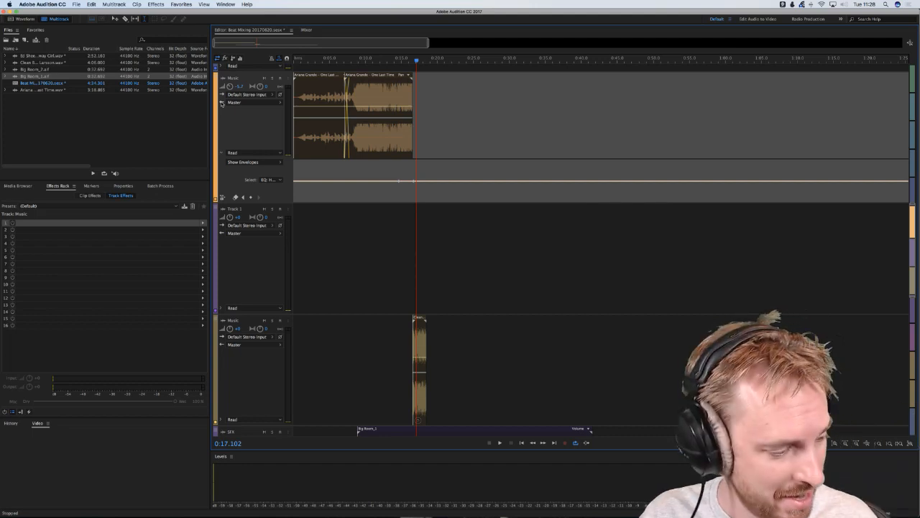
pyautogui.click(222, 103)
pyautogui.moveTo(316, 128)
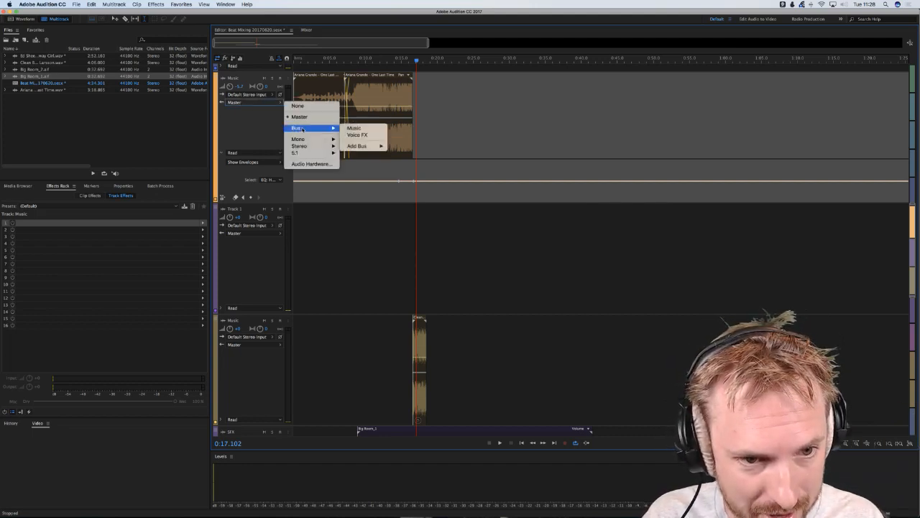
pyautogui.click(353, 128)
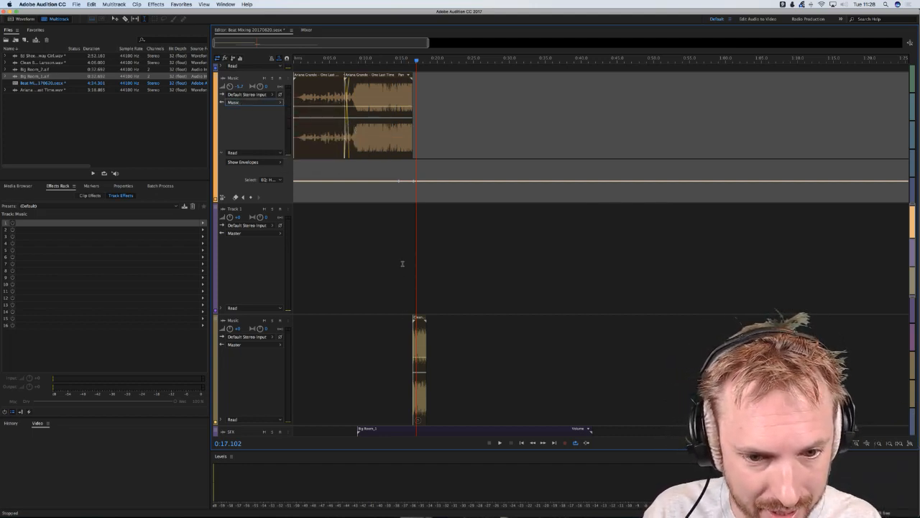
# - Route the output of the empty Track 1 to the Music bus
pyautogui.click(401, 268)
pyautogui.click(280, 232)
pyautogui.moveTo(312, 258)
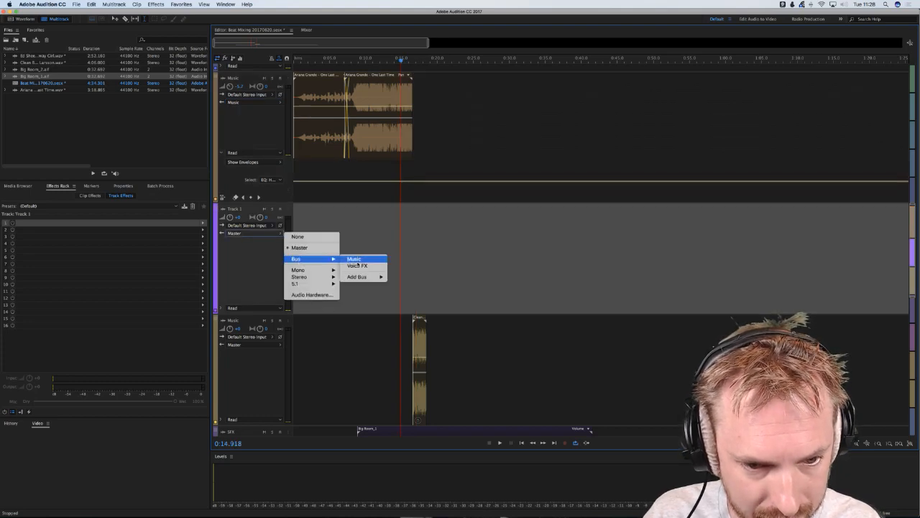
pyautogui.click(355, 259)
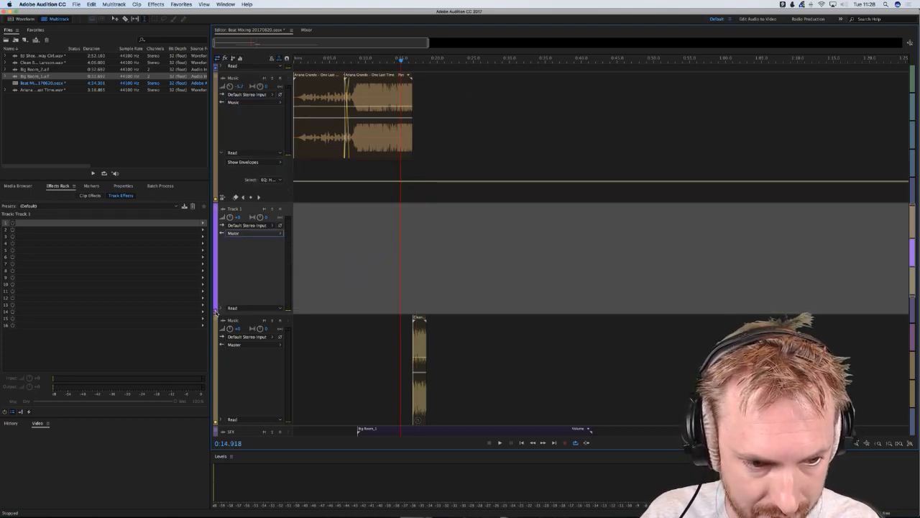
# - Change the track color of Track 1 to light blue
pyautogui.click(216, 310)
pyautogui.click(439, 260)
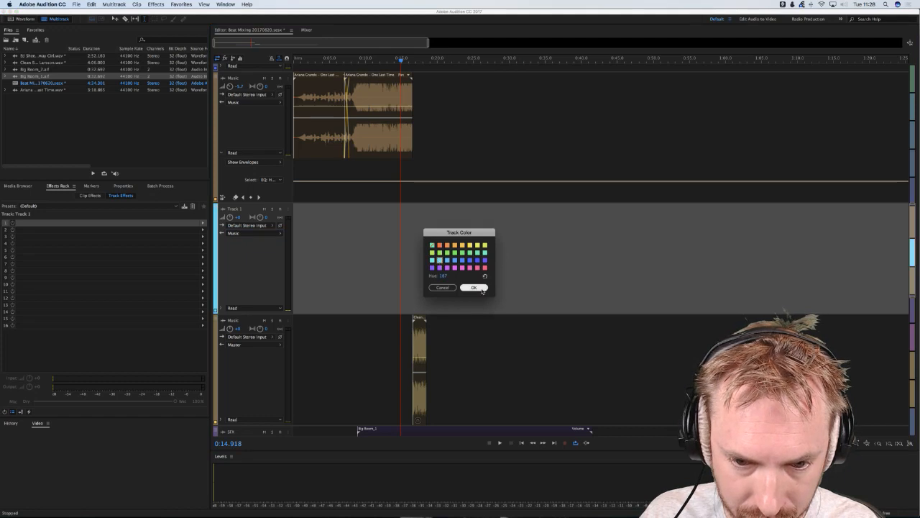
pyautogui.click(474, 286)
# - Route the output of the lower Music track, holding the short stretched clip, to the Music bus
pyautogui.click(401, 341)
pyautogui.click(269, 348)
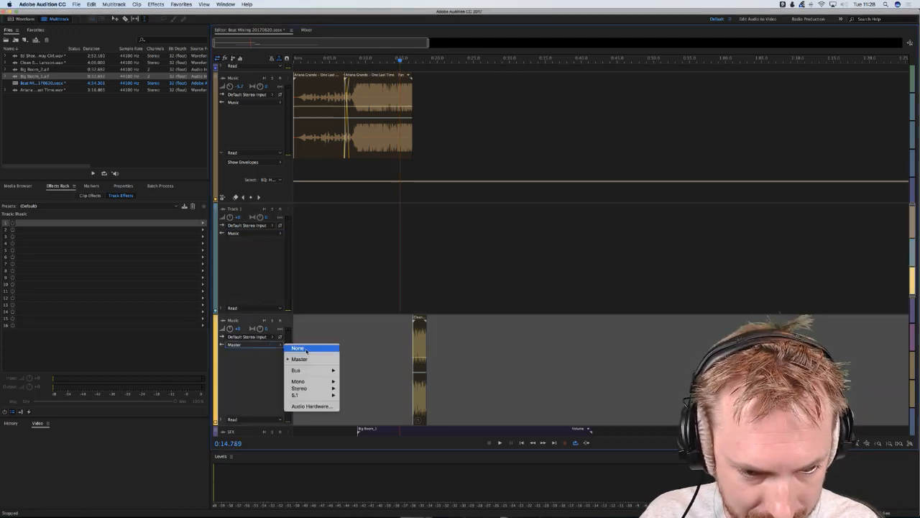
pyautogui.moveTo(316, 369)
pyautogui.click(363, 372)
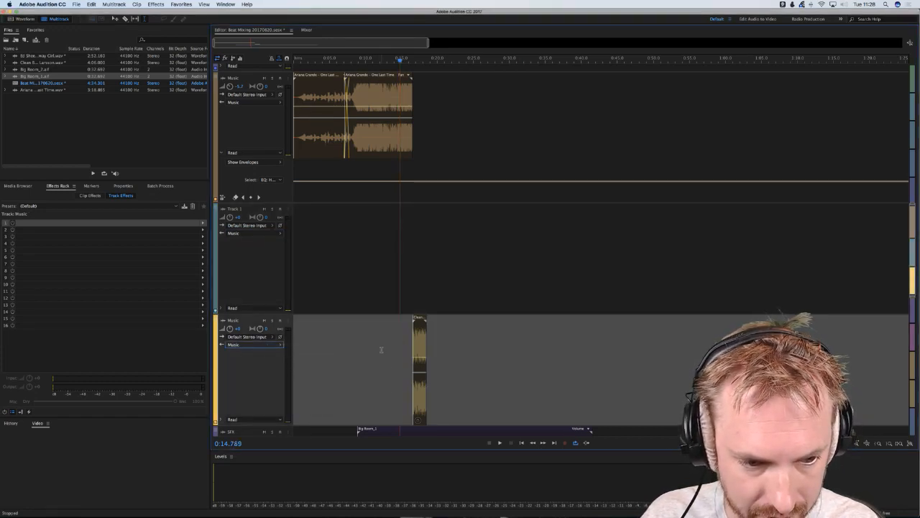
# - Review the output routing of the Music, SFX and bus tracks across the session
pyautogui.scroll(-5, 381, 350)
pyautogui.scroll(-2, 381, 349)
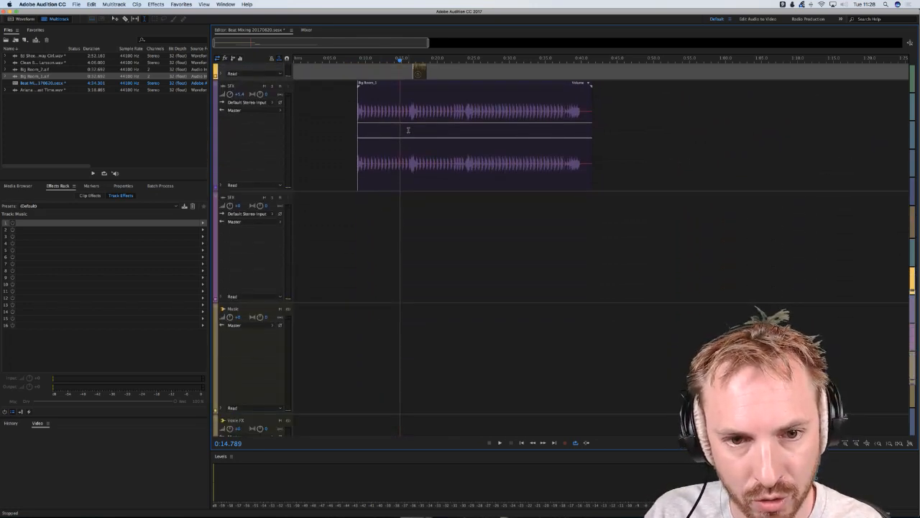
pyautogui.scroll(1, 329, 96)
pyautogui.scroll(-2, 329, 96)
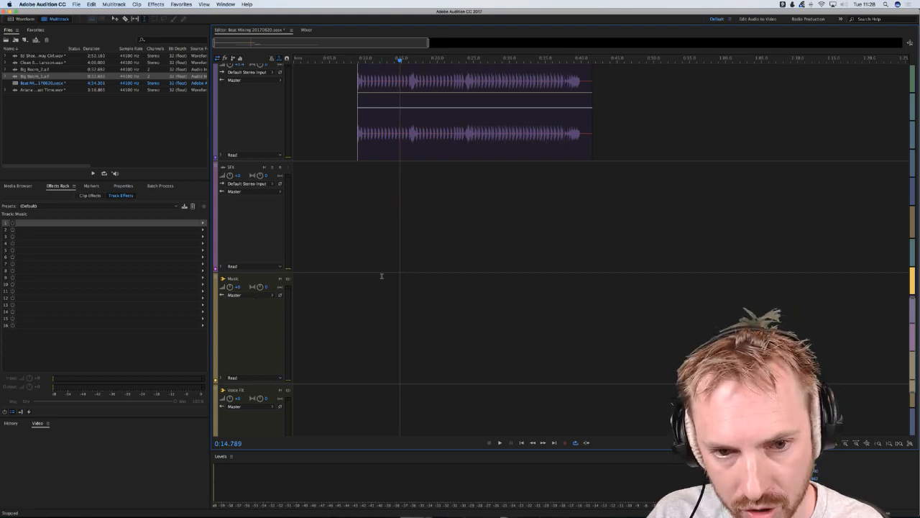
pyautogui.scroll(4, 382, 272)
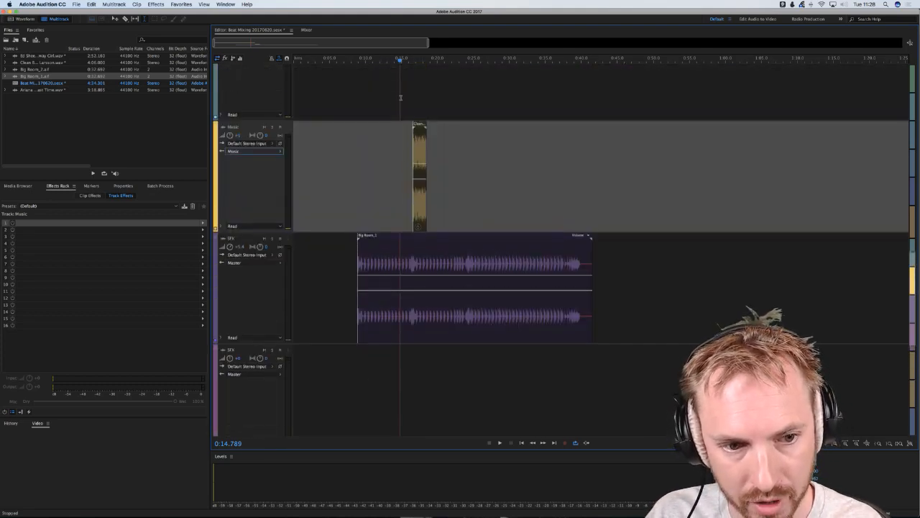
pyautogui.scroll(-1, 400, 97)
pyautogui.scroll(3, 400, 97)
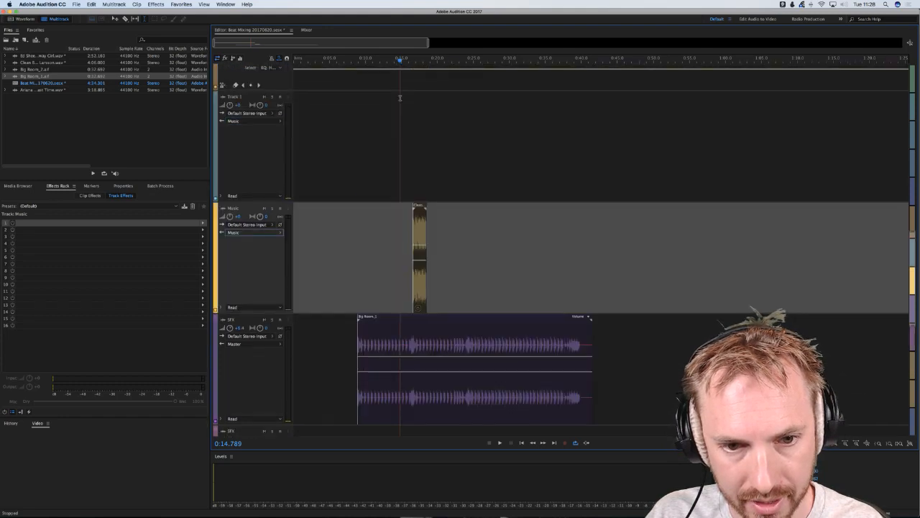
pyautogui.scroll(-1, 401, 97)
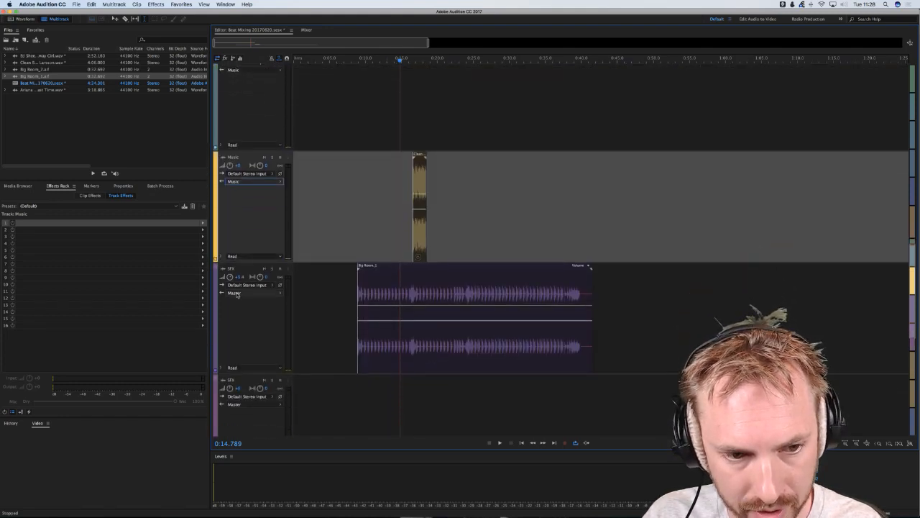
pyautogui.scroll(-3, 406, 291)
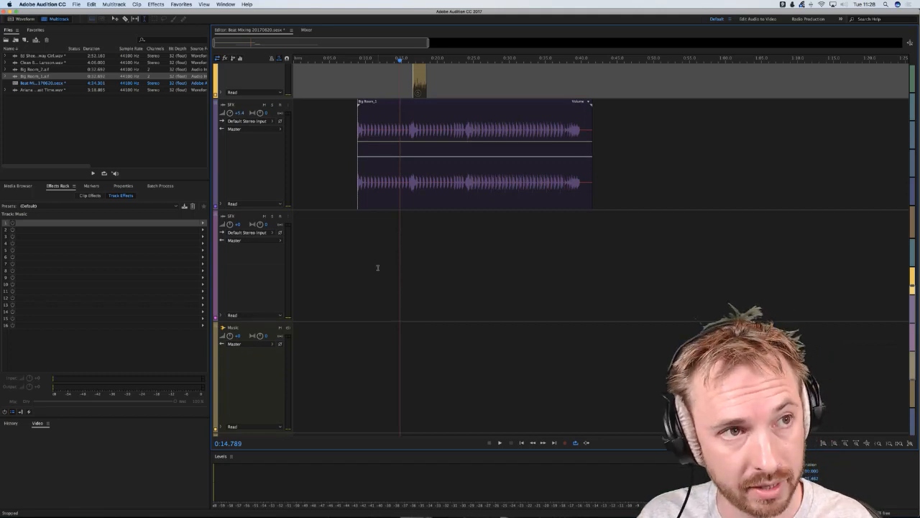
pyautogui.scroll(-1, 380, 255)
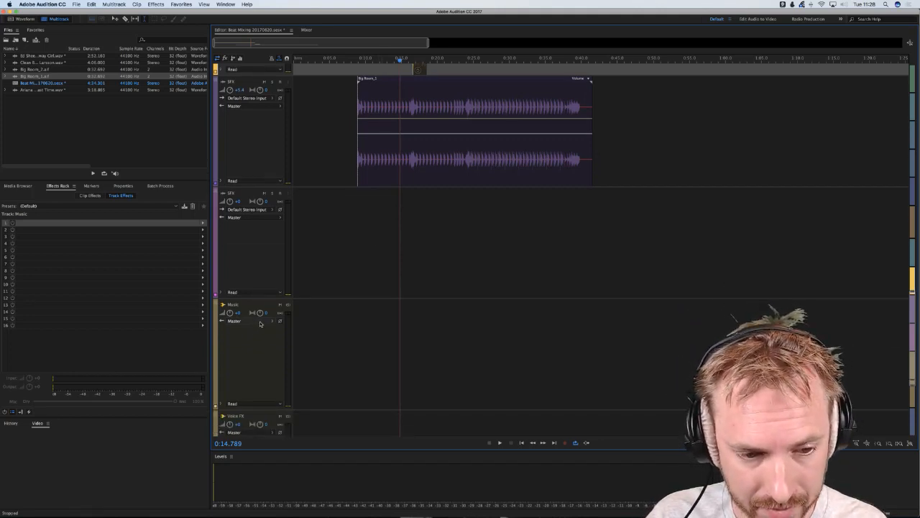
pyautogui.scroll(1, 423, 170)
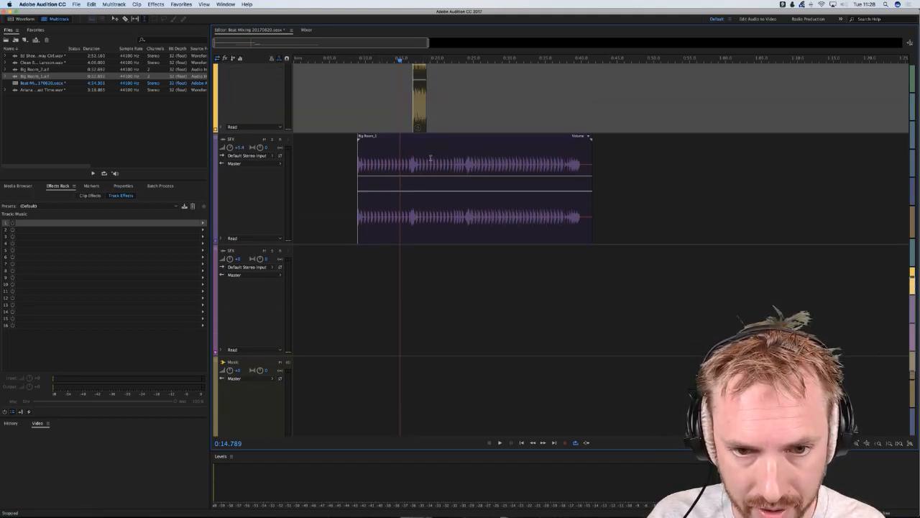
# - Measure the length of one beat and of two beats in the SFX drum loop, starting at 0:18.996
pyautogui.click(430, 155)
pyautogui.scroll(10, 431, 60)
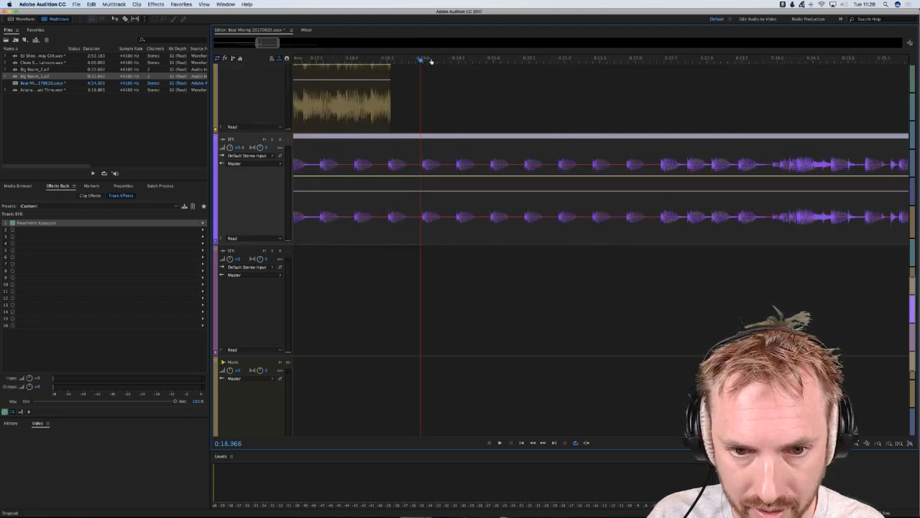
pyautogui.scroll(3, 431, 61)
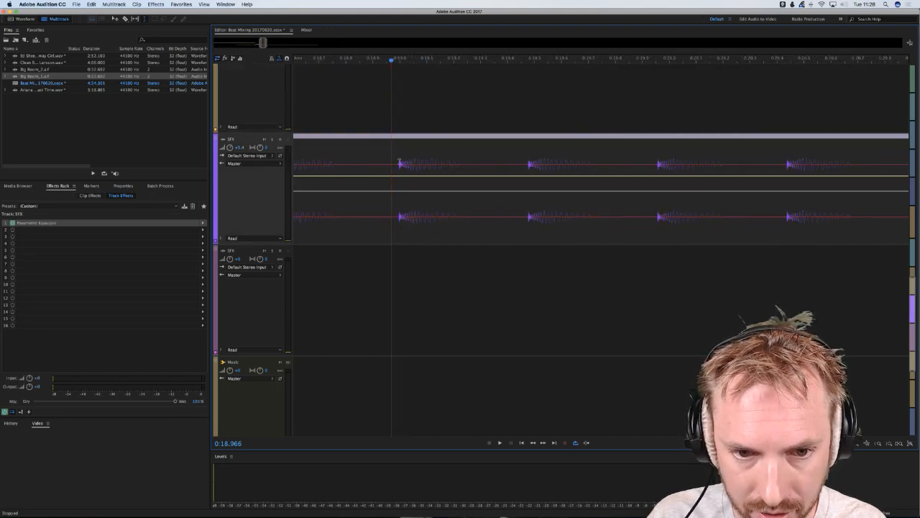
pyautogui.moveTo(399, 161); pyautogui.dragTo(529, 159)
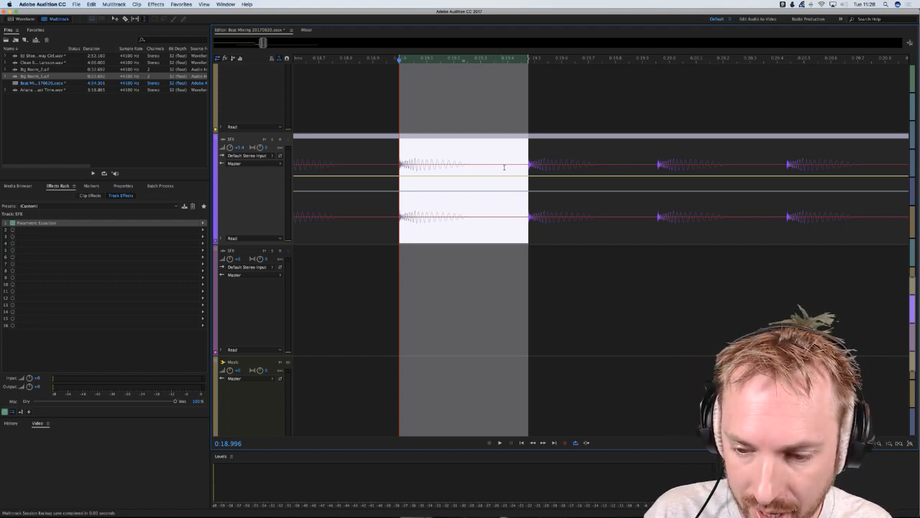
pyautogui.moveTo(526, 163); pyautogui.dragTo(657, 151)
# - Add an Echo effect to the first effect slot of the Music bus
pyautogui.scroll(-5, 390, 210)
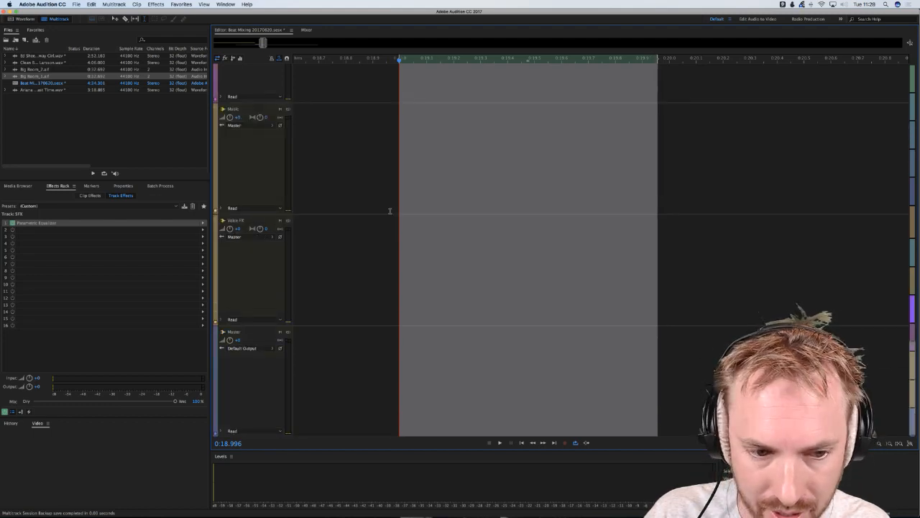
pyautogui.click(407, 157)
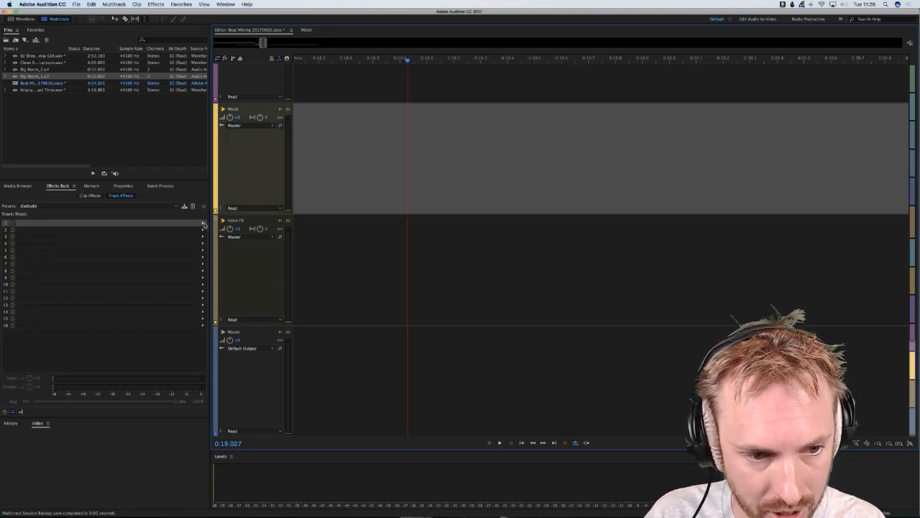
pyautogui.click(203, 225)
pyautogui.moveTo(230, 255)
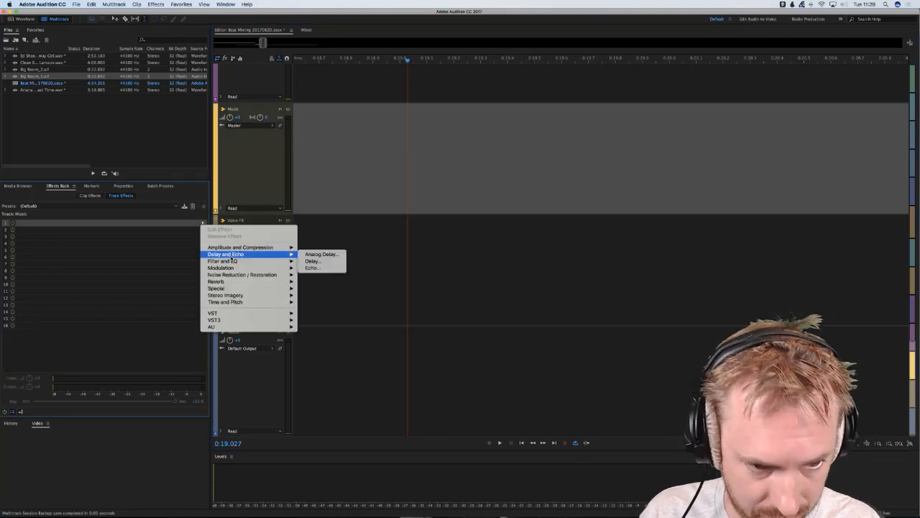
pyautogui.click(313, 268)
# - Set the Echo delay time to 480 ms for the left channel and 960 ms for the right, and close the effect window
pyautogui.click(409, 227)
pyautogui.write('480')
pyautogui.press('Tab')
pyautogui.press('Tab')
pyautogui.press('Tab')
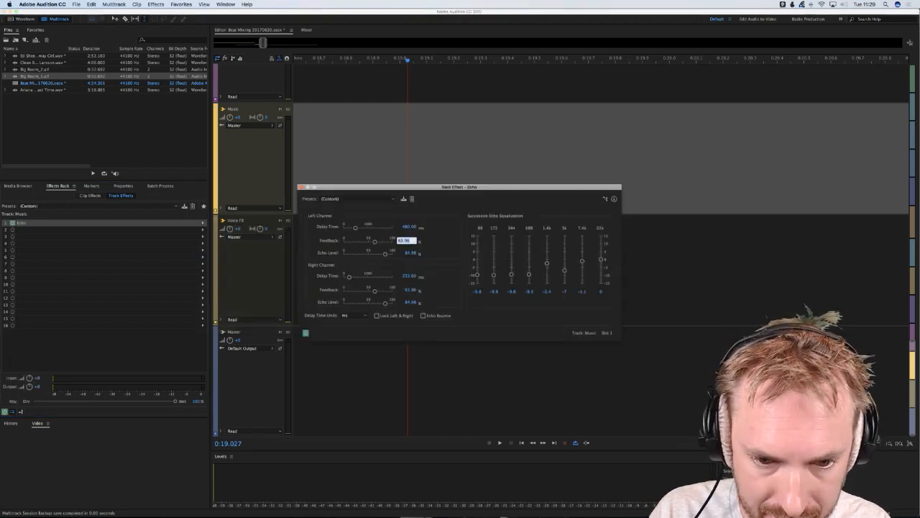
pyautogui.press('Return')
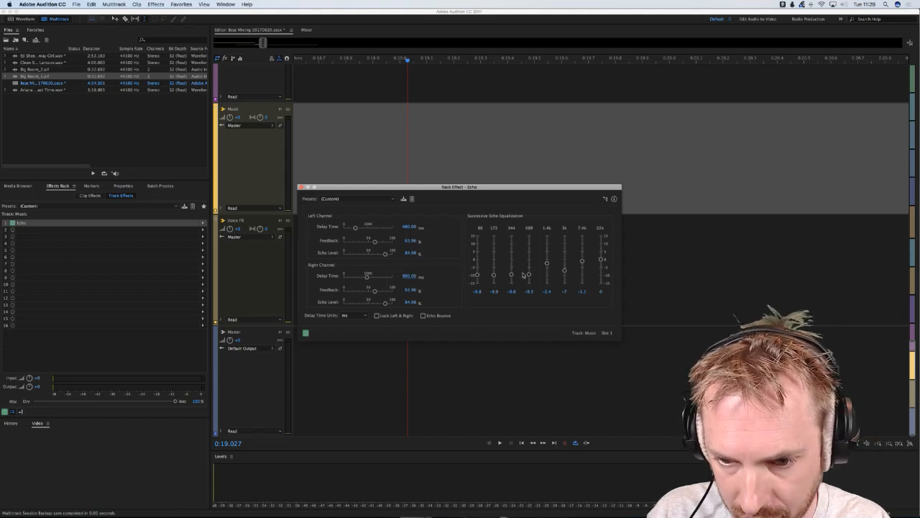
pyautogui.click(299, 187)
# - Solo the lower Music track and play its short clip from 0:16.109 to audition the echo
pyautogui.scroll(-10, 448, 63)
pyautogui.scroll(1, 436, 125)
pyautogui.scroll(1, 437, 125)
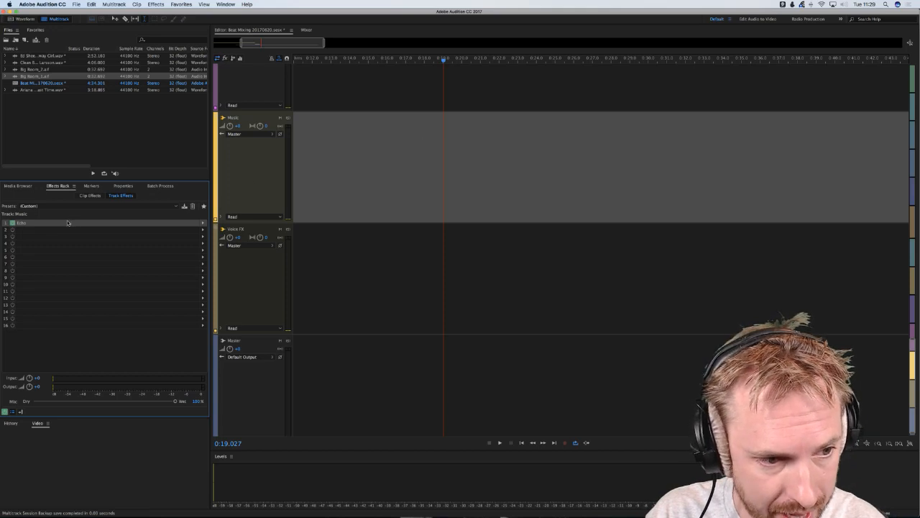
pyautogui.scroll(-5, 438, 57)
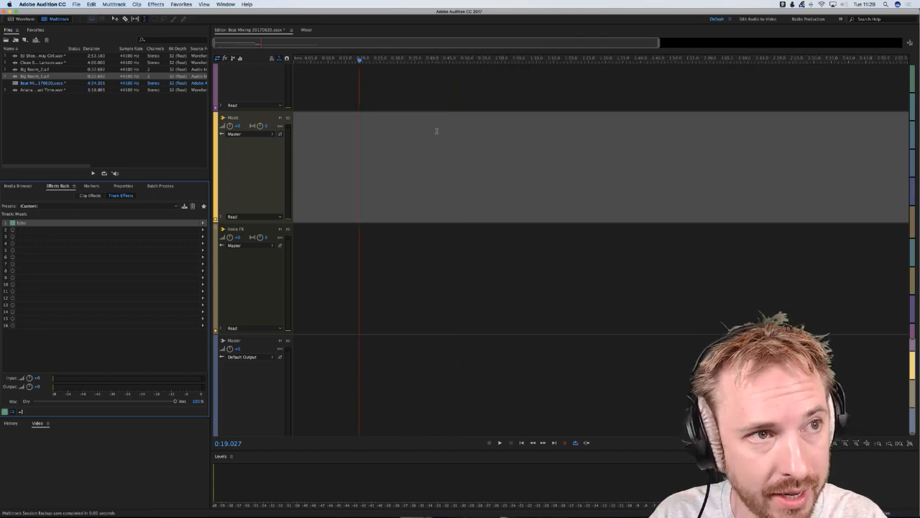
pyautogui.scroll(5, 436, 130)
pyautogui.scroll(3, 431, 130)
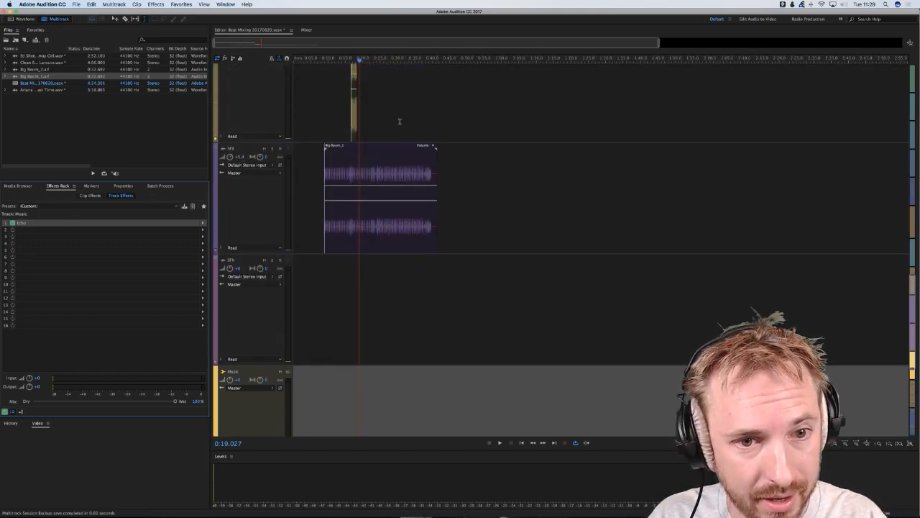
pyautogui.scroll(5, 347, 63)
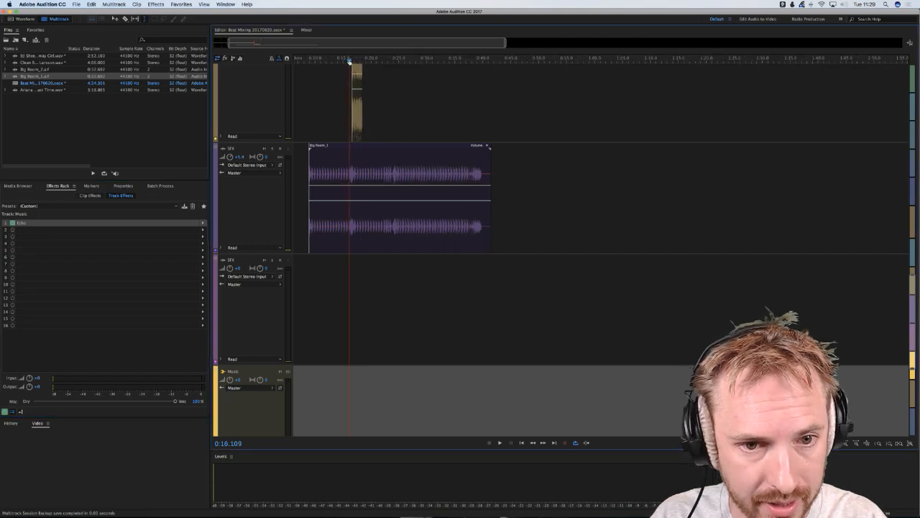
pyautogui.scroll(3, 284, 108)
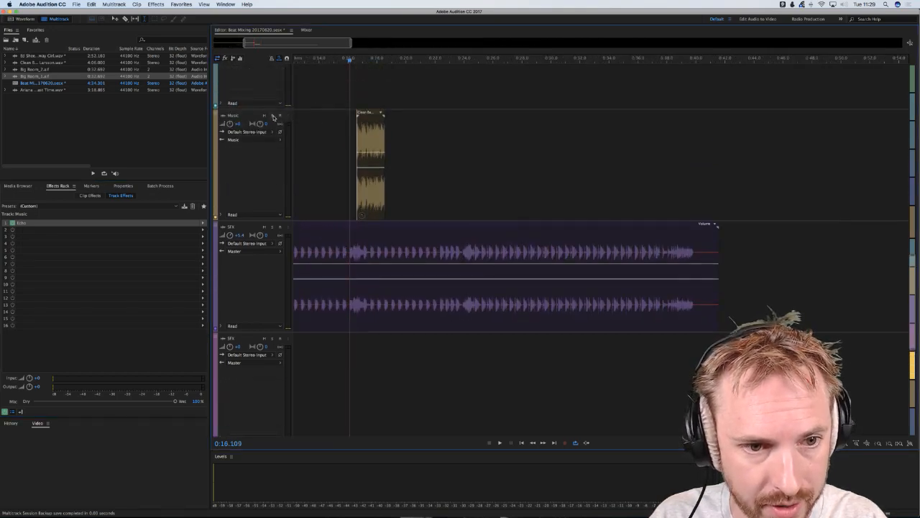
pyautogui.click(273, 117)
pyautogui.press('space')
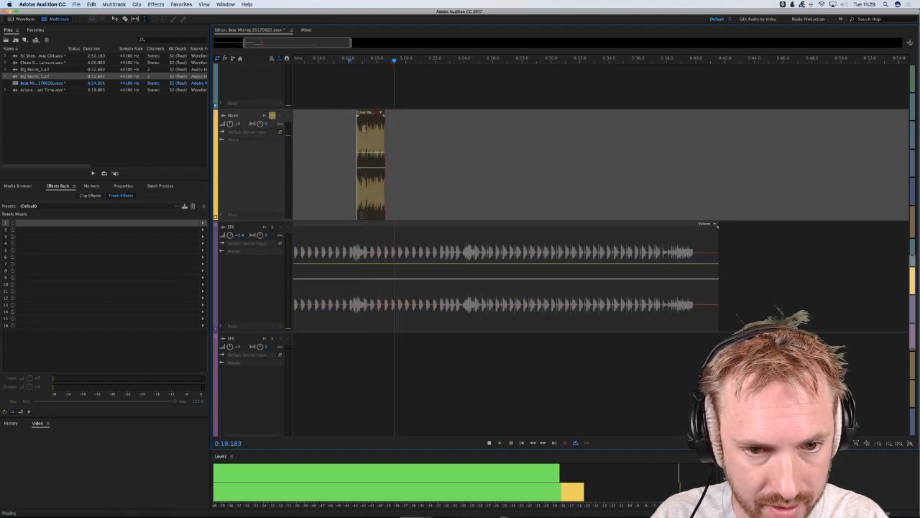
pyautogui.press('space')
# - Reopen the Music bus's Echo effect and set the delay time to 240 ms for the left channel and 480 ms for the right
pyautogui.scroll(-10, 346, 136)
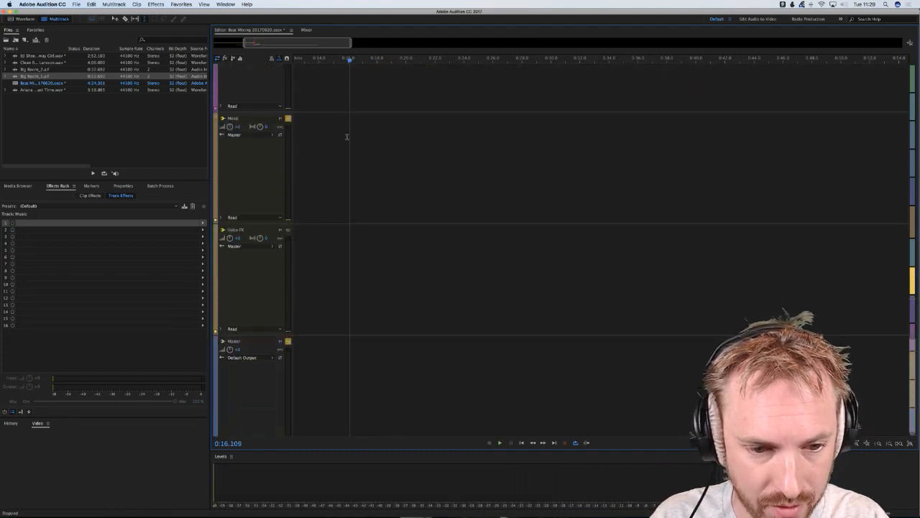
pyautogui.scroll(-1, 359, 234)
pyautogui.click(340, 202)
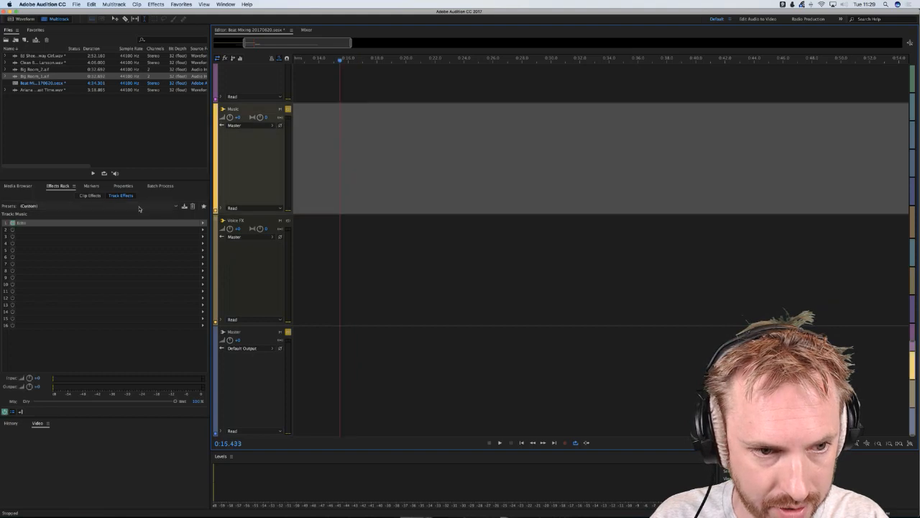
pyautogui.doubleClick(60, 223)
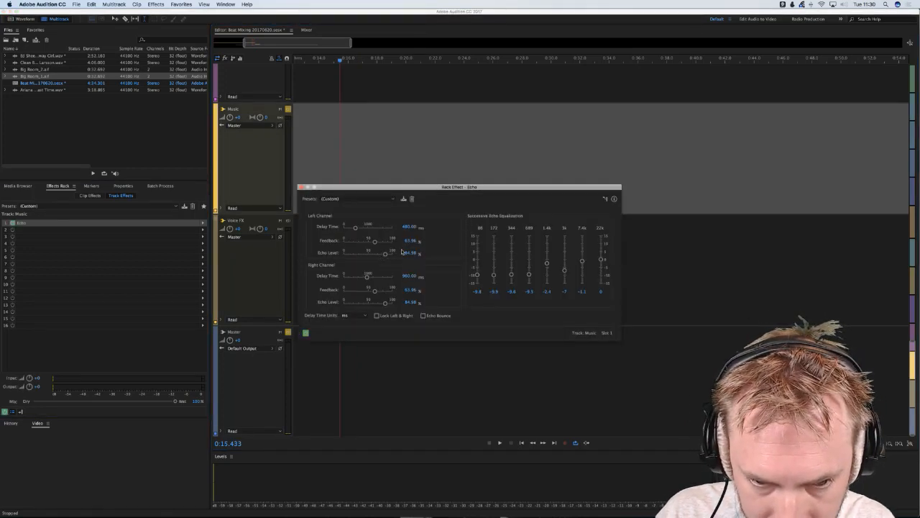
pyautogui.click(408, 227)
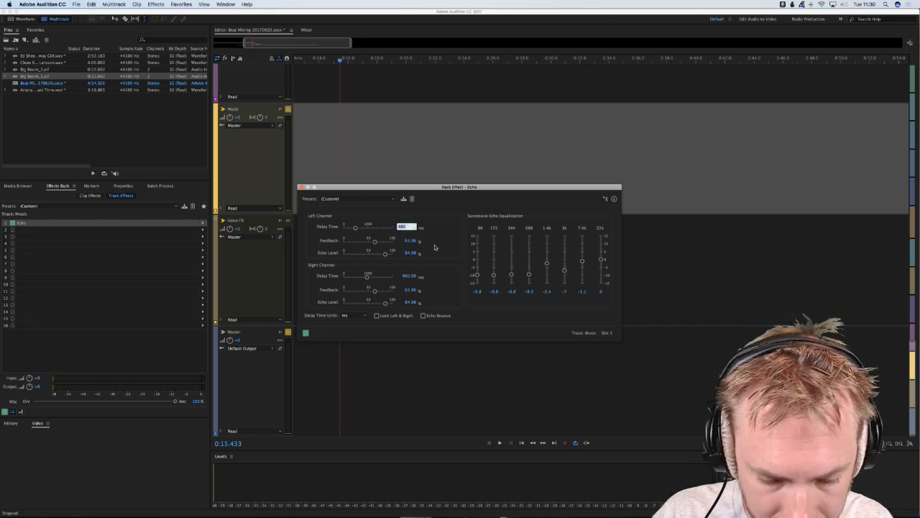
pyautogui.click(408, 275)
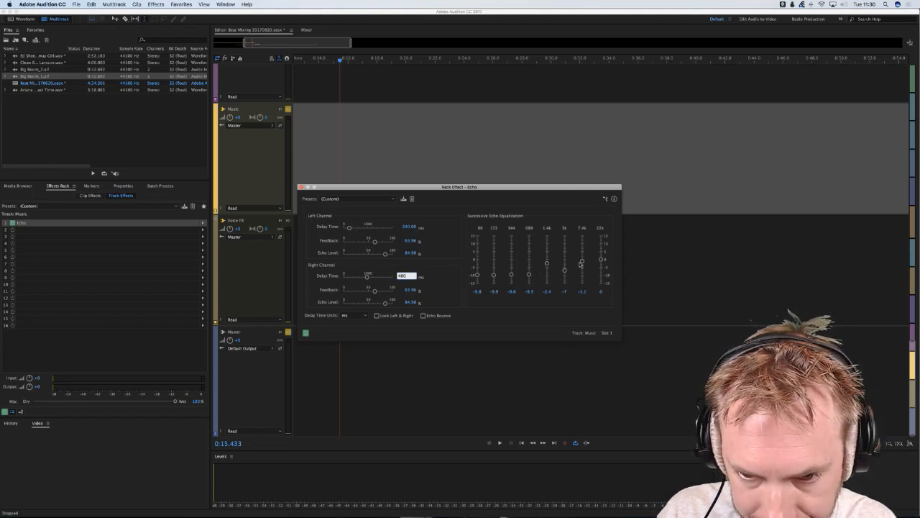
# - Redraw the Successive Echo Equalization curve, sloping the high bands down to about -14 at 22k, audition it from 0:15.433, and close the effect window
pyautogui.moveTo(601, 259); pyautogui.dragTo(477, 266)
pyautogui.press('space')
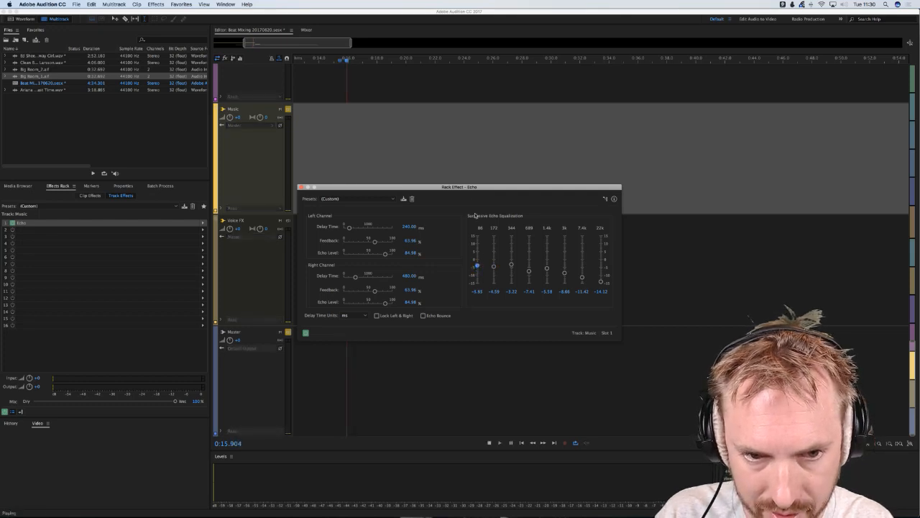
pyautogui.scroll(3, 389, 113)
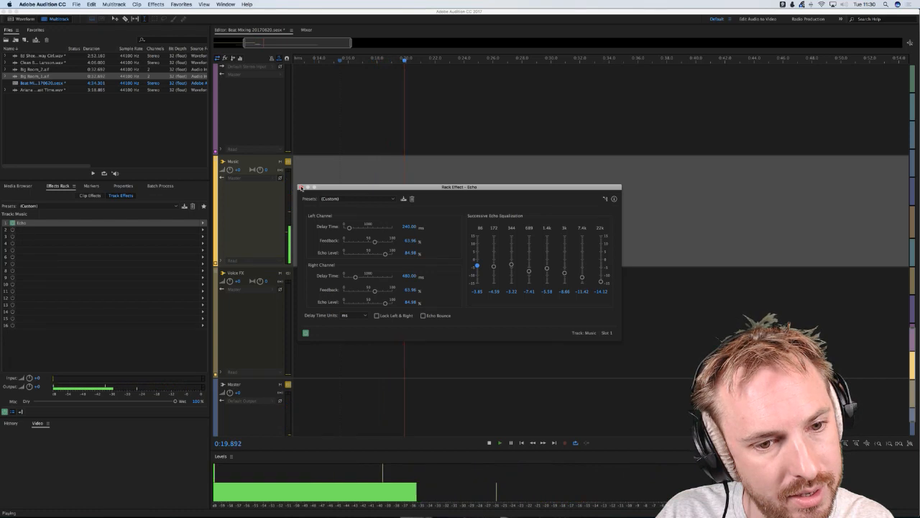
pyautogui.press('space')
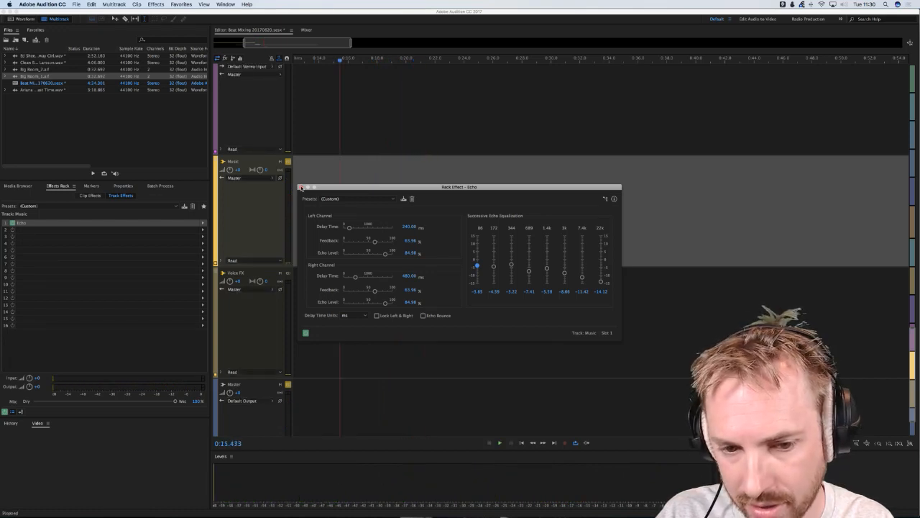
pyautogui.click(300, 188)
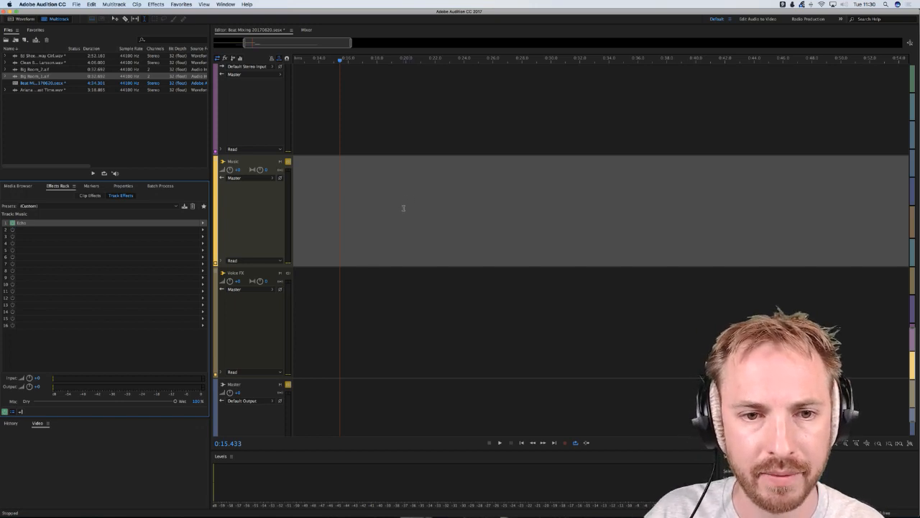
# - Compare the lower Music clip from 0:16.860 with the Music bus's Echo bypassed and with it switched back on
pyautogui.scroll(10, 403, 207)
pyautogui.scroll(-14, 402, 208)
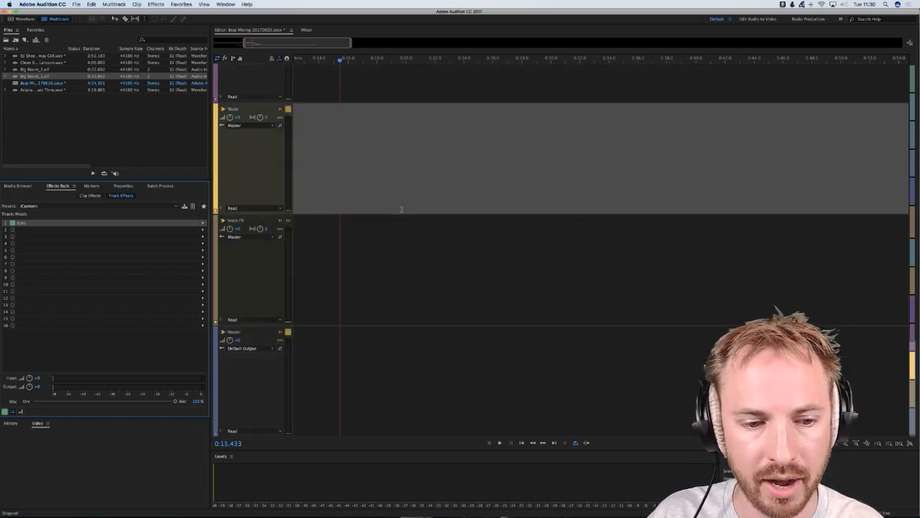
pyautogui.scroll(5, 402, 209)
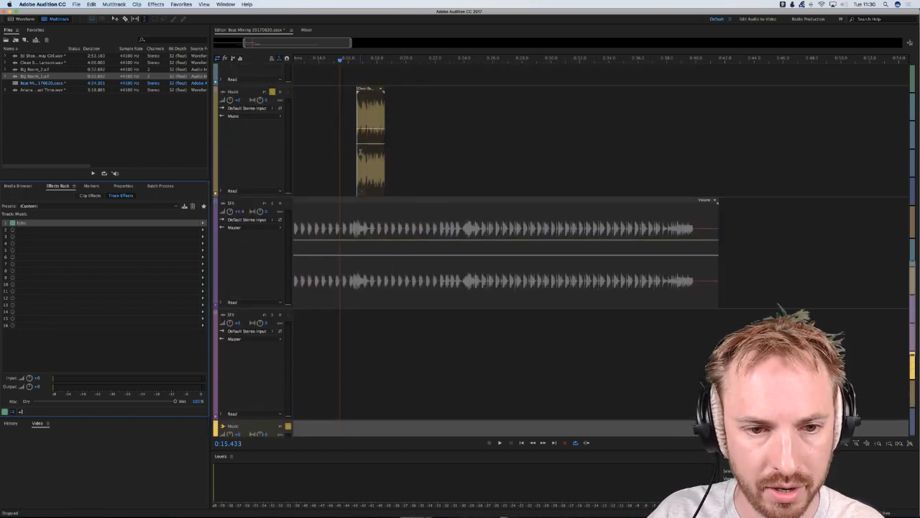
pyautogui.click(353, 160)
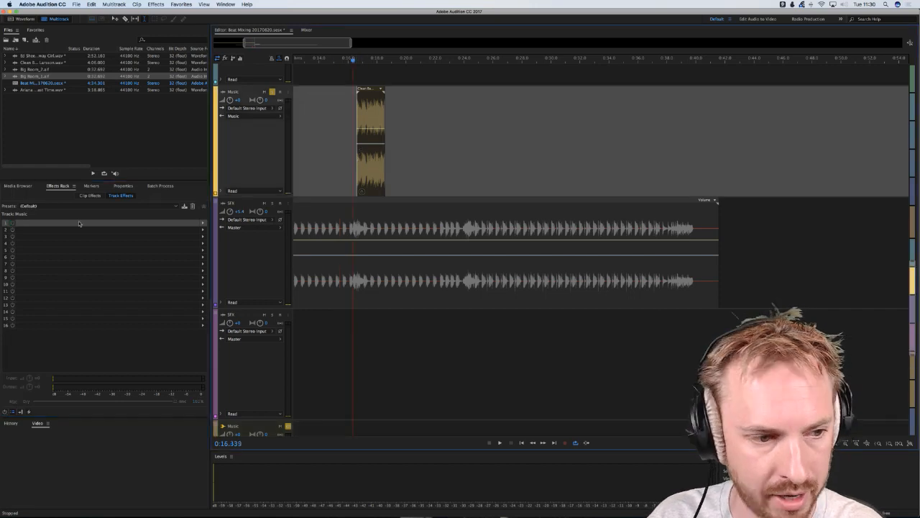
pyautogui.scroll(-8, 339, 384)
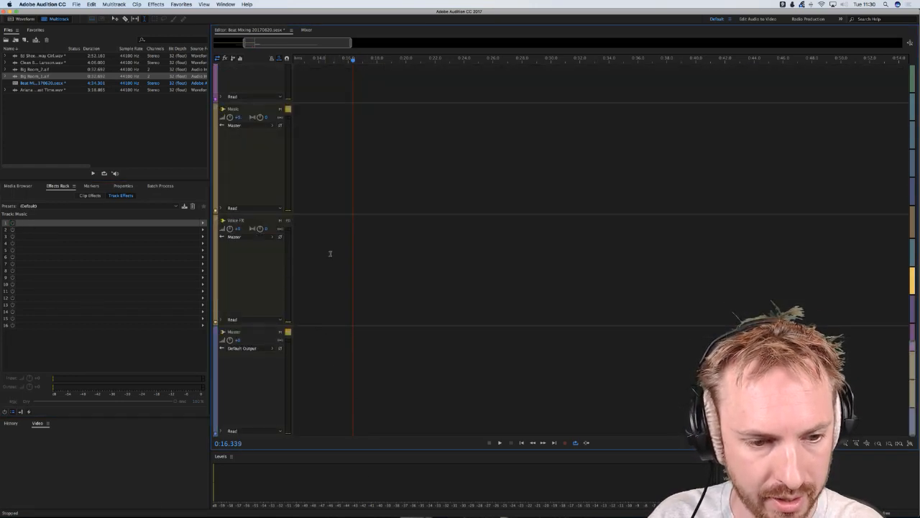
pyautogui.click(360, 182)
pyautogui.scroll(8, 360, 182)
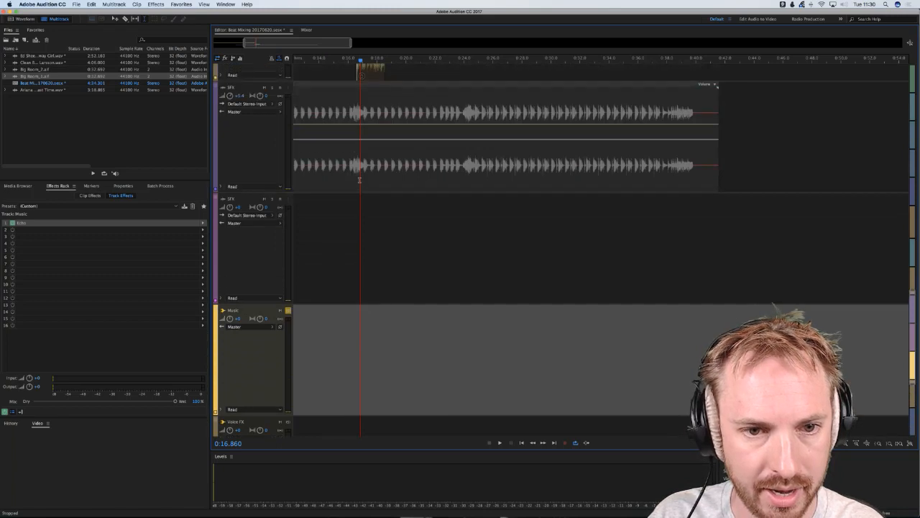
pyautogui.click(14, 224)
pyautogui.press('space')
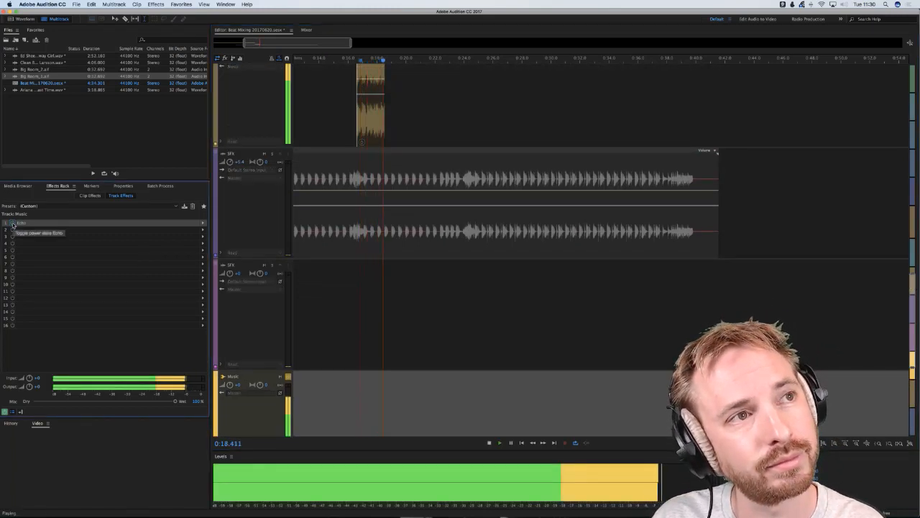
pyautogui.press('space')
pyautogui.click(12, 223)
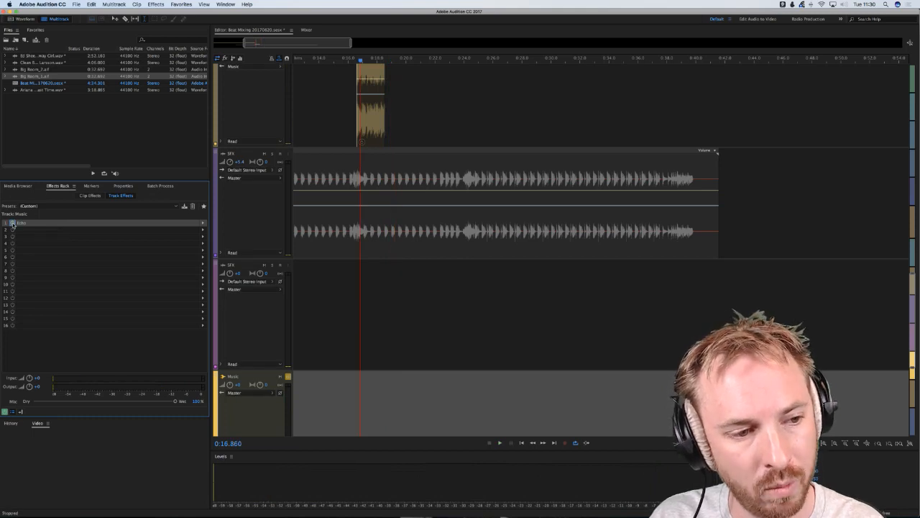
pyautogui.press('space')
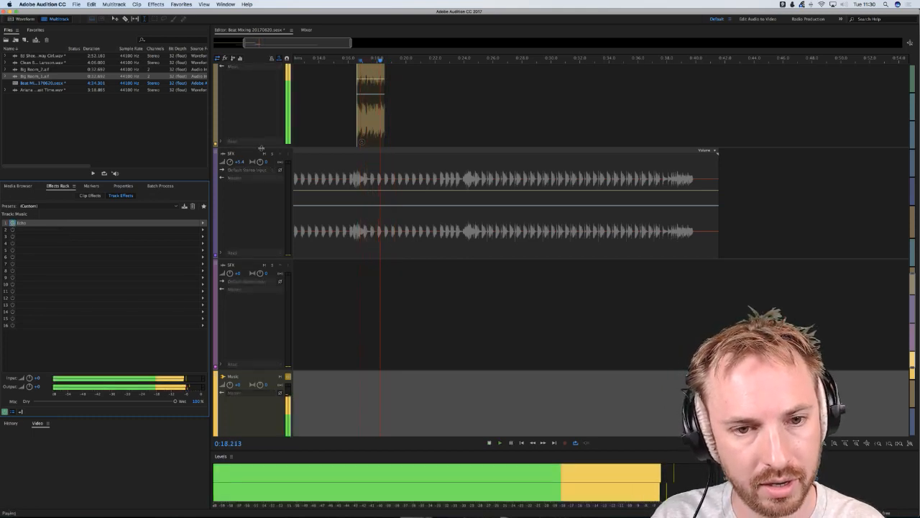
pyautogui.press('space')
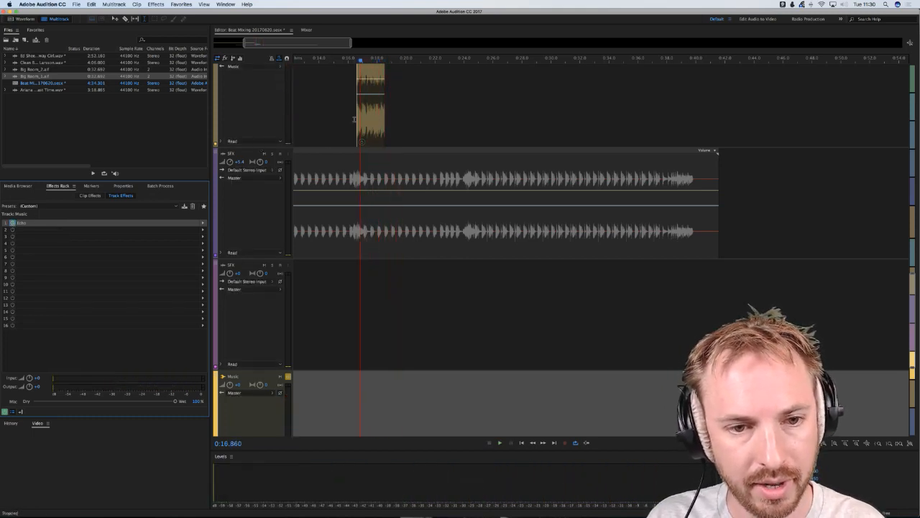
# - Unsolo the lower Music track and play it with the drum loop from 0:16.420
pyautogui.click(355, 119)
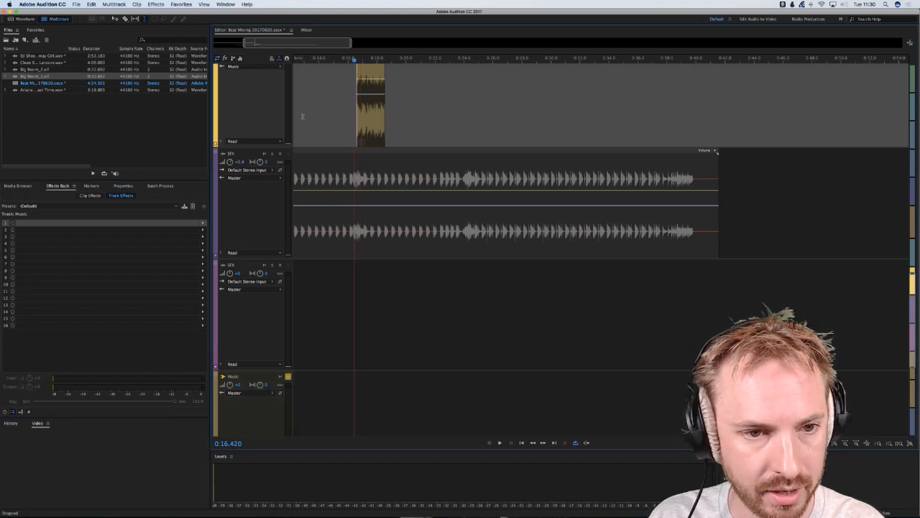
pyautogui.scroll(3, 302, 117)
pyautogui.click(272, 93)
pyautogui.press('space')
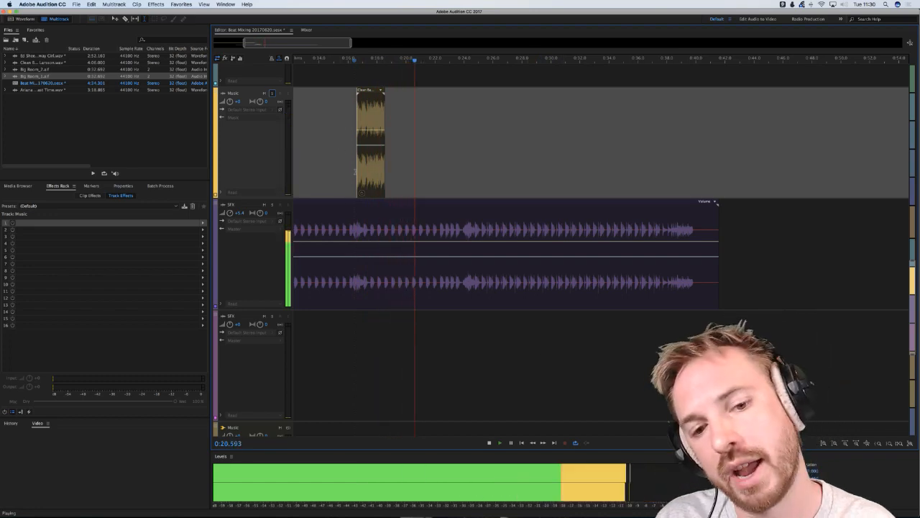
pyautogui.press('space')
# - Extend the end of the short clip on the lower Music track to about 0:25
pyautogui.scroll(3, 348, 158)
pyautogui.scroll(5, 347, 159)
pyautogui.hscroll(-2, 345, 156)
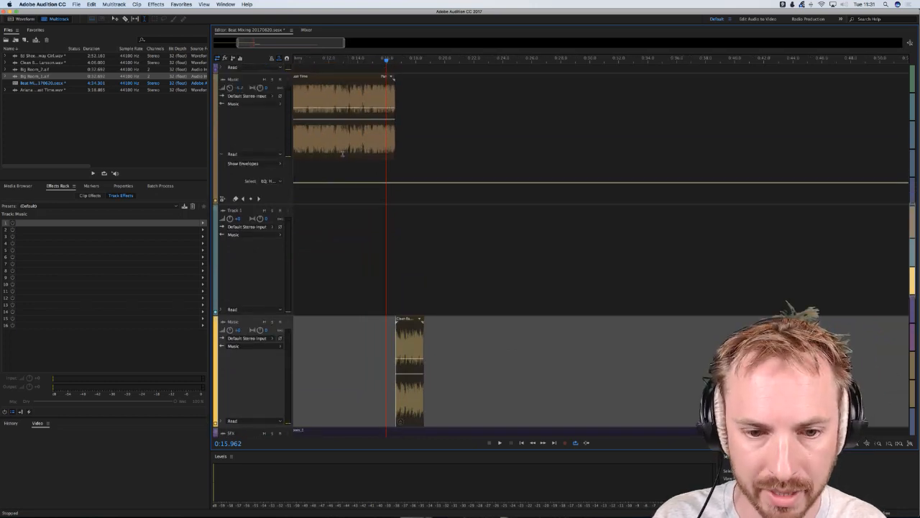
pyautogui.hscroll(-3, 352, 158)
pyautogui.scroll(-5, 423, 172)
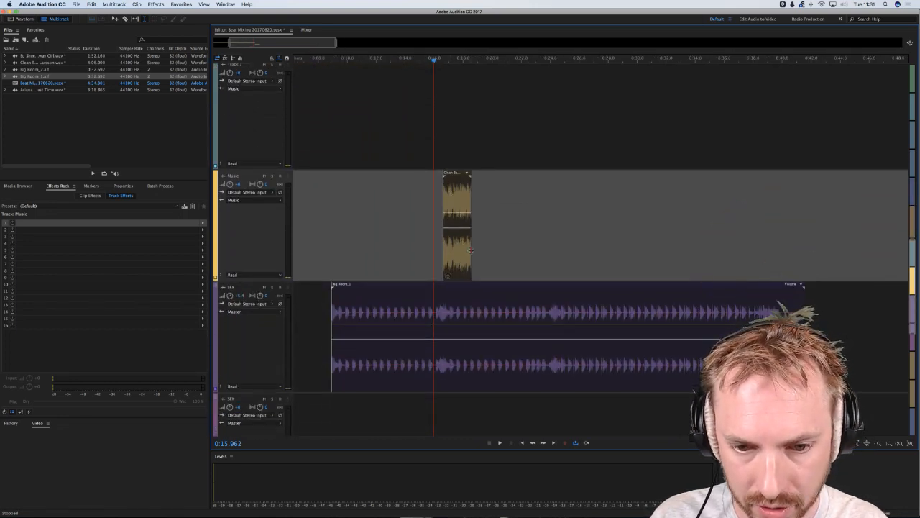
pyautogui.moveTo(471, 250); pyautogui.dragTo(559, 255)
# - Listen to the extended Music clip with the drum loop from several points between about 0:21.5 and 0:23.9 to find a cut on the beat
pyautogui.click(548, 253)
pyautogui.press('space')
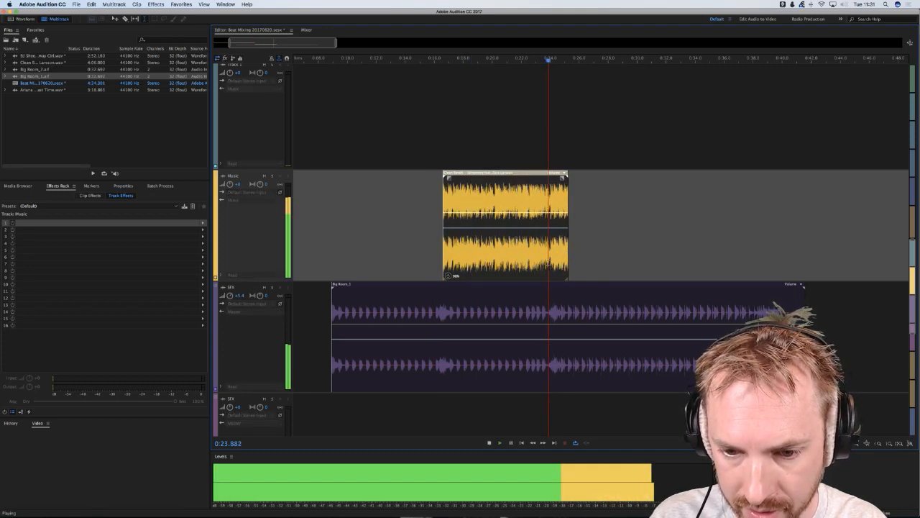
pyautogui.press('space')
pyautogui.press('space')
pyautogui.press('space')
pyautogui.scroll(5, 551, 59)
pyautogui.click(479, 98)
pyautogui.press('space')
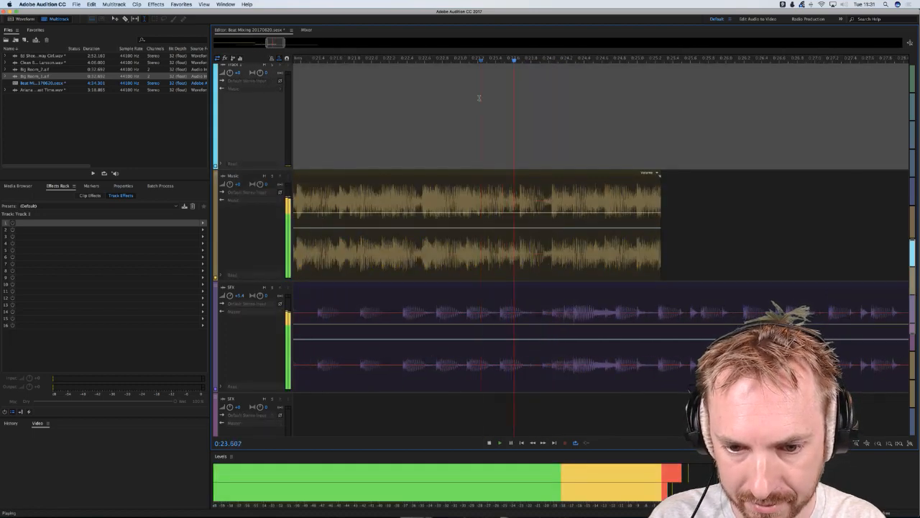
pyautogui.press('space')
pyautogui.click(417, 111)
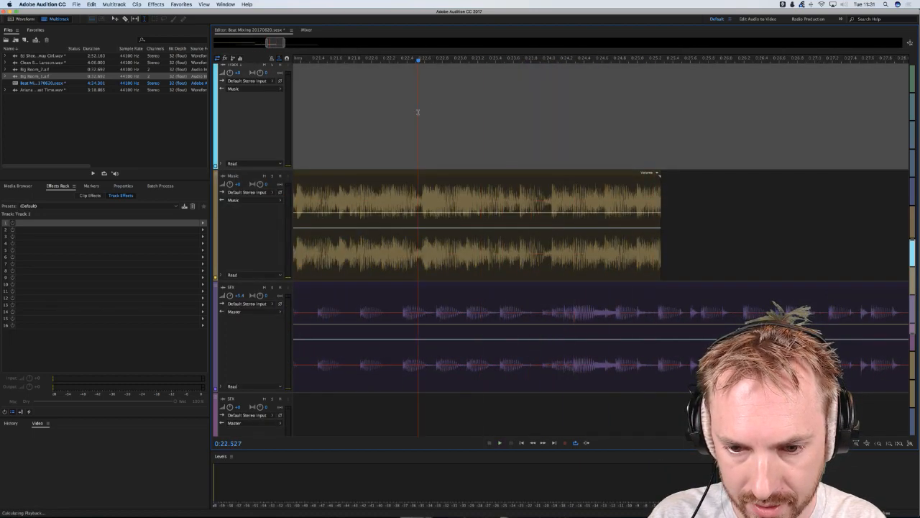
pyautogui.press('space')
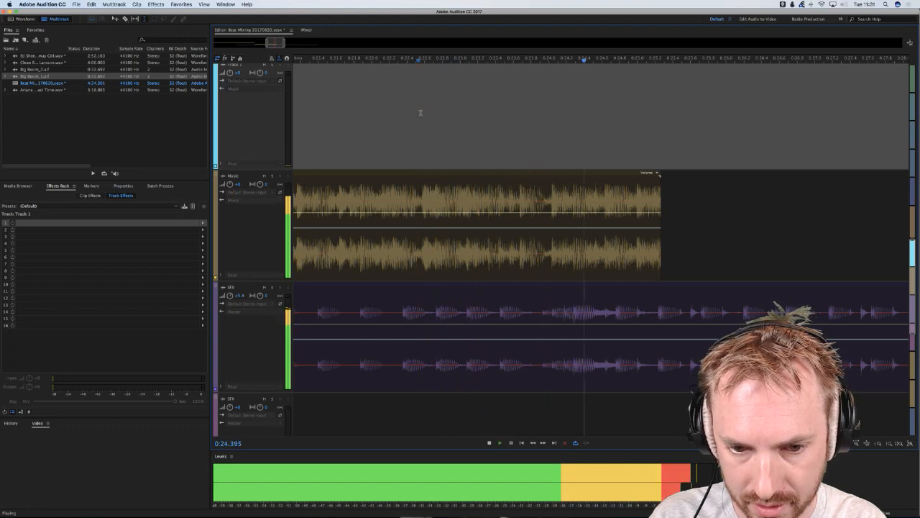
pyautogui.press('space')
pyautogui.click(330, 137)
pyautogui.press('space')
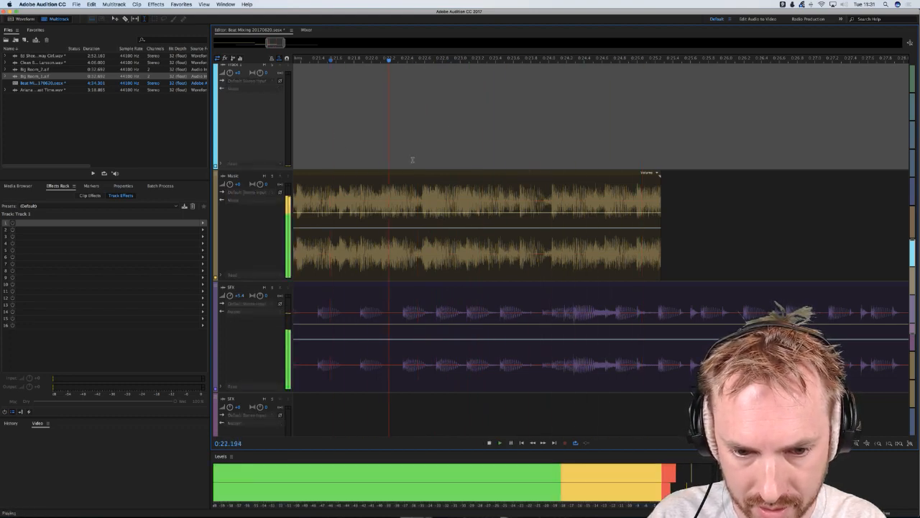
pyautogui.press('space')
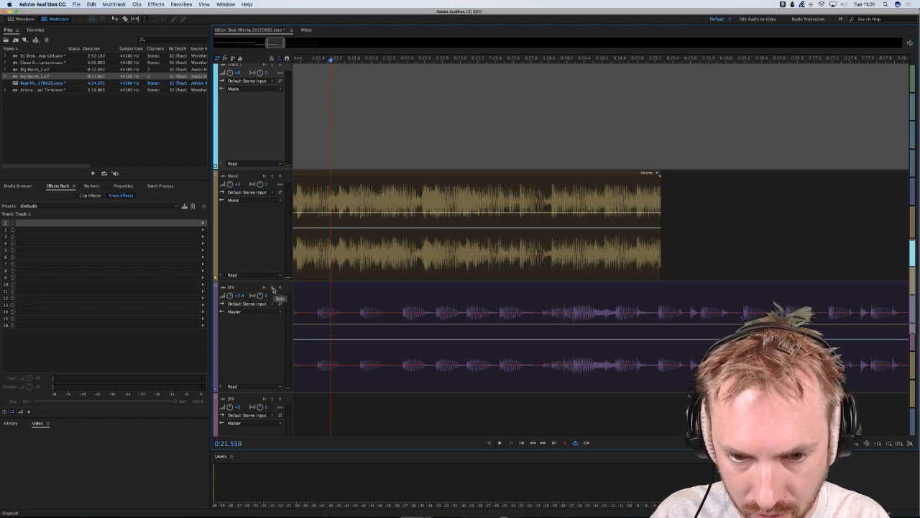
# - Solo the SFX drum loop, play it from 0:21.539 to check its beat, and unsolo the track
pyautogui.click(273, 288)
pyautogui.press('space')
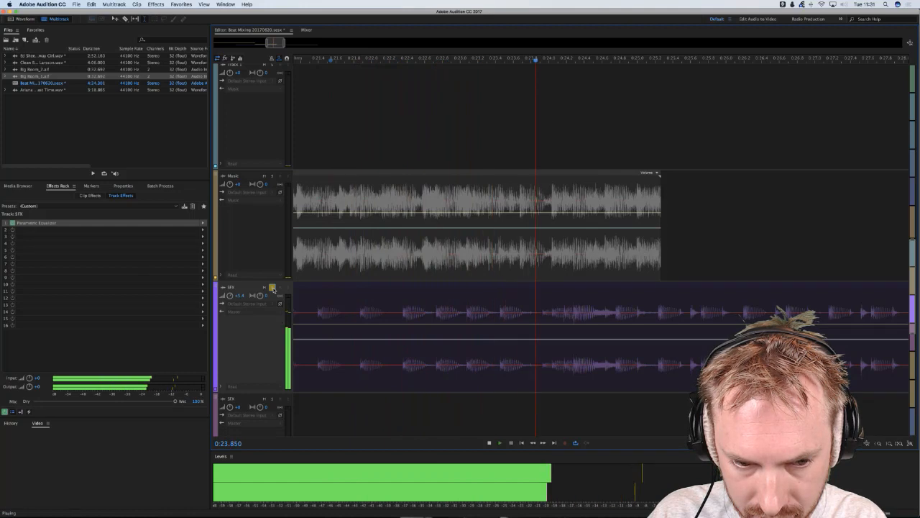
pyautogui.press('space')
pyautogui.click(273, 287)
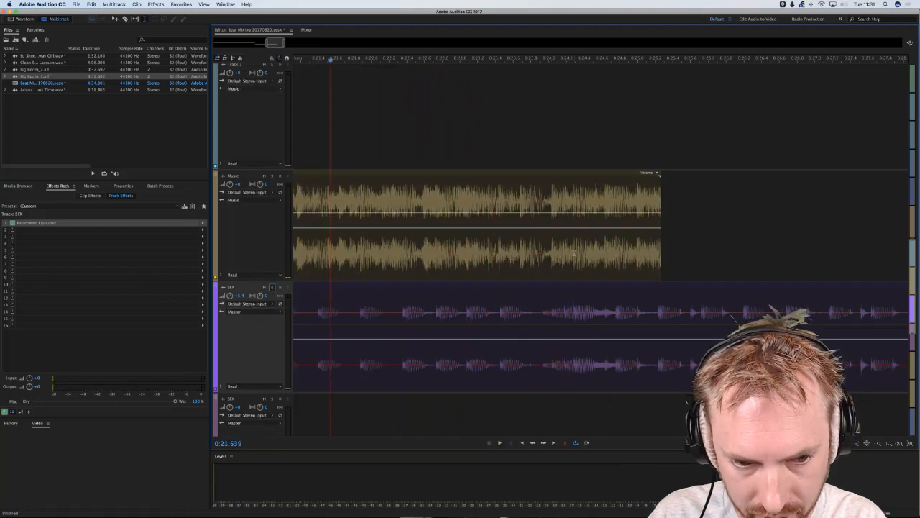
# - Delete the end of the lower Music clip from about 0:24.3 onward and play across the cut
pyautogui.click(656, 175)
pyautogui.moveTo(573, 253); pyautogui.dragTo(748, 250)
pyautogui.press('Delete')
pyautogui.press('space')
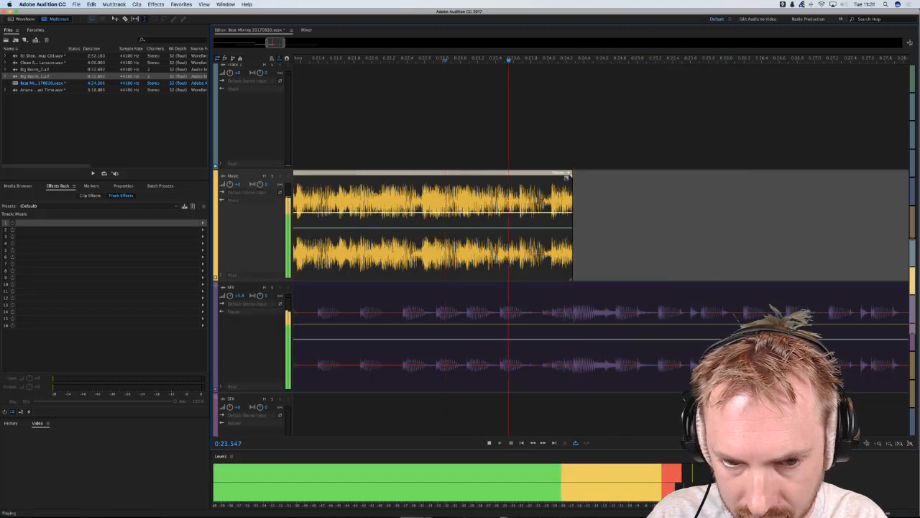
pyautogui.press('space')
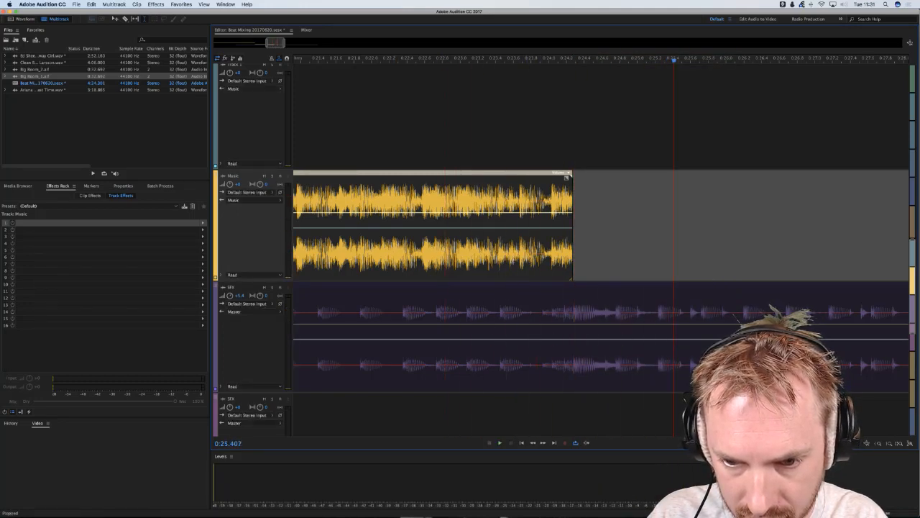
# - Trim the end of the lower Music clip back to about 0:24.0 and play across the cut from about 0:23.6
pyautogui.click(512, 256)
pyautogui.press('space')
pyautogui.press('space')
pyautogui.moveTo(573, 255); pyautogui.dragTo(551, 261)
pyautogui.press('space')
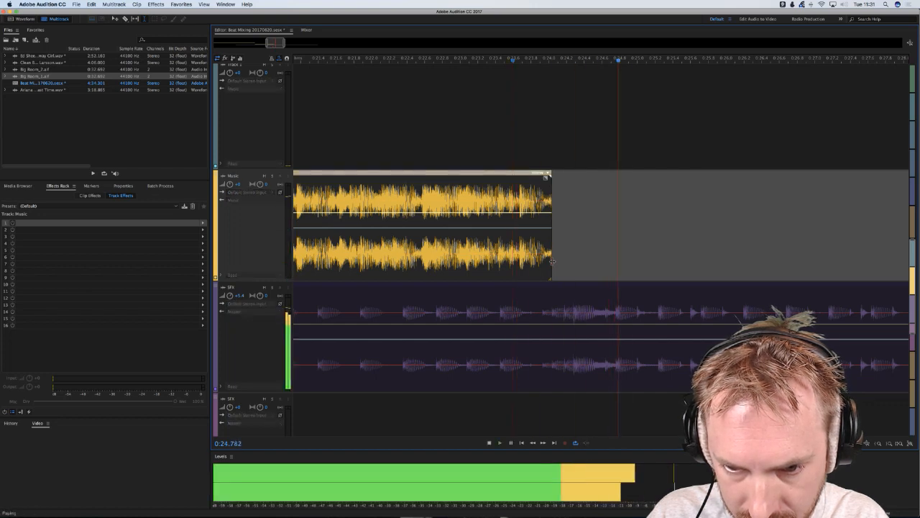
pyautogui.press('space')
pyautogui.press('space')
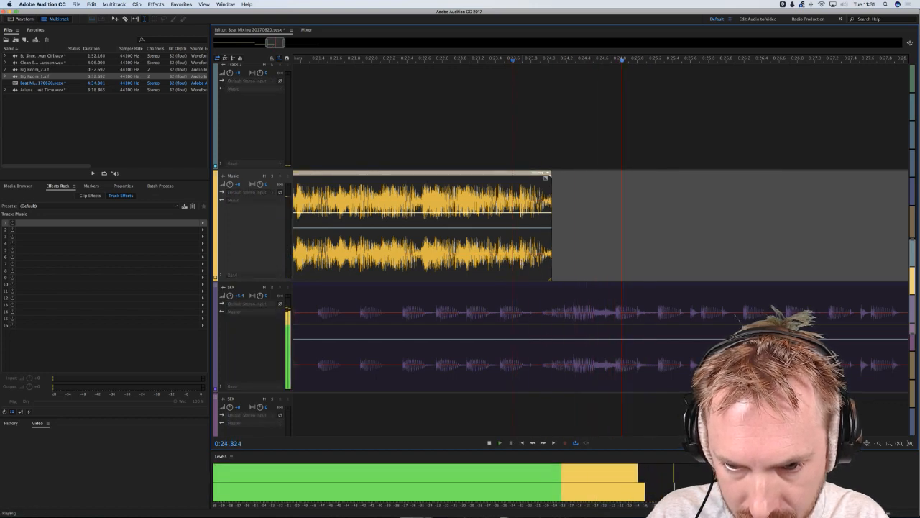
pyautogui.press('space')
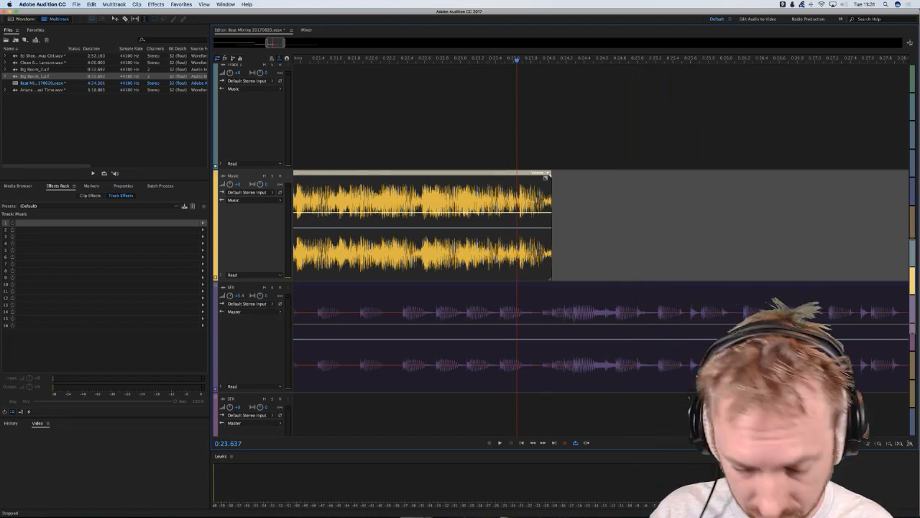
# - Try deleting three short sections of the lower Music clip just before the drum hits, starting at about 0:22.58, 0:22.94 and 0:23.28
pyautogui.press('space')
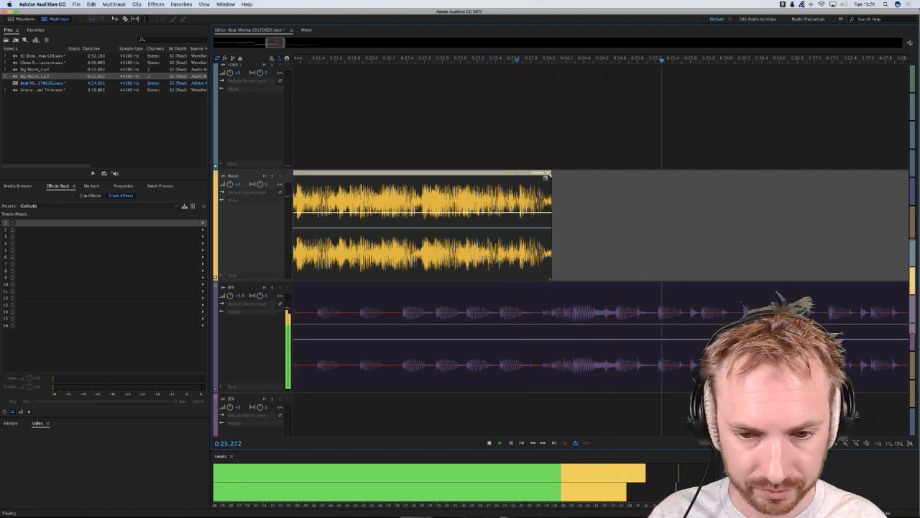
pyautogui.press('space')
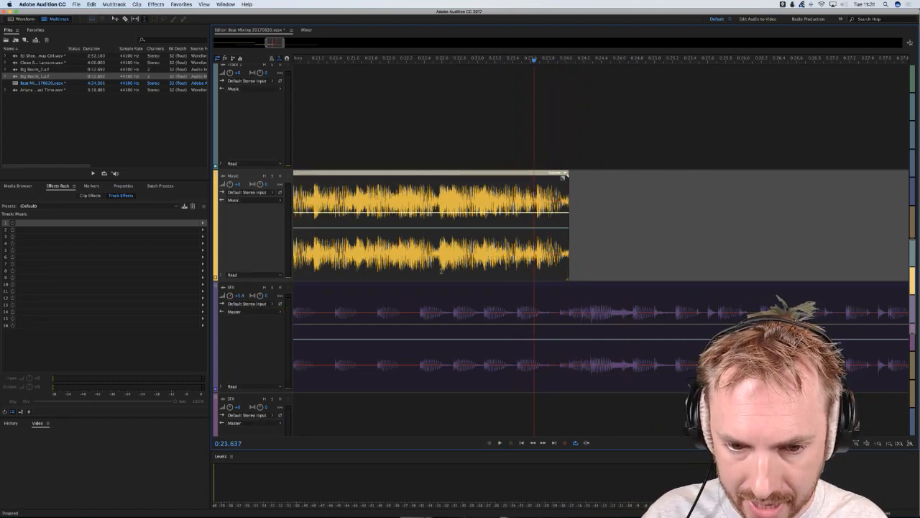
pyautogui.click(440, 270)
pyautogui.moveTo(441, 270); pyautogui.dragTo(453, 270)
pyautogui.press('Delete')
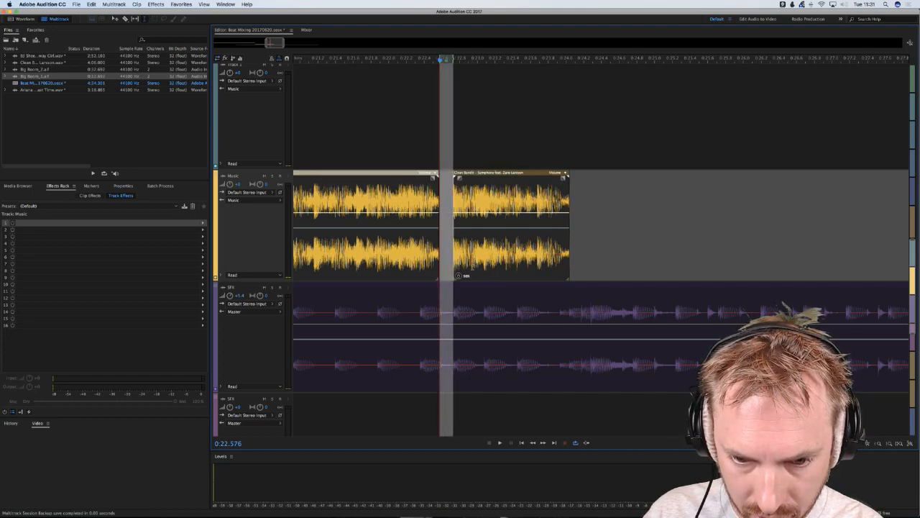
pyautogui.moveTo(472, 266); pyautogui.dragTo(517, 267)
pyautogui.press('Delete')
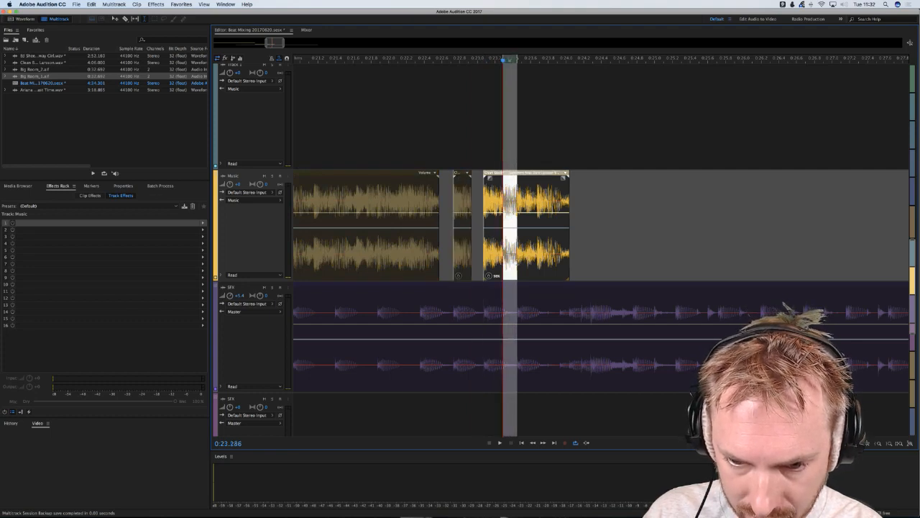
pyautogui.press('Delete')
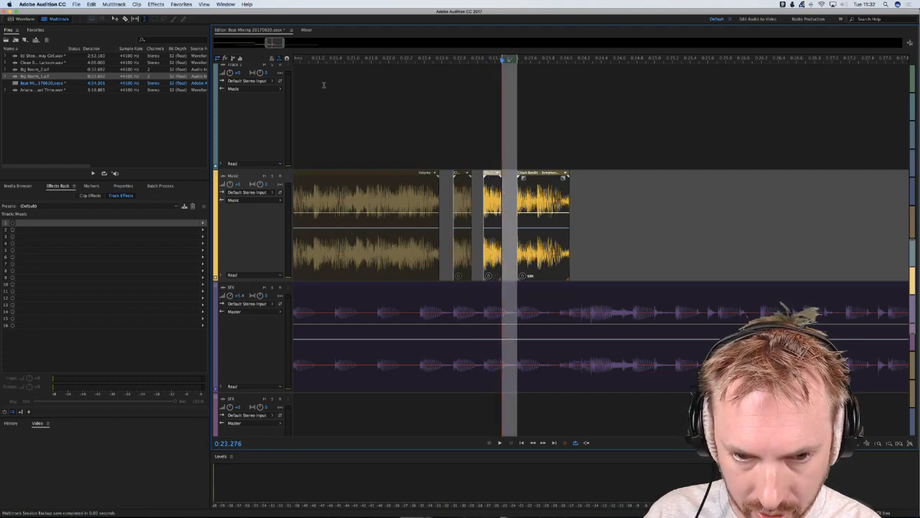
# - Play the gapped Music clip with the drum loop from 0:21.440 and undo the three deletions
pyautogui.click(339, 107)
pyautogui.press('space')
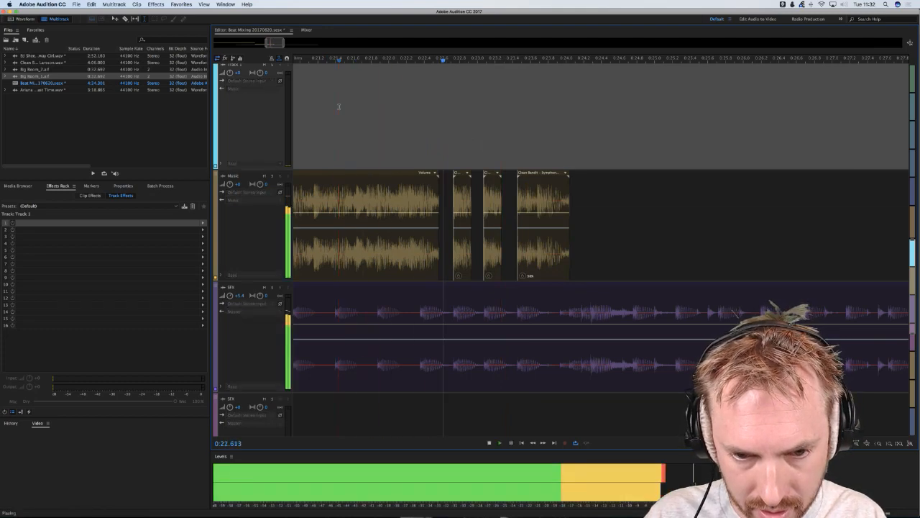
pyautogui.press('space')
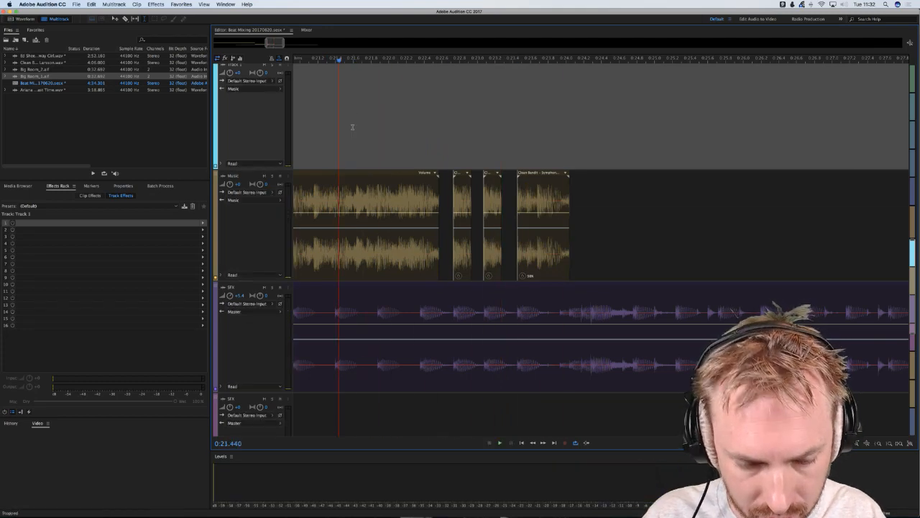
pyautogui.press('super+z')
pyautogui.press('super+z')
pyautogui.press('super+z')
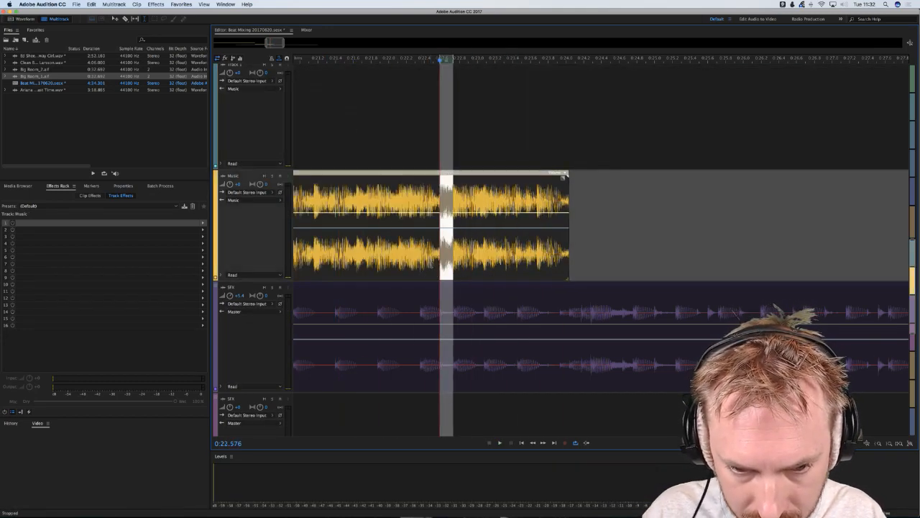
# - Try narrower gaps in the lower Music clip, deleting slivers just before the drum hits at about 0:22.68, 0:23.03 and 0:23.40
pyautogui.click(437, 266)
pyautogui.click(451, 270)
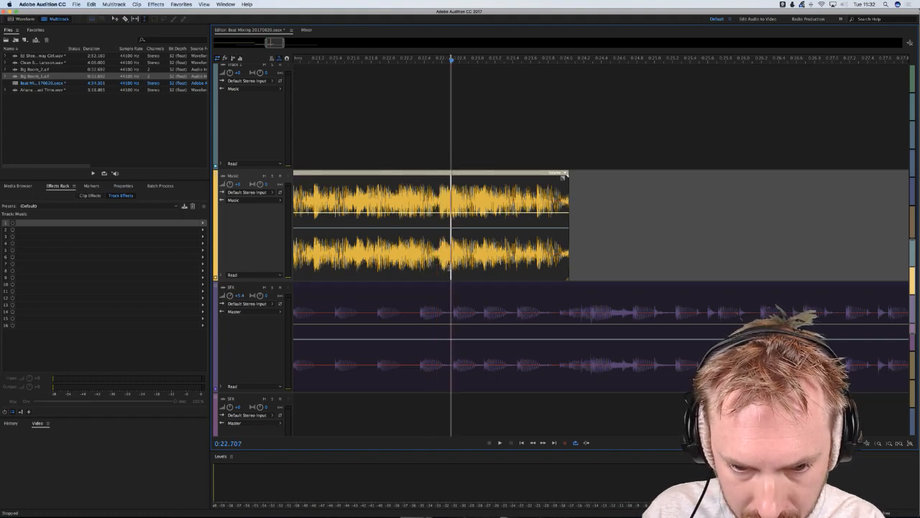
pyautogui.click(450, 271)
pyautogui.press('super+k')
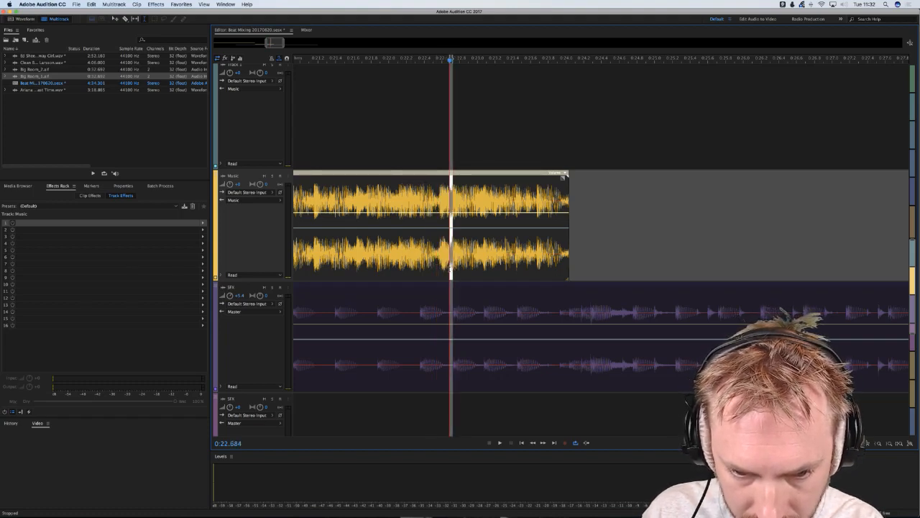
pyautogui.click(482, 270)
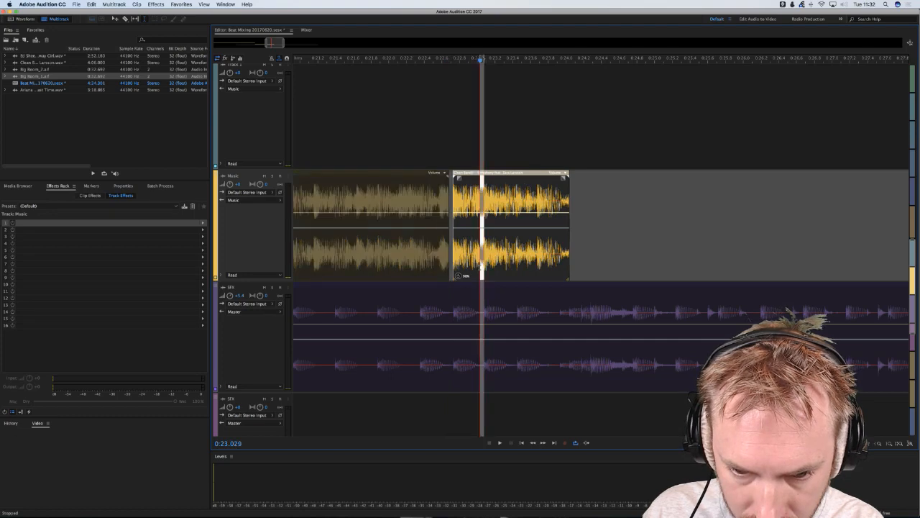
pyautogui.press('super+k')
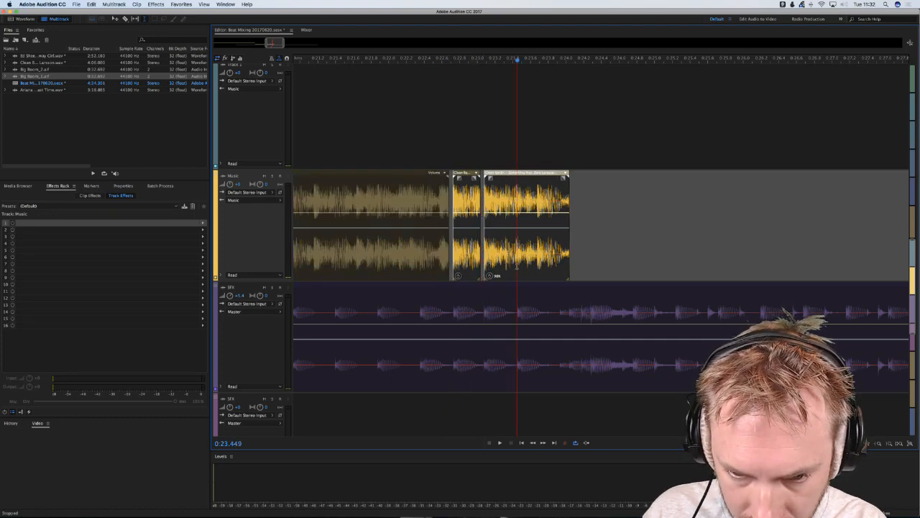
pyautogui.click(513, 267)
pyautogui.press('super+k')
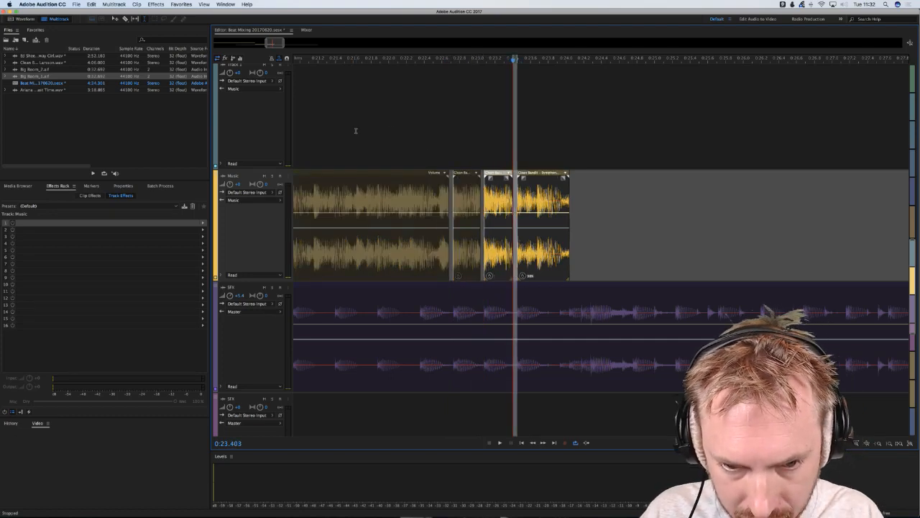
# - Play across the narrow gaps from 0:21.639 and undo all three narrow cuts
pyautogui.click(355, 130)
pyautogui.press('space')
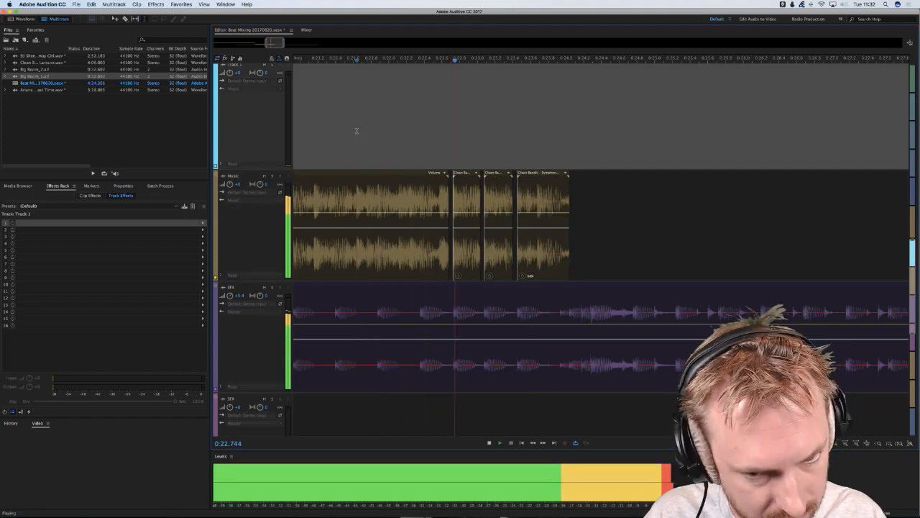
pyautogui.press('space')
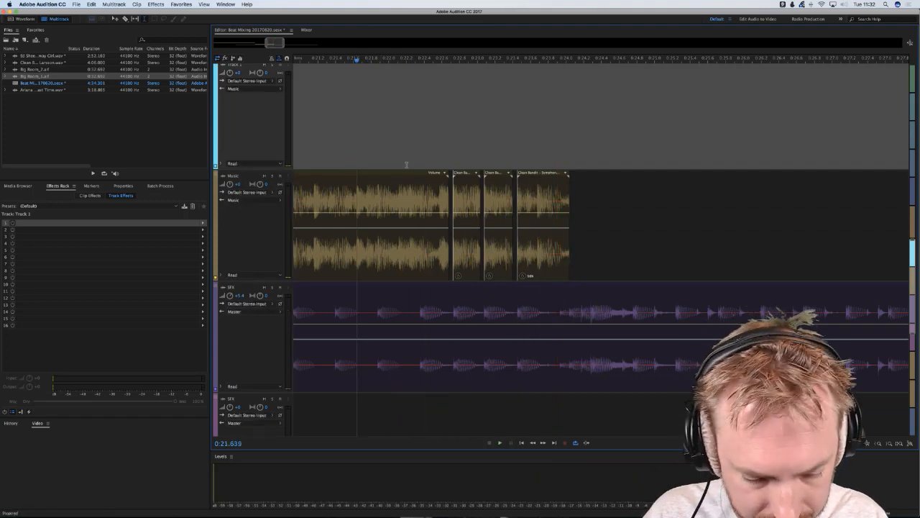
pyautogui.press('super+z')
pyautogui.press('super+z')
pyautogui.press('super+z')
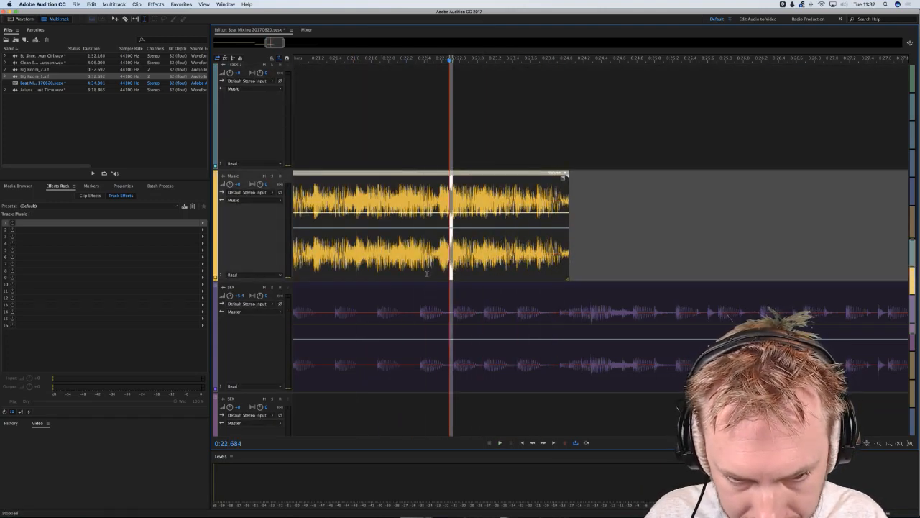
# - Play the lower Music clip's end, and delete three short sections starting on the drum hits at about 0:22.73, 0:23.07 and 0:23.45
pyautogui.press('space')
pyautogui.press('space')
pyautogui.press('space')
pyautogui.press('space')
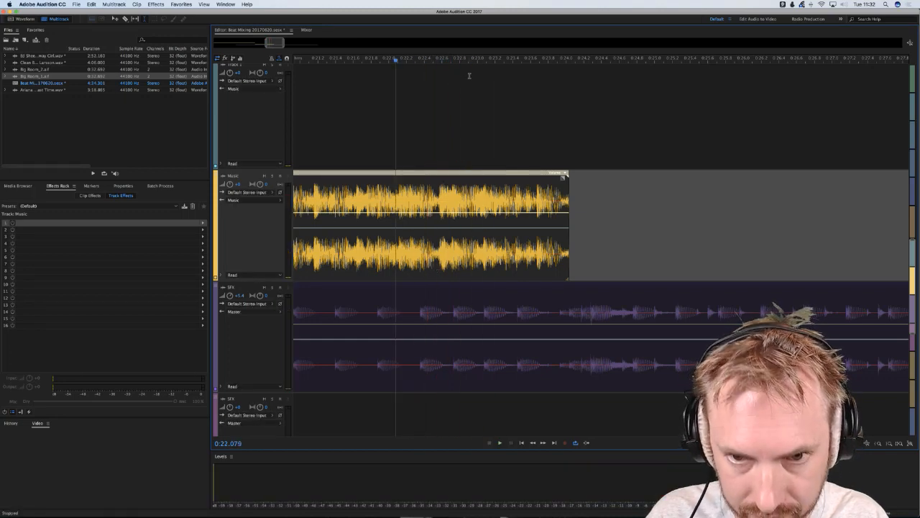
pyautogui.scroll(5, 481, 64)
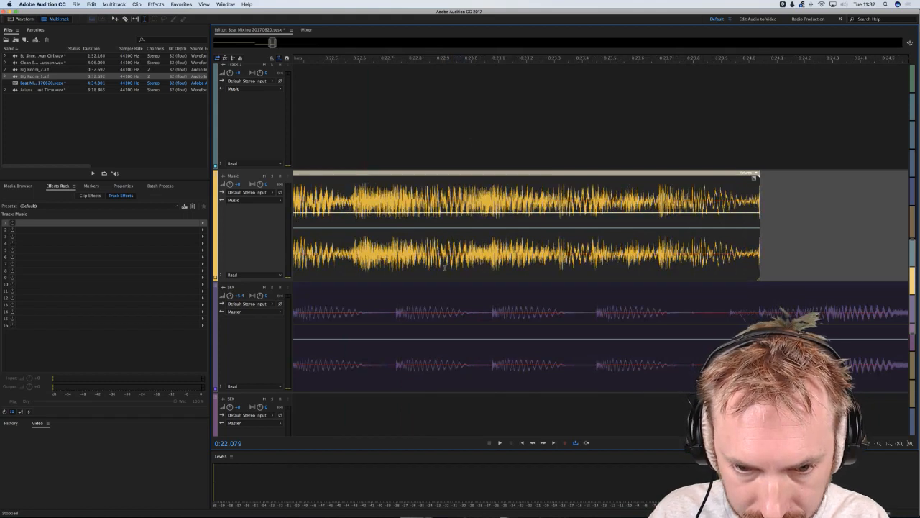
pyautogui.moveTo(398, 273); pyautogui.dragTo(416, 275)
pyautogui.press('Delete')
pyautogui.moveTo(491, 270); pyautogui.dragTo(507, 269)
pyautogui.press('Delete')
pyautogui.moveTo(596, 262); pyautogui.dragTo(609, 262)
pyautogui.press('Delete')
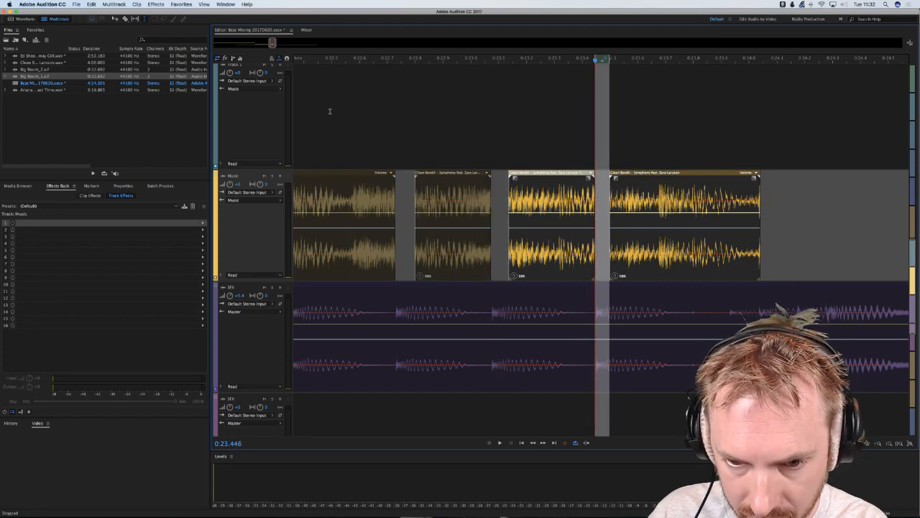
# - Play across the gaps, and delete three more short Music sections midway between the drum hits at about 0:22.91, 0:23.28 and 0:23.63
pyautogui.click(337, 112)
pyautogui.press('space')
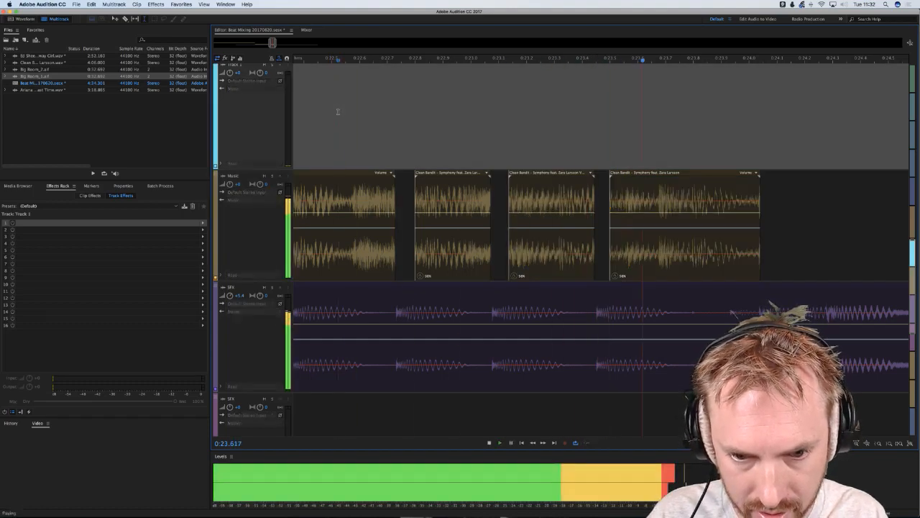
pyautogui.press('space')
pyautogui.press('space')
pyautogui.press('space')
pyautogui.moveTo(447, 255); pyautogui.dragTo(460, 256)
pyautogui.press('Delete')
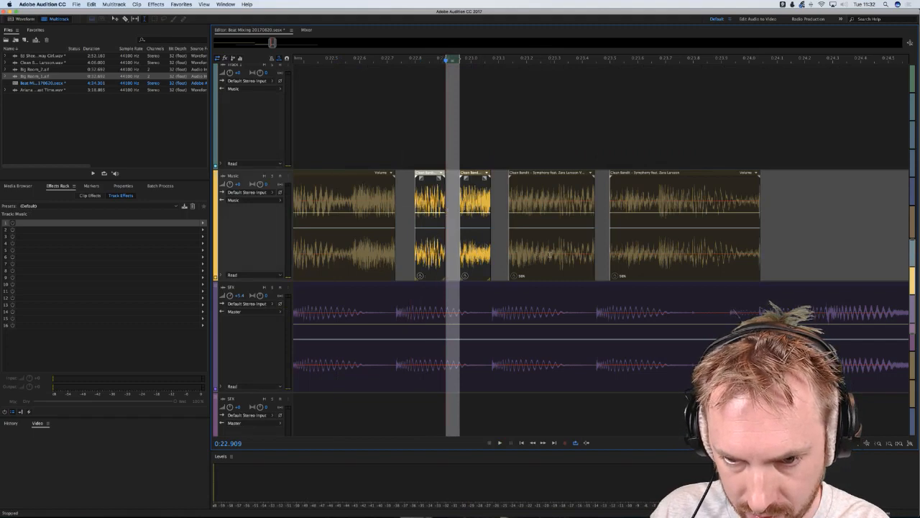
pyautogui.moveTo(550, 253); pyautogui.dragTo(561, 253)
pyautogui.press('Delete')
pyautogui.moveTo(645, 253); pyautogui.dragTo(659, 253)
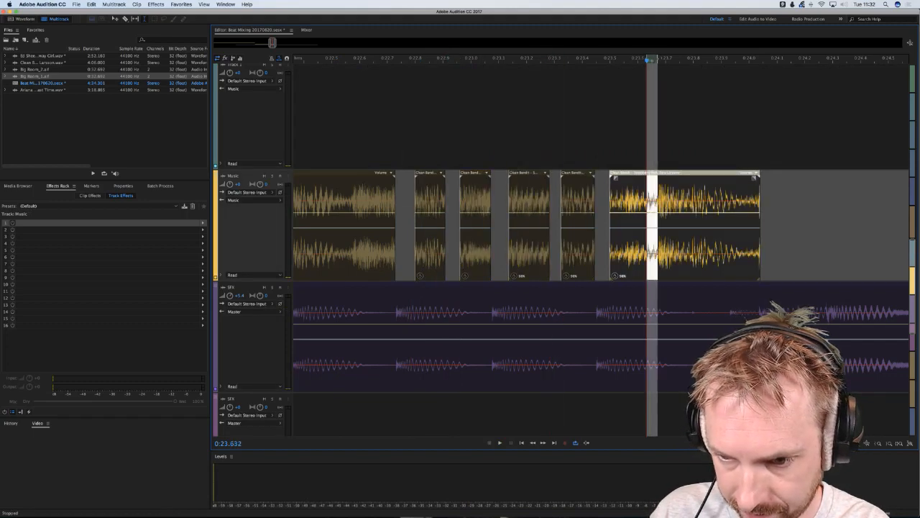
pyautogui.press('Delete')
# - Listen to the chopped end of the Music clip with the drum loop several times, starting from between about 0:21.6 and 0:22.6
pyautogui.click(364, 142)
pyautogui.press('space')
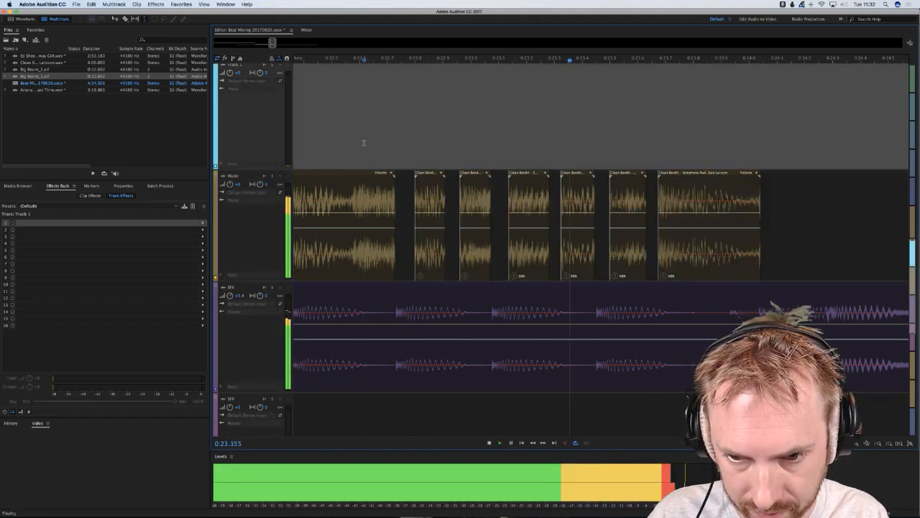
pyautogui.click(385, 57)
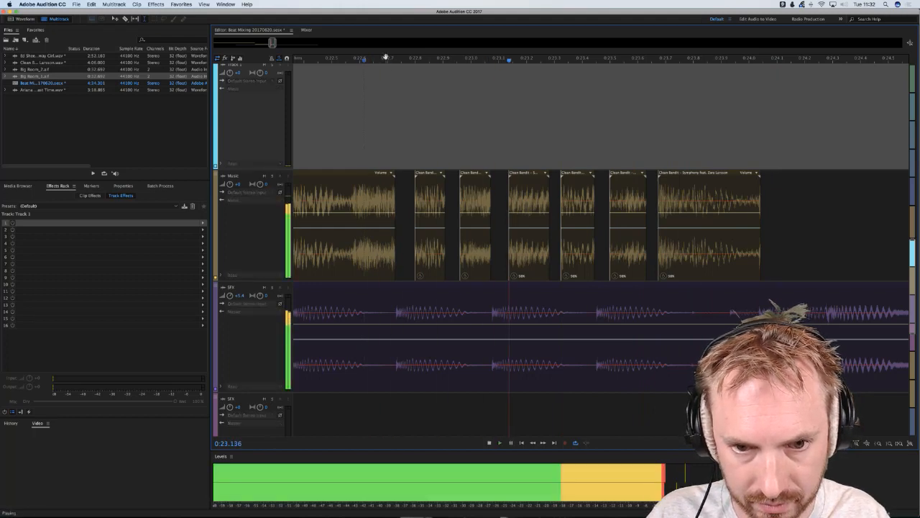
pyautogui.scroll(-3, 385, 57)
pyautogui.press('space')
pyautogui.press('space')
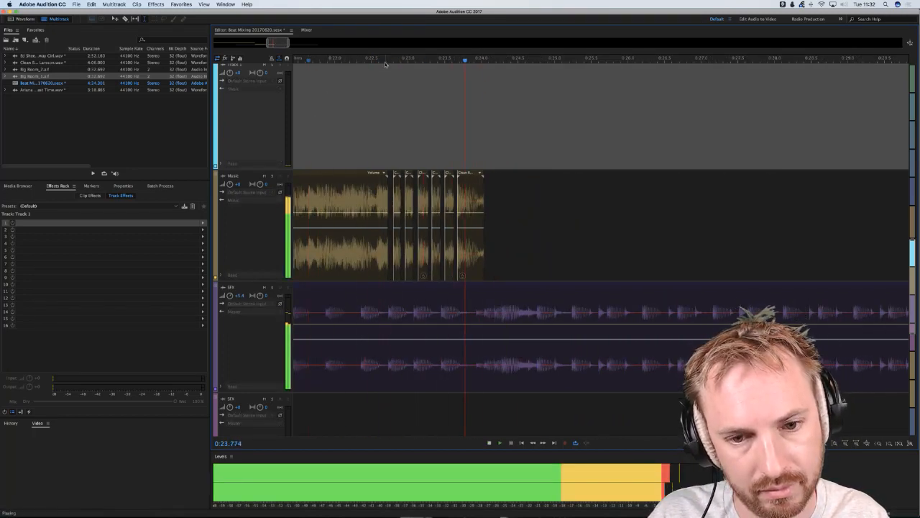
pyautogui.press('space')
pyautogui.press('space')
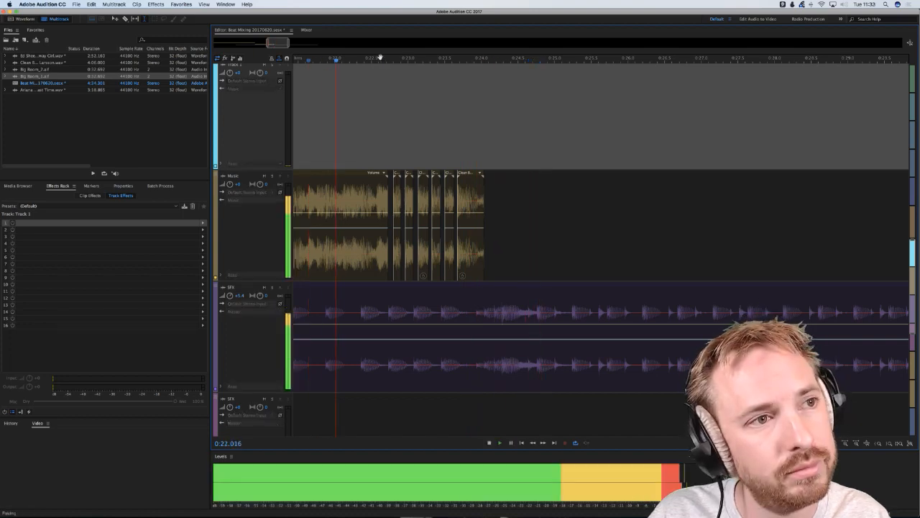
pyautogui.press('space')
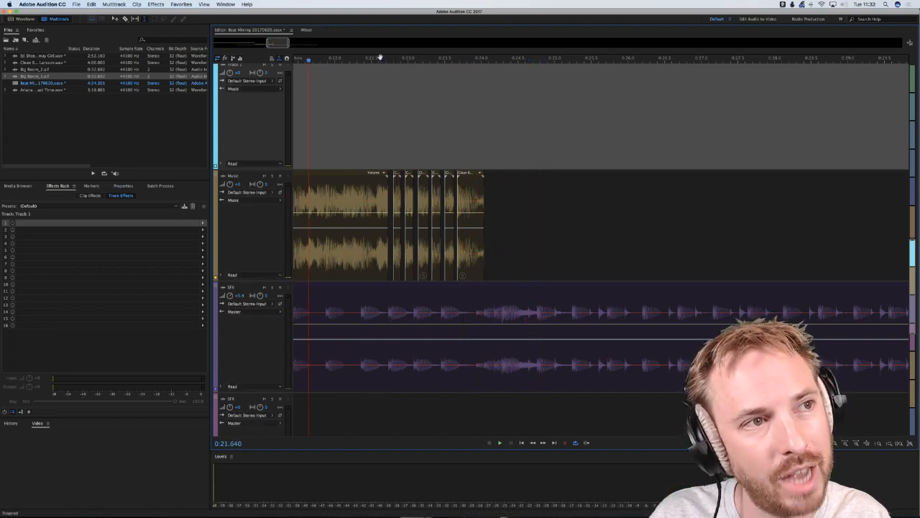
pyautogui.scroll(-5, 380, 57)
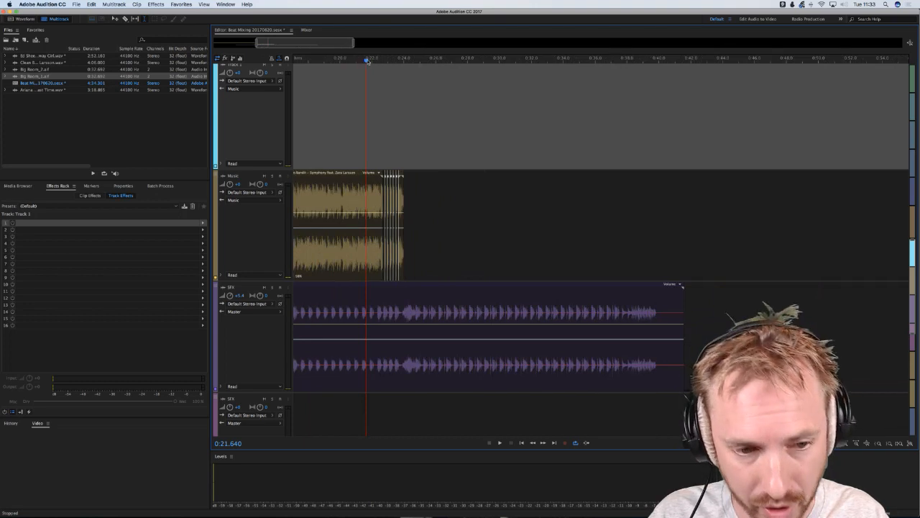
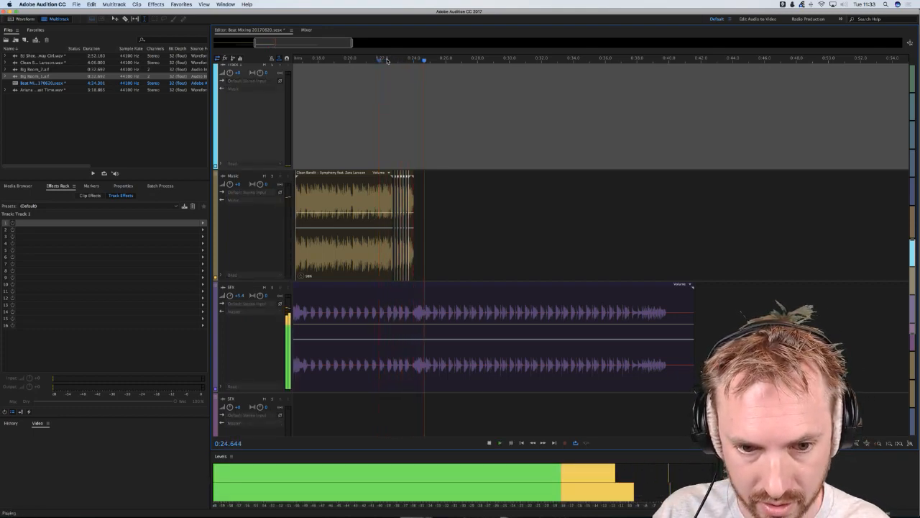
pyautogui.press('space')
# - Show the lower Music track's automation lane, and turn on that track's EQ in the mixer before returning to the session editor
pyautogui.click(420, 266)
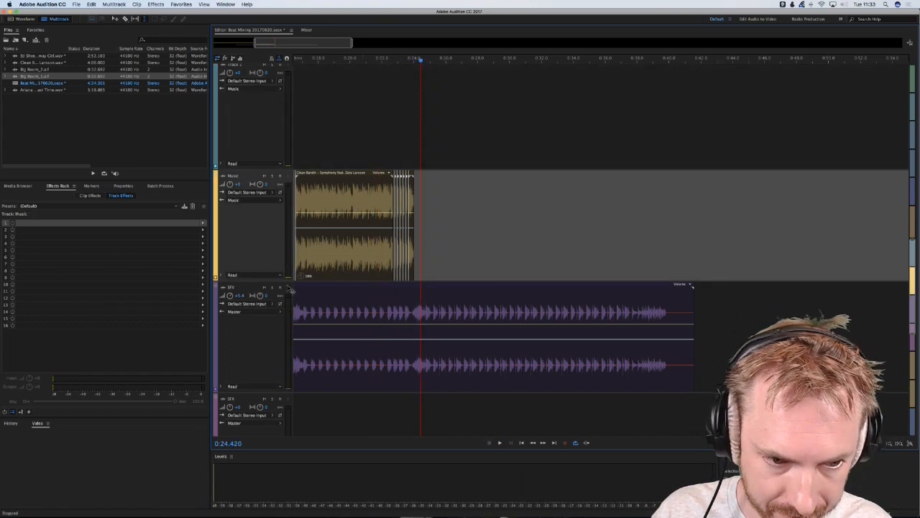
pyautogui.click(221, 276)
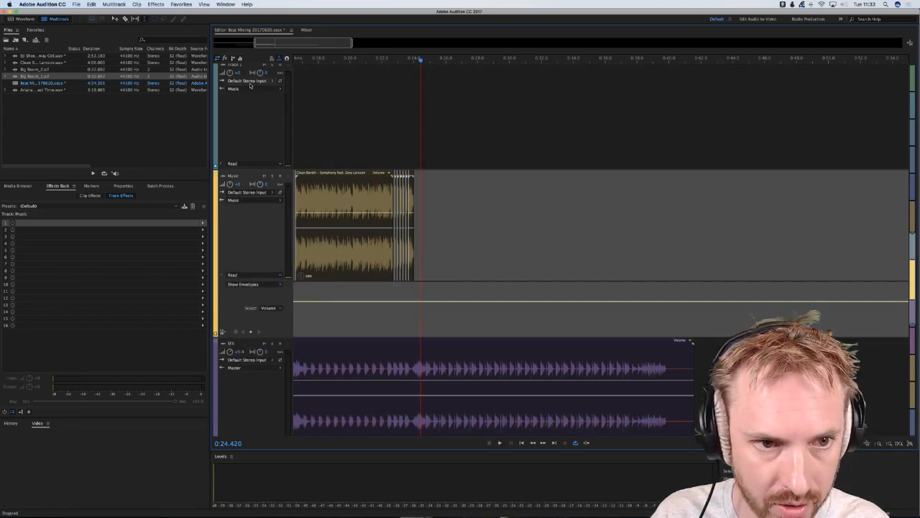
pyautogui.click(306, 30)
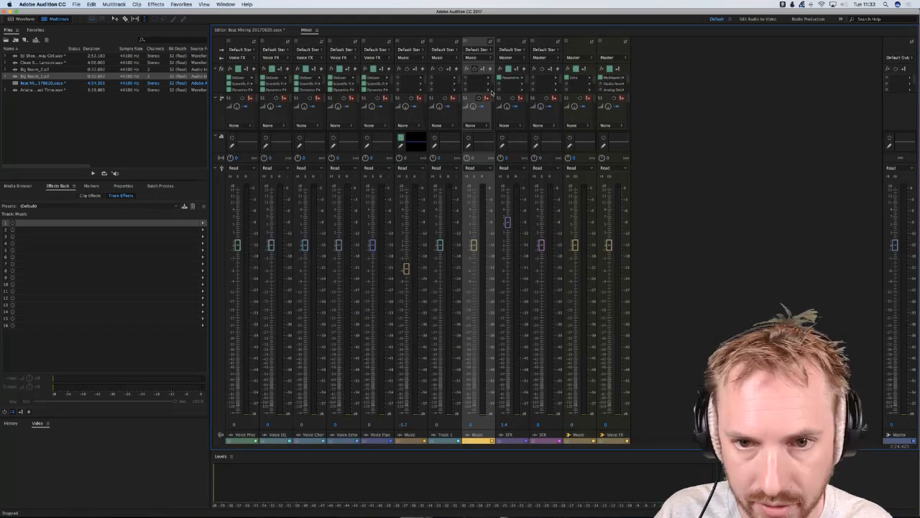
pyautogui.click(468, 138)
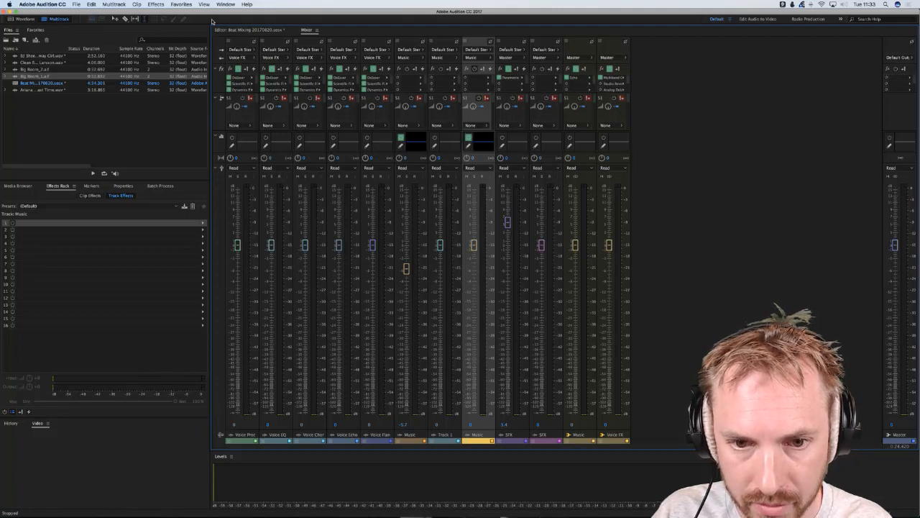
pyautogui.click(232, 31)
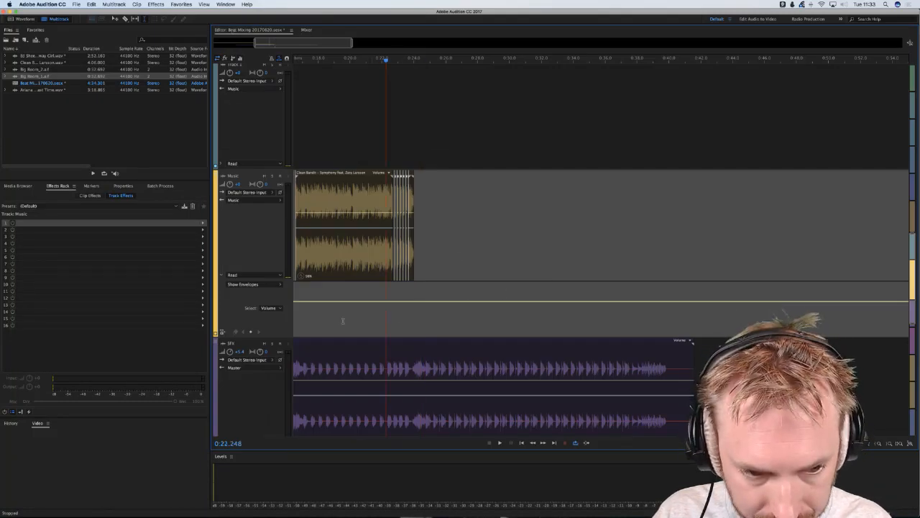
# - Try drawing a Track EQ Low Shelf Gain dip on the lower Music track across the clip's chopped ending
pyautogui.click(255, 284)
pyautogui.moveTo(304, 308)
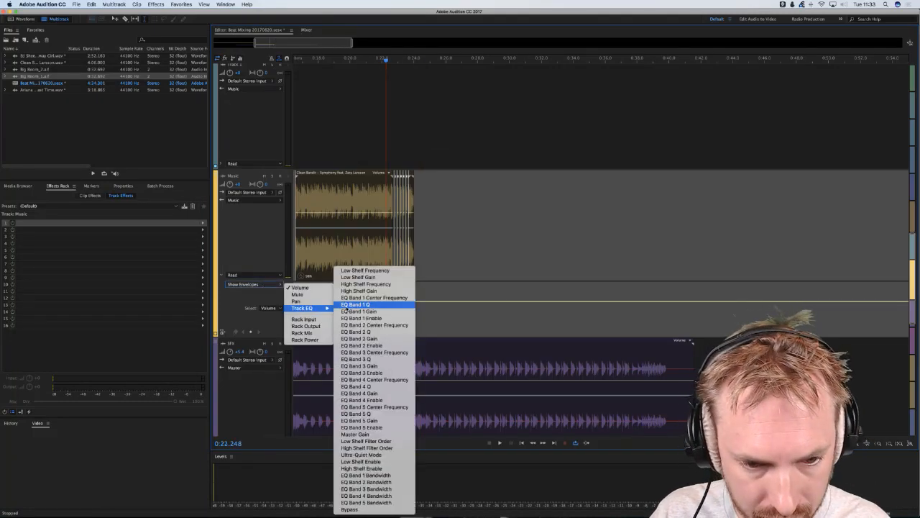
pyautogui.click(367, 277)
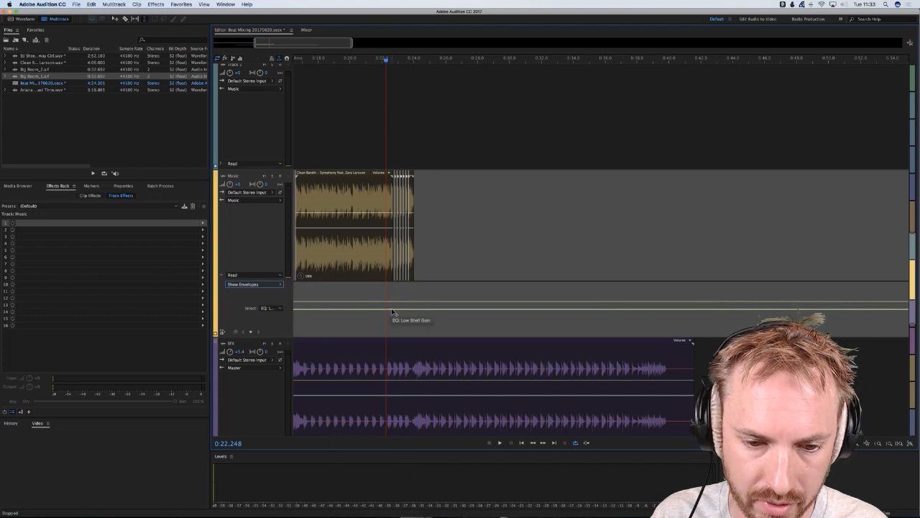
pyautogui.moveTo(423, 313); pyautogui.dragTo(417, 334)
# - Listen to the chopped ending with the low-shelf dip, and undo the dip
pyautogui.press('space')
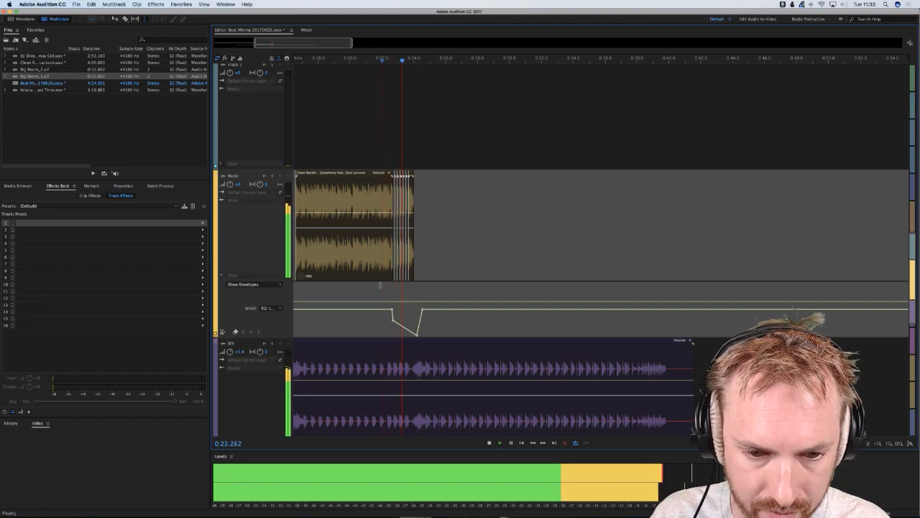
pyautogui.click(380, 285)
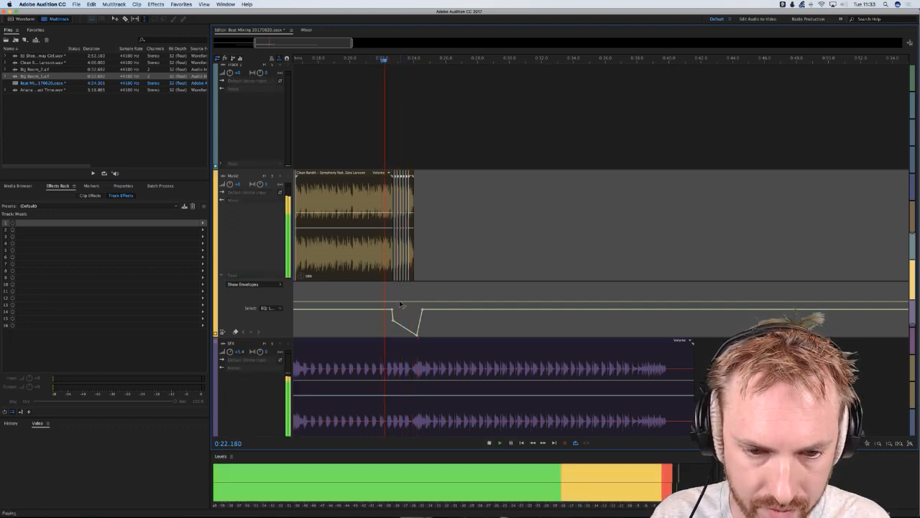
pyautogui.scroll(2, 399, 62)
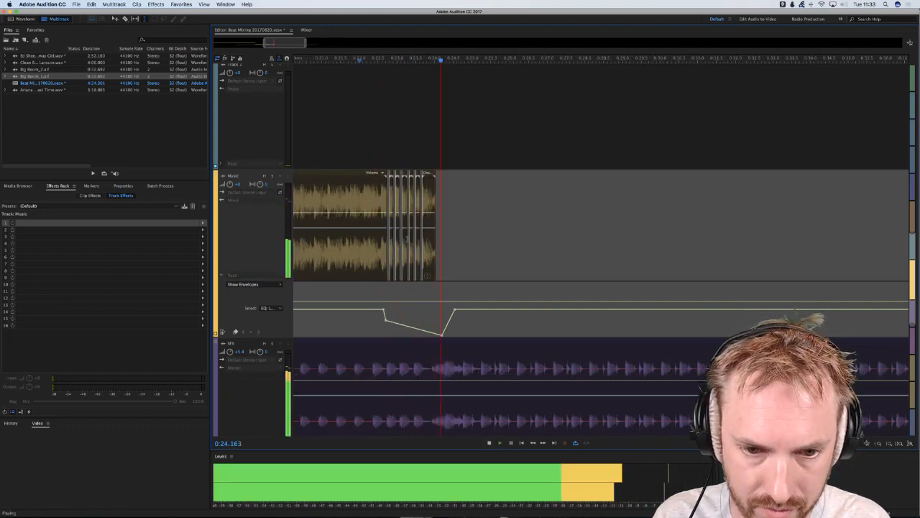
pyautogui.click(342, 288)
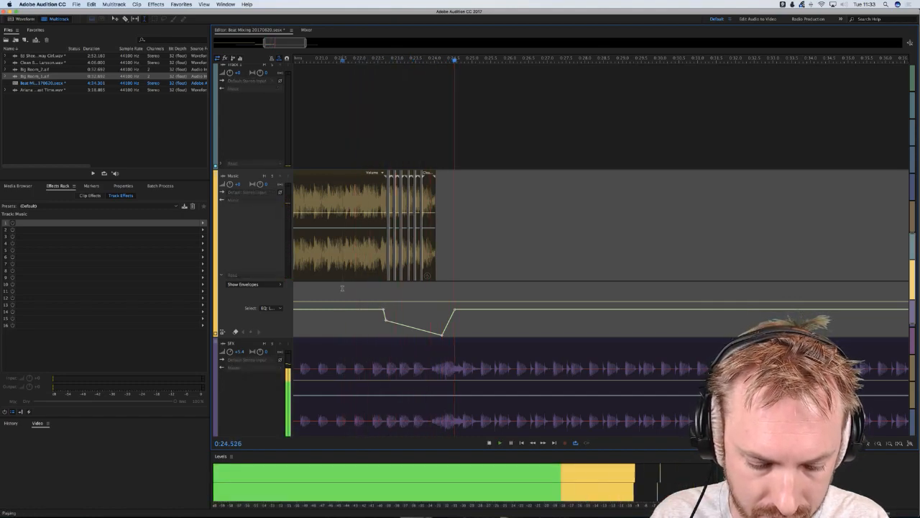
pyautogui.press('space')
pyautogui.press('super+z')
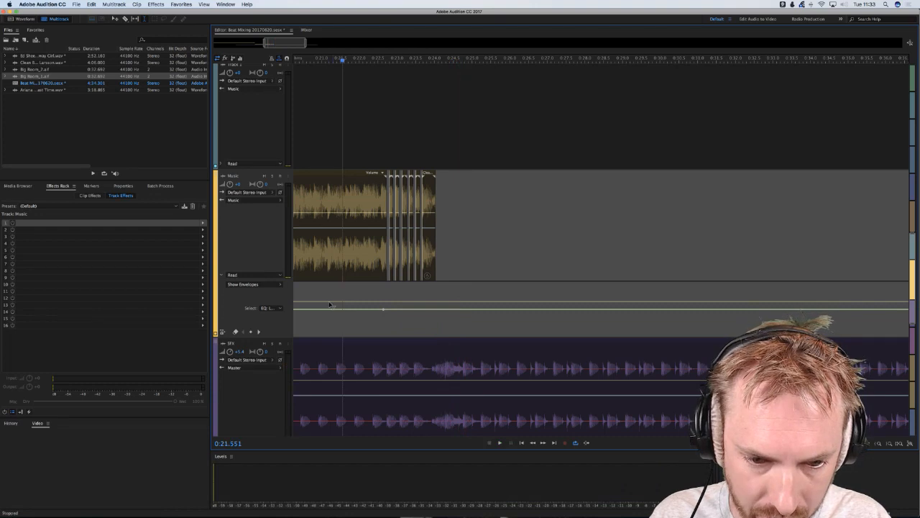
# - Show the lower Music track's High Shelf Gain and High Shelf Frequency envelopes, and draw a high-shelf ramp down from about 0:22.6 to 0:24.1
pyautogui.click(270, 285)
pyautogui.moveTo(309, 307)
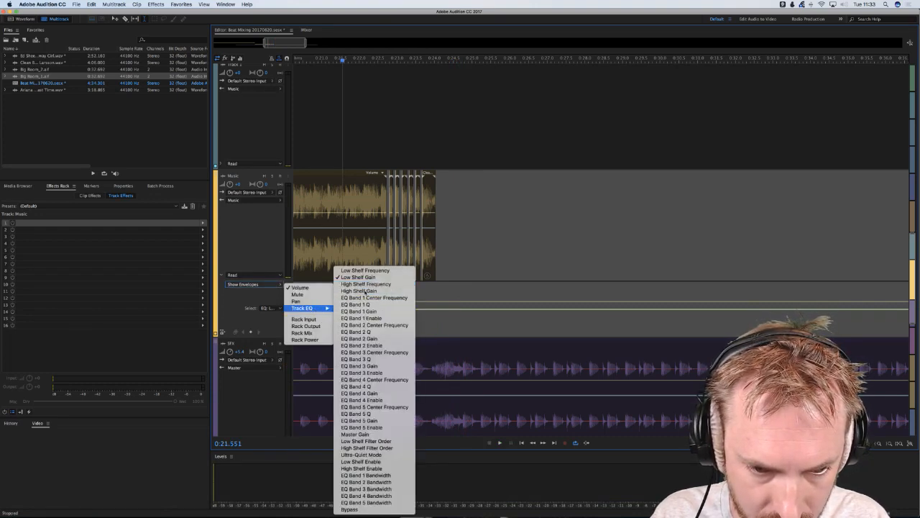
pyautogui.click(367, 290)
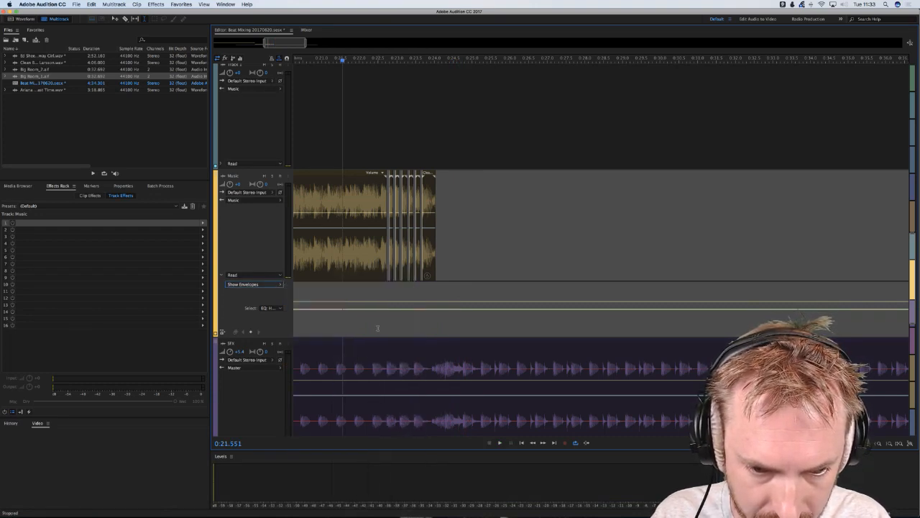
pyautogui.click(270, 286)
pyautogui.moveTo(309, 308)
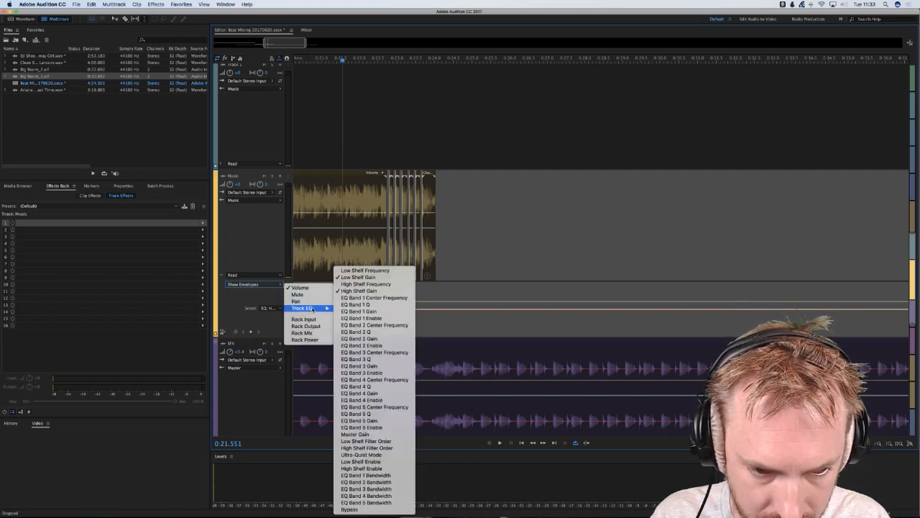
pyautogui.click(353, 284)
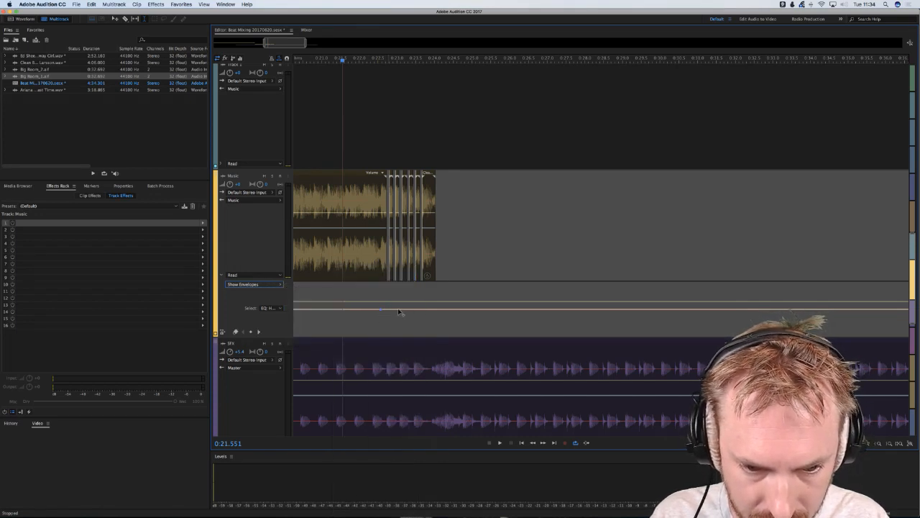
pyautogui.moveTo(440, 310); pyautogui.dragTo(441, 351)
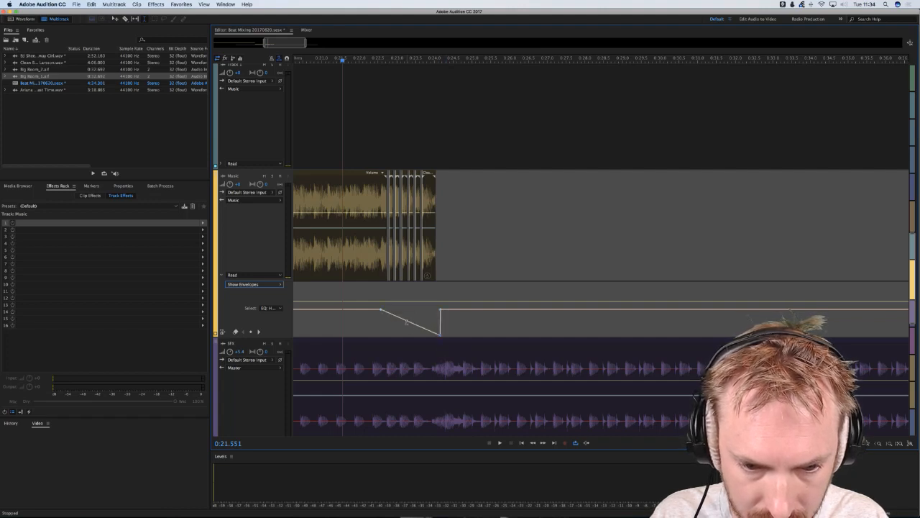
# - Listen to the high-shelf sweep over the chopped ending, starting from about 0:20.97 and again from about 0:20.03
pyautogui.click(320, 289)
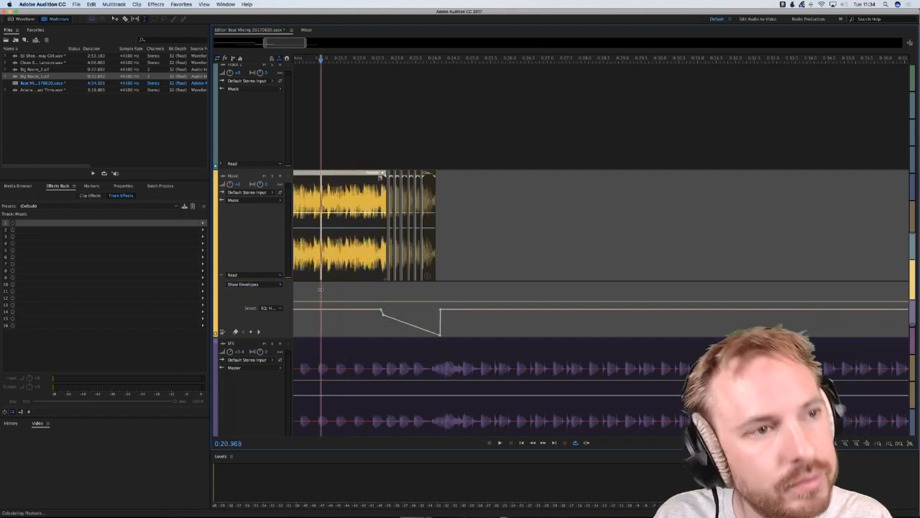
pyautogui.press('space')
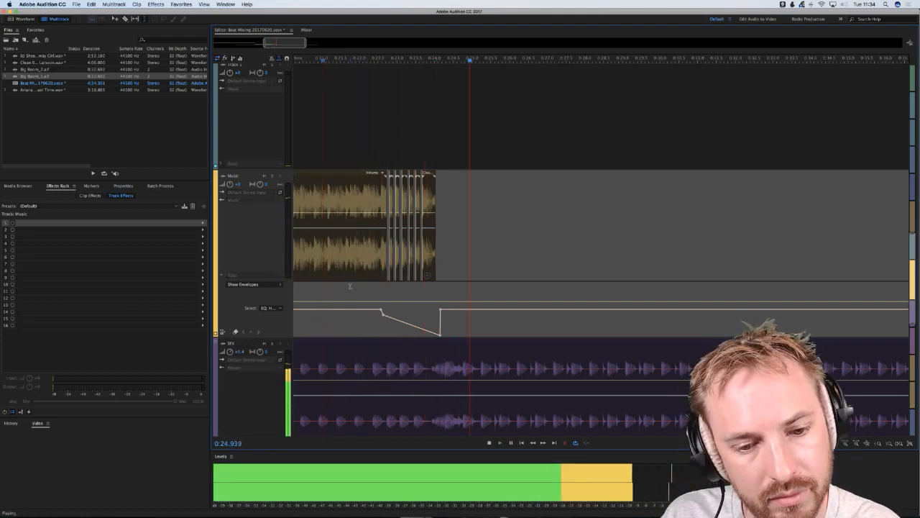
pyautogui.press('space')
pyautogui.scroll(-5, 363, 55)
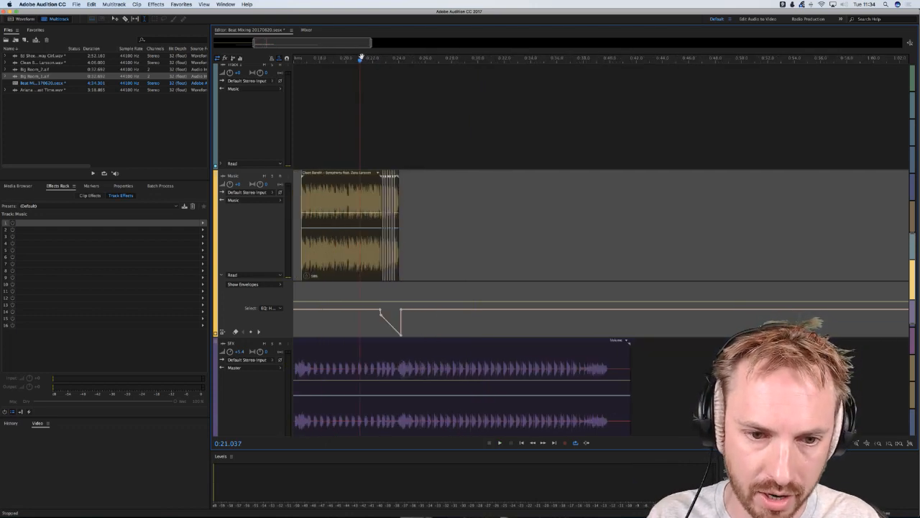
pyautogui.click(353, 148)
pyautogui.press('space')
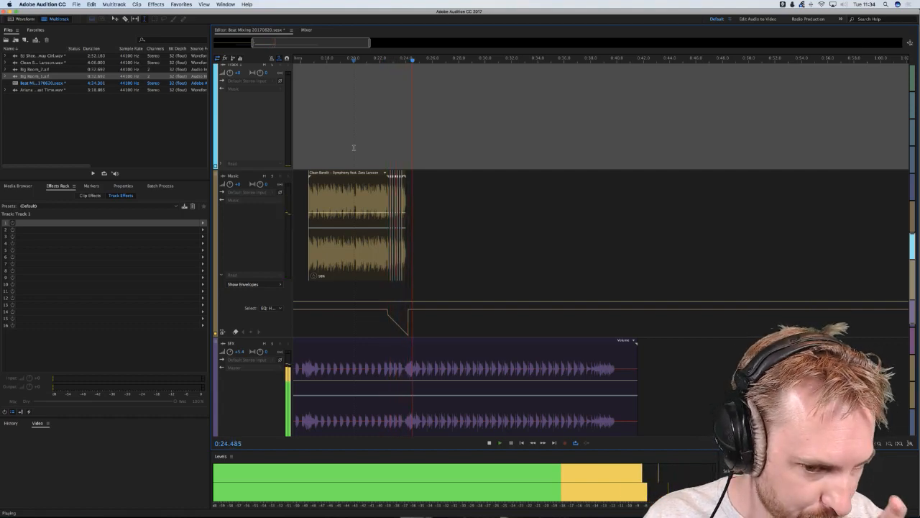
pyautogui.press('space')
# - Review the arrangement of the Music tracks, and play the changeover between the upper and lower clips from about 0:13.4
pyautogui.hscroll(-10, 353, 148)
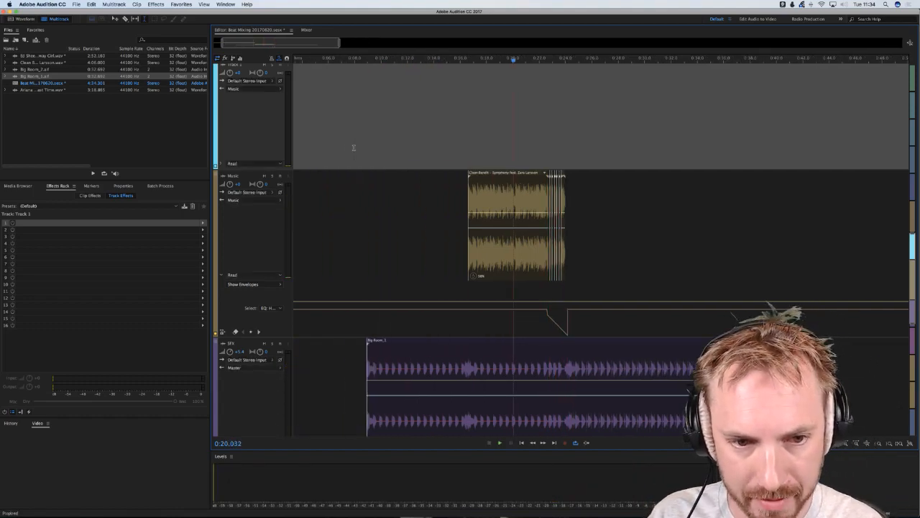
pyautogui.scroll(2, 353, 147)
pyautogui.scroll(-5, 353, 148)
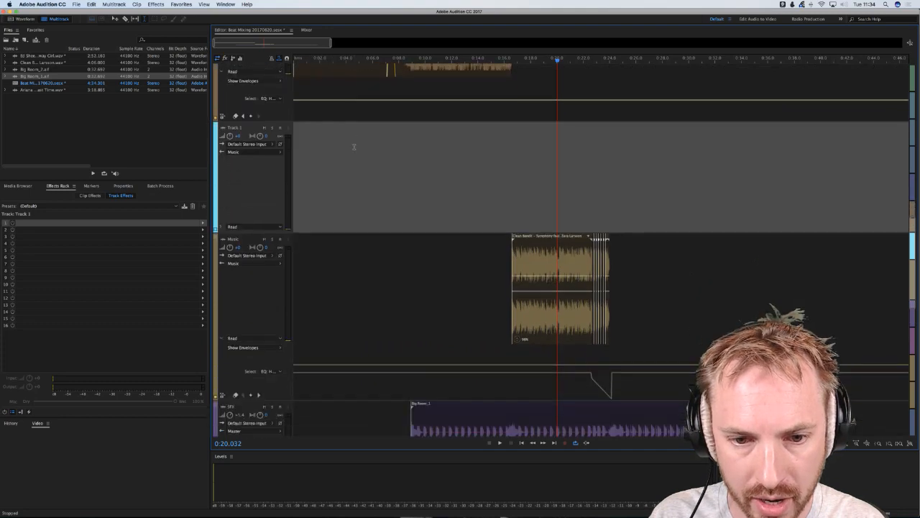
pyautogui.scroll(-5, 353, 146)
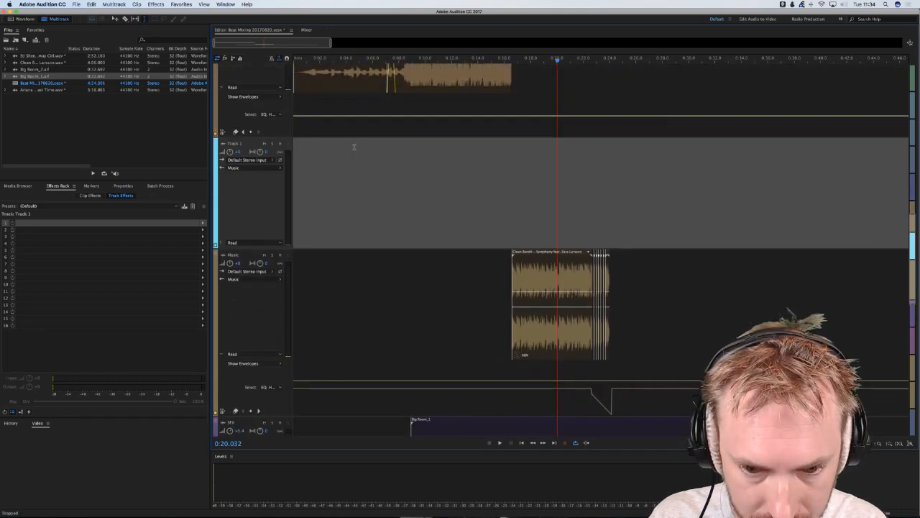
pyautogui.scroll(5, 354, 143)
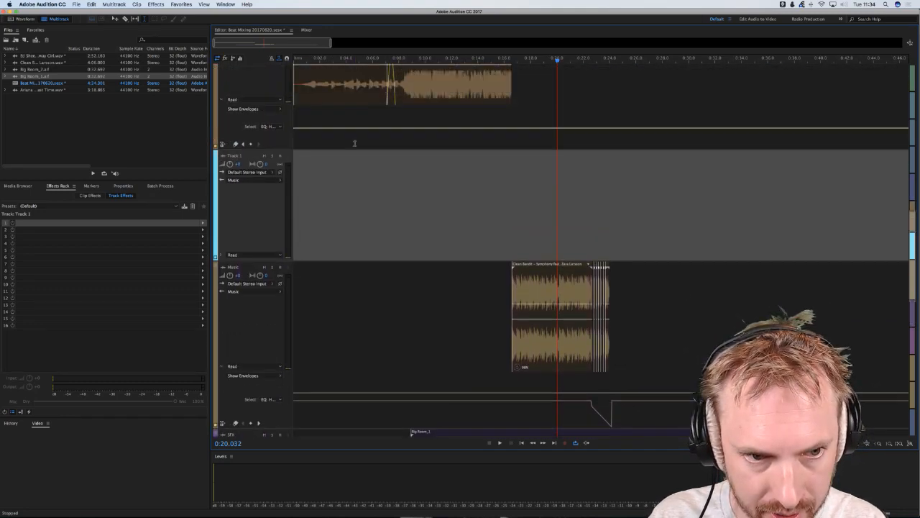
pyautogui.scroll(1, 340, 161)
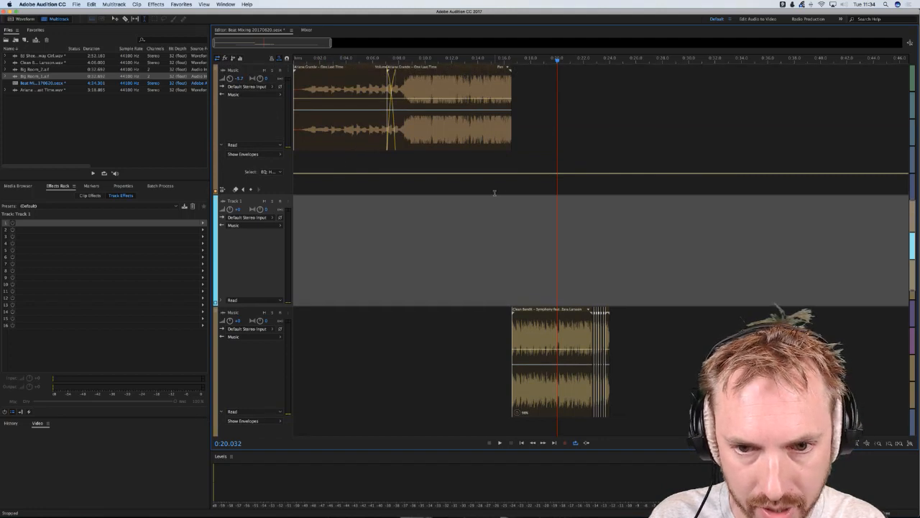
pyautogui.scroll(-5, 469, 198)
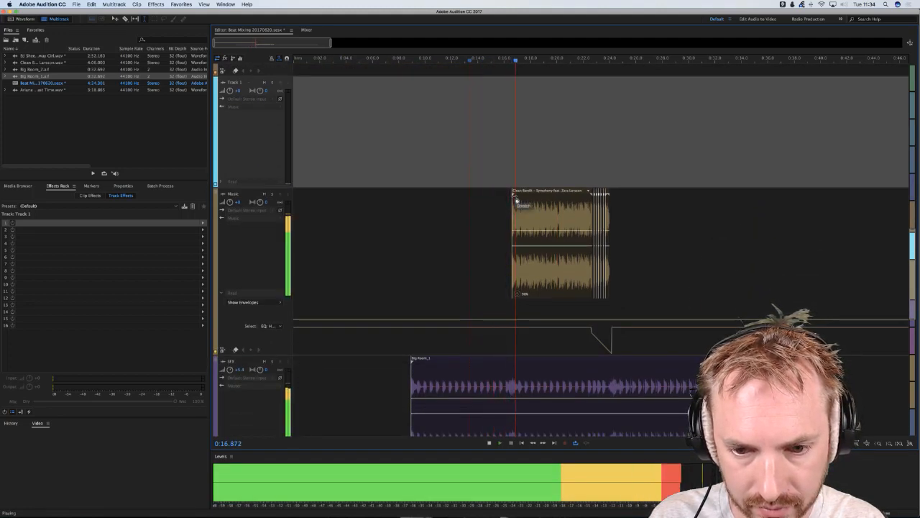
pyautogui.press('space')
# - Extend the lower Music clip's start back to about 0:14.7, and mute the upper Music track
pyautogui.scroll(3, 514, 178)
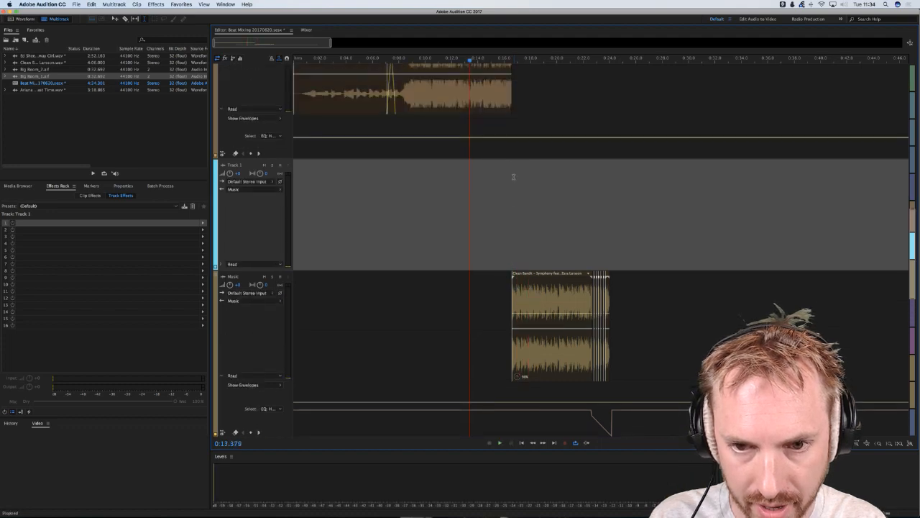
pyautogui.scroll(5, 513, 59)
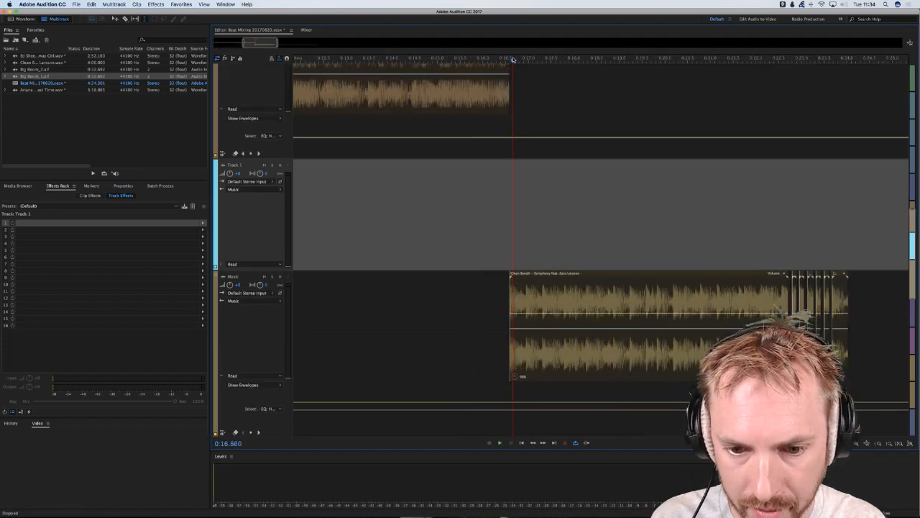
pyautogui.moveTo(508, 295); pyautogui.dragTo(369, 295)
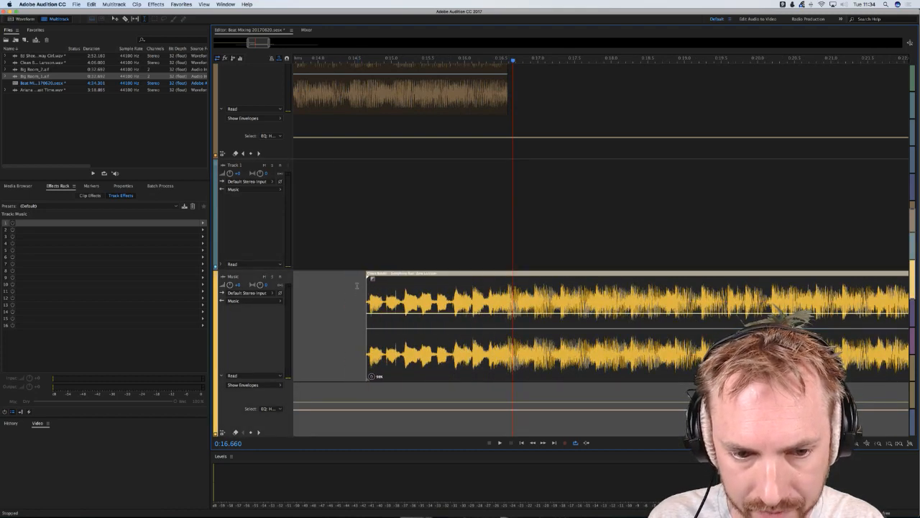
pyautogui.scroll(2, 334, 94)
pyautogui.click(263, 70)
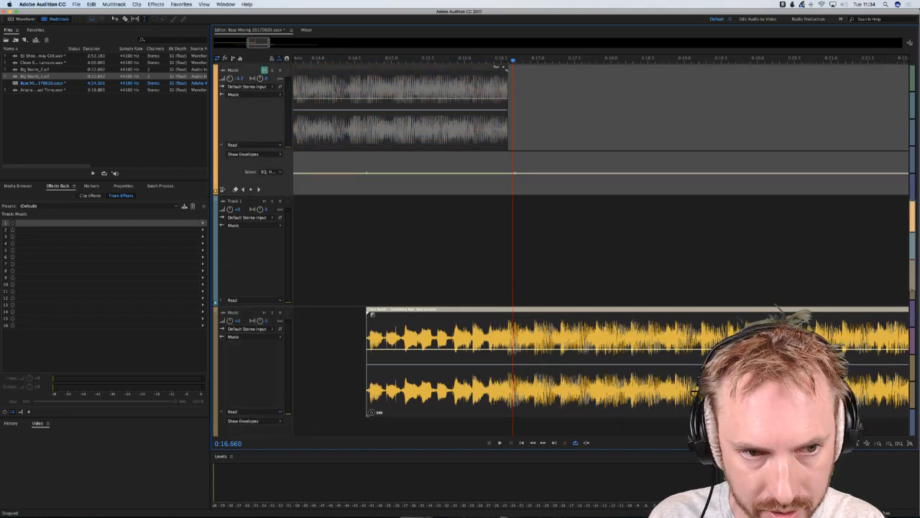
# - Play the extended start of the lower Music clip, and give it a very short fade-in
pyautogui.click(354, 286)
pyautogui.press('space')
pyautogui.click(375, 323)
pyautogui.moveTo(372, 315); pyautogui.dragTo(374, 322)
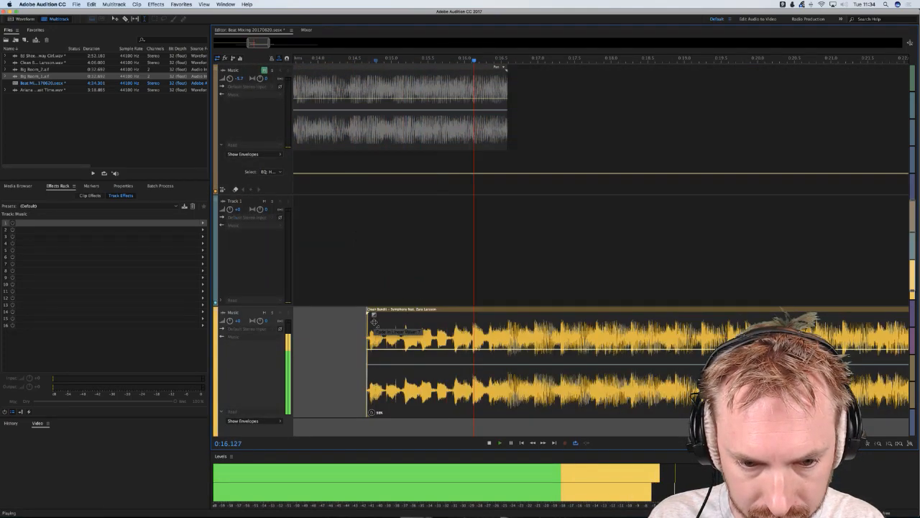
pyautogui.press('space')
# - Compare the lower Music clip's new start soloed and with the drum loop, playing from about 0:14.24
pyautogui.click(335, 293)
pyautogui.scroll(-5, 337, 291)
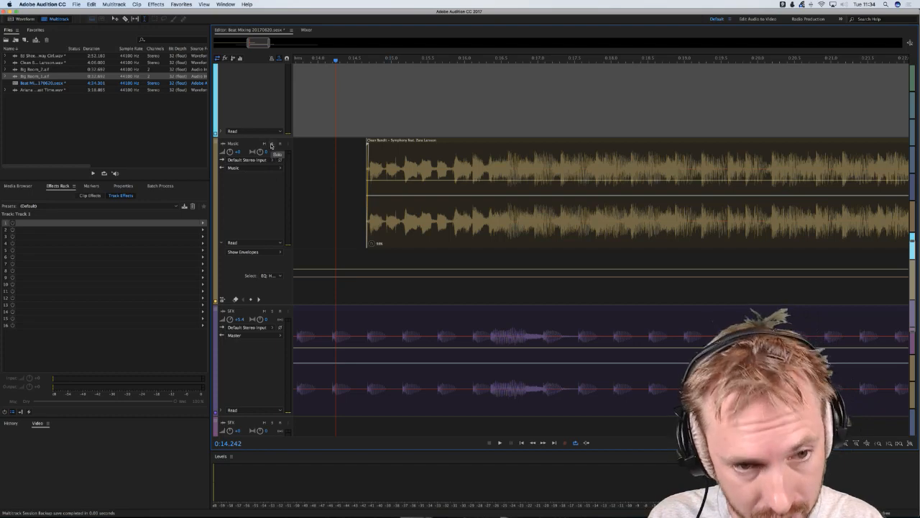
pyautogui.click(271, 145)
pyautogui.press('space')
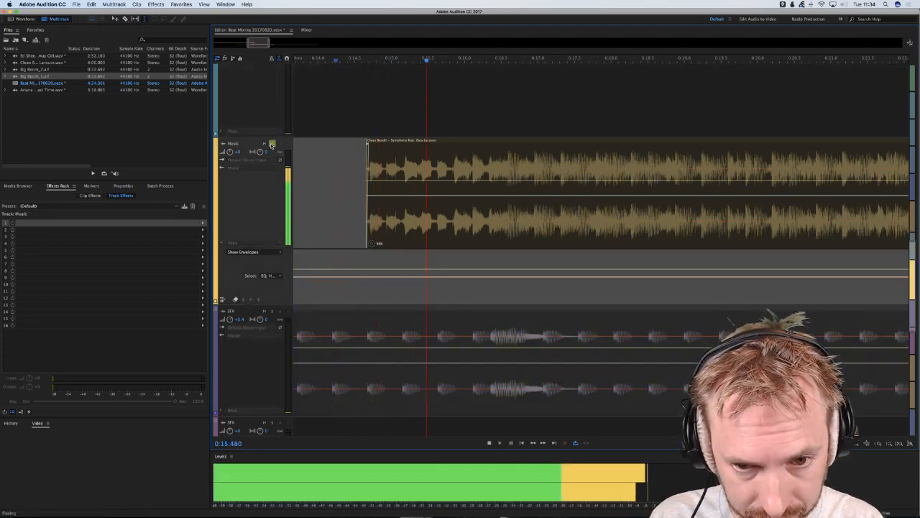
pyautogui.press('space')
pyautogui.click(271, 145)
pyautogui.press('space')
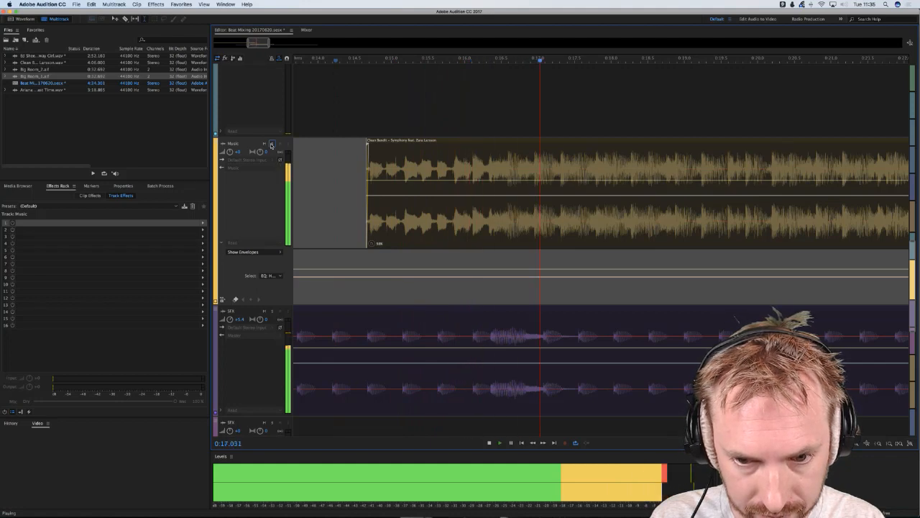
pyautogui.press('space')
# - Solo the lower Music track, slightly lengthen its clip's fade-in, and check the start by playing from about 0:13.97
pyautogui.click(271, 145)
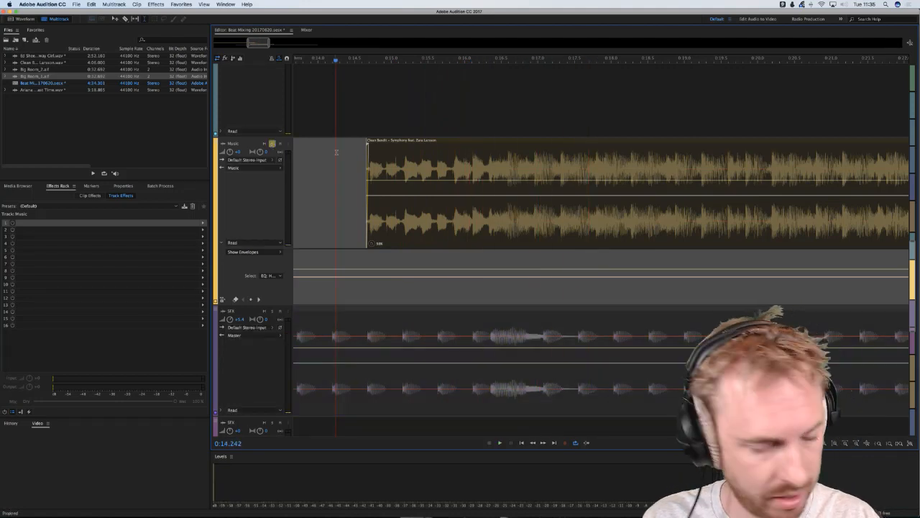
pyautogui.scroll(5, 334, 154)
pyautogui.press('space')
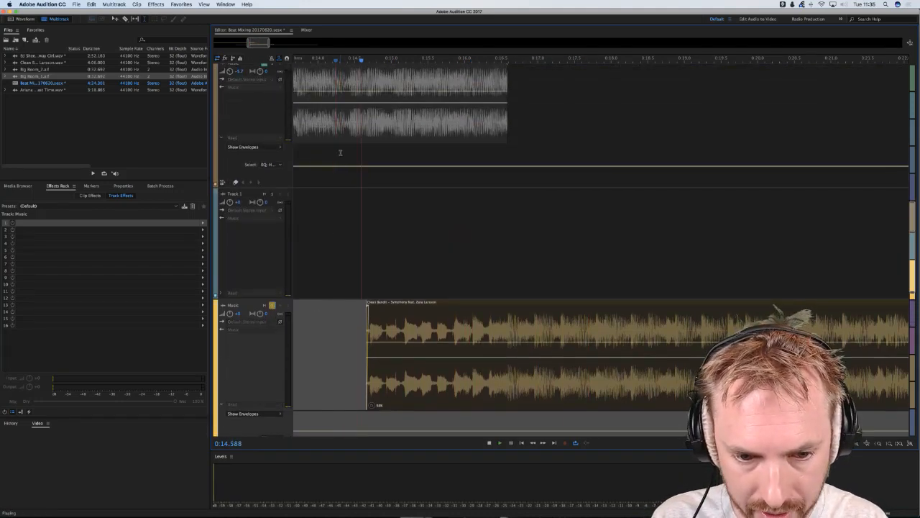
pyautogui.scroll(-5, 340, 151)
pyautogui.press('space')
pyautogui.click(375, 201)
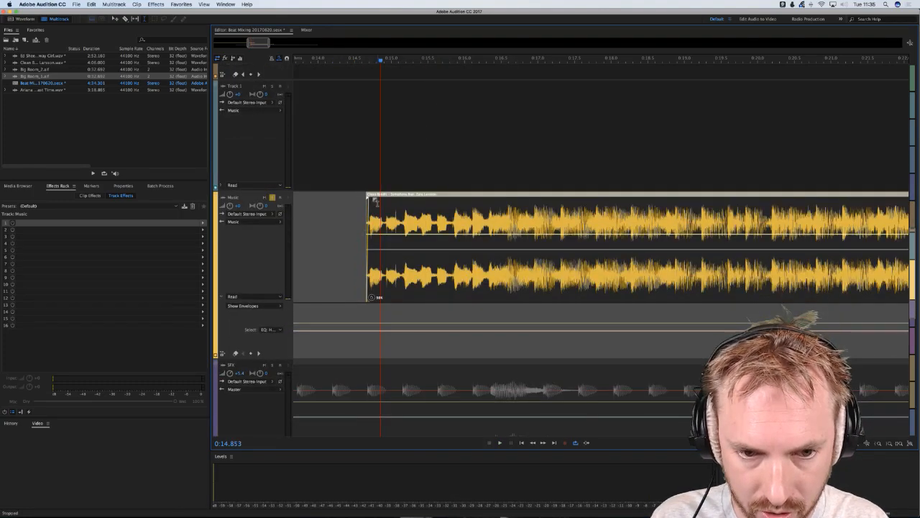
pyautogui.click(315, 211)
pyautogui.press('space')
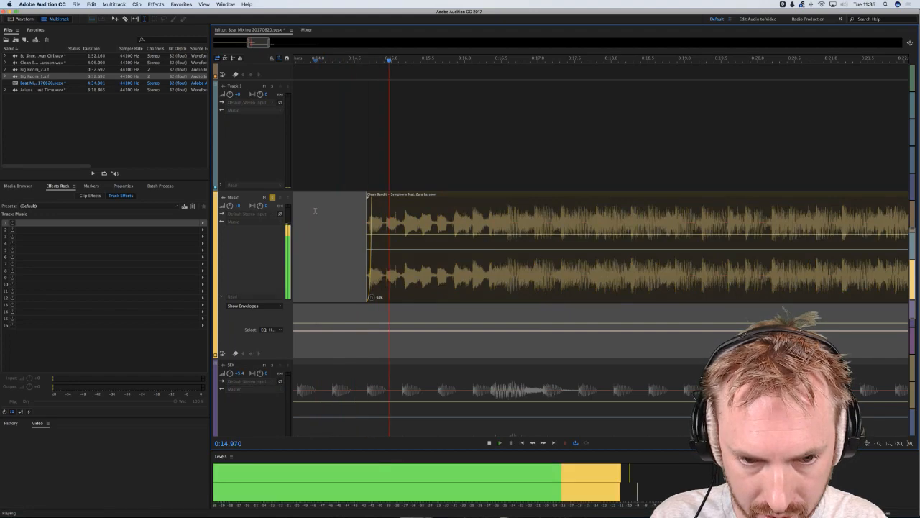
pyautogui.press('space')
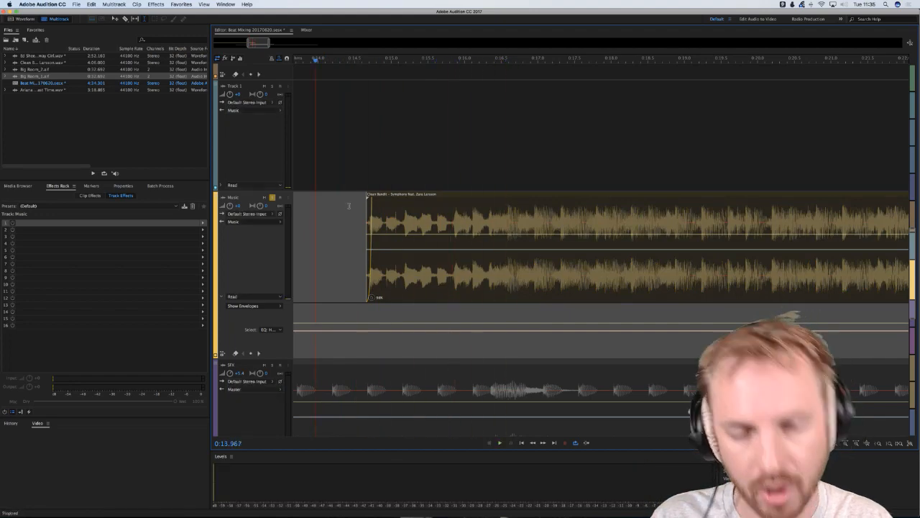
# - Open the lower Music clip's source file and copy about 1.3 seconds starting near 2:30.85 into a new audio file
pyautogui.doubleClick(477, 219)
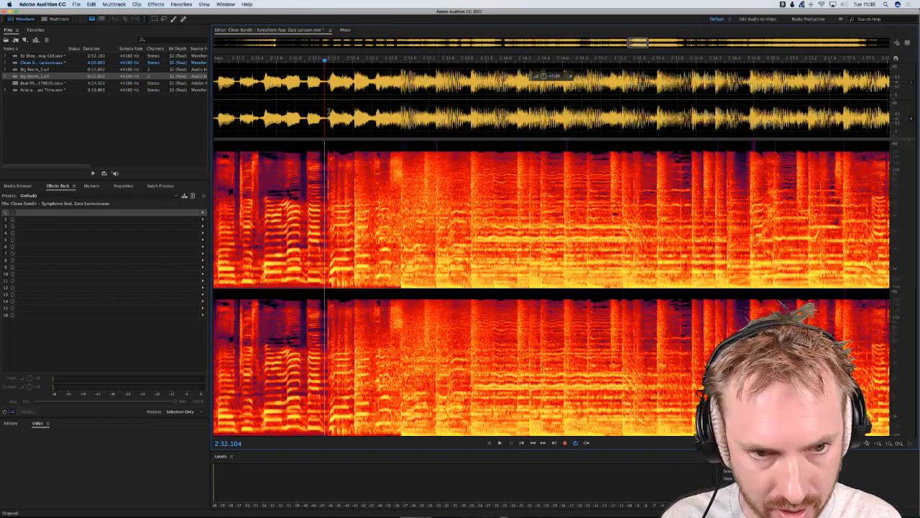
pyautogui.moveTo(329, 115); pyautogui.dragTo(213, 115)
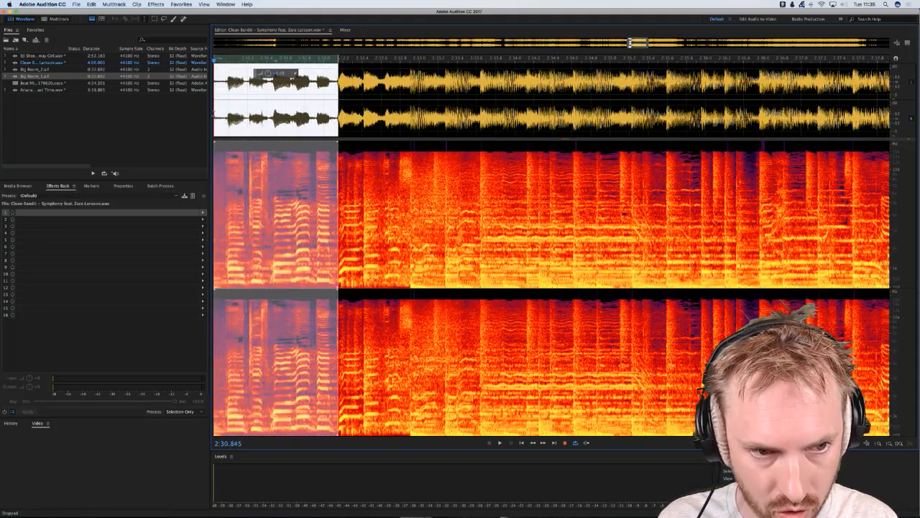
pyautogui.press('super+t')
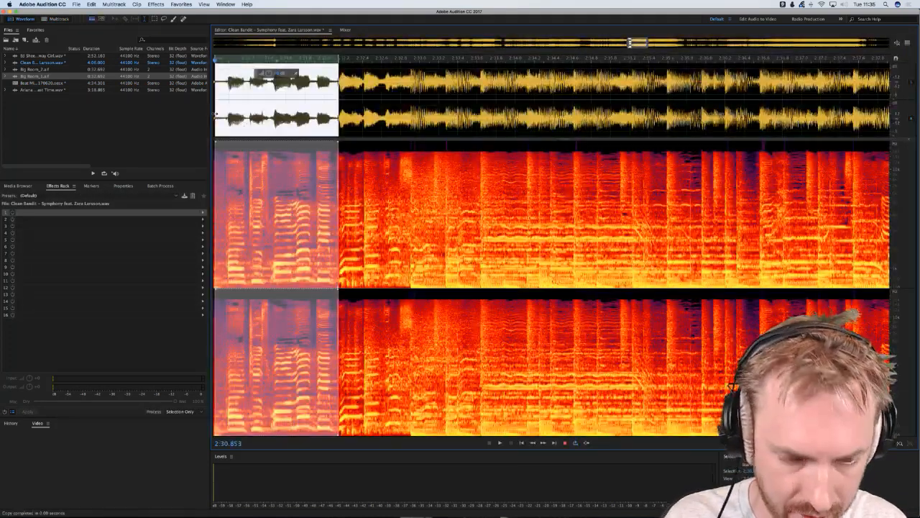
pyautogui.press('shift+super+n')
pyautogui.press('Return')
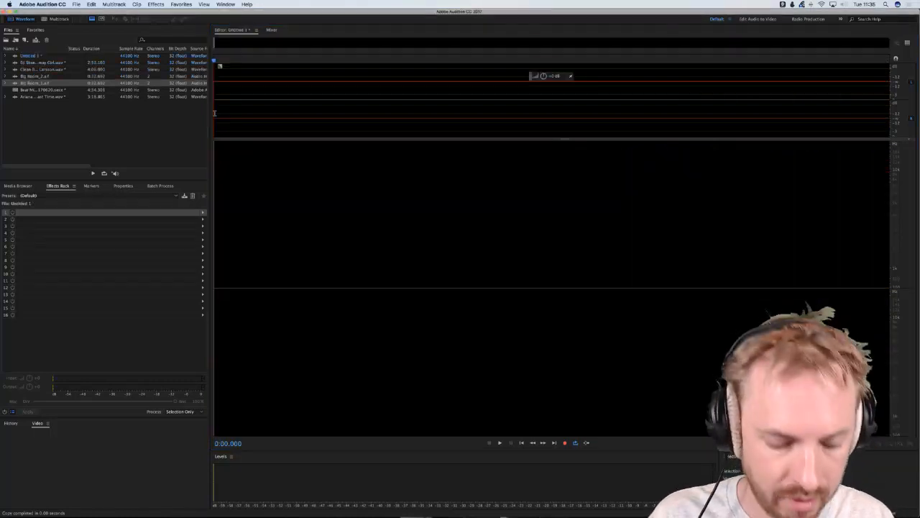
pyautogui.press('super+v')
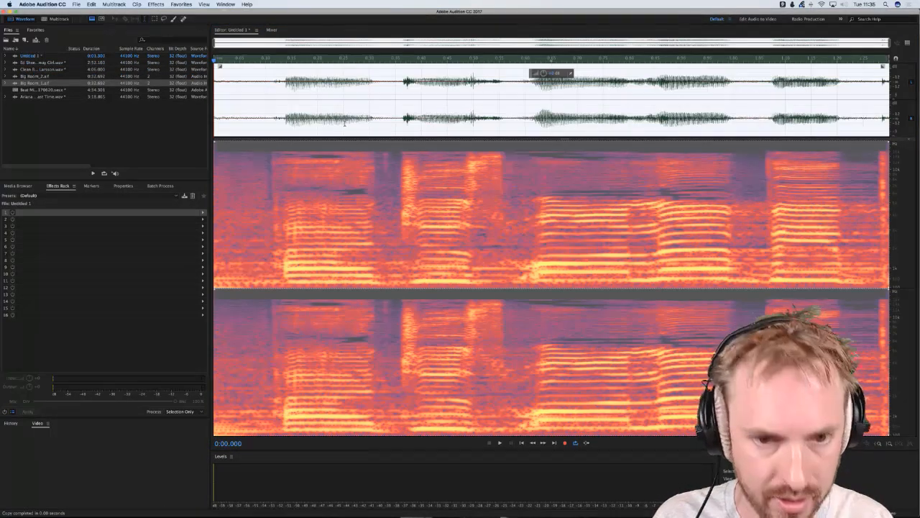
# - Play the copied vocal in a waveform-only view and delete the short sliver of sound at its end
pyautogui.hotkey('shift', 'd')
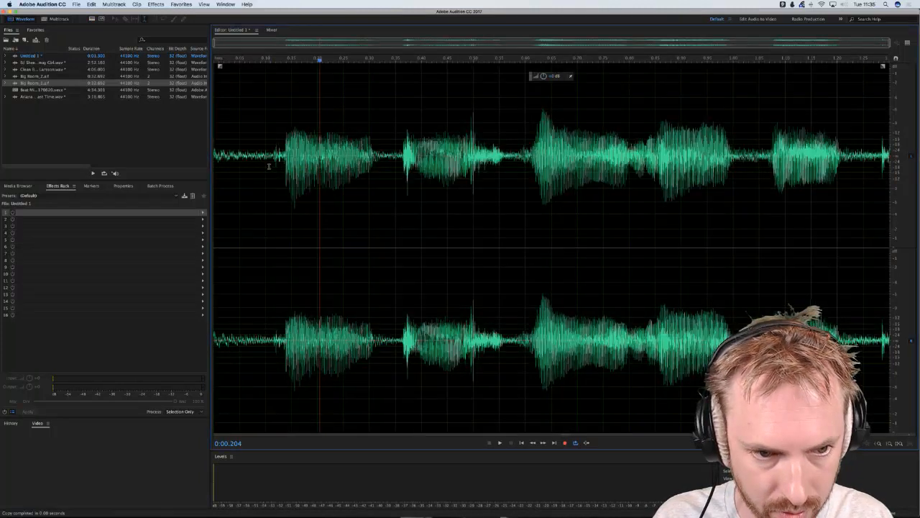
pyautogui.click(269, 167)
pyautogui.press('space')
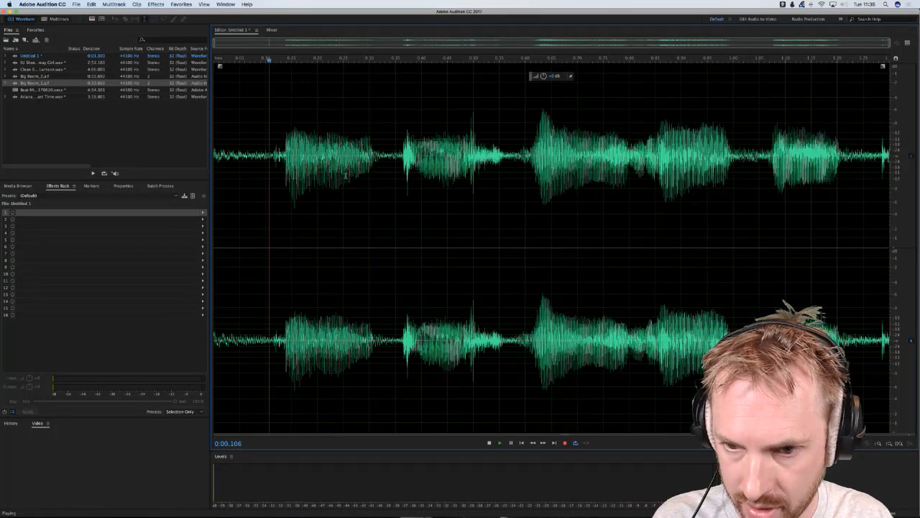
pyautogui.press('space')
pyautogui.moveTo(882, 159); pyautogui.dragTo(911, 164)
pyautogui.press('Delete')
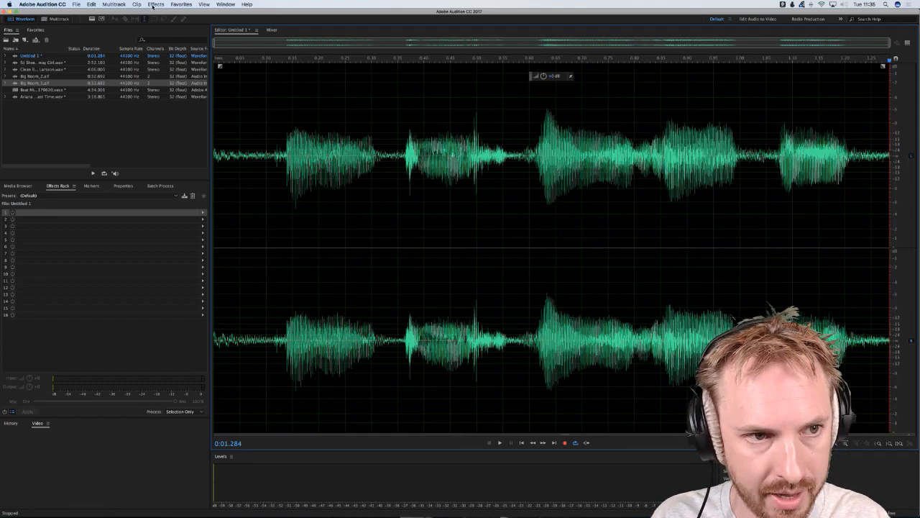
# - Reverse the entire copied vocal and play it back
pyautogui.click(152, 5)
pyautogui.click(169, 45)
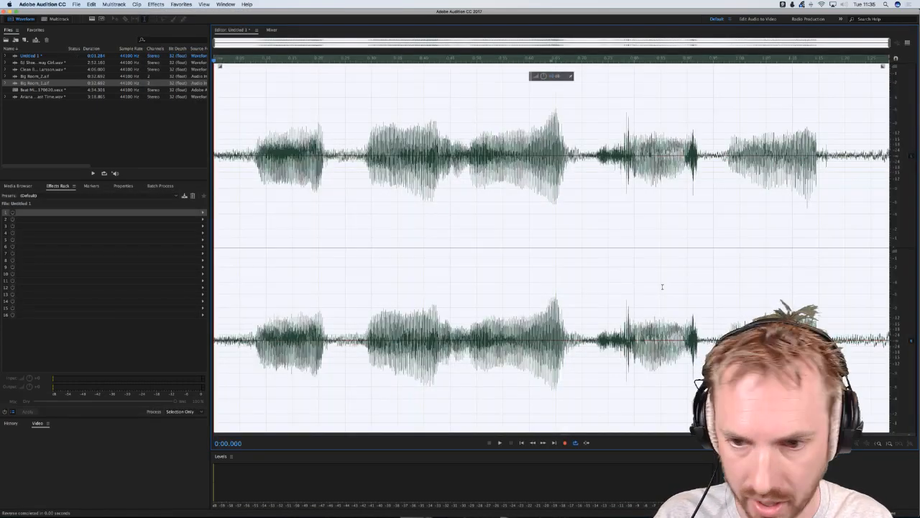
pyautogui.press('space')
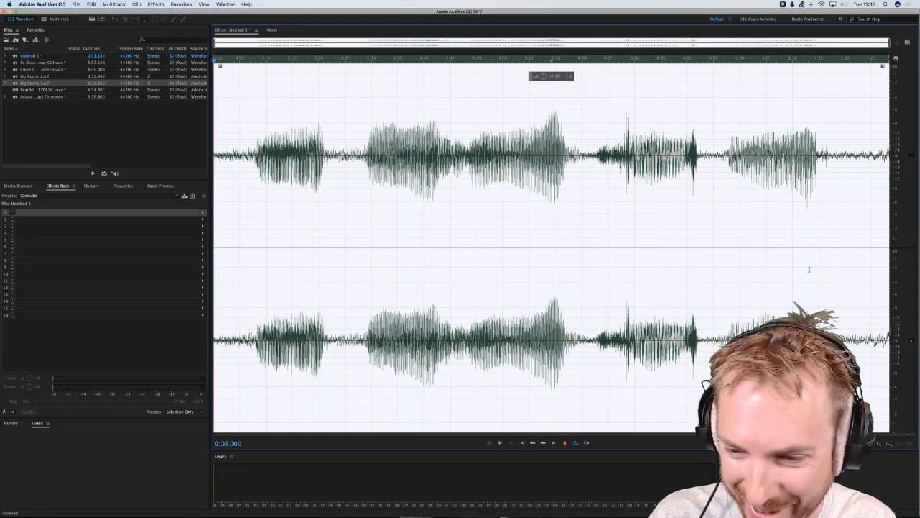
# - Insert 10 seconds of silence near the end of the reversed vocal, at about 0:01.27
pyautogui.click(883, 221)
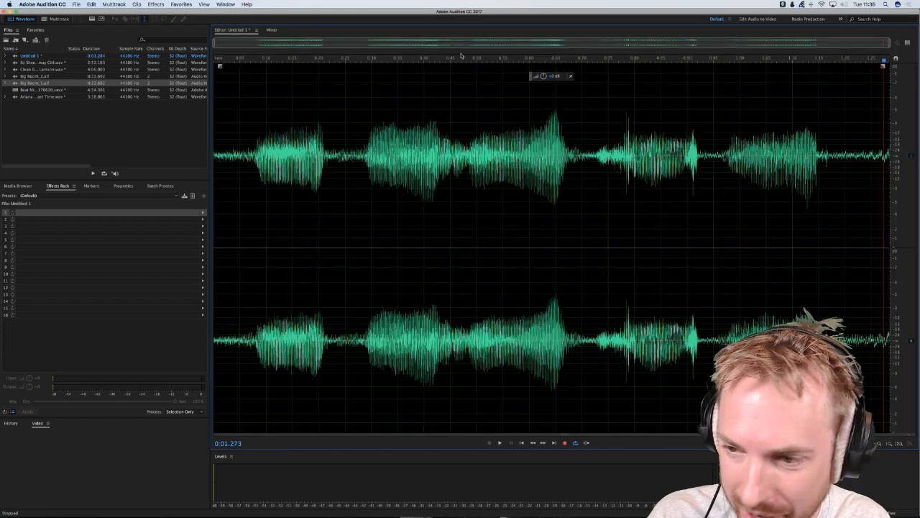
pyautogui.click(155, 5)
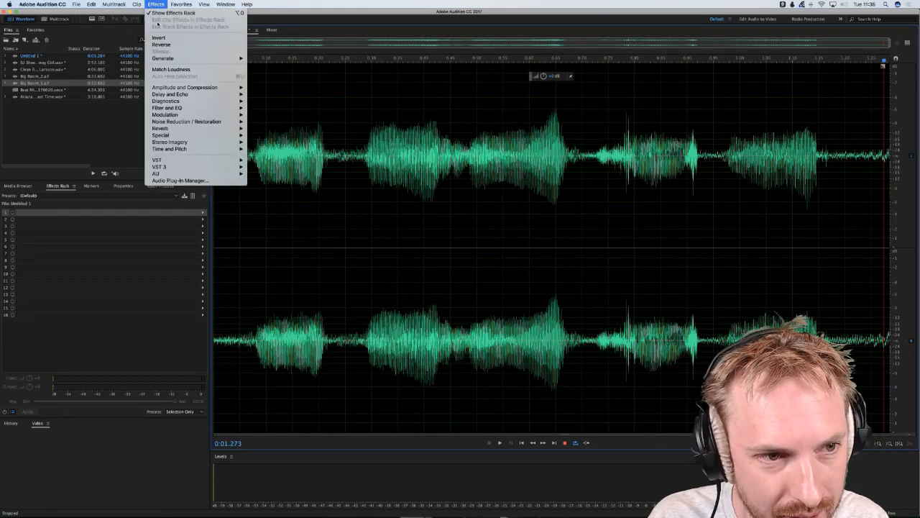
pyautogui.moveTo(106, 61)
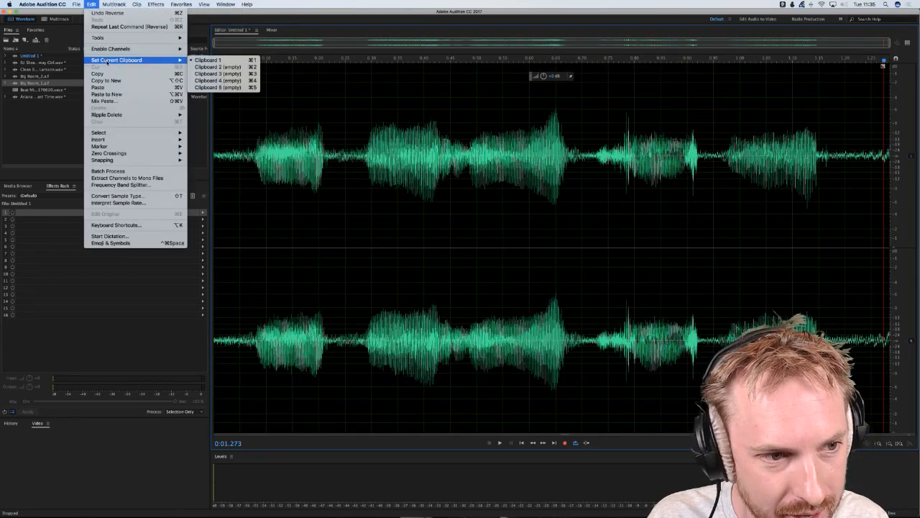
pyautogui.moveTo(134, 139)
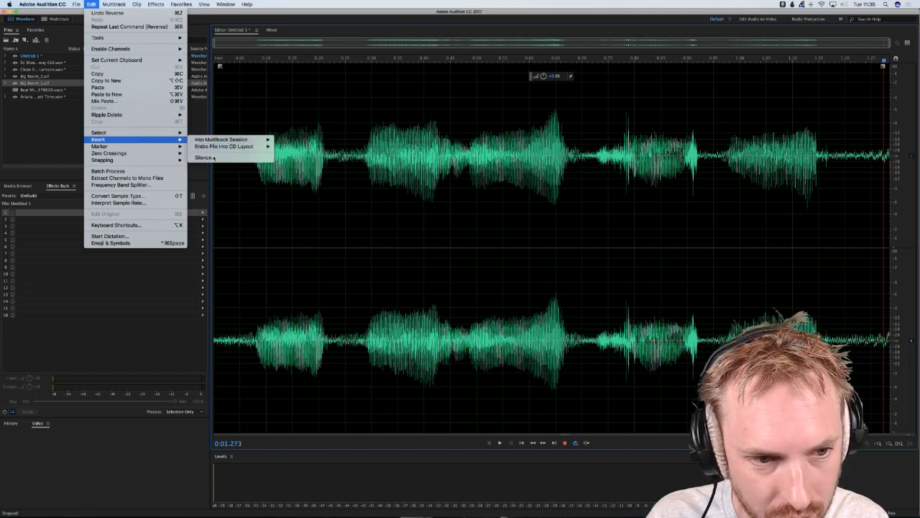
pyautogui.click(205, 158)
pyautogui.write('10')
pyautogui.press('Return')
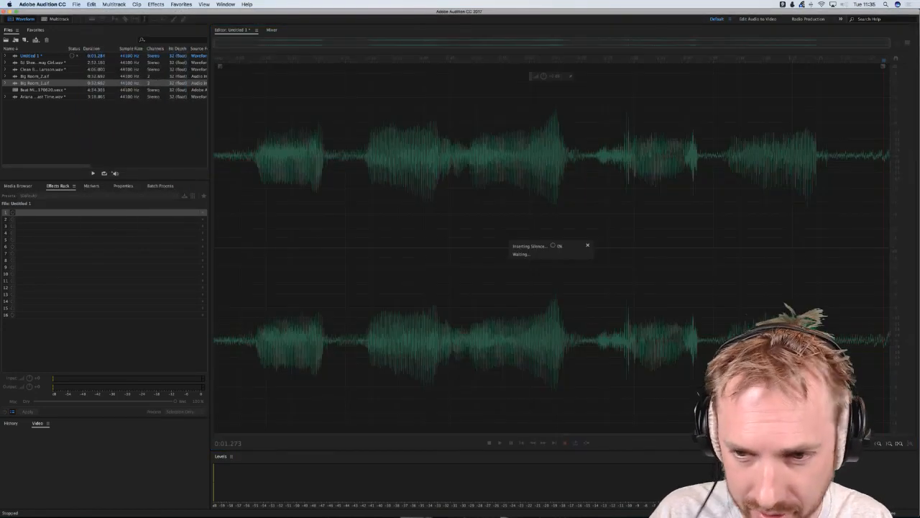
# - Play the reversed vocal several times from the start of the file to judge how it sounds
pyautogui.press('space')
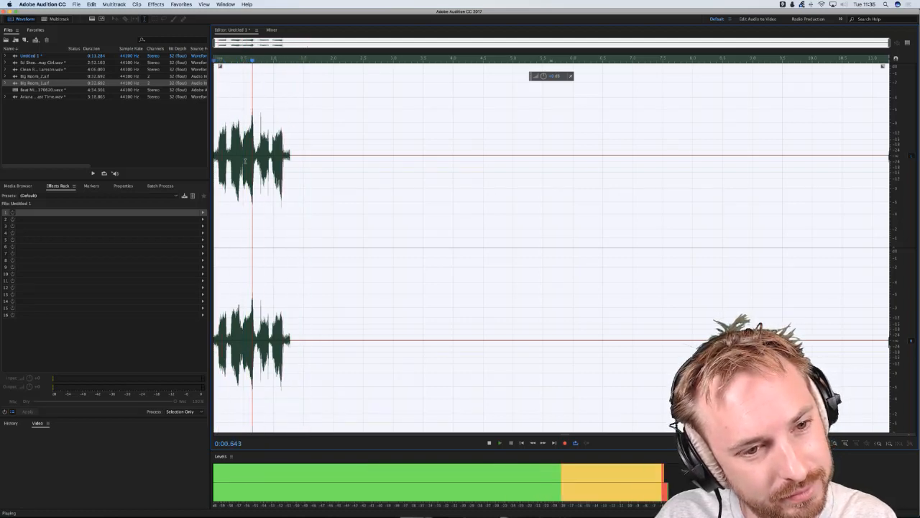
pyautogui.press('space')
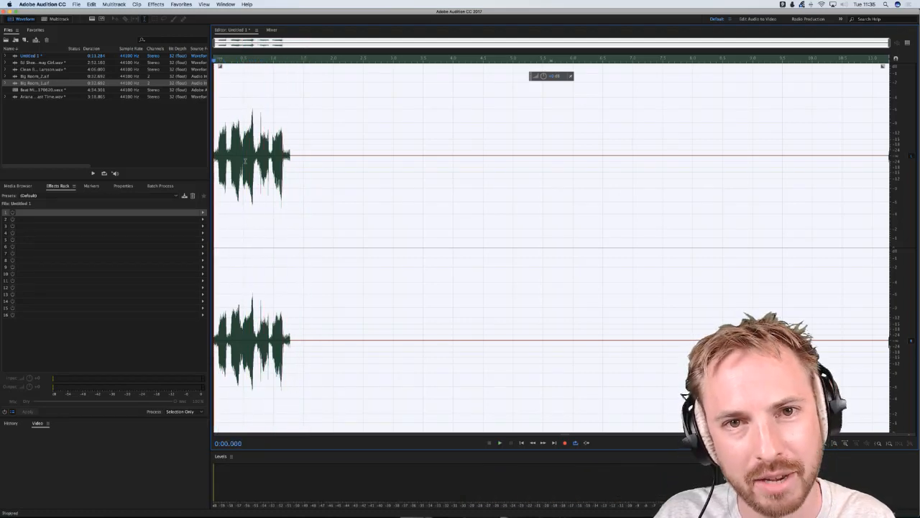
pyautogui.press('space')
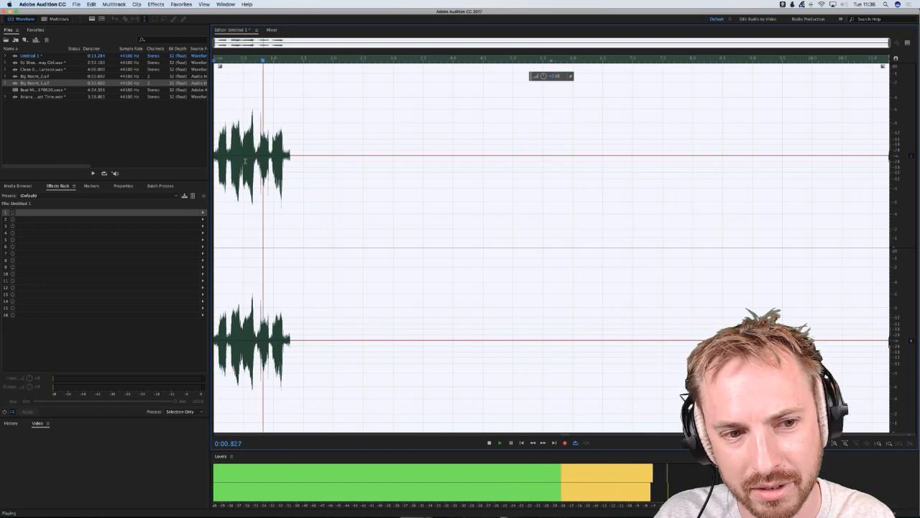
pyautogui.press('space')
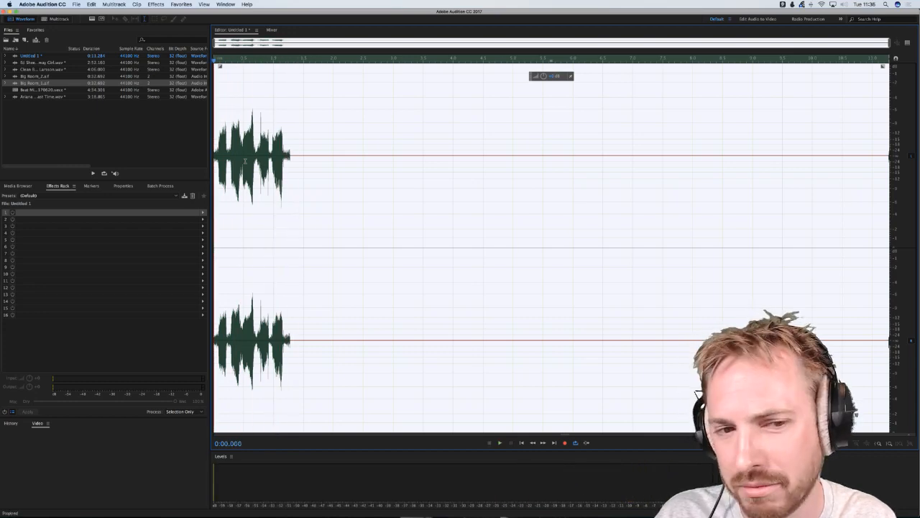
pyautogui.press('space')
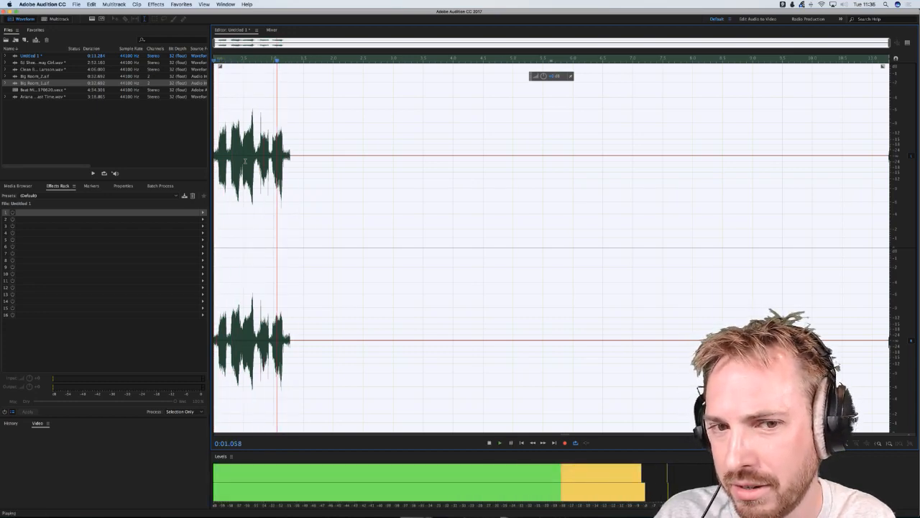
pyautogui.press('space')
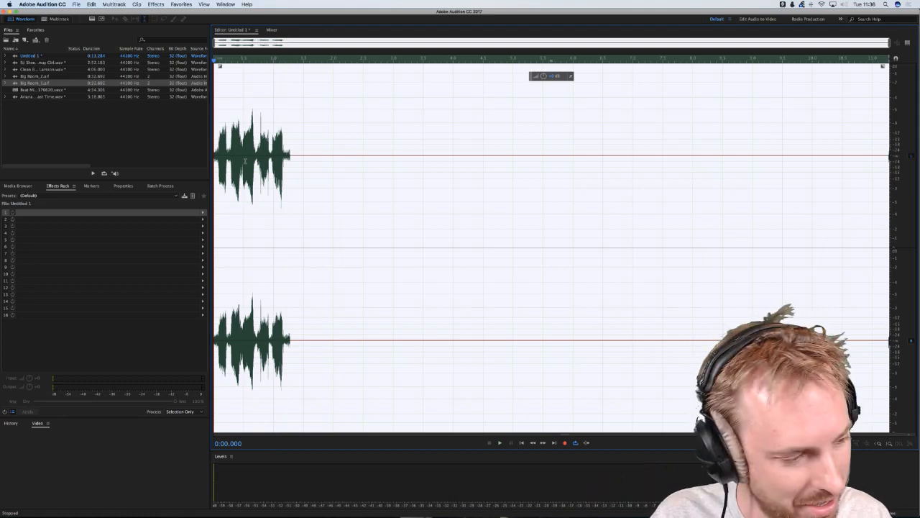
pyautogui.click(283, 166)
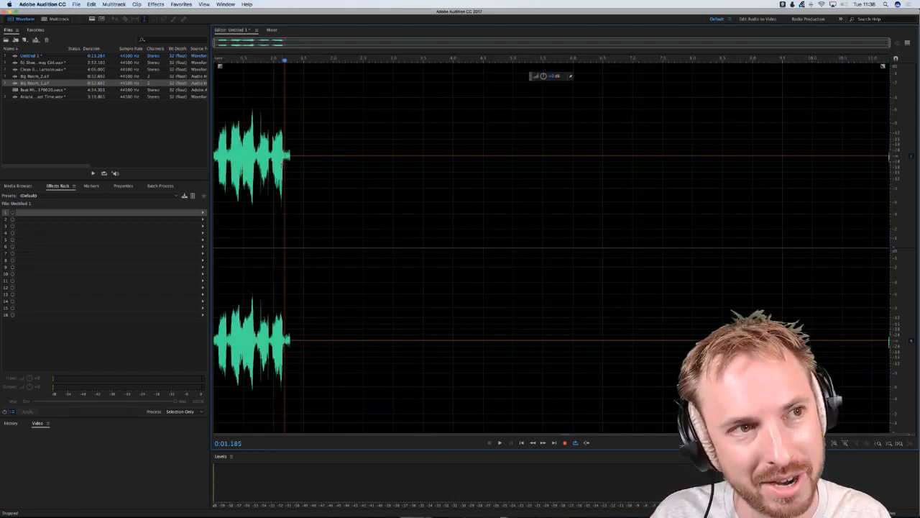
pyautogui.click(239, 151)
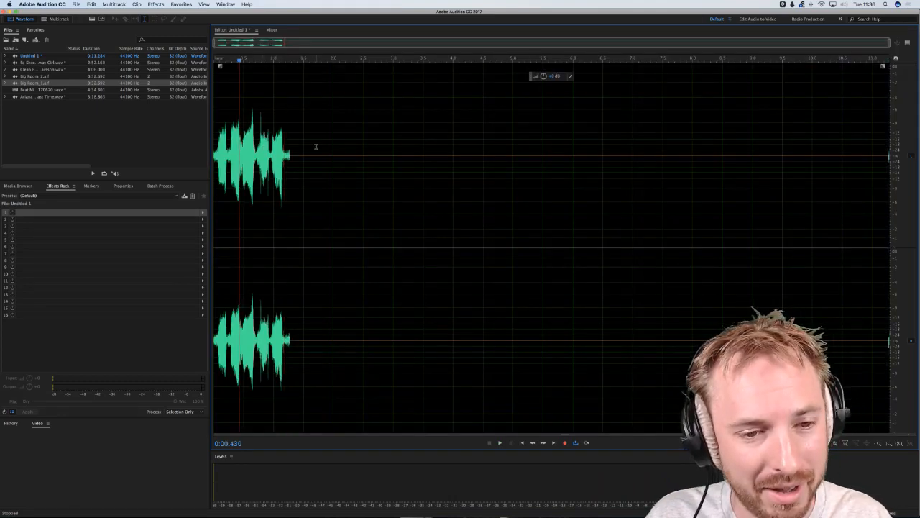
pyautogui.click(249, 160)
# - Select the whole file, preview Studio Reverb on it, and set the reverb's Dry level to 0%
pyautogui.doubleClick(270, 157)
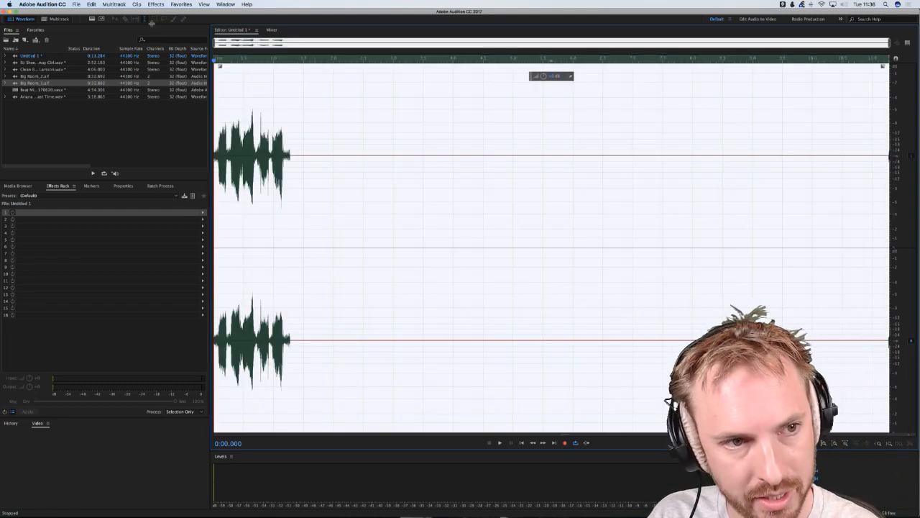
pyautogui.click(155, 5)
pyautogui.moveTo(161, 128)
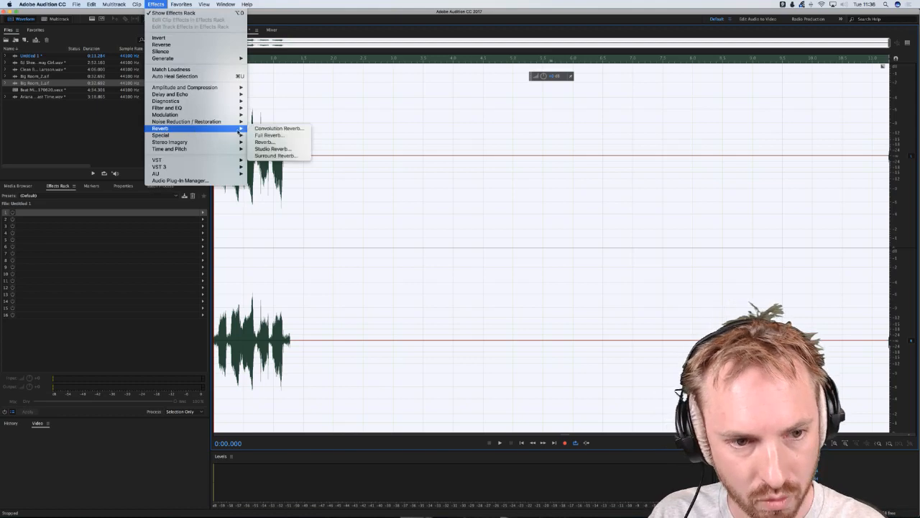
pyautogui.click(272, 148)
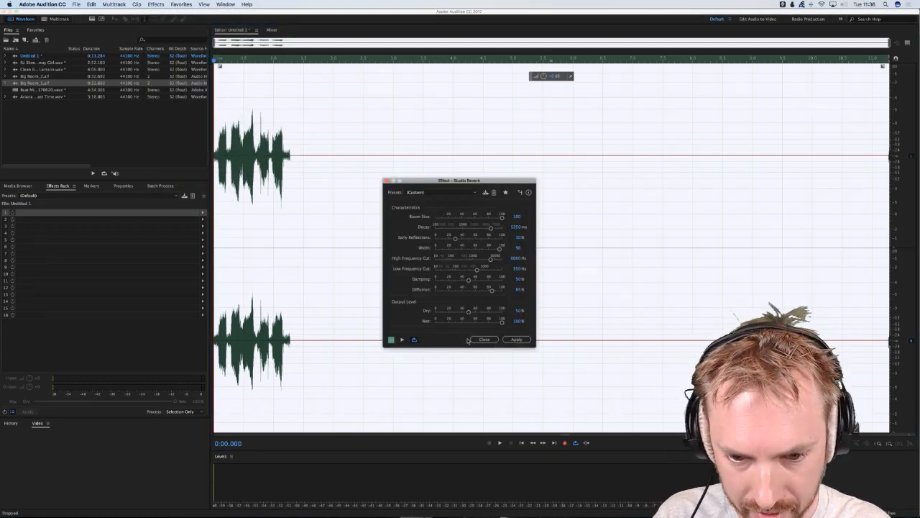
pyautogui.press('space')
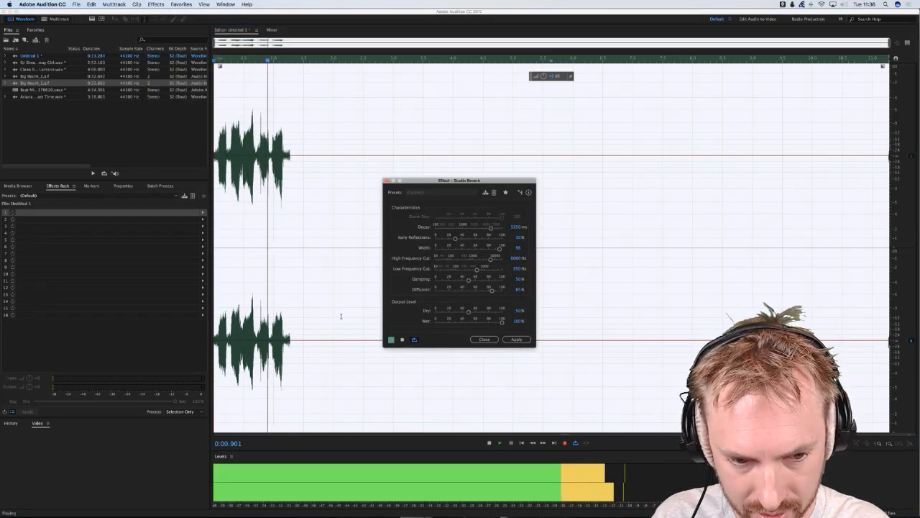
pyautogui.moveTo(468, 312); pyautogui.dragTo(430, 316)
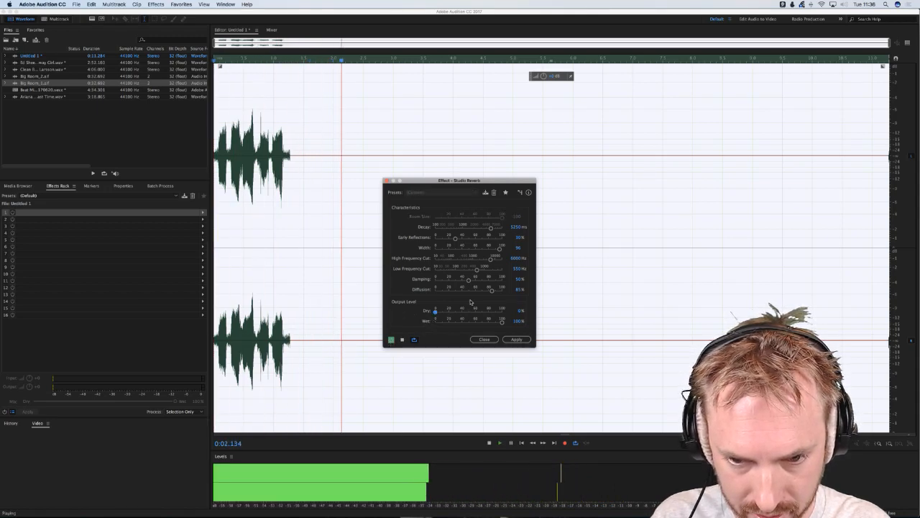
pyautogui.press('space')
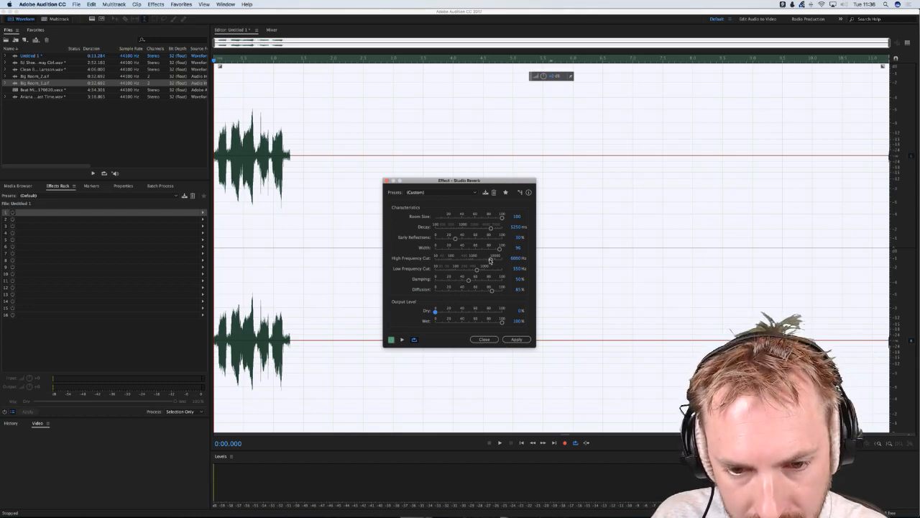
# - Set Studio Reverb's High Frequency Cut to 20000 Hz, Damping to 29.2% and Early Reflections to about 66.5%, and apply the reverb
pyautogui.press('space')
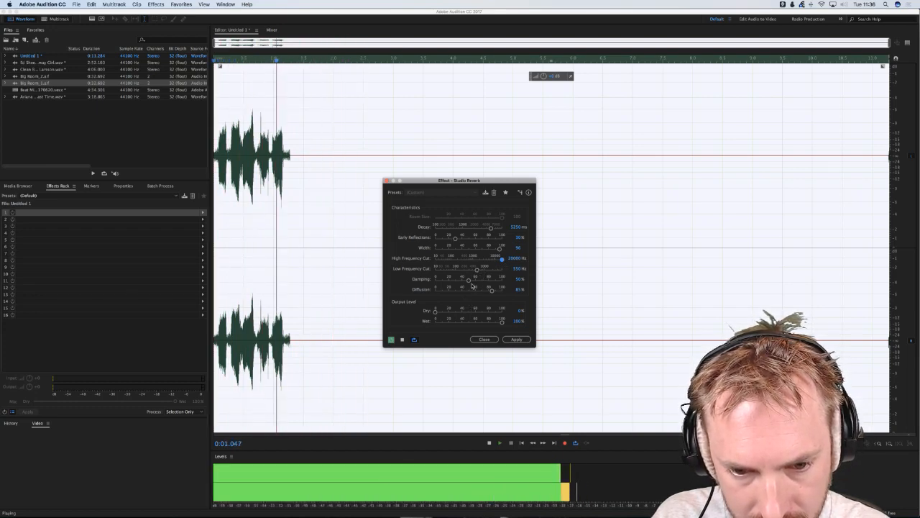
pyautogui.moveTo(469, 278)
pyautogui.mouseDown()
pyautogui.moveTo(487, 280)
pyautogui.moveTo(445, 281)
pyautogui.moveTo(454, 280)
pyautogui.mouseUp()
pyautogui.moveTo(455, 238); pyautogui.dragTo(475, 239)
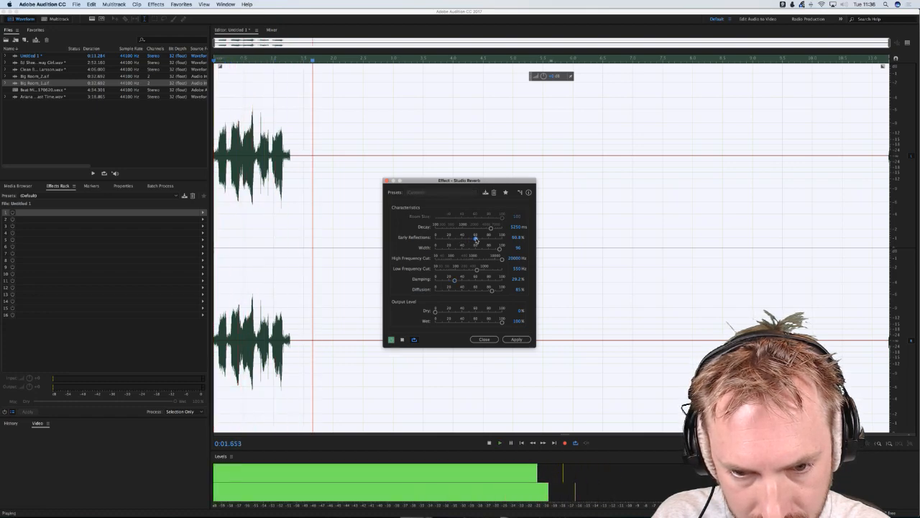
pyautogui.press('space')
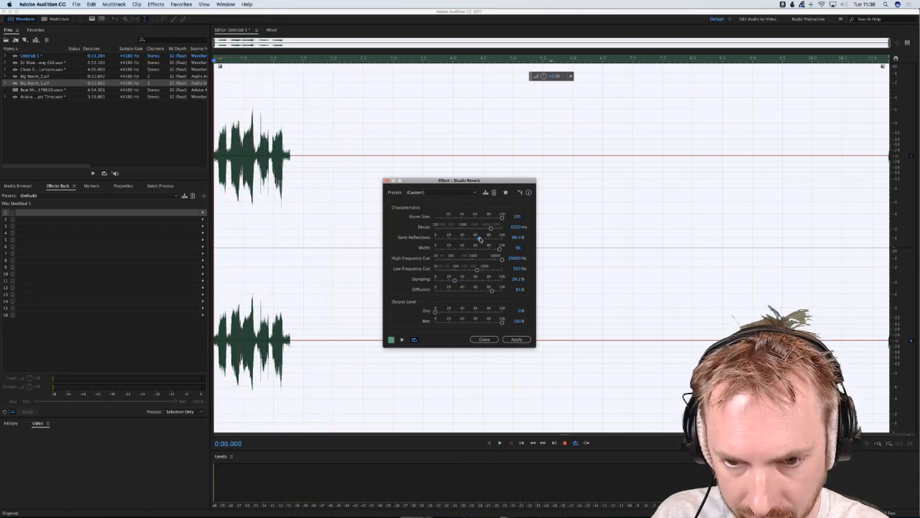
pyautogui.press('space')
pyautogui.moveTo(478, 239); pyautogui.dragTo(481, 238)
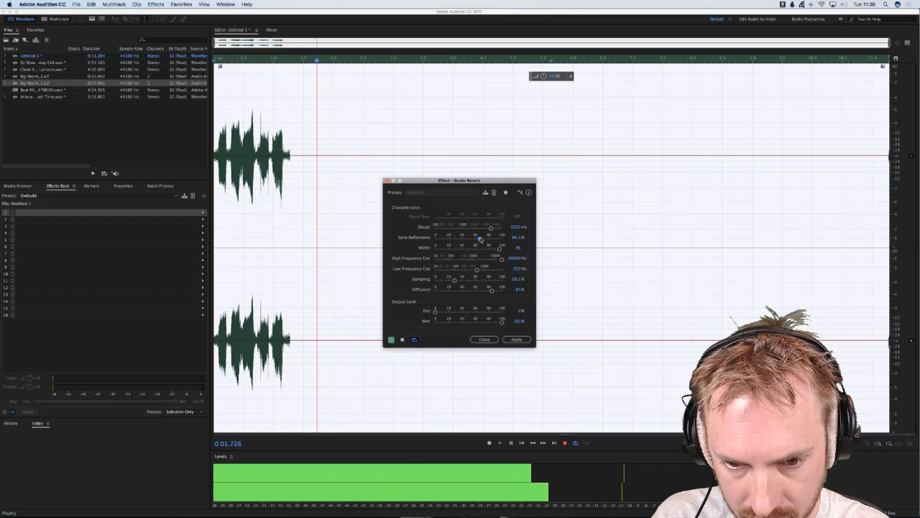
pyautogui.click(516, 339)
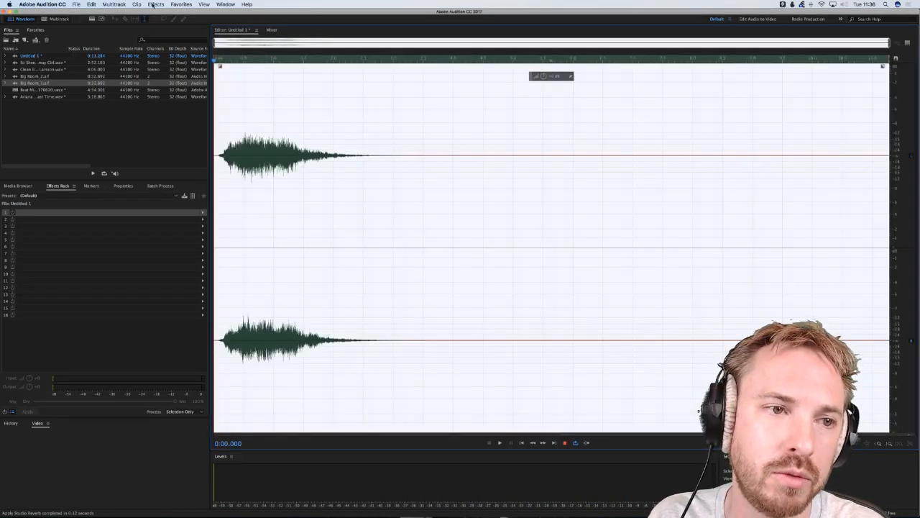
# - Reverse the reverberated vocal file again and play its swell from about 0:08
pyautogui.click(153, 5)
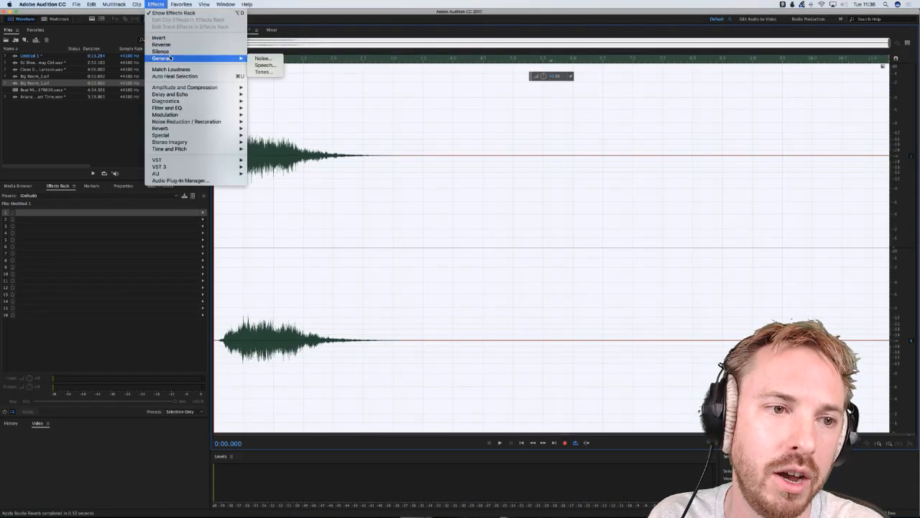
pyautogui.click(164, 42)
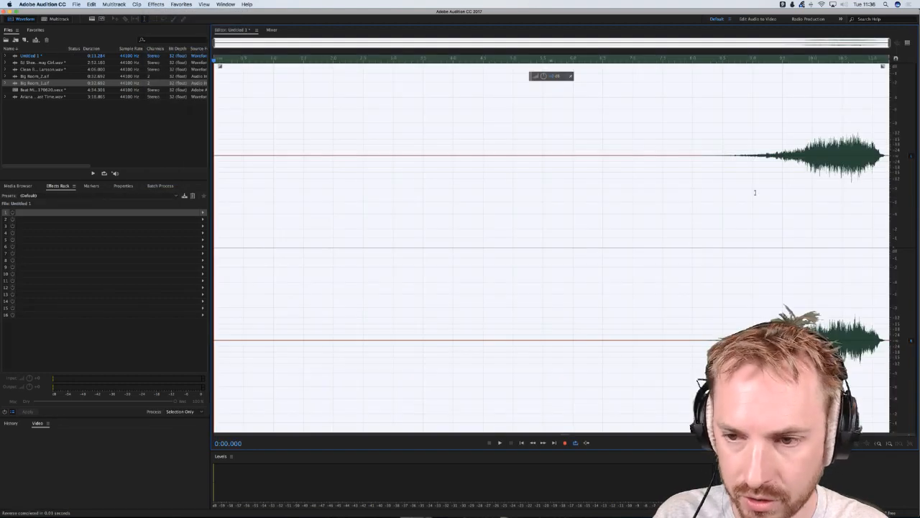
pyautogui.click(697, 185)
pyautogui.press('space')
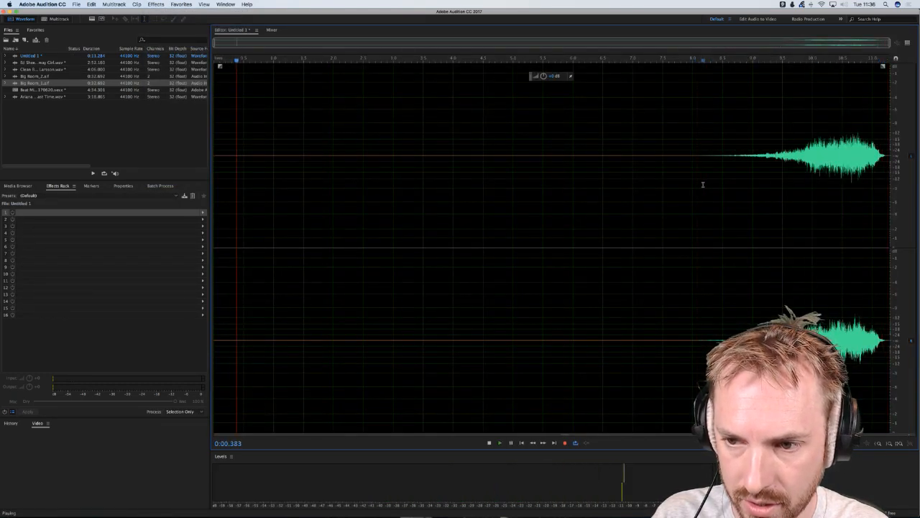
pyautogui.click(692, 181)
pyautogui.press('space')
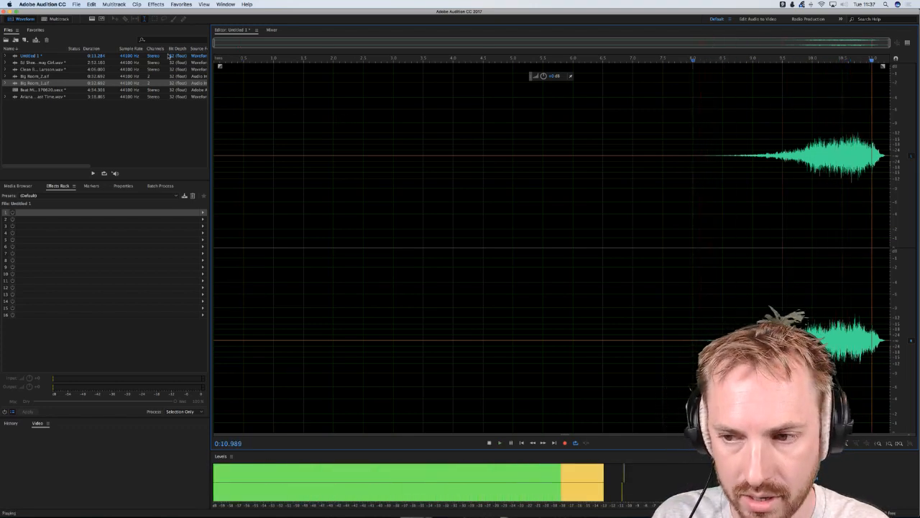
# - Save the file as I Just Wanna Be.wav in the Sessions/Beat Mixing folder, creating that folder
pyautogui.press('super+shift+s')
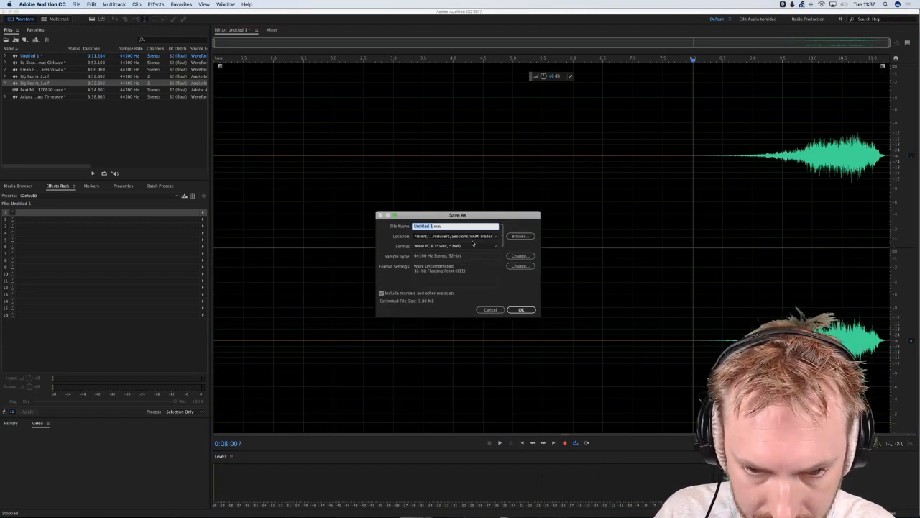
pyautogui.press('Tab')
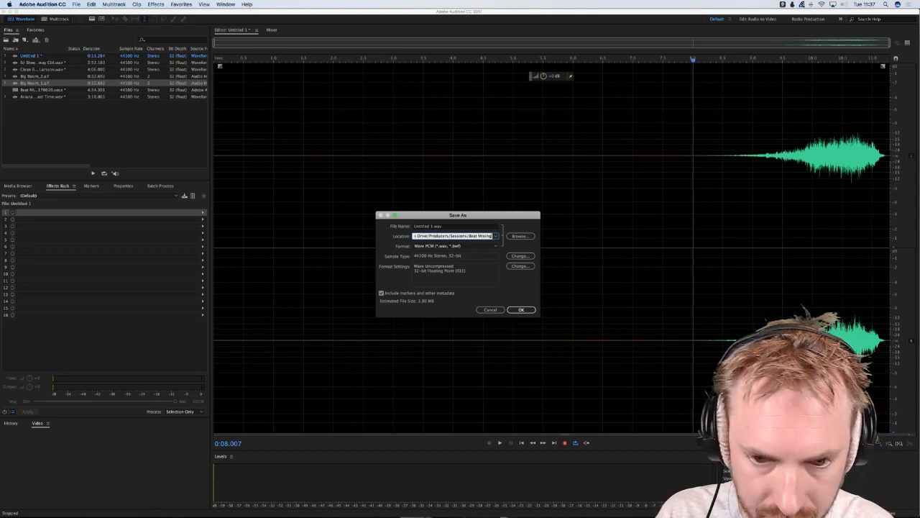
pyautogui.hotkey('shift', 'Tab')
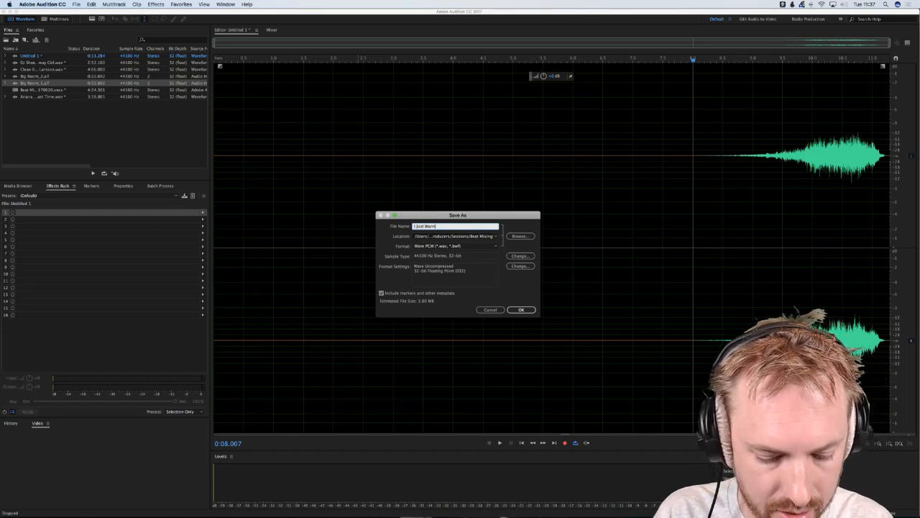
pyautogui.press('Return')
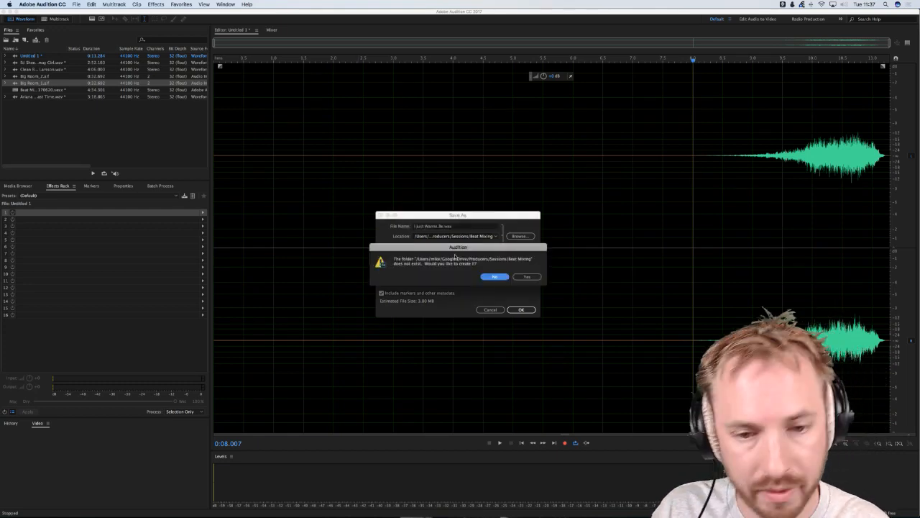
pyautogui.click(520, 277)
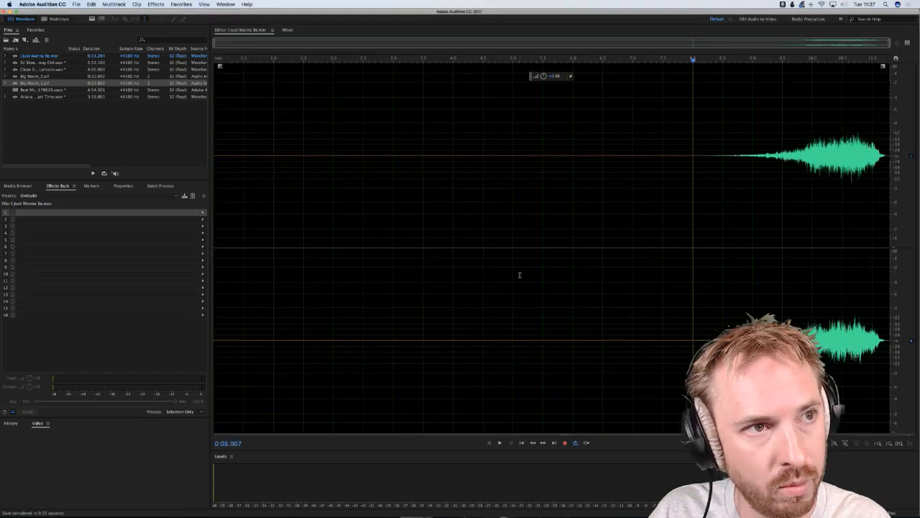
# - In the multitrack session, place I Just Wanna Be.wav on Track 1, ending at about 0:16.0, so its swell overlaps the second Music clip's start
pyautogui.click(54, 19)
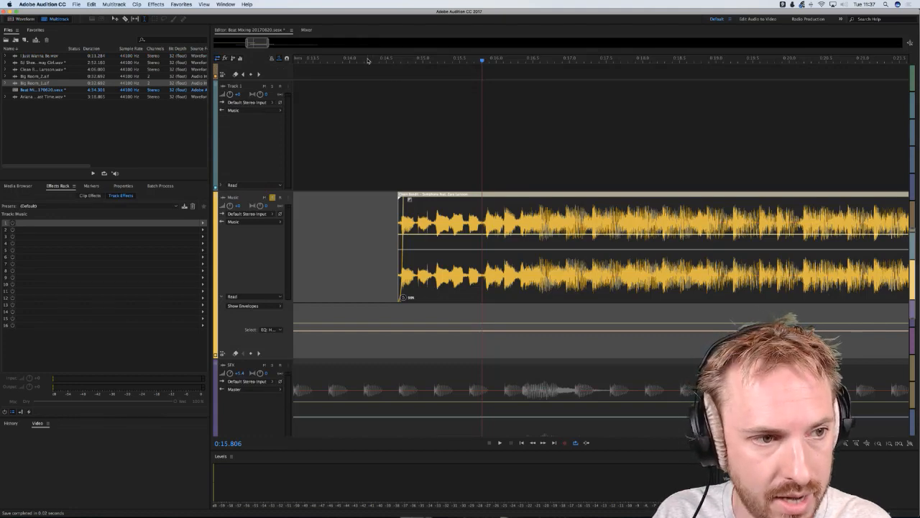
pyautogui.scroll(-6, 368, 60)
pyautogui.moveTo(29, 55); pyautogui.dragTo(330, 135)
pyautogui.moveTo(433, 158); pyautogui.dragTo(380, 167)
pyautogui.click(391, 100)
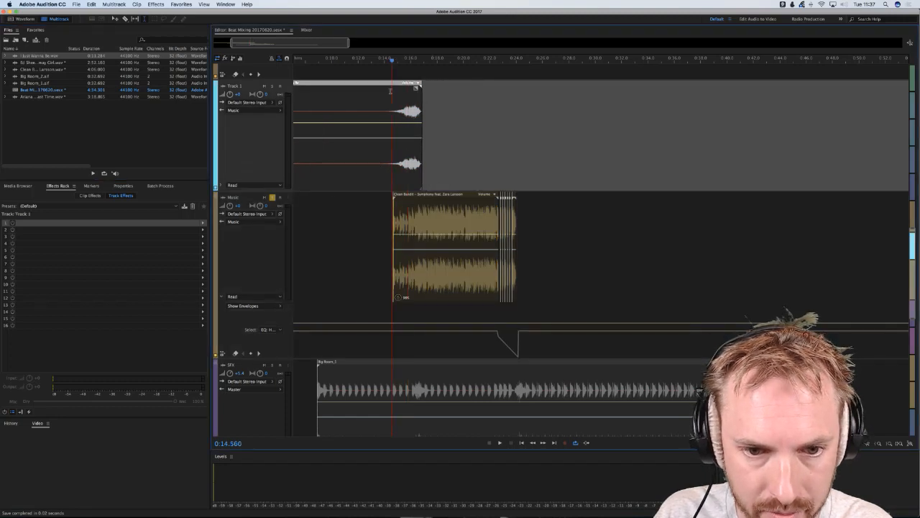
pyautogui.scroll(5, 391, 61)
pyautogui.moveTo(493, 142); pyautogui.dragTo(426, 171)
# - Solo Track 1 alongside the second Music track and play the transition from about 0:14.6 and 0:13.8
pyautogui.press('space')
pyautogui.press('space')
pyautogui.press('space')
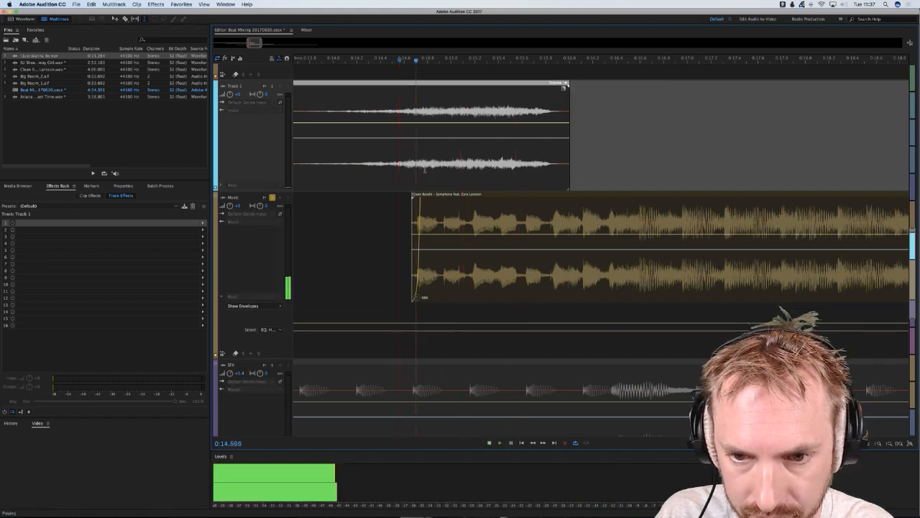
pyautogui.press('space')
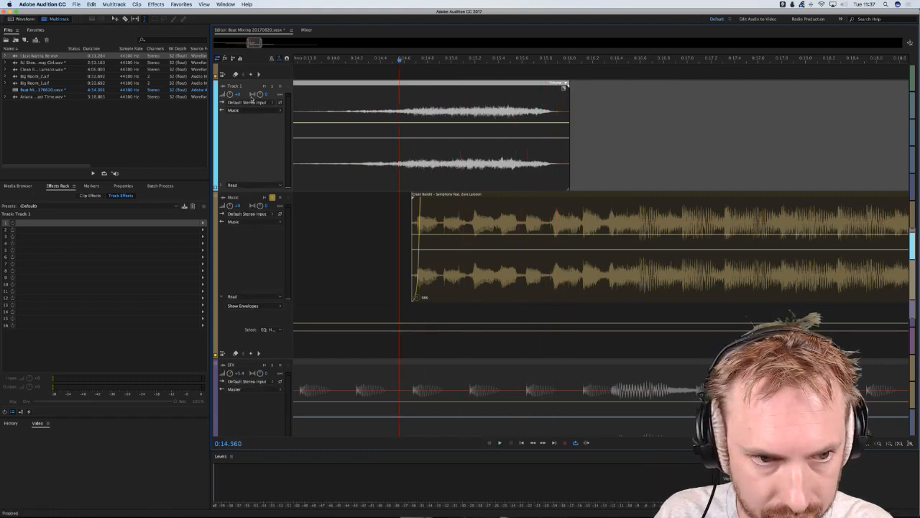
pyautogui.click(271, 86)
pyautogui.press('space')
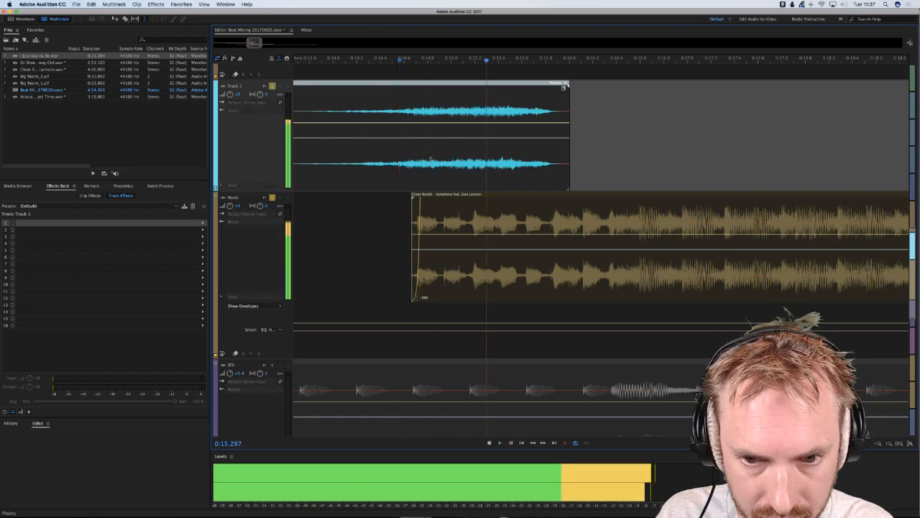
pyautogui.press('space')
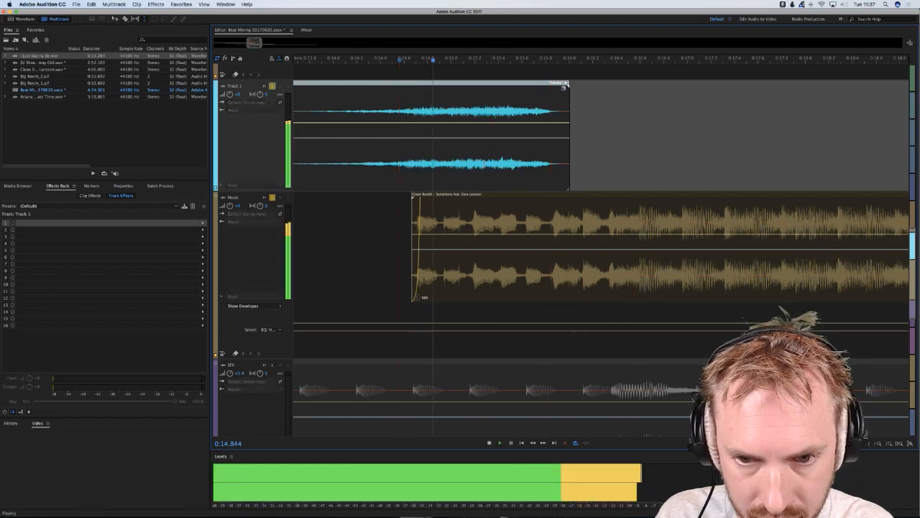
pyautogui.click(313, 174)
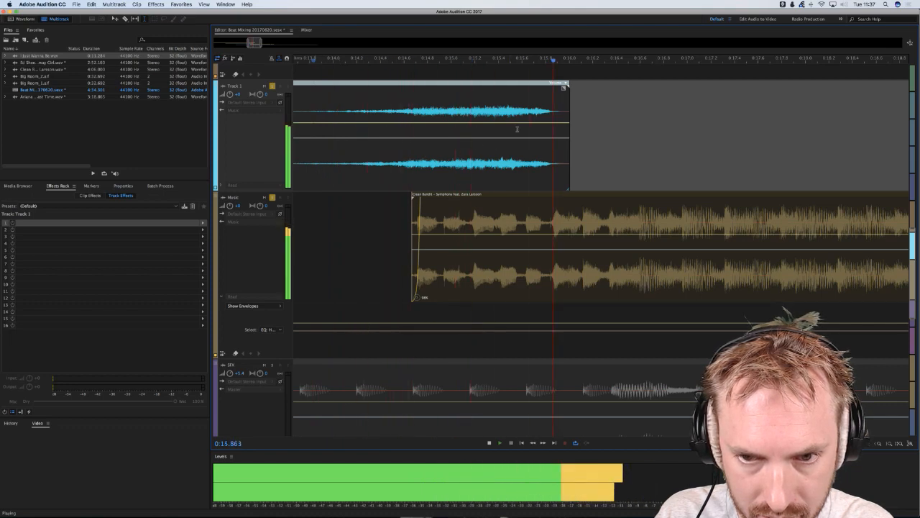
pyautogui.press('space')
# - Add a steep curved fade-out to the Track 1 vocal clip, starting where the second Music clip enters, and play it
pyautogui.moveTo(565, 87)
pyautogui.mouseDown()
pyautogui.moveTo(421, 90)
pyautogui.moveTo(404, 143)
pyautogui.mouseUp()
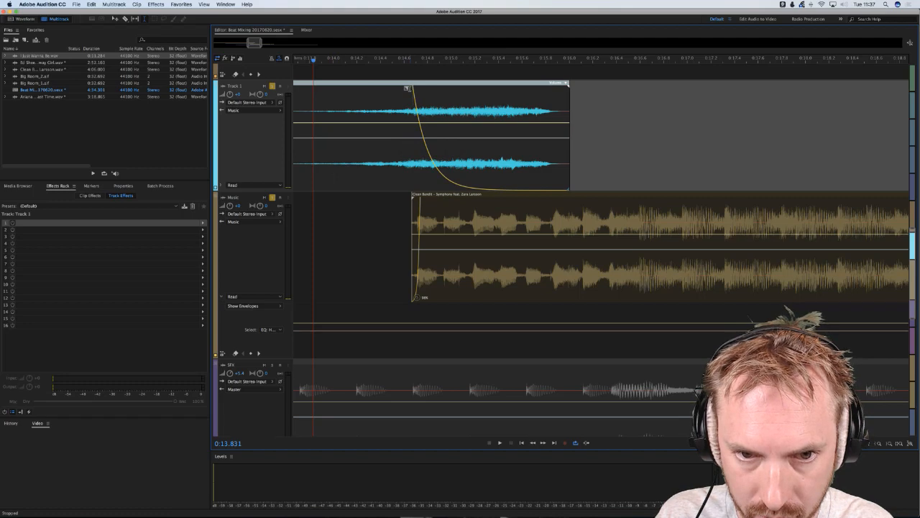
pyautogui.moveTo(408, 87); pyautogui.dragTo(412, 88)
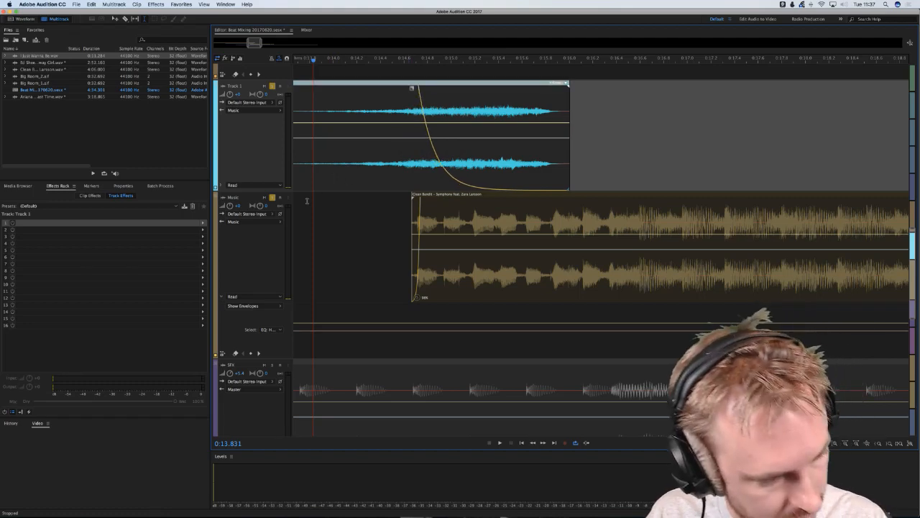
pyautogui.click(307, 200)
pyautogui.press('space')
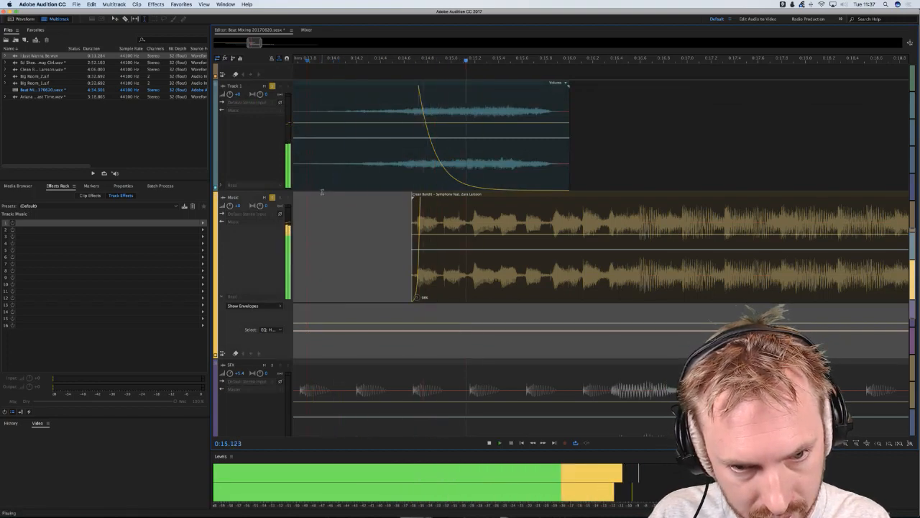
pyautogui.press('space')
# - Play the soloed vocal swell and second Music clip together from about 0:12.1
pyautogui.scroll(-3, 414, 61)
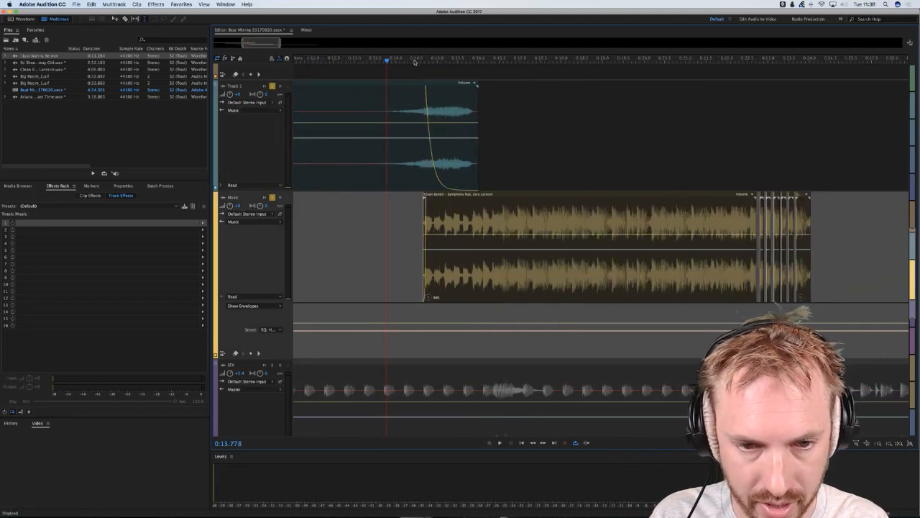
pyautogui.hscroll(-1, 388, 144)
pyautogui.click(361, 214)
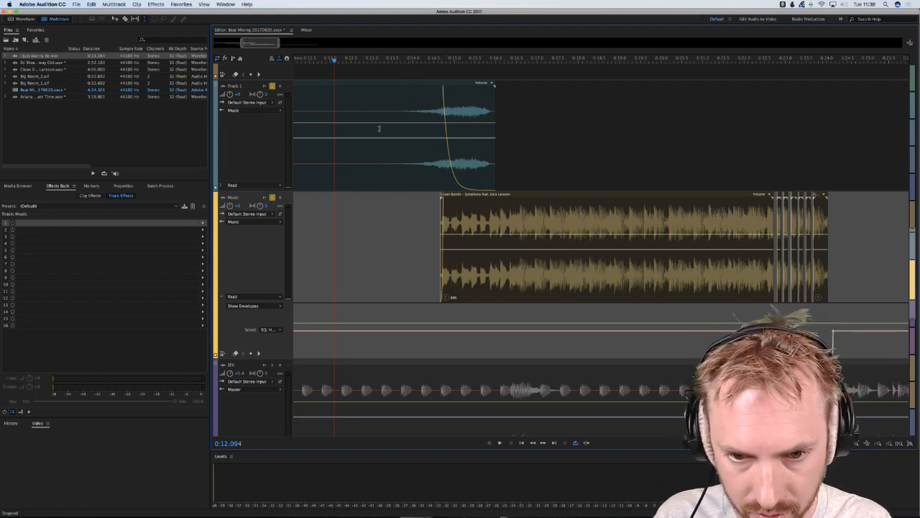
pyautogui.press('space')
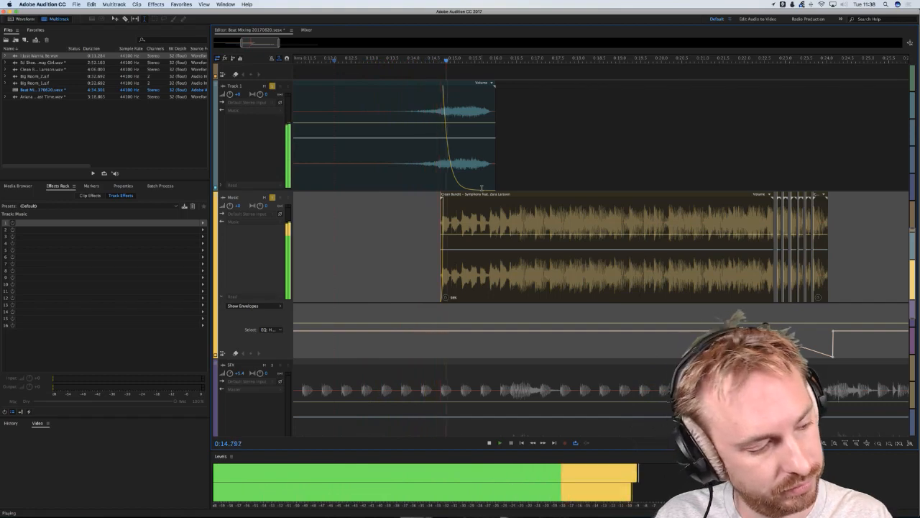
pyautogui.press('space')
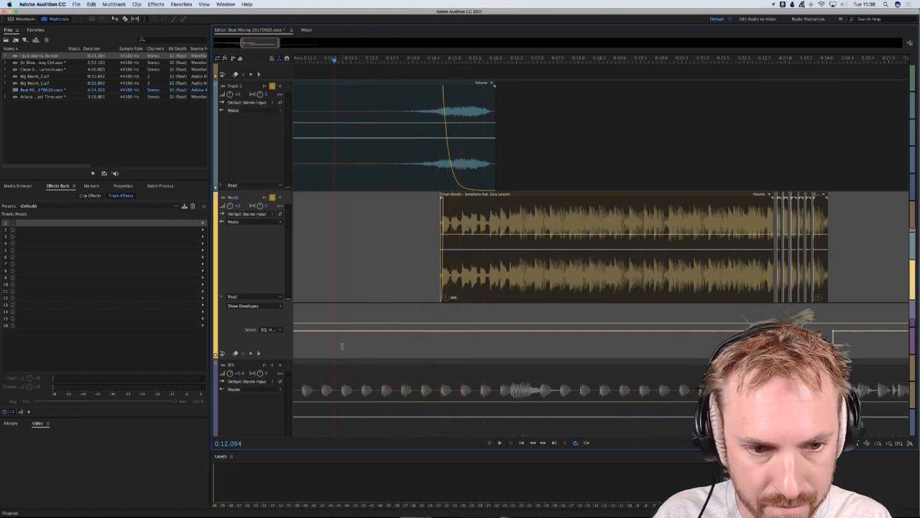
# - Solo the SFX track with the Big Room drum loop as well and play the mix from about 0:11.8
pyautogui.click(272, 366)
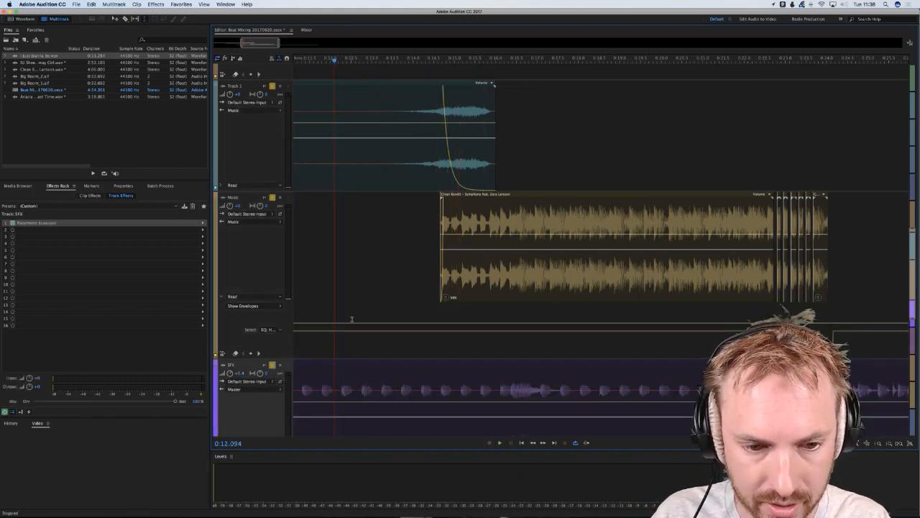
pyautogui.hscroll(-5, 351, 322)
pyautogui.click(467, 296)
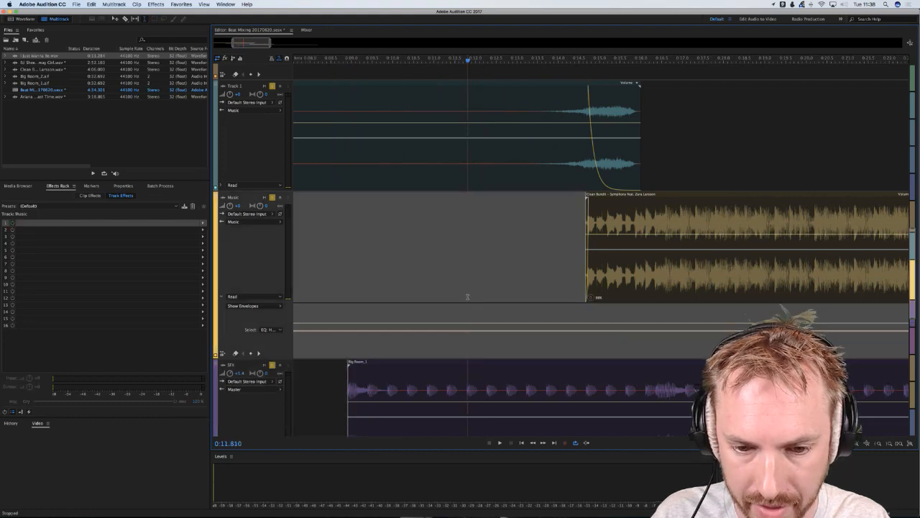
pyautogui.press('space')
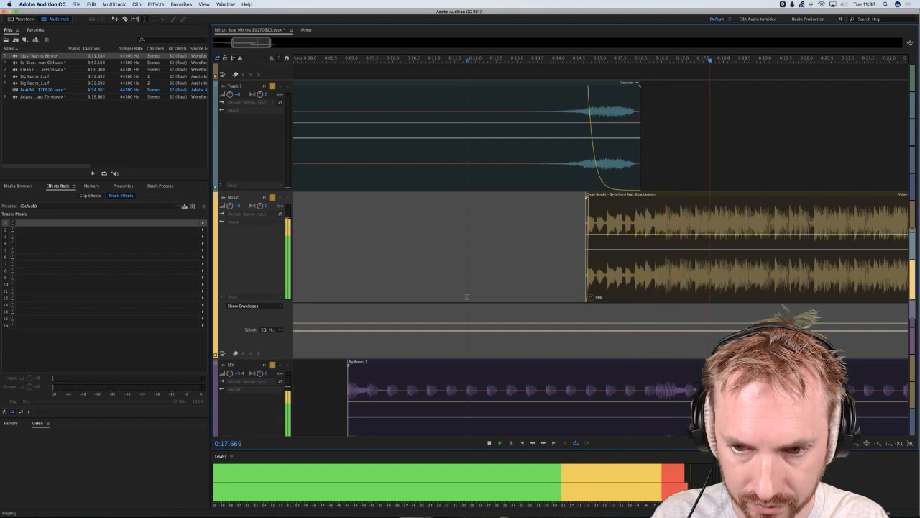
pyautogui.press('space')
# - Turn off solo on the second Music track, Track 1 and the SFX drum loop track
pyautogui.click(272, 197)
pyautogui.click(272, 86)
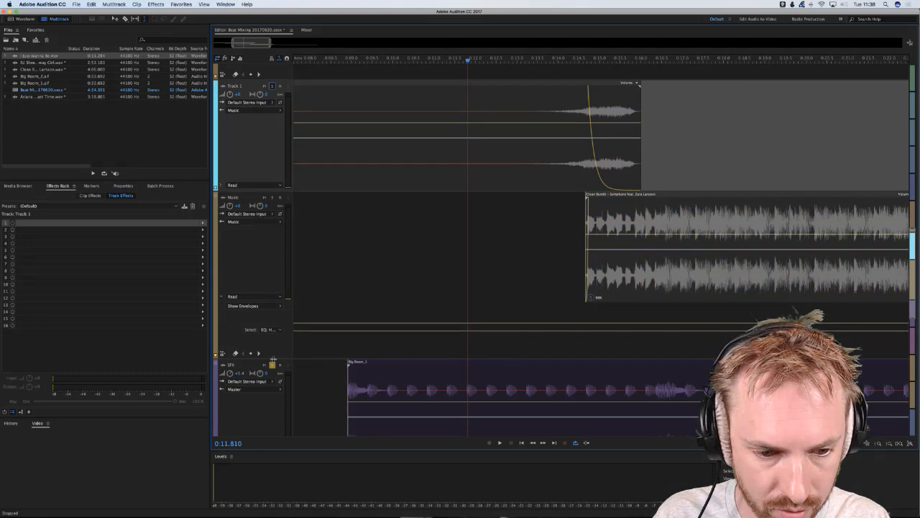
pyautogui.click(272, 364)
pyautogui.scroll(3, 614, 185)
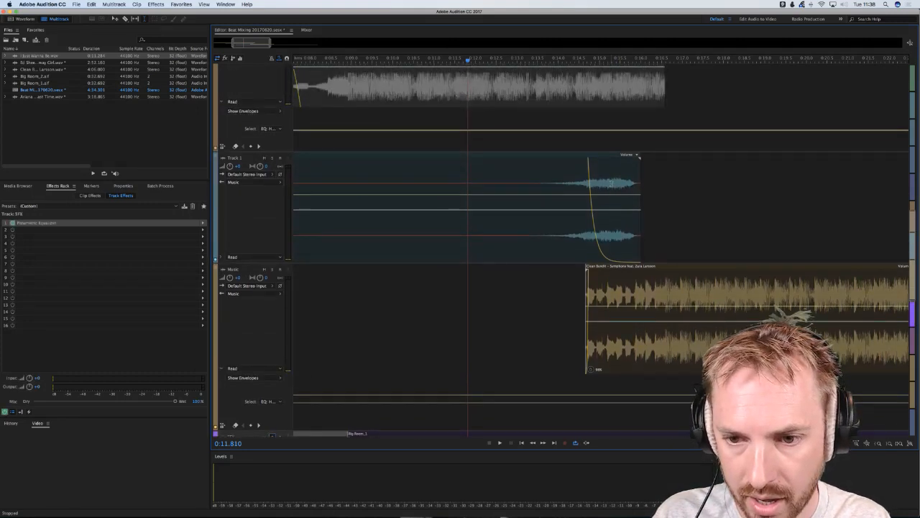
pyautogui.rightClick(613, 186)
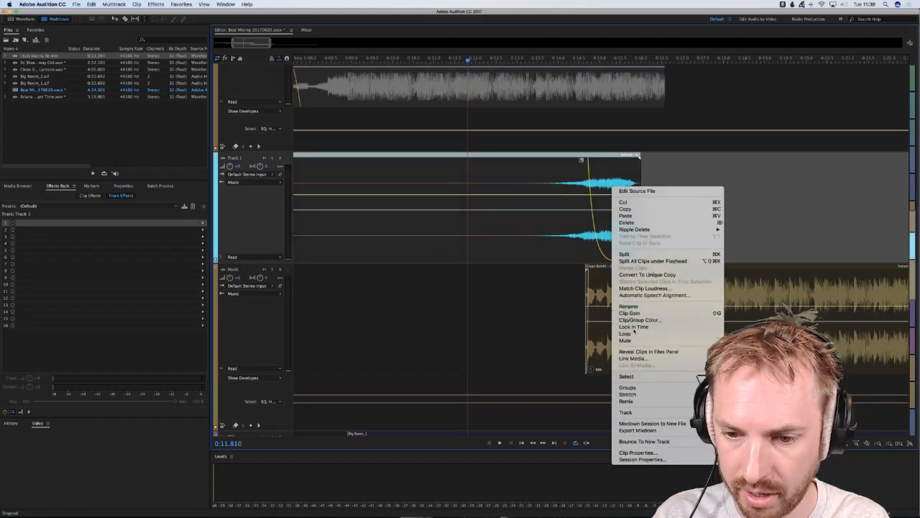
pyautogui.click(585, 81)
# - Move the I Just Wanna Be clip from Track 1 up to the Voice Flanger track and solo that track
pyautogui.scroll(-4, 576, 55)
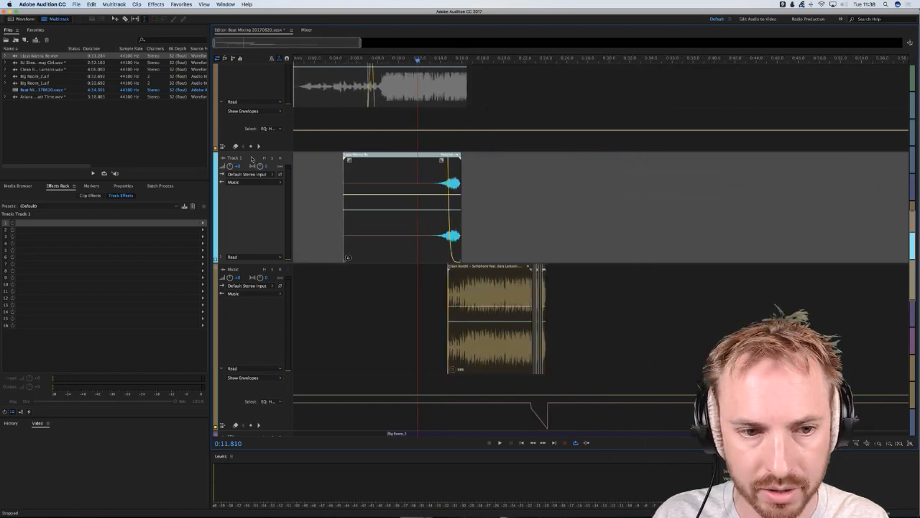
pyautogui.scroll(-3, 252, 156)
pyautogui.scroll(-6, 251, 156)
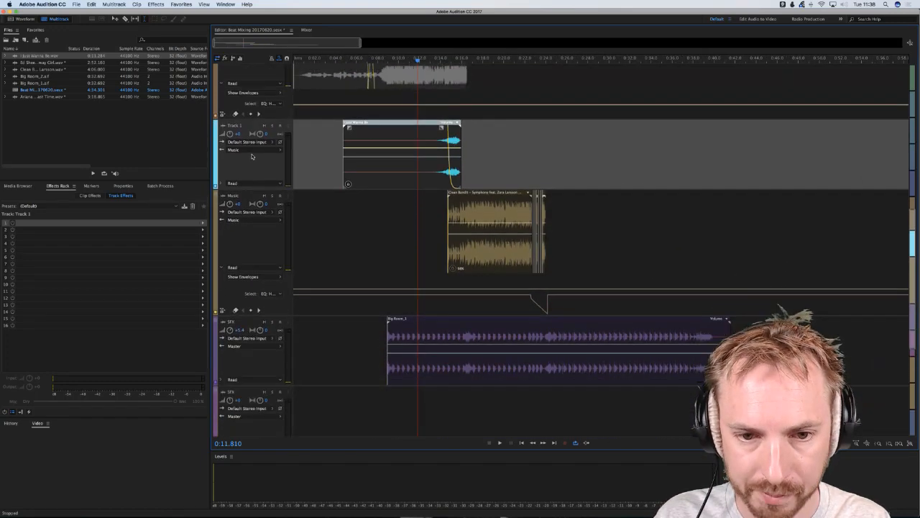
pyautogui.scroll(8, 337, 187)
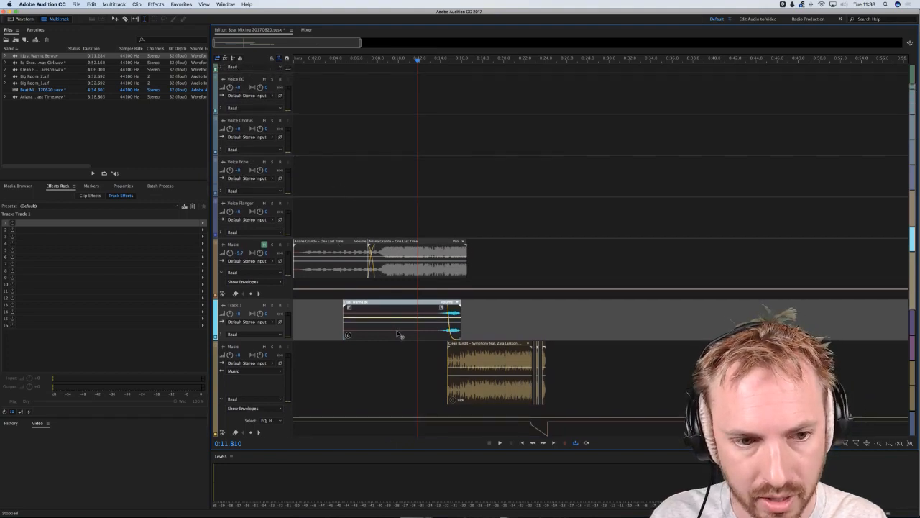
pyautogui.moveTo(399, 335); pyautogui.dragTo(399, 231)
pyautogui.click(271, 203)
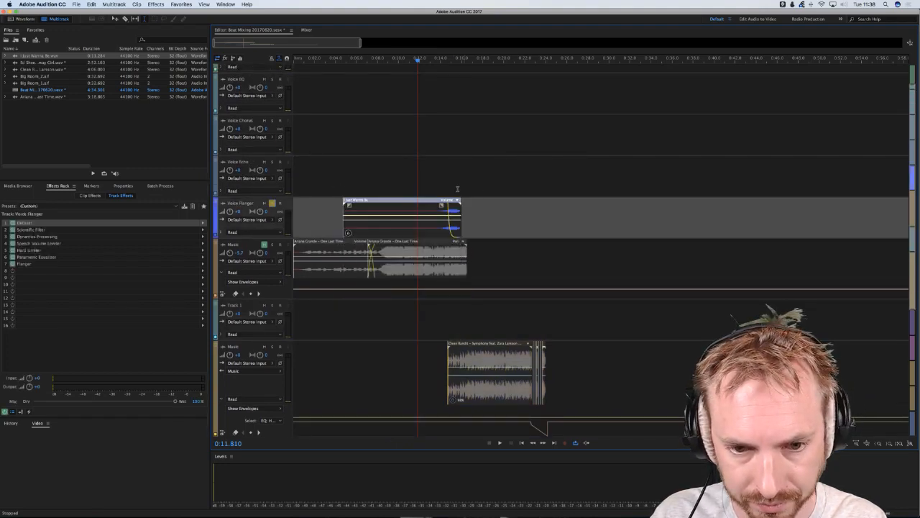
# - Play the soloed vocal swell from about 0:13.6
pyautogui.click(436, 182)
pyautogui.press('space')
pyautogui.press('space')
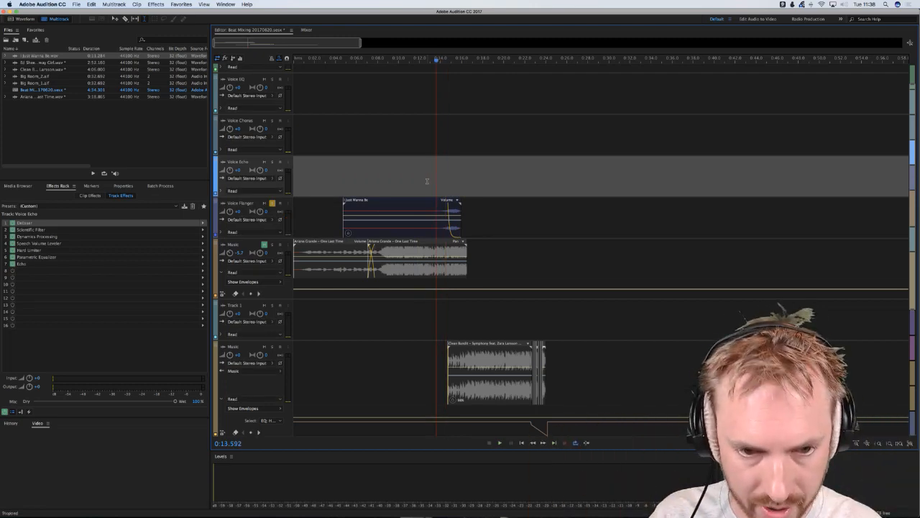
# - Try bypassing the Voice Echo track's rack effects, including Speech Volume Leveler, Hard Limiter and Dynamics Processing, while playing the swell from about 0:12.5
pyautogui.click(424, 181)
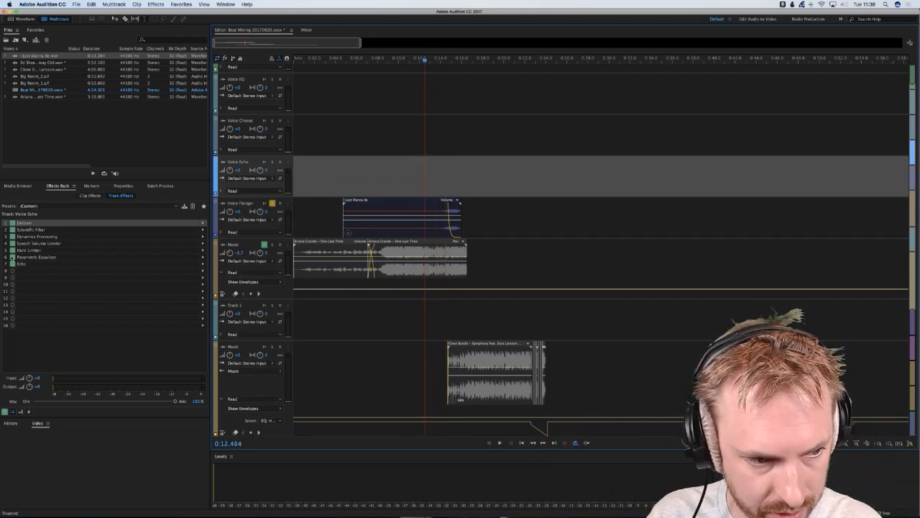
pyautogui.press('space')
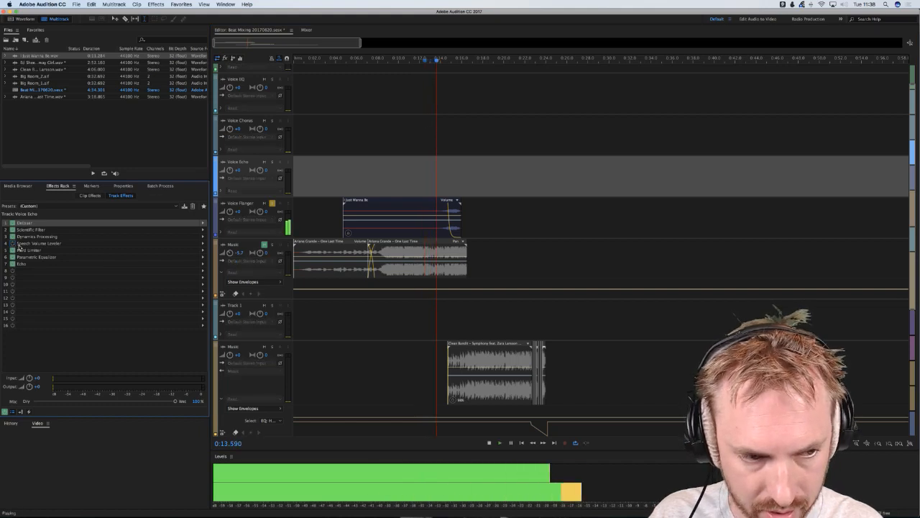
pyautogui.press('space')
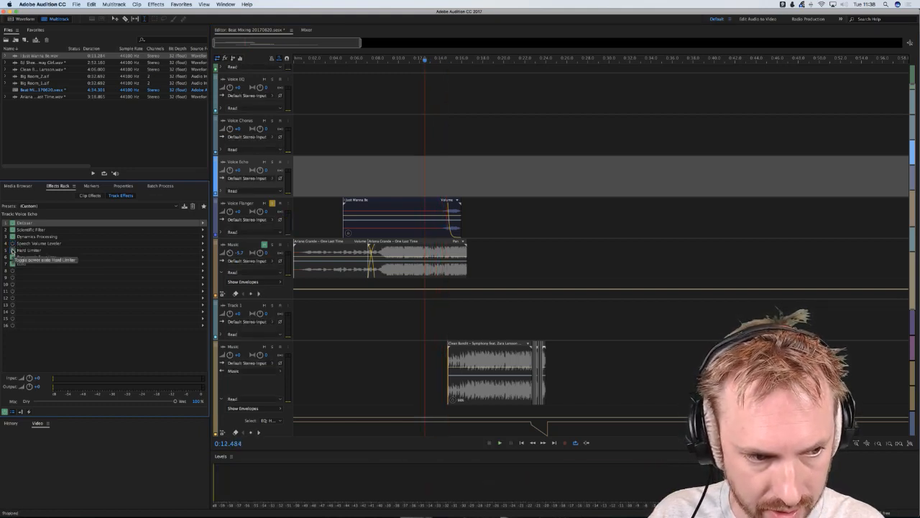
pyautogui.press('space')
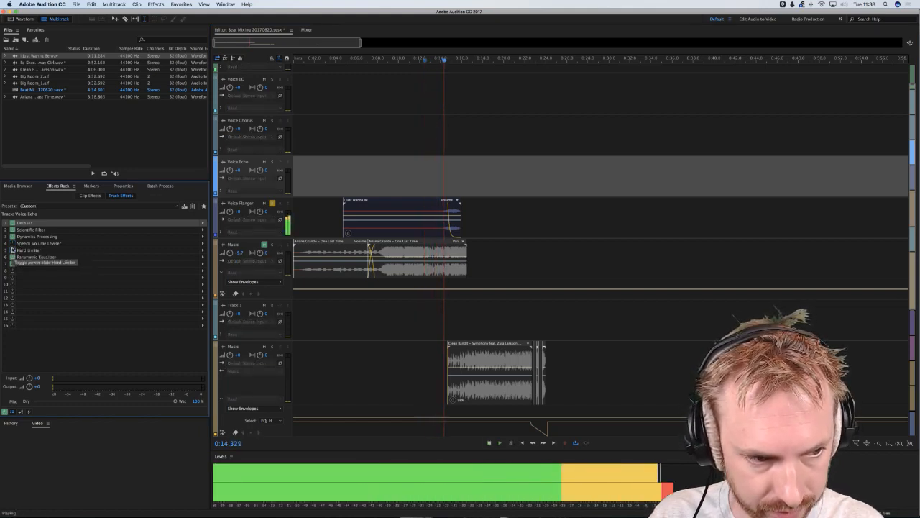
pyautogui.press('space')
pyautogui.click(12, 237)
pyautogui.press('space')
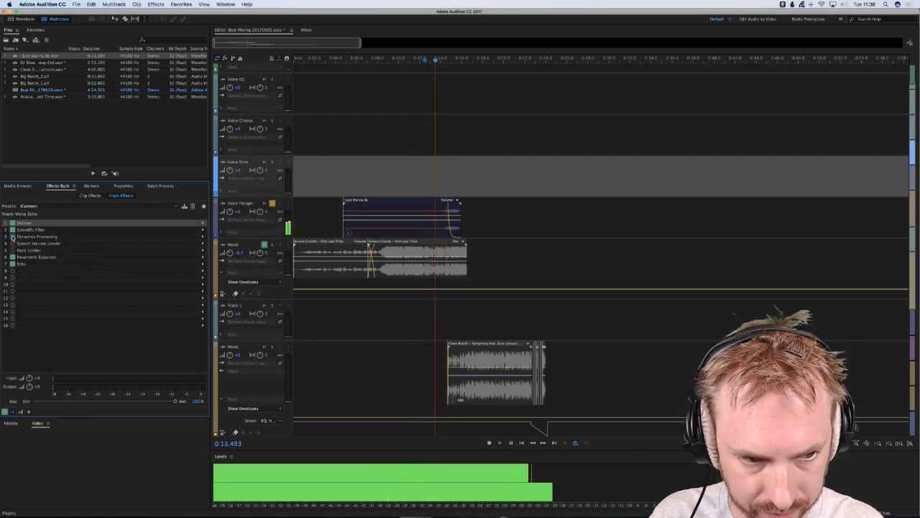
pyautogui.press('space')
pyautogui.press('space')
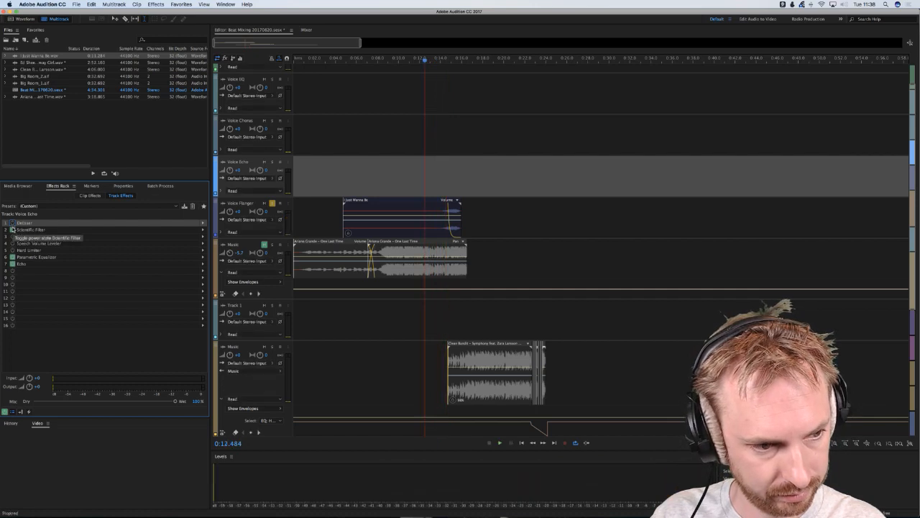
pyautogui.press('space')
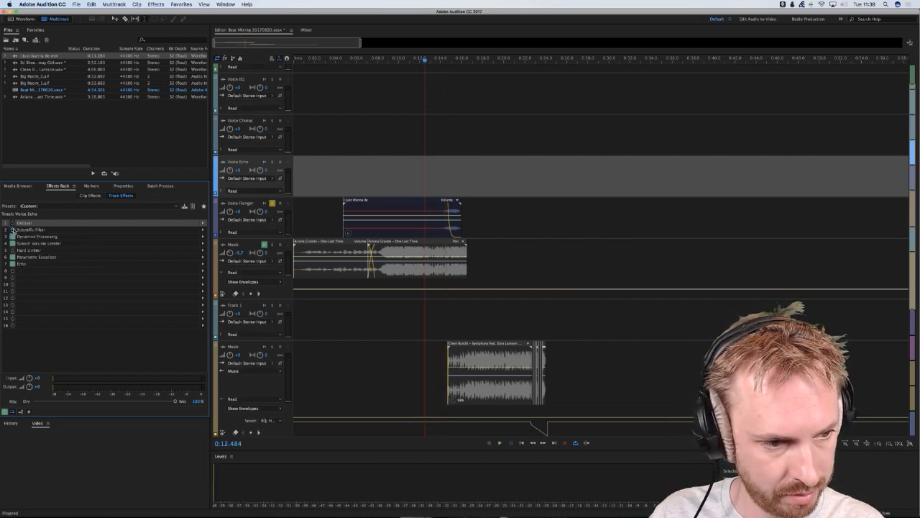
# - Switch off the Speech Volume Leveler on the Voice Flanger track while playing the swell from about 0:12.4
pyautogui.click(424, 227)
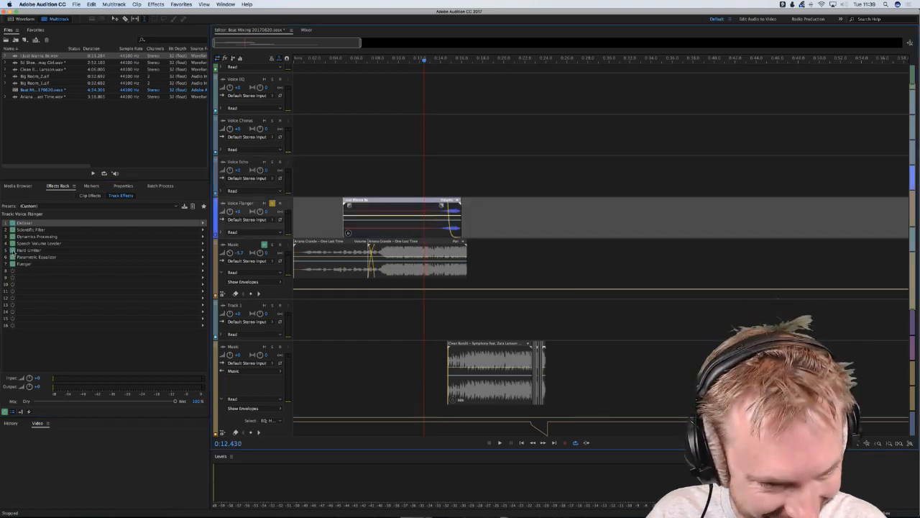
pyautogui.press('space')
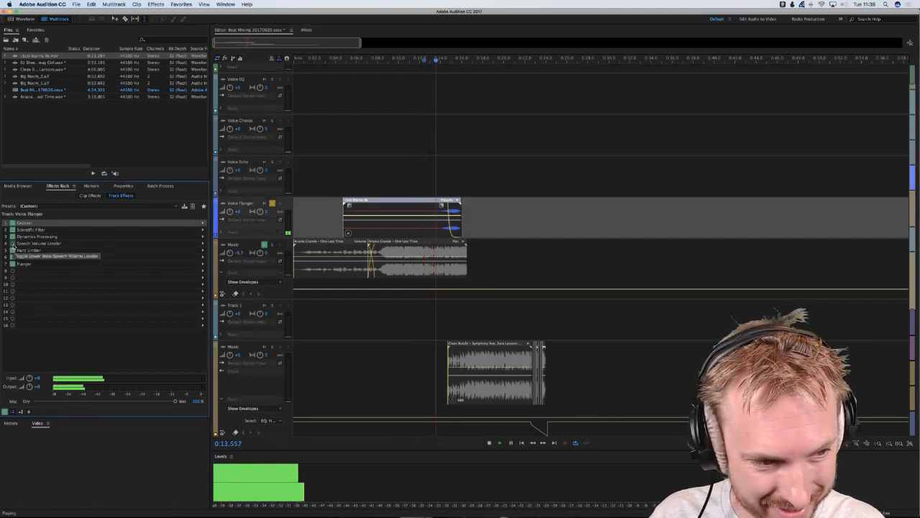
pyautogui.press('space')
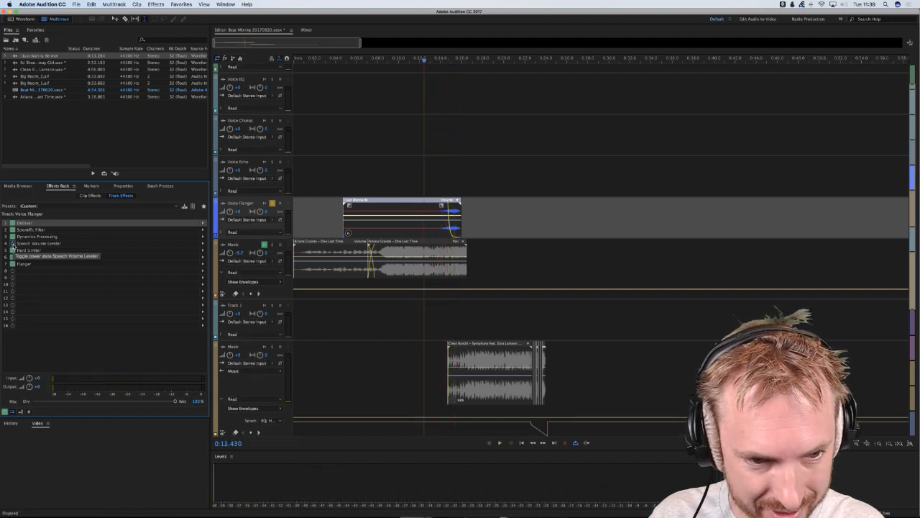
# - Raise the Voice Flanger track's volume to about +4 dB, turn off its solo and play the full mix
pyautogui.moveTo(229, 213); pyautogui.dragTo(230, 211)
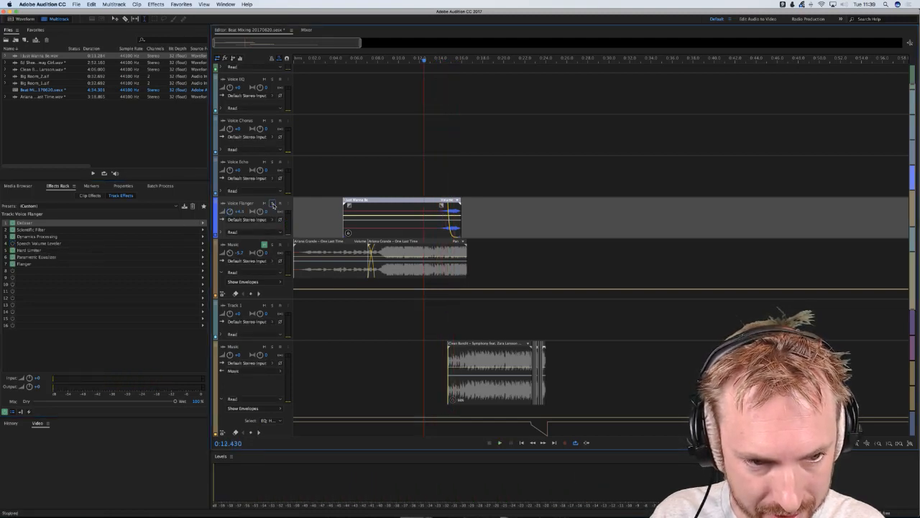
pyautogui.click(272, 205)
pyautogui.press('space')
pyautogui.scroll(-2, 273, 205)
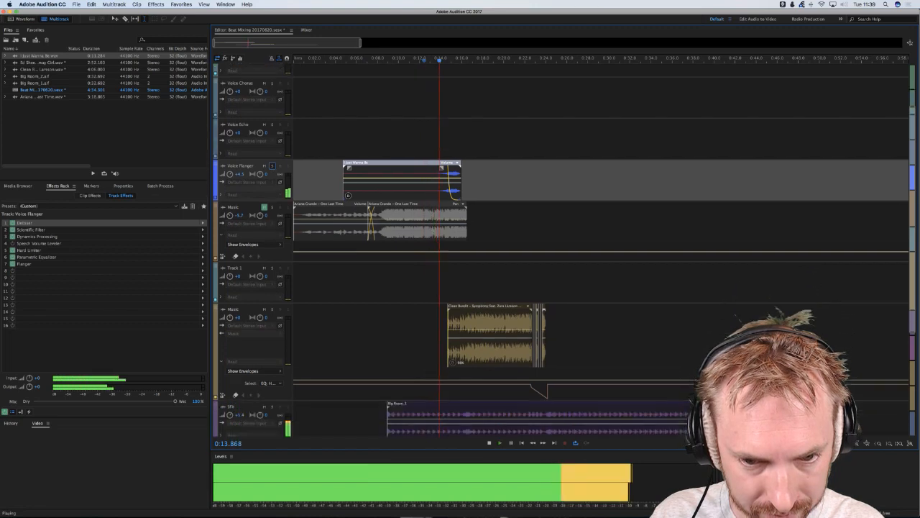
pyautogui.scroll(-3, 261, 121)
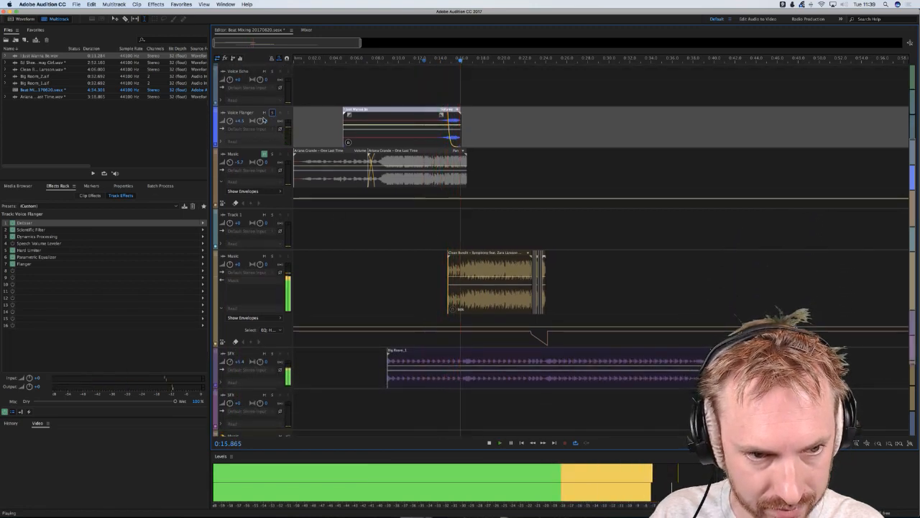
# - Set the Voice Flanger track's volume to +1.8 dB while replaying the mix from about 0:12.4
pyautogui.press('space')
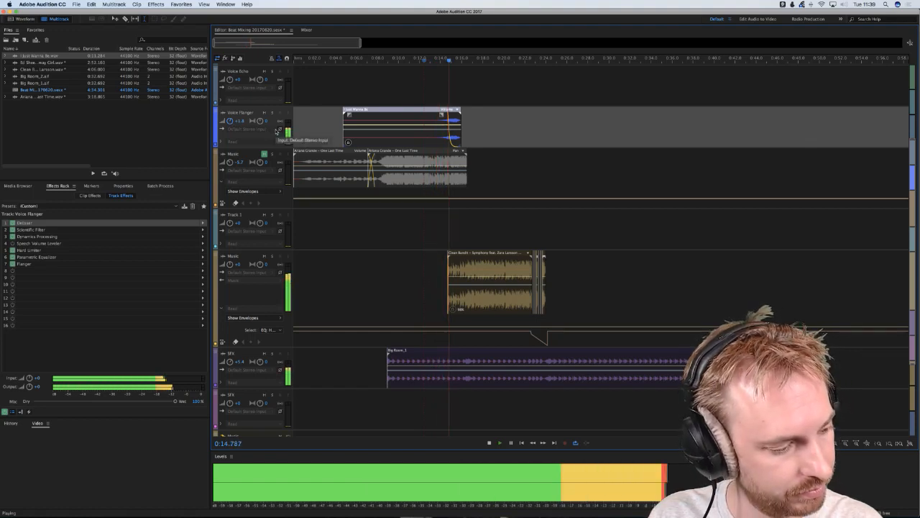
pyautogui.press('space')
pyautogui.press('space')
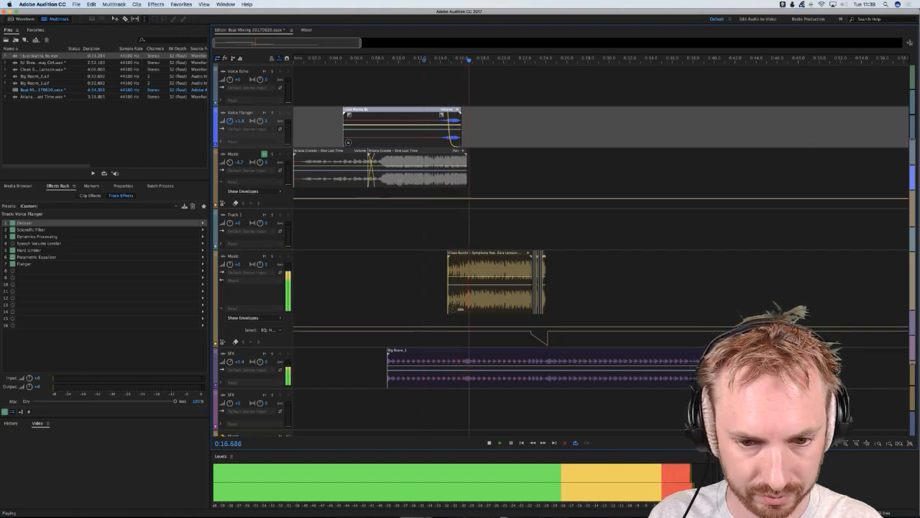
pyautogui.press('space')
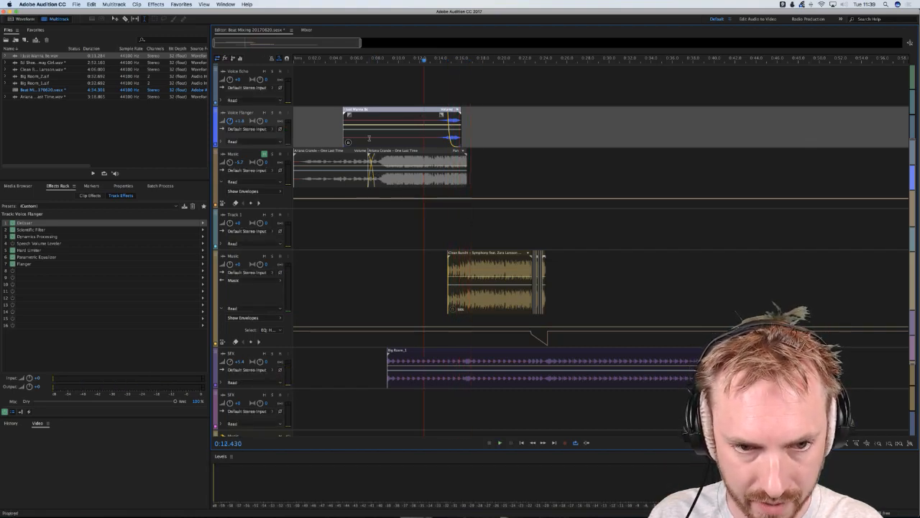
# - Save the Beat Mixing 20170620.sesx session, including the unsaved changes to the Clean Bandit - Symphony audio file
pyautogui.rightClick(369, 139)
pyautogui.click(408, 281)
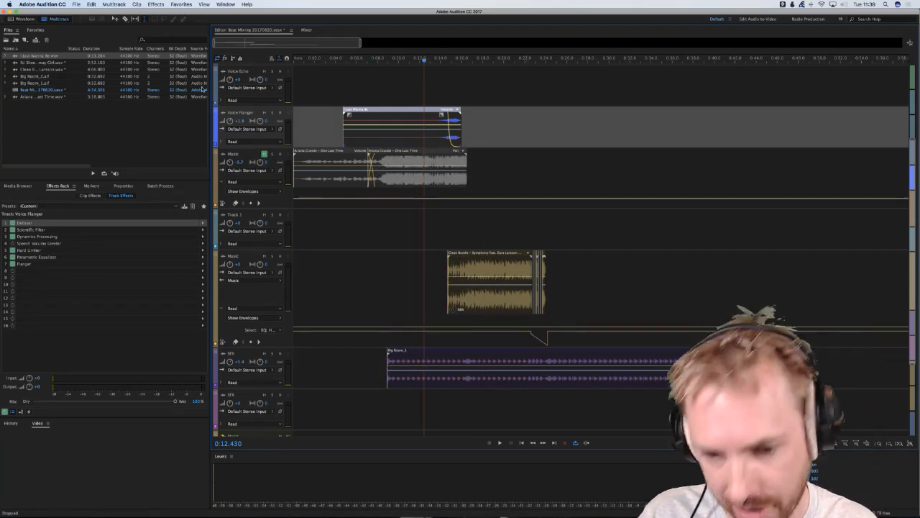
pyautogui.click(379, 225)
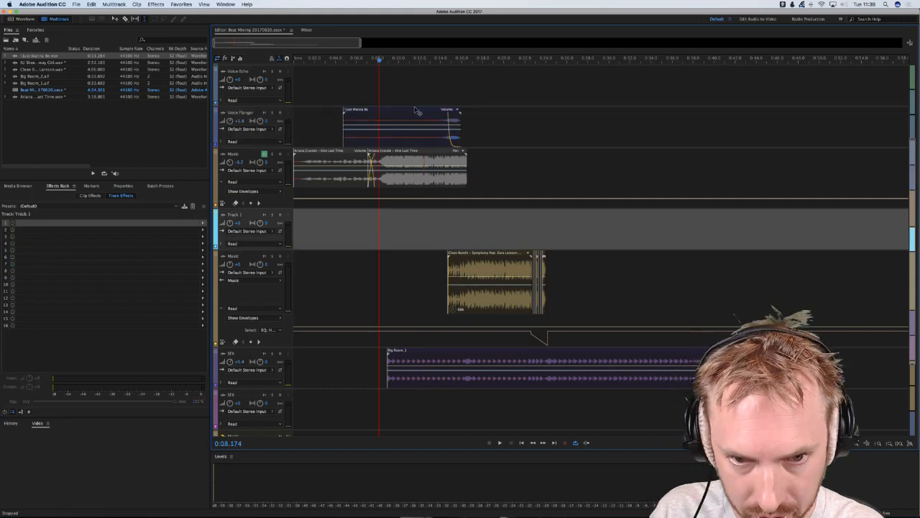
pyautogui.press('super+s')
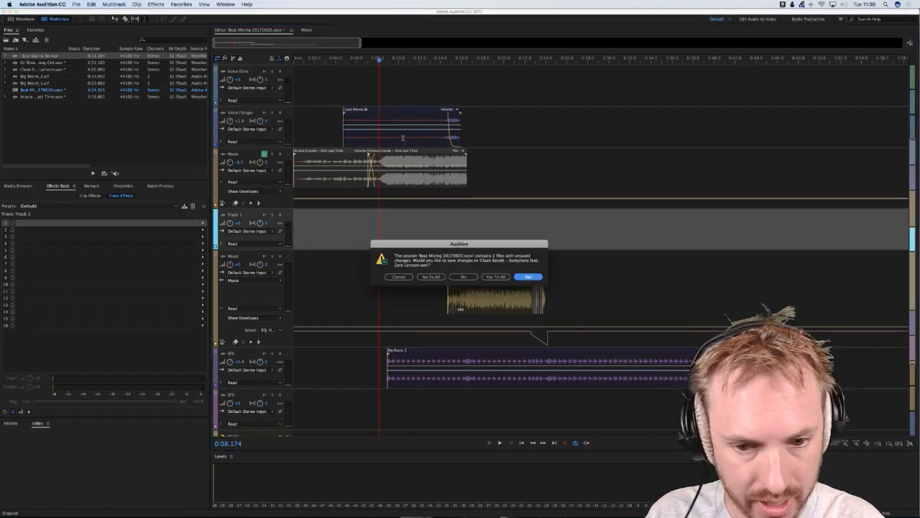
pyautogui.click(525, 278)
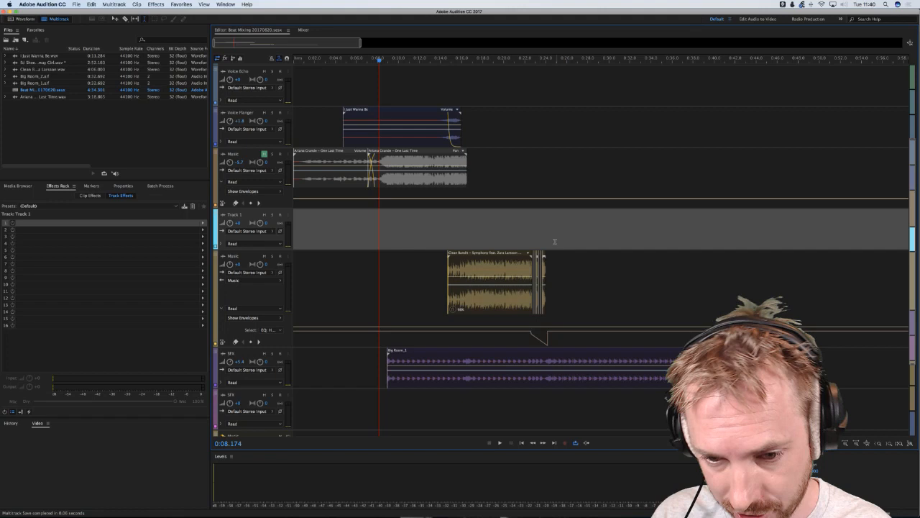
# - Unmute the first Music track and play the transition from about 0:13.5
pyautogui.click(430, 221)
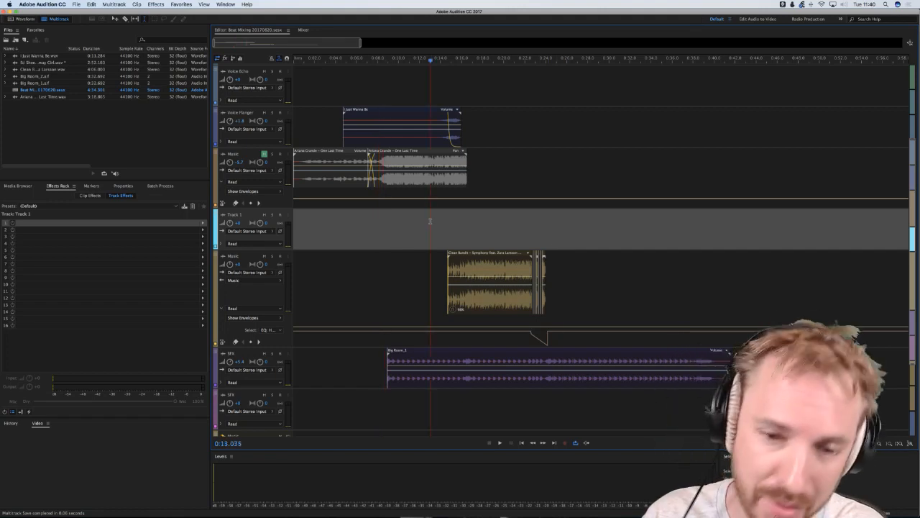
pyautogui.scroll(5, 434, 63)
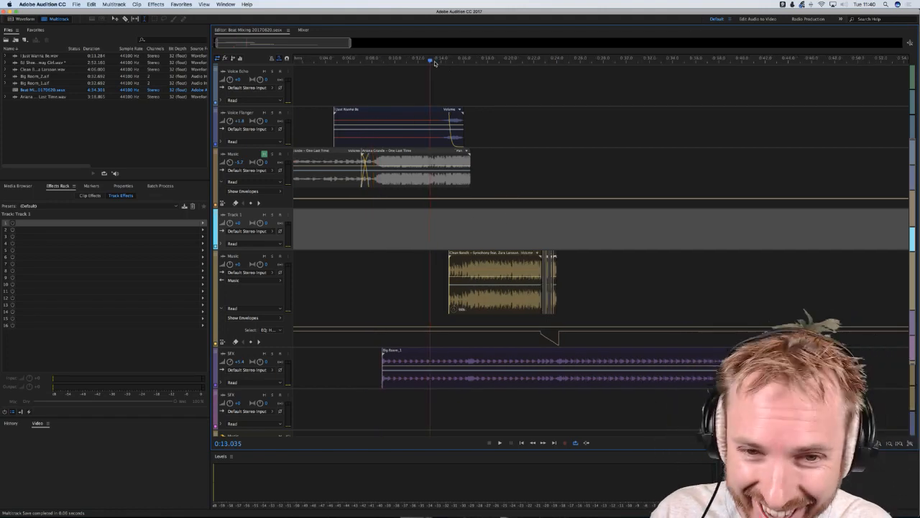
pyautogui.hscroll(-1, 434, 64)
pyautogui.click(462, 226)
pyautogui.click(452, 213)
pyautogui.press('space')
pyautogui.press('space')
pyautogui.click(268, 156)
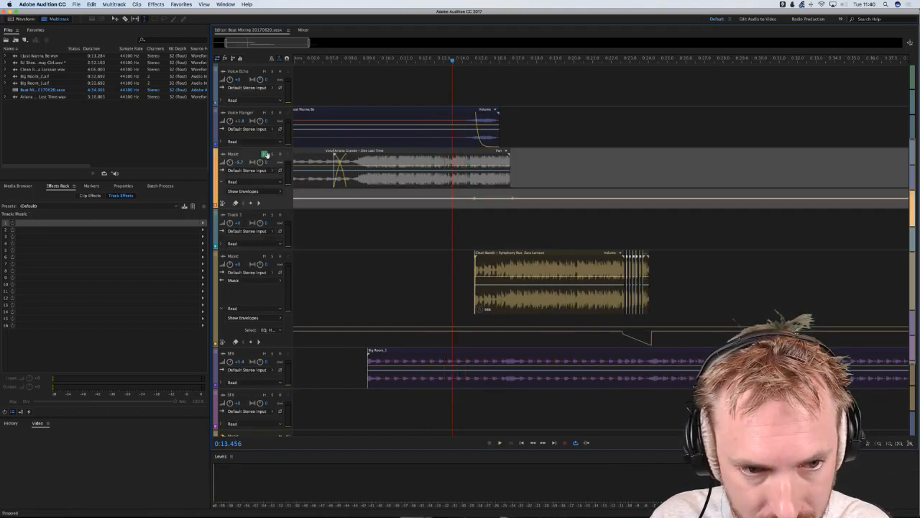
pyautogui.press('space')
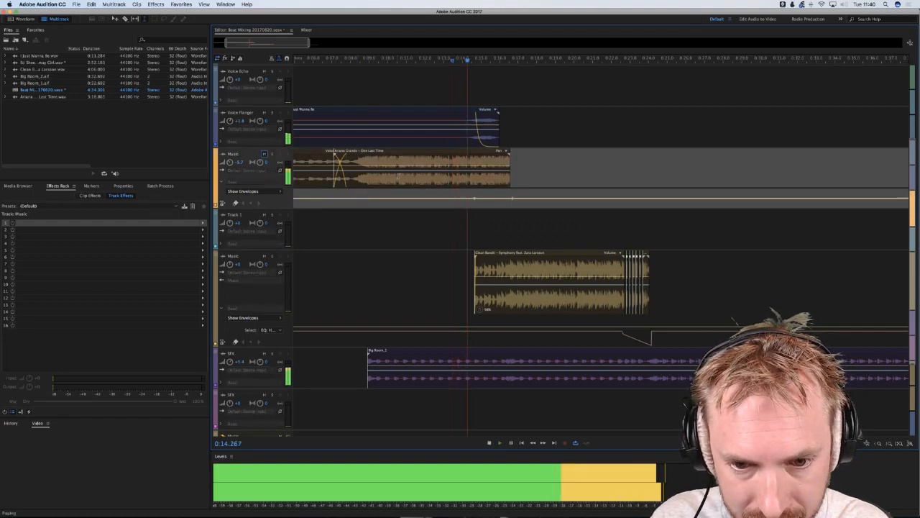
pyautogui.press('space')
# - Shape the first Music track's EQ envelope with a slight dip at about 0:14.7, falling to -48 dB near the clip's end
pyautogui.scroll(3, 490, 63)
pyautogui.scroll(3, 490, 62)
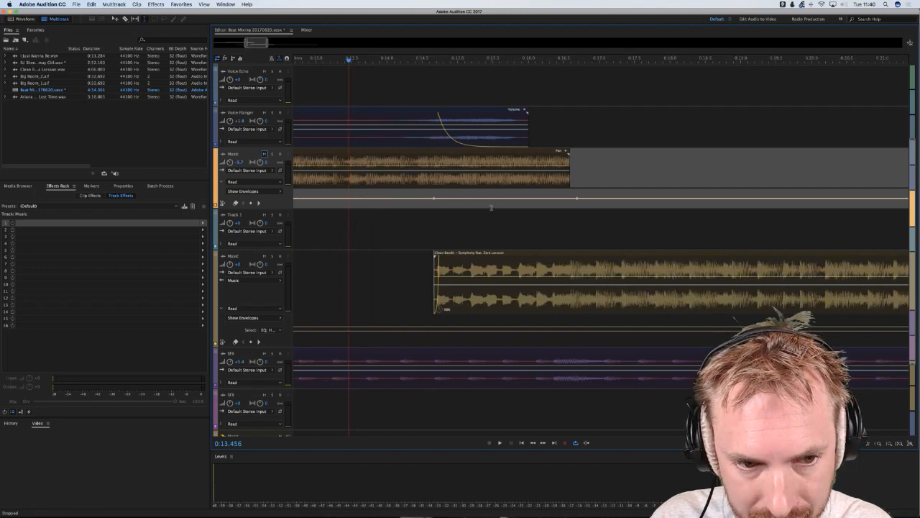
pyautogui.scroll(6, 289, 205)
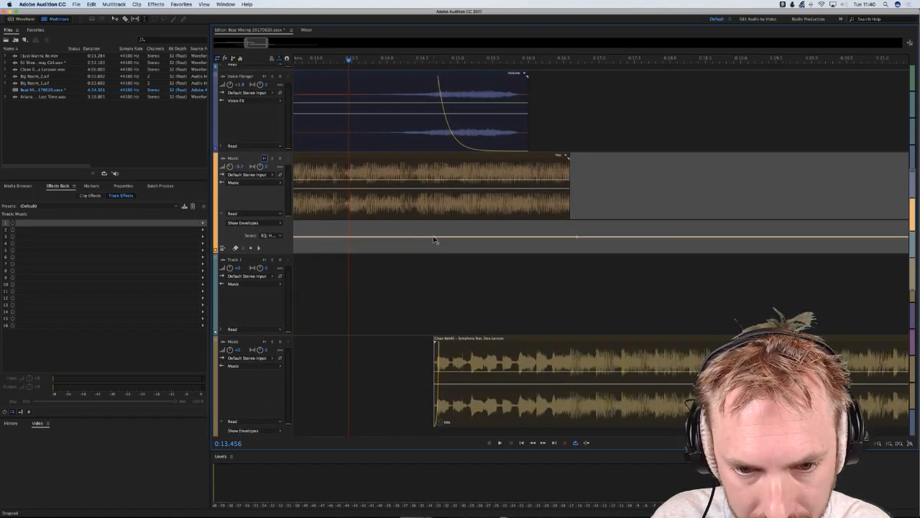
pyautogui.moveTo(568, 238); pyautogui.dragTo(573, 253)
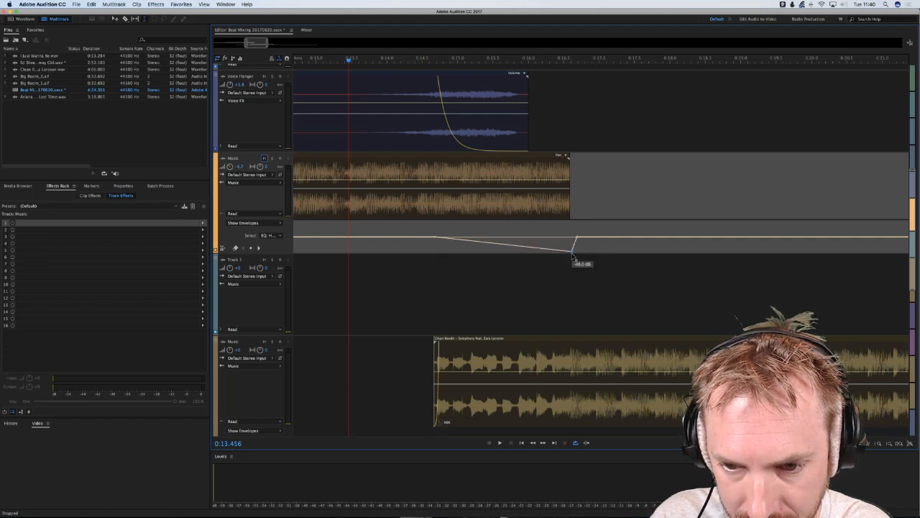
pyautogui.moveTo(442, 238); pyautogui.dragTo(438, 241)
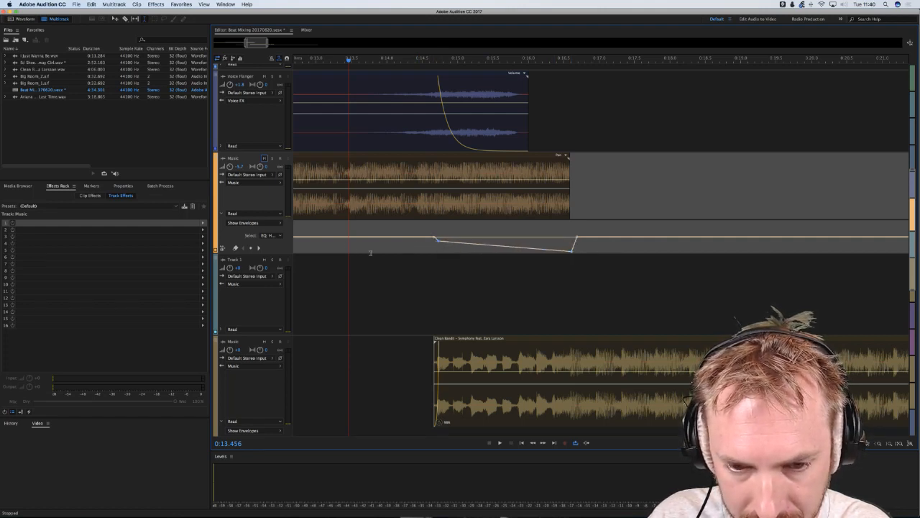
# - Move the EQ envelope's early keyframe to about 0:14.9 and add one near 0:15.9 while replaying from about 0:13.7
pyautogui.press('space')
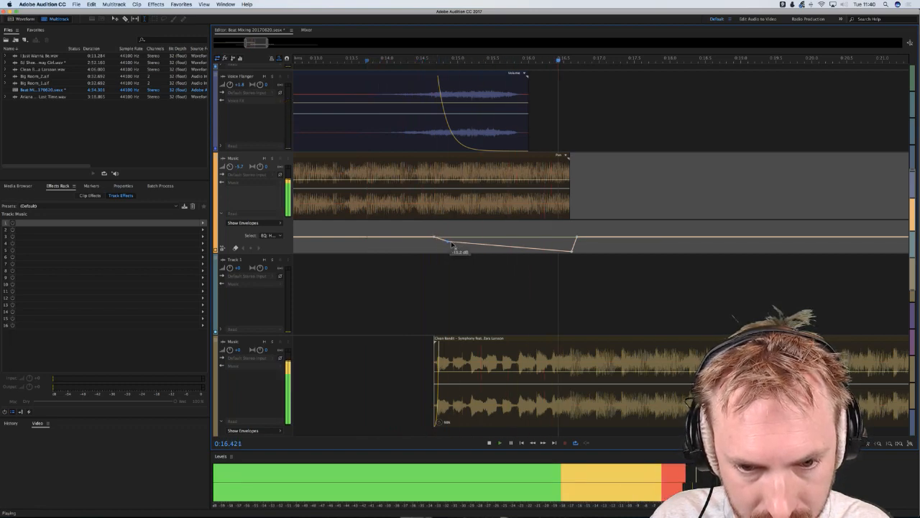
pyautogui.press('space')
pyautogui.press('space')
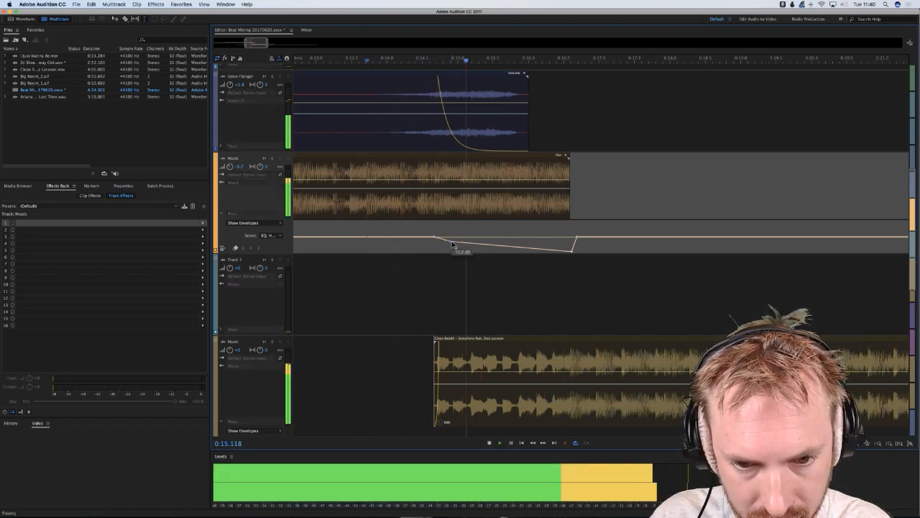
pyautogui.press('space')
pyautogui.press('space')
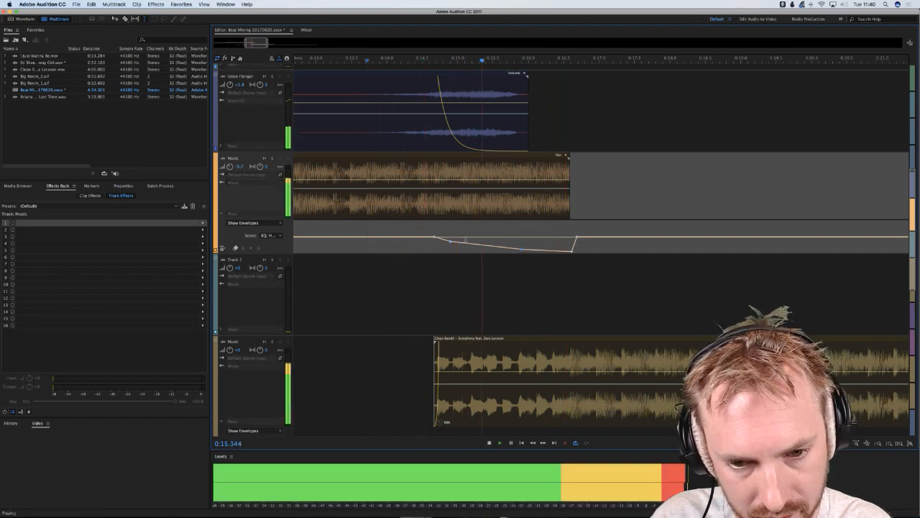
pyautogui.press('space')
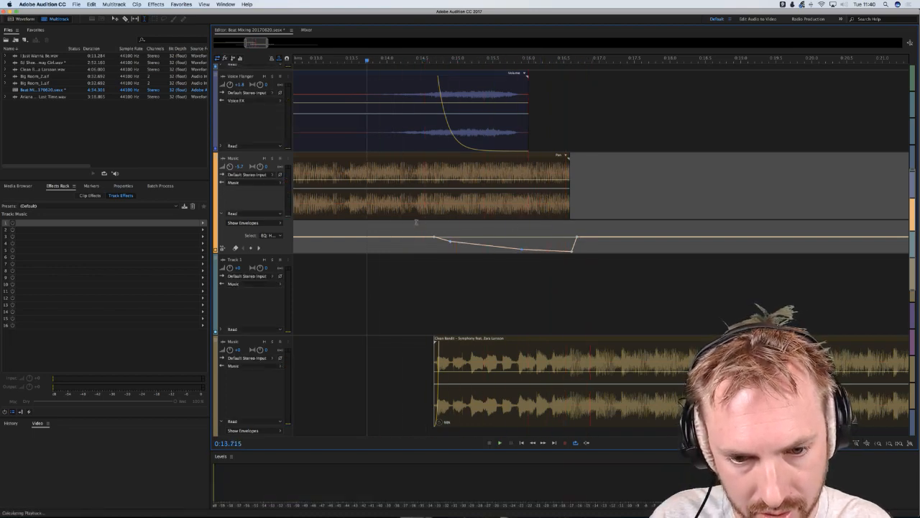
pyautogui.press('space')
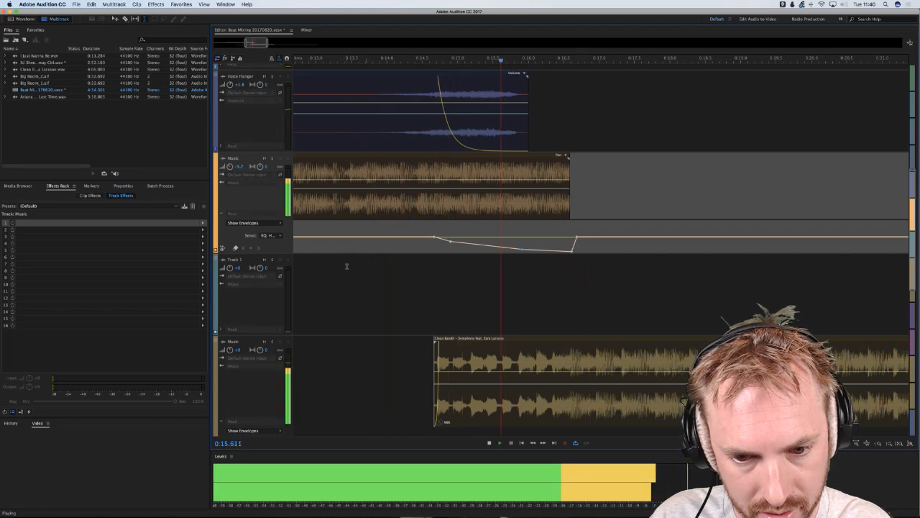
pyautogui.click(344, 264)
pyautogui.click(415, 118)
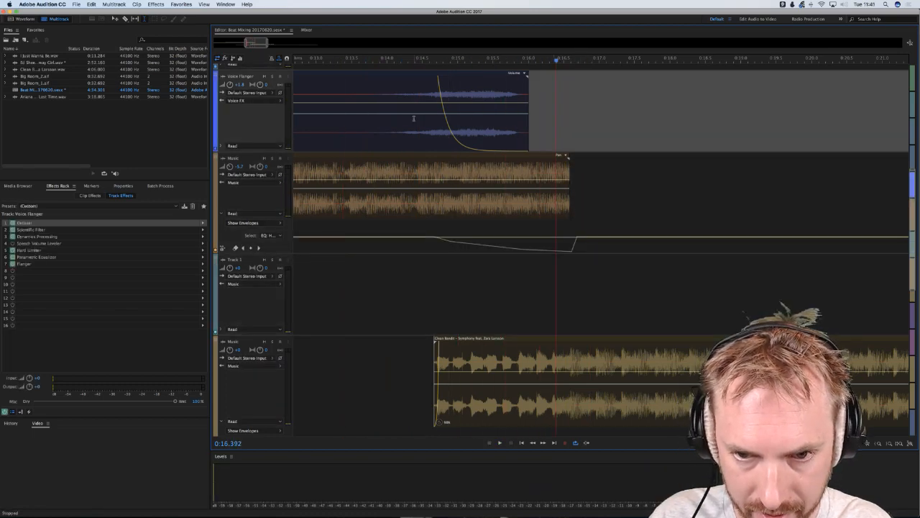
# - Reset the Voice Flanger track's volume to +0 and replay the transition from about 0:13.3
pyautogui.click(405, 98)
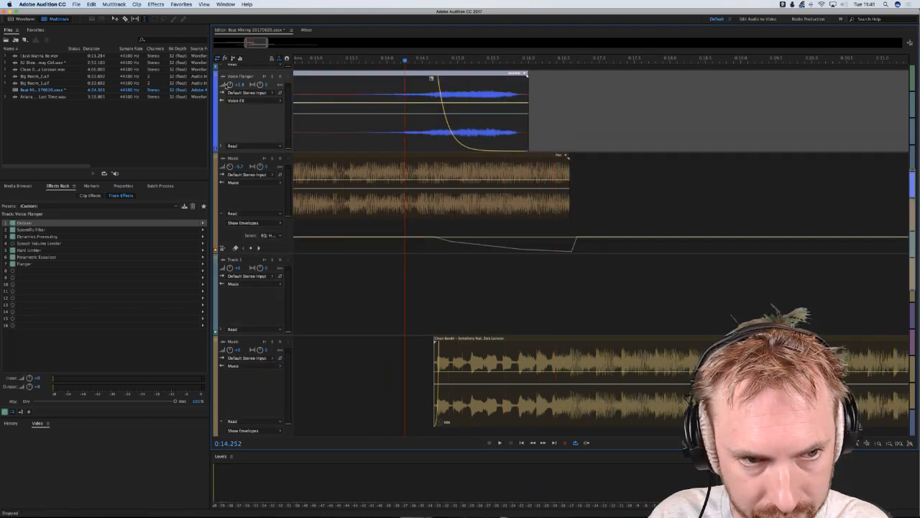
pyautogui.click(382, 86)
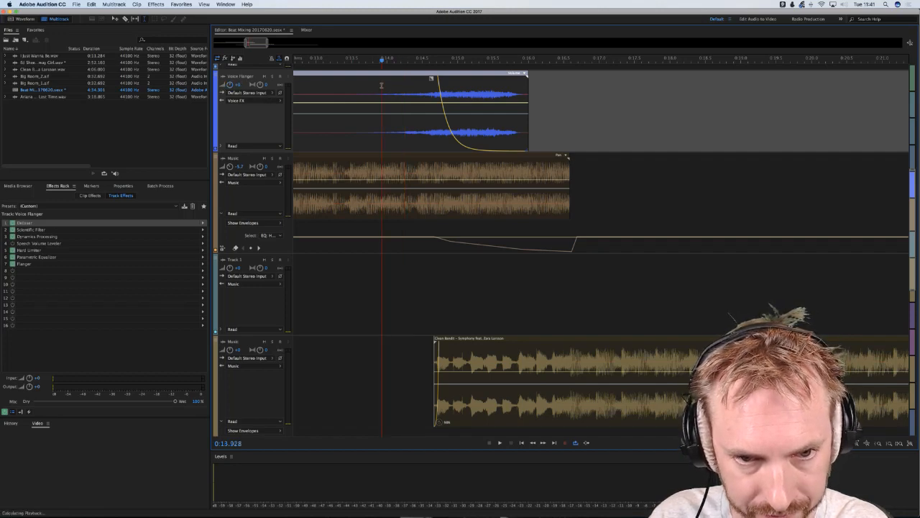
pyautogui.press('space')
pyautogui.click(337, 91)
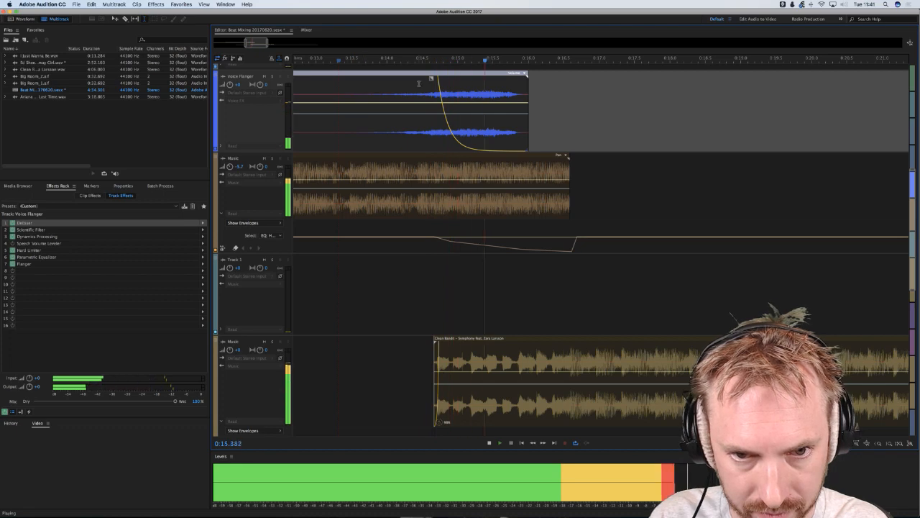
pyautogui.press('space')
pyautogui.press('space')
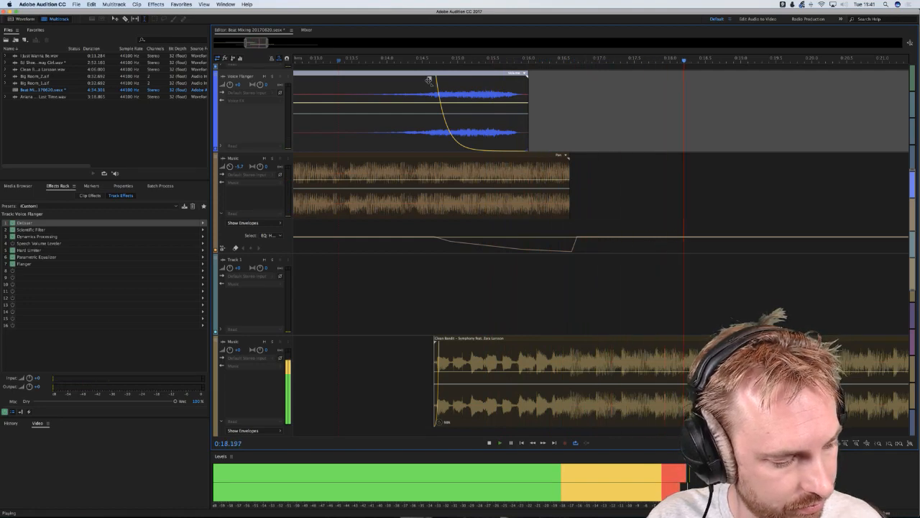
pyautogui.press('space')
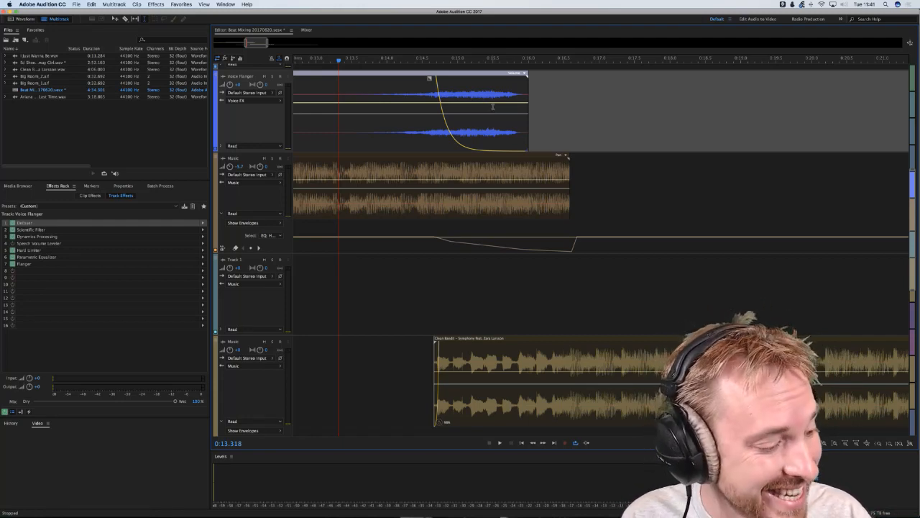
# - Play the transition into the second song with longer lead-ins, starting from about 0:12.8 and then 0:12.5
pyautogui.scroll(-2, 492, 106)
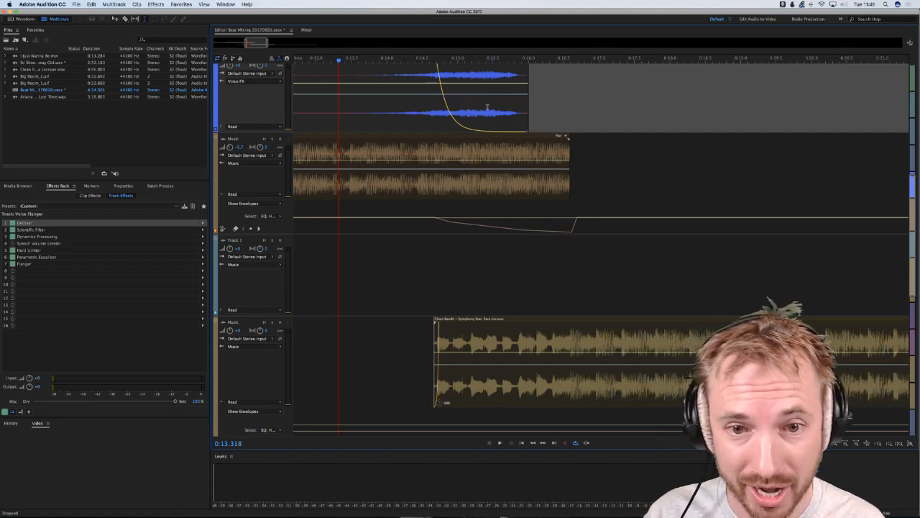
pyautogui.click(337, 255)
pyautogui.hscroll(-1, 390, 128)
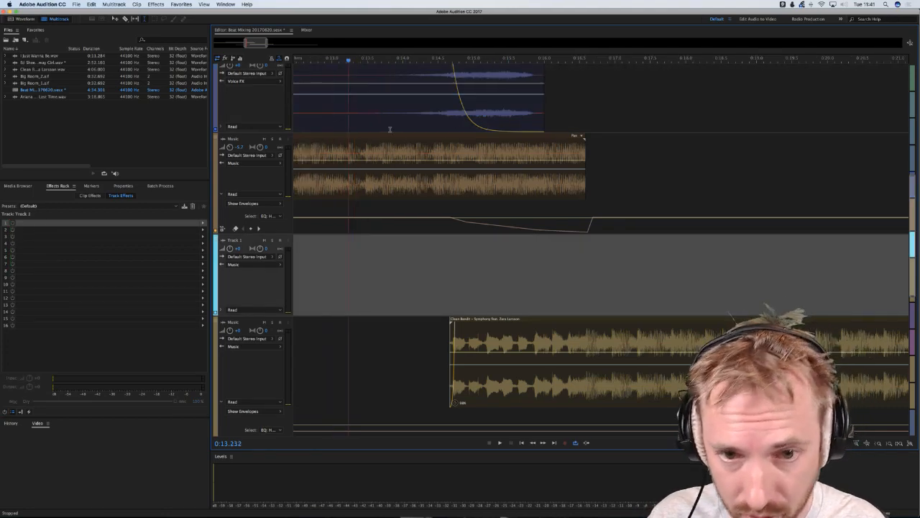
pyautogui.hscroll(-1, 390, 128)
pyautogui.hscroll(-2, 415, 118)
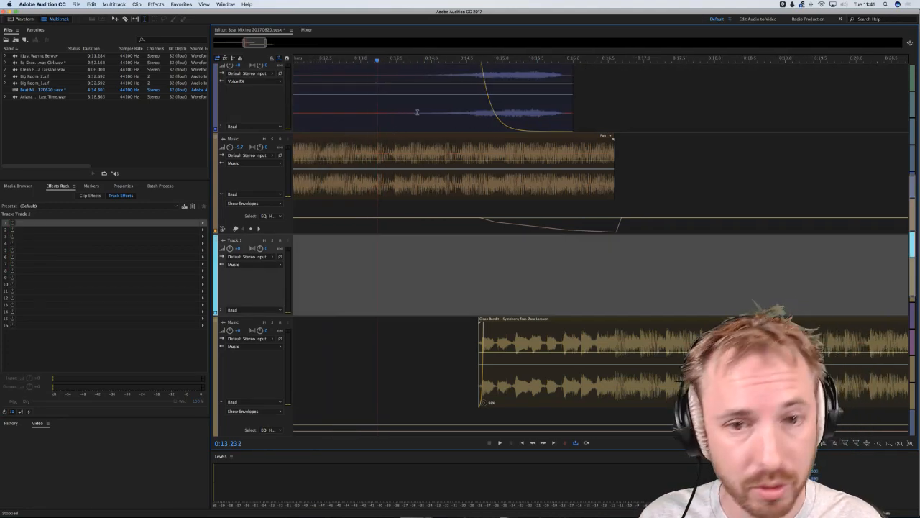
pyautogui.scroll(-3, 452, 64)
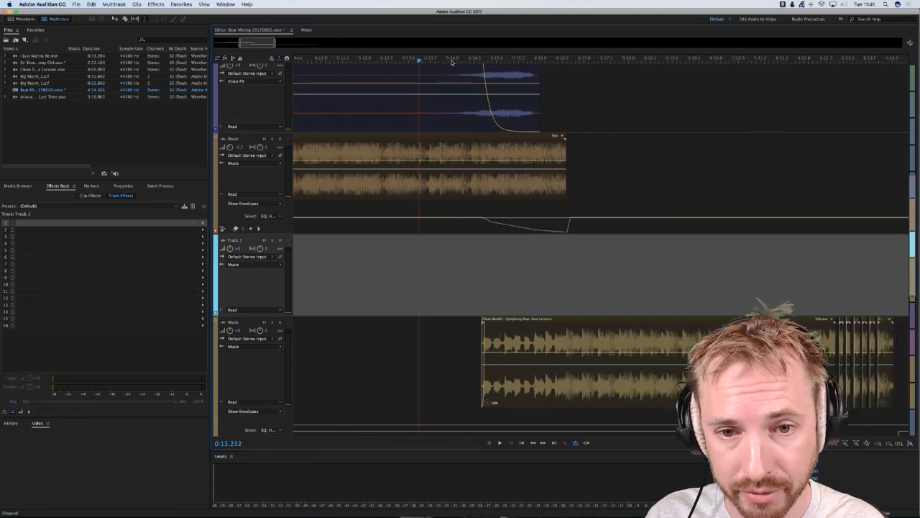
pyautogui.click(409, 63)
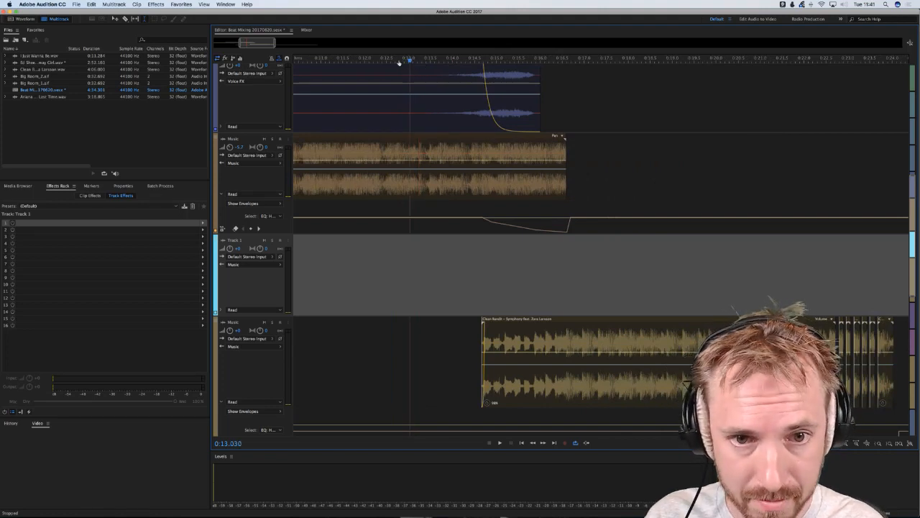
pyautogui.press('space')
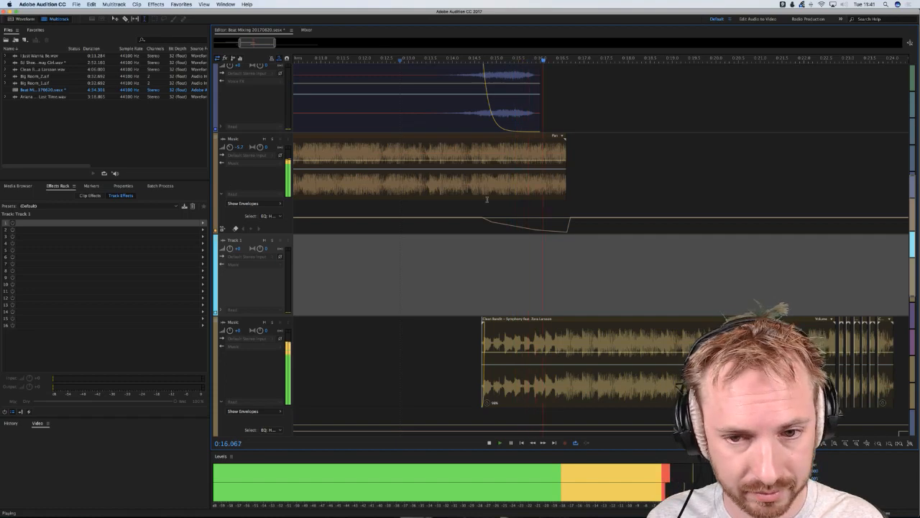
pyautogui.press('space')
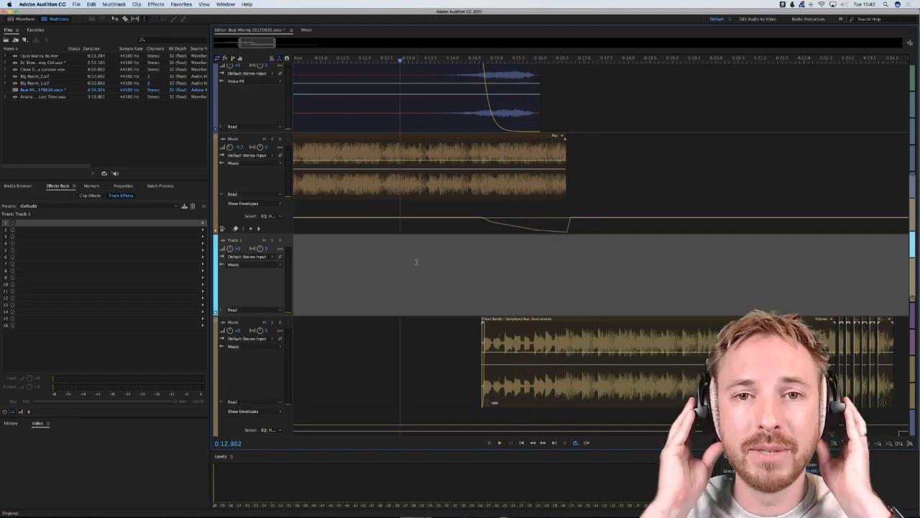
pyautogui.click(386, 258)
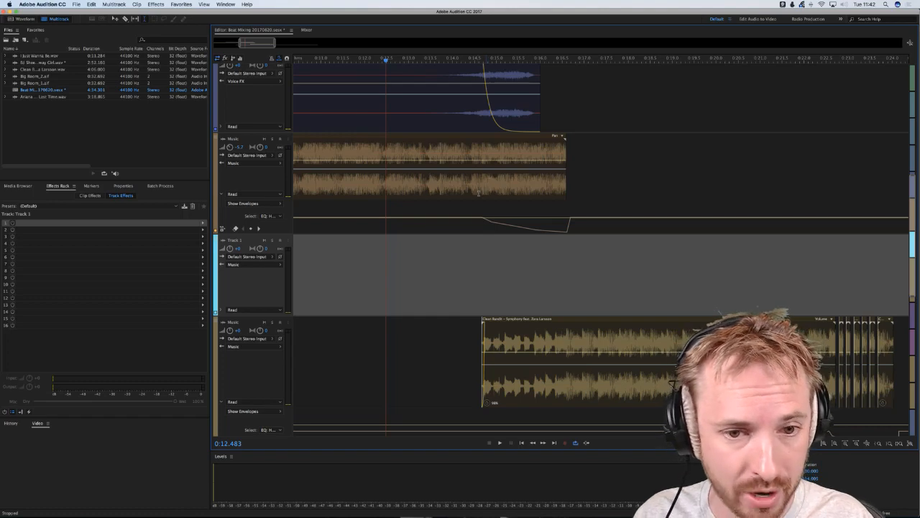
pyautogui.press('space')
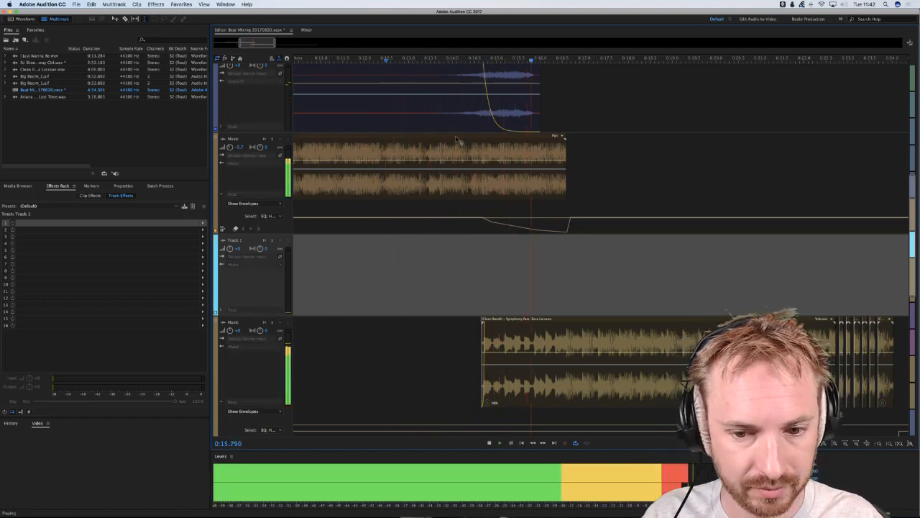
# - Raise the lowest keyframe of the first Music track's EQ envelope slightly near the clip's end and replay from about 0:14.2
pyautogui.click(443, 229)
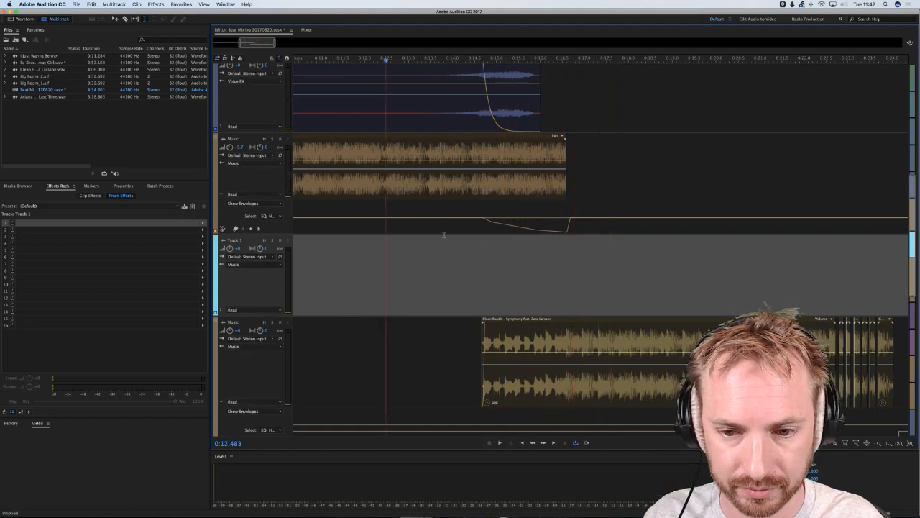
pyautogui.click(568, 234)
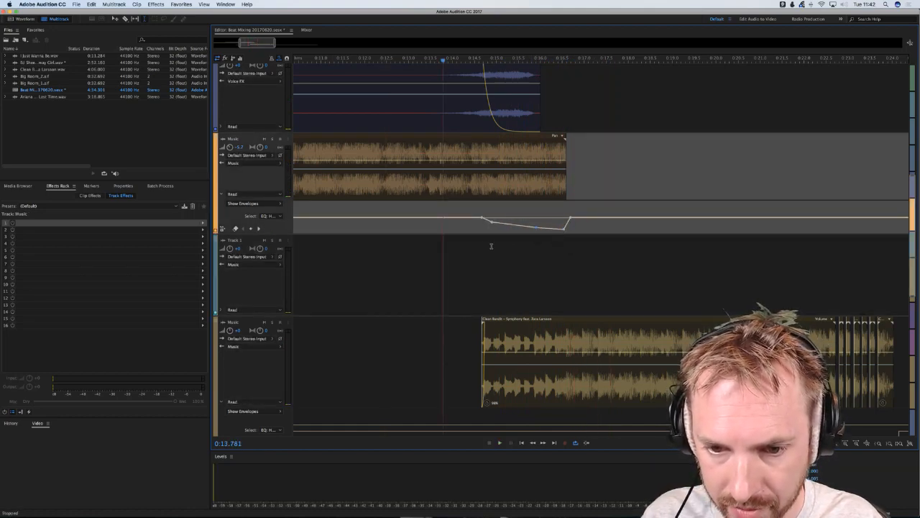
pyautogui.click(517, 246)
pyautogui.press('space')
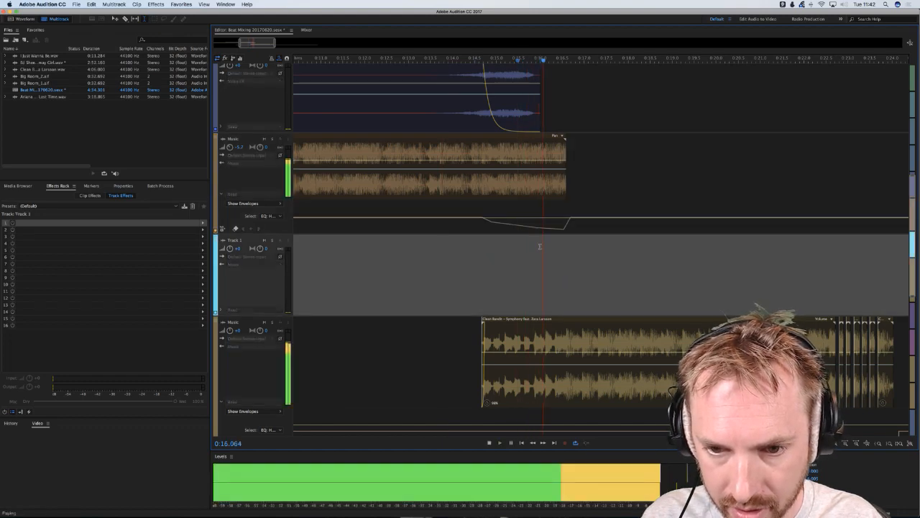
pyautogui.click(460, 254)
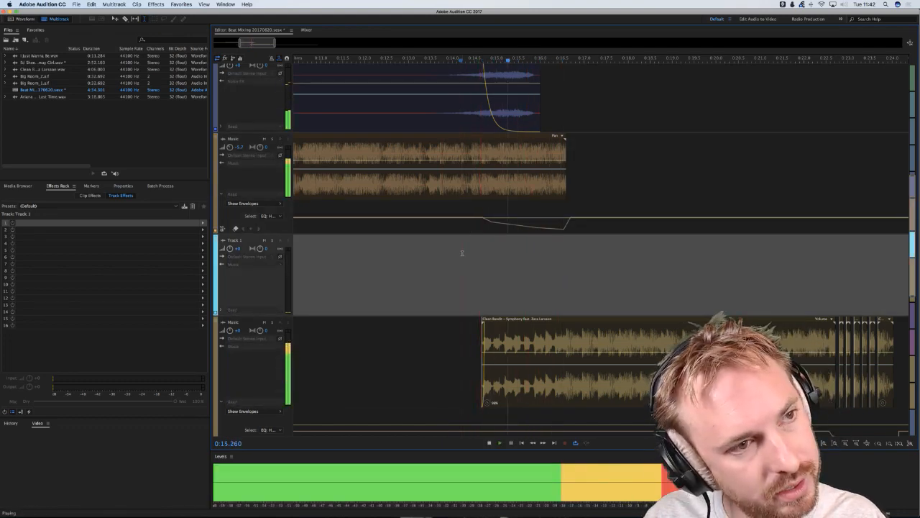
pyautogui.press('space')
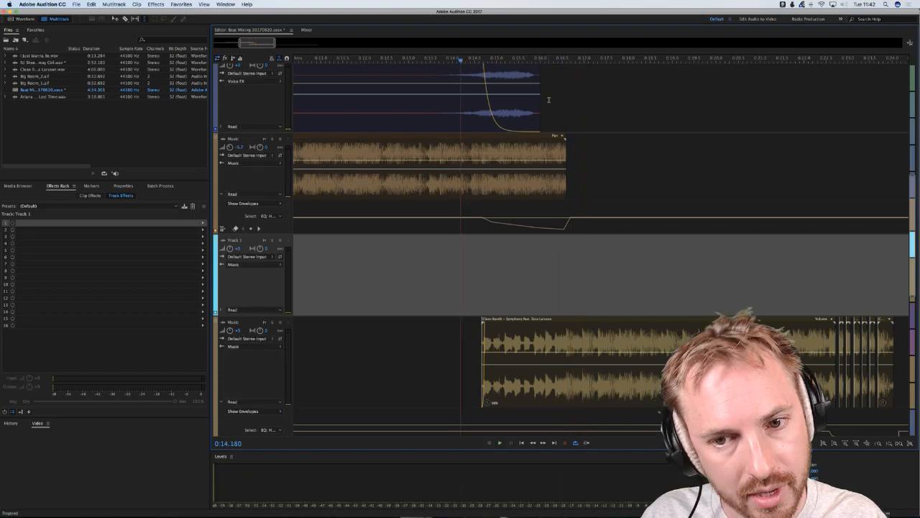
# - Expand the Voice Flanger track's automation lane and check the track's strip in the Mixer
pyautogui.click(240, 120)
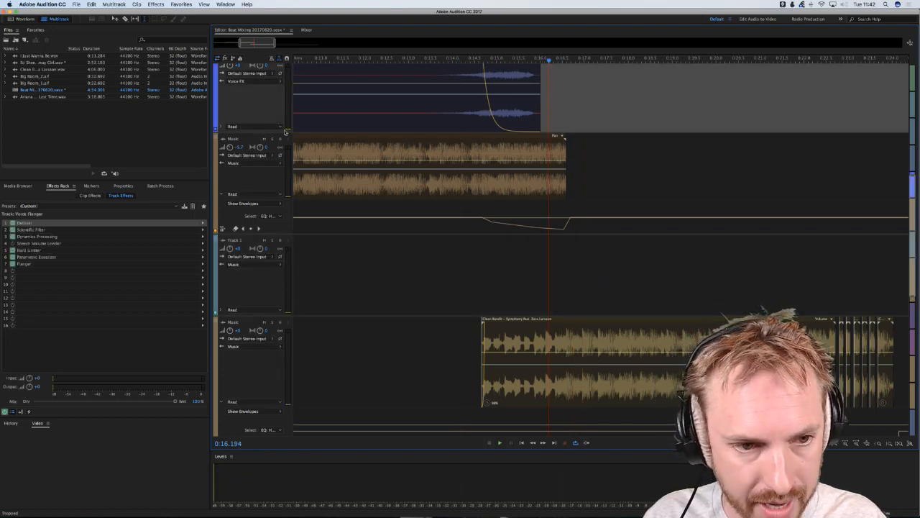
pyautogui.click(222, 126)
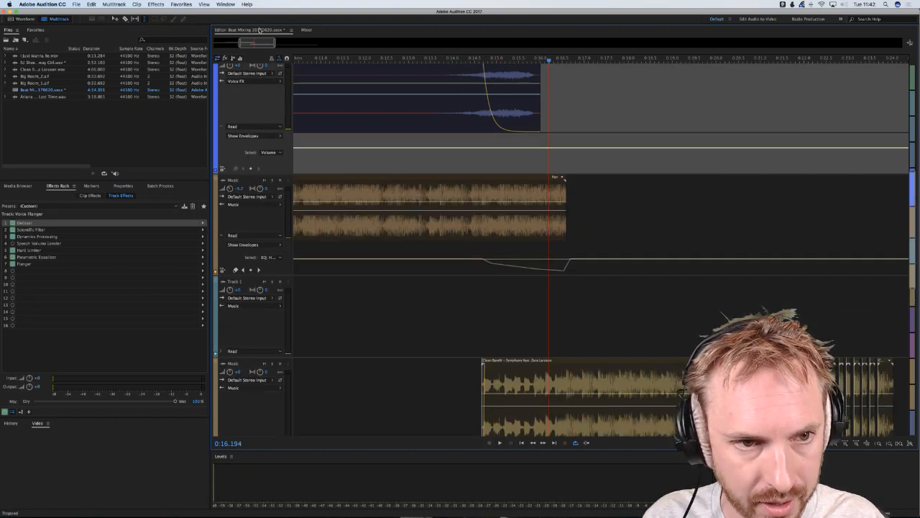
pyautogui.click(304, 30)
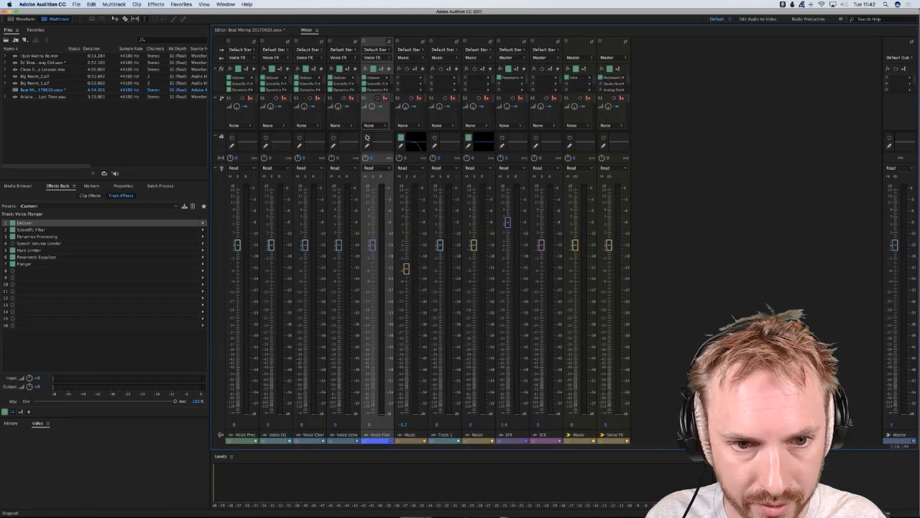
pyautogui.click(264, 31)
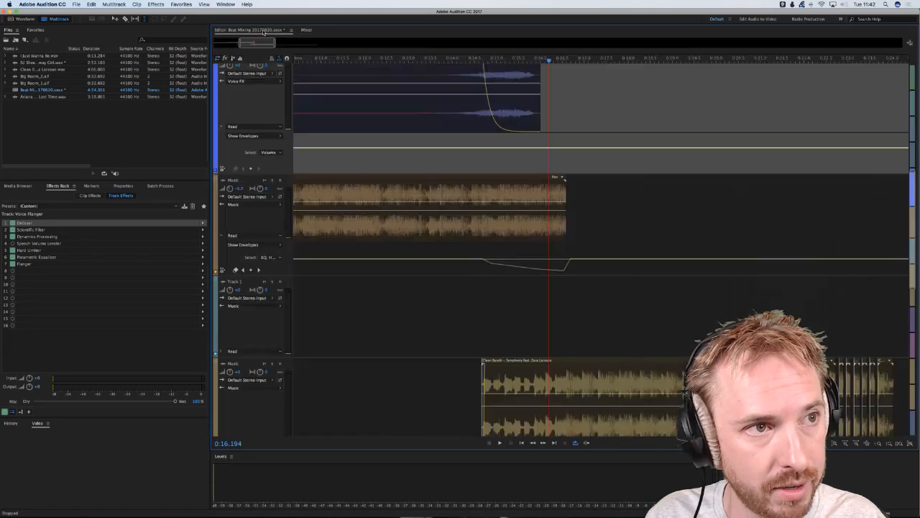
# - Show the Track EQ High Shelf Gain envelope in the Voice Flanger track's automation lane
pyautogui.click(485, 155)
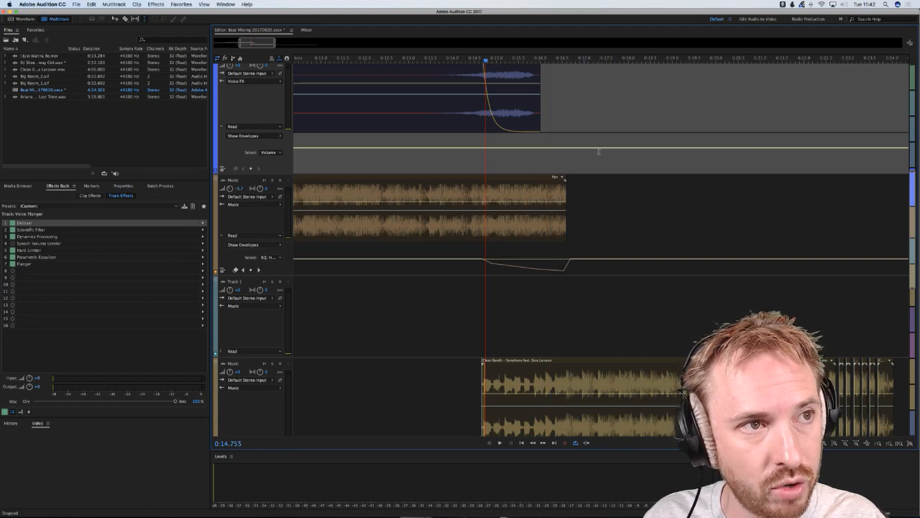
pyautogui.click(481, 156)
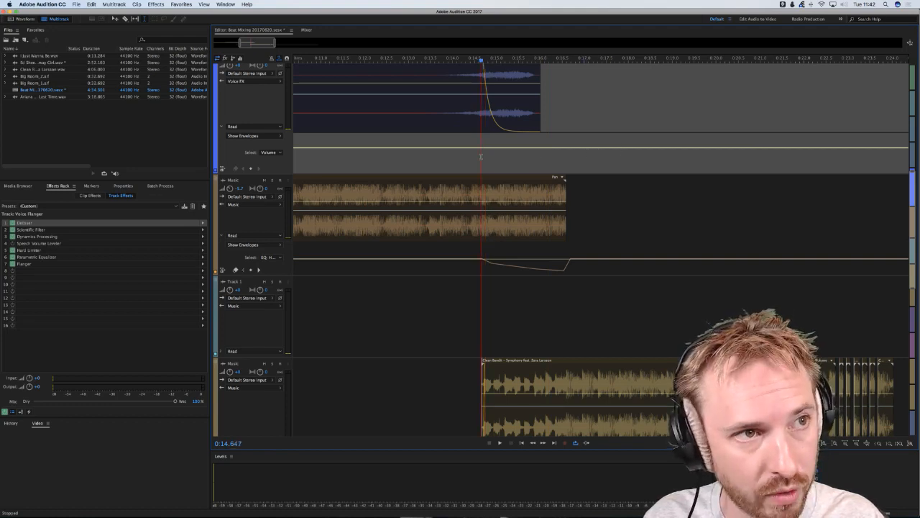
pyautogui.click(256, 135)
pyautogui.moveTo(334, 205)
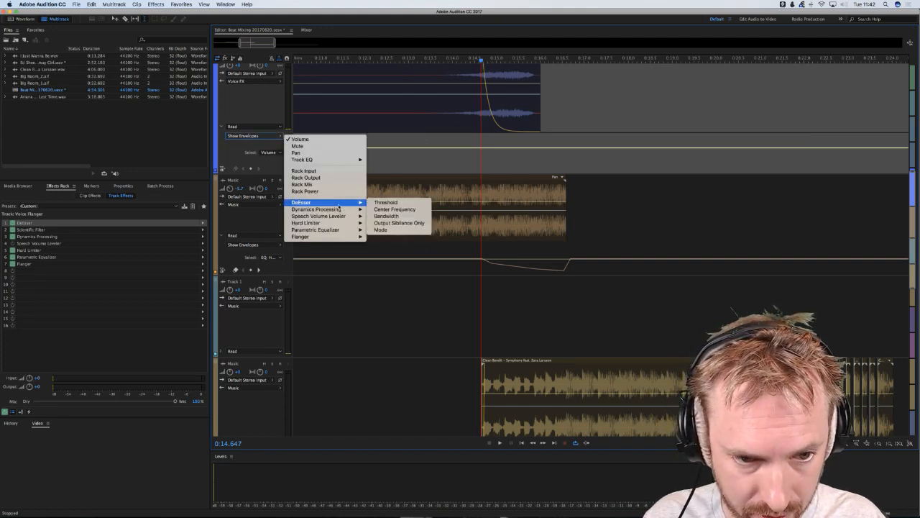
pyautogui.moveTo(333, 161)
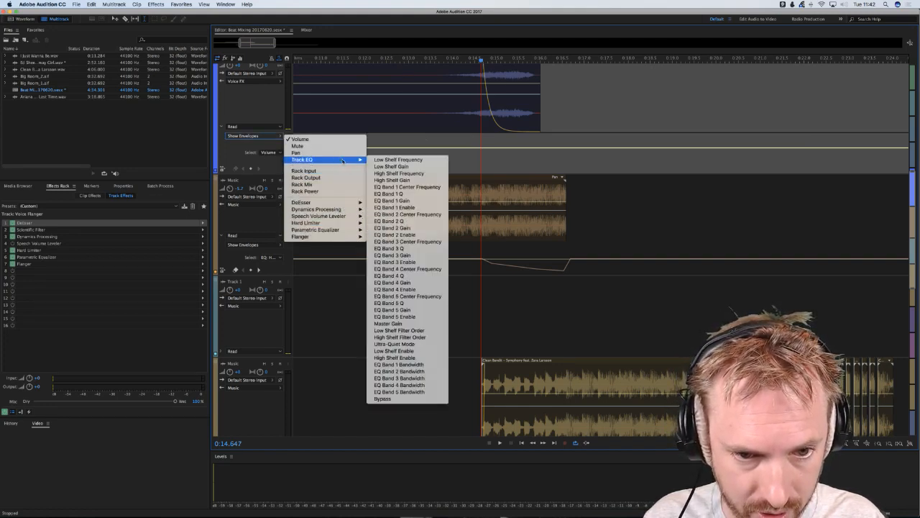
pyautogui.click(390, 180)
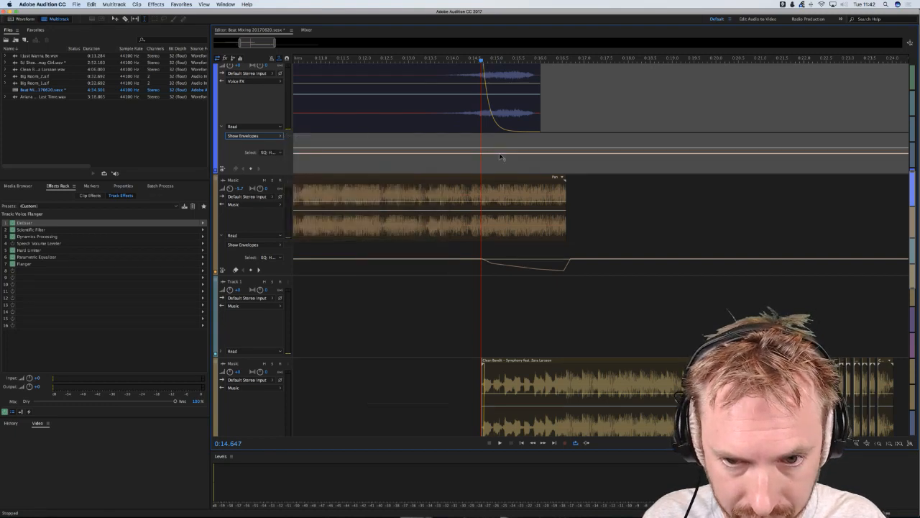
# - Shape a shallow High Shelf Gain dip on the Voice Flanger track with keyframes at about 0:13.4, 0:14.0 and 0:15.4, replaying it
pyautogui.click(516, 153)
pyautogui.click(448, 153)
pyautogui.moveTo(453, 153); pyautogui.dragTo(427, 153)
pyautogui.press('space')
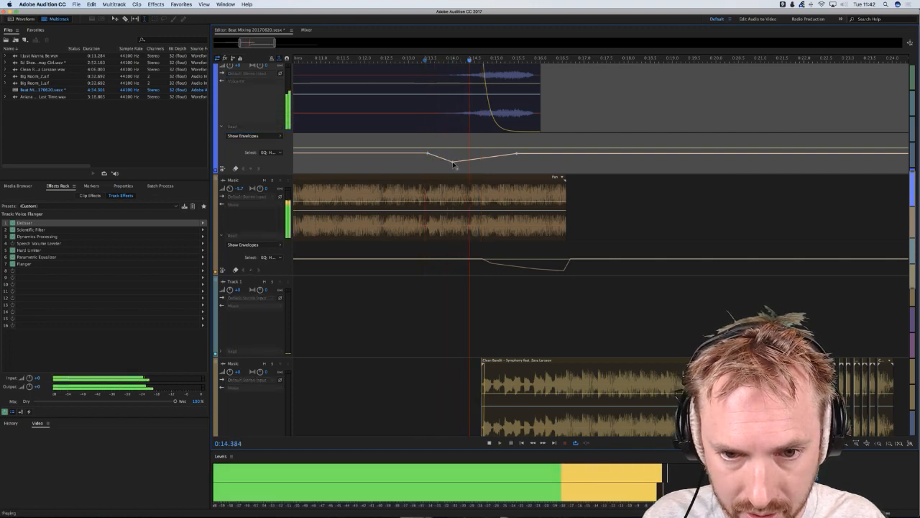
pyautogui.press('space')
pyautogui.press('space')
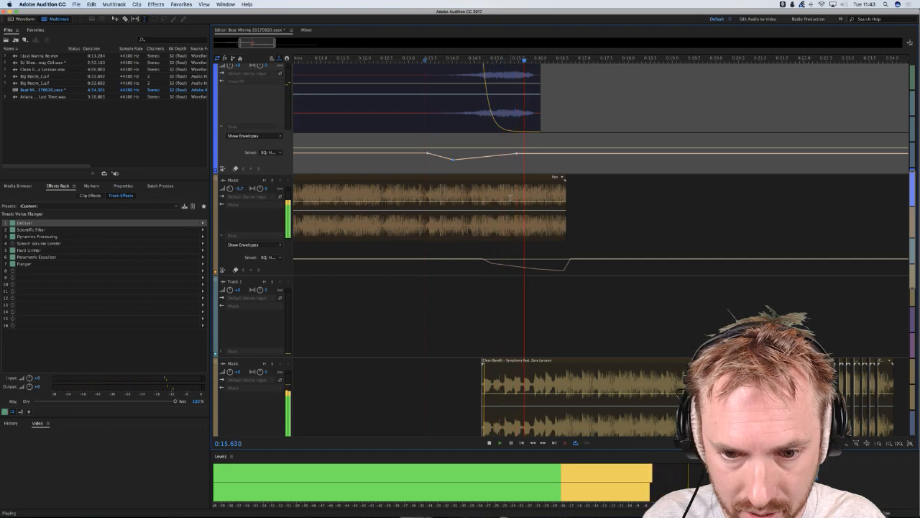
pyautogui.press('space')
# - Shape an EQ envelope dip at the Clean Bandit clip's start with keyframes at about 0:14.2, 0:14.4 and 0:15.4, replaying from about 0:13.4
pyautogui.scroll(-2, 510, 196)
pyautogui.scroll(-6, 509, 197)
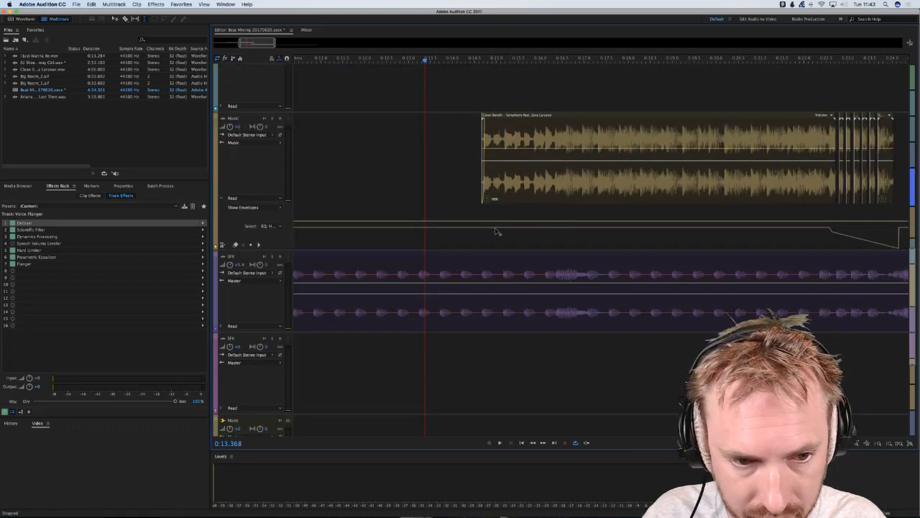
pyautogui.click(513, 228)
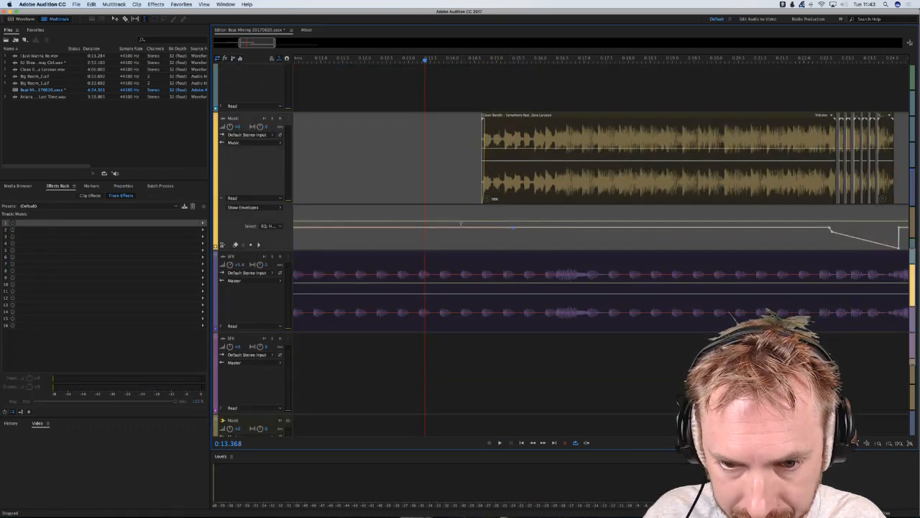
pyautogui.click(462, 229)
pyautogui.moveTo(474, 228); pyautogui.dragTo(473, 237)
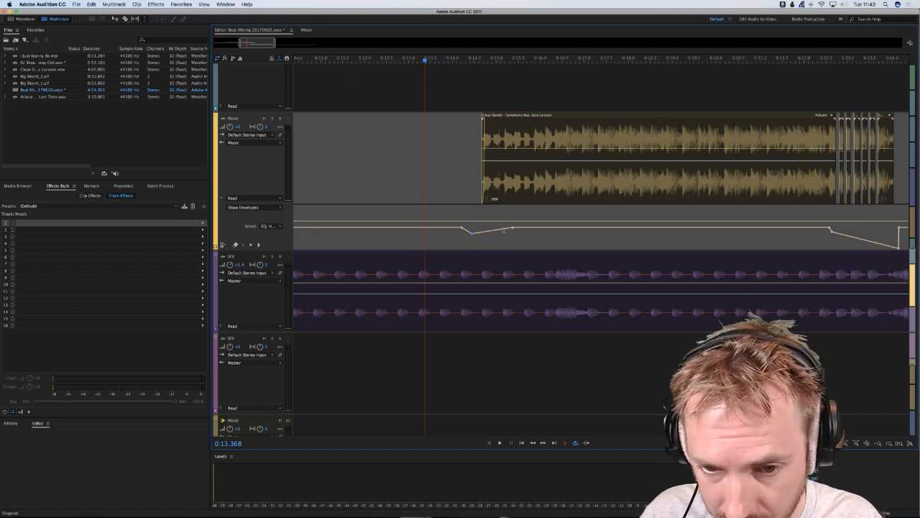
pyautogui.press('space')
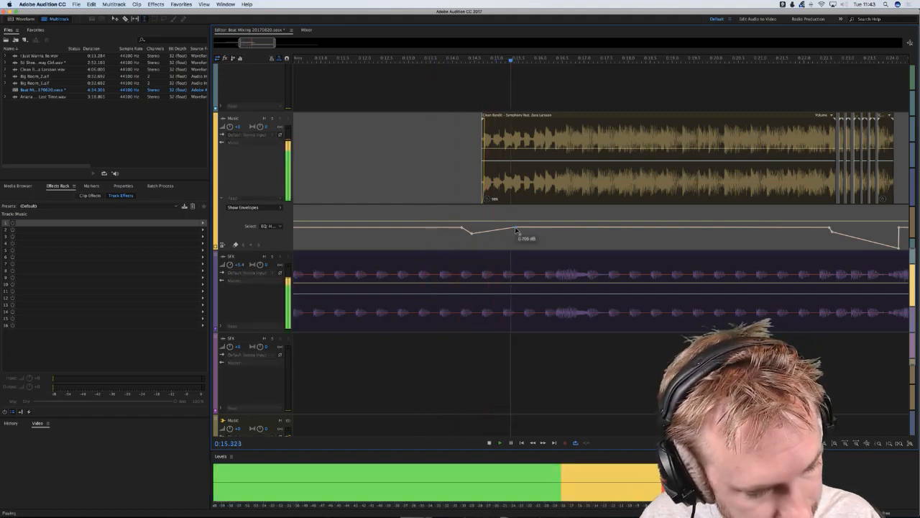
pyautogui.press('space')
pyautogui.press('space')
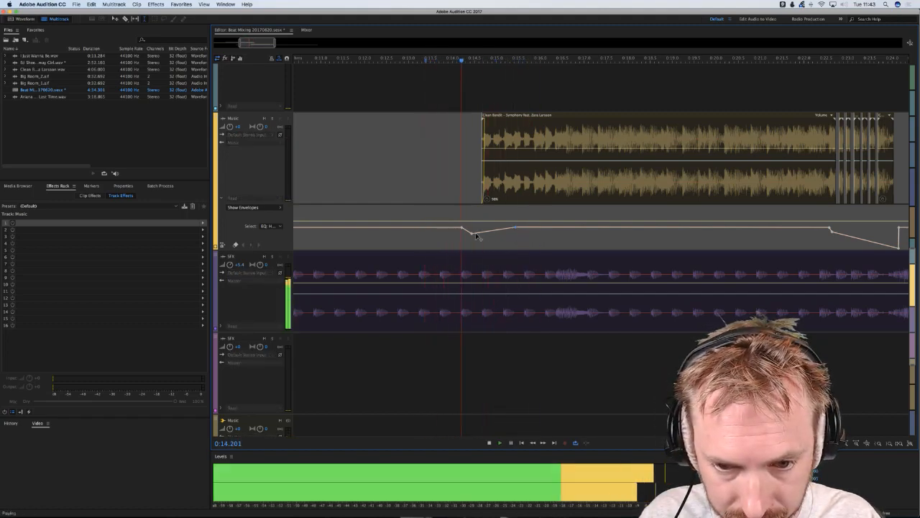
# - Deepen the EQ envelope dip at the Clean Bandit clip's start, shifting its lowest keyframe to about 0:14.6, and replay the transition
pyautogui.moveTo(472, 234); pyautogui.dragTo(477, 238)
pyautogui.press('space')
pyautogui.press('space')
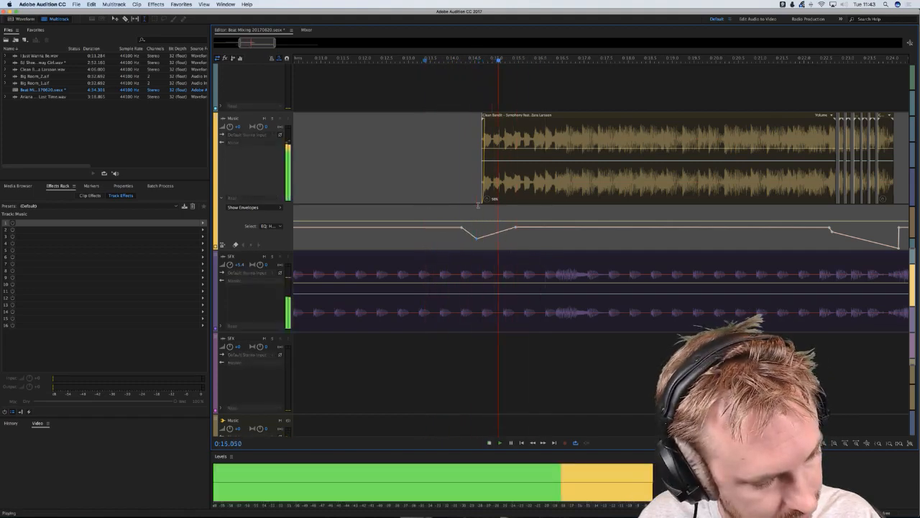
pyautogui.press('space')
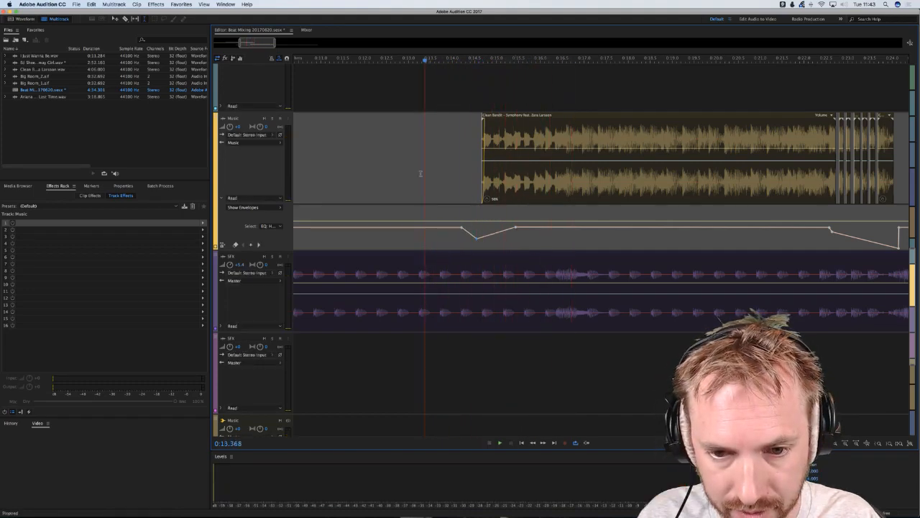
pyautogui.click(405, 161)
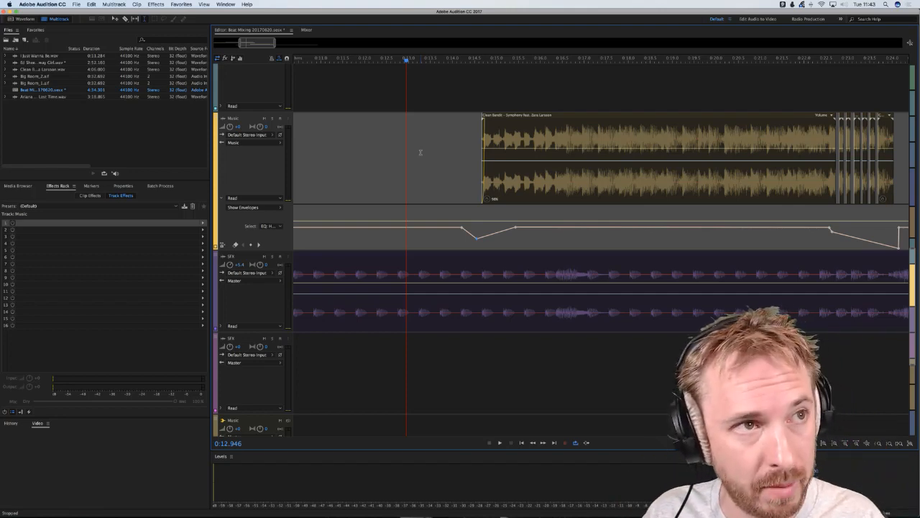
# - Replay from about 0:14.1 and raise the lowest keyframe of the Clean Bandit track's EQ dip slightly
pyautogui.click(458, 140)
pyautogui.press('space')
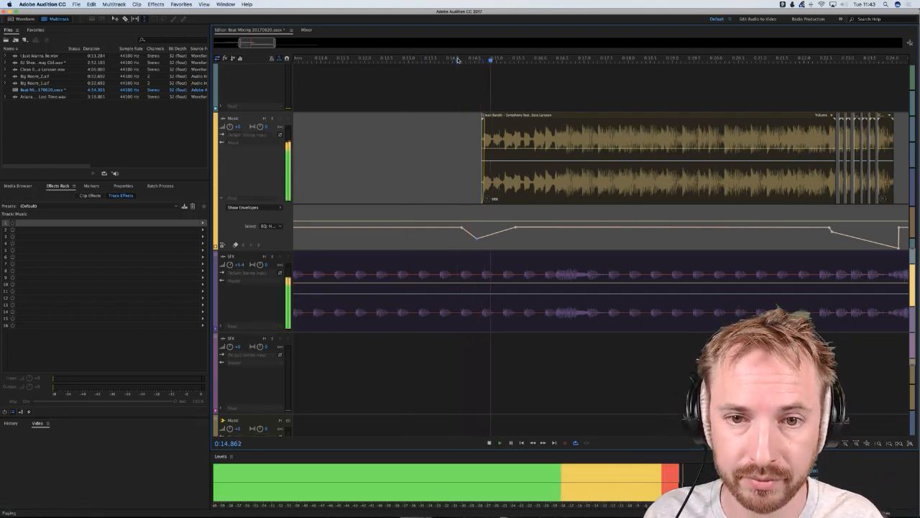
pyautogui.press('space')
pyautogui.moveTo(477, 239); pyautogui.dragTo(478, 236)
pyautogui.press('space')
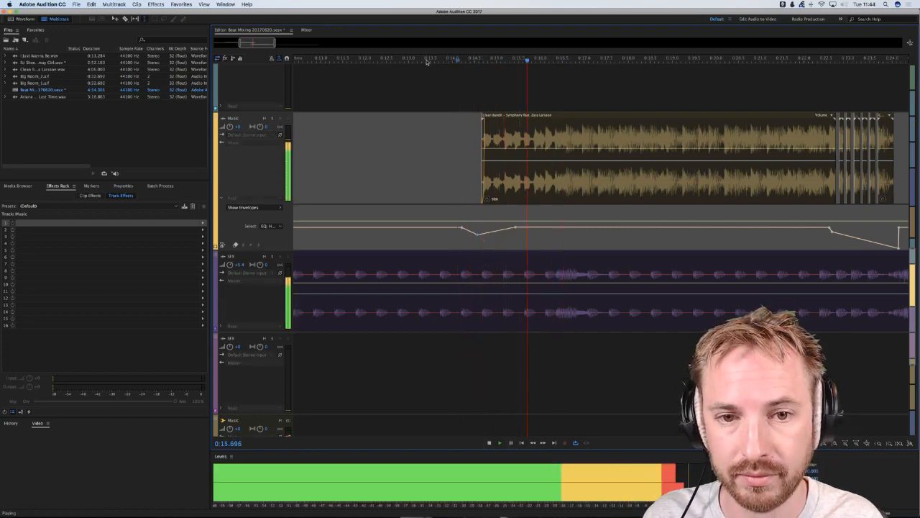
# - Smooth the falling slope of the Ariana Grande track's EQ dip with a keyframe at about 0:15.4, replaying from about 0:11.2
pyautogui.scroll(-5, 426, 62)
pyautogui.press('space')
pyautogui.click(396, 102)
pyautogui.press('space')
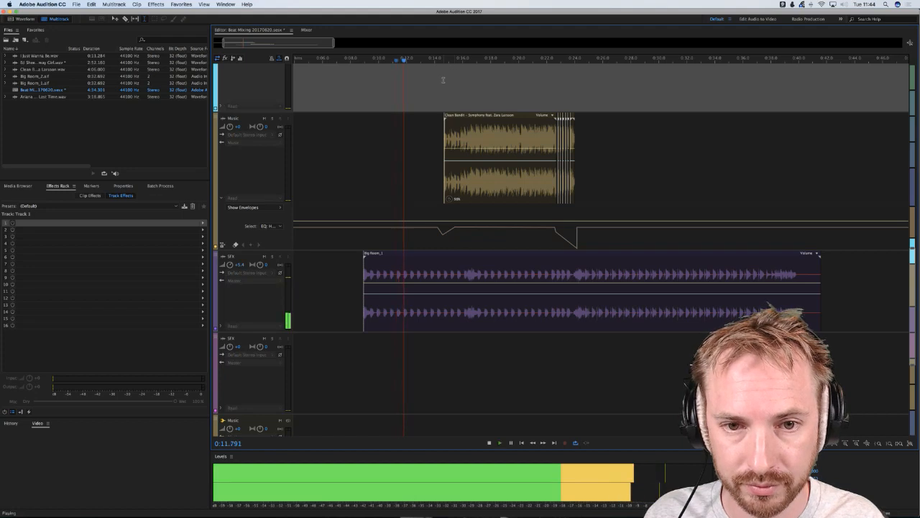
pyautogui.scroll(2, 443, 82)
pyautogui.scroll(2, 443, 82)
pyautogui.click(454, 118)
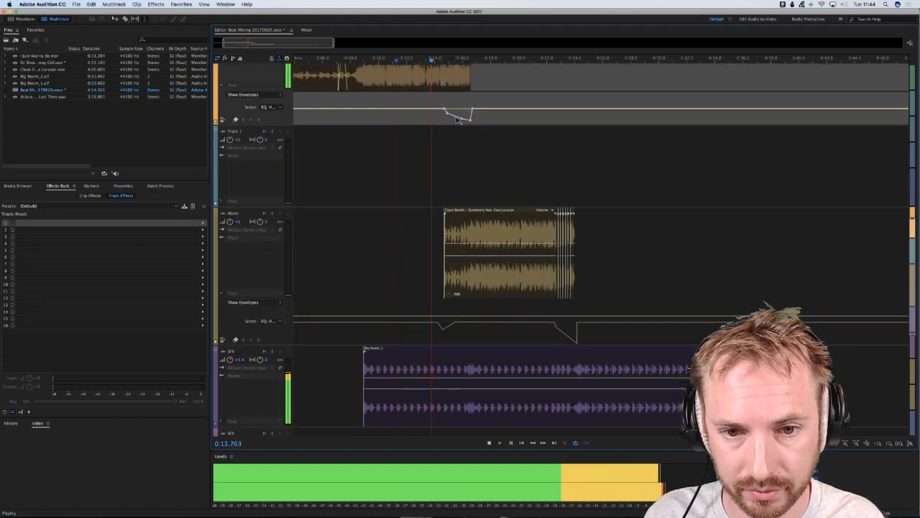
pyautogui.press('space')
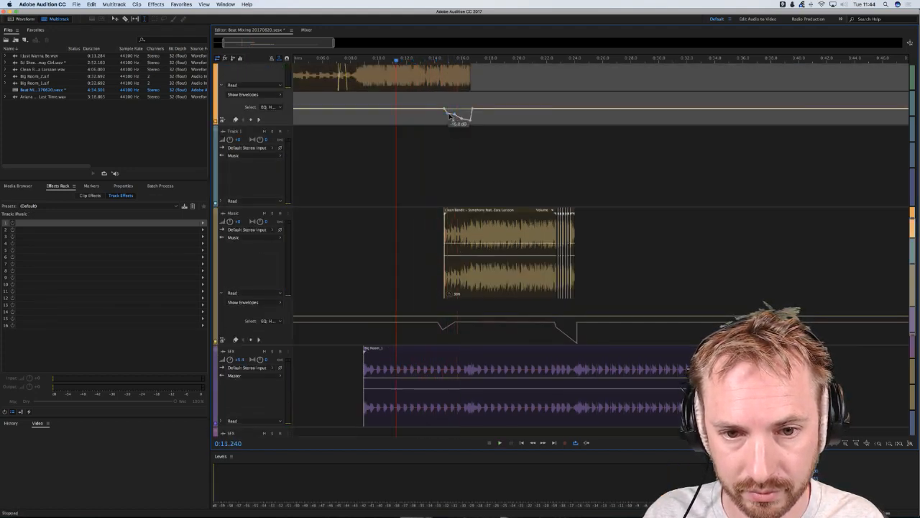
pyautogui.press('space')
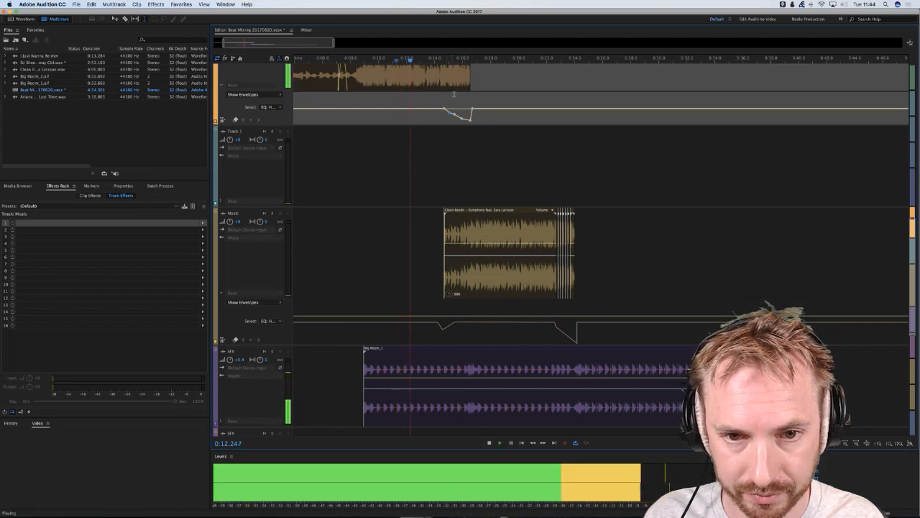
pyautogui.scroll(1, 454, 94)
pyautogui.scroll(1, 454, 93)
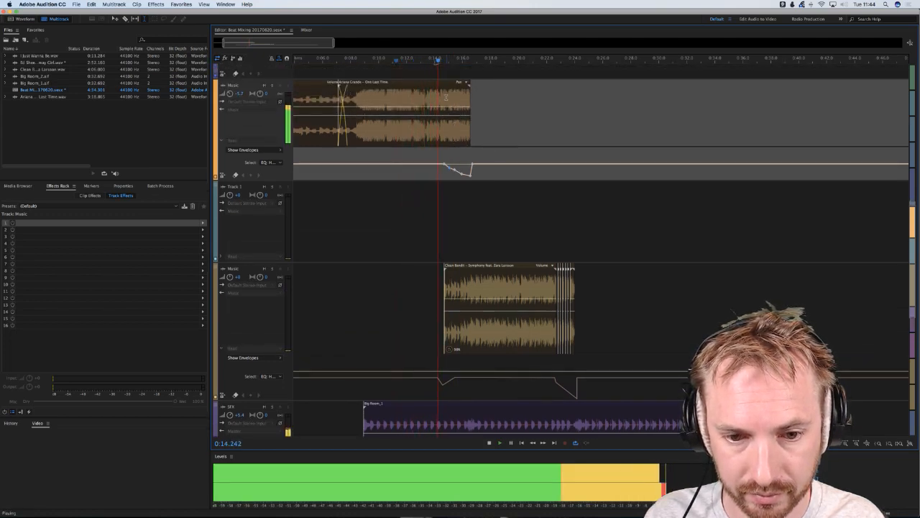
pyautogui.press('space')
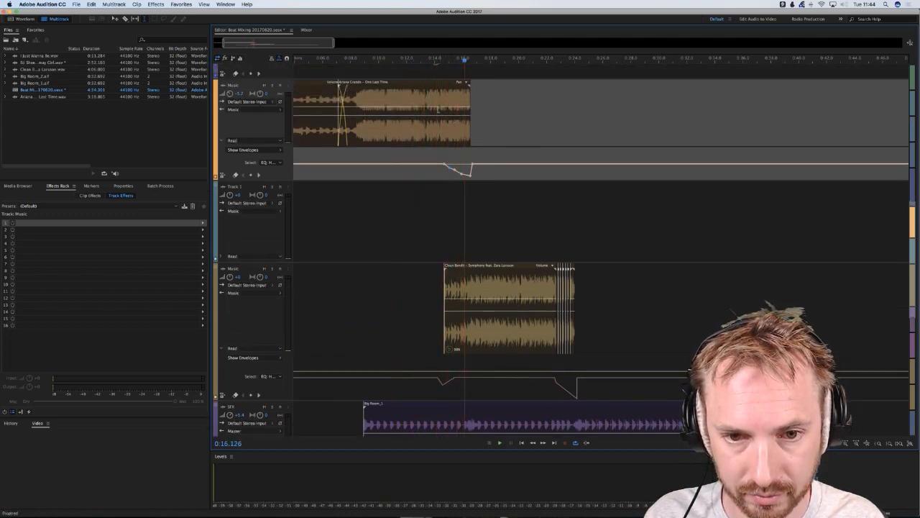
# - Lower the end of the Ariana Grande clip's volume envelope with keyframes from about 0:14.4, replaying from about 0:13.0
pyautogui.click(440, 109)
pyautogui.moveTo(441, 107); pyautogui.dragTo(443, 110)
pyautogui.click(421, 119)
pyautogui.press('space')
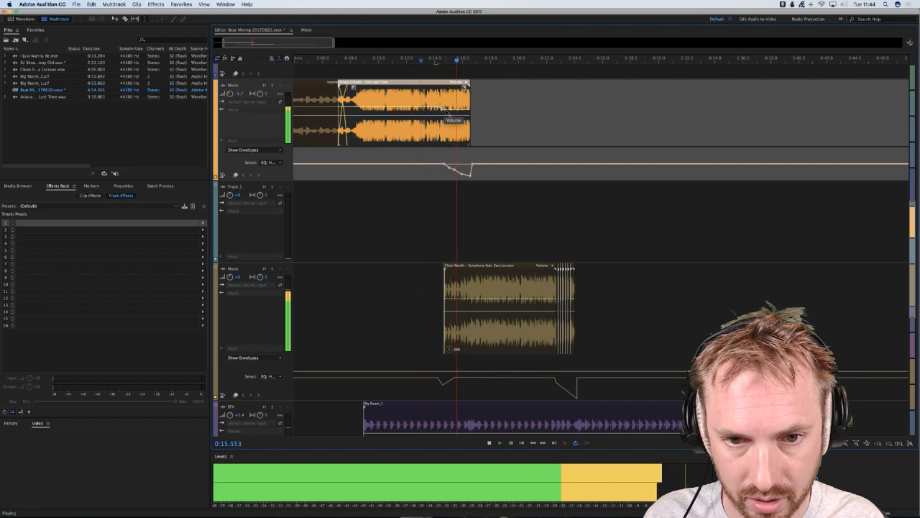
pyautogui.press('space')
pyautogui.press('space')
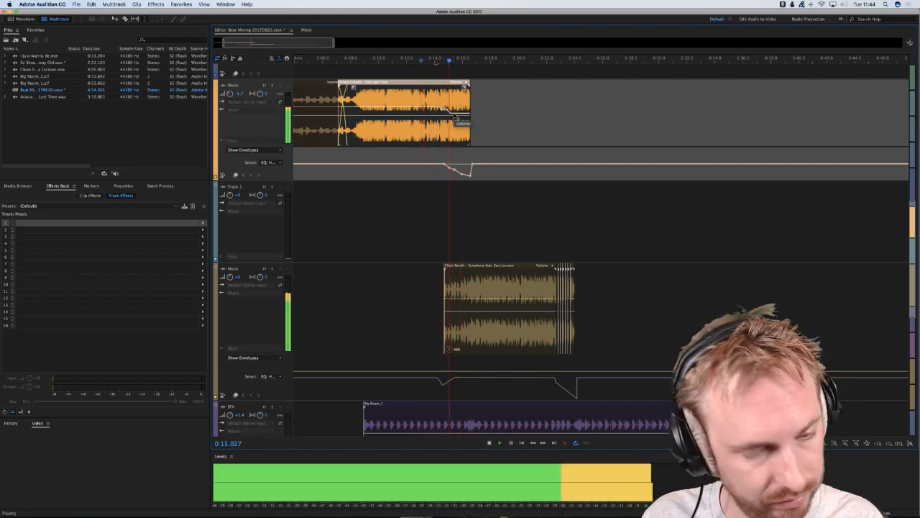
# - Play back the transition out of the Ariana Grande clip and the chopped ending of the Clean Bandit clip
pyautogui.press('space')
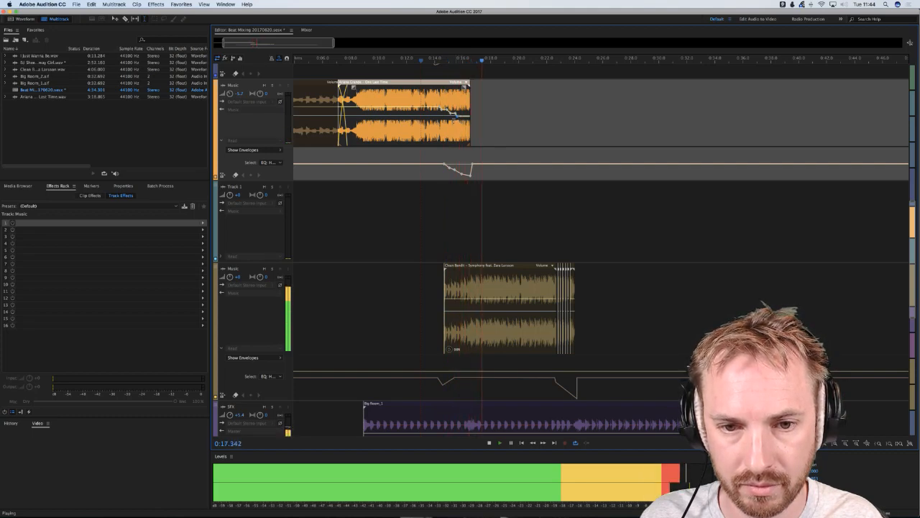
pyautogui.click(433, 61)
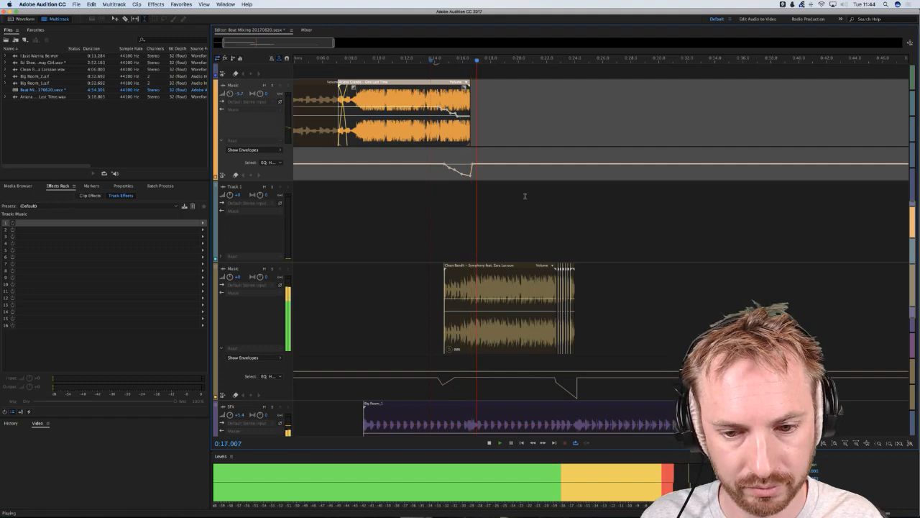
pyautogui.click(548, 196)
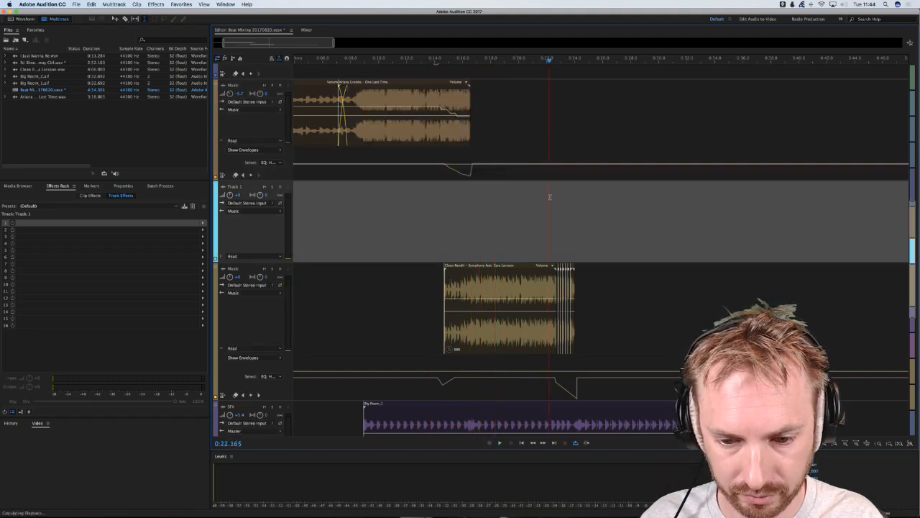
pyautogui.press('space')
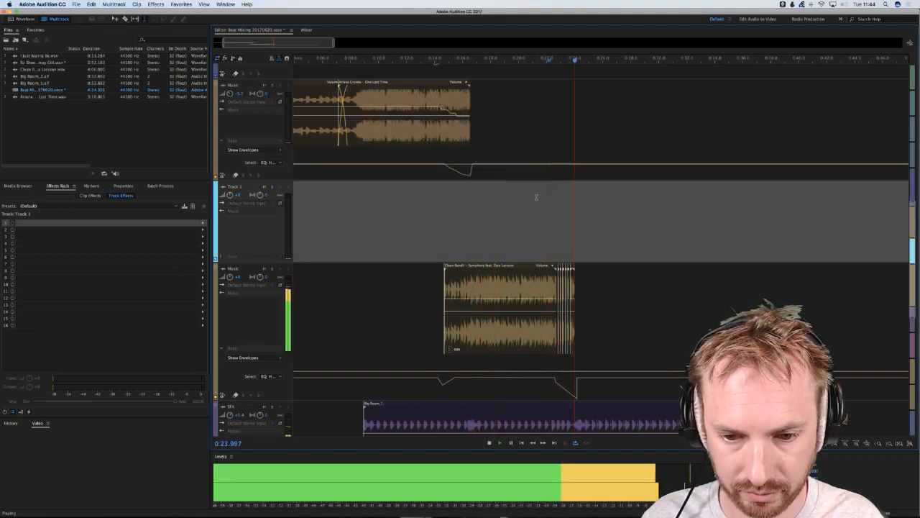
pyautogui.click(544, 196)
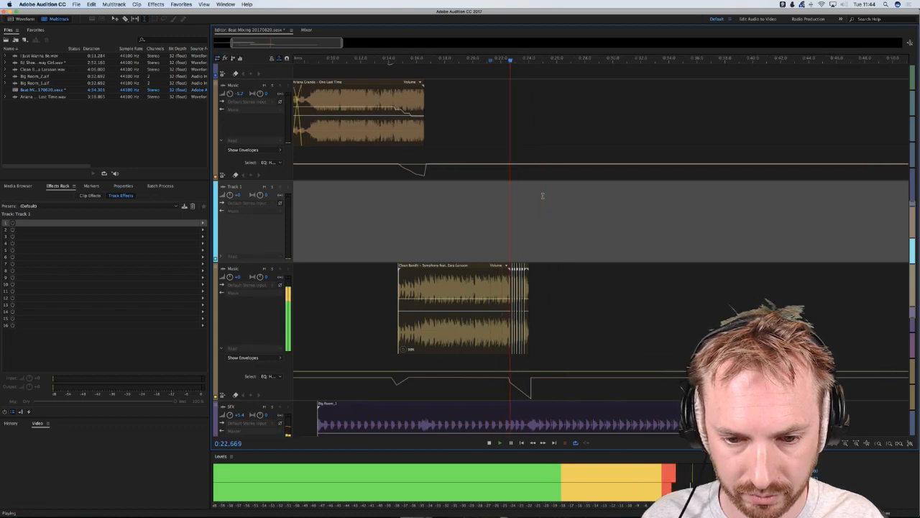
pyautogui.press('space')
# - Add very short fades at the end of the long Clean Bandit clip and at both edges of its first two chopped slices
pyautogui.click(517, 61)
pyautogui.scroll(8, 517, 62)
pyautogui.scroll(3, 516, 62)
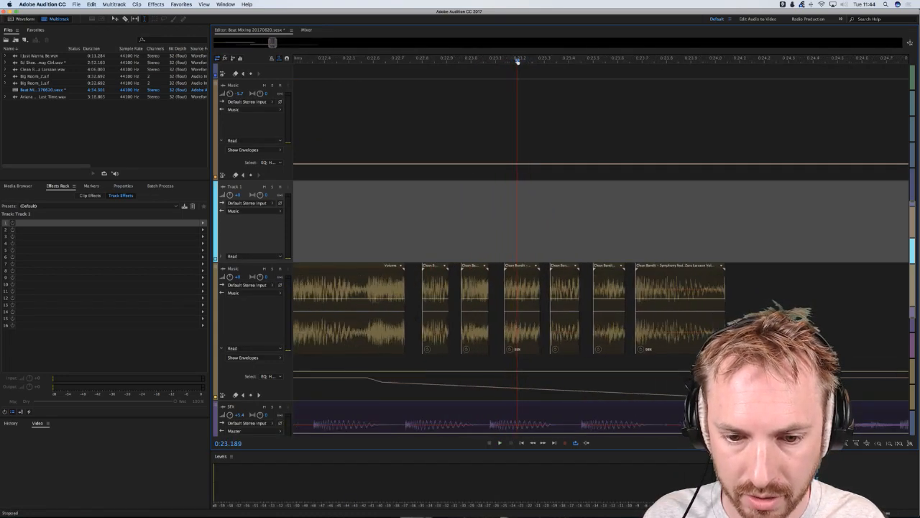
pyautogui.scroll(2, 516, 62)
pyautogui.click(409, 272)
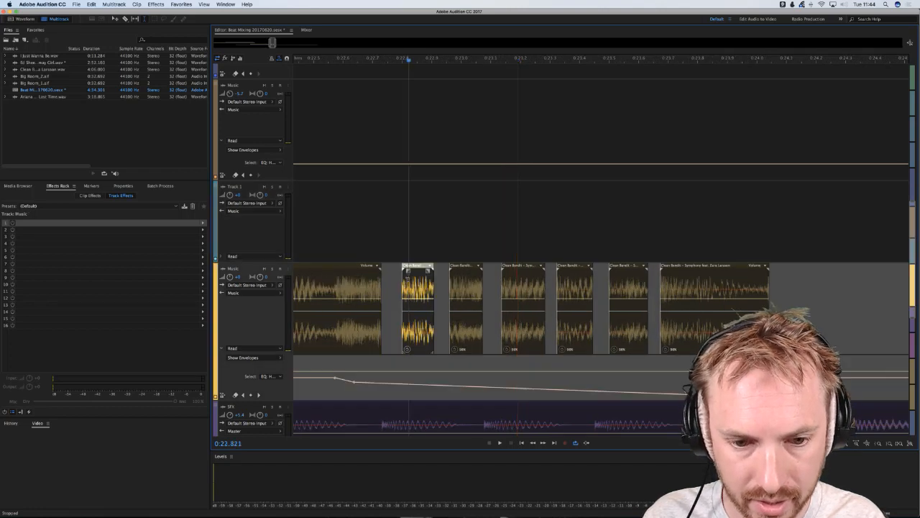
pyautogui.click(376, 272)
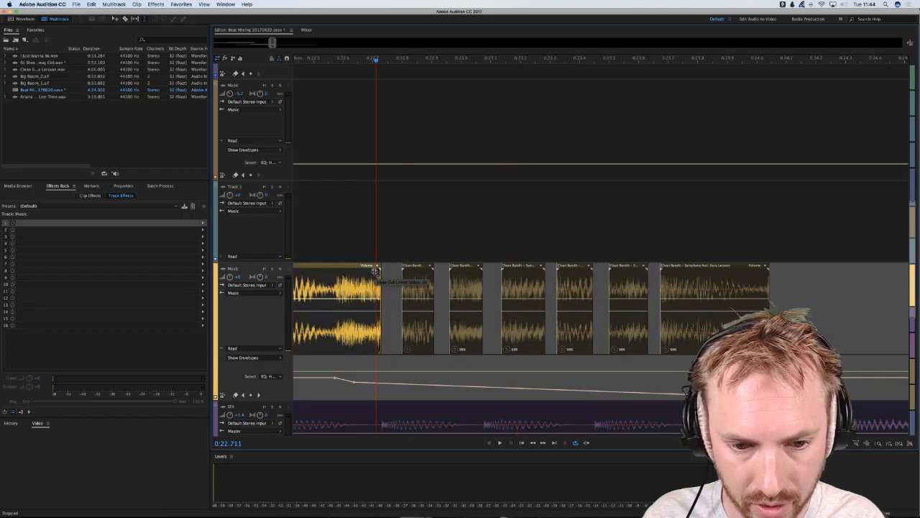
pyautogui.click(417, 272)
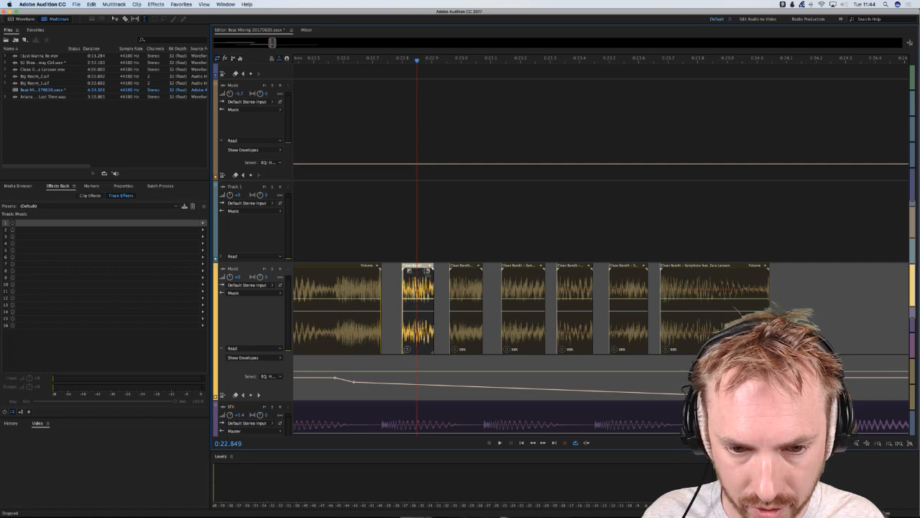
pyautogui.click(456, 272)
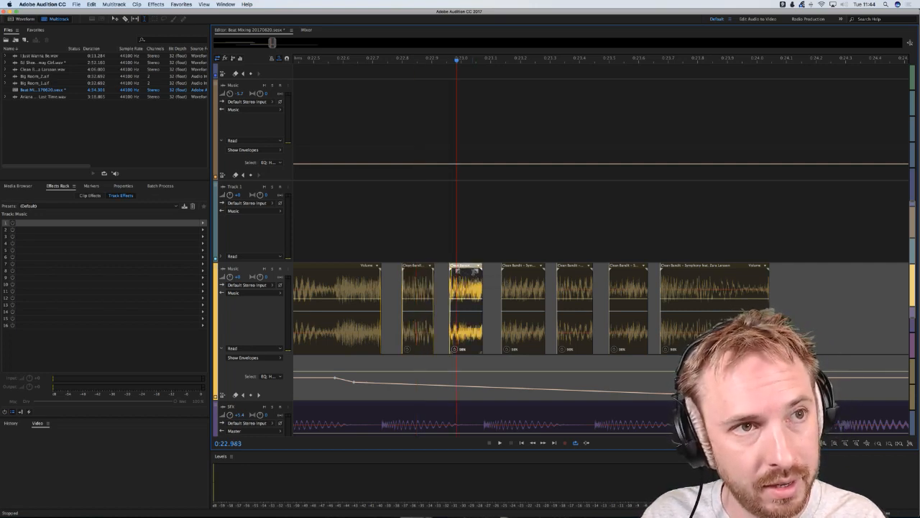
pyautogui.click(470, 274)
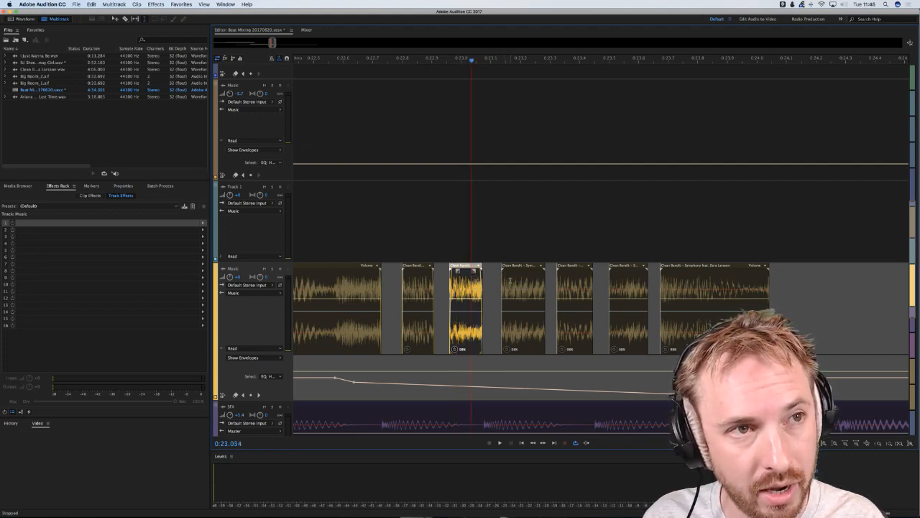
# - Add very short fades to the edges of the third, fourth and fifth Clean Bandit slices and to the start of the last slice
pyautogui.click(527, 284)
pyautogui.moveTo(506, 271); pyautogui.dragTo(536, 273)
pyautogui.click(568, 271)
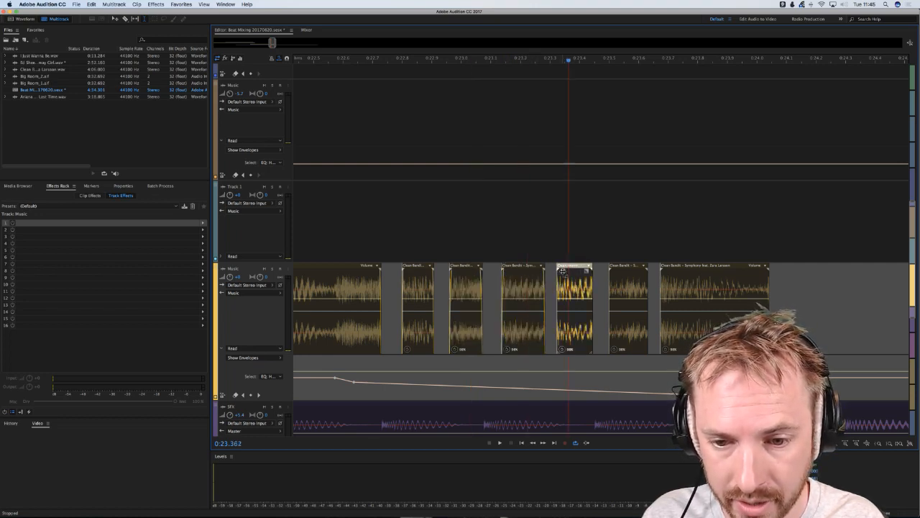
pyautogui.click(616, 271)
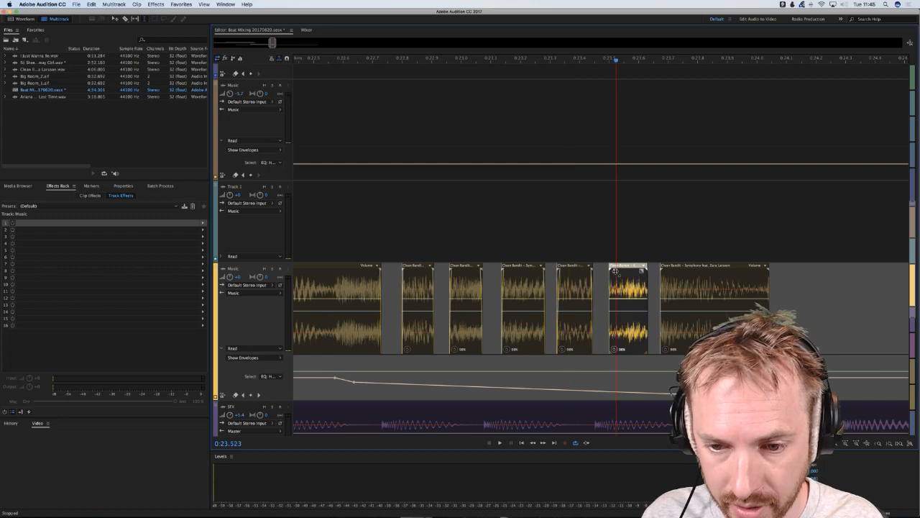
pyautogui.moveTo(618, 271); pyautogui.dragTo(639, 273)
pyautogui.click(675, 273)
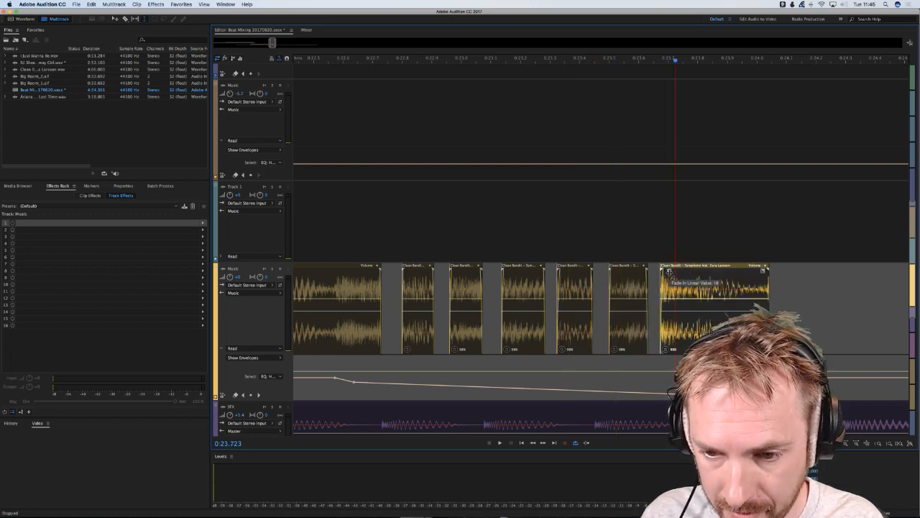
# - Play the chopped Clean Bandit ending from about 0:22 to check the faded slices
pyautogui.scroll(-5, 580, 55)
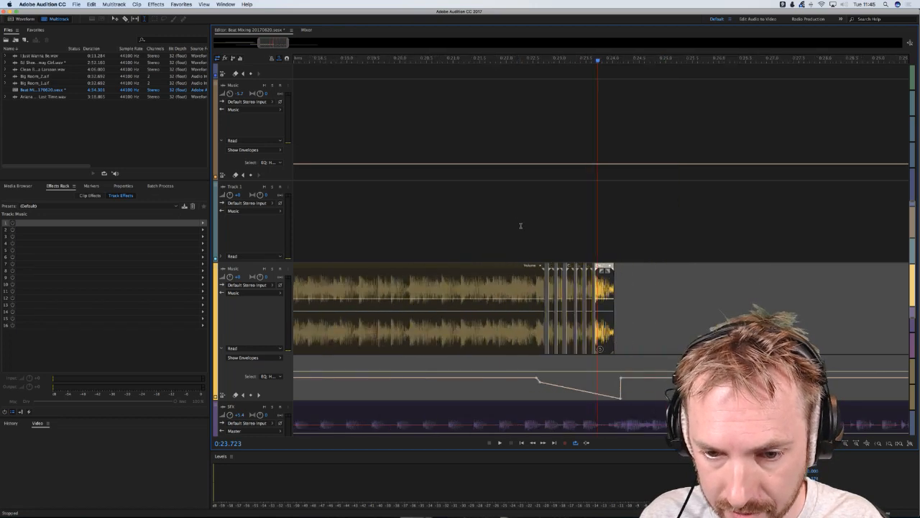
pyautogui.click(516, 225)
pyautogui.press('space')
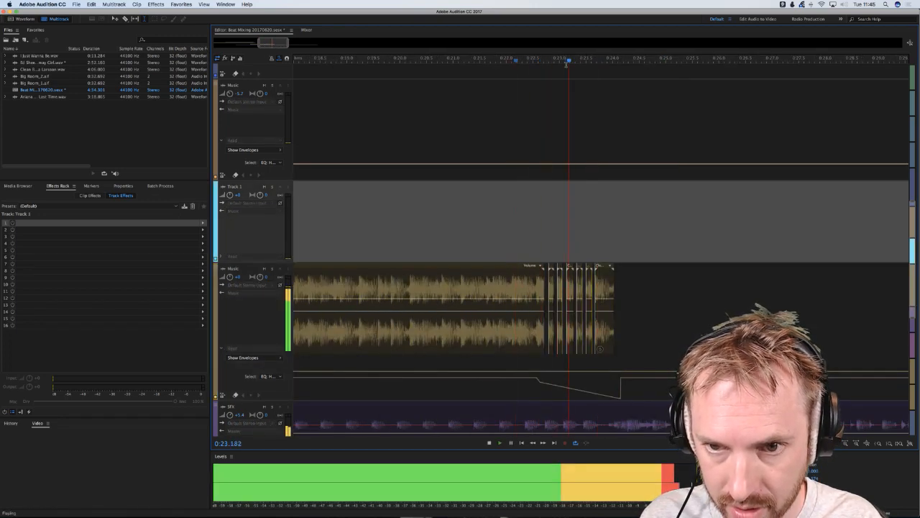
pyautogui.scroll(-3, 566, 63)
pyautogui.press('space')
# - Solo the Music track holding the Clean Bandit clip and place the playhead just before the clip's start, around 0:14.1
pyautogui.click(378, 186)
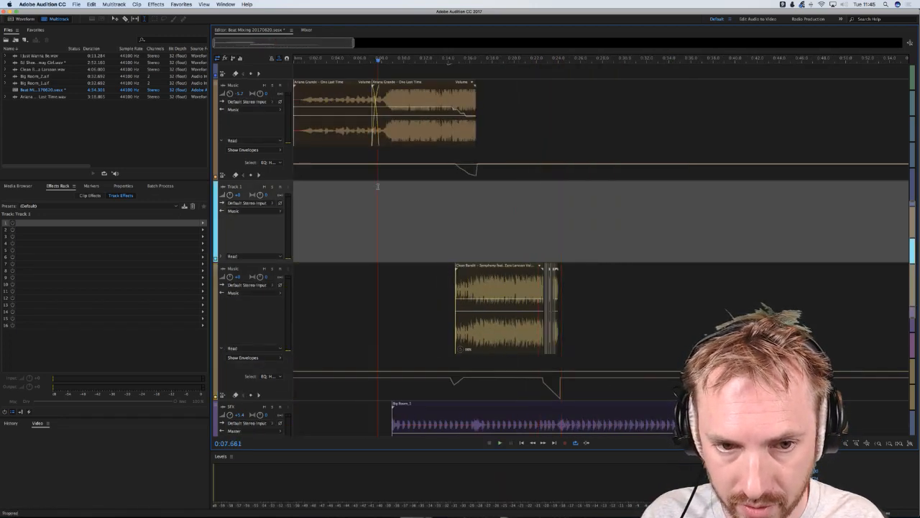
pyautogui.scroll(5, 381, 159)
pyautogui.scroll(-6, 392, 164)
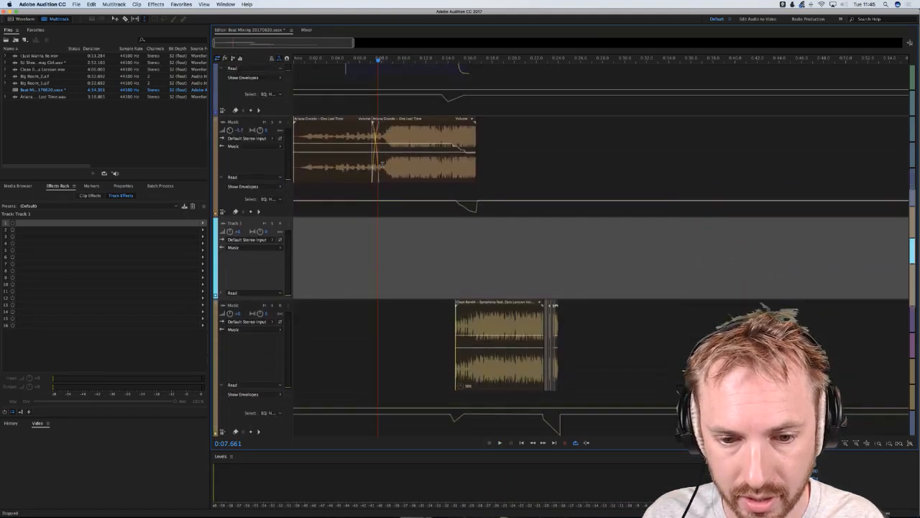
pyautogui.click(446, 178)
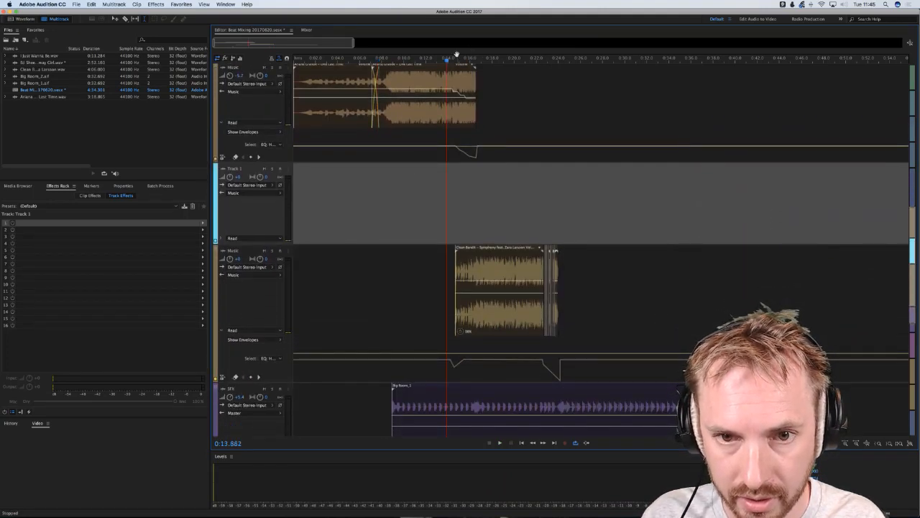
pyautogui.scroll(8, 457, 55)
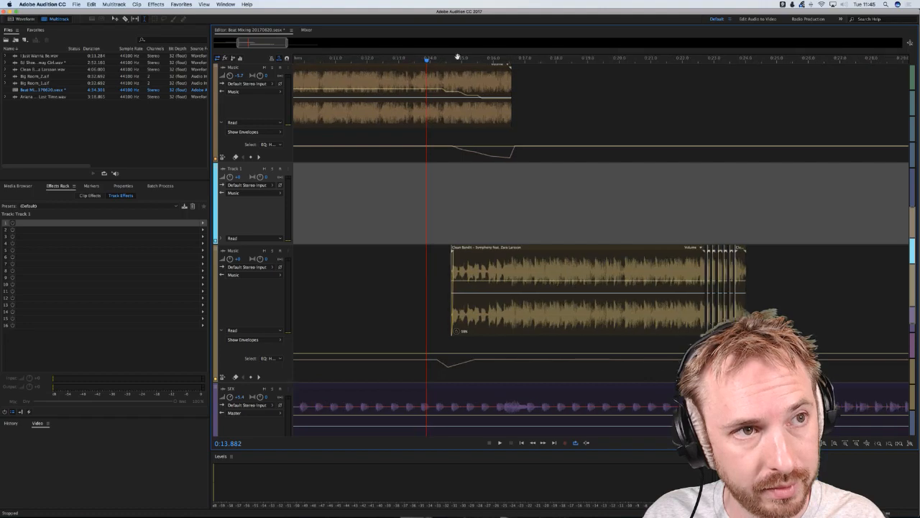
pyautogui.scroll(2, 457, 56)
pyautogui.scroll(3, 457, 56)
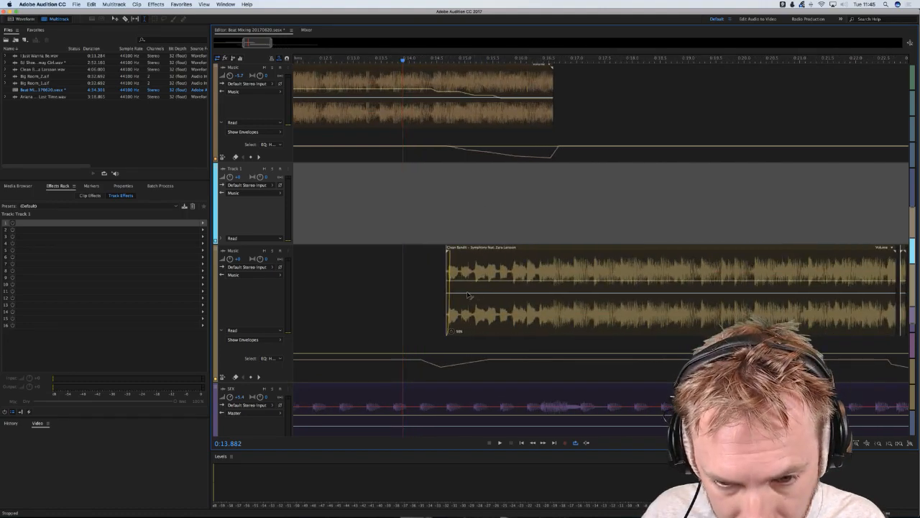
pyautogui.click(445, 233)
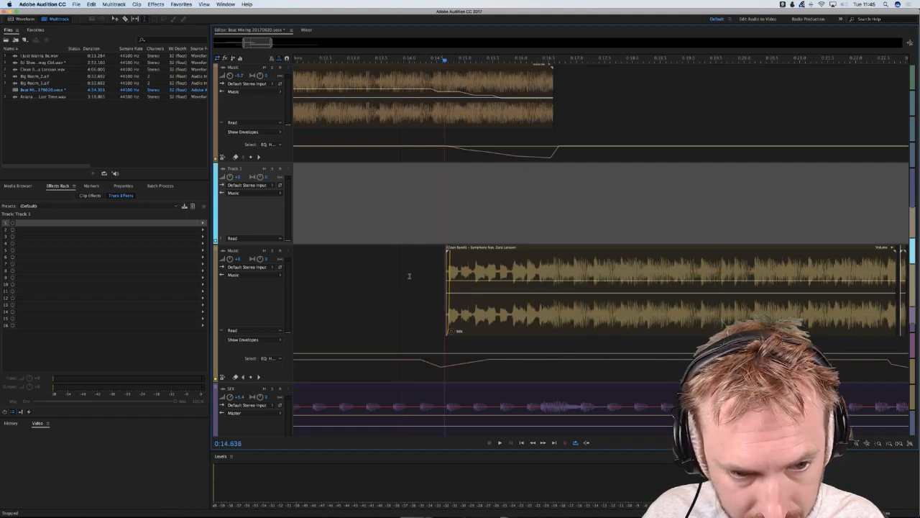
pyautogui.click(419, 276)
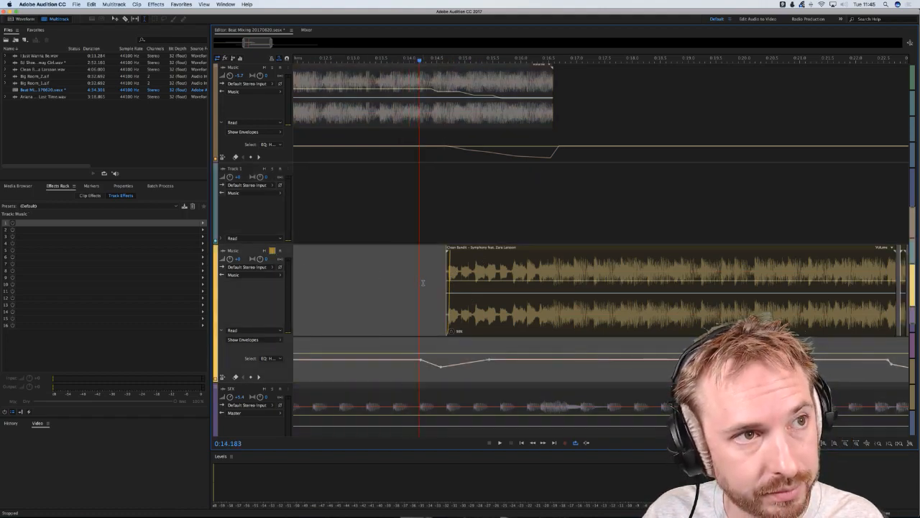
pyautogui.click(417, 287)
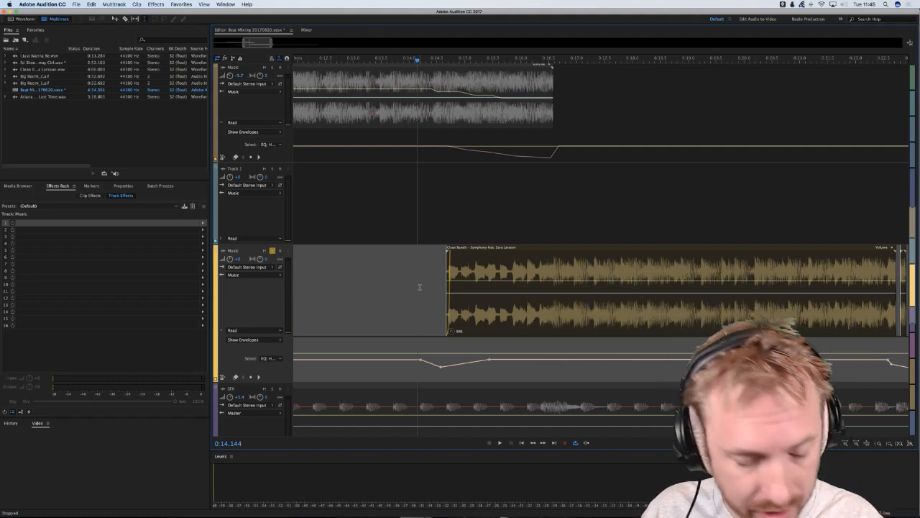
# - Play the soloed opening of the Clean Bandit clip from about 0:14
pyautogui.click(412, 203)
pyautogui.press('space')
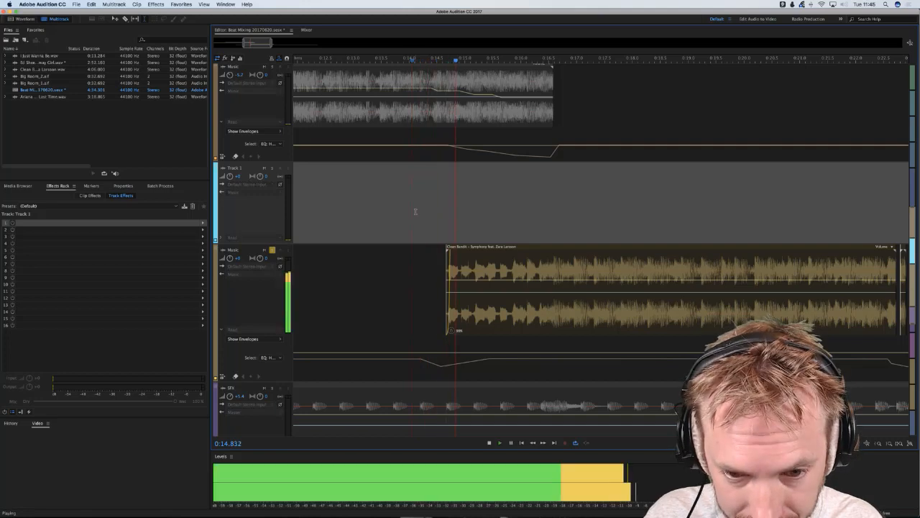
pyautogui.click(471, 276)
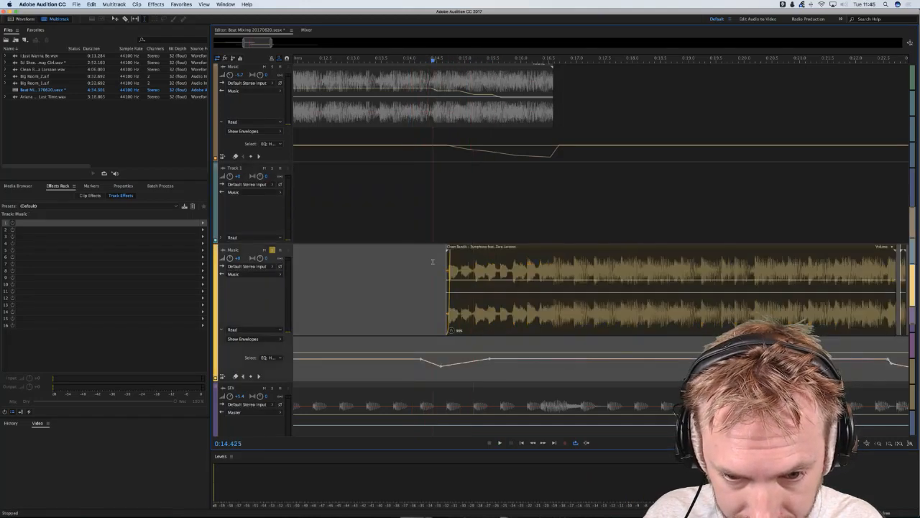
pyautogui.press('space')
# - Raise the Clean Bandit clip's pan envelope nearly to the top from its start, dropping back to centre at about 0:15.2, and play it
pyautogui.click(475, 296)
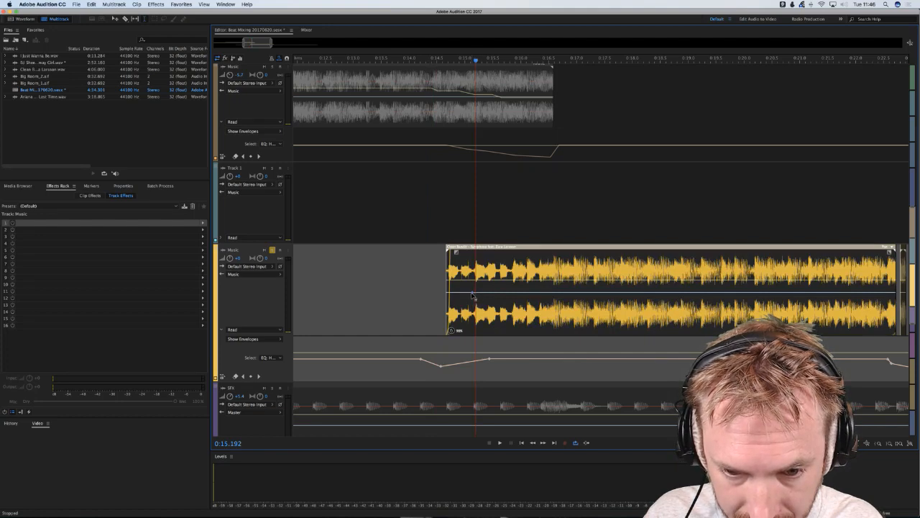
pyautogui.moveTo(472, 292); pyautogui.dragTo(472, 253)
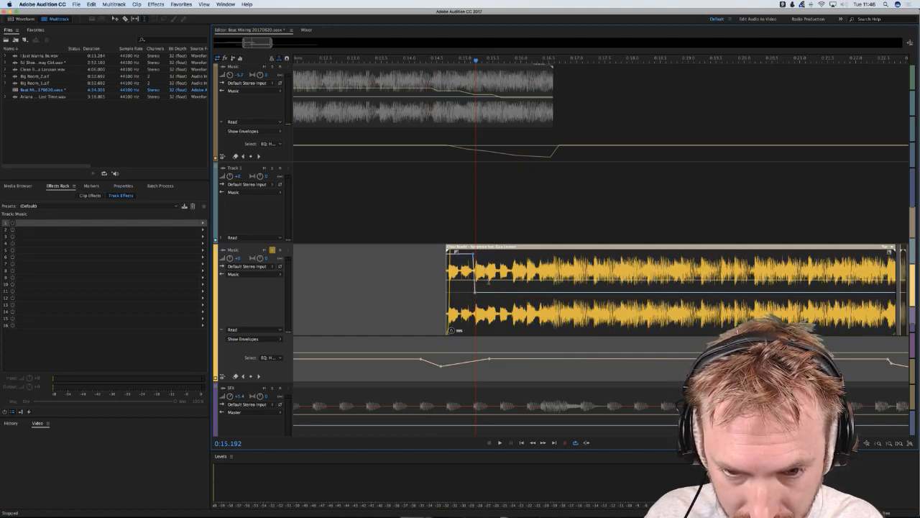
pyautogui.click(411, 255)
pyautogui.press('space')
pyautogui.press('space')
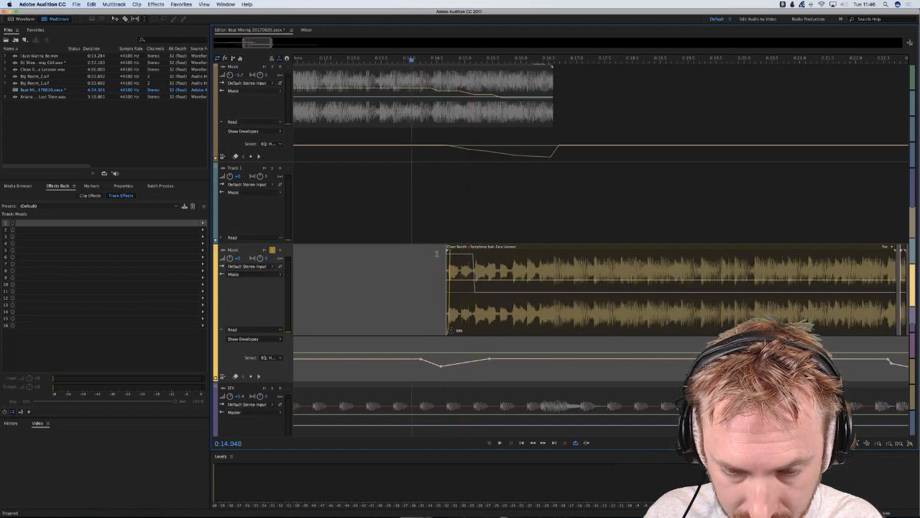
pyautogui.press('space')
pyautogui.press('space')
pyautogui.press('space')
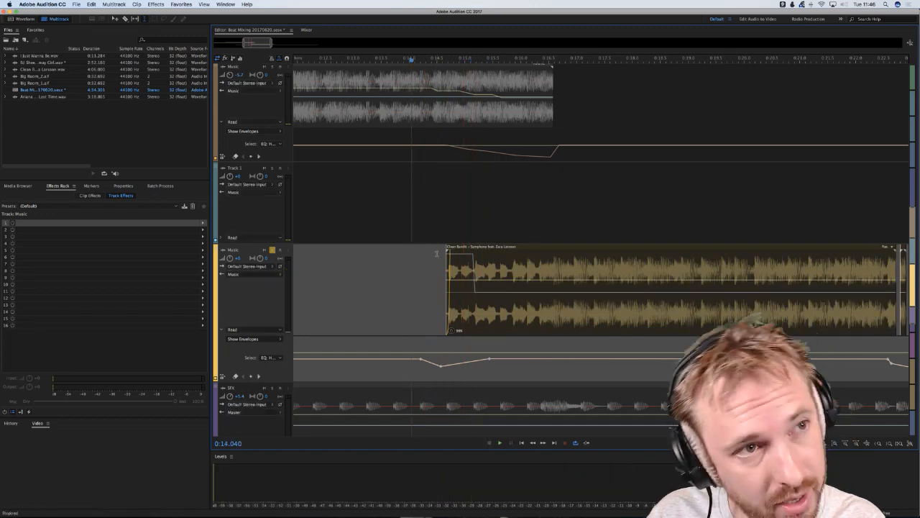
# - Push the raised opening section of the Clean Bandit clip's pan envelope to its upper limit and play it back from 0:14.3
pyautogui.click(470, 260)
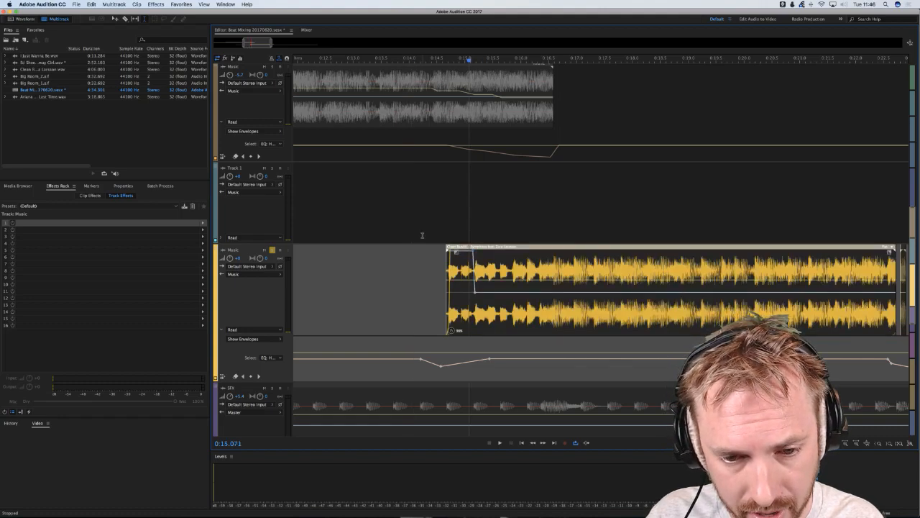
pyautogui.click(411, 271)
pyautogui.click(427, 271)
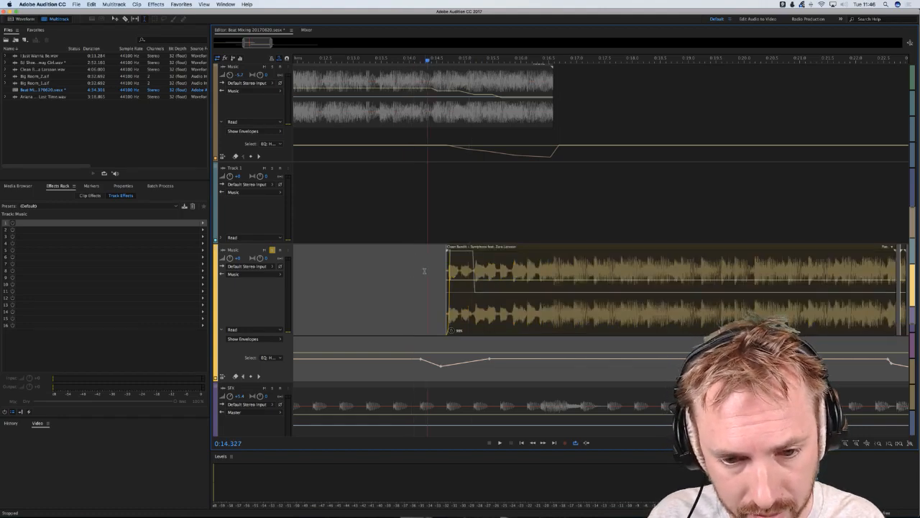
pyautogui.press('space')
pyautogui.press('space')
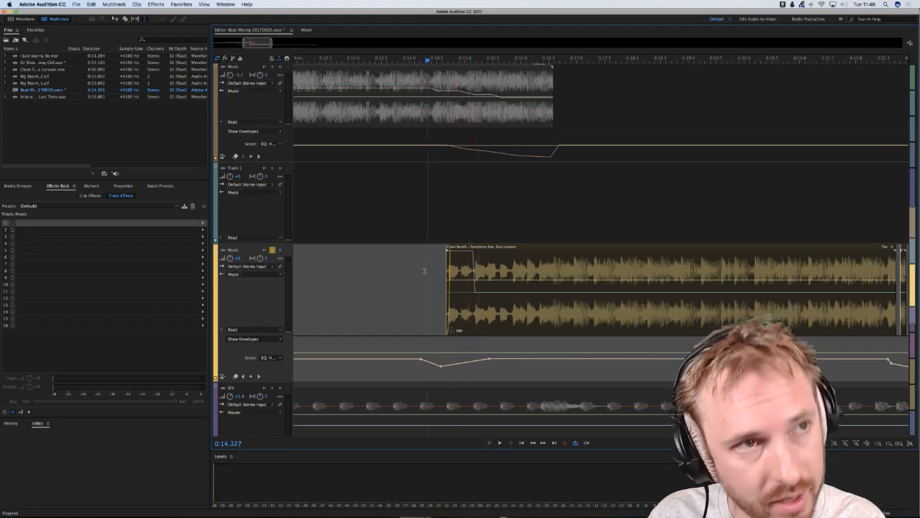
pyautogui.press('space')
pyautogui.press('space')
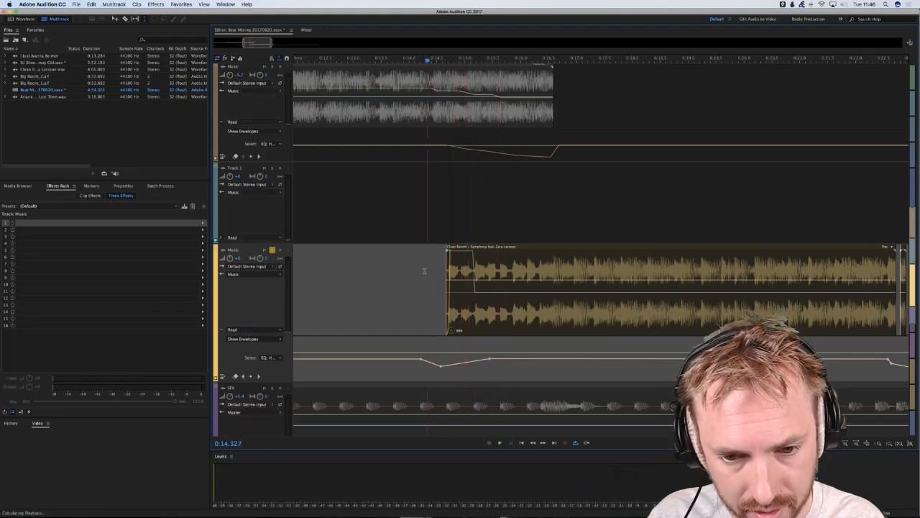
pyautogui.press('space')
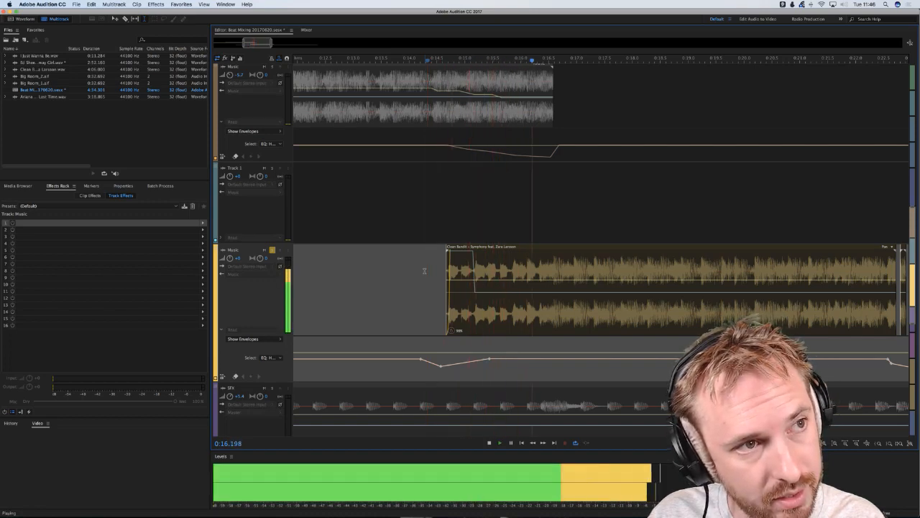
# - Drop the Clean Bandit clip's pan envelope to its lower limit from about 0:15.2, returning to centre at about 0:15.8
pyautogui.press('space')
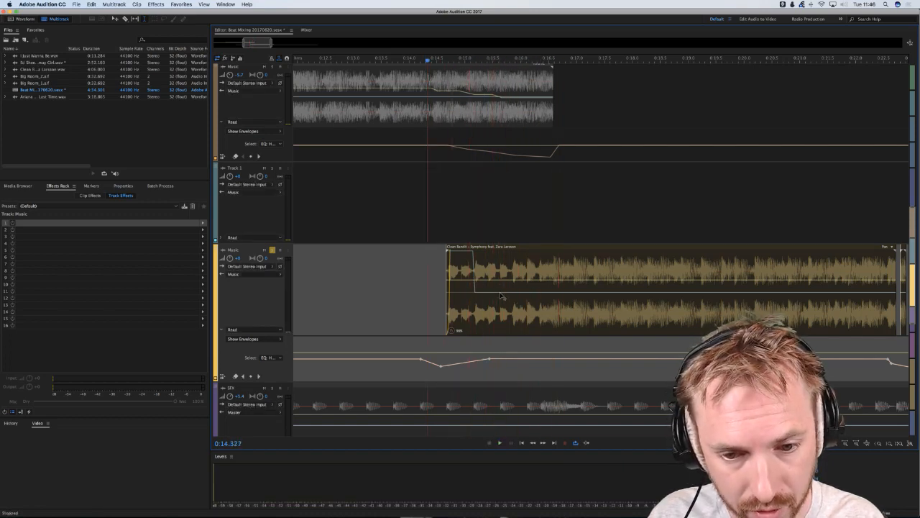
pyautogui.press('space')
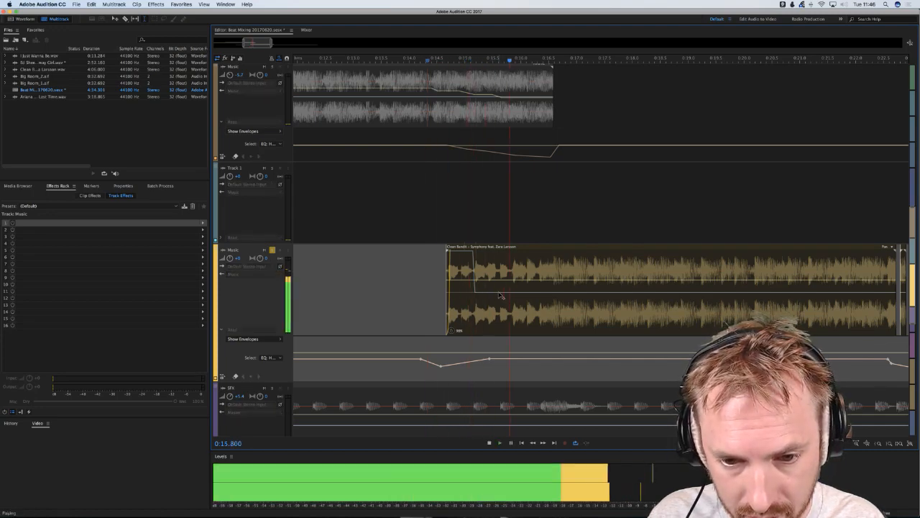
pyautogui.press('space')
pyautogui.click(507, 287)
pyautogui.press('space')
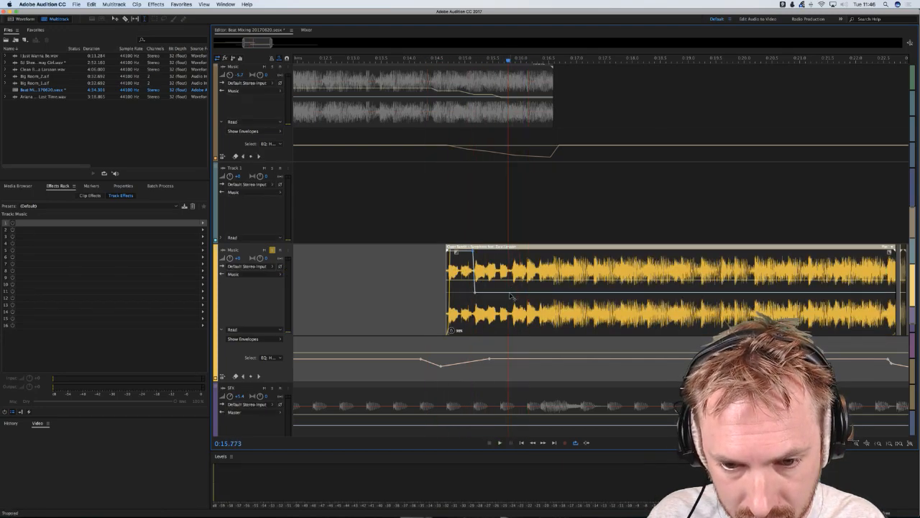
pyautogui.press('space')
pyautogui.moveTo(507, 292); pyautogui.dragTo(503, 332)
pyautogui.moveTo(477, 296); pyautogui.dragTo(473, 335)
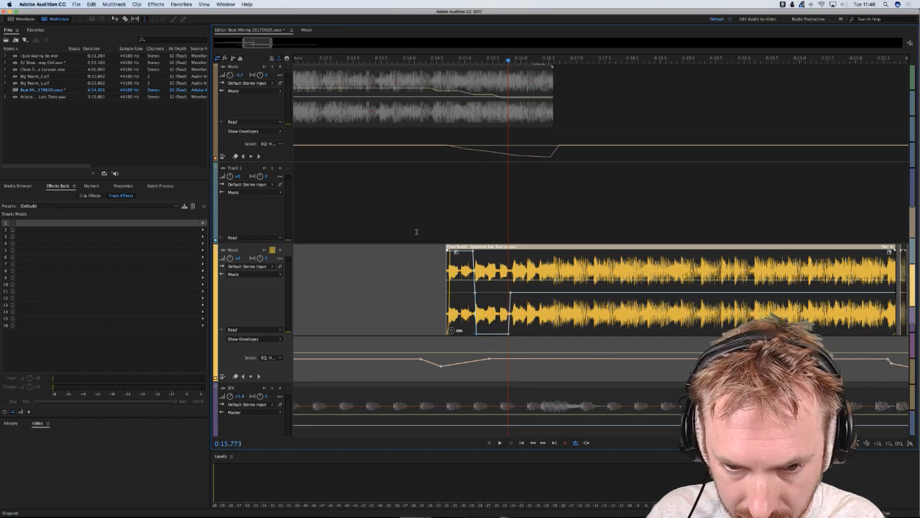
# - Play the soloed Clean Bandit opening from about 0:14.1 to hear the panning swing from one side to the other
pyautogui.click(413, 220)
pyautogui.press('space')
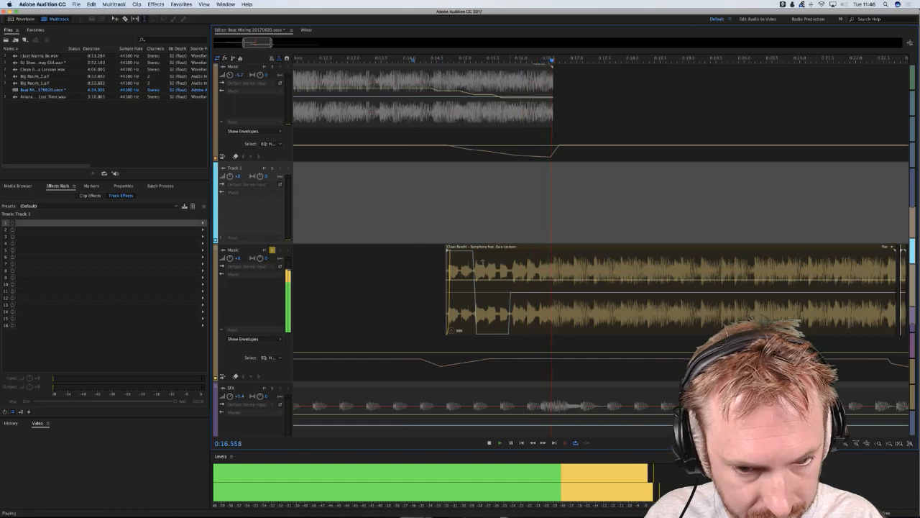
pyautogui.press('space')
pyautogui.press('space')
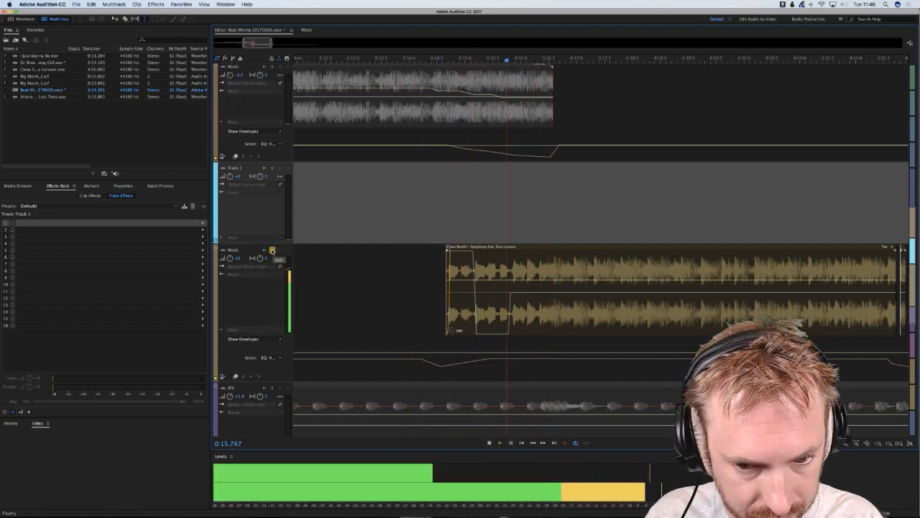
pyautogui.press('space')
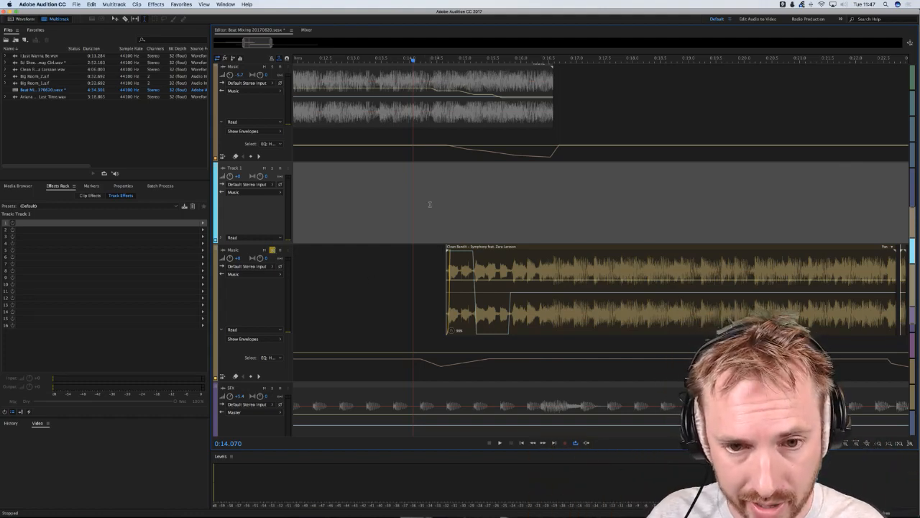
# - Replay the panned Clean Bandit opening from just before 0:14 and take its Music track off solo to hear it in the mix
pyautogui.click(408, 289)
pyautogui.press('space')
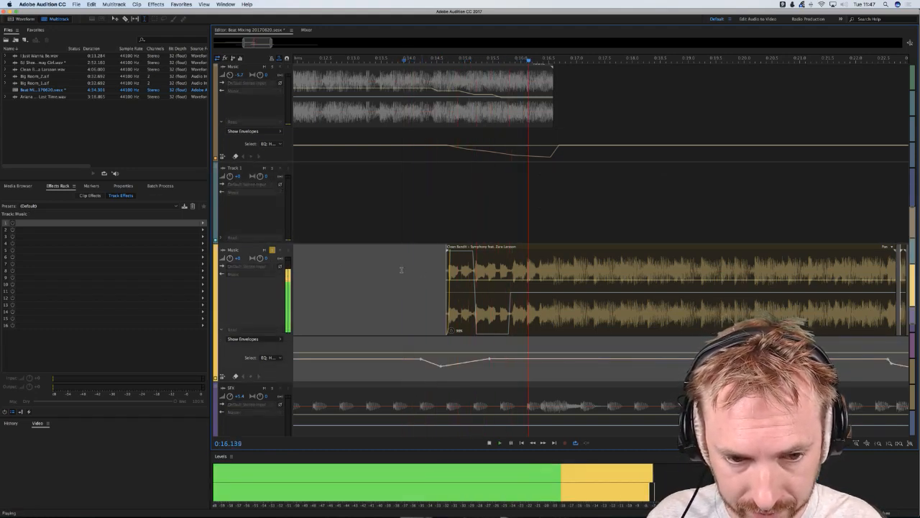
pyautogui.press('space')
pyautogui.press('space')
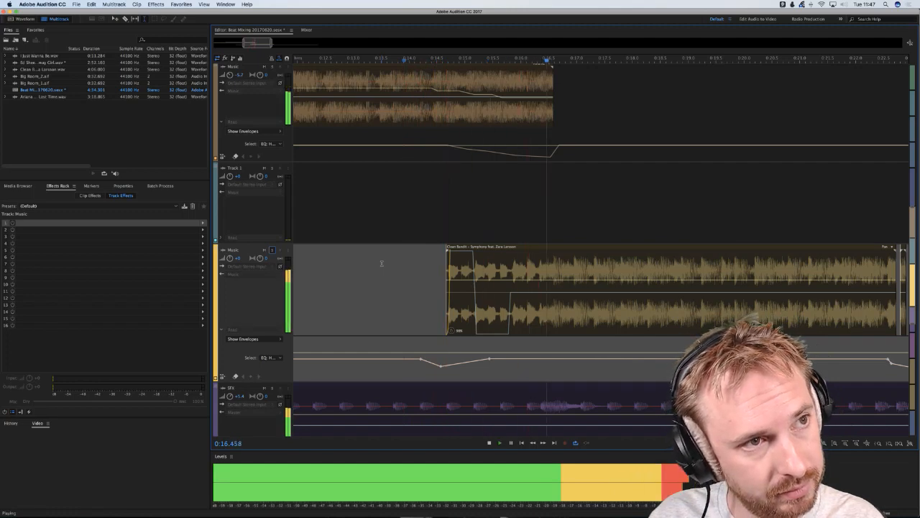
pyautogui.press('space')
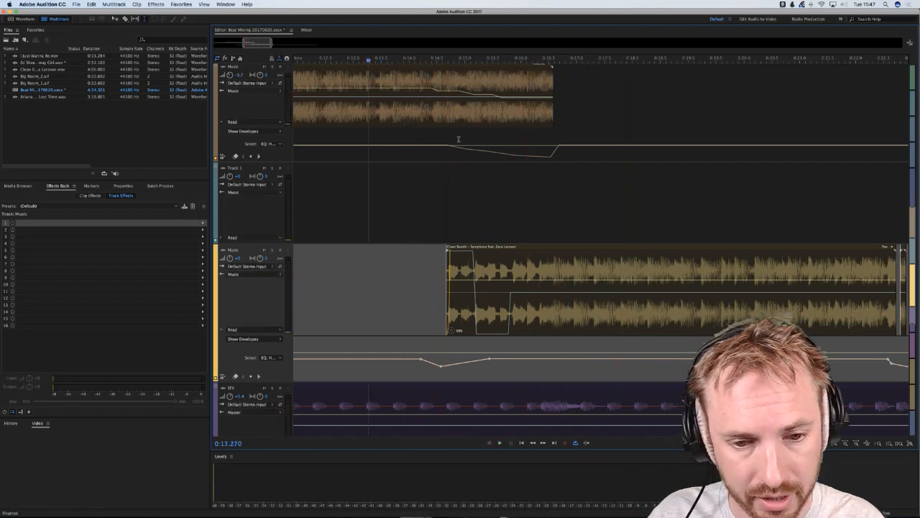
# - Play the full mix through the Ariana Grande to Clean Bandit transition, starting from about 0:14.3
pyautogui.scroll(-6, 449, 62)
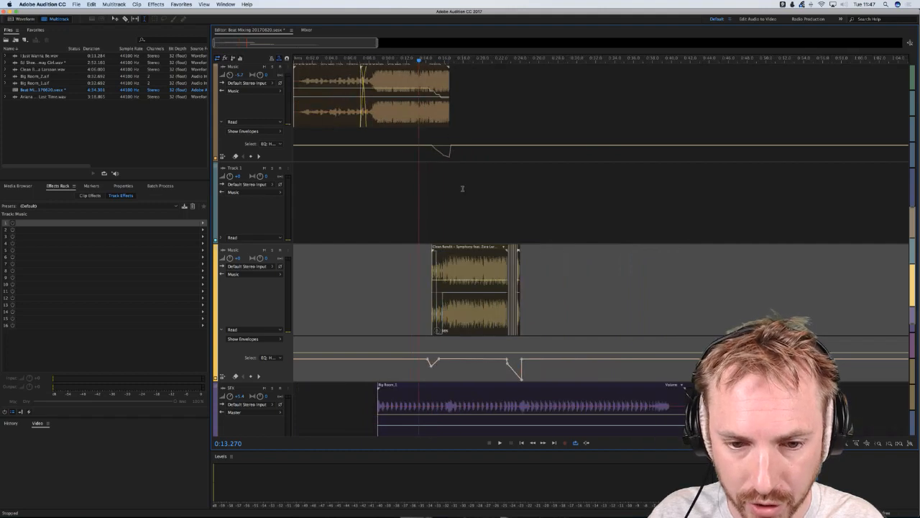
pyautogui.scroll(6, 462, 189)
pyautogui.scroll(-8, 462, 189)
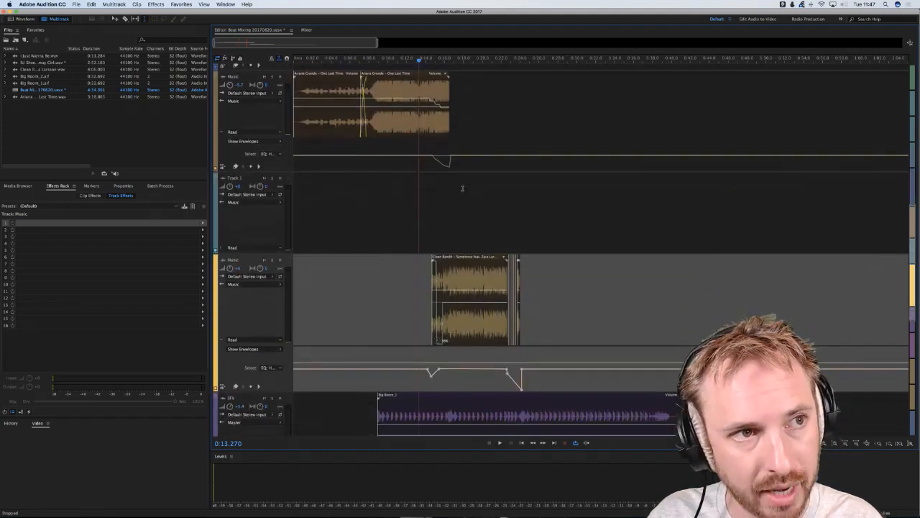
pyautogui.scroll(-1, 462, 189)
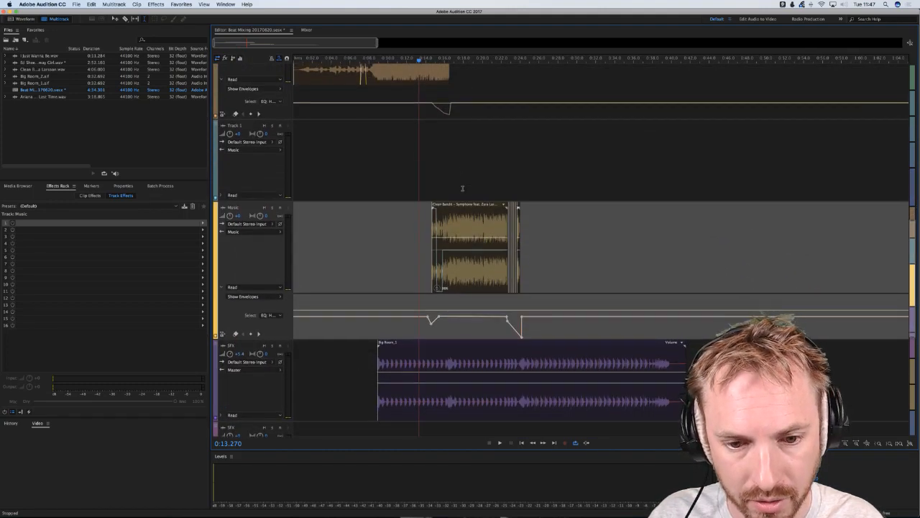
pyautogui.scroll(1, 462, 189)
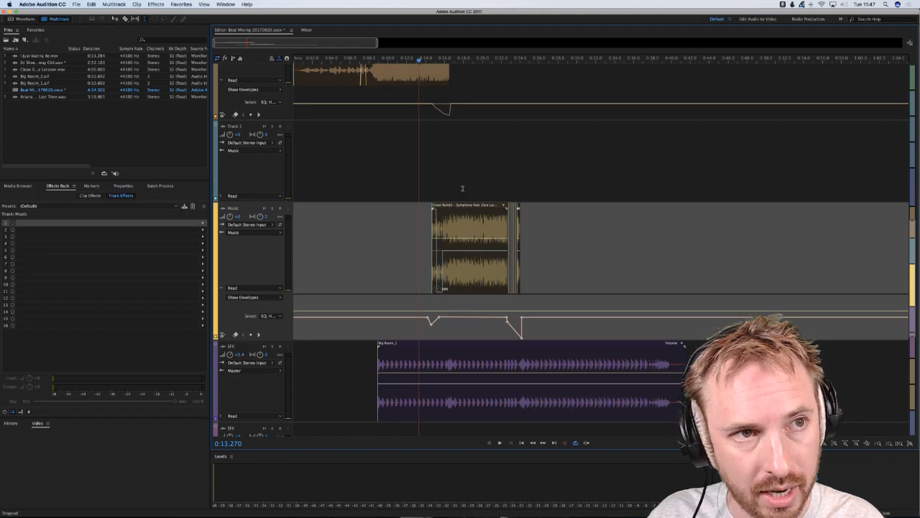
pyautogui.scroll(7, 462, 188)
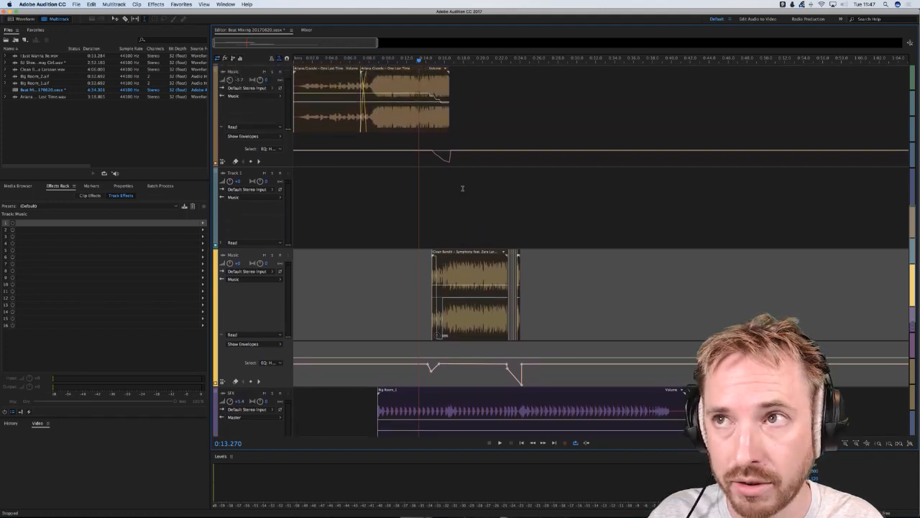
pyautogui.click(429, 263)
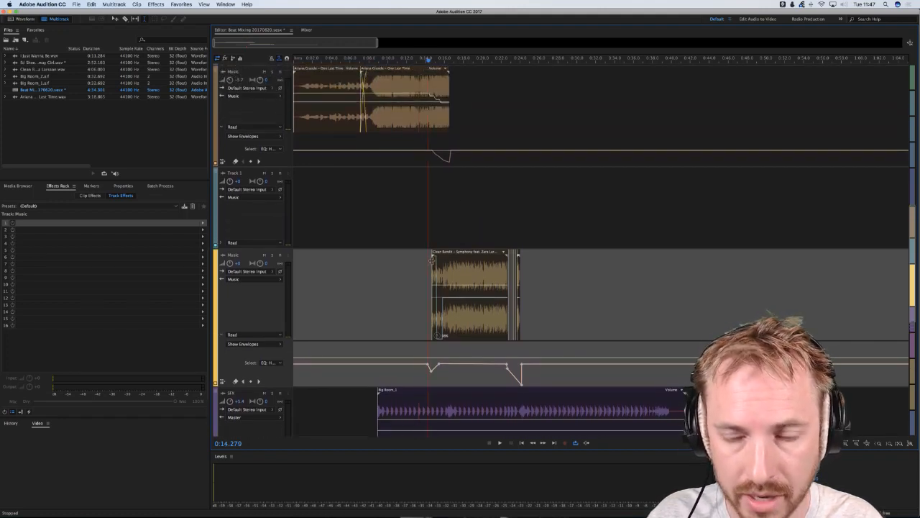
pyautogui.press('space')
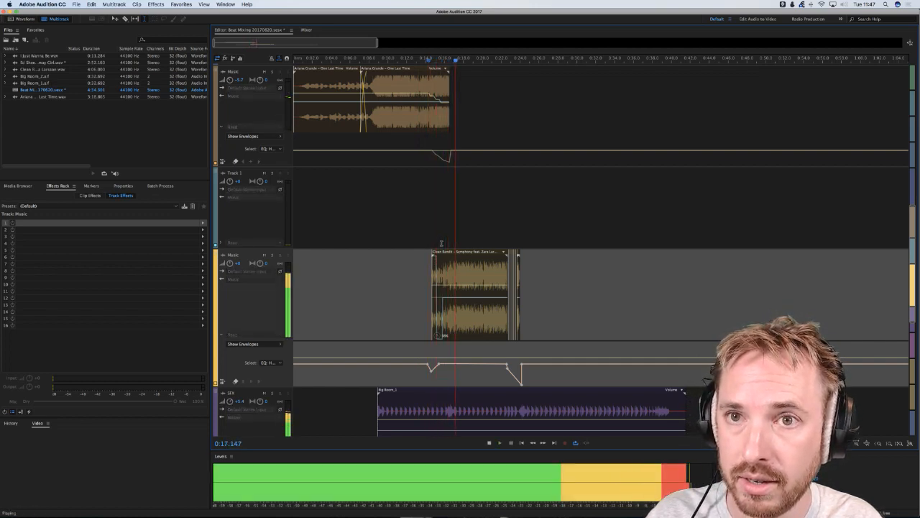
pyautogui.press('space')
pyautogui.click(429, 257)
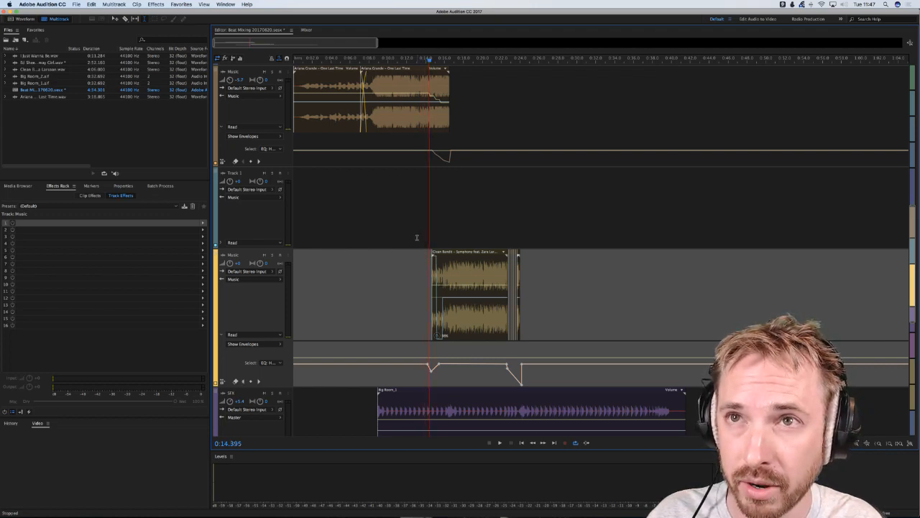
pyautogui.press('space')
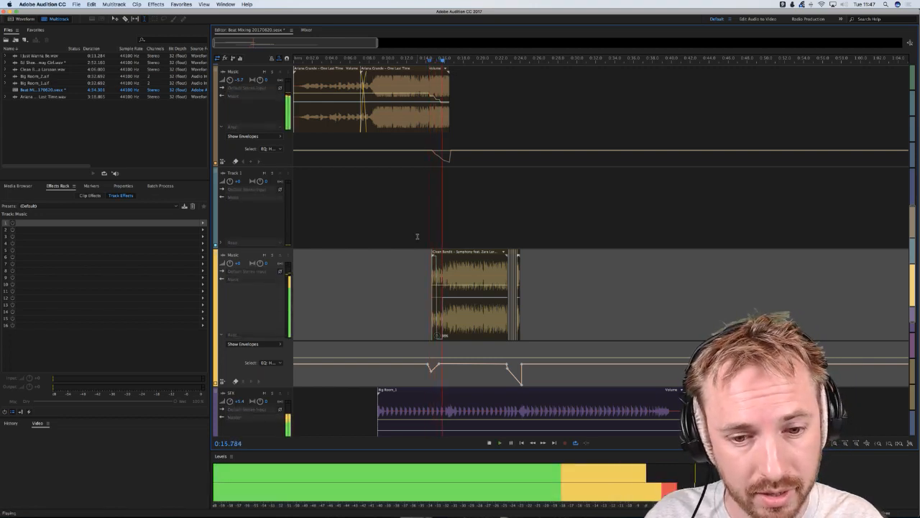
pyautogui.press('space')
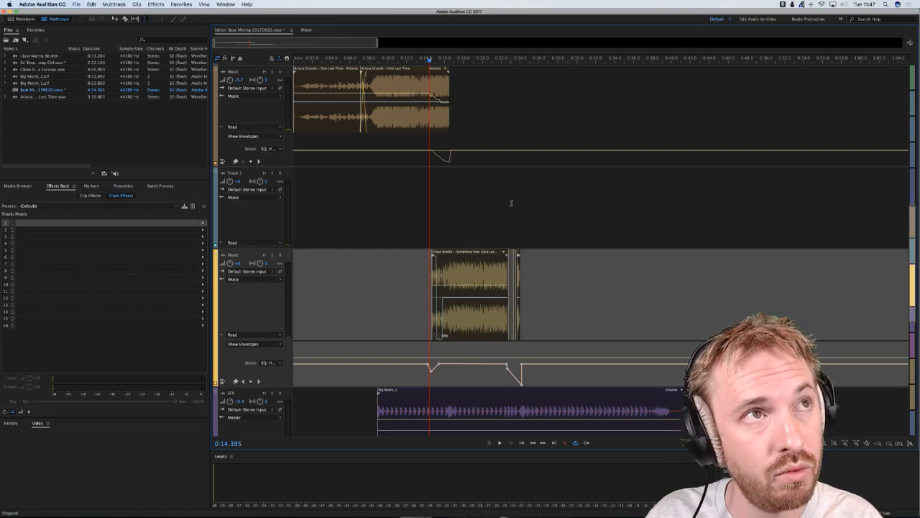
# - Add the Ed Sheeran Galway Girl file to the empty Track 1, starting at about 0:16.2
pyautogui.hscroll(2, 511, 203)
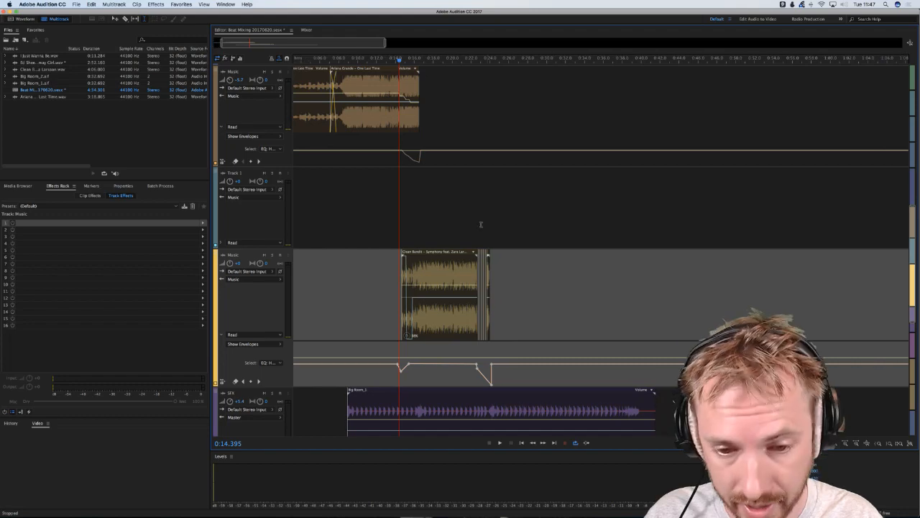
pyautogui.click(469, 221)
pyautogui.moveTo(40, 62); pyautogui.dragTo(417, 218)
# - Play the Galway Girl clip from about 0:29.7 and solo Track 1
pyautogui.click(544, 57)
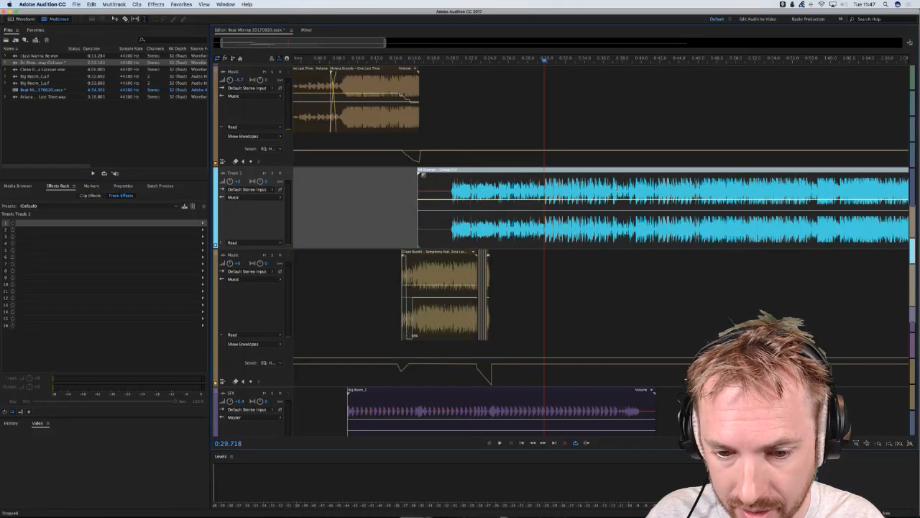
pyautogui.hscroll(5, 547, 56)
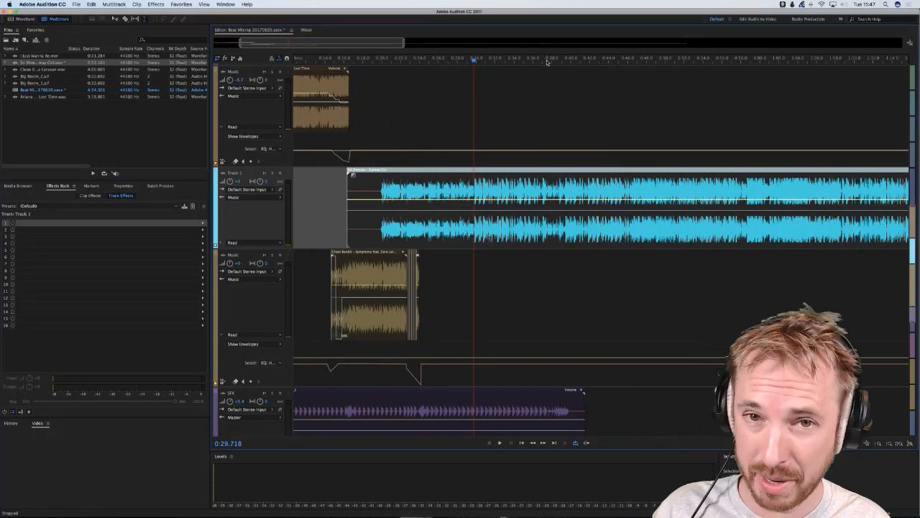
pyautogui.scroll(-3, 546, 62)
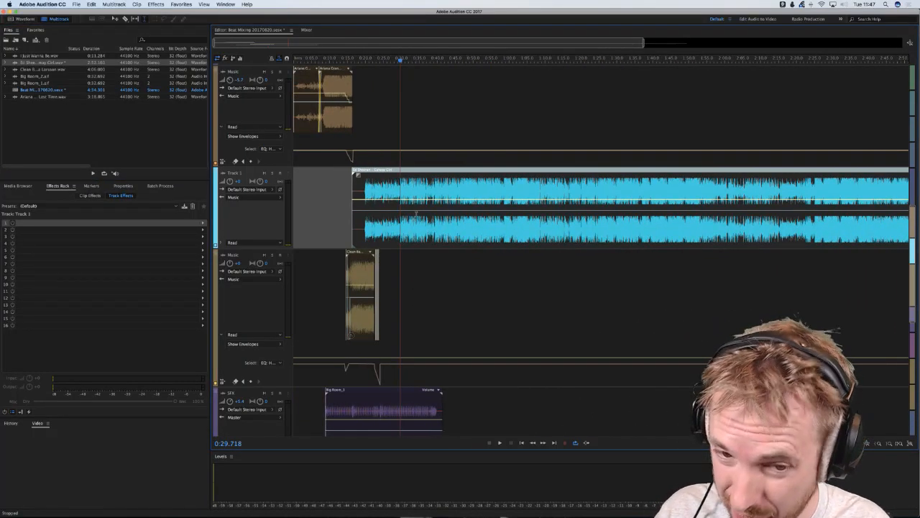
pyautogui.press('space')
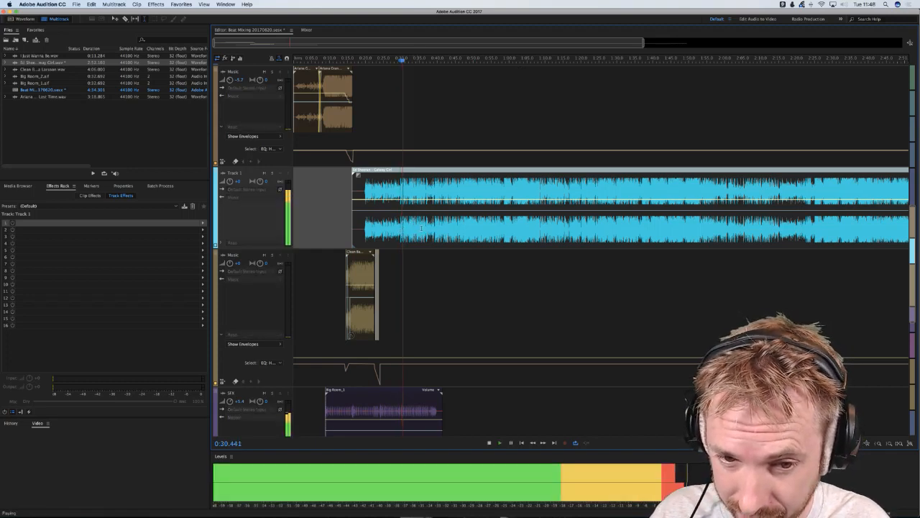
pyautogui.click(272, 173)
pyautogui.click(434, 230)
pyautogui.press('space')
# - Audition the soloed Galway Girl clip at several points between about 0:52 and 1:00 to locate the section to use
pyautogui.press('space')
pyautogui.click(509, 224)
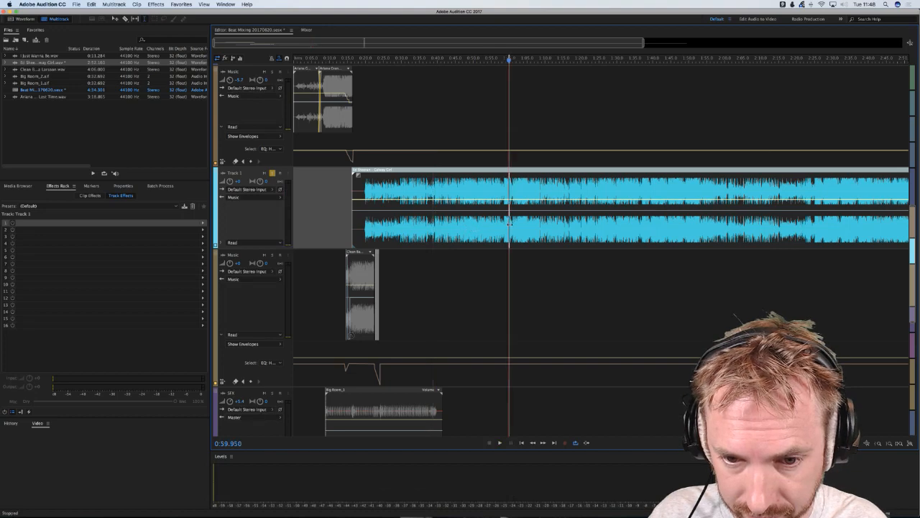
pyautogui.press('space')
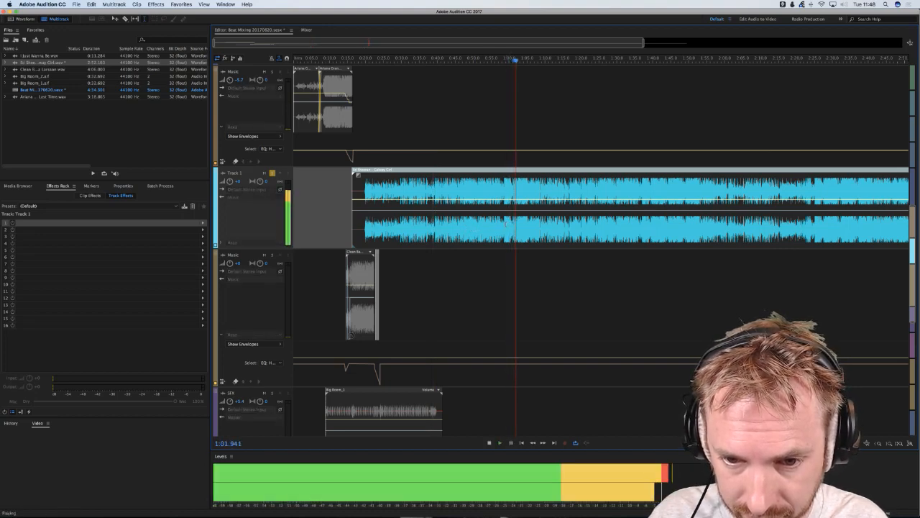
pyautogui.click(505, 225)
pyautogui.click(481, 190)
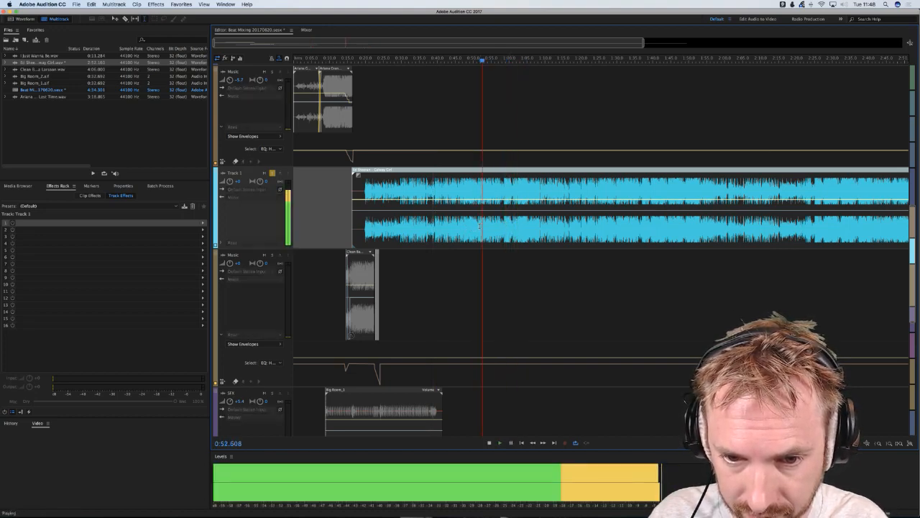
pyautogui.click(474, 225)
pyautogui.click(504, 61)
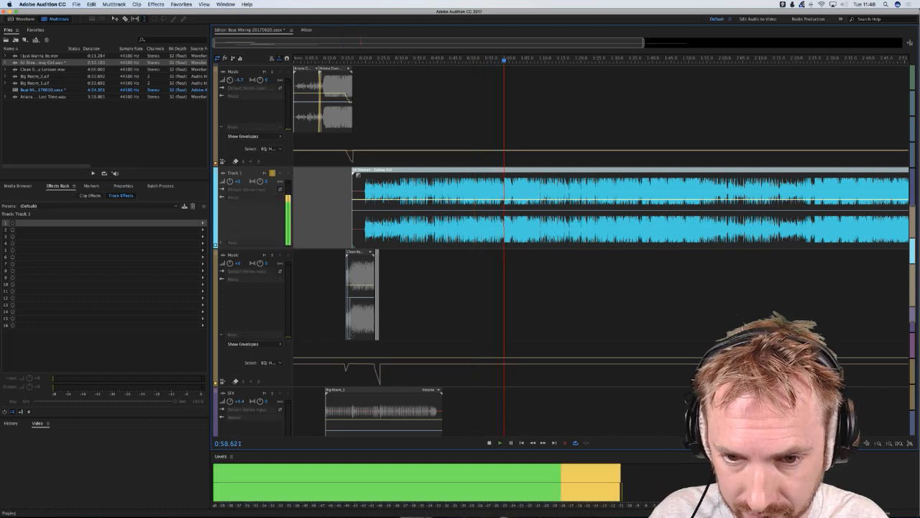
pyautogui.press('space')
# - Play a close-up stretch of the Galway Girl clip around 0:57.7 to pinpoint where the wanted section begins
pyautogui.press('space')
pyautogui.scroll(5, 509, 64)
pyautogui.press('space')
pyautogui.press('space')
pyautogui.press('space')
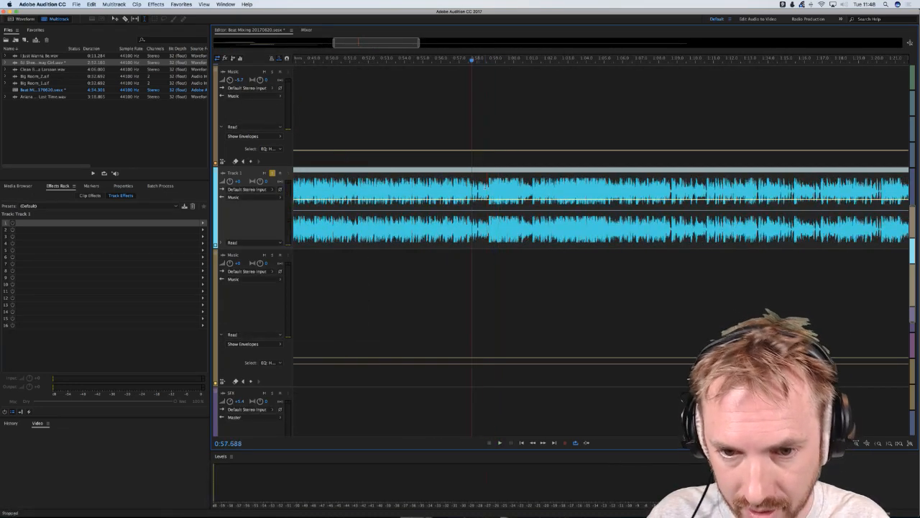
pyautogui.click(489, 186)
pyautogui.press('super+k')
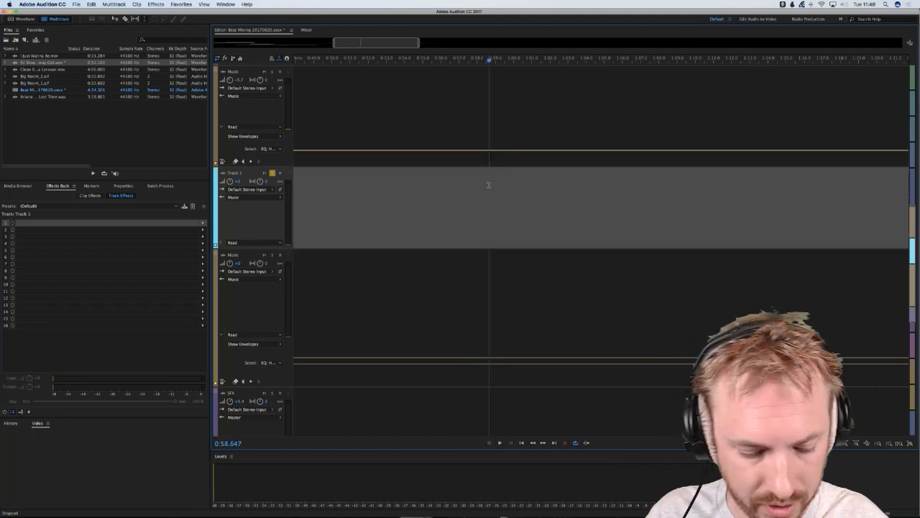
pyautogui.press('super+z')
# - Delete everything in the Galway Girl clip before about 0:58.6
pyautogui.moveTo(489, 187); pyautogui.dragTo(447, 197)
pyautogui.press('Delete')
pyautogui.click(467, 271)
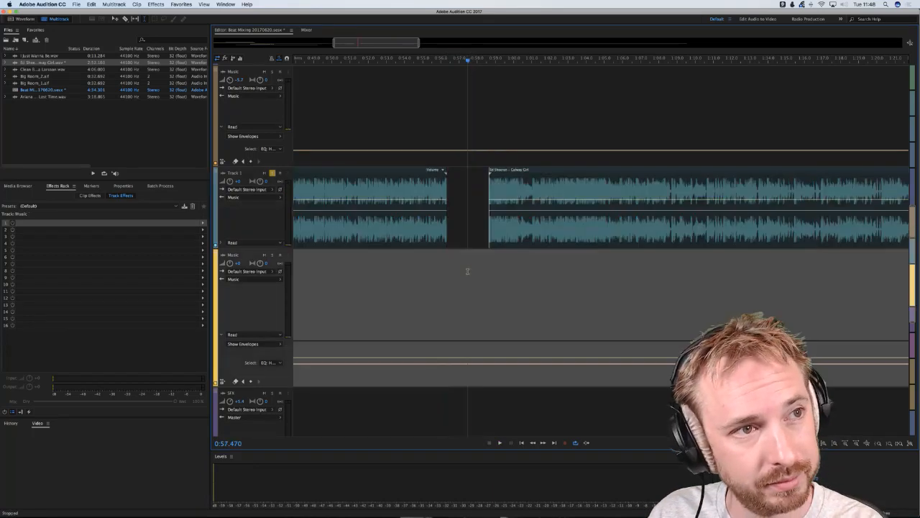
pyautogui.click(436, 242)
pyautogui.press('Delete')
# - Play the trimmed Galway Girl clip from about 0:58.5 and cut out the stretch from about 1:08.1 to 1:10.75
pyautogui.click(494, 226)
pyautogui.press('space')
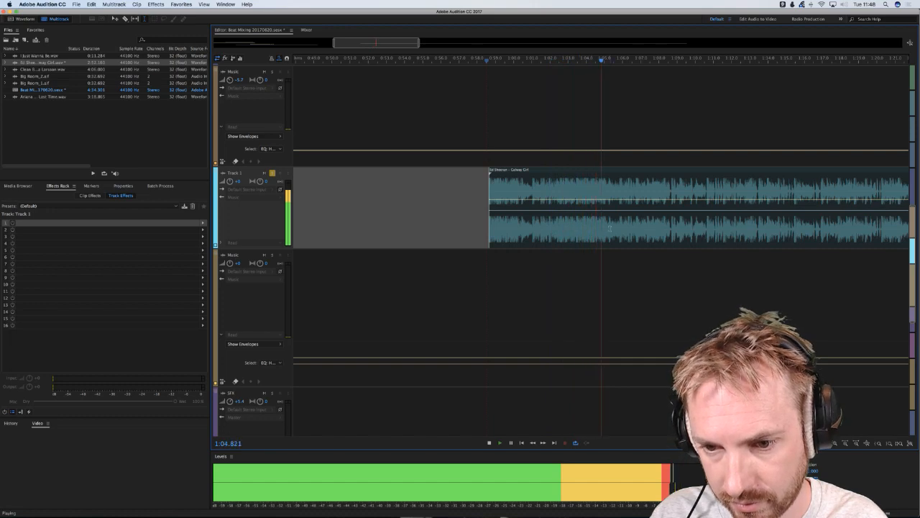
pyautogui.click(660, 228)
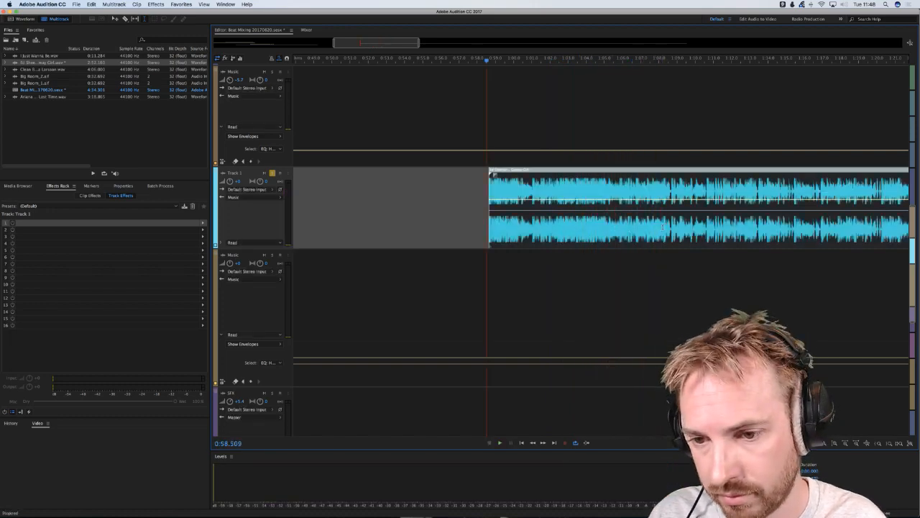
pyautogui.press('space')
pyautogui.moveTo(661, 229); pyautogui.dragTo(709, 228)
pyautogui.press('Delete')
# - Move the trimmed Galway Girl section earlier to start at about 0:52.8 and audition the leftover clip's ending around 3:02
pyautogui.moveTo(573, 228); pyautogui.dragTo(463, 229)
pyautogui.scroll(-5, 533, 62)
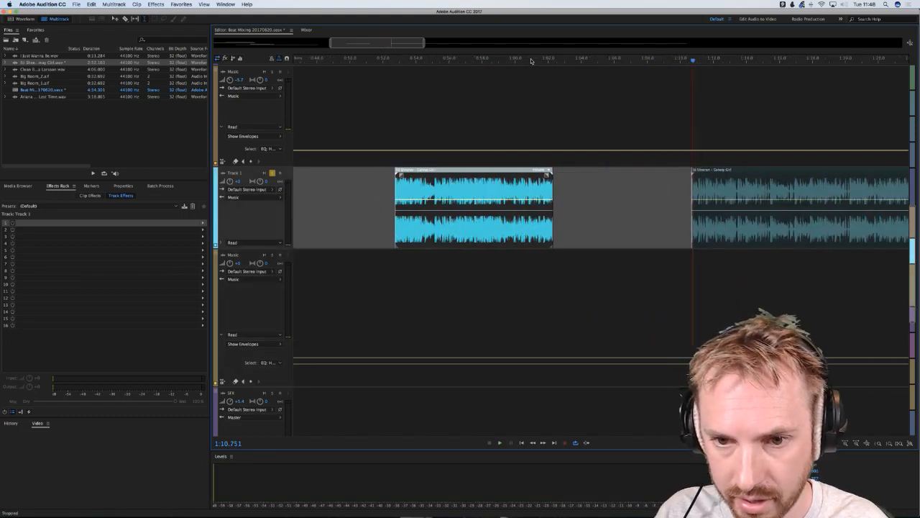
pyautogui.click(703, 158)
pyautogui.press('space')
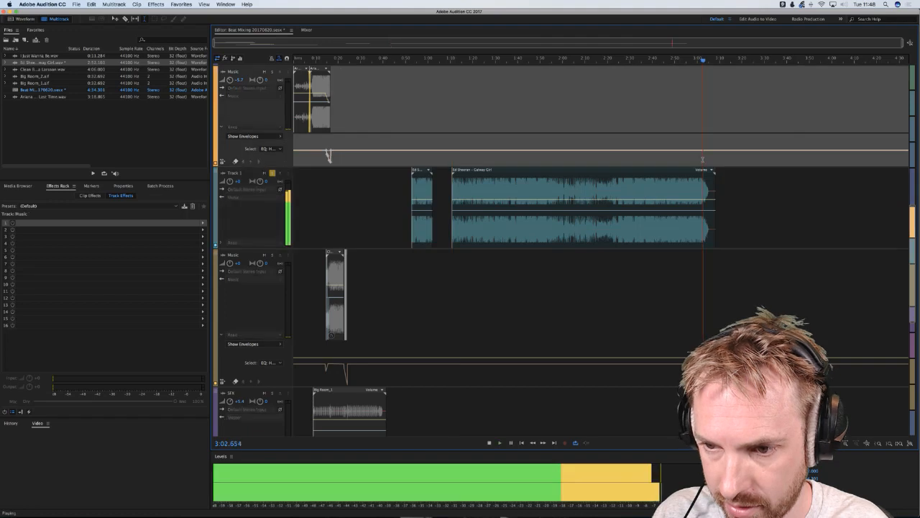
pyautogui.press('space')
pyautogui.click(701, 191)
pyautogui.press('space')
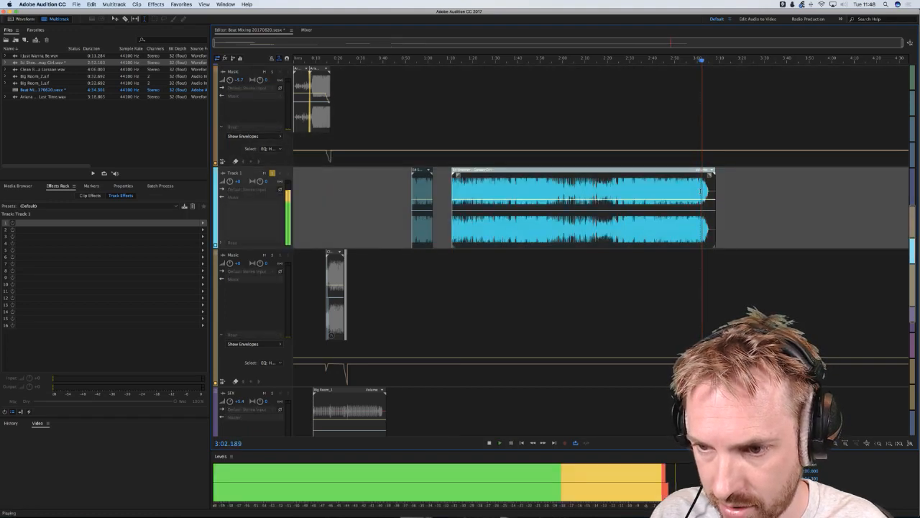
pyautogui.press('space')
# - Try cutting the stretch from about 2:33 to 3:00 out of the leftover Galway Girl clip, and undo the cut
pyautogui.moveTo(698, 191); pyautogui.dragTo(636, 194)
pyautogui.press('Delete')
pyautogui.click(640, 267)
pyautogui.rightClick(603, 235)
pyautogui.click(532, 229)
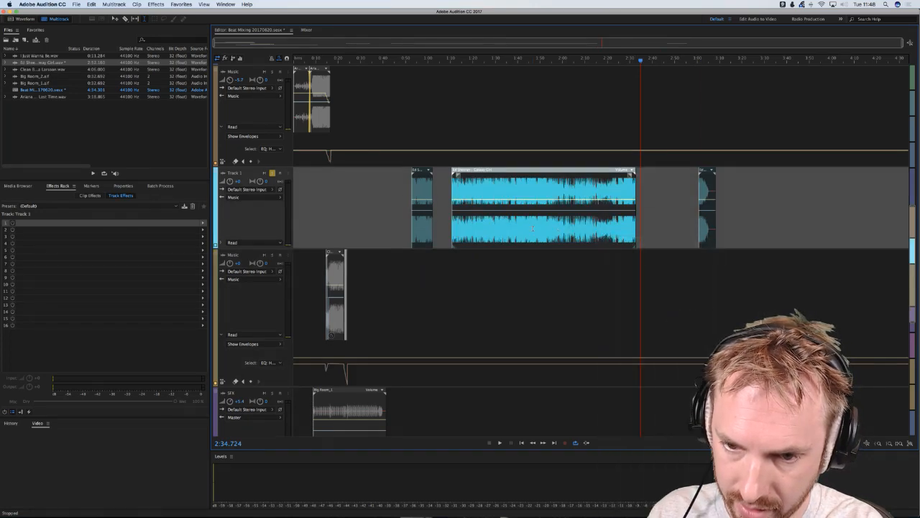
pyautogui.press('super+z')
# - Delete the leftover Galway Girl clip and move the trimmed section to about 0:24.7, just after the Clean Bandit stutter cuts
pyautogui.click(626, 233)
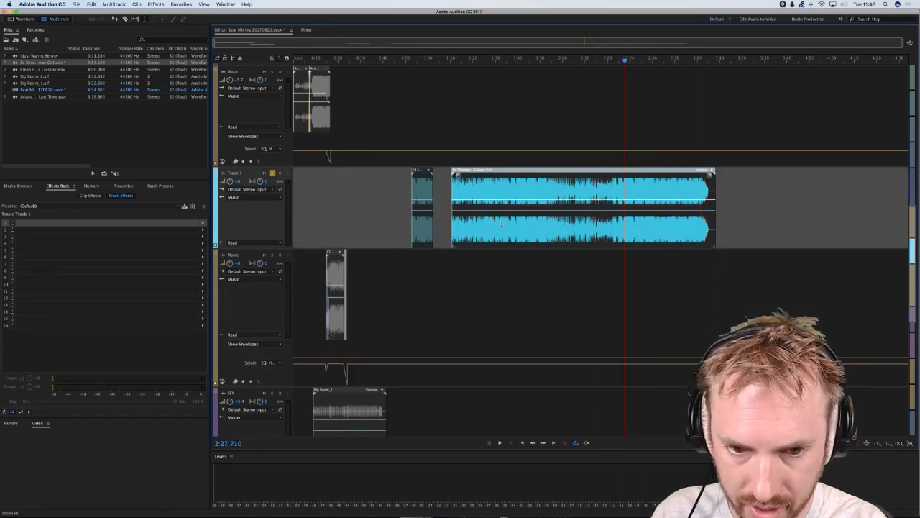
pyautogui.press('Delete')
pyautogui.click(395, 213)
pyautogui.moveTo(423, 218); pyautogui.dragTo(361, 220)
pyautogui.click(338, 218)
pyautogui.scroll(10, 345, 66)
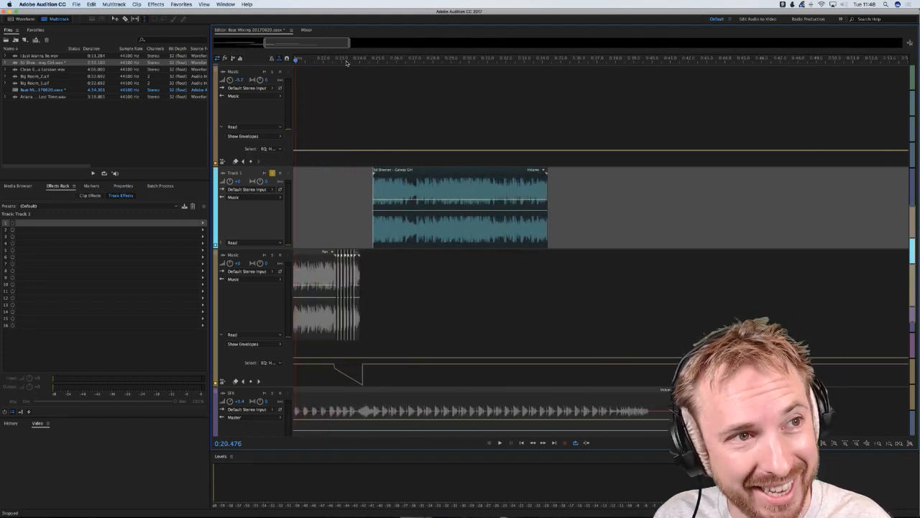
pyautogui.hscroll(-2, 346, 64)
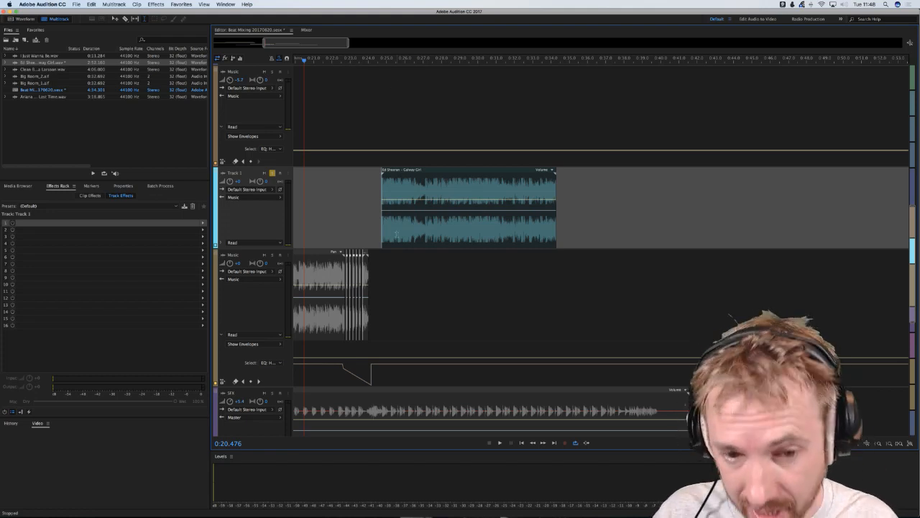
# - Align the start of the Galway Girl clip with the beat at about 0:24.28, right after the last Clean Bandit cut
pyautogui.moveTo(396, 233)
pyautogui.mouseDown()
pyautogui.moveTo(379, 234)
pyautogui.moveTo(413, 237)
pyautogui.moveTo(398, 237)
pyautogui.mouseUp()
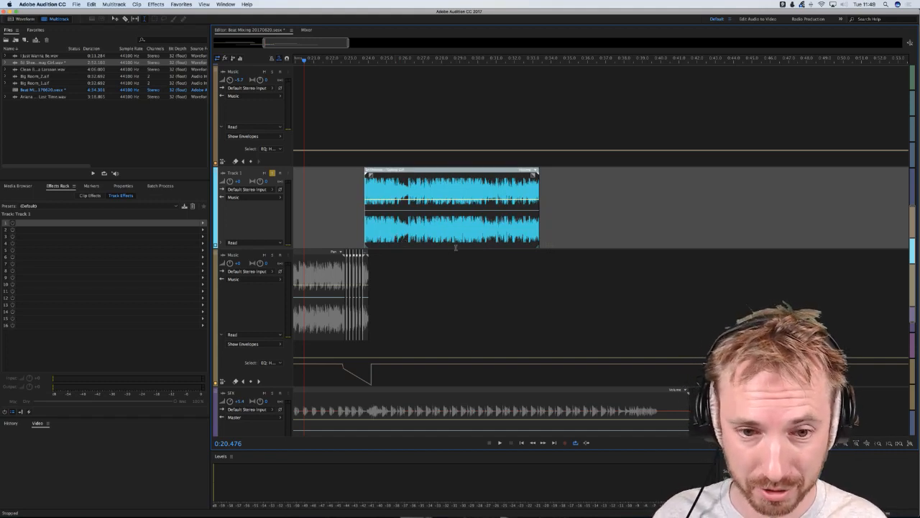
pyautogui.moveTo(399, 228)
pyautogui.mouseDown()
pyautogui.moveTo(414, 230)
pyautogui.moveTo(404, 230)
pyautogui.mouseUp()
pyautogui.hscroll(1, 417, 196)
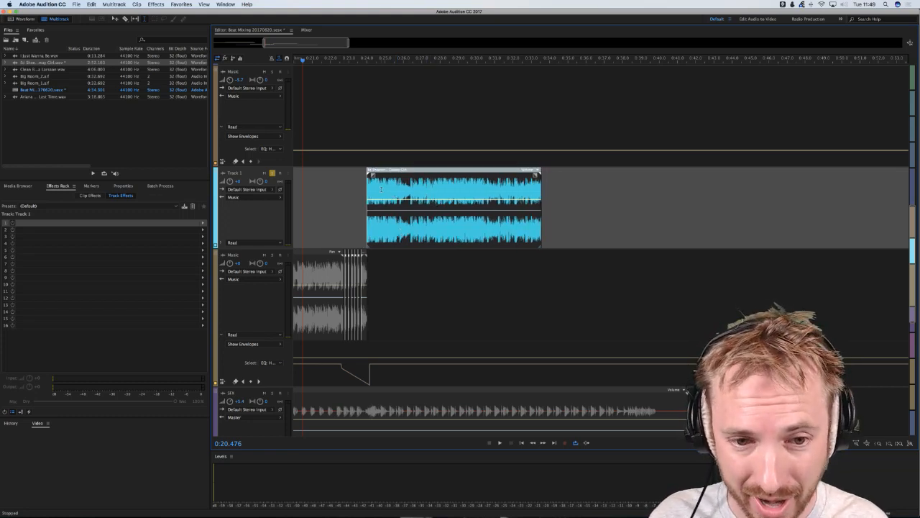
pyautogui.hscroll(-3, 383, 187)
pyautogui.click(389, 186)
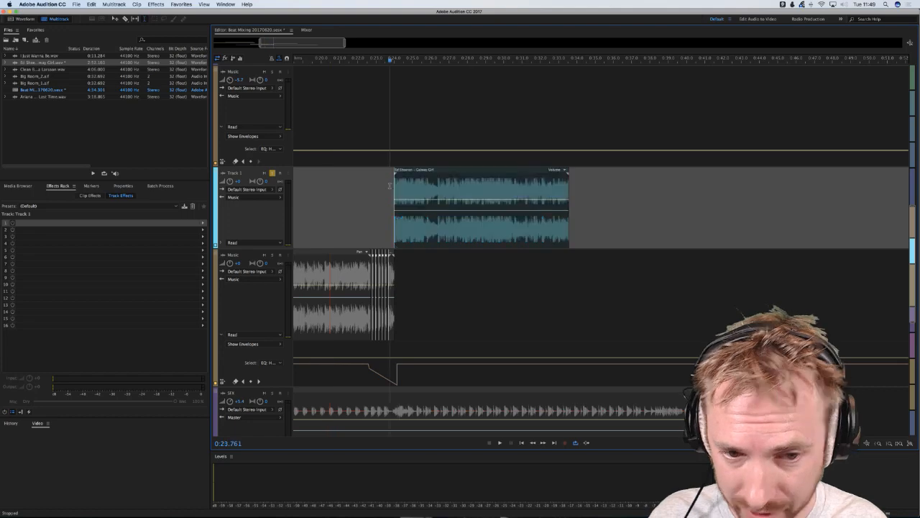
pyautogui.scroll(3, 400, 61)
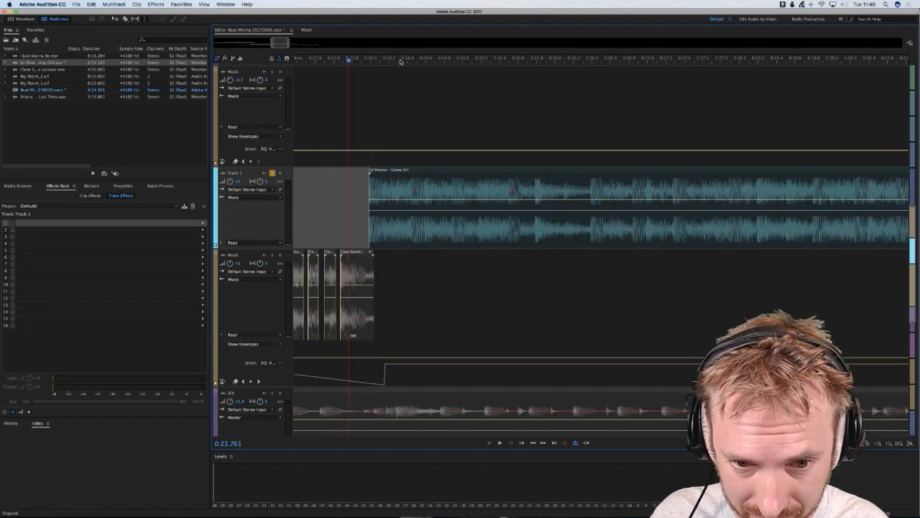
pyautogui.moveTo(384, 246); pyautogui.dragTo(414, 228)
pyautogui.click(396, 266)
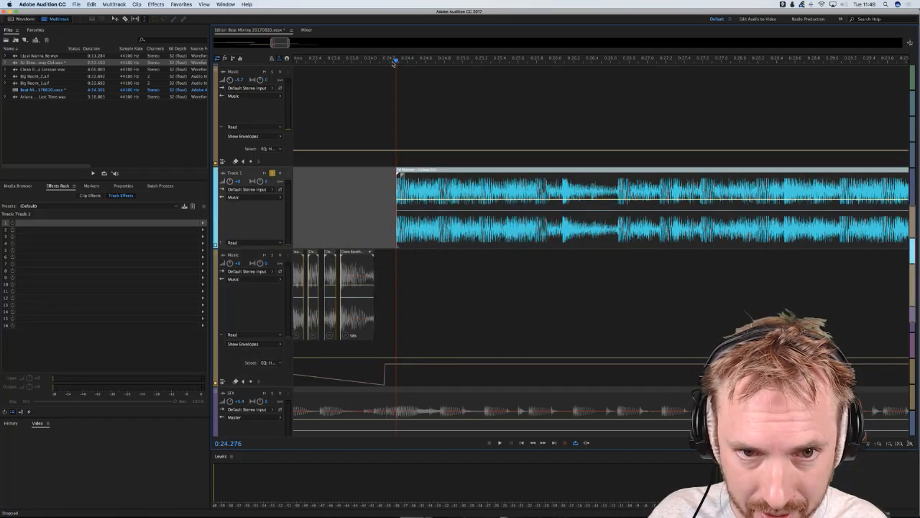
pyautogui.scroll(10, 393, 63)
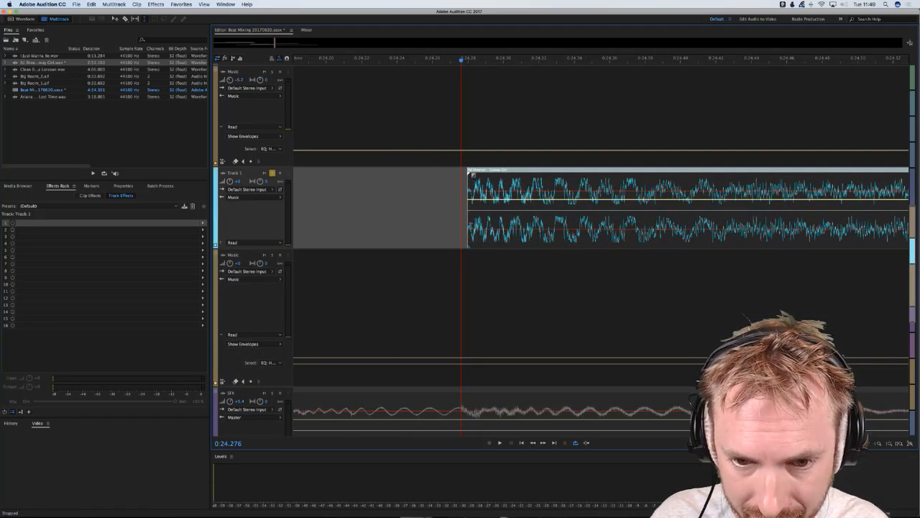
pyautogui.moveTo(469, 227)
pyautogui.mouseDown()
pyautogui.moveTo(455, 229)
pyautogui.moveTo(469, 230)
pyautogui.moveTo(466, 237)
pyautogui.mouseUp()
# - Play the soloed Galway Girl clip from about 0:24.26 to find where its opening phrase should end
pyautogui.click(427, 233)
pyautogui.press('space')
pyautogui.press('space')
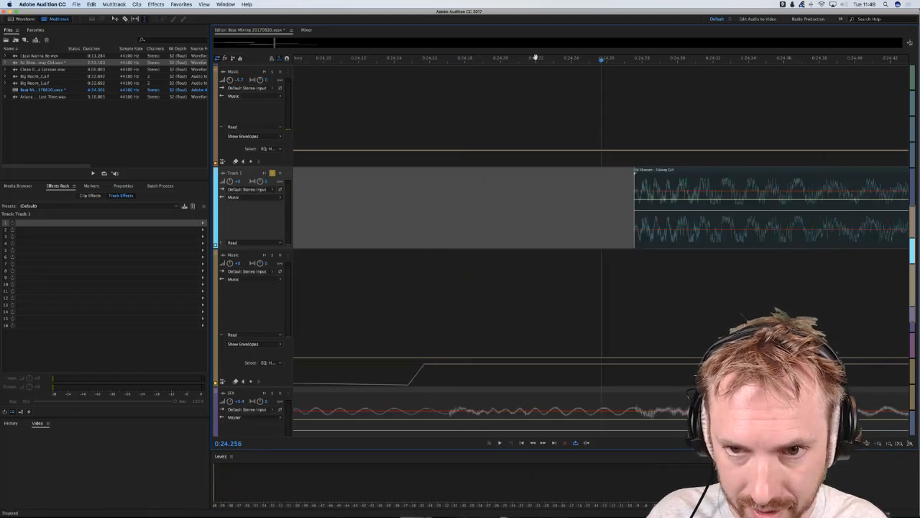
pyautogui.scroll(-5, 536, 58)
pyautogui.scroll(-5, 535, 57)
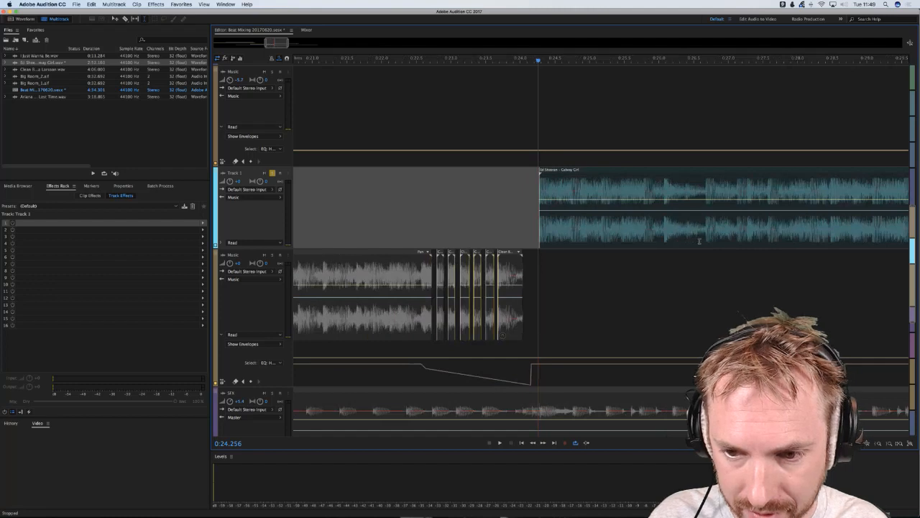
pyautogui.press('space')
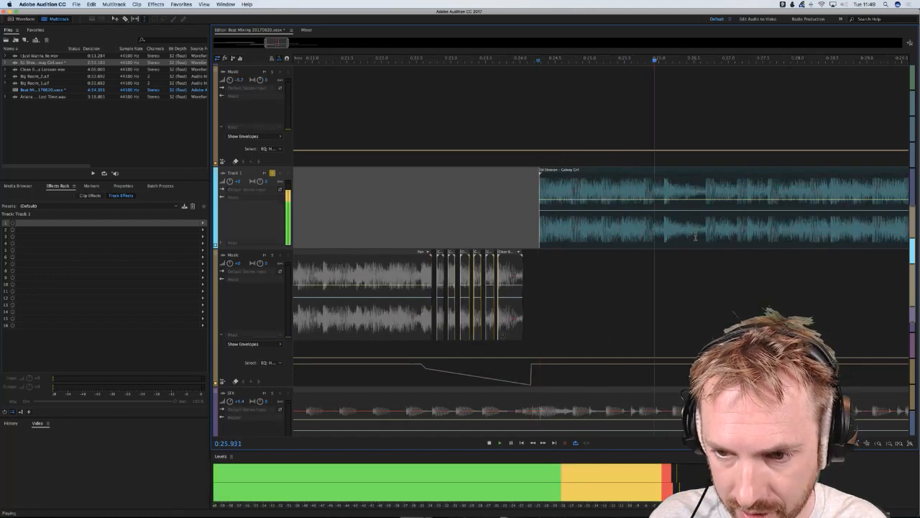
pyautogui.press('space')
# - Delete everything in the Galway Girl clip after about 0:26.7
pyautogui.click(704, 236)
pyautogui.moveTo(709, 240); pyautogui.dragTo(718, 258)
pyautogui.press('Delete')
pyautogui.click(722, 263)
pyautogui.click(729, 239)
pyautogui.press('Delete')
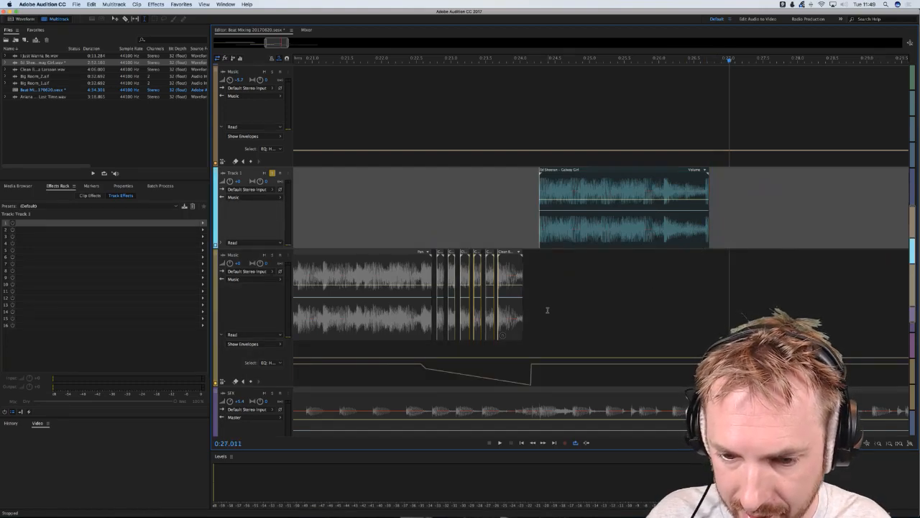
# - Solo the SFX beat track instead of Track 1, play it from 0:24.28 and place the playhead on the beat at 0:26.19
pyautogui.click(538, 315)
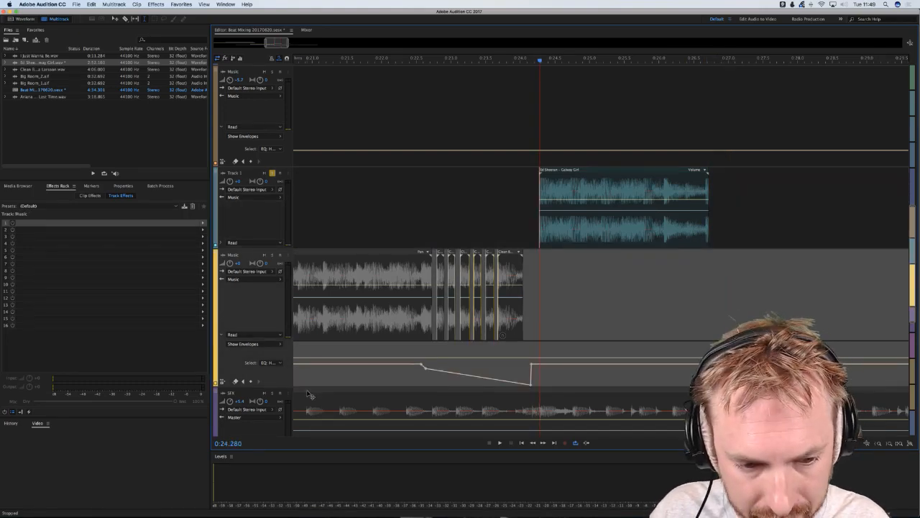
pyautogui.click(274, 393)
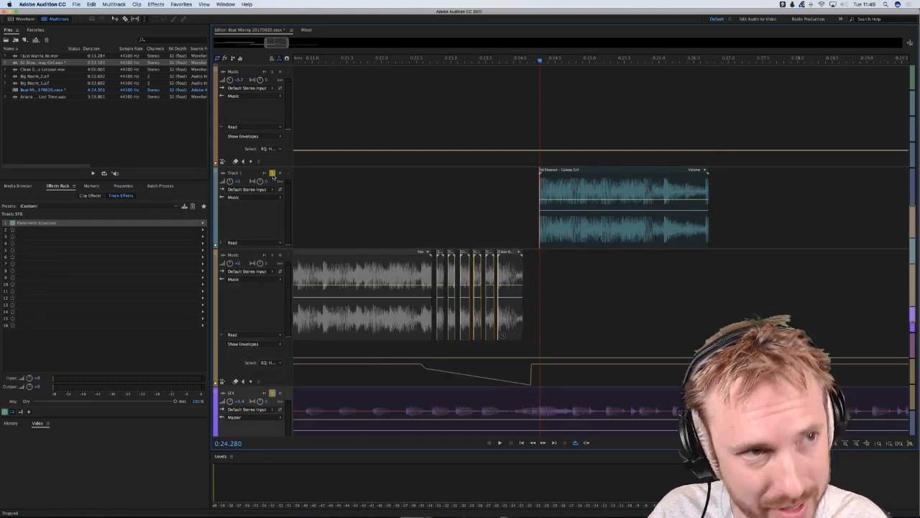
pyautogui.click(272, 174)
pyautogui.press('space')
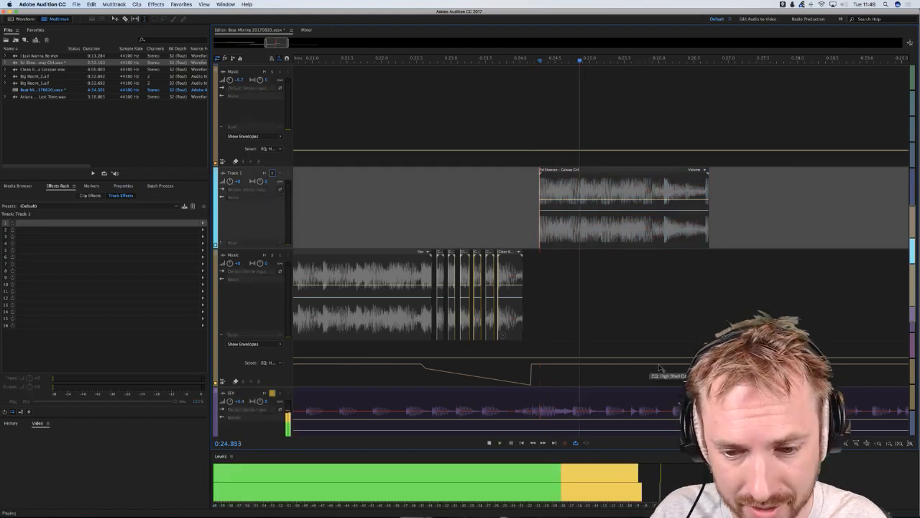
pyautogui.press('space')
pyautogui.click(669, 367)
pyautogui.click(671, 363)
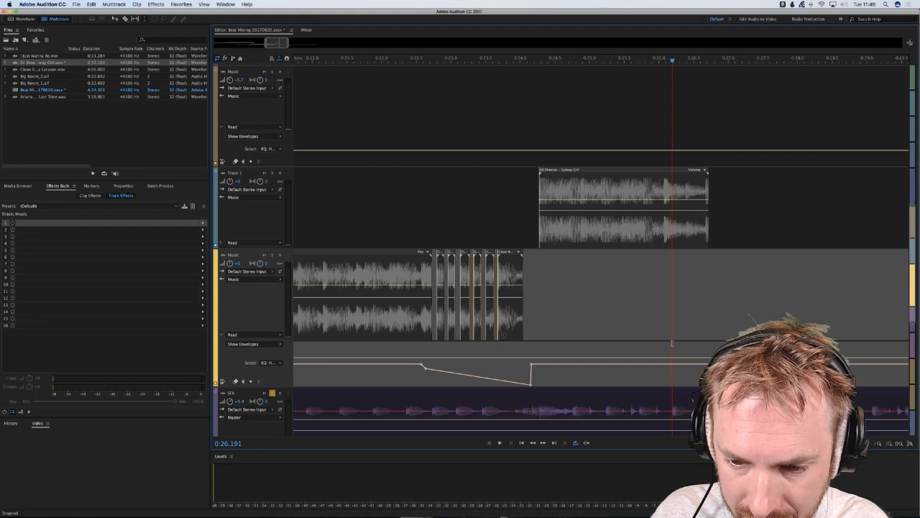
# - Unsolo the SFX track and time-stretch the Galway Girl clip to about 80% so its last beat lands at about 0:26.195
pyautogui.scroll(-3, 667, 342)
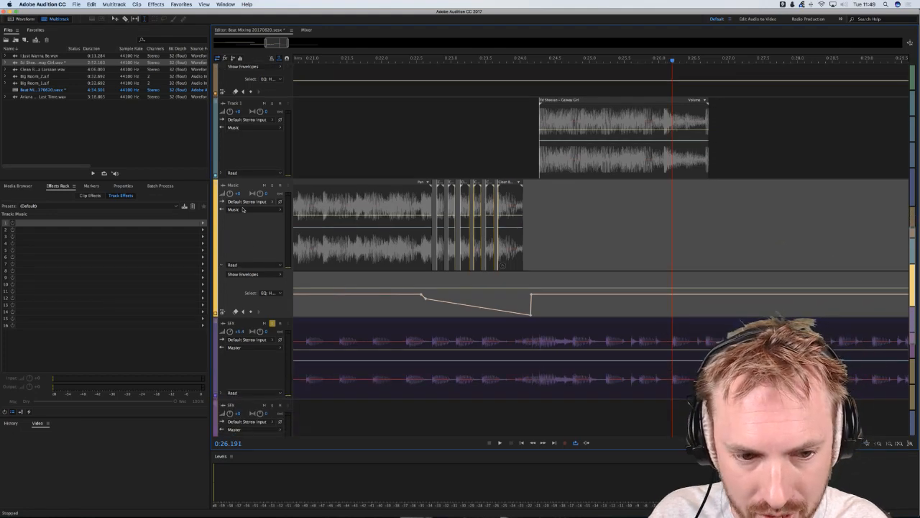
pyautogui.click(272, 324)
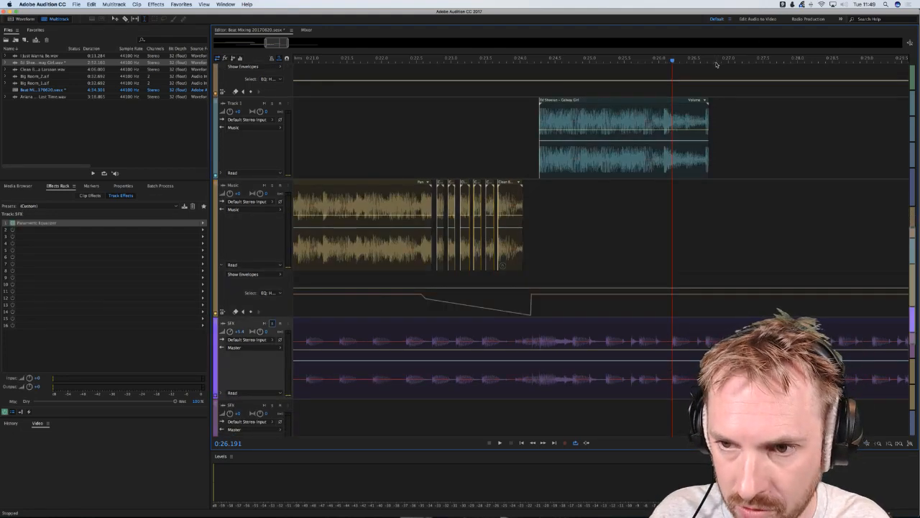
pyautogui.scroll(5, 708, 57)
pyautogui.scroll(2, 708, 57)
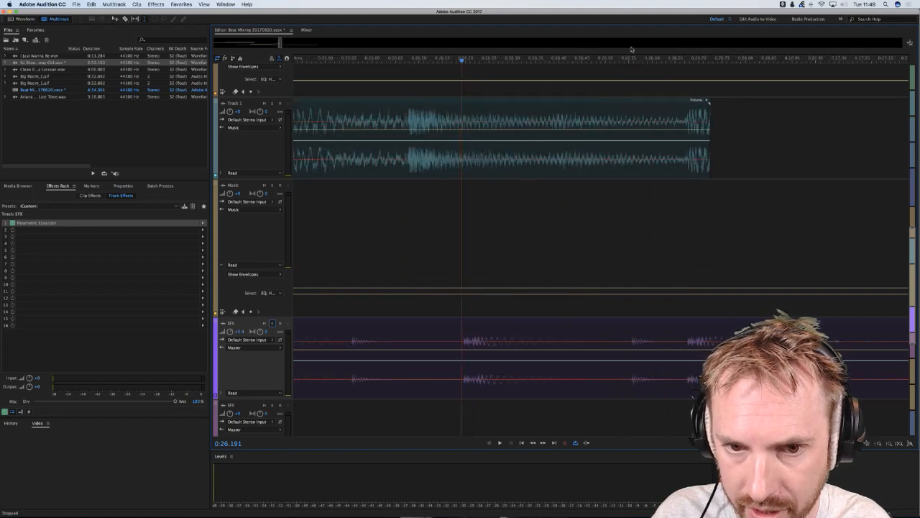
pyautogui.click(462, 61)
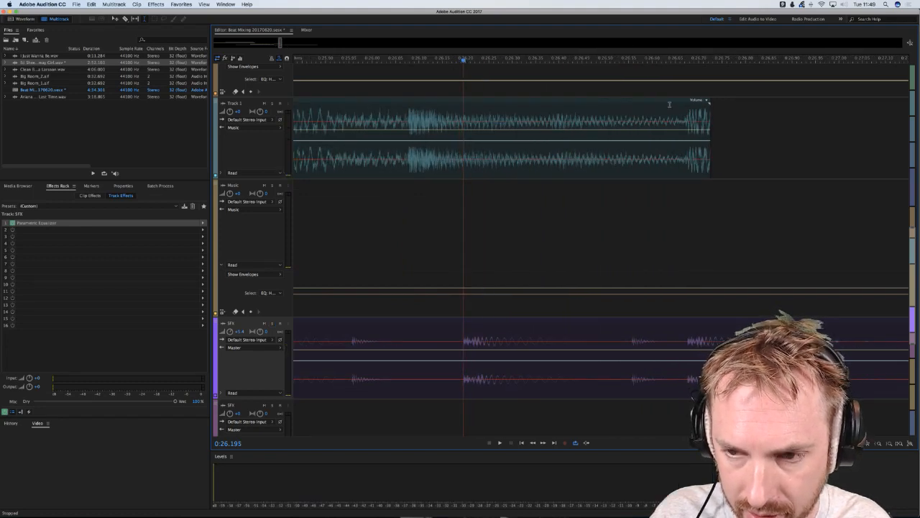
pyautogui.moveTo(711, 108); pyautogui.dragTo(484, 108)
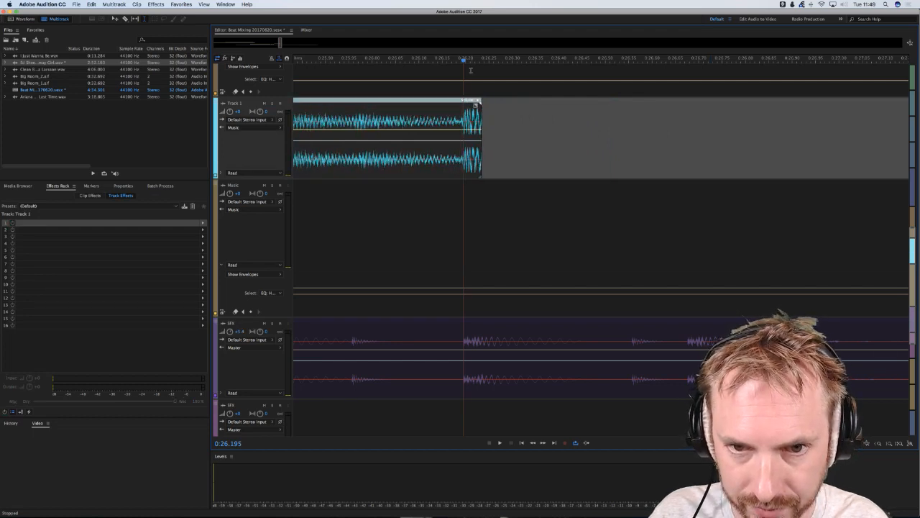
# - Play the stretched Galway Girl clip against the beat from about 0:24.0 and trim the extra beat off its end
pyautogui.scroll(-5, 471, 62)
pyautogui.click(386, 64)
pyautogui.press('space')
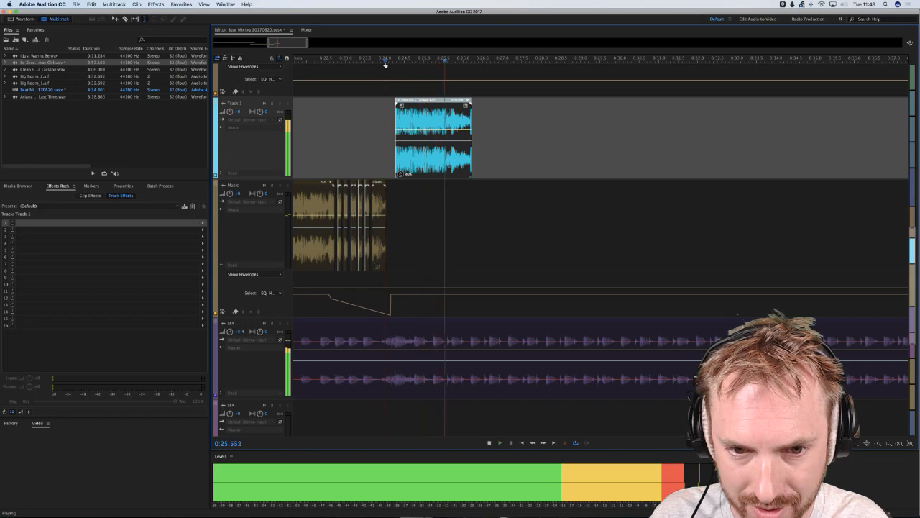
pyautogui.press('space')
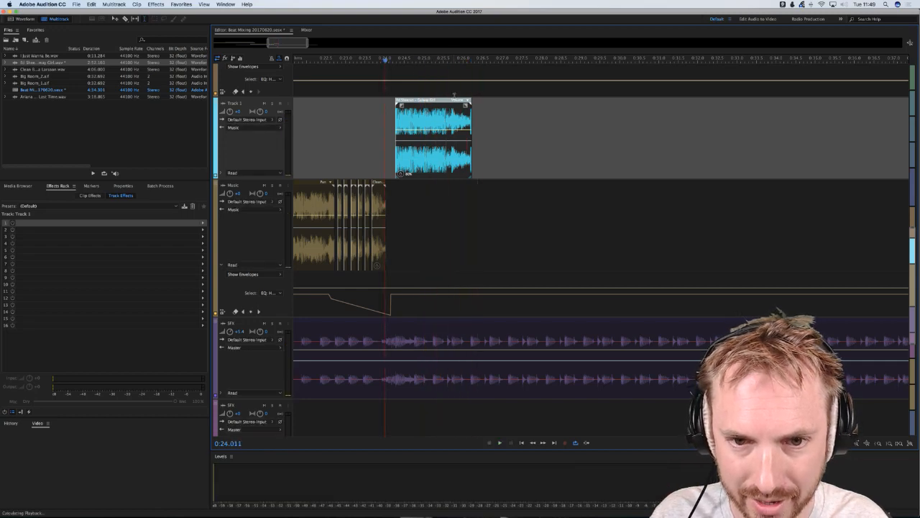
pyautogui.press('space')
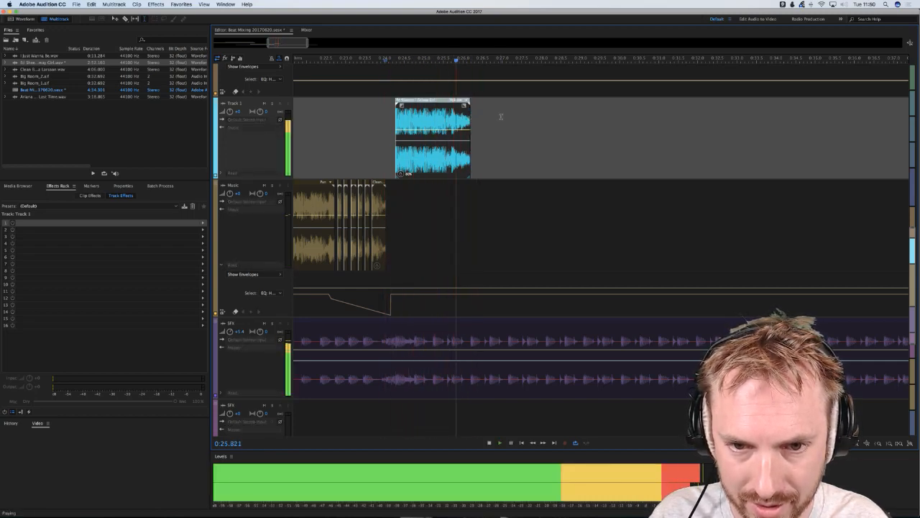
pyautogui.press('space')
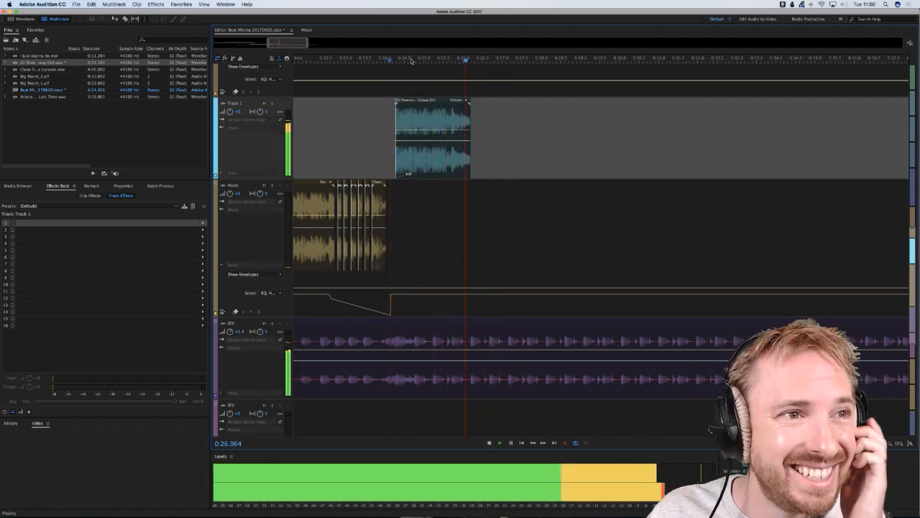
pyautogui.press('space')
# - Play the transition from the Clean Bandit stutter cuts into the Galway Girl clip from about 0:22.47
pyautogui.scroll(-3, 411, 60)
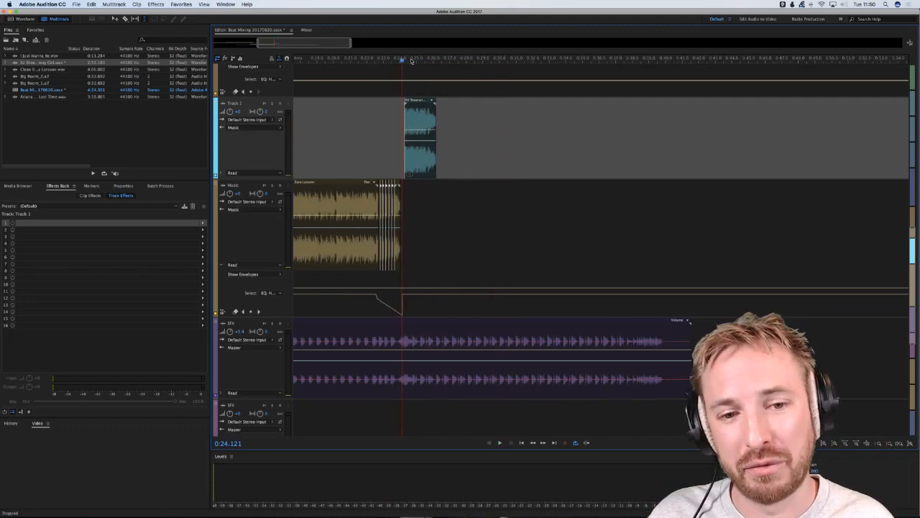
pyautogui.click(373, 107)
pyautogui.press('space')
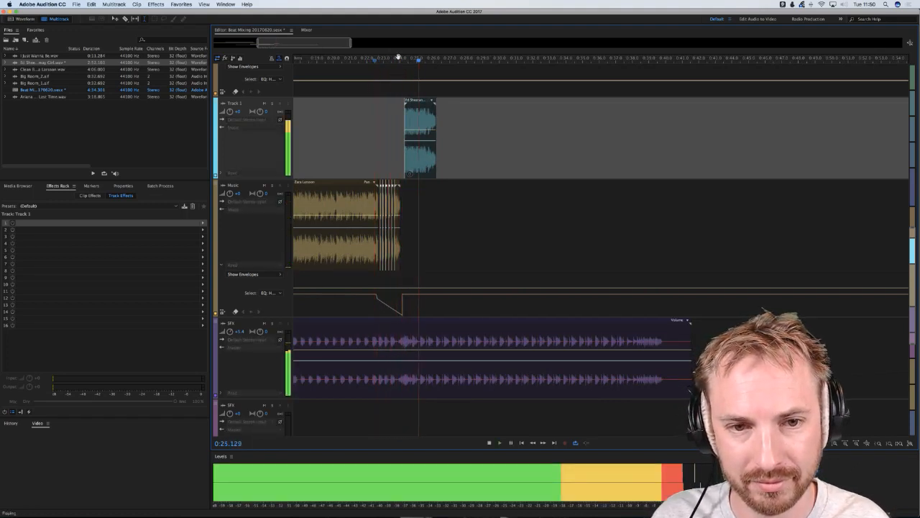
pyautogui.press('space')
pyautogui.press('space')
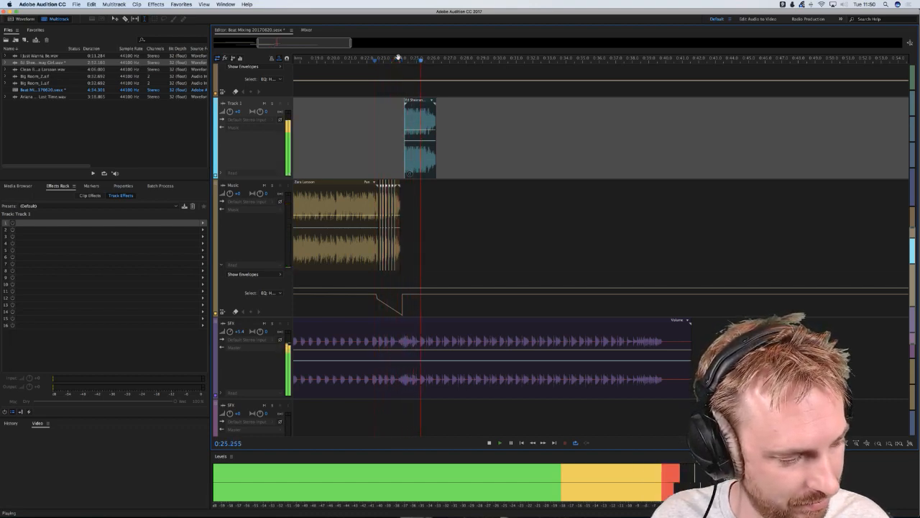
pyautogui.press('space')
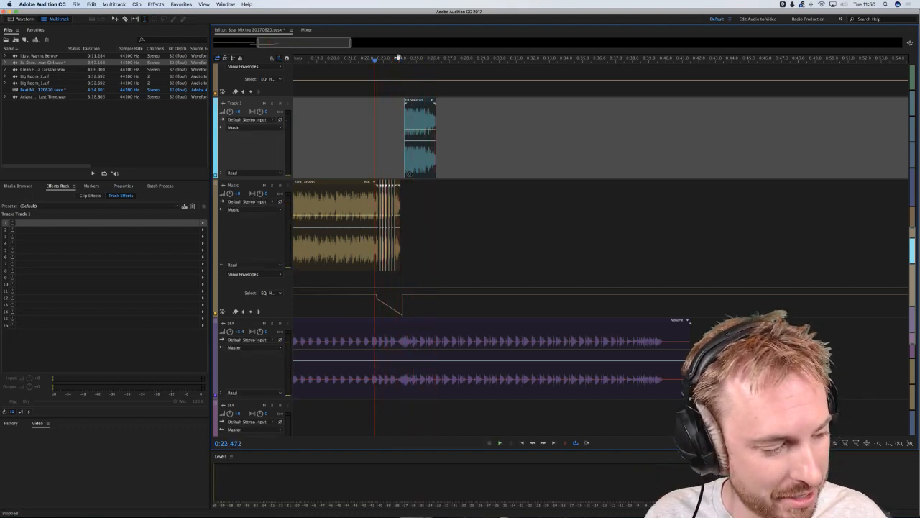
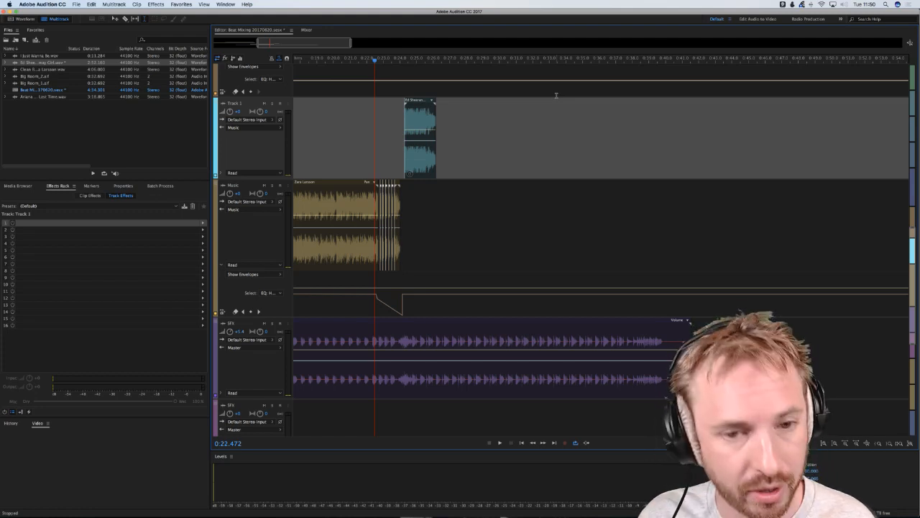
# - Open the stretch properties of the Galway Girl clip on Track 1 and check its available stretch modes
pyautogui.click(402, 143)
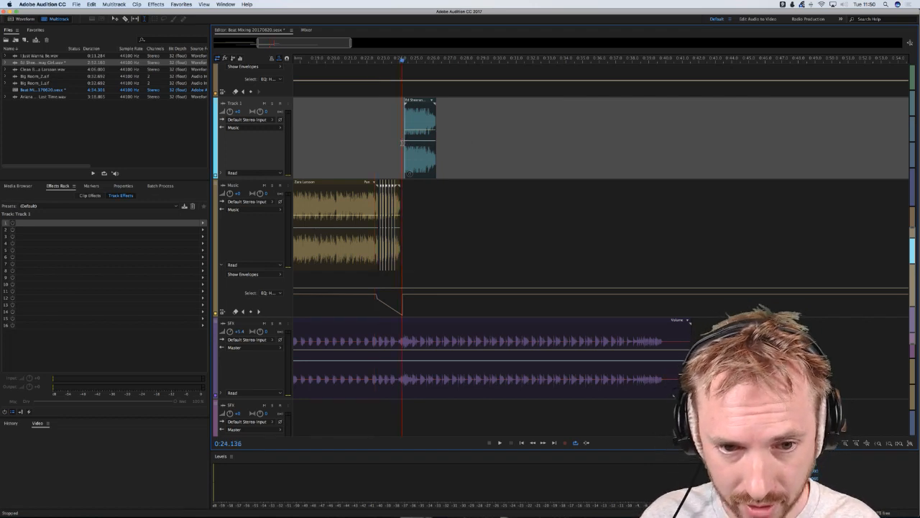
pyautogui.scroll(10, 405, 60)
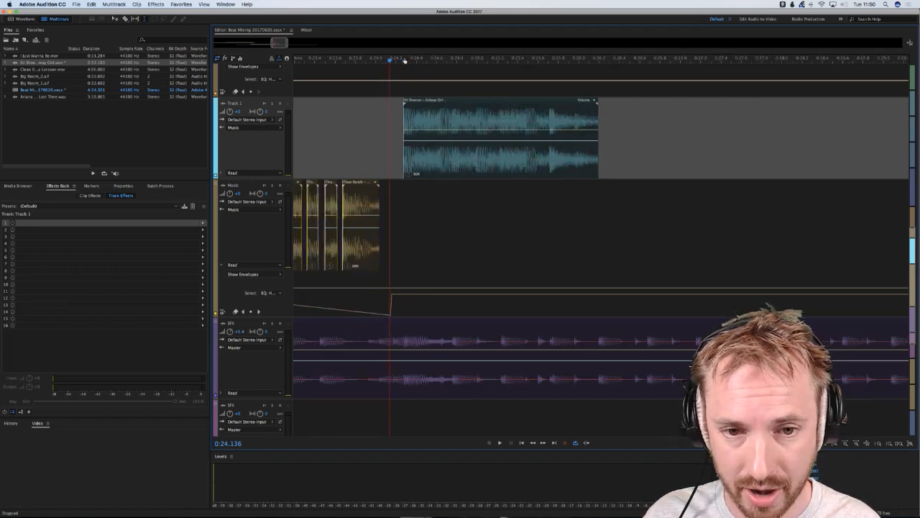
pyautogui.click(444, 151)
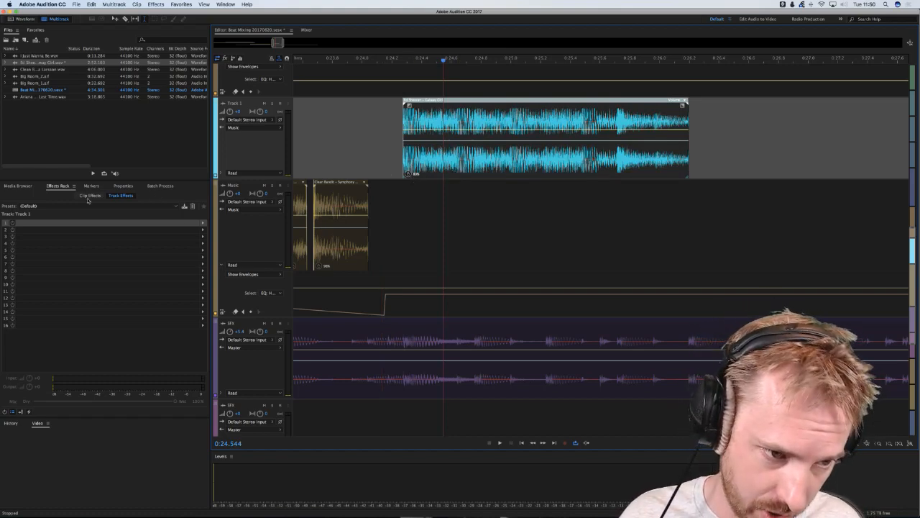
pyautogui.click(120, 186)
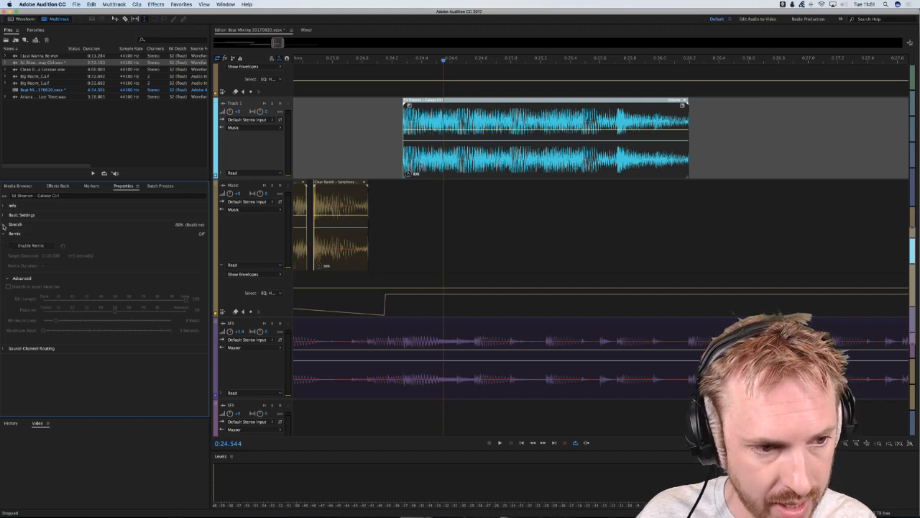
pyautogui.click(4, 225)
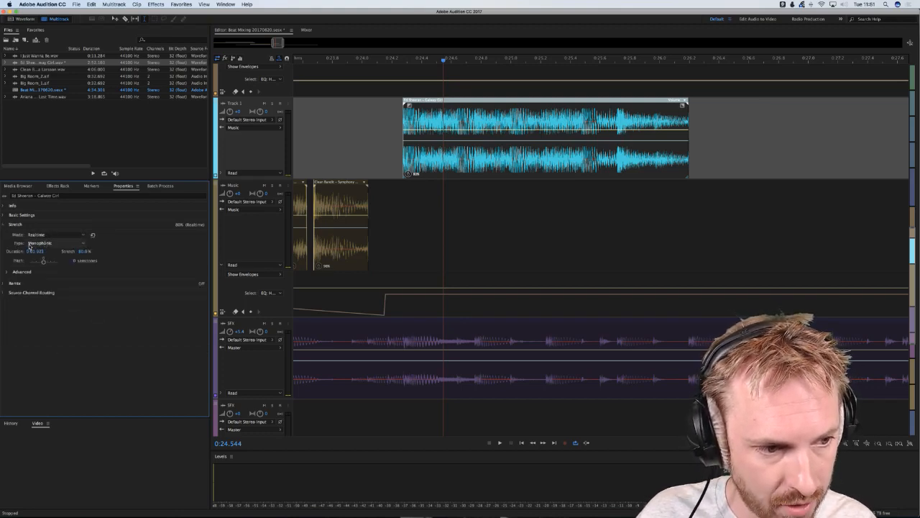
pyautogui.click(44, 235)
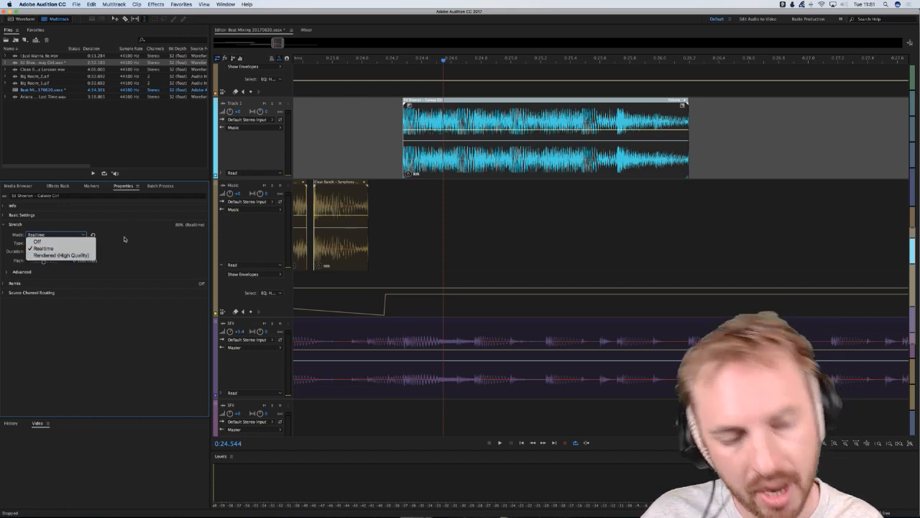
pyautogui.click(376, 153)
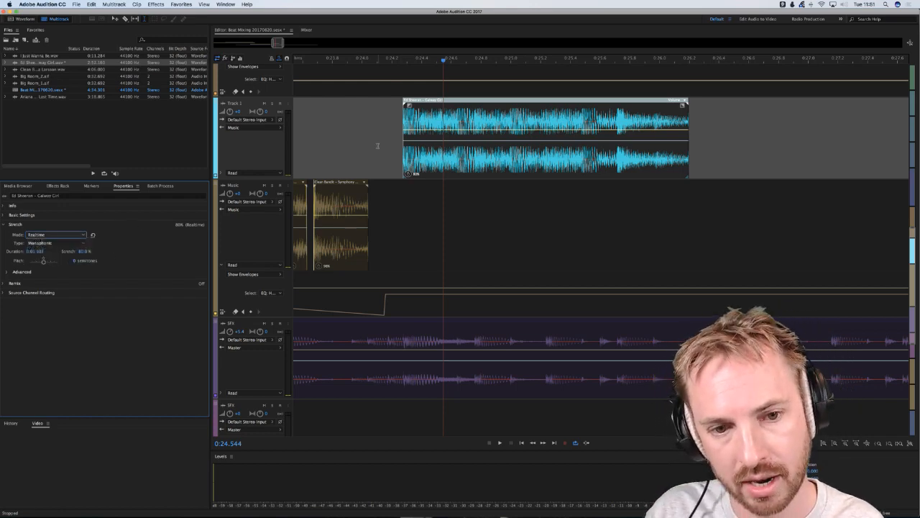
# - Play the stretched Galway Girl clip against the beat from 0:24.227
pyautogui.click(377, 146)
pyautogui.scroll(-5, 429, 61)
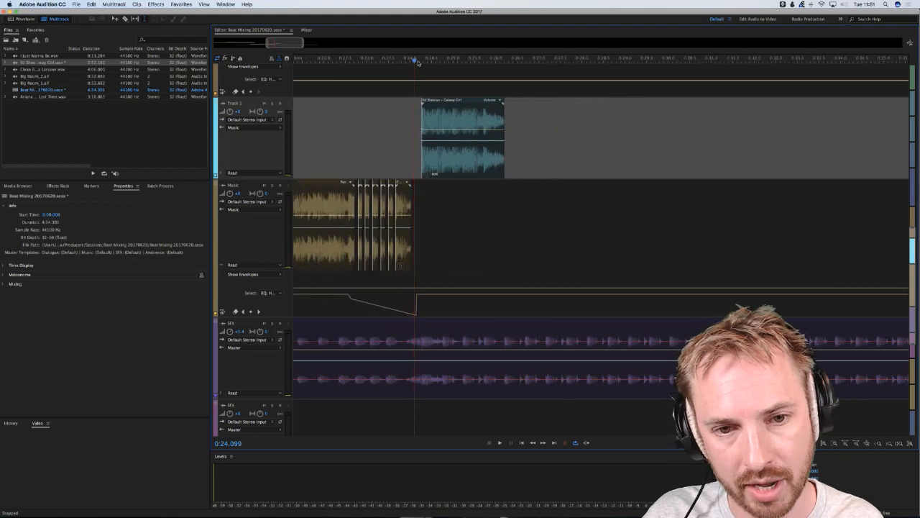
pyautogui.click(419, 61)
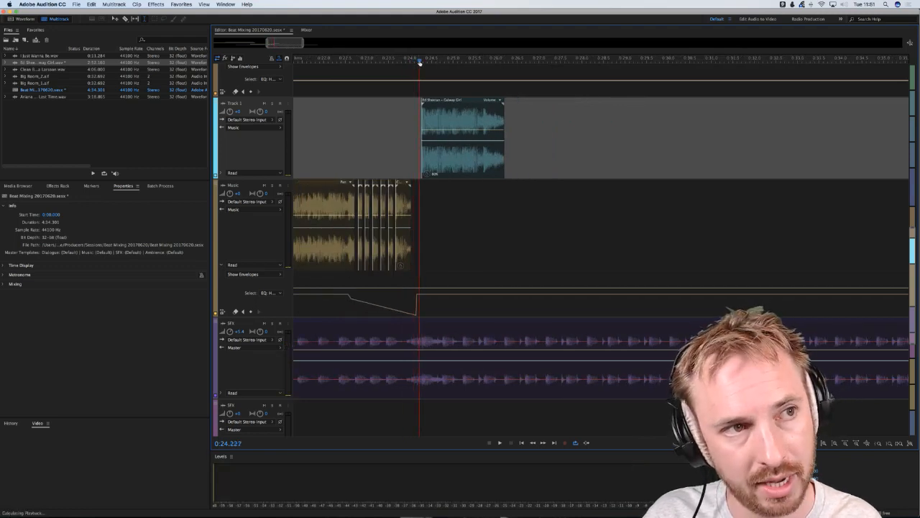
pyautogui.press('space')
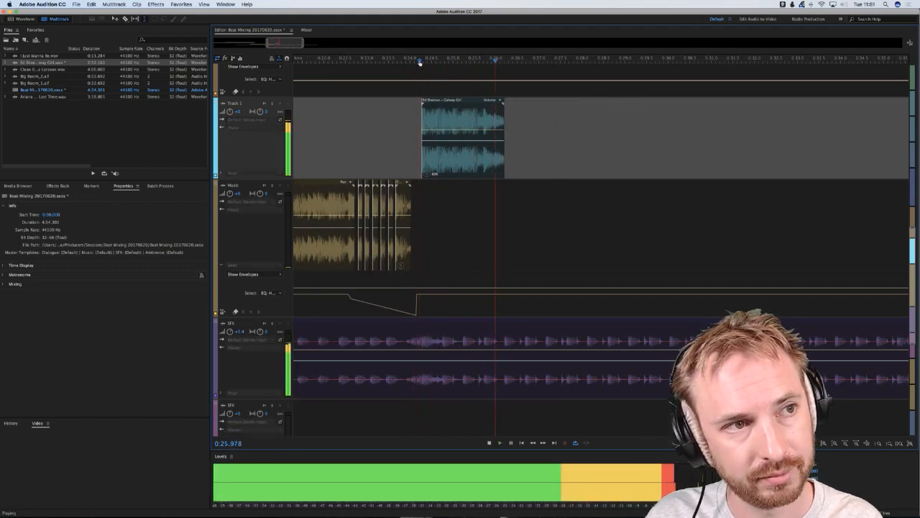
pyautogui.press('space')
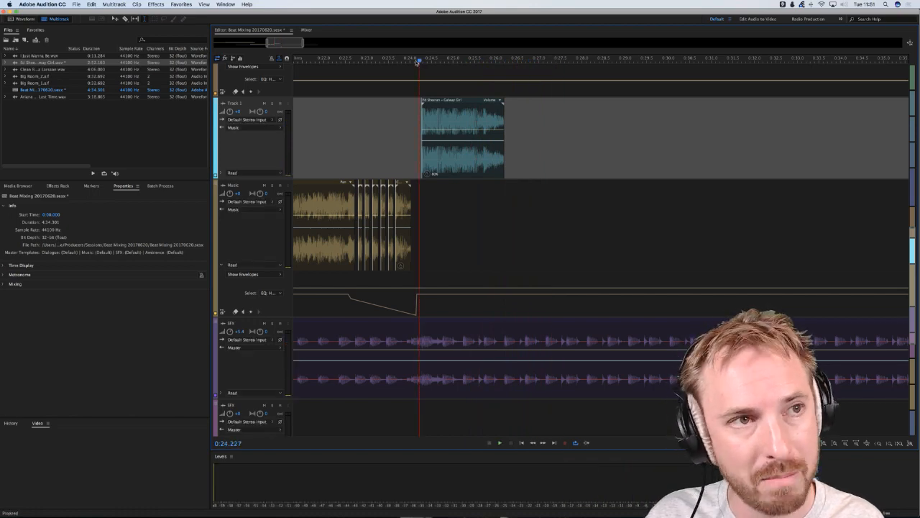
# - Extend the Galway Girl clip on Track 1 out to the end of the song and play it briefly from 0:24.513
pyautogui.scroll(-5, 418, 61)
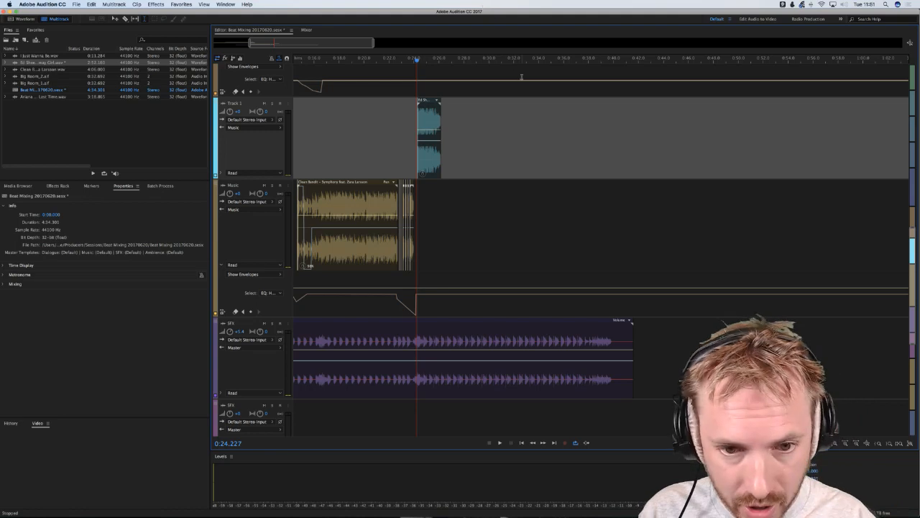
pyautogui.click(420, 197)
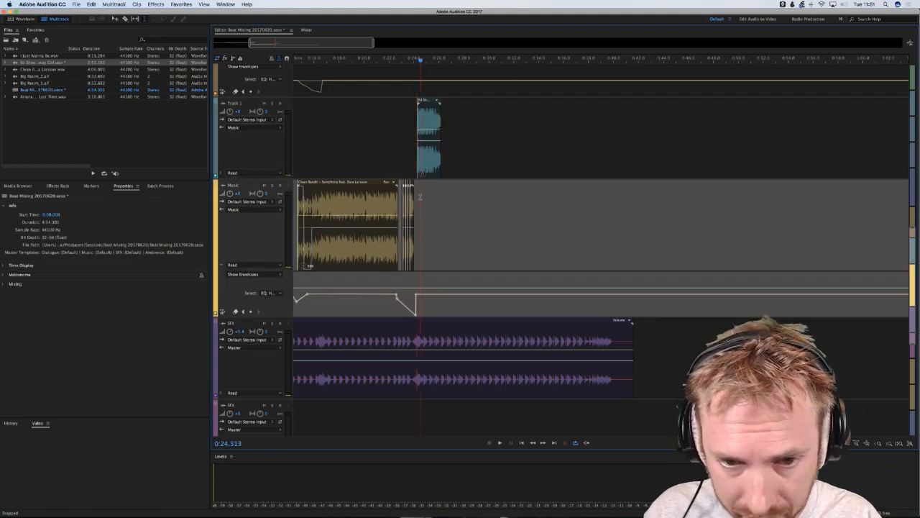
pyautogui.scroll(8, 431, 62)
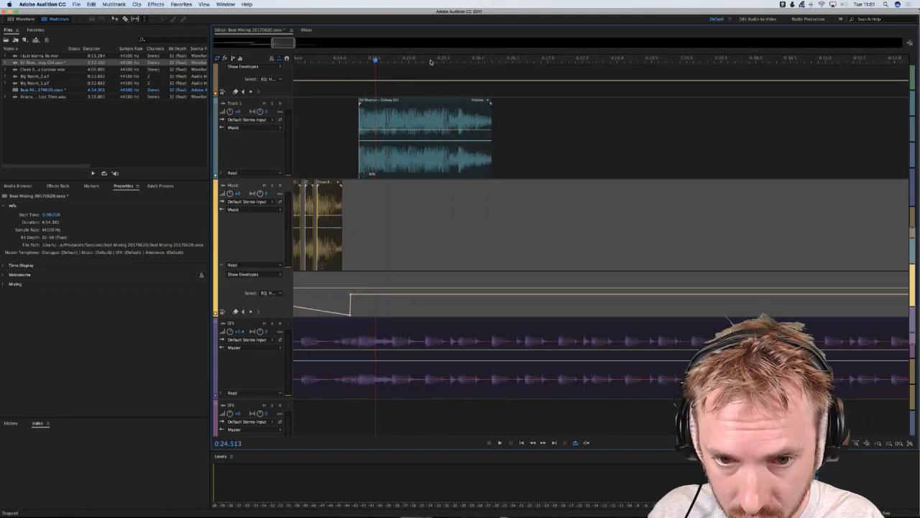
pyautogui.scroll(-10, 501, 60)
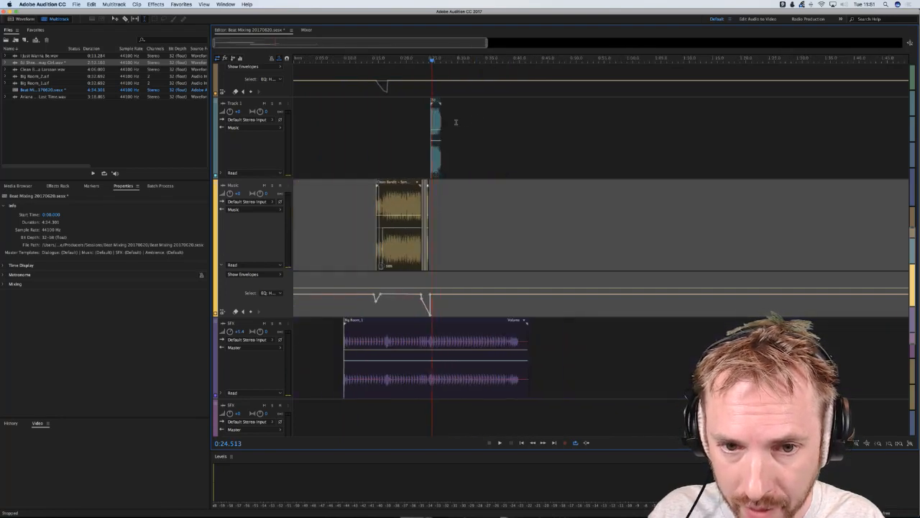
pyautogui.moveTo(440, 123); pyautogui.dragTo(768, 137)
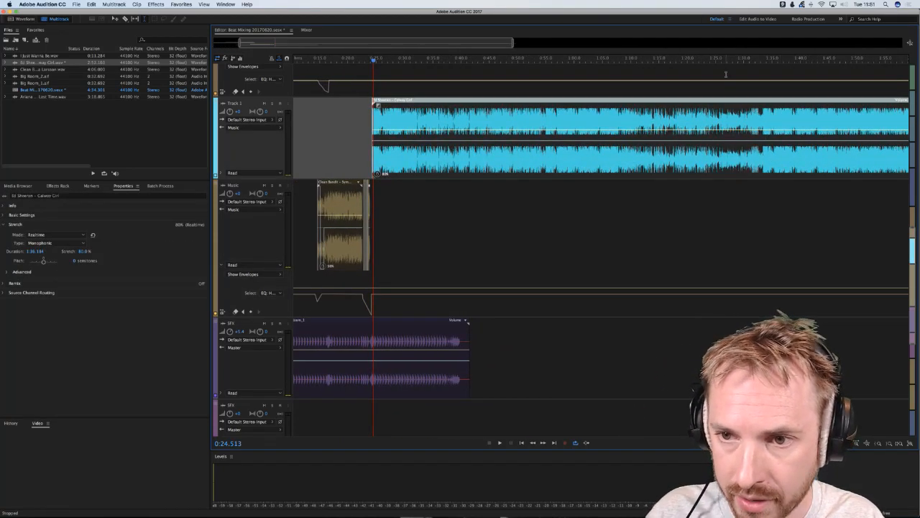
pyautogui.scroll(-3, 714, 61)
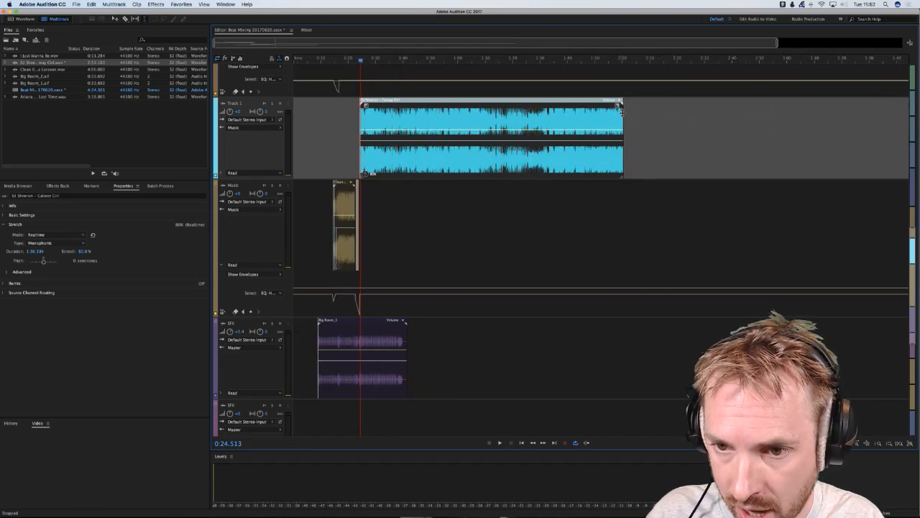
pyautogui.moveTo(623, 108); pyautogui.dragTo(643, 109)
pyautogui.press('space')
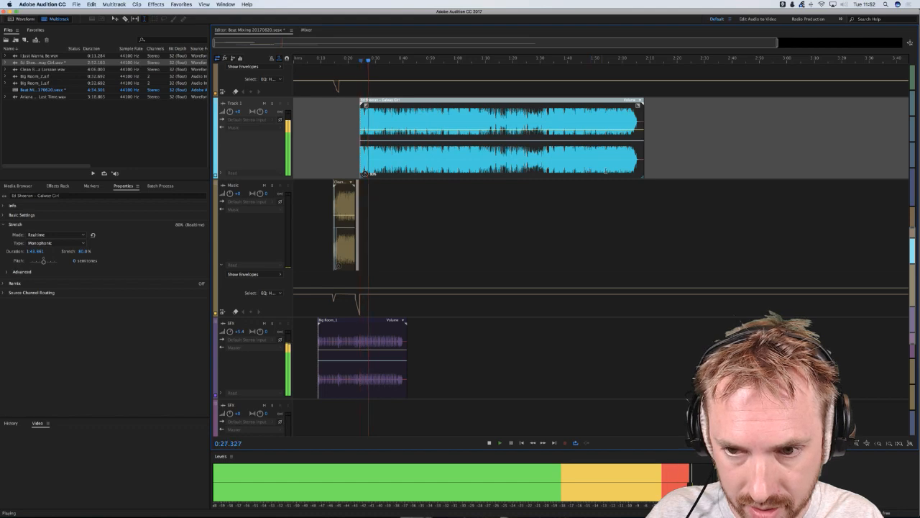
pyautogui.press('space')
# - Cut the closing section off the end of the Galway Girl clip and move it onto the Music track near the end of the SFX beat
pyautogui.moveTo(632, 167); pyautogui.dragTo(620, 167)
pyautogui.press('Delete')
pyautogui.click(647, 194)
pyautogui.moveTo(638, 101); pyautogui.dragTo(390, 205)
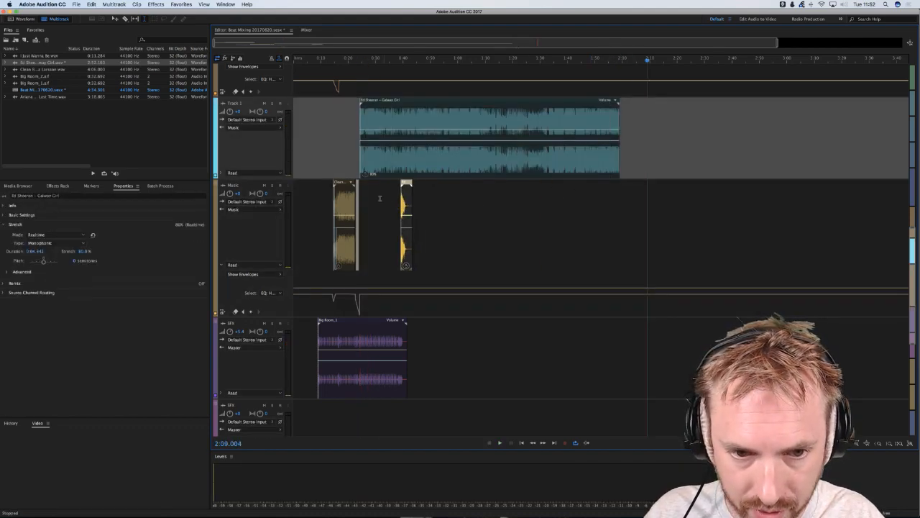
# - Play the Galway Girl clip with the beat from about 0:28.1 to find where the section should end
pyautogui.click(371, 207)
pyautogui.scroll(8, 369, 60)
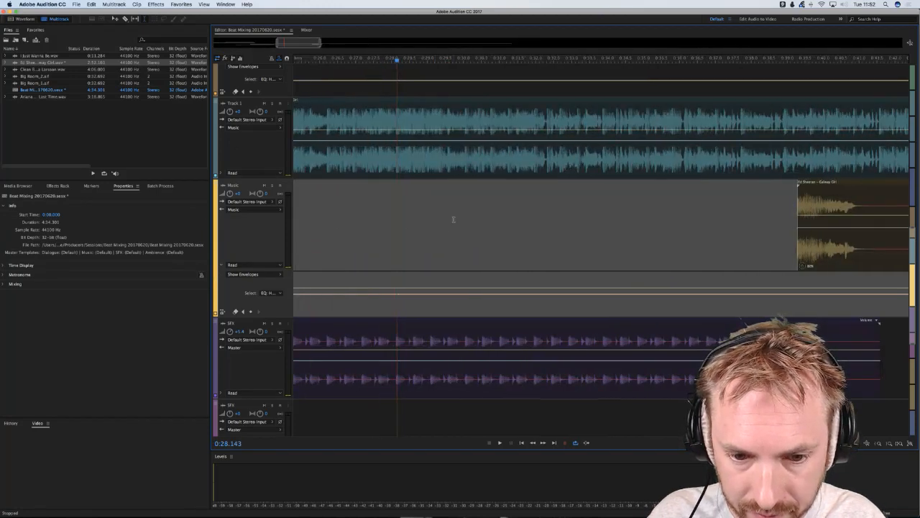
pyautogui.press('space')
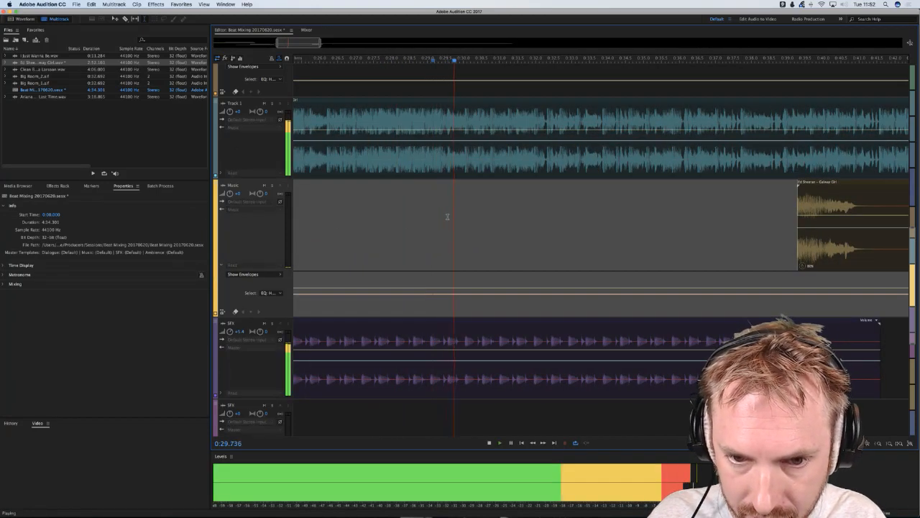
pyautogui.click(516, 171)
pyautogui.click(444, 164)
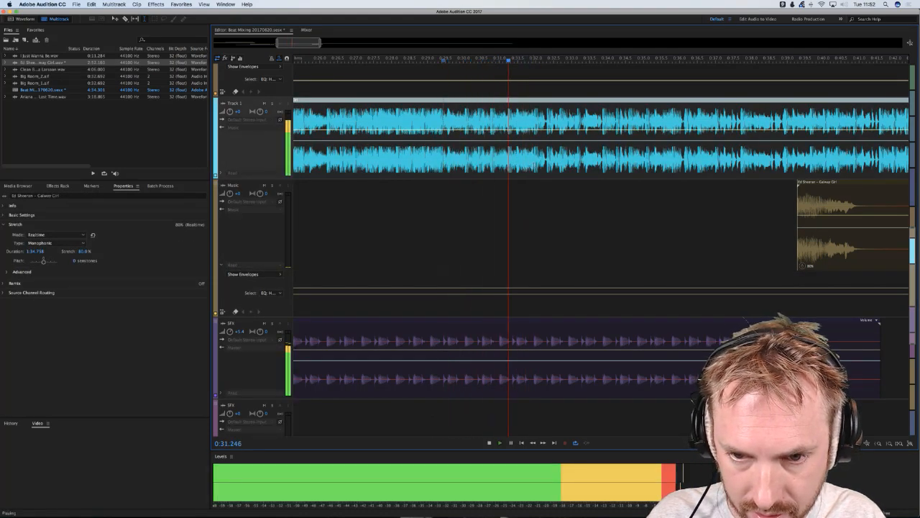
pyautogui.press('space')
# - Delete everything after about 0:31.95 from the Galway Girl clip on Track 1
pyautogui.moveTo(533, 167); pyautogui.dragTo(580, 169)
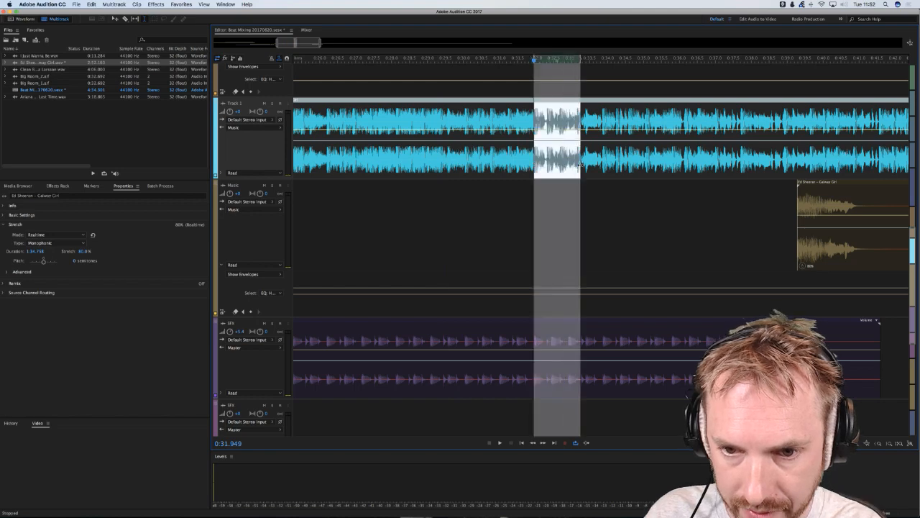
pyautogui.press('Delete')
pyautogui.click(577, 191)
pyautogui.click(595, 169)
pyautogui.press('Delete')
# - Move the song-ending clip on the Music track back to about 0:30.8, solo that track and play it from 0:30.431
pyautogui.click(479, 202)
pyautogui.moveTo(834, 182); pyautogui.dragTo(530, 183)
pyautogui.click(272, 185)
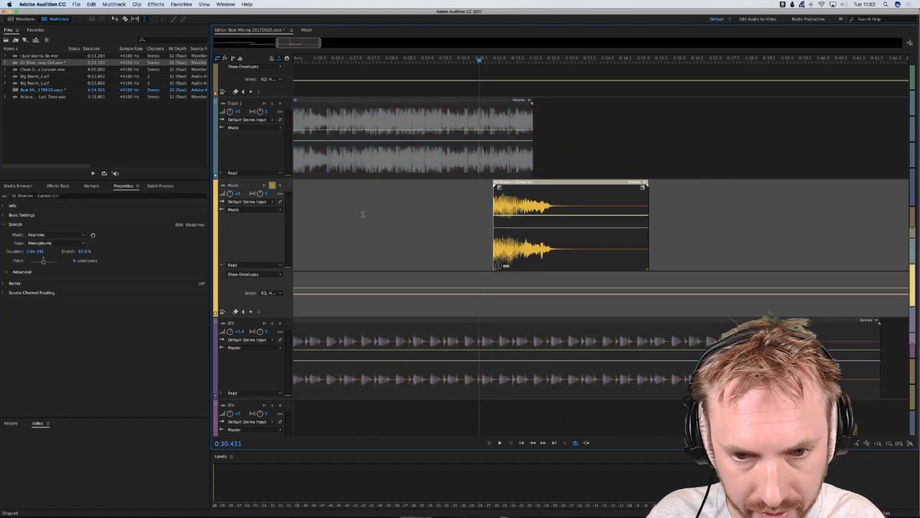
pyautogui.press('space')
# - Extend the start of the song-ending clip to a duration of about 8.4 s, nudge it slightly later and play it
pyautogui.moveTo(493, 207); pyautogui.dragTo(419, 210)
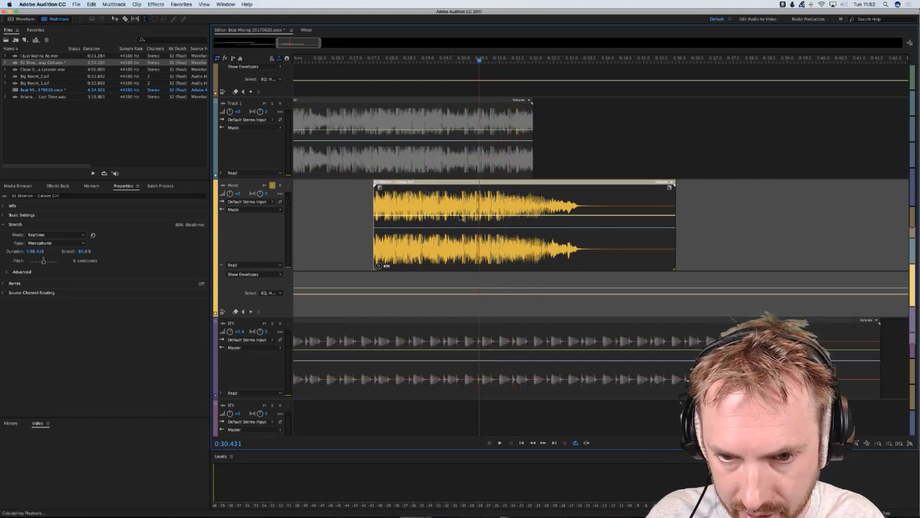
pyautogui.press('space')
pyautogui.press('space')
pyautogui.moveTo(496, 204); pyautogui.dragTo(504, 206)
pyautogui.press('space')
pyautogui.press('space')
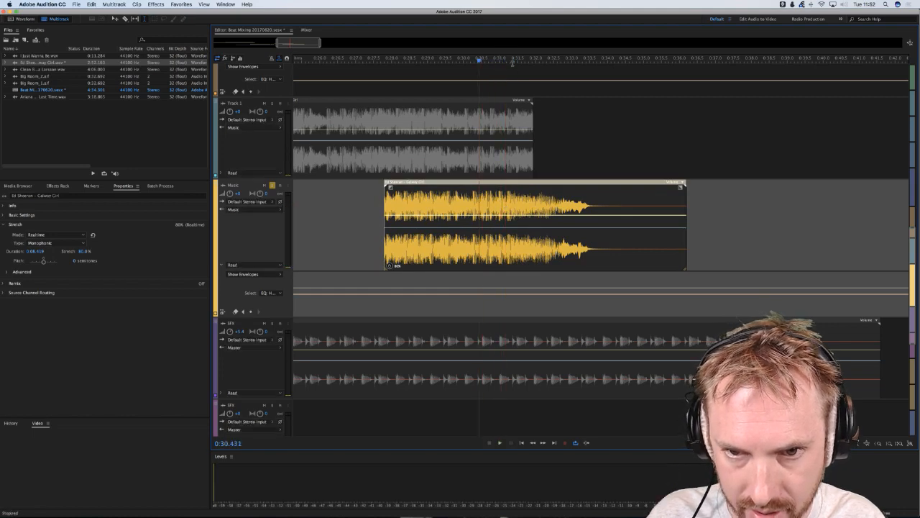
# - Shift the song-ending clip against the beat waveform, play it and place the playhead at 0:31.449
pyautogui.scroll(5, 510, 61)
pyautogui.moveTo(490, 205); pyautogui.dragTo(546, 204)
pyautogui.press('space')
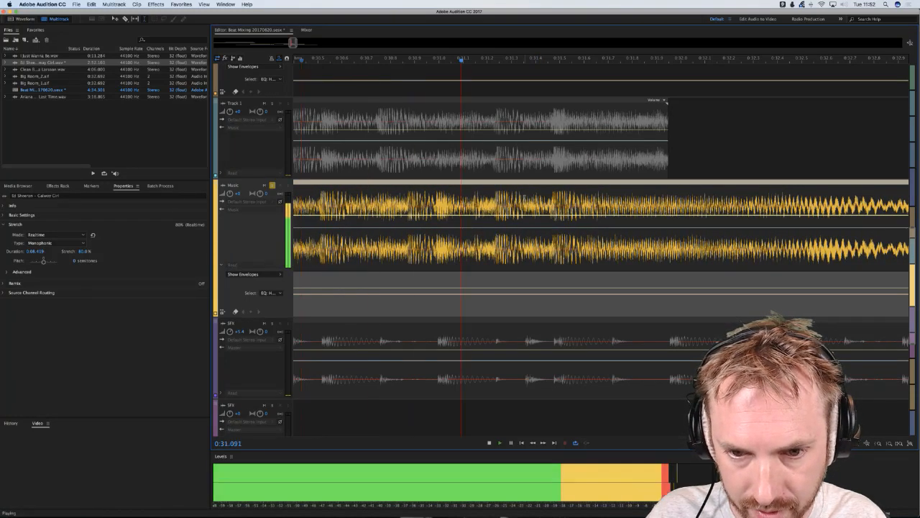
pyautogui.click(547, 202)
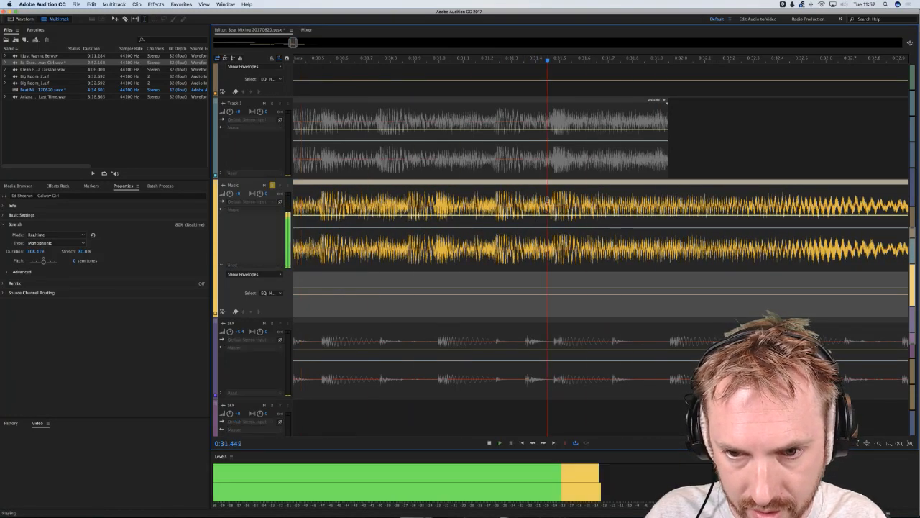
pyautogui.press('space')
# - Solo Track 1 instead of the Music track and play the end of its Galway Girl clip repeatedly from 0:30.758
pyautogui.click(272, 185)
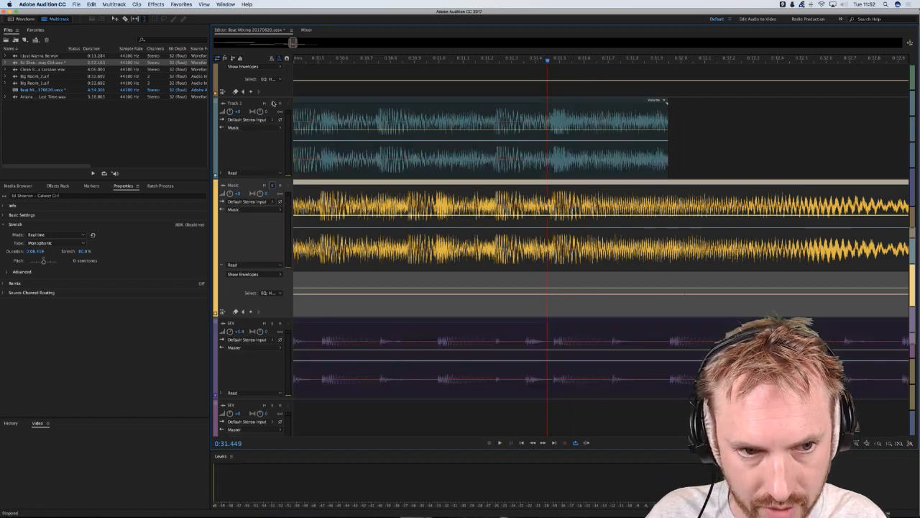
pyautogui.click(272, 104)
pyautogui.press('space')
pyautogui.press('space')
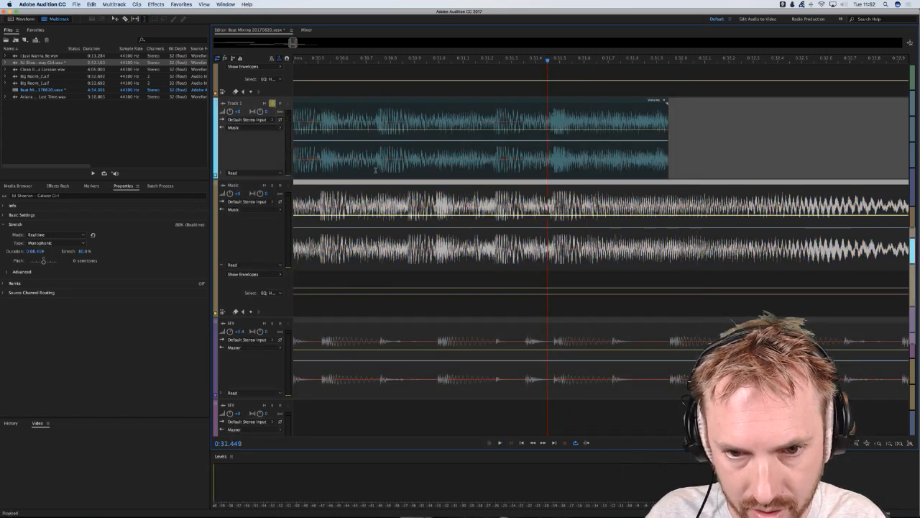
pyautogui.click(398, 164)
pyautogui.press('space')
pyautogui.press('space')
pyautogui.press('space')
pyautogui.press('space')
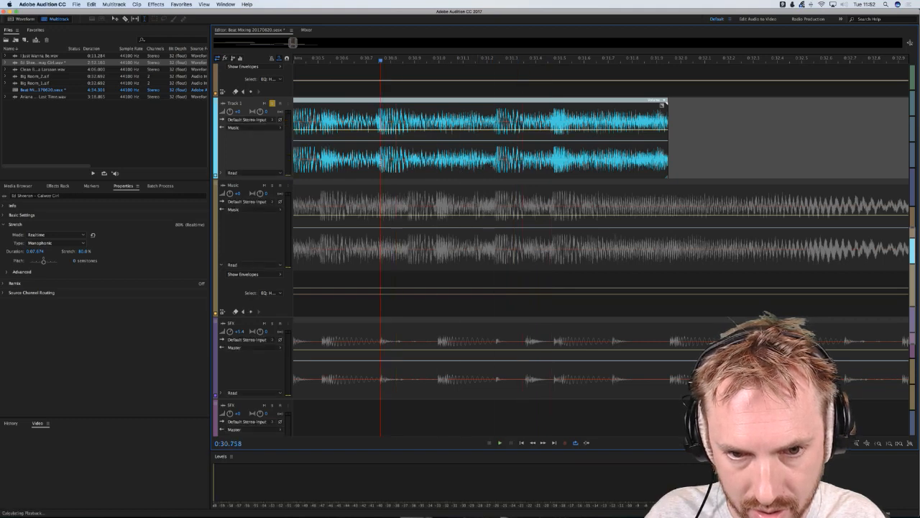
pyautogui.press('space')
pyautogui.press('space')
pyautogui.press('space')
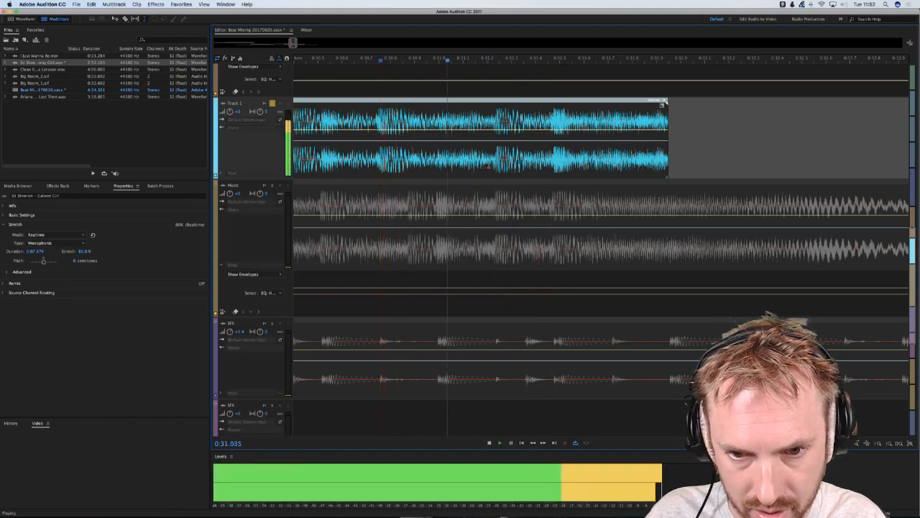
# - Shift the song-ending clip earlier to match Track 1's beats and delete its part before about 0:30.94
pyautogui.click(488, 202)
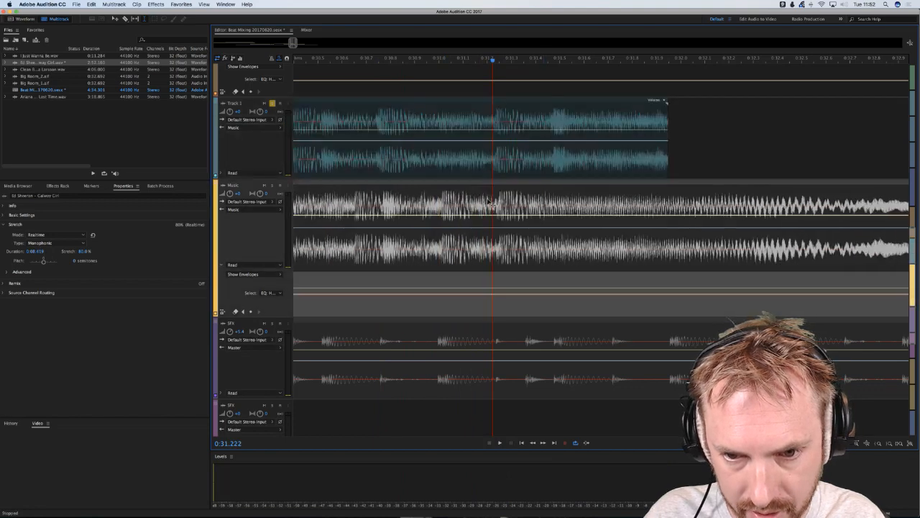
pyautogui.moveTo(424, 230); pyautogui.dragTo(371, 230)
pyautogui.press('Delete')
pyautogui.click(363, 230)
pyautogui.press('Delete')
# - Move the trimmed song-ending clip onto Track 1 so it crossfades with the Galway Girl clip, unsolo Track 1 and play the join
pyautogui.moveTo(468, 229); pyautogui.dragTo(468, 147)
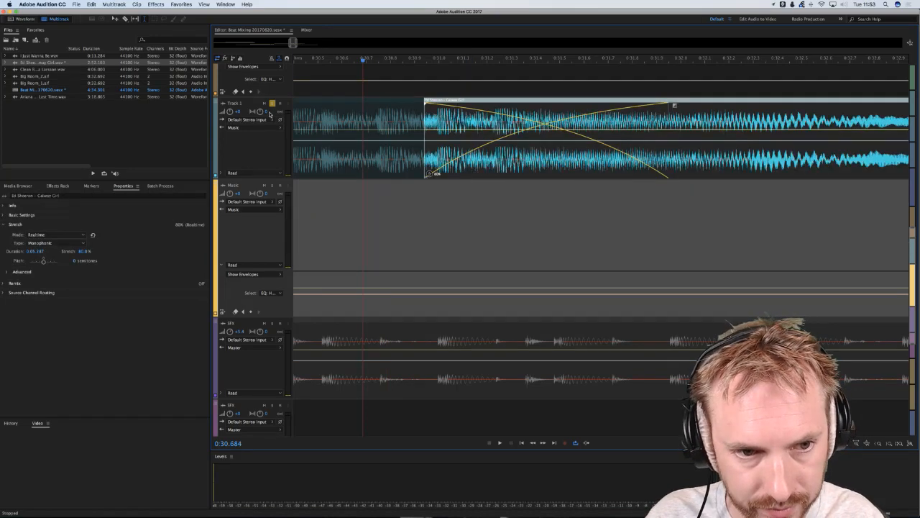
pyautogui.click(271, 103)
pyautogui.press('space')
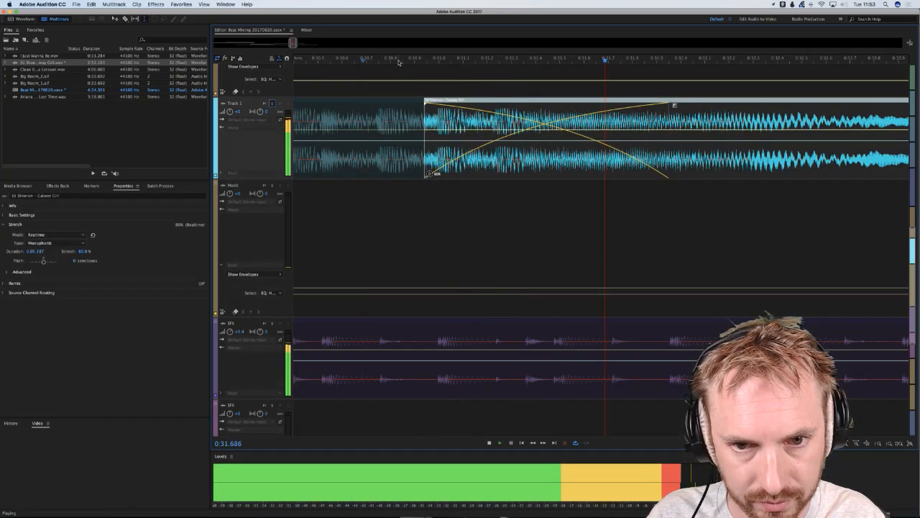
# - Try extending the song-ending clip's start back to about 0:30.7 on Track 1 and play the crossfade
pyautogui.scroll(-5, 399, 63)
pyautogui.click(377, 193)
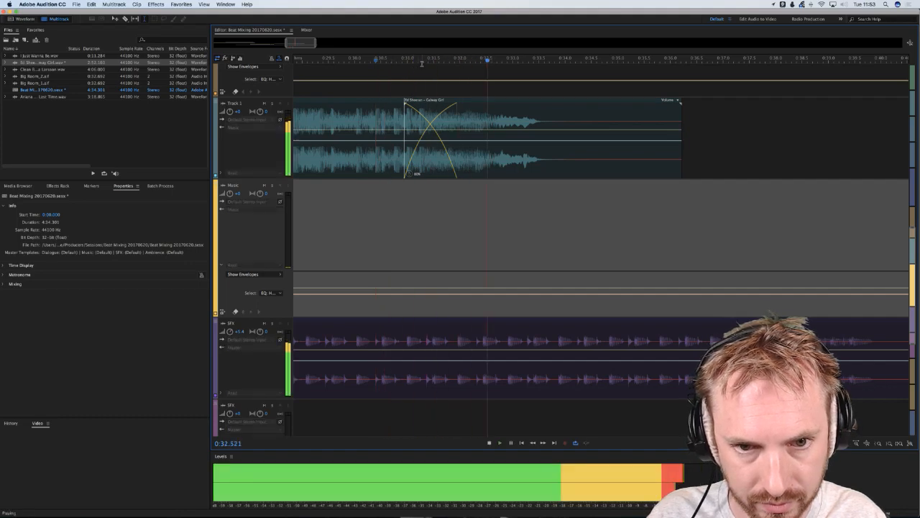
pyautogui.press('space')
pyautogui.moveTo(405, 121); pyautogui.dragTo(392, 120)
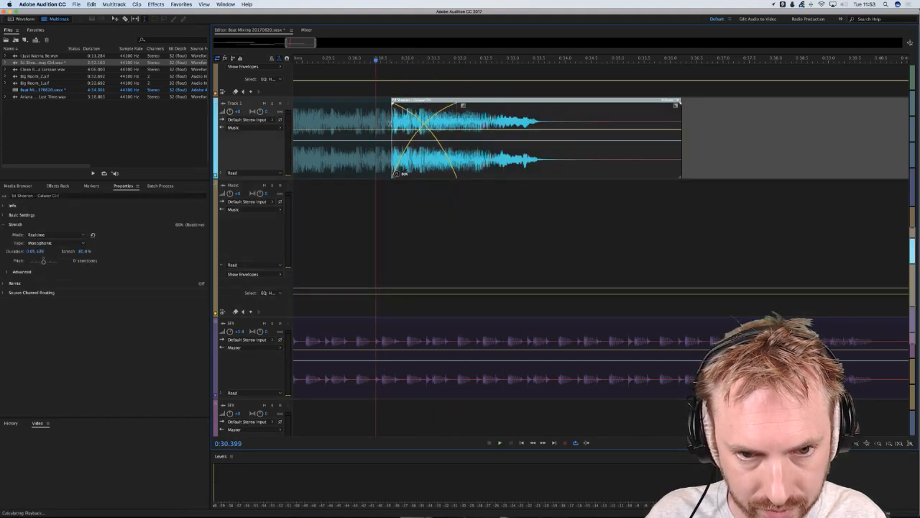
pyautogui.press('space')
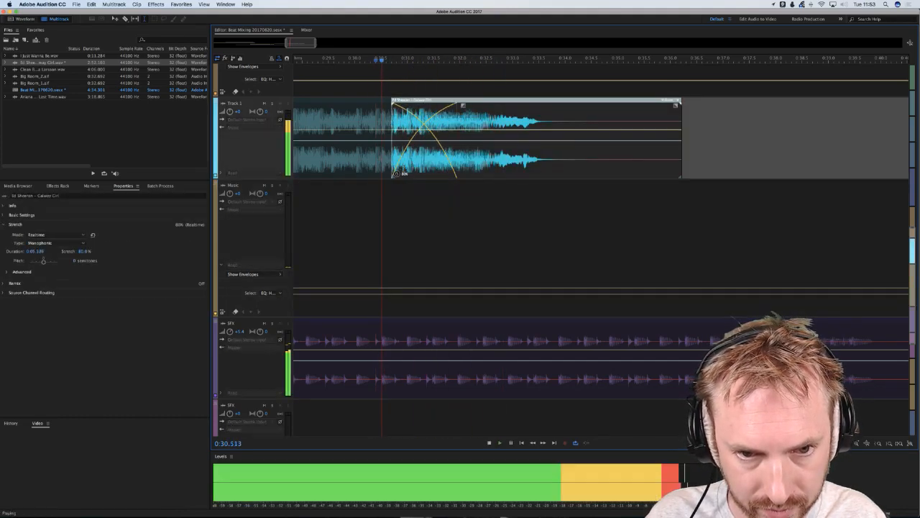
pyautogui.click(361, 210)
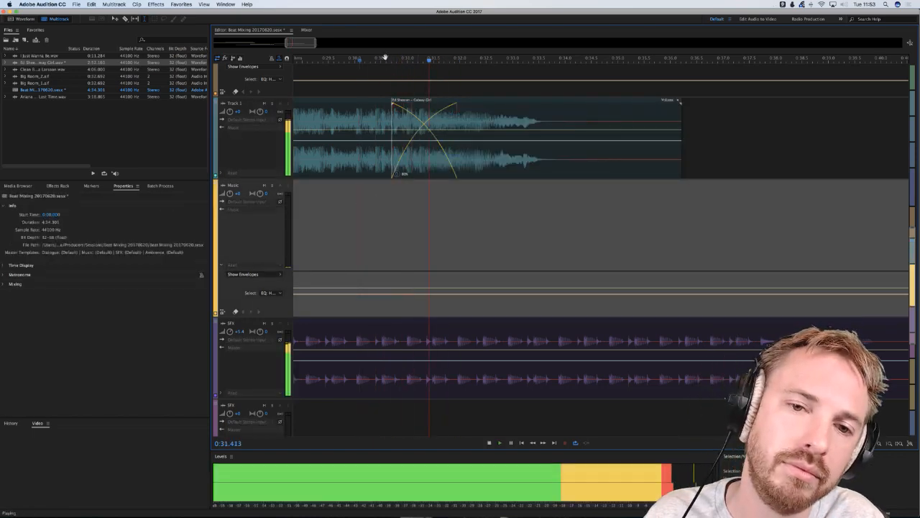
# - Try extending the song-ending clip's start further back to about 0:30.39 and play the join repeatedly
pyautogui.press('space')
pyautogui.scroll(5, 384, 56)
pyautogui.moveTo(415, 119); pyautogui.dragTo(348, 156)
pyautogui.click(310, 74)
pyautogui.press('space')
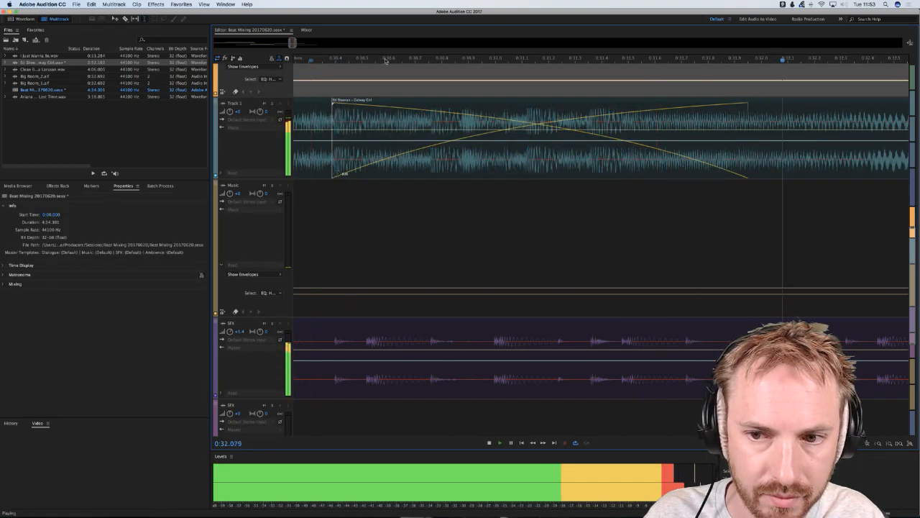
pyautogui.press('space')
pyautogui.press('space')
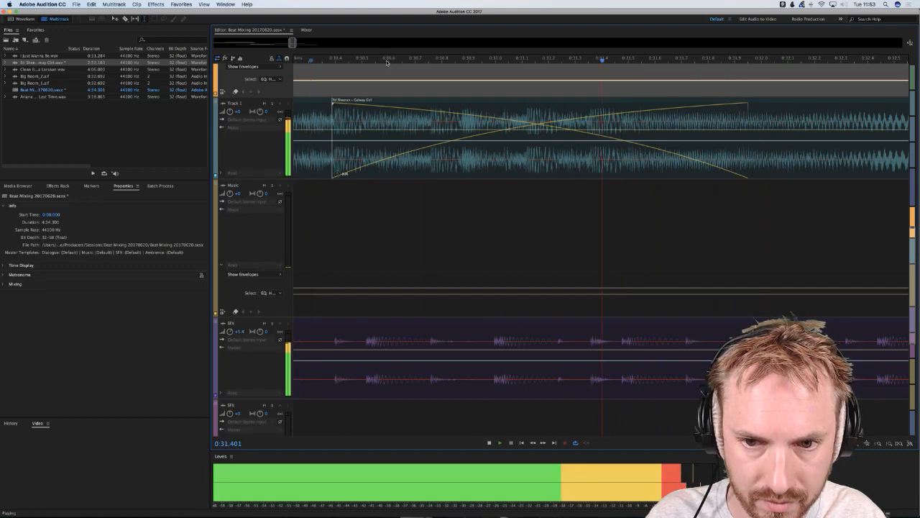
pyautogui.press('space')
pyautogui.press('space')
pyautogui.press('space')
# - Try starting the song-ending clip at about 0:30.28 and at about 0:31.24, playing the crossfade each time
pyautogui.moveTo(565, 100); pyautogui.dragTo(542, 168)
pyautogui.press('space')
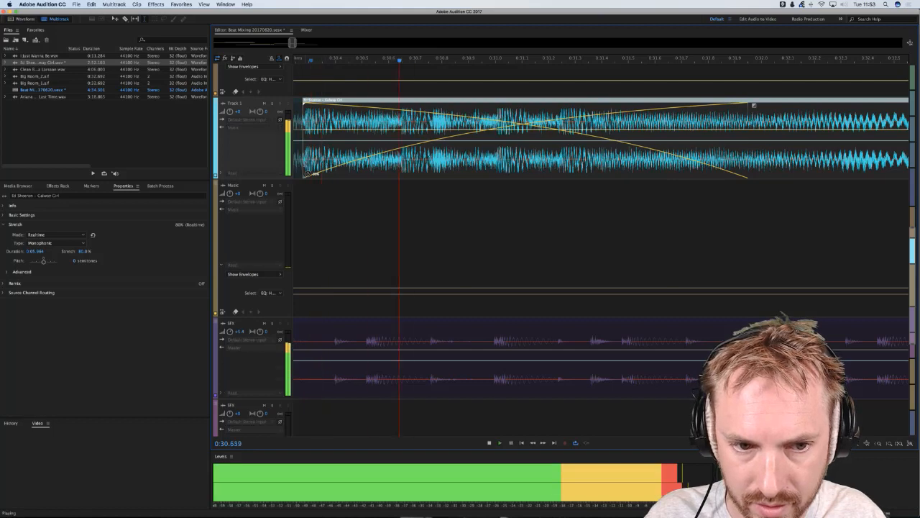
pyautogui.press('space')
pyautogui.moveTo(308, 172); pyautogui.dragTo(558, 174)
pyautogui.press('space')
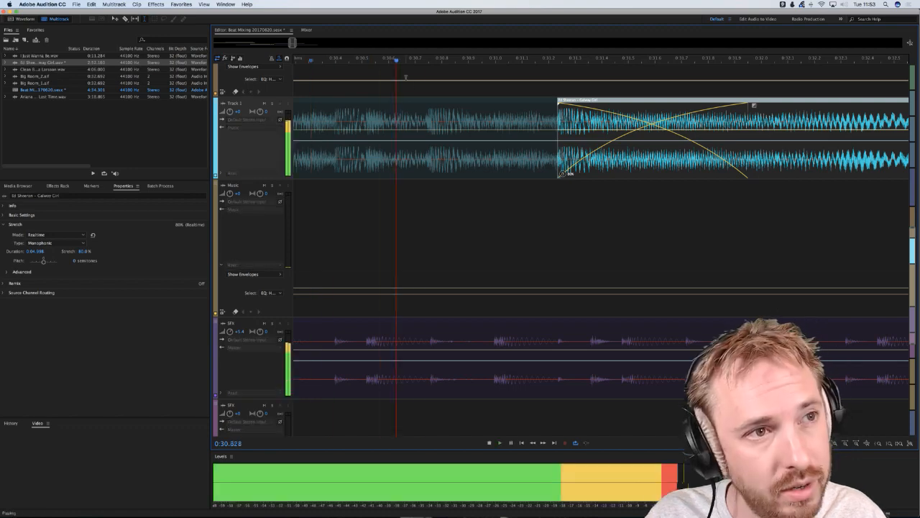
pyautogui.press('space')
# - Shift the song-ending clip earlier so it starts at about 0:31.06 and play the join
pyautogui.moveTo(561, 173)
pyautogui.mouseDown()
pyautogui.moveTo(518, 173)
pyautogui.moveTo(563, 169)
pyautogui.mouseUp()
pyautogui.press('space')
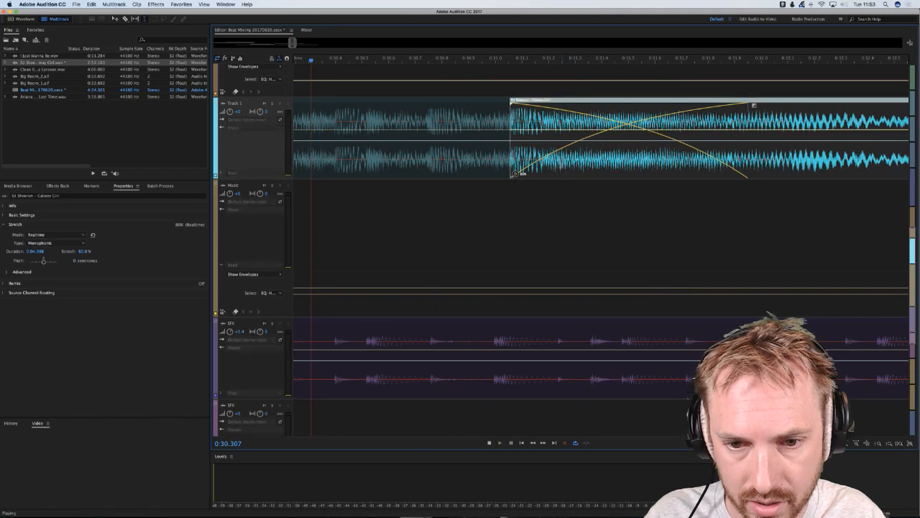
pyautogui.press('space')
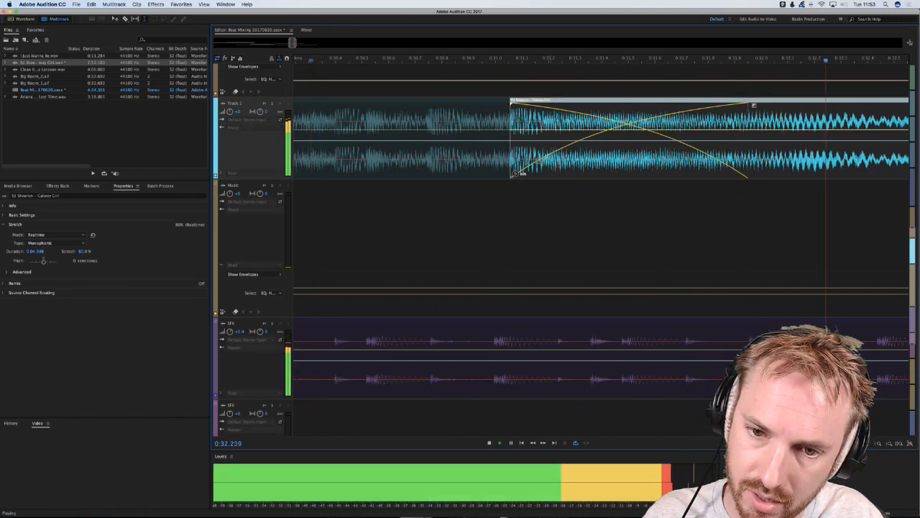
pyautogui.press('space')
# - Extend the song-ending clip's start back to about 0:30.9 and play the longer crossfade through to the ending
pyautogui.moveTo(510, 156); pyautogui.dragTo(449, 159)
pyautogui.press('space')
pyautogui.press('space')
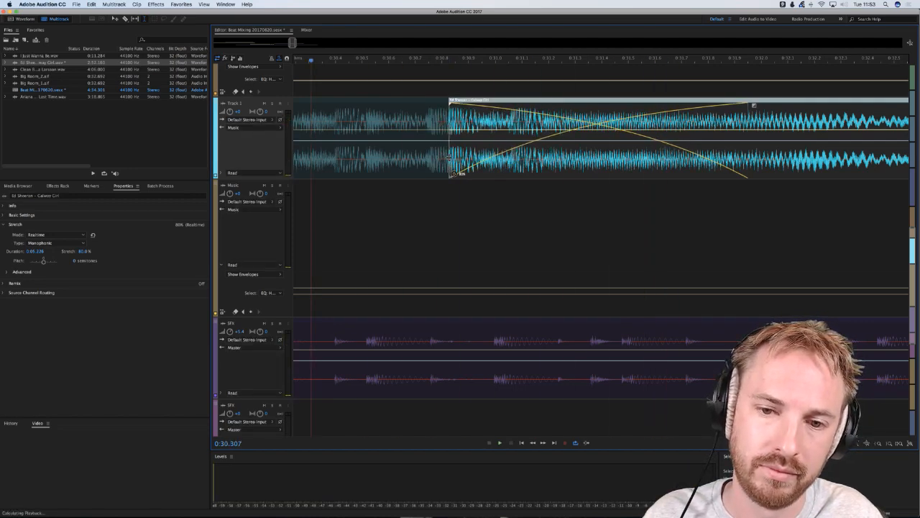
pyautogui.press('space')
pyautogui.press('space')
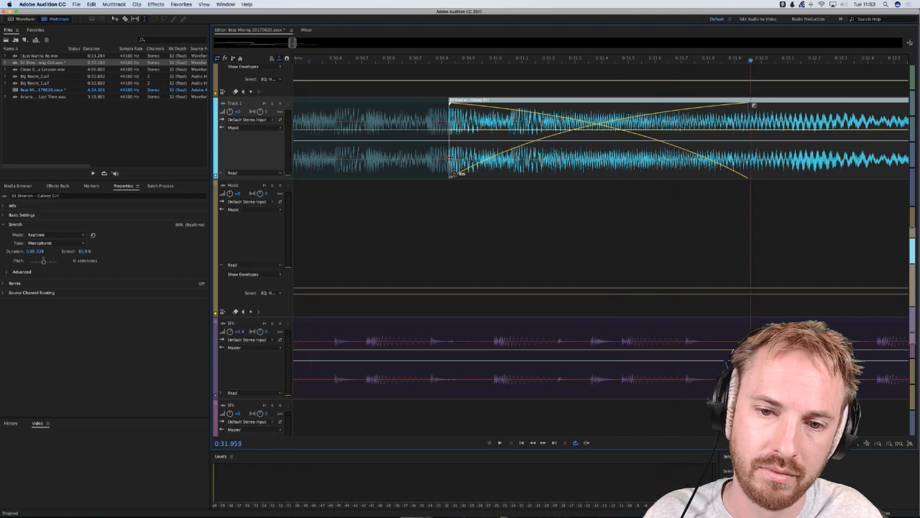
pyautogui.moveTo(448, 157); pyautogui.dragTo(467, 156)
pyautogui.press('space')
pyautogui.scroll(-3, 474, 55)
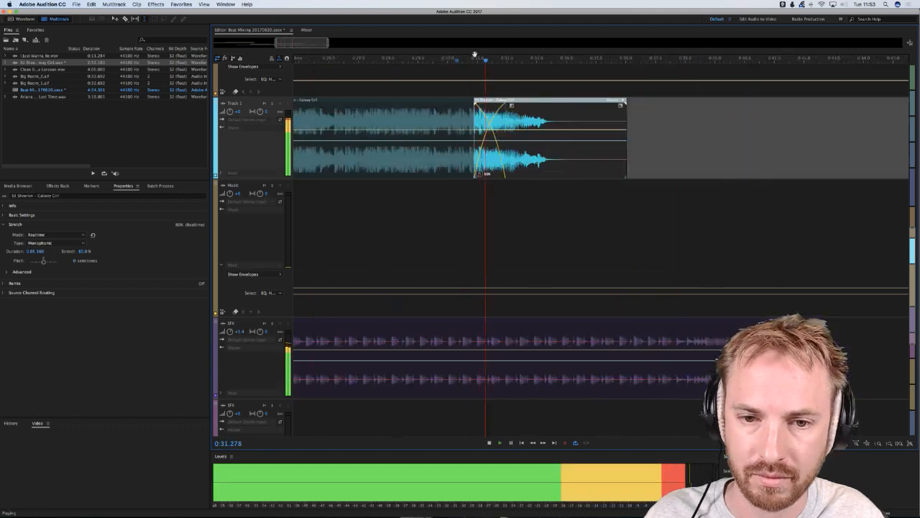
pyautogui.scroll(-5, 415, 56)
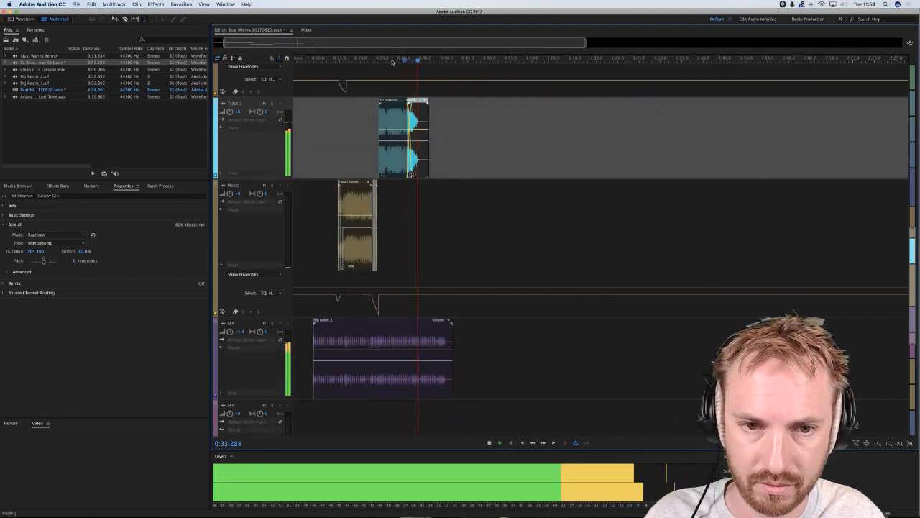
pyautogui.scroll(5, 402, 57)
pyautogui.press('space')
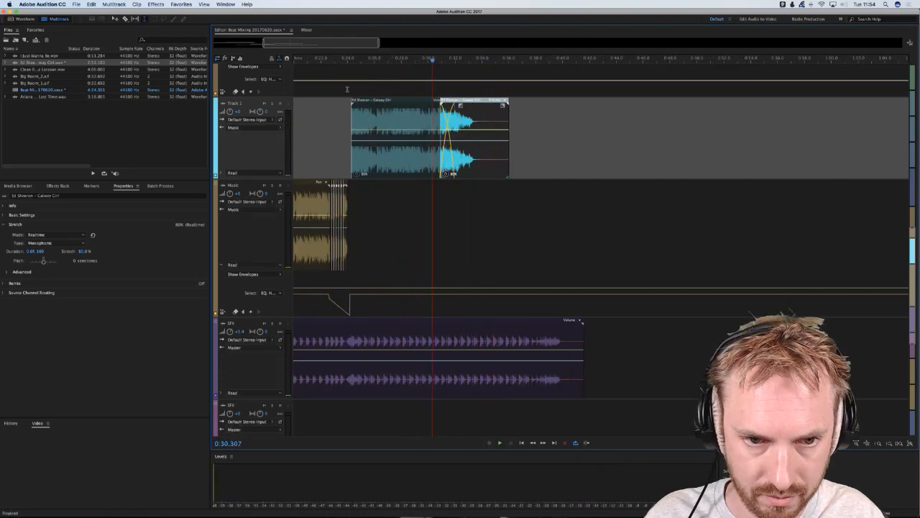
# - Play the Galway Girl section from just before its start and return the playhead to 0:24.158
pyautogui.click(349, 87)
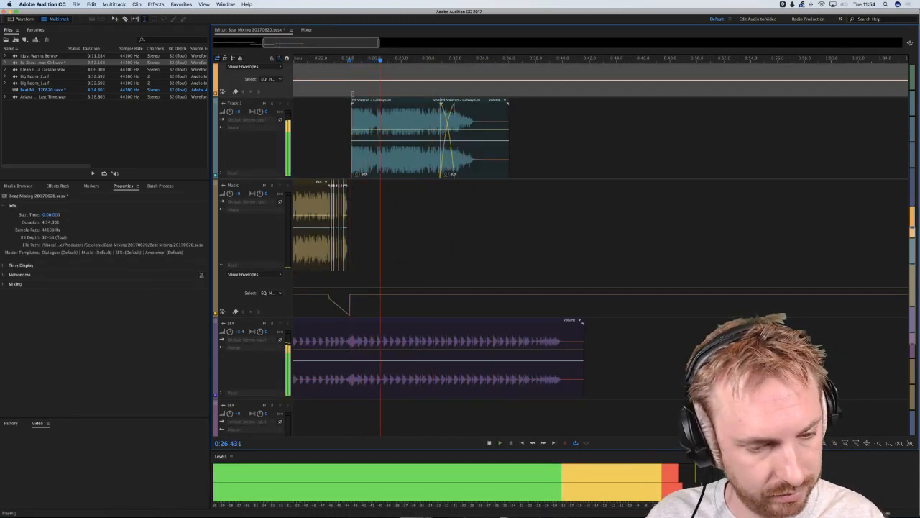
pyautogui.press('space')
pyautogui.click(349, 142)
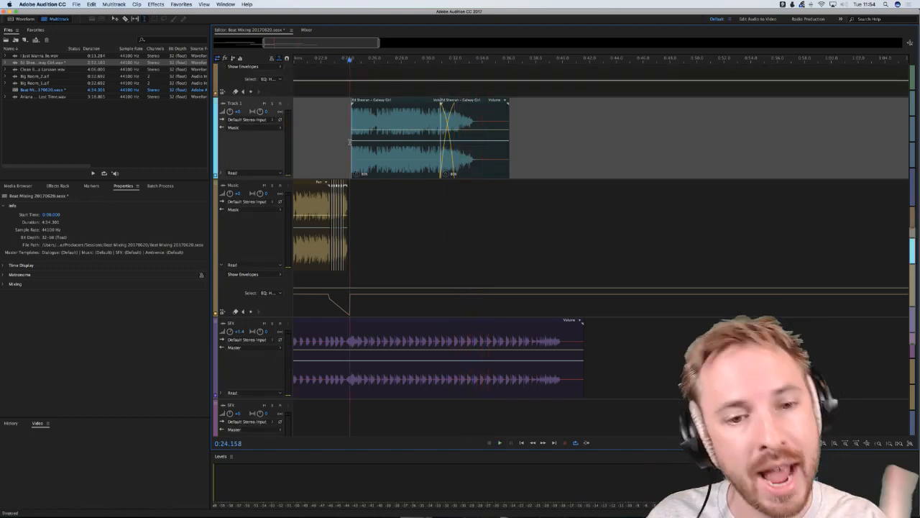
# - Show Track 1's effects rack and play the mix from about 0:12
pyautogui.click(58, 185)
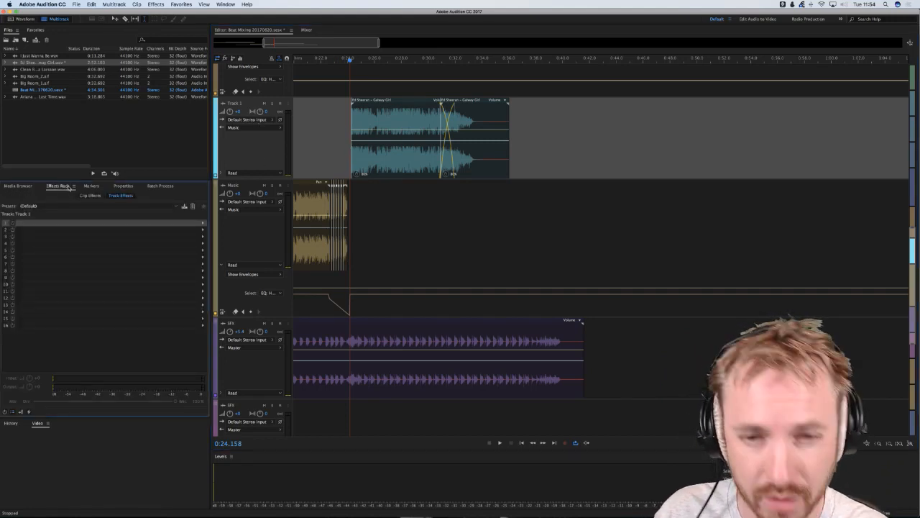
pyautogui.hscroll(-10, 341, 130)
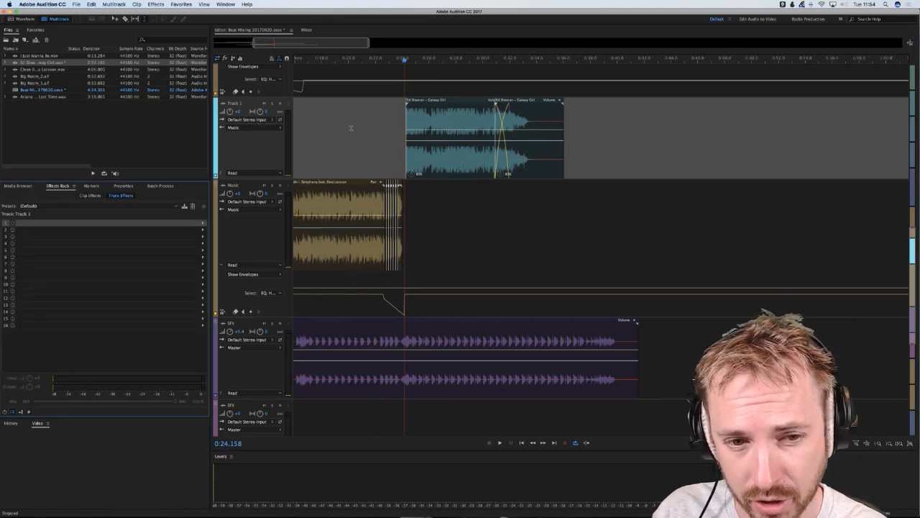
pyautogui.click(415, 123)
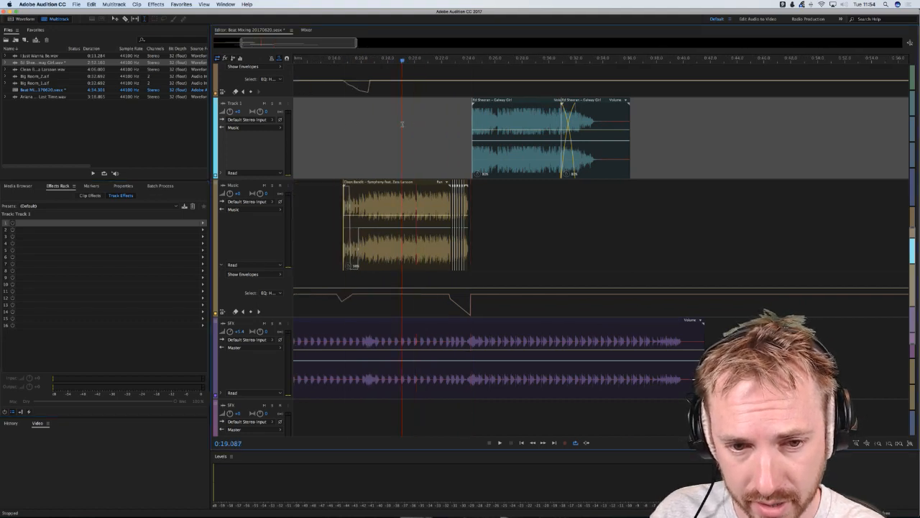
pyautogui.press('space')
pyautogui.click(305, 129)
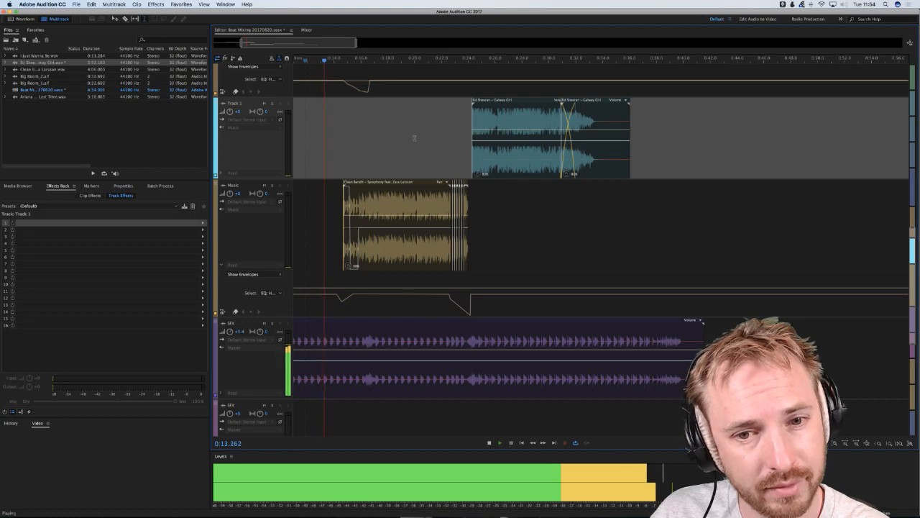
pyautogui.press('space')
# - Add a Parametric Equalizer with the (Default) preset to Track 1, solo the track and place the playhead just before its first clip
pyautogui.click(471, 144)
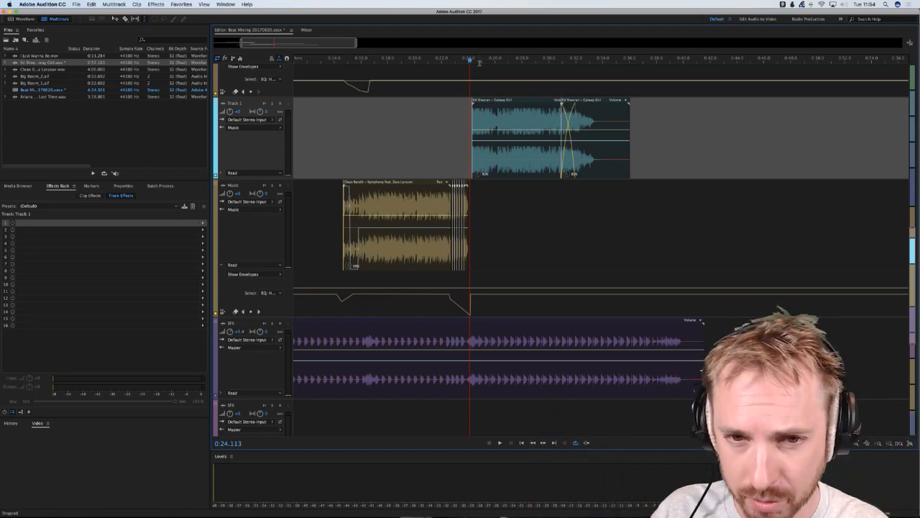
pyautogui.scroll(5, 470, 61)
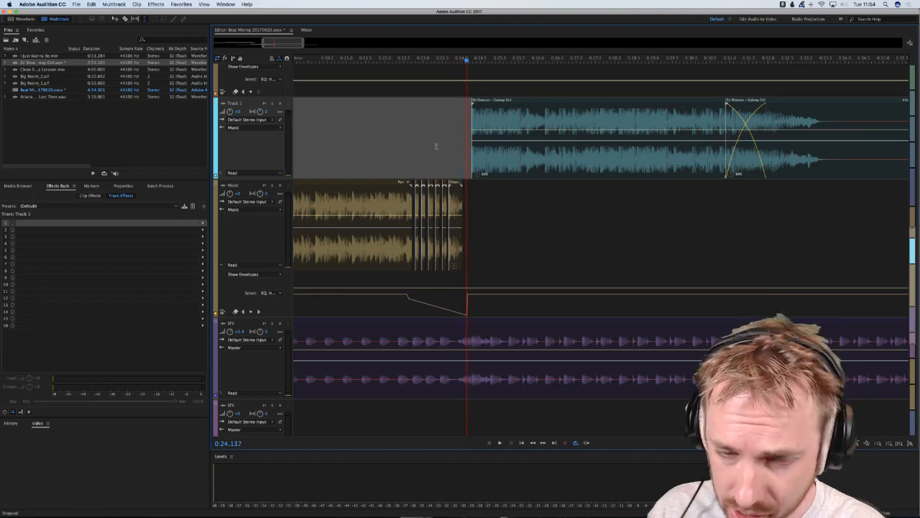
pyautogui.click(203, 224)
pyautogui.moveTo(244, 260)
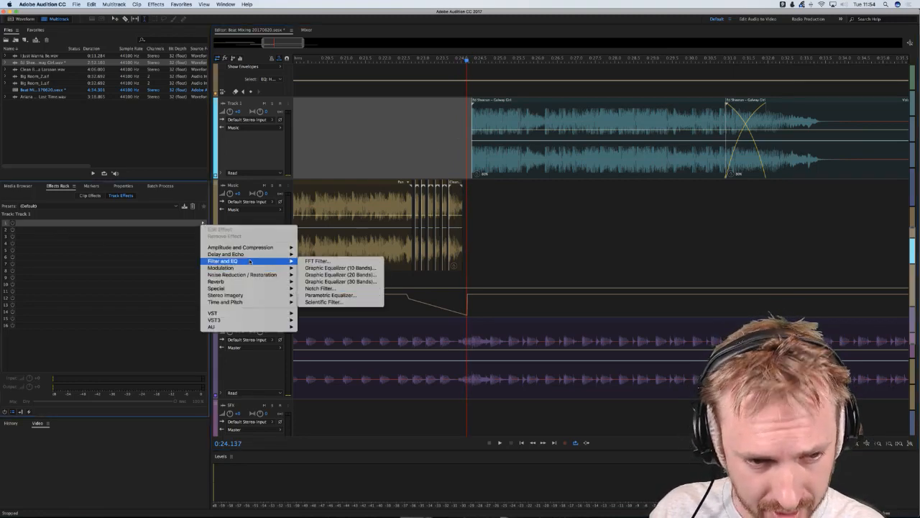
pyautogui.click(334, 296)
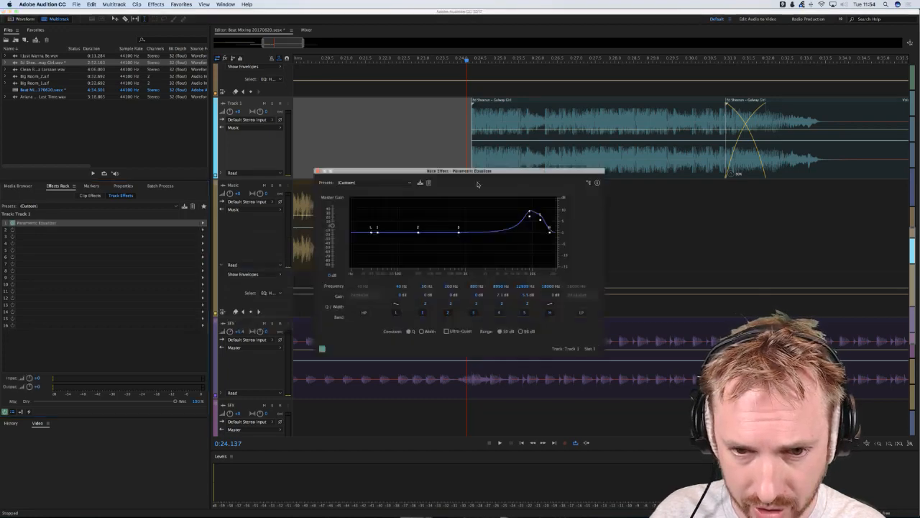
pyautogui.click(389, 184)
pyautogui.click(388, 189)
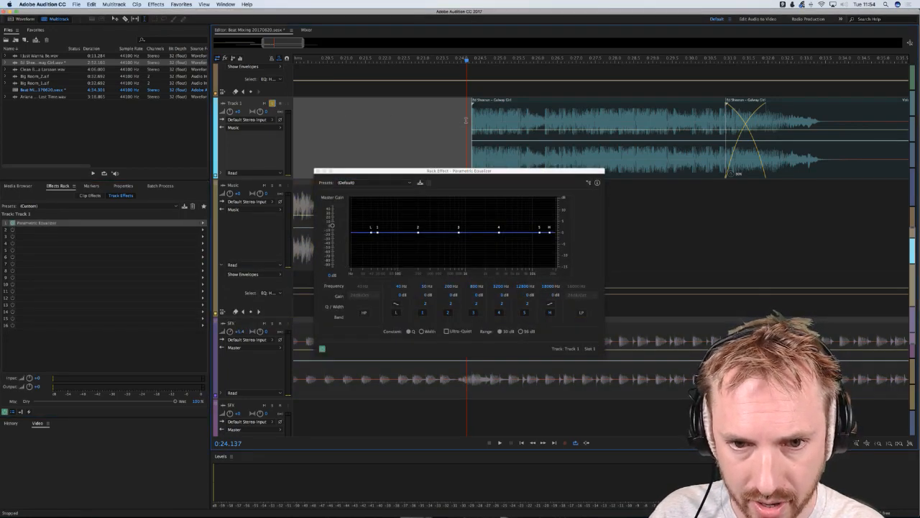
# - Play the soloed Track 1 through the equalizer and try lowering the high shelf band to -8.2 dB
pyautogui.press('space')
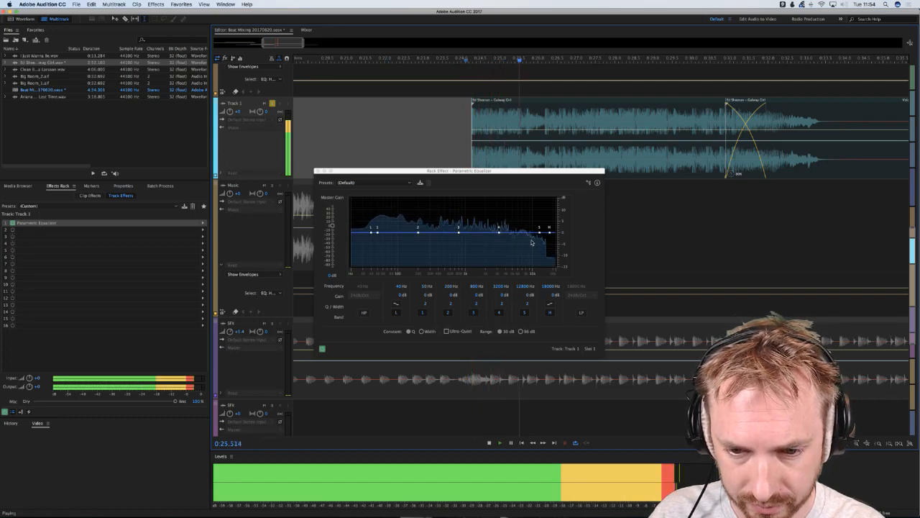
pyautogui.press('space')
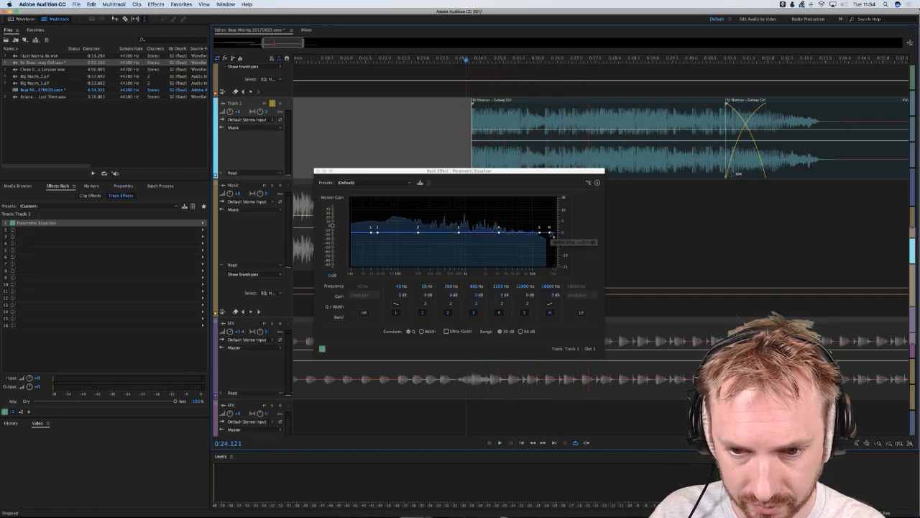
pyautogui.moveTo(549, 232); pyautogui.dragTo(543, 249)
pyautogui.press('space')
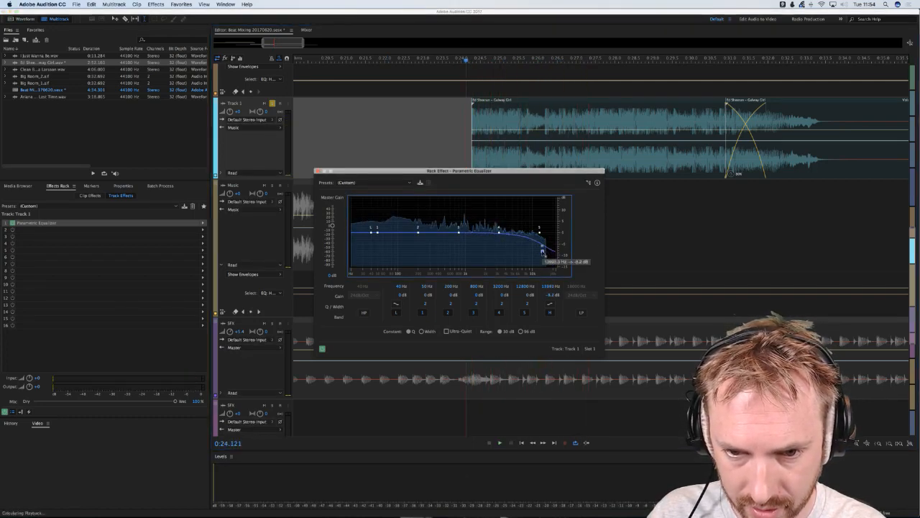
pyautogui.press('space')
# - Shape Track 1's equalizer by ear: band 4 at -4.7 dB near 2.9 kHz, band 5 at 7.3 dB near 11.6 kHz, high band at -0.5 dB
pyautogui.moveTo(542, 235); pyautogui.dragTo(459, 237)
pyautogui.press('space')
pyautogui.press('space')
pyautogui.press('space')
pyautogui.press('space')
pyautogui.press('space')
pyautogui.press('space')
pyautogui.press('space')
pyautogui.press('space')
pyautogui.press('space')
pyautogui.press('space')
pyautogui.press('space')
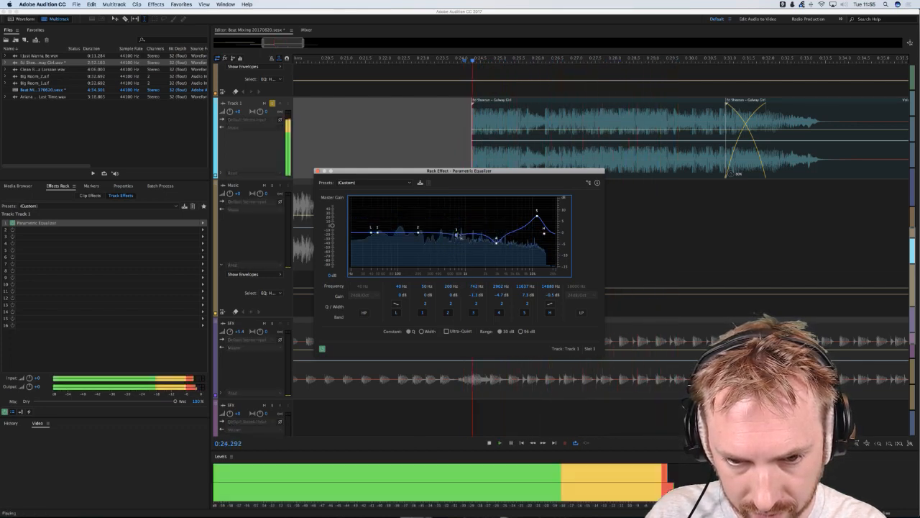
# - Fine-tune the equalizer's band 3 to about 724 Hz at -1.1 dB while replaying Track 1
pyautogui.press('space')
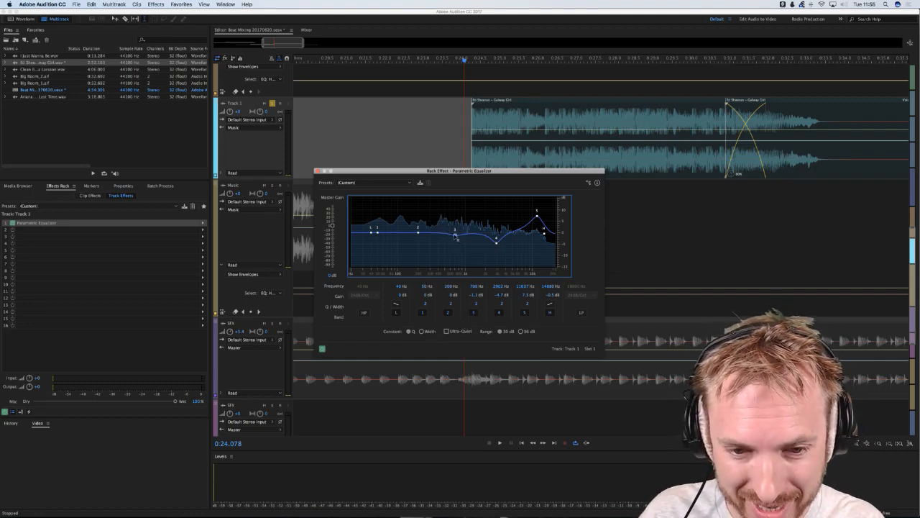
pyautogui.press('space')
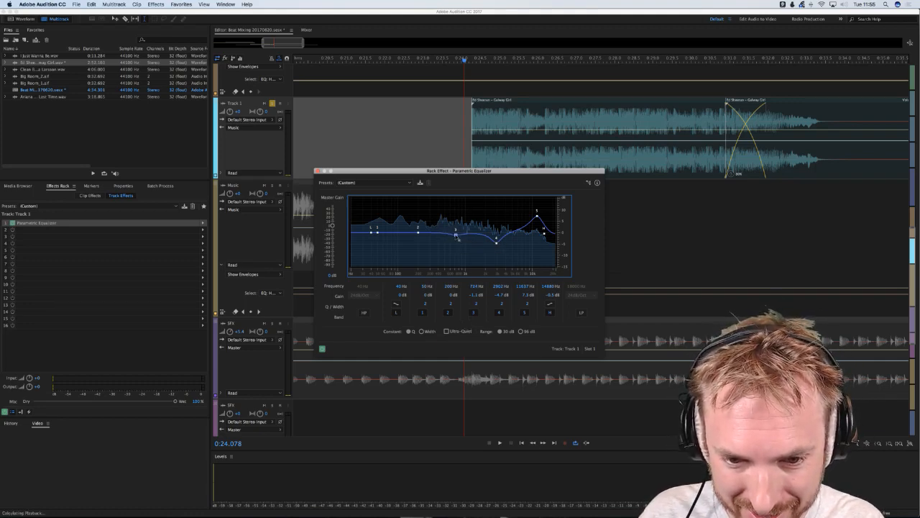
pyautogui.press('space')
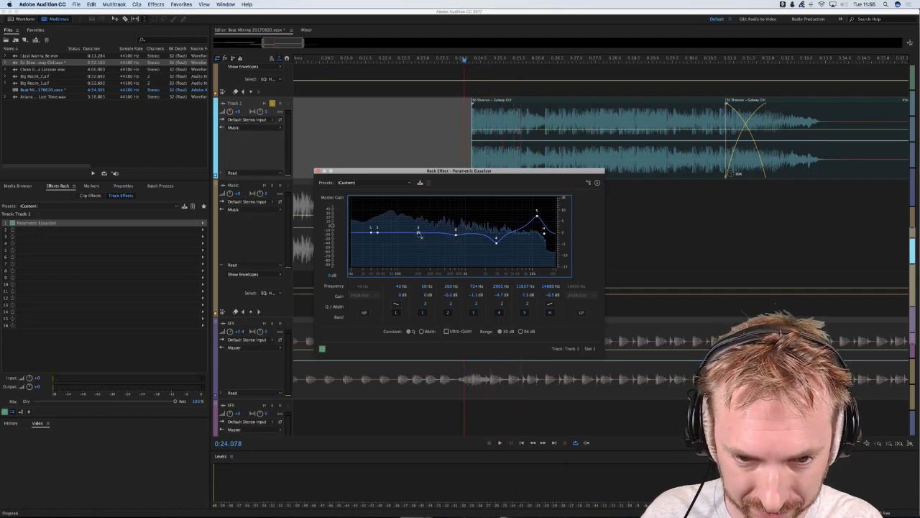
# - Lower the equalizer's band 2 to about -3.8 dB at 178 Hz and listen to the soloed track
pyautogui.press('space')
pyautogui.moveTo(418, 233)
pyautogui.mouseDown()
pyautogui.moveTo(414, 249)
pyautogui.moveTo(415, 241)
pyautogui.mouseUp()
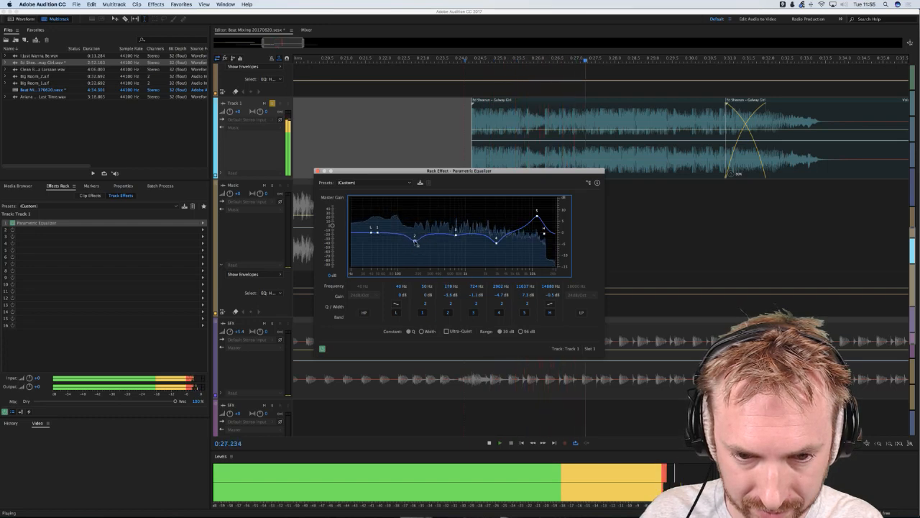
pyautogui.press('space')
pyautogui.press('space')
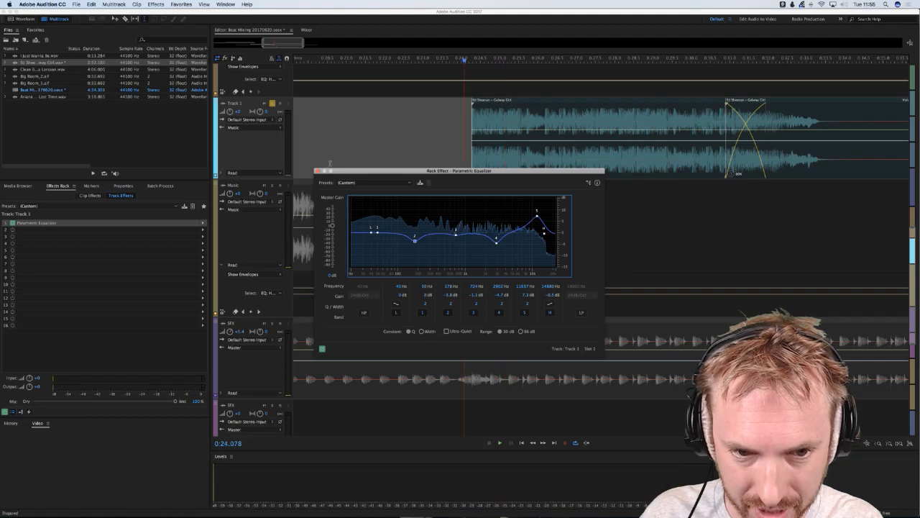
# - Sweep the equalizer's band 3 while replaying soloed Track 1, leave it at -2.7 dB near 1 kHz, and close the equalizer
pyautogui.press('space')
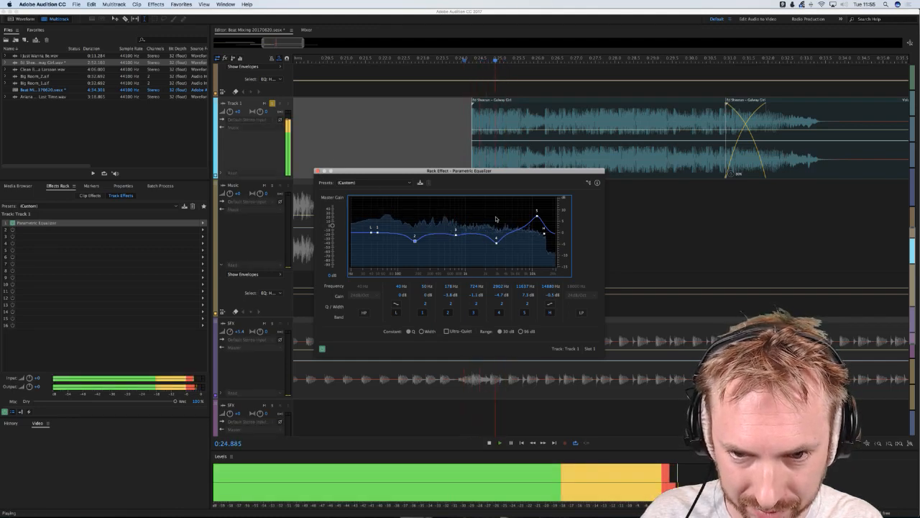
pyautogui.press('space')
pyautogui.moveTo(458, 237); pyautogui.dragTo(473, 257)
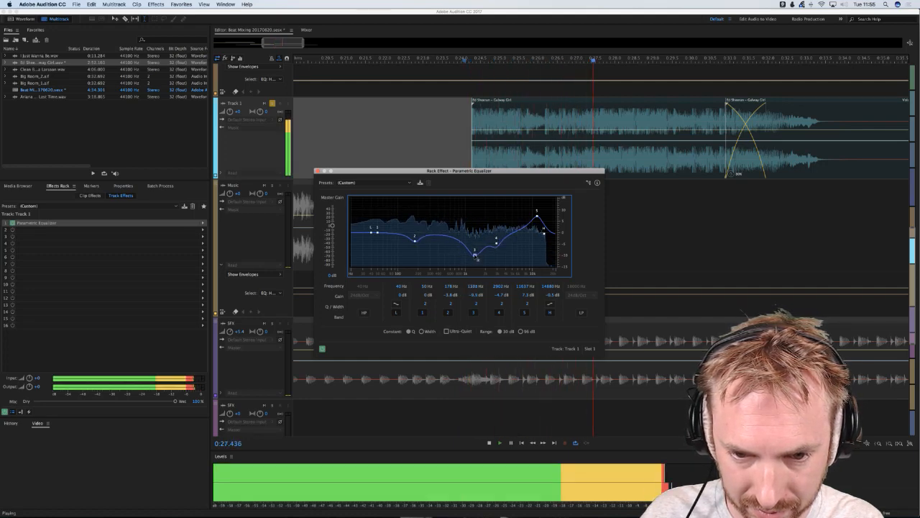
pyautogui.press('space')
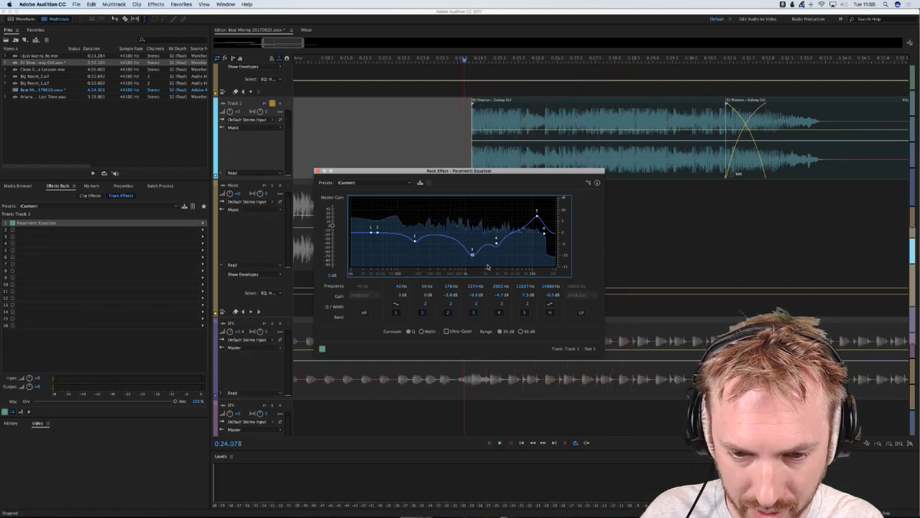
pyautogui.moveTo(472, 254); pyautogui.dragTo(468, 241)
pyautogui.press('space')
pyautogui.press('space')
pyautogui.click(316, 171)
# - Take Track 1 out of solo and play the transition into Galway Girl within the full mix
pyautogui.click(427, 137)
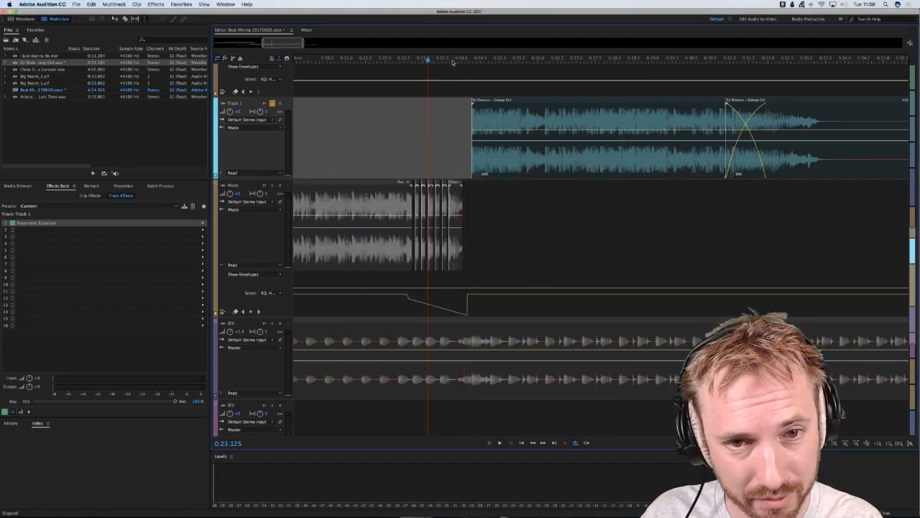
pyautogui.scroll(-10, 451, 60)
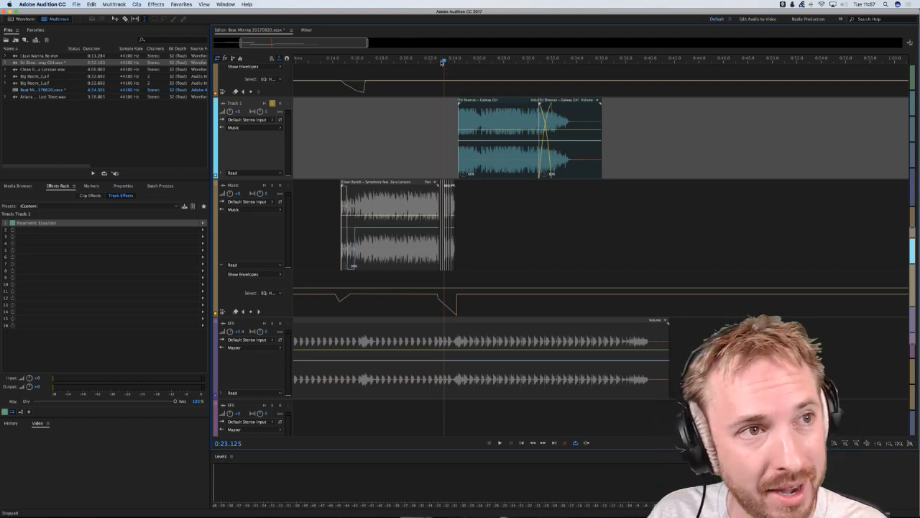
pyautogui.moveTo(437, 61); pyautogui.dragTo(452, 61)
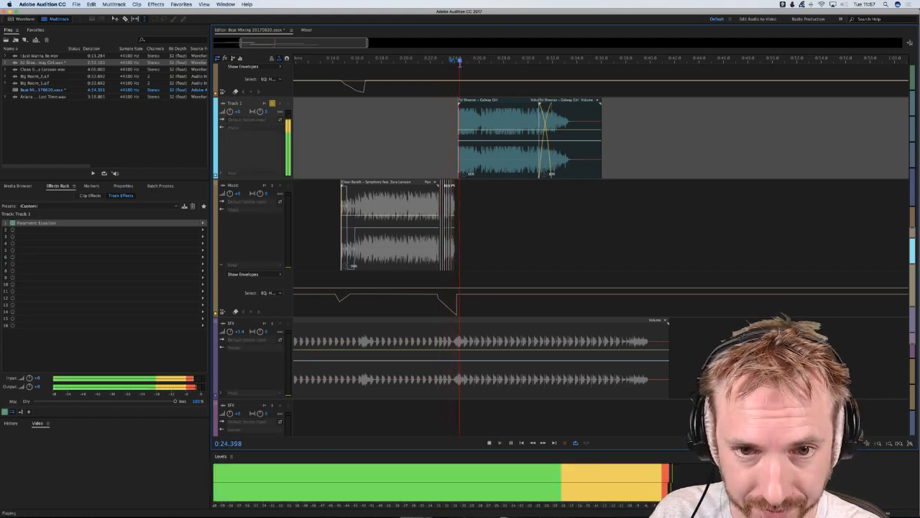
pyautogui.press('space')
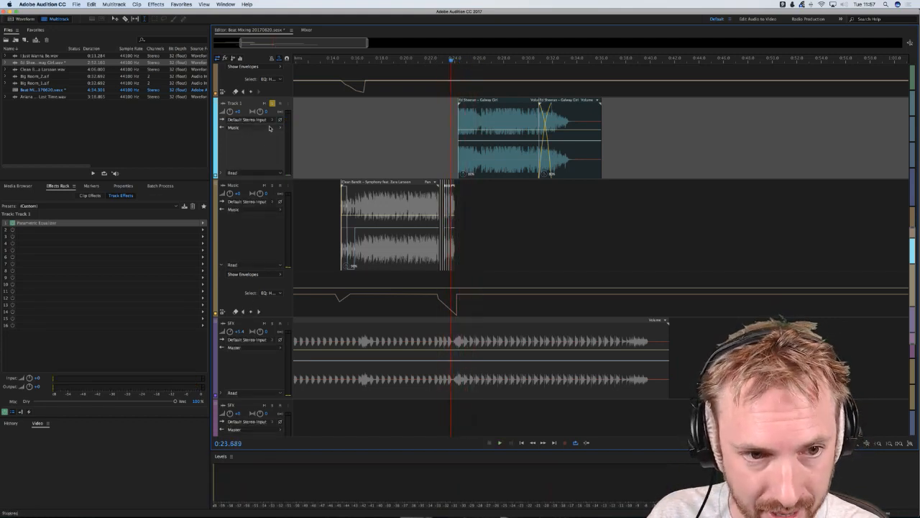
pyautogui.click(272, 103)
pyautogui.press('space')
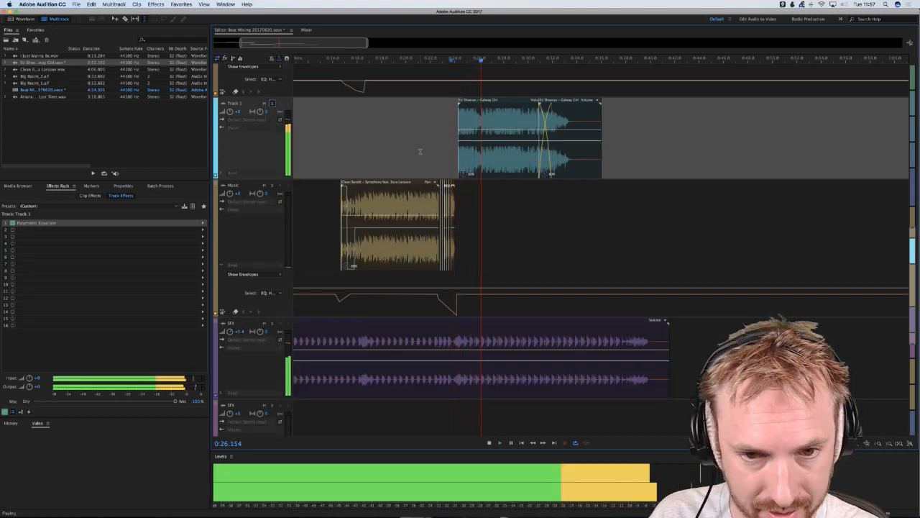
pyautogui.press('space')
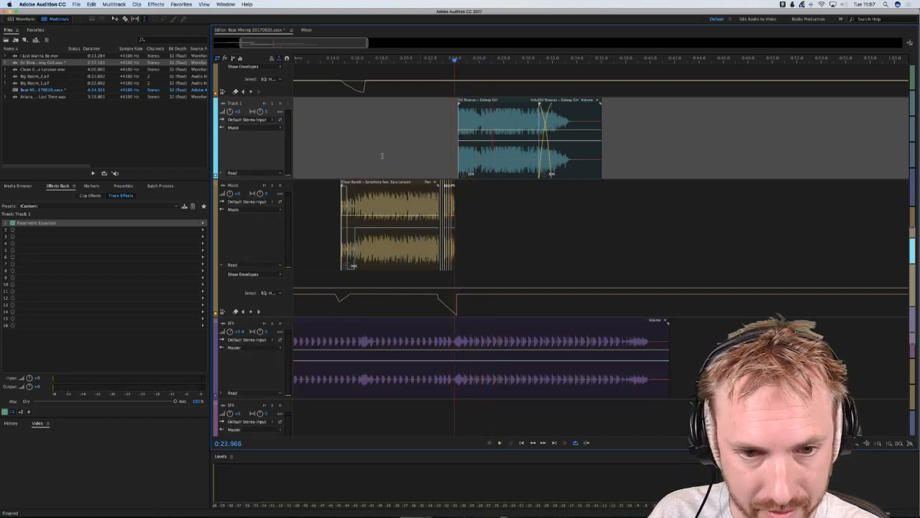
# - Reopen Track 1's Parametric Equalizer clear of the clips and shift band 4 to about 3.1 kHz while the mix plays
pyautogui.doubleClick(81, 225)
pyautogui.moveTo(476, 175); pyautogui.dragTo(694, 183)
pyautogui.press('space')
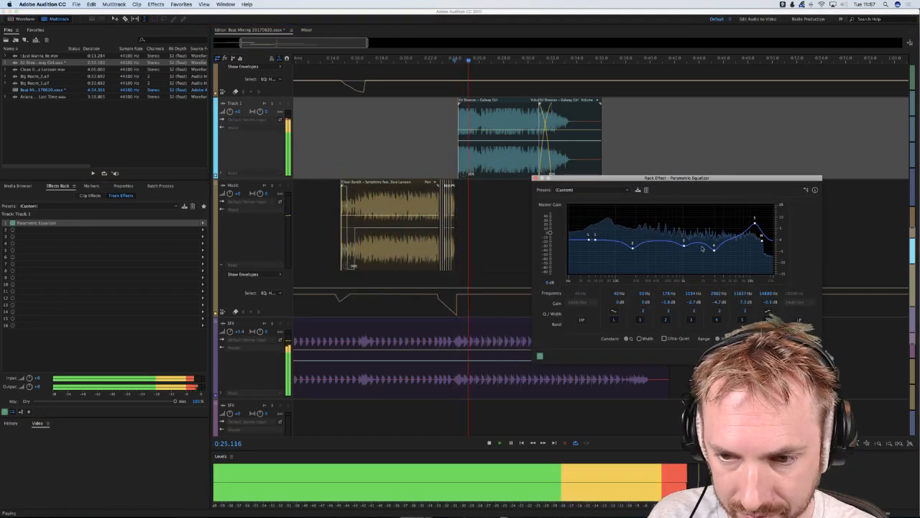
pyautogui.moveTo(716, 252); pyautogui.dragTo(716, 250)
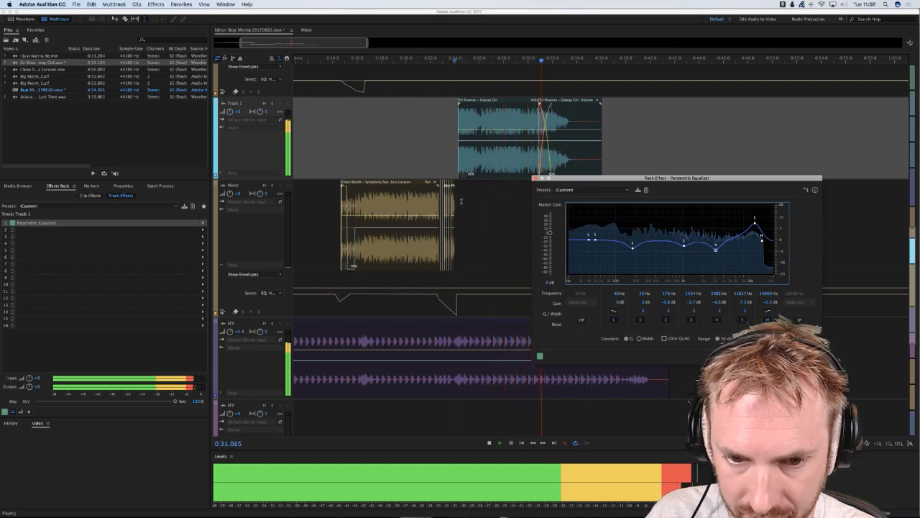
pyautogui.press('space')
# - Play a time selection over the Galway Girl section and ease equalizer band 2 to about -1.7 dB at 139 Hz
pyautogui.moveTo(456, 159); pyautogui.dragTo(616, 160)
pyautogui.press('space')
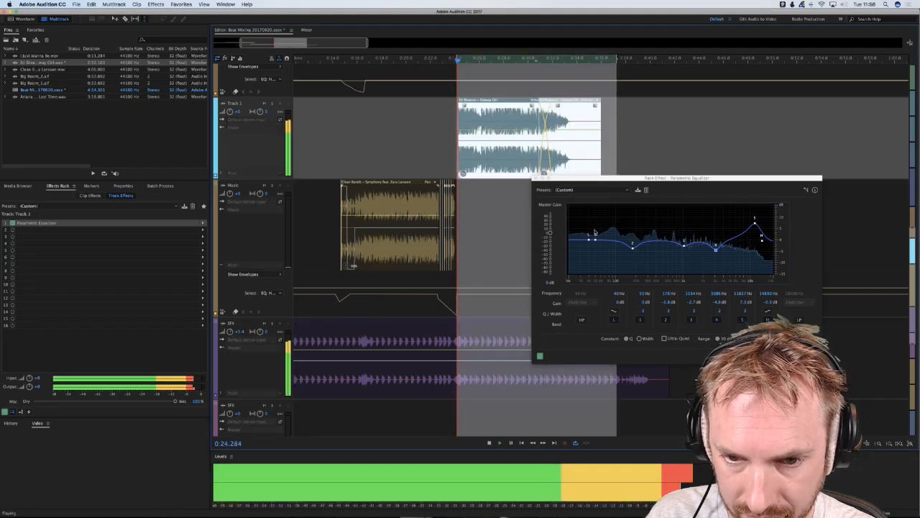
pyautogui.moveTo(629, 244); pyautogui.dragTo(631, 243)
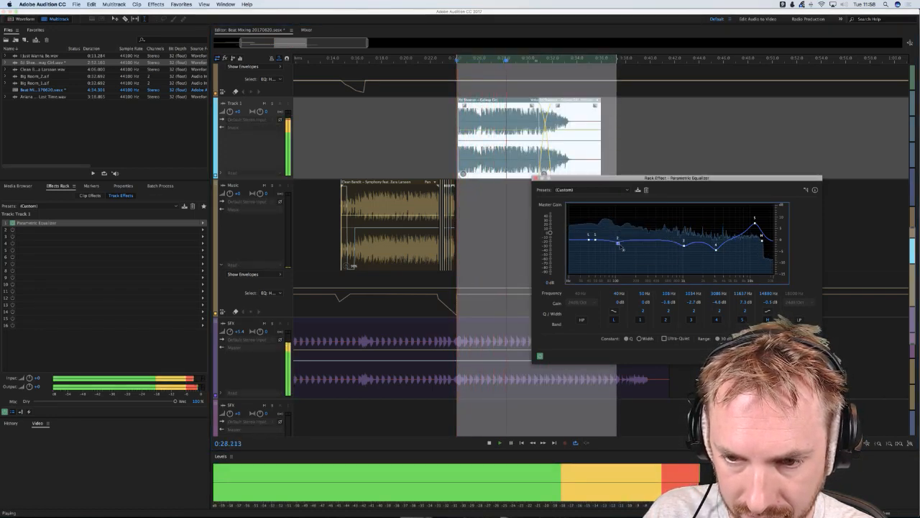
pyautogui.moveTo(624, 247); pyautogui.dragTo(626, 245)
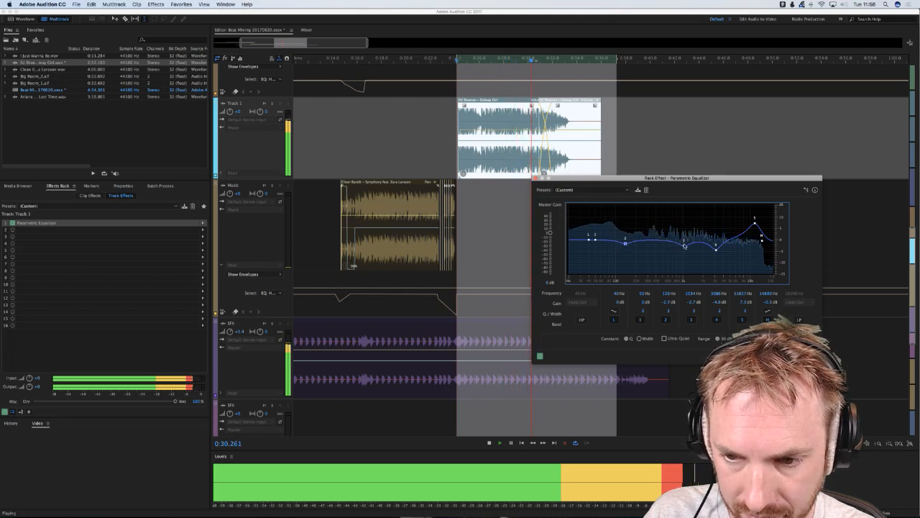
# - Fine-tune equalizer band 3 to about -2.2 dB near 1 kHz during playback, then close the equalizer
pyautogui.moveTo(683, 239); pyautogui.dragTo(682, 242)
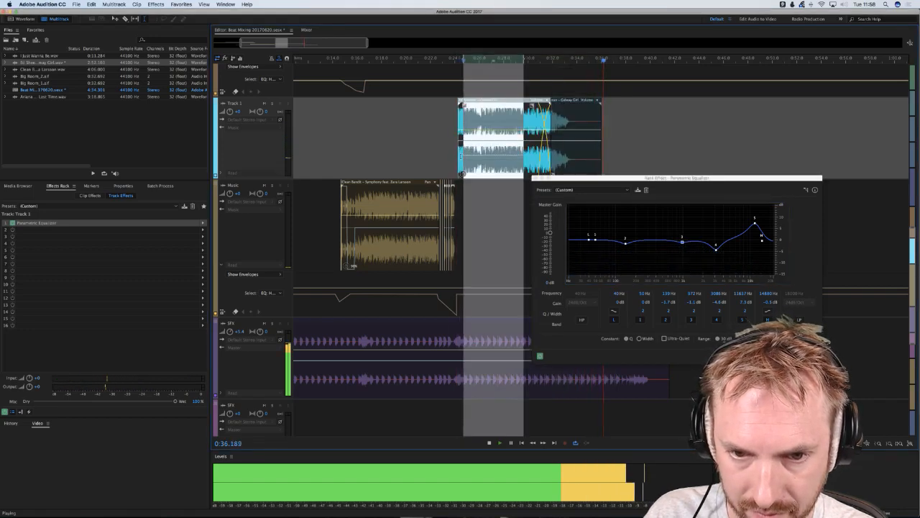
pyautogui.moveTo(682, 243); pyautogui.dragTo(683, 246)
pyautogui.press('space')
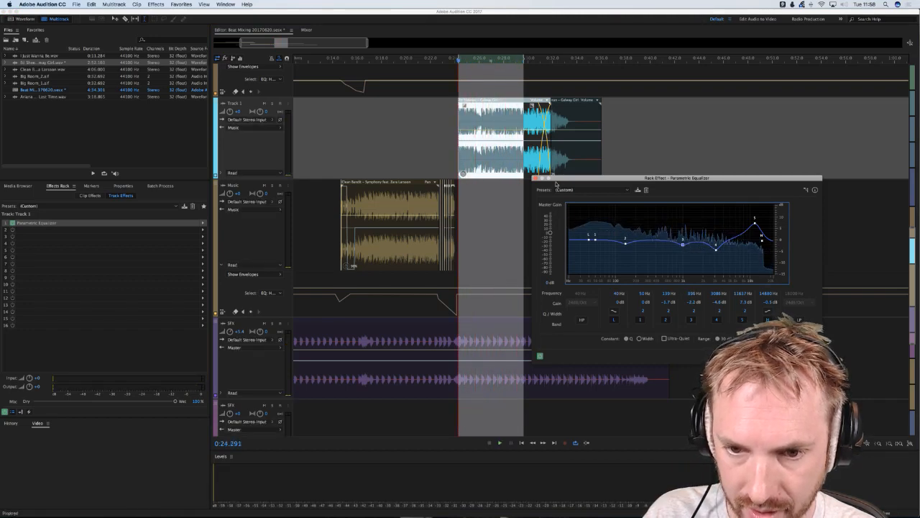
pyautogui.click(535, 178)
# - Play the transition from the Clean Bandit clip into Galway Girl to check the equalized mix
pyautogui.click(445, 155)
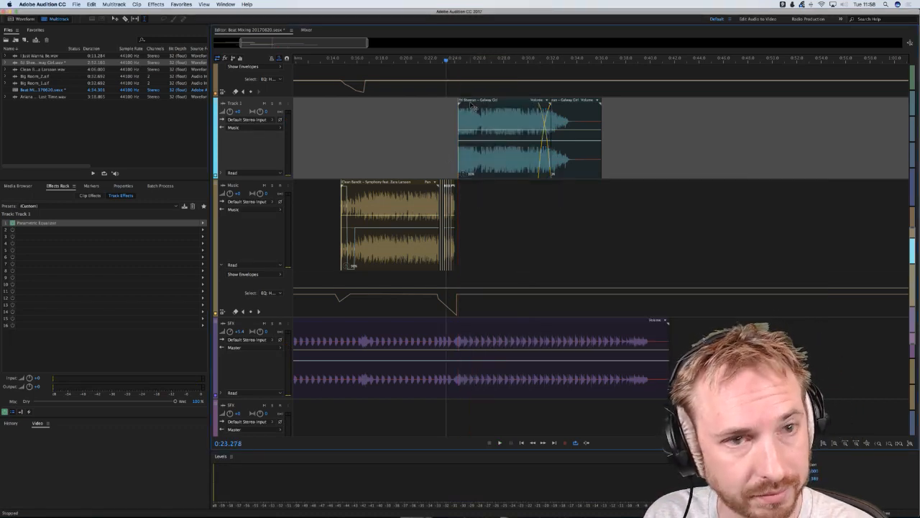
pyautogui.scroll(-3, 457, 62)
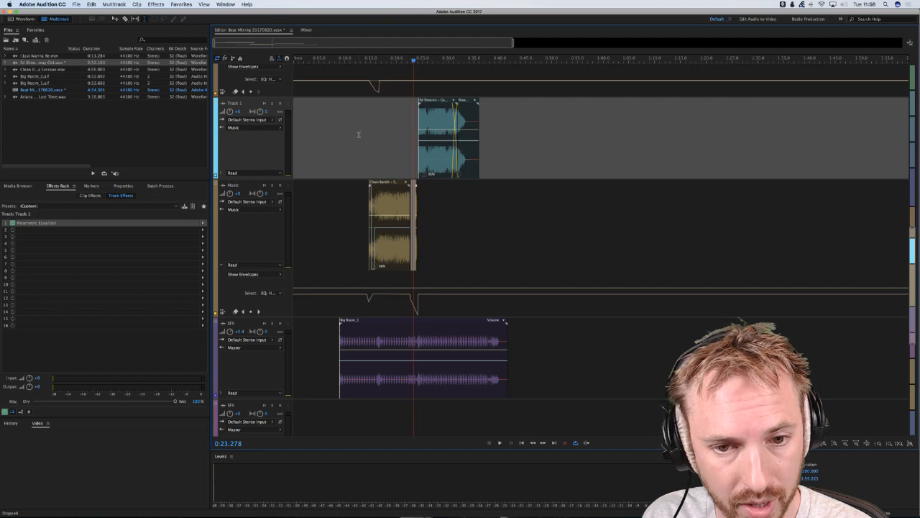
pyautogui.scroll(3, 358, 135)
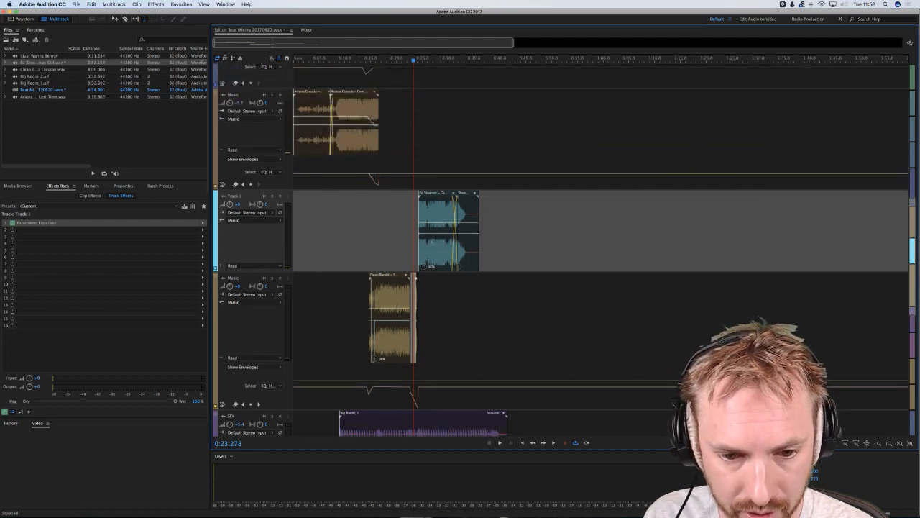
pyautogui.press('space')
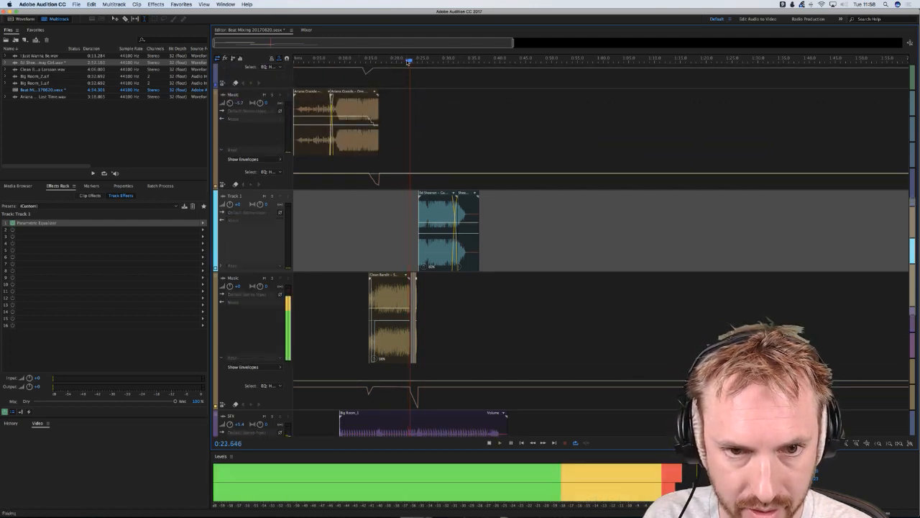
pyautogui.scroll(5, 411, 60)
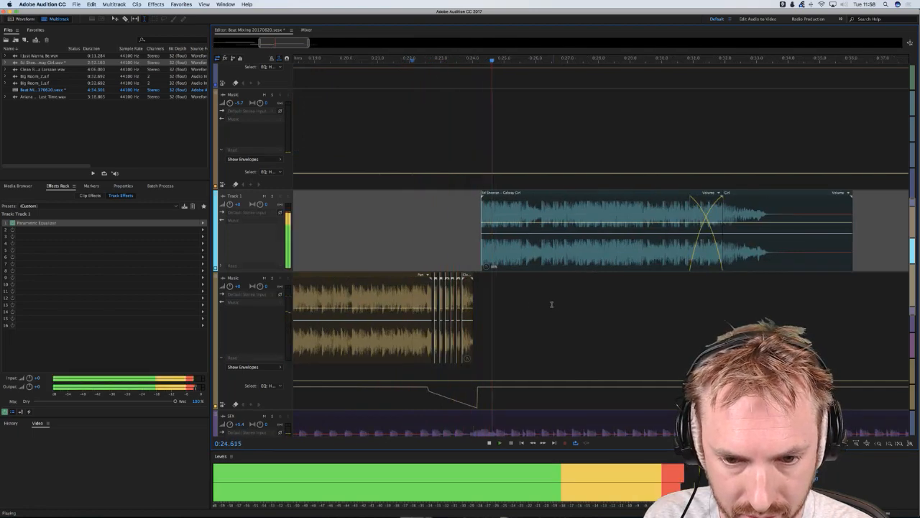
pyautogui.press('space')
# - Cut off Big Room_1's ending, move it to the lower SFX track under Galway Girl's ending, and delete the leftover piece between
pyautogui.scroll(-3, 505, 247)
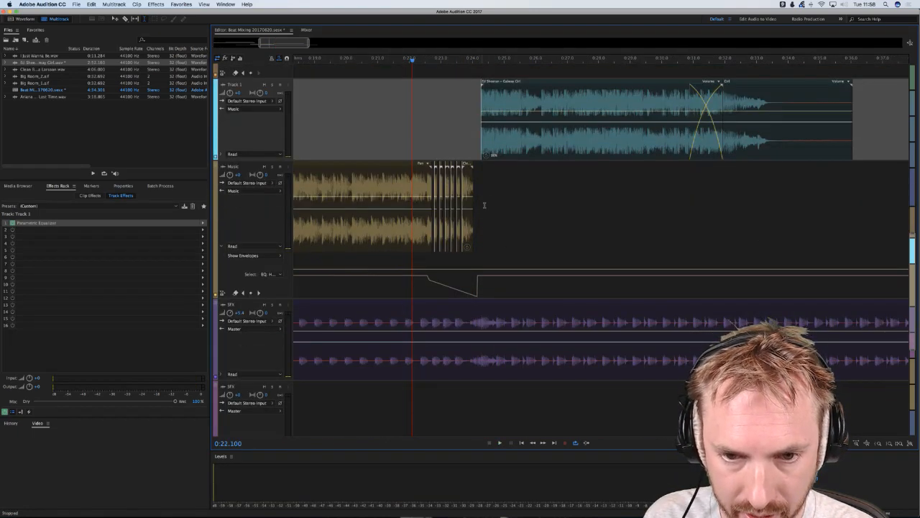
pyautogui.scroll(-5, 505, 56)
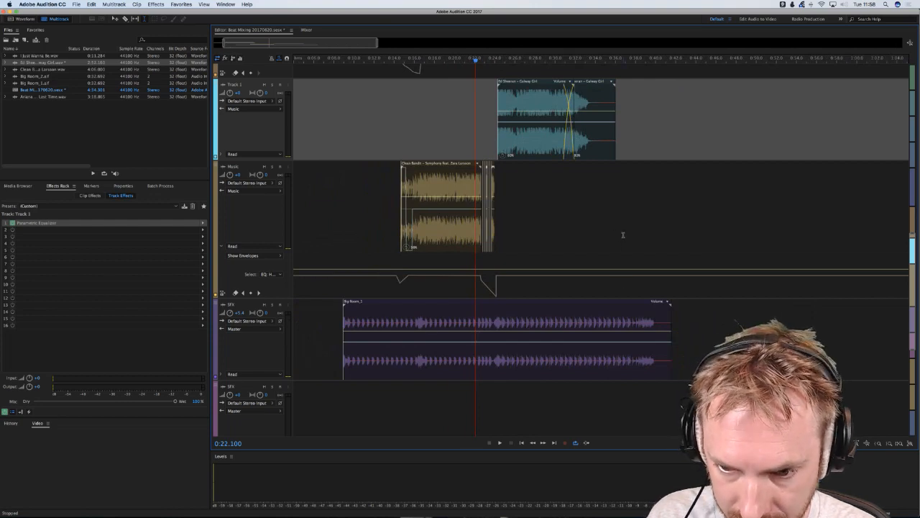
pyautogui.click(602, 220)
pyautogui.moveTo(603, 352); pyautogui.dragTo(587, 396)
pyautogui.press('Delete')
pyautogui.click(635, 388)
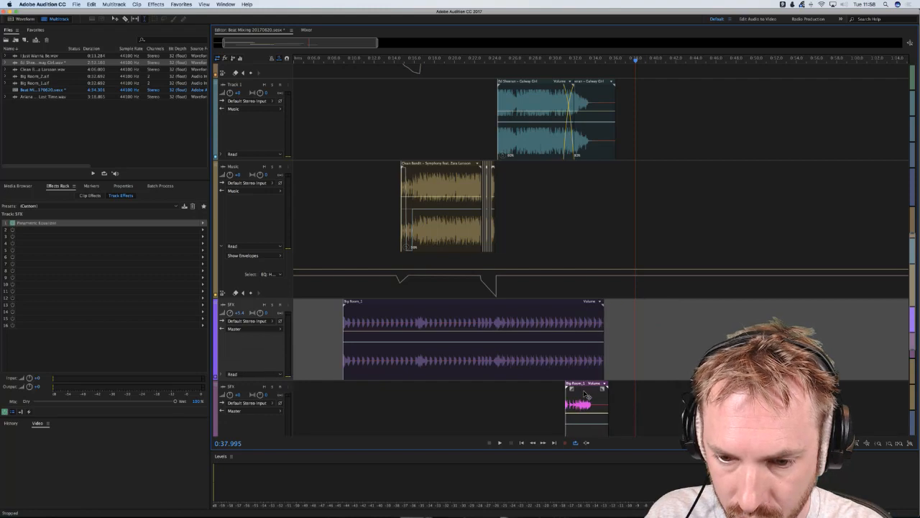
# - Solo the upper SFX track and listen to its beat around the Galway Girl crossfade
pyautogui.click(552, 410)
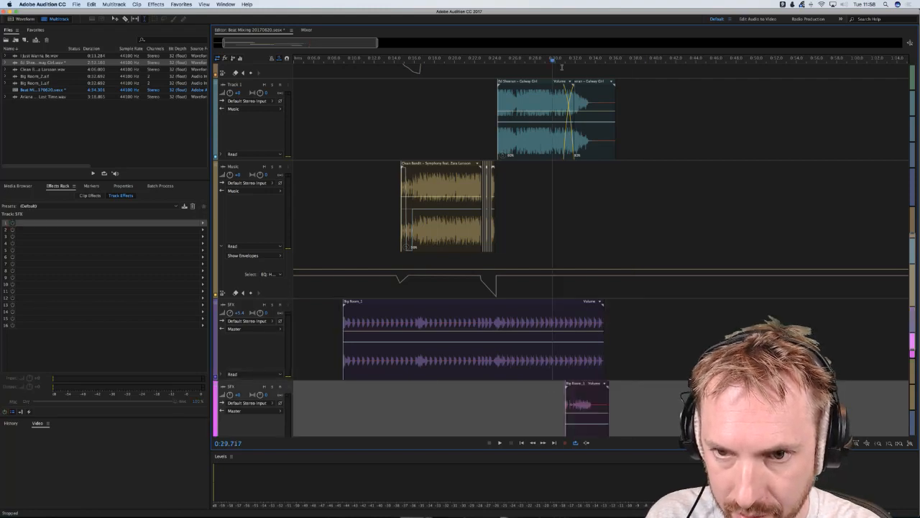
pyautogui.scroll(5, 561, 66)
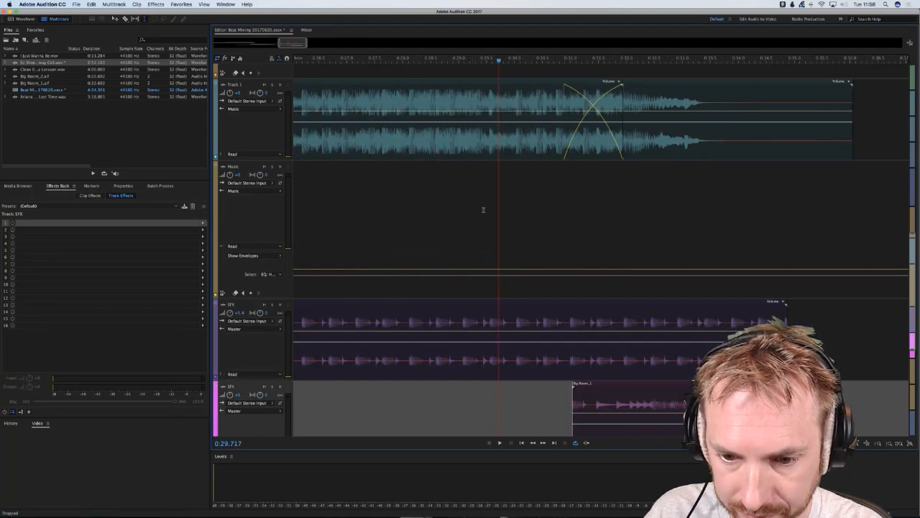
pyautogui.click(590, 193)
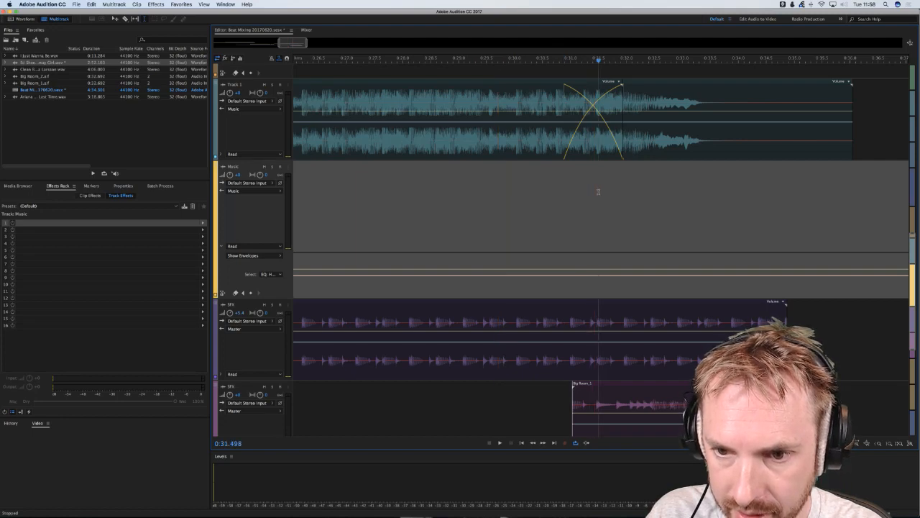
pyautogui.click(273, 304)
pyautogui.press('space')
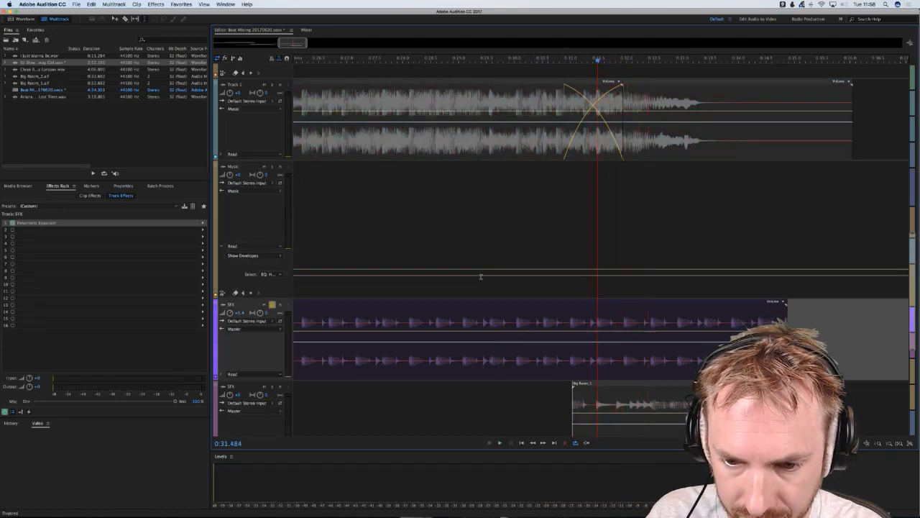
pyautogui.click(474, 277)
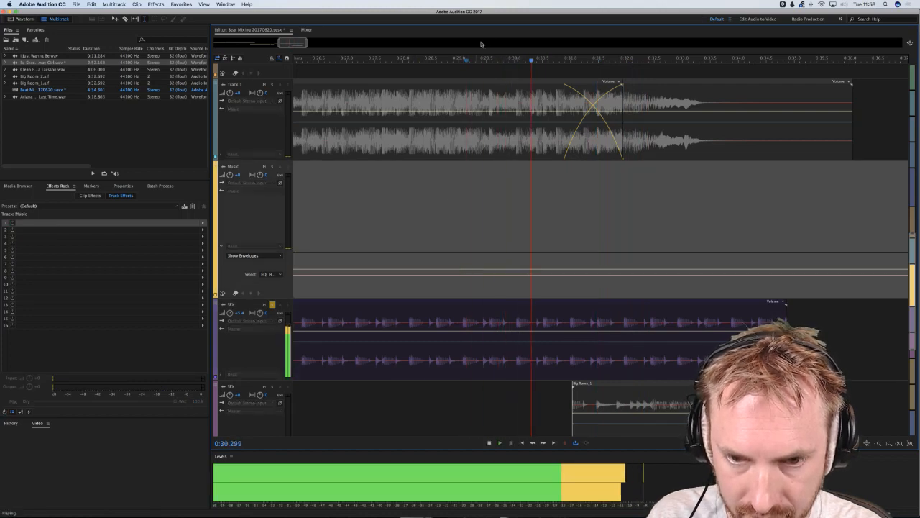
pyautogui.scroll(-3, 480, 59)
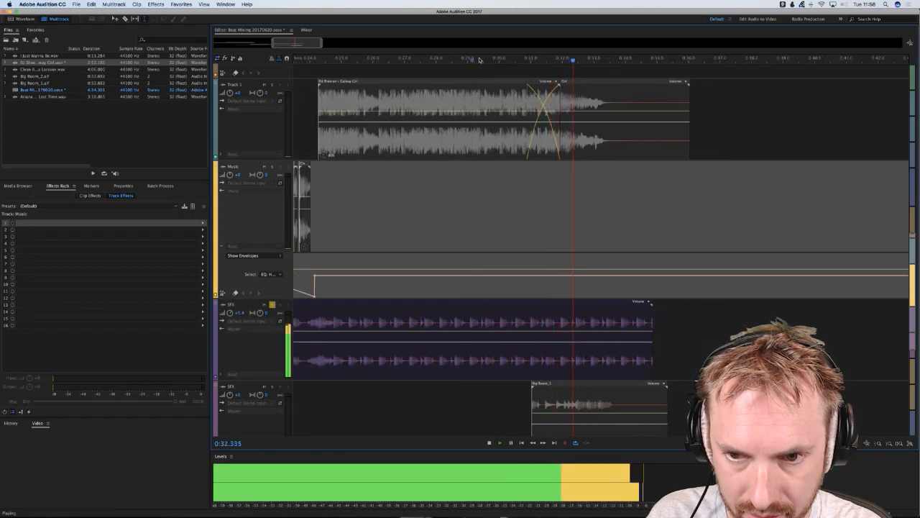
pyautogui.press('space')
# - Replay the soloed SFX beat from the start of the Galway Girl clip to locate where its ending should fall
pyautogui.click(372, 256)
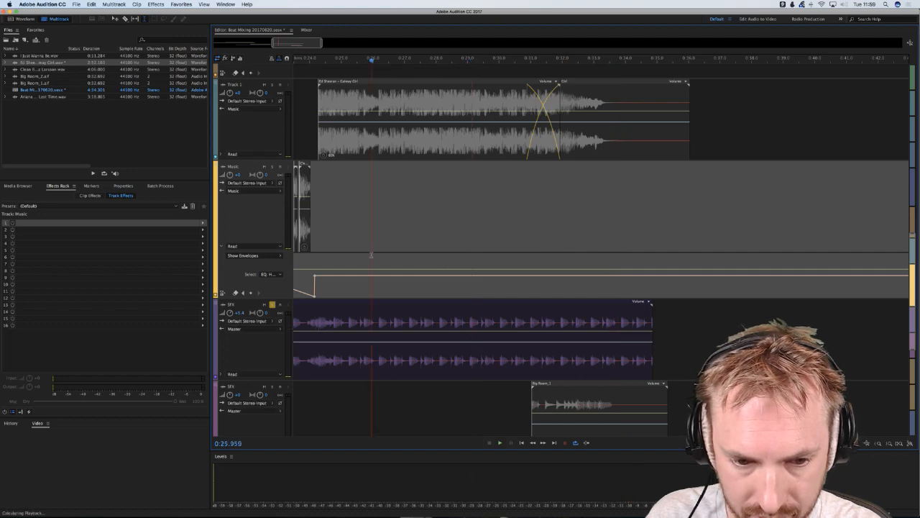
pyautogui.press('space')
pyautogui.press('space')
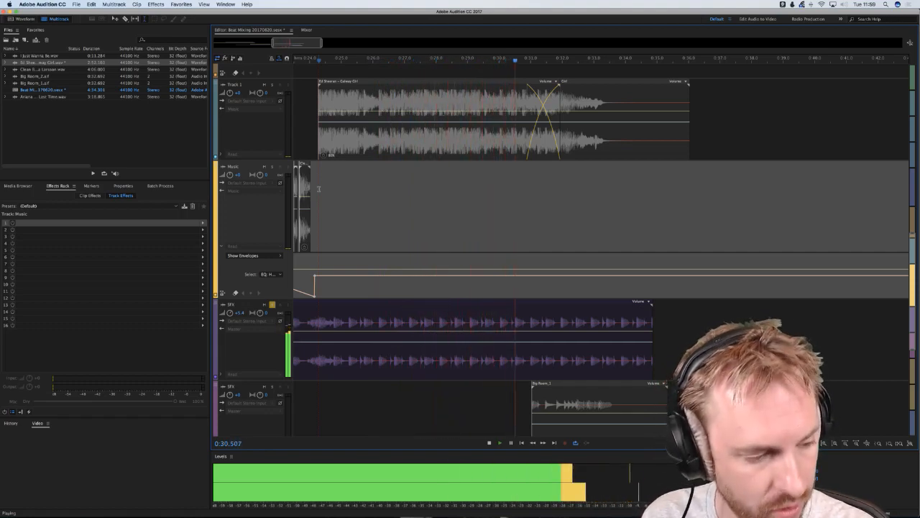
pyautogui.press('space')
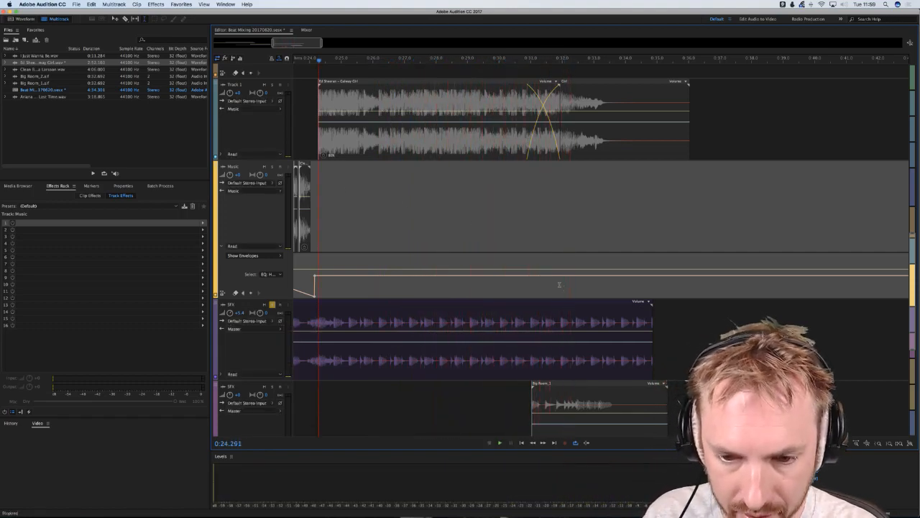
pyautogui.press('space')
pyautogui.press('space')
# - Move the Big Room_1 ending clip about 0.7 s earlier and solo the lower SFX track instead of the upper one
pyautogui.moveTo(583, 399); pyautogui.dragTo(562, 402)
pyautogui.click(273, 306)
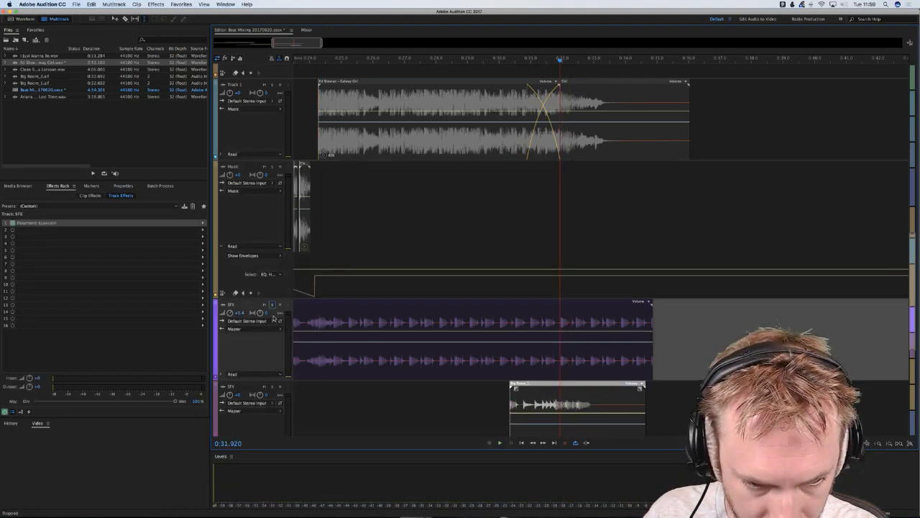
pyautogui.click(272, 387)
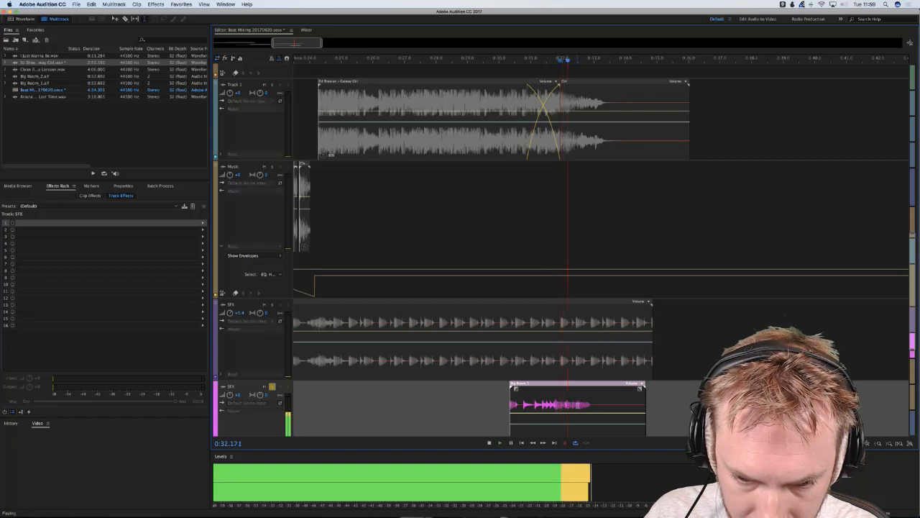
# - Move the Big Room_1 ending clip about 1 s later on the lower SFX track and listen to it from 0:31.920
pyautogui.press('space')
pyautogui.moveTo(571, 409); pyautogui.dragTo(603, 408)
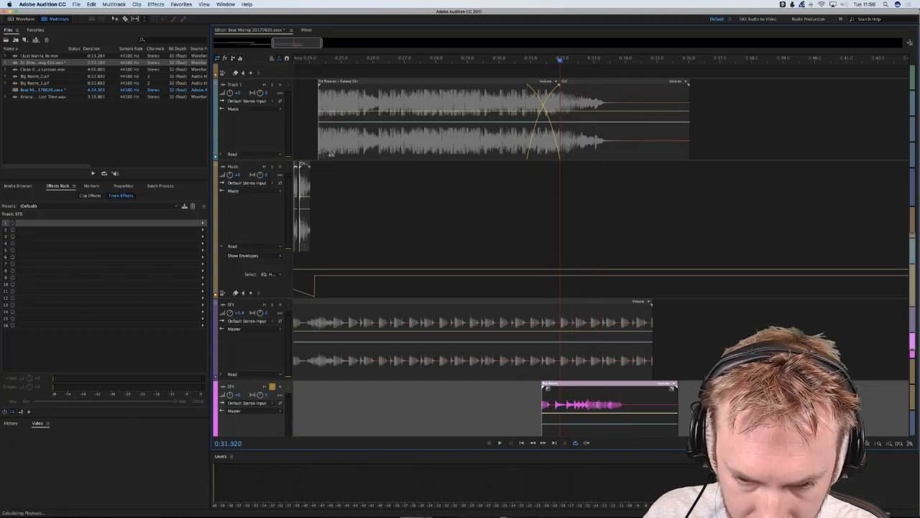
pyautogui.press('space')
pyautogui.press('space')
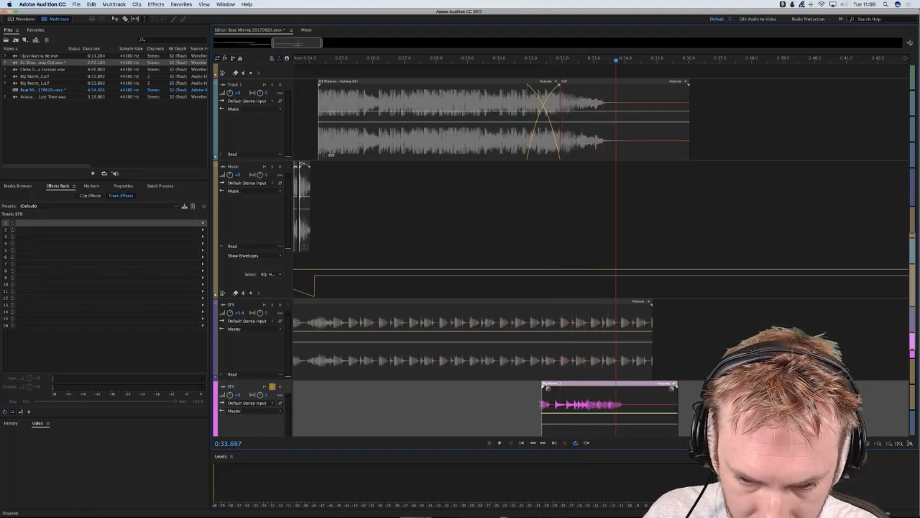
# - Extend the ending clip's start back to about 0:23, shift the clip about 0.2 s later, and replay it against the upper beat
pyautogui.moveTo(542, 404); pyautogui.dragTo(305, 404)
pyautogui.moveTo(556, 407); pyautogui.dragTo(562, 408)
pyautogui.press('space')
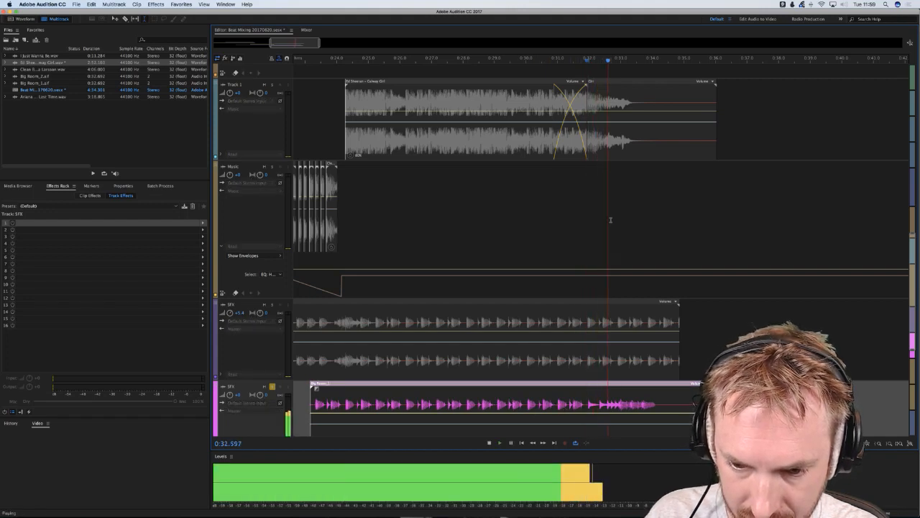
pyautogui.press('space')
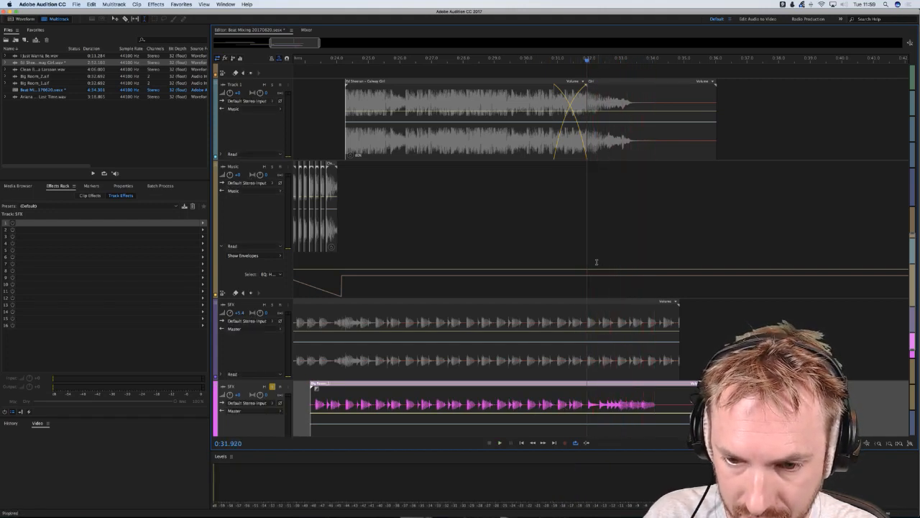
# - Mark the ending's first beat at about 0:31.9, listen to the lead-in, and compare both SFX waveforms at the marker
pyautogui.click(518, 224)
pyautogui.press('space')
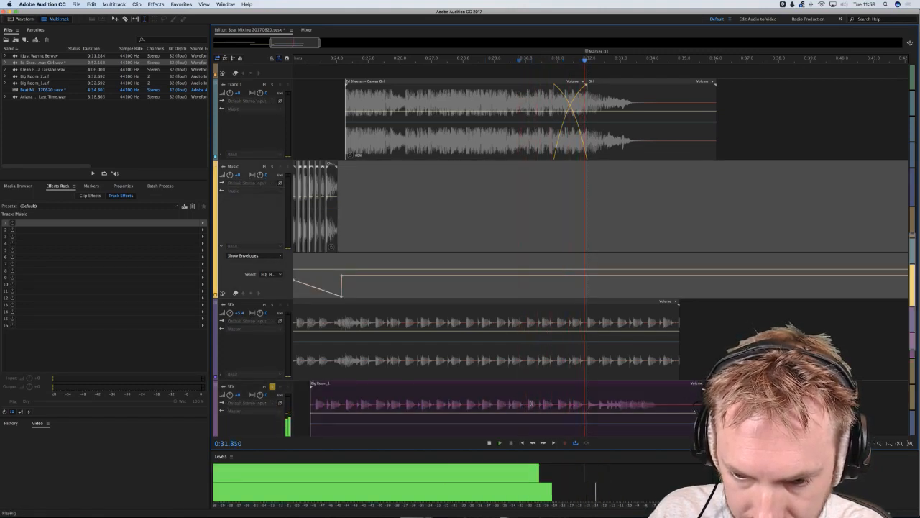
pyautogui.press('space')
pyautogui.scroll(5, 592, 63)
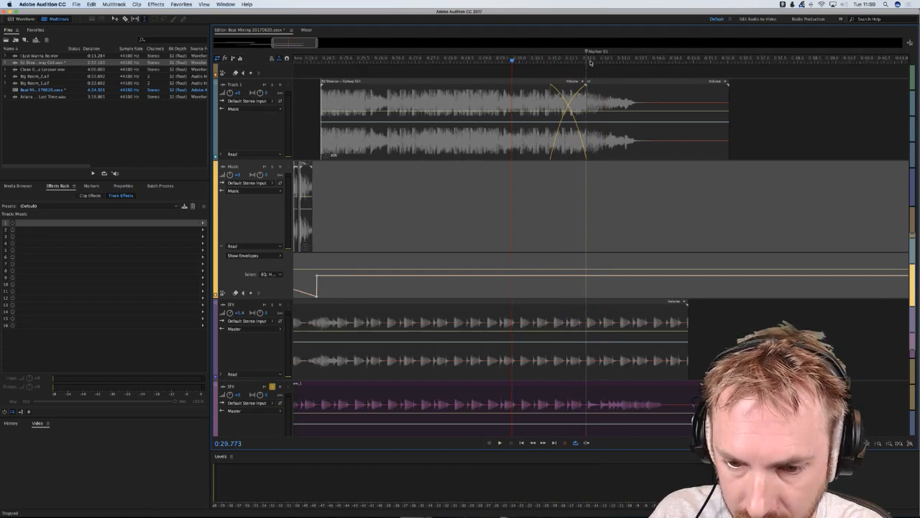
pyautogui.click(573, 365)
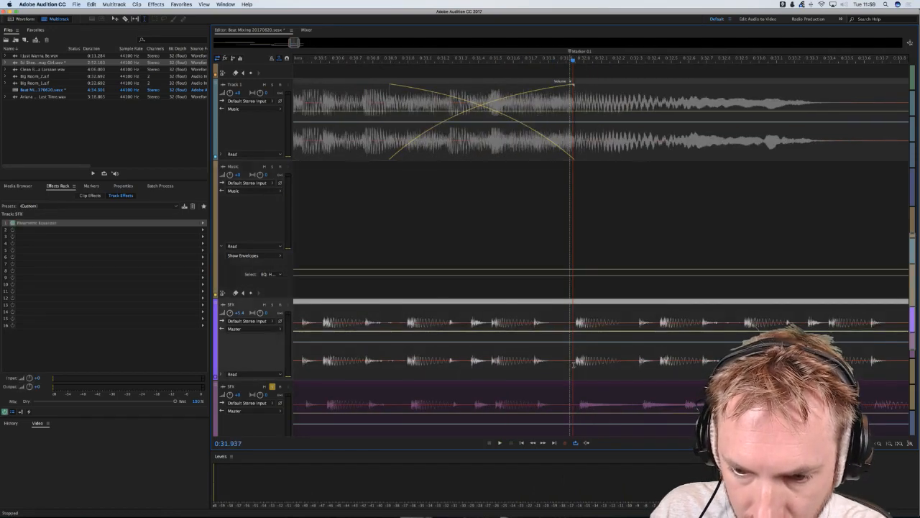
pyautogui.click(587, 405)
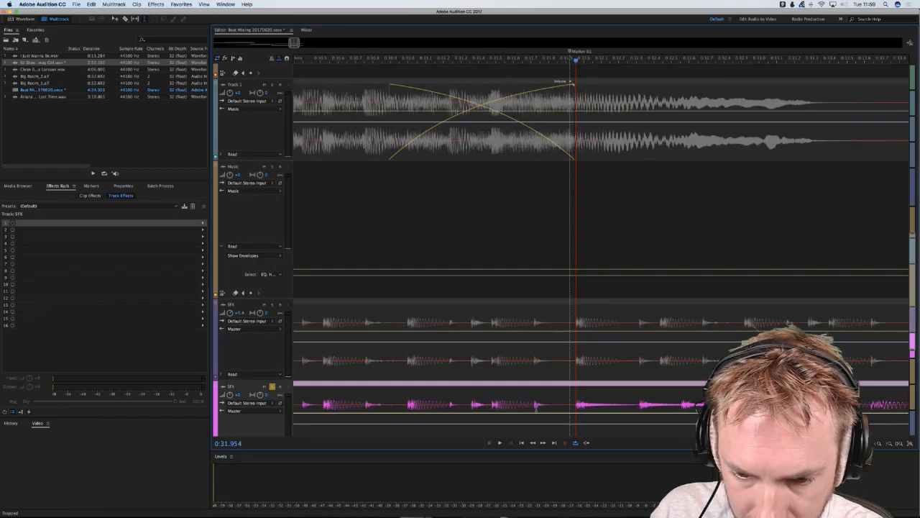
# - Split the lower Big Room_1 clip at 0:31.346, split the upper one at the marked beat, and delete the upper clip's remainder
pyautogui.click(468, 405)
pyautogui.press('super+k')
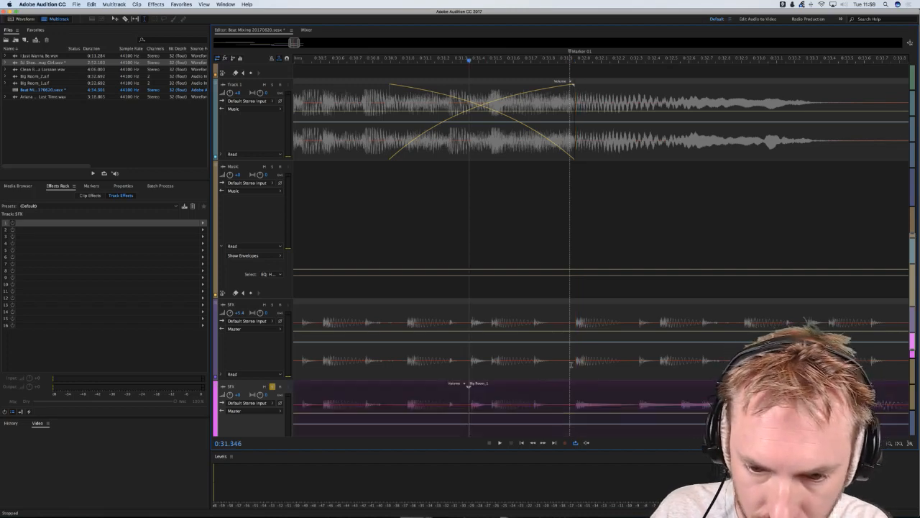
pyautogui.click(575, 362)
pyautogui.press('super+k')
pyautogui.click(587, 362)
pyautogui.press('Delete')
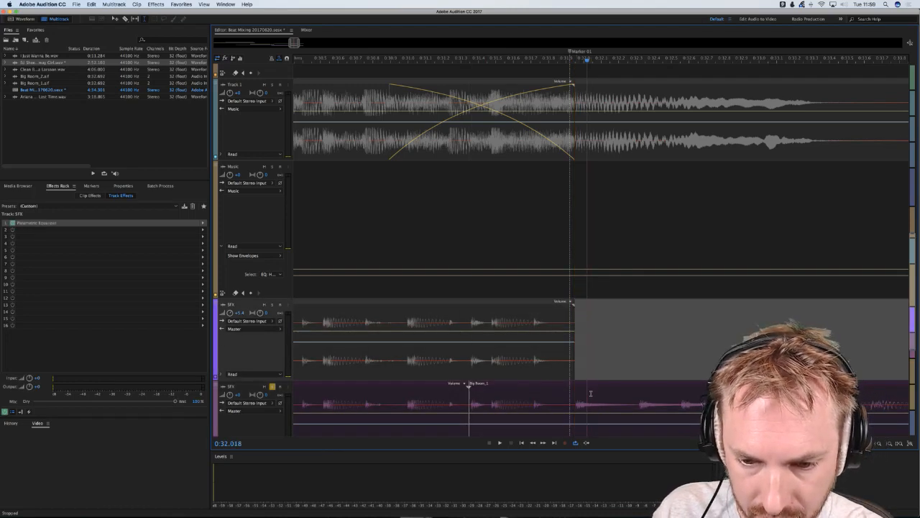
# - Delete the lower clip's lead-in and move its ending up to the upper SFX track, overlapping the main beat as a crossfade
pyautogui.click(407, 405)
pyautogui.press('Delete')
pyautogui.moveTo(494, 398); pyautogui.dragTo(498, 371)
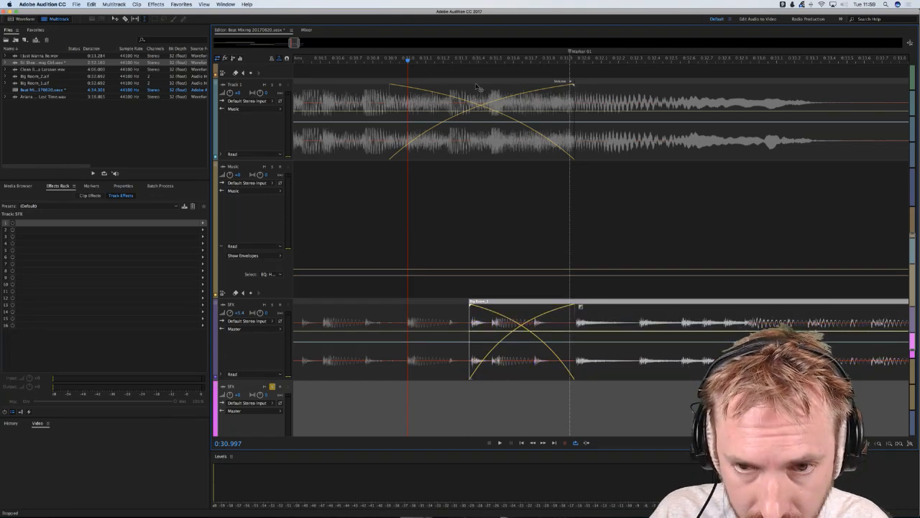
# - Unsolo the lower SFX track and listen to the full mix's ending from about 0:30
pyautogui.scroll(-5, 459, 66)
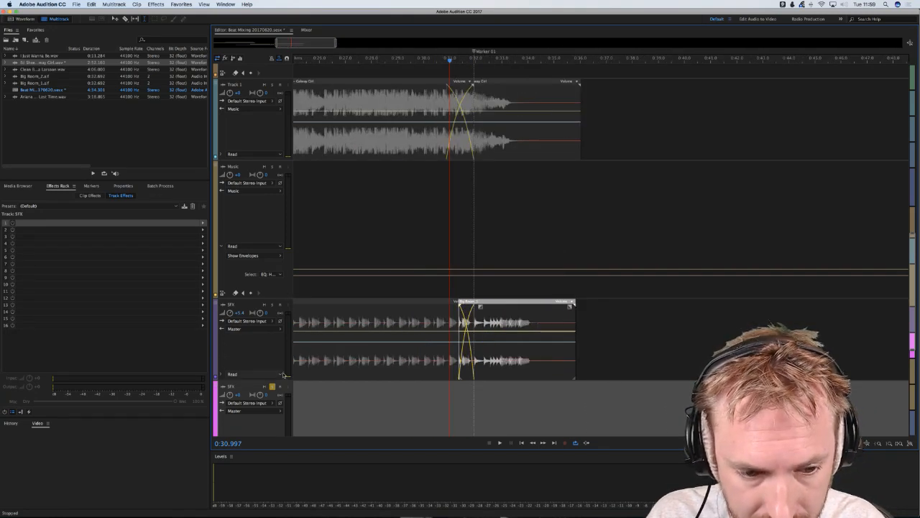
pyautogui.click(272, 386)
pyautogui.click(424, 222)
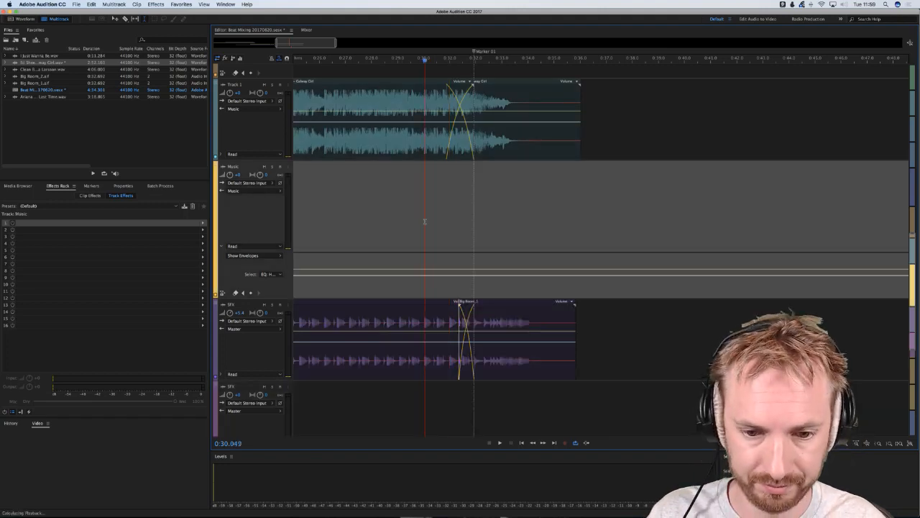
pyautogui.press('space')
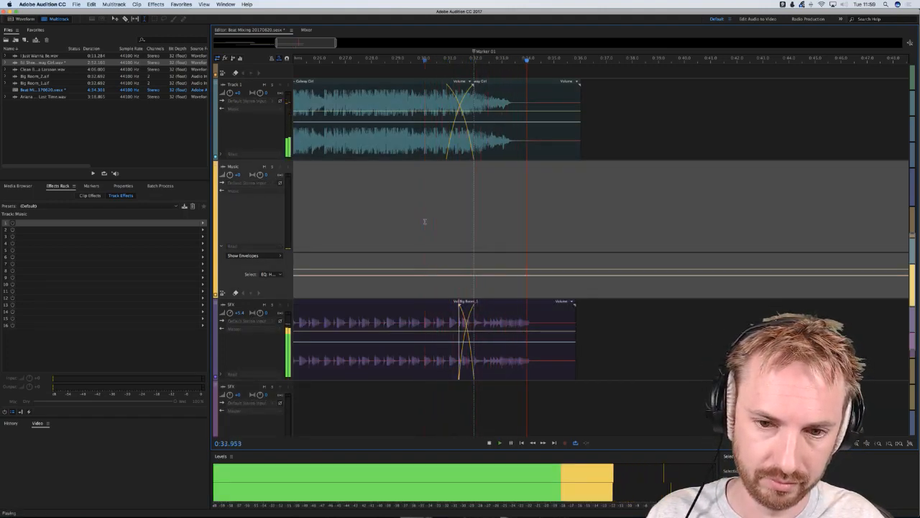
pyautogui.press('space')
pyautogui.press('space')
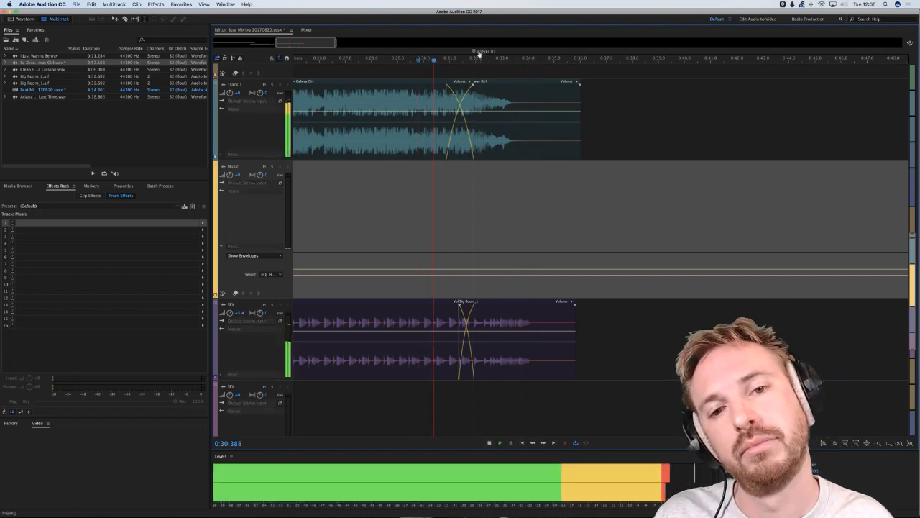
pyautogui.scroll(-5, 478, 53)
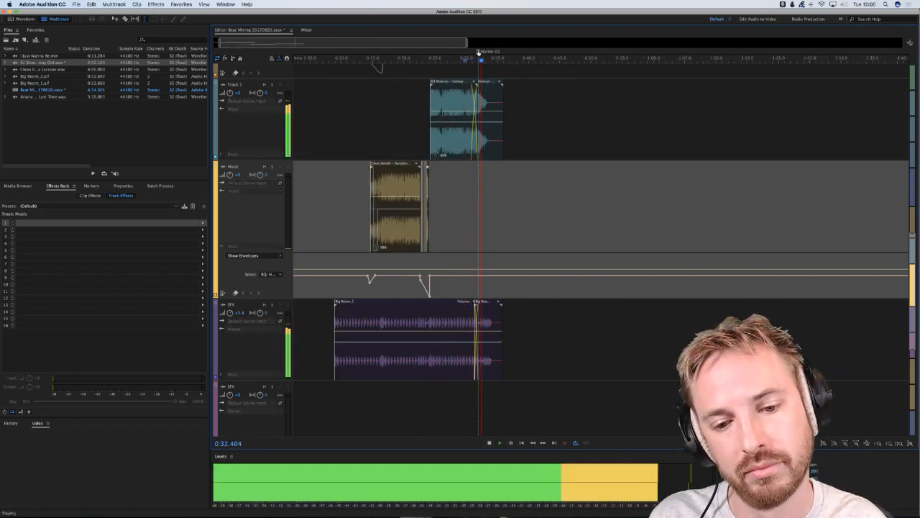
pyautogui.press('space')
# - Delete the marker at the ending and return the playhead to the start of the session
pyautogui.rightClick(479, 52)
pyautogui.click(491, 59)
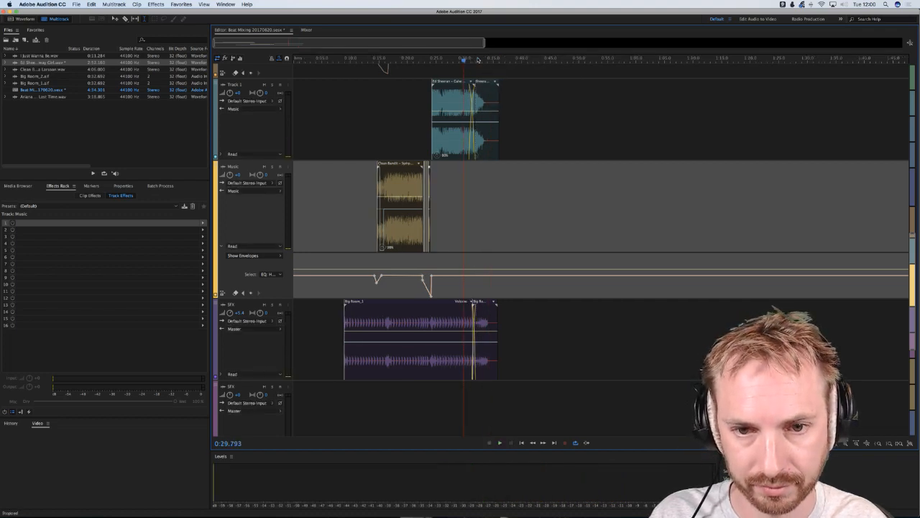
pyautogui.scroll(-4, 448, 62)
pyautogui.moveTo(385, 61); pyautogui.dragTo(292, 63)
pyautogui.scroll(4, 335, 78)
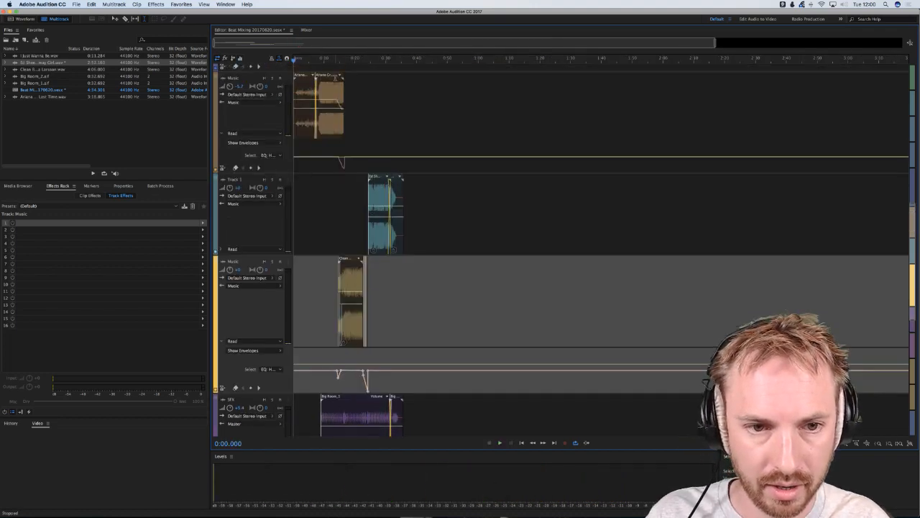
# - Play the montage from the start, lower the upper SFX track's volume slightly while listening, and stop after the Galway Girl transition
pyautogui.scroll(-4, 311, 237)
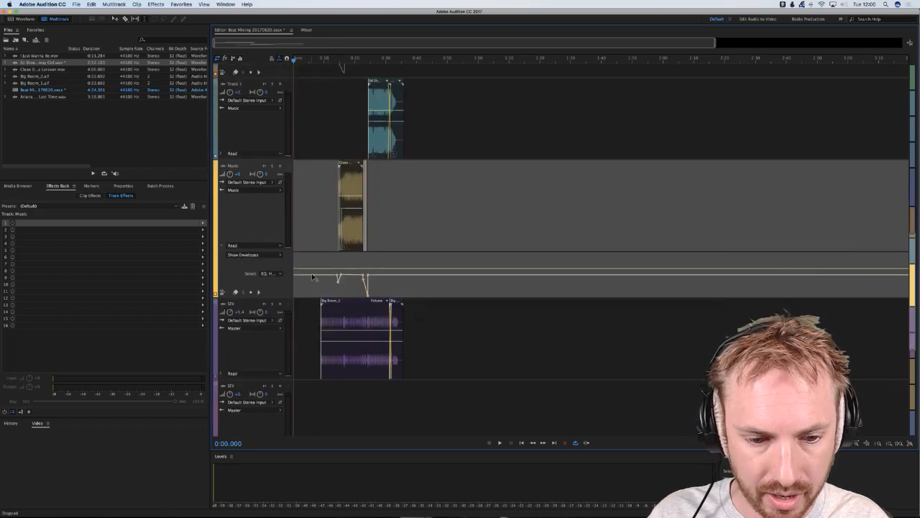
pyautogui.click(322, 314)
pyautogui.scroll(3, 356, 149)
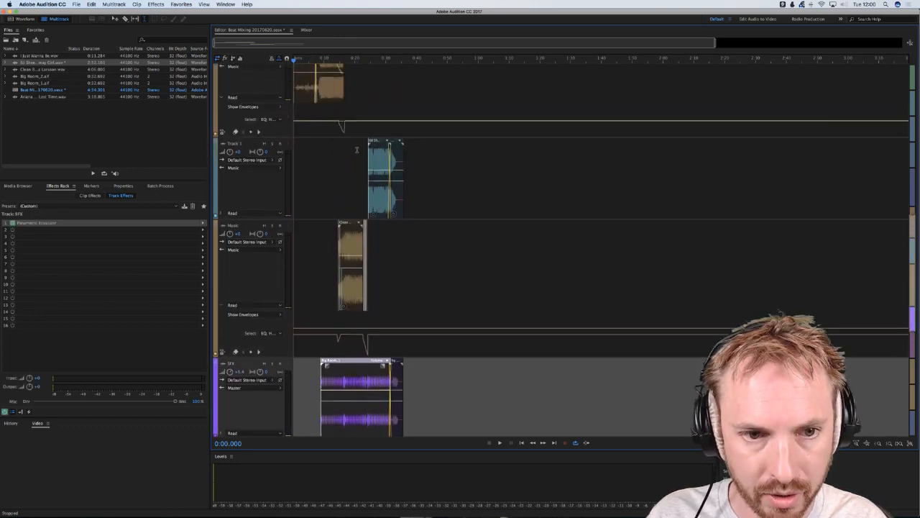
pyautogui.press('space')
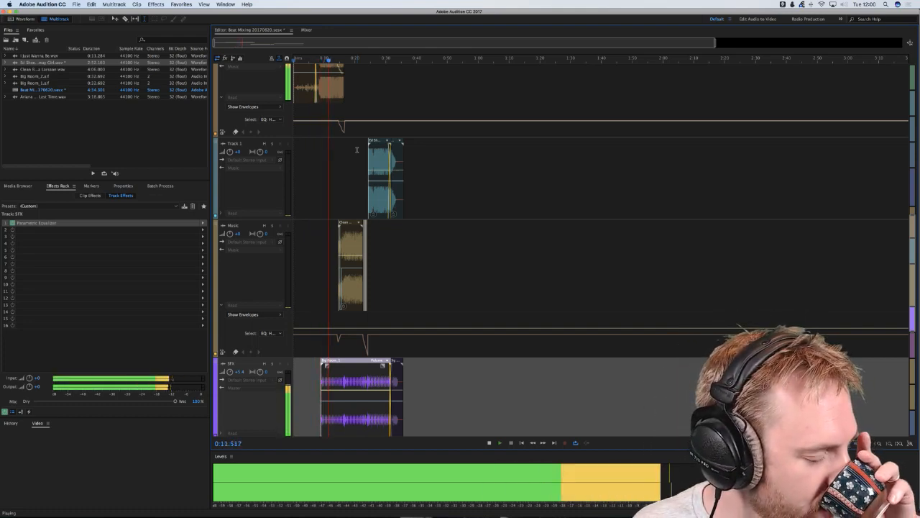
pyautogui.hscroll(2, 356, 150)
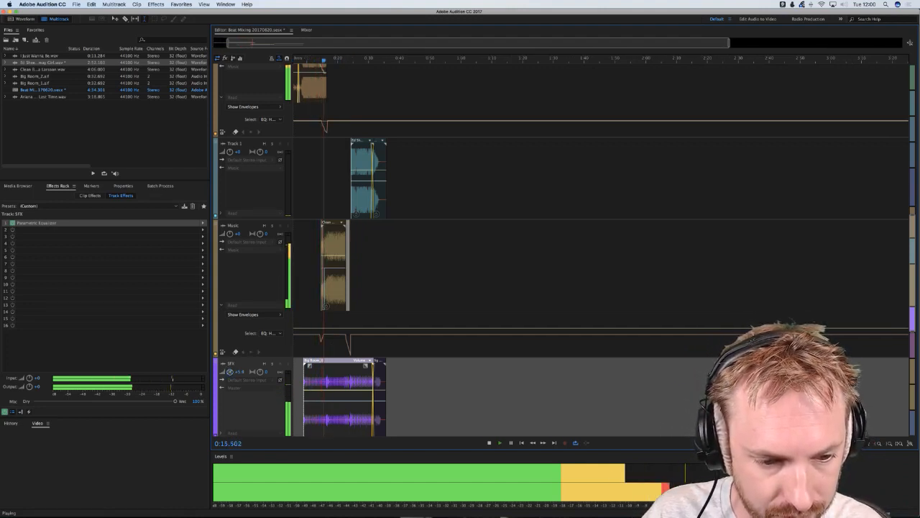
pyautogui.hscroll(-2, 366, 143)
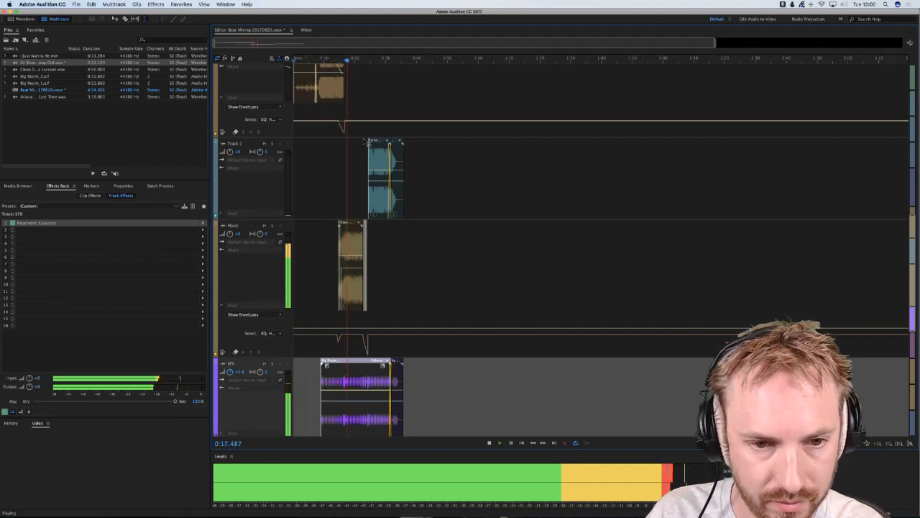
pyautogui.click(368, 88)
pyautogui.press('space')
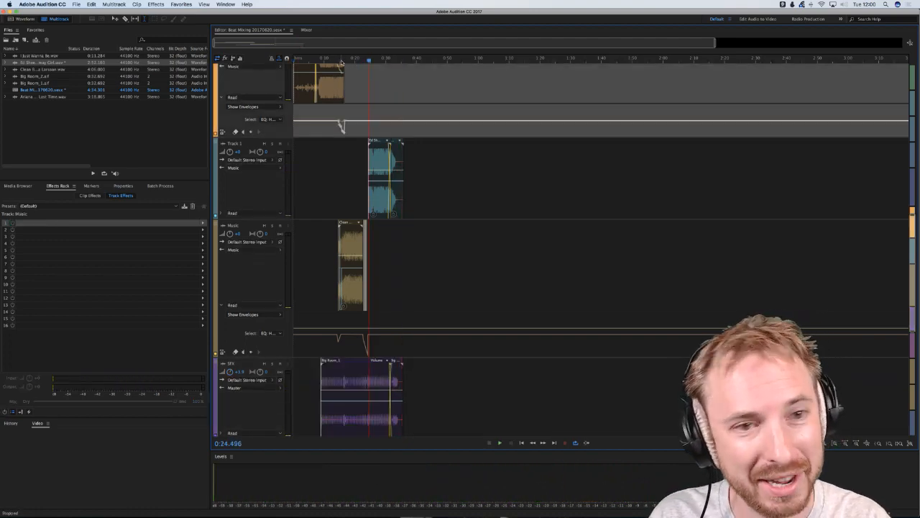
# - Examine the transition into Galway Girl and the empty lower SFX track, and bring up the Alv9 Impakts sound files
pyautogui.scroll(5, 363, 62)
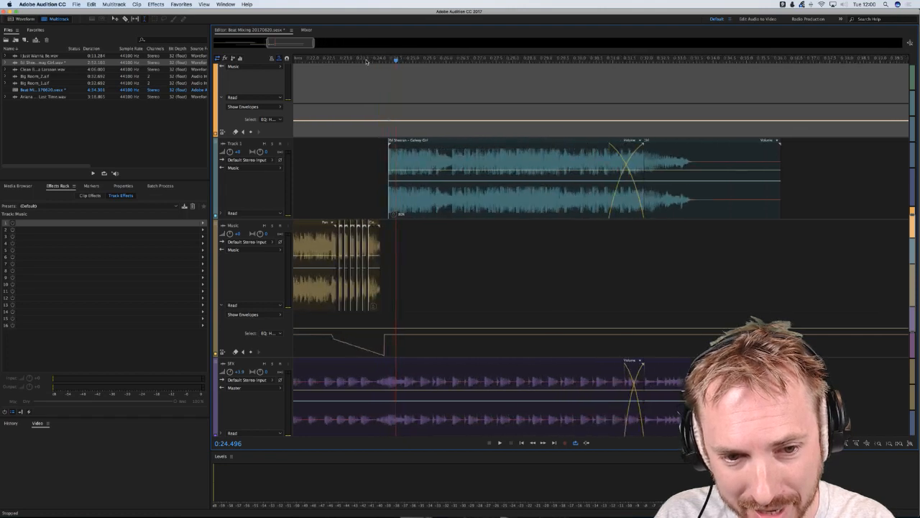
pyautogui.hscroll(-3, 387, 164)
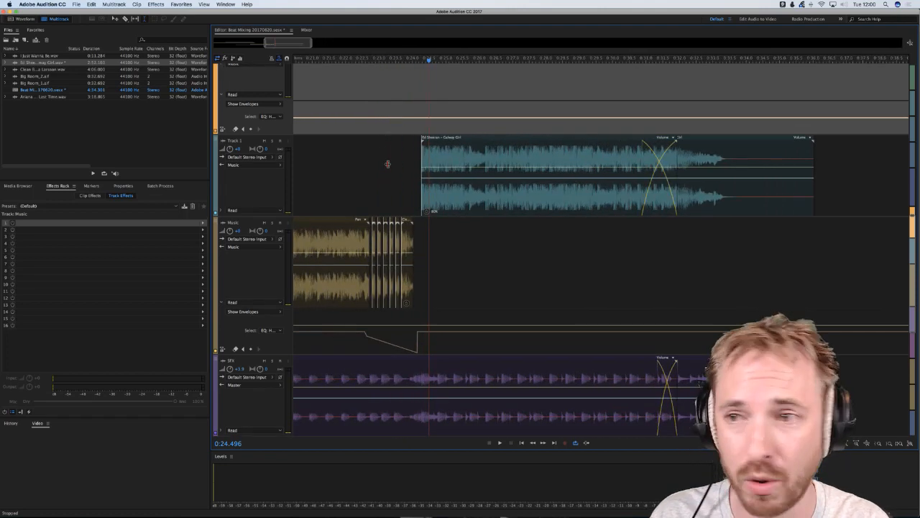
pyautogui.hscroll(-2, 388, 164)
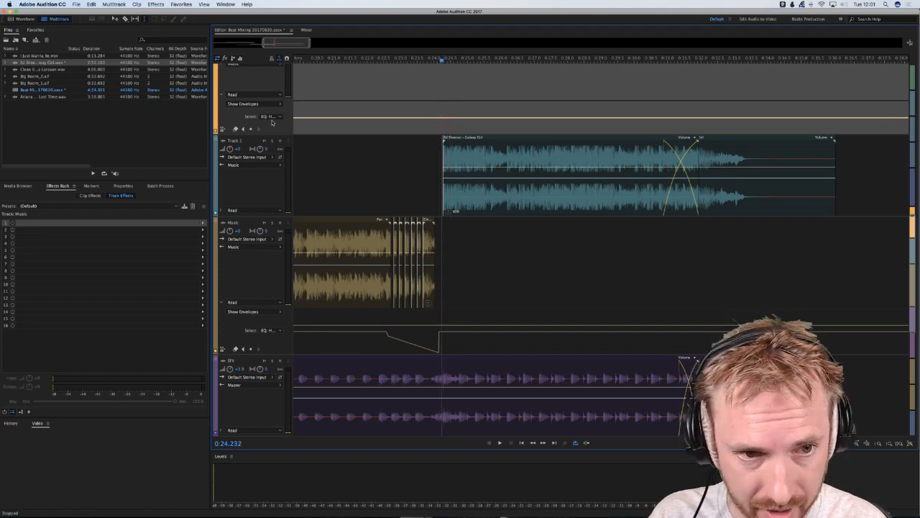
pyautogui.scroll(-5, 431, 337)
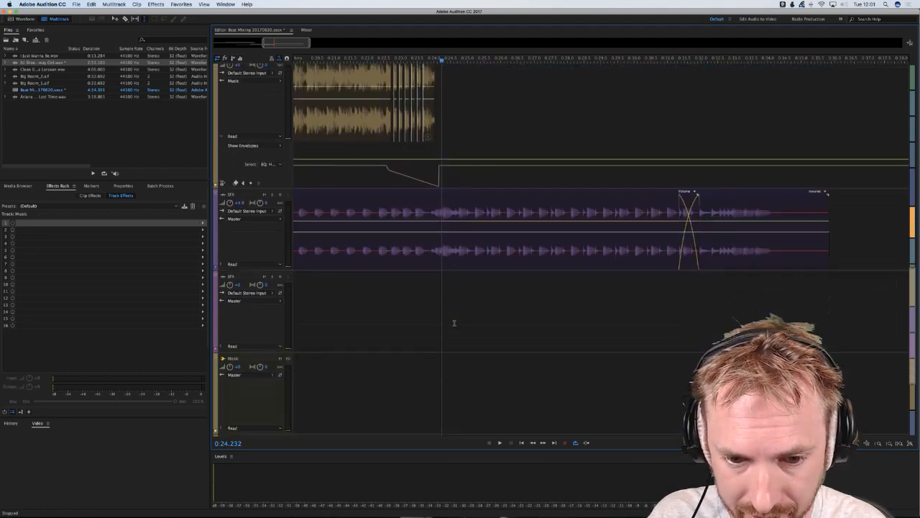
pyautogui.click(26, 187)
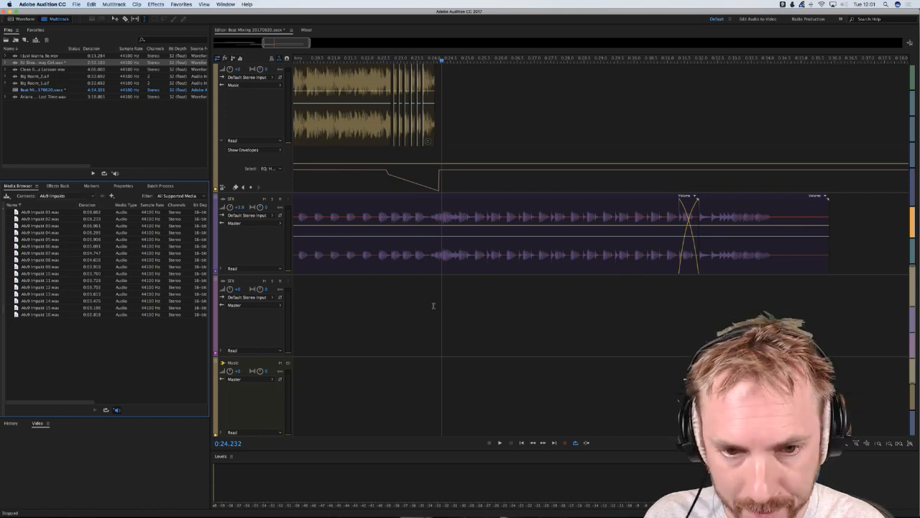
pyautogui.click(376, 302)
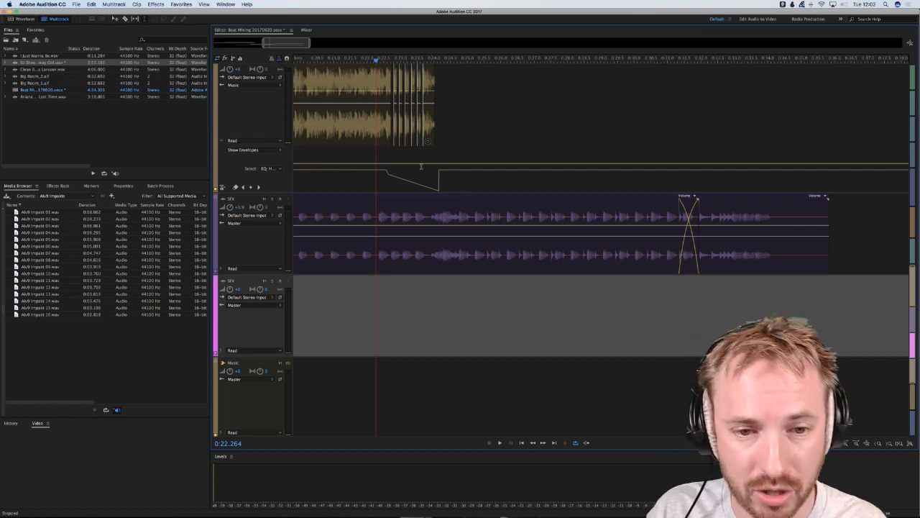
pyautogui.click(380, 154)
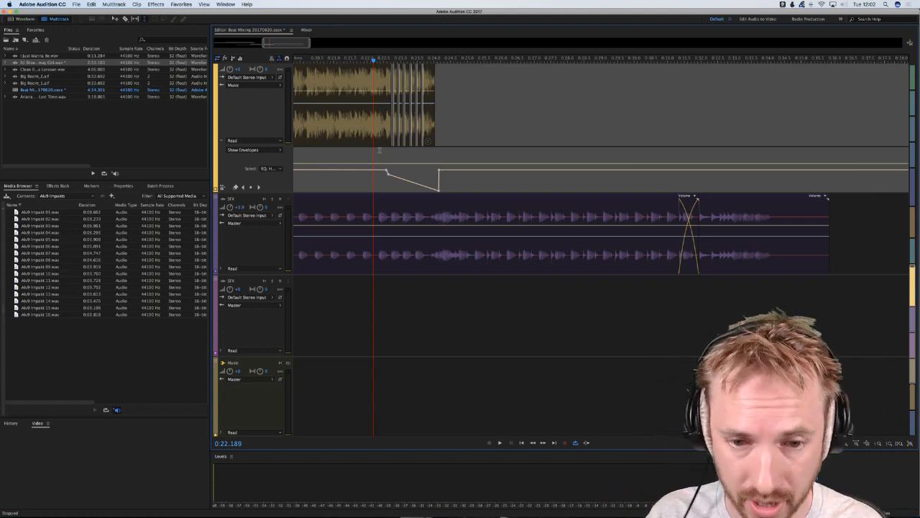
pyautogui.scroll(5, 380, 151)
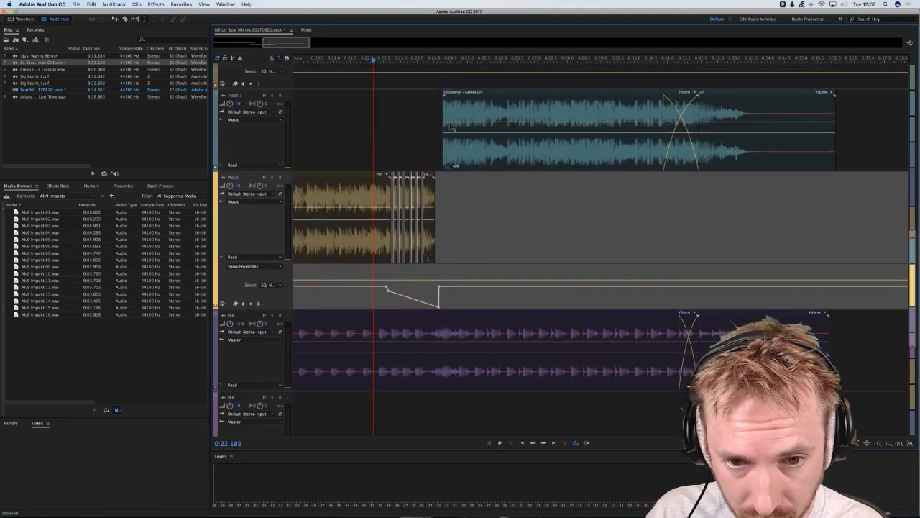
pyautogui.scroll(-5, 451, 220)
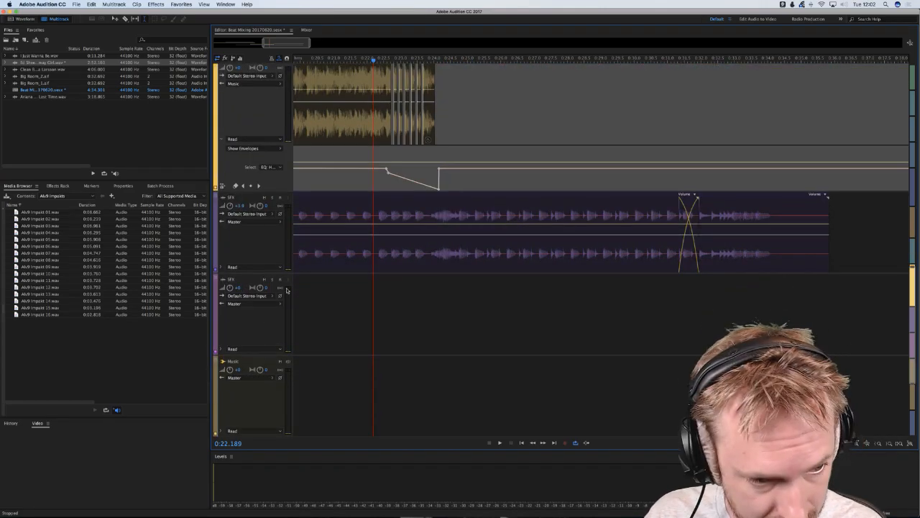
# - Browse to the Alv9 Wipes folder and preview the wipe sounds from Alv9 Wipe 11 to Alv9 Wipe 13
pyautogui.click(84, 196)
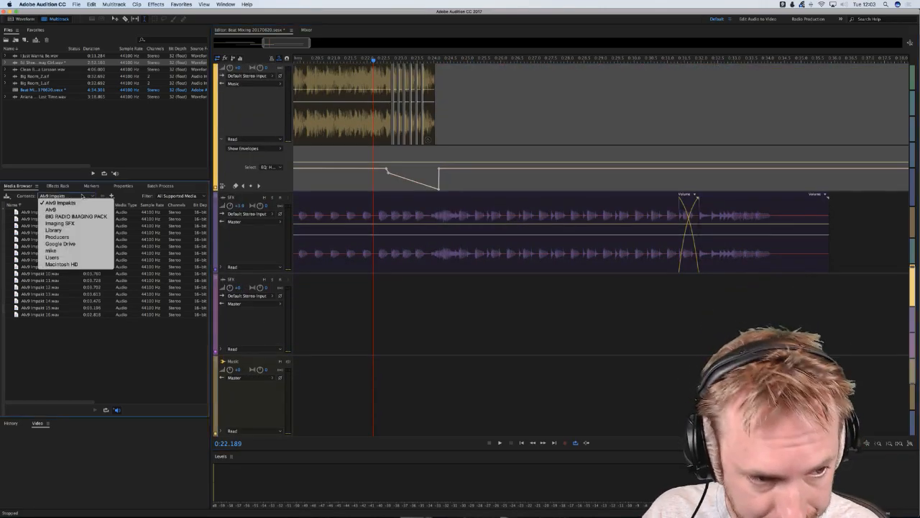
pyautogui.click(75, 209)
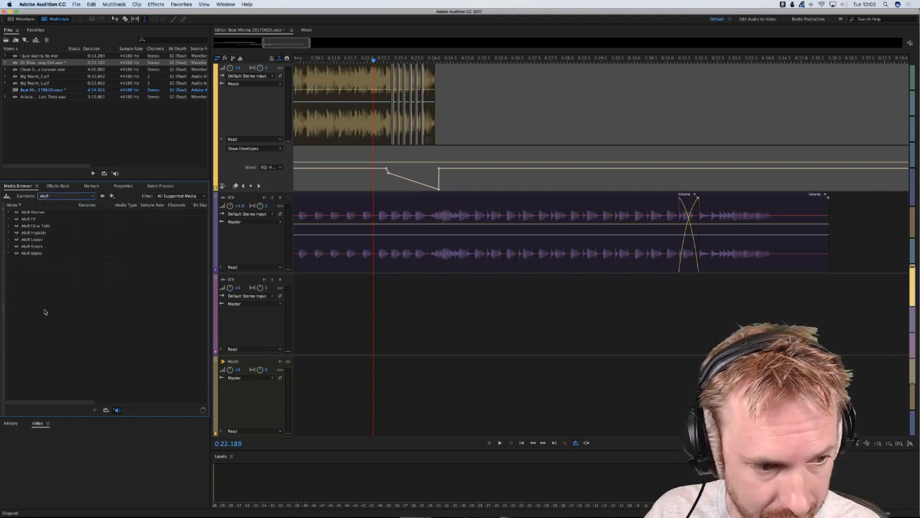
pyautogui.doubleClick(36, 253)
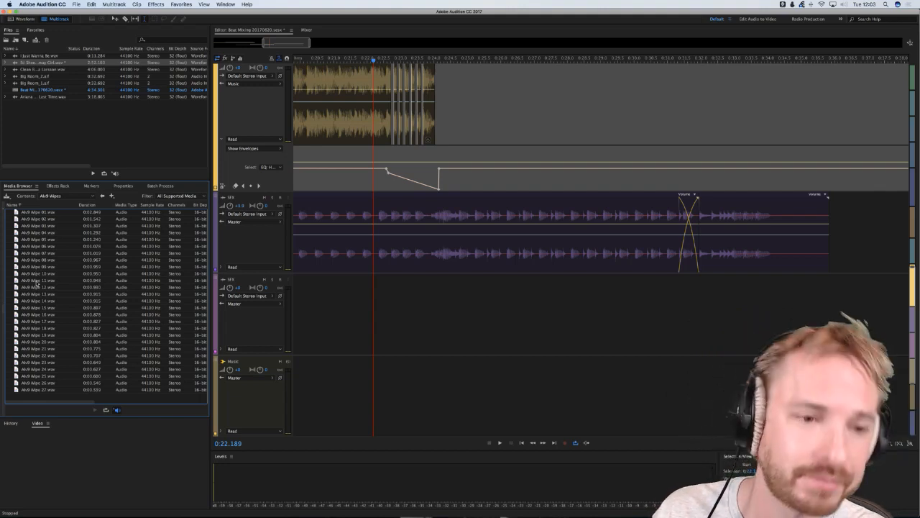
pyautogui.click(36, 280)
pyautogui.press('Down')
pyautogui.press('Down')
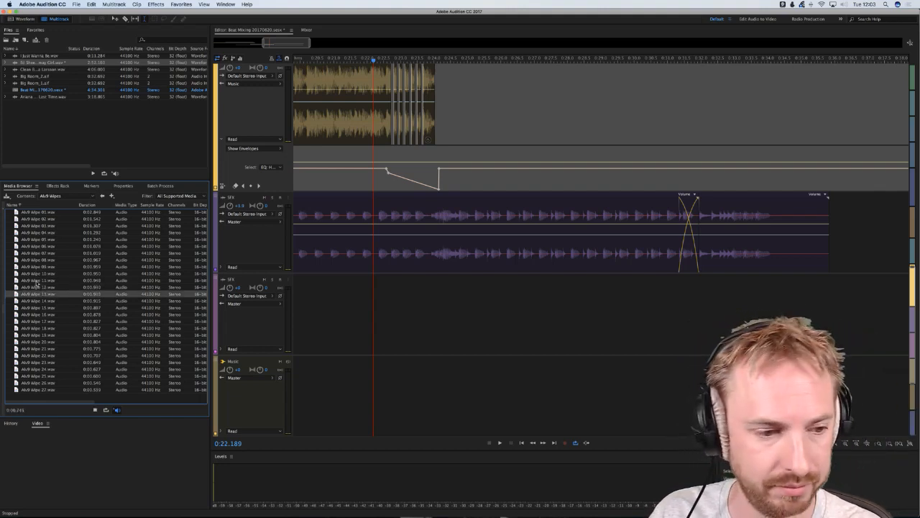
# - Place Alv9 Wipe 12 on the lower SFX track over the Galway Girl transition and fine-tune its position there
pyautogui.moveTo(36, 286); pyautogui.dragTo(444, 336)
pyautogui.click(410, 314)
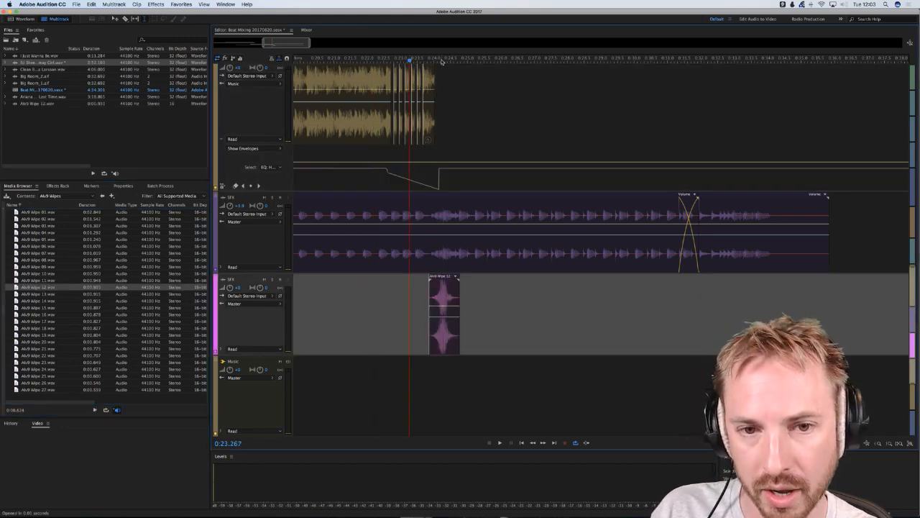
pyautogui.scroll(5, 442, 62)
pyautogui.click(440, 286)
pyautogui.moveTo(487, 290)
pyautogui.mouseDown()
pyautogui.moveTo(444, 289)
pyautogui.moveTo(489, 290)
pyautogui.mouseUp()
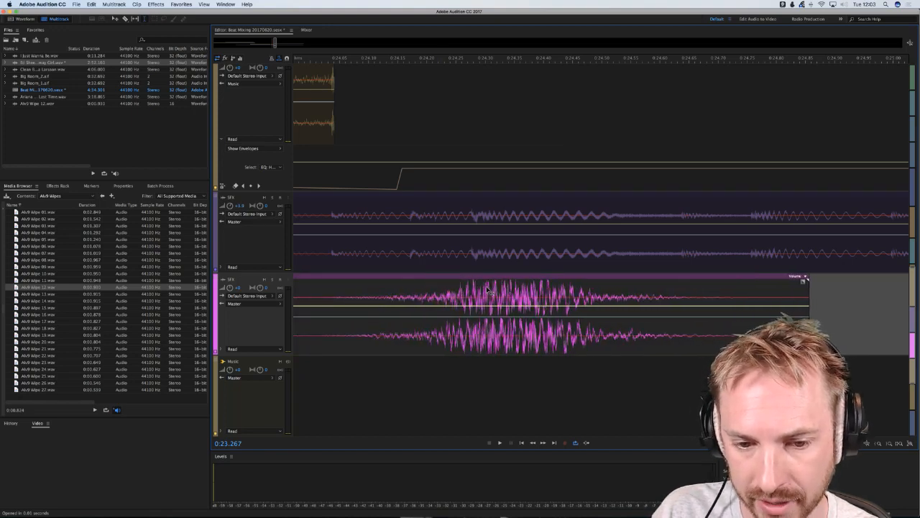
# - Listen to the transition with the wipe, shift the wipe clip slightly earlier, and check it again from about 0:23.6
pyautogui.press('space')
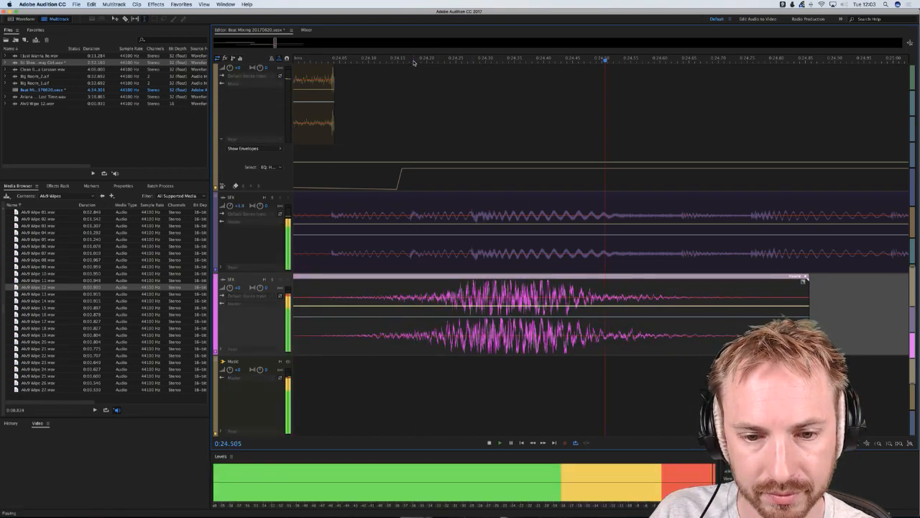
pyautogui.scroll(-5, 452, 154)
pyautogui.press('space')
pyautogui.moveTo(740, 296); pyautogui.dragTo(737, 296)
pyautogui.click(648, 357)
pyautogui.press('space')
pyautogui.press('space')
# - Lower the lower SFX track's volume to about -6 dB and listen to the transition again
pyautogui.moveTo(230, 288); pyautogui.dragTo(230, 295)
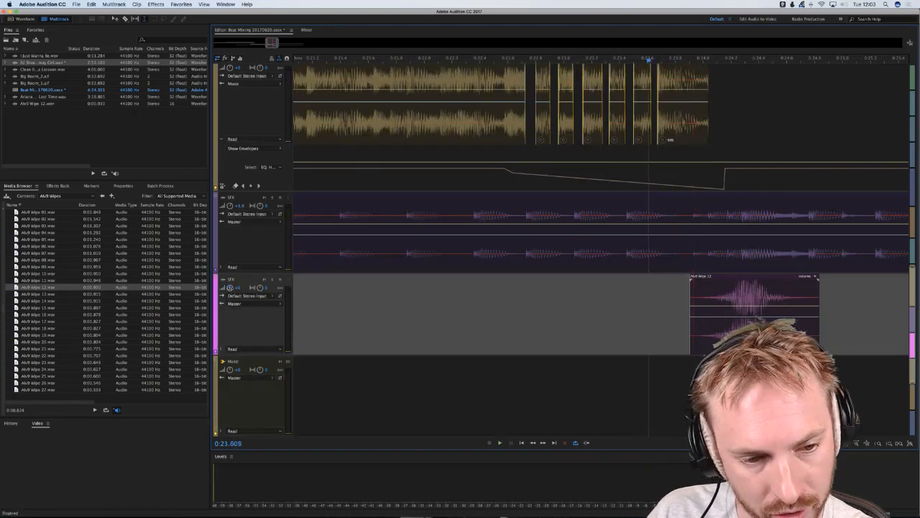
pyautogui.press('space')
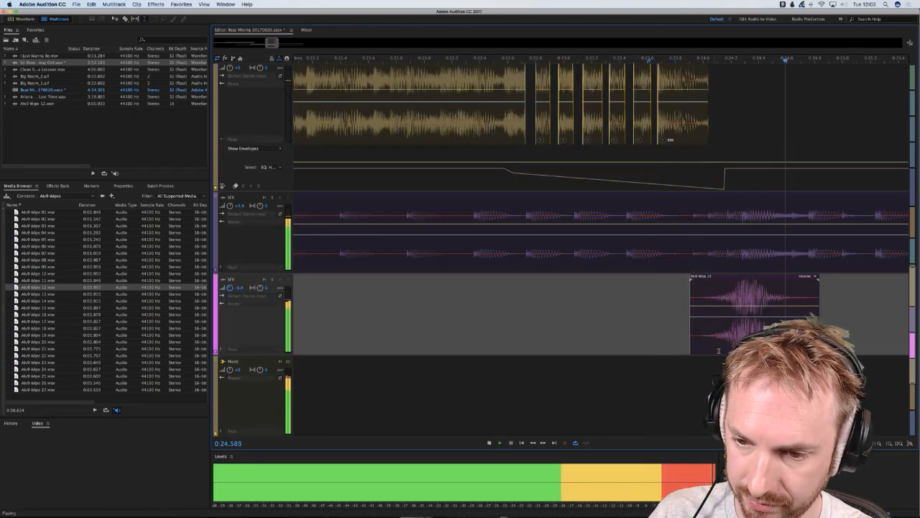
pyautogui.press('space')
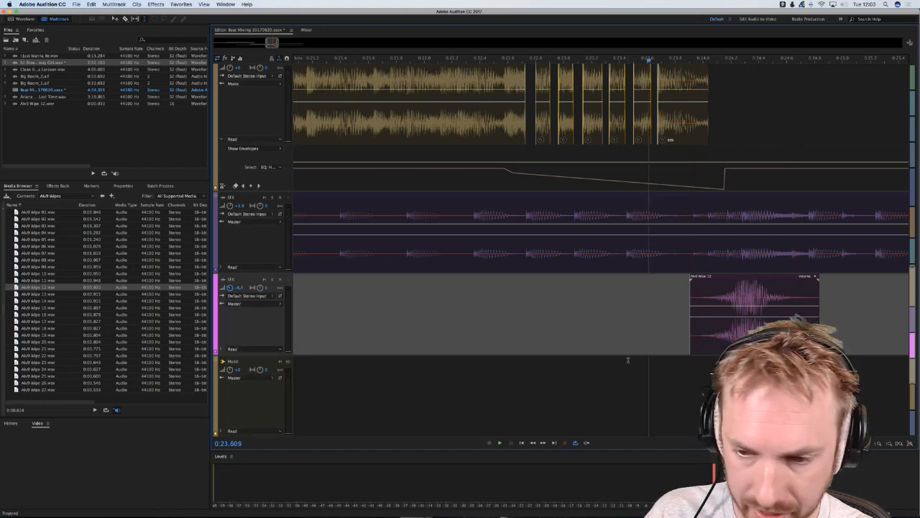
# - Move the Alv9 Wipe 12 clip slightly later and listen to the transition, finally from about 0:22.5
pyautogui.moveTo(731, 326); pyautogui.dragTo(738, 325)
pyautogui.press('space')
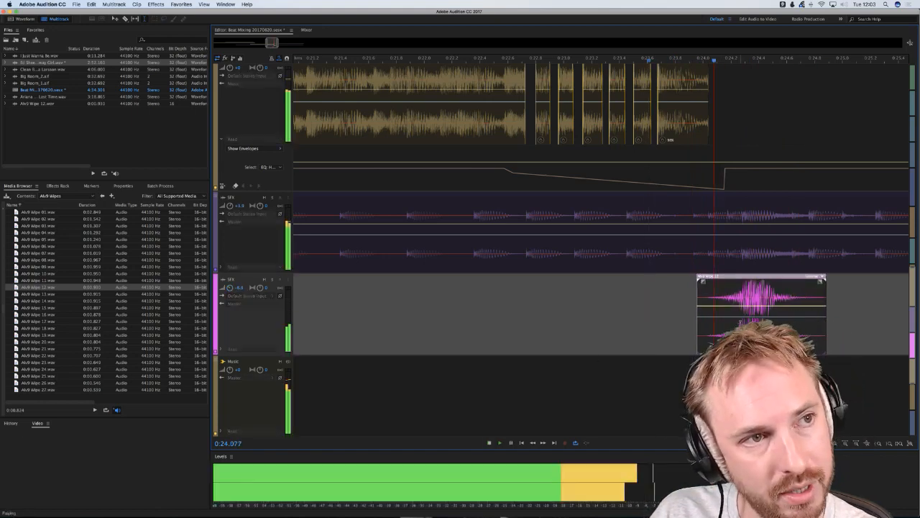
pyautogui.press('space')
pyautogui.press('space')
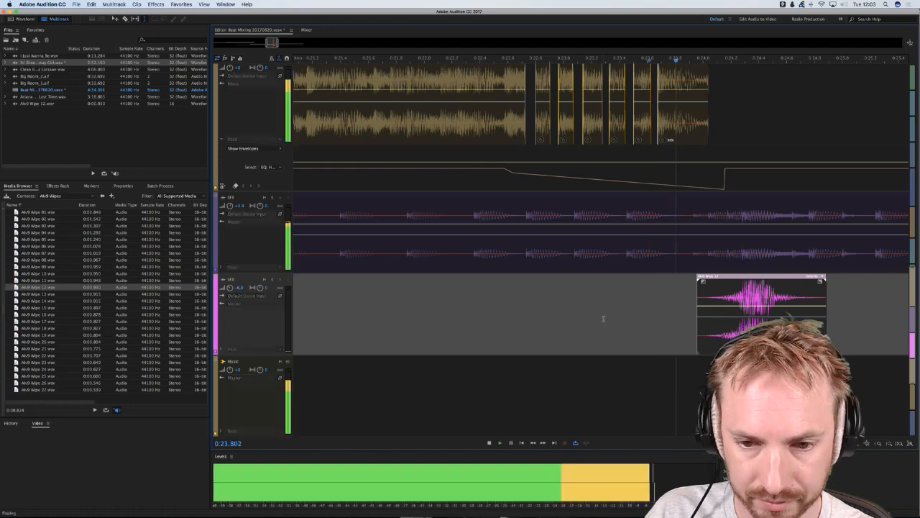
pyautogui.press('space')
pyautogui.click(492, 311)
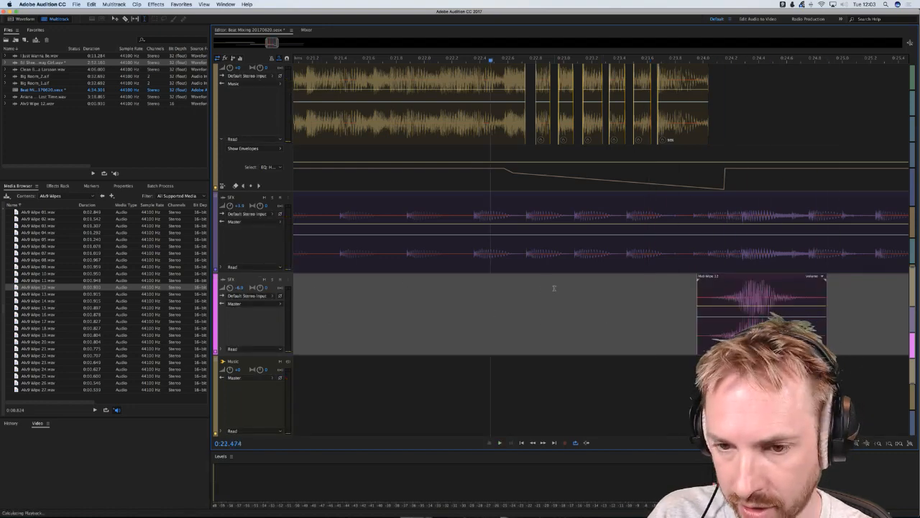
pyautogui.press('space')
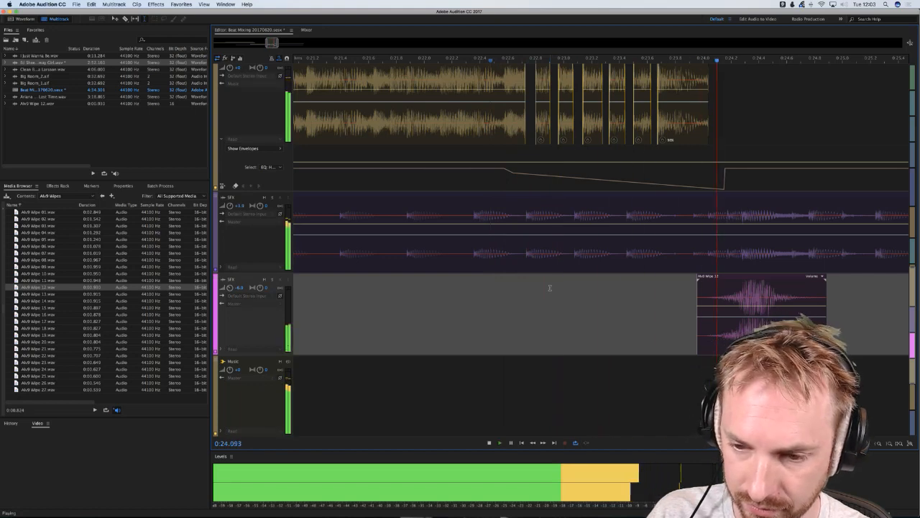
pyautogui.press('space')
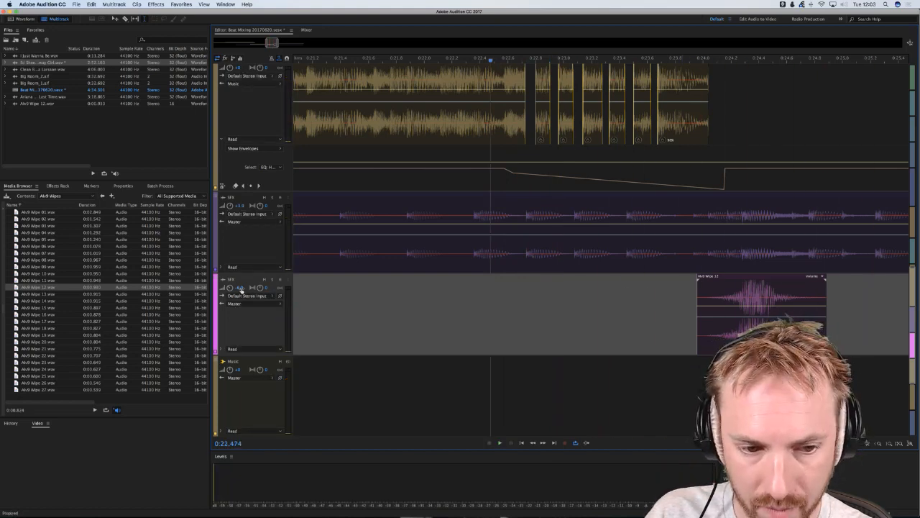
# - Compare the transition with the lower SFX track muted and unmuted, leaving the track unmuted
pyautogui.click(265, 279)
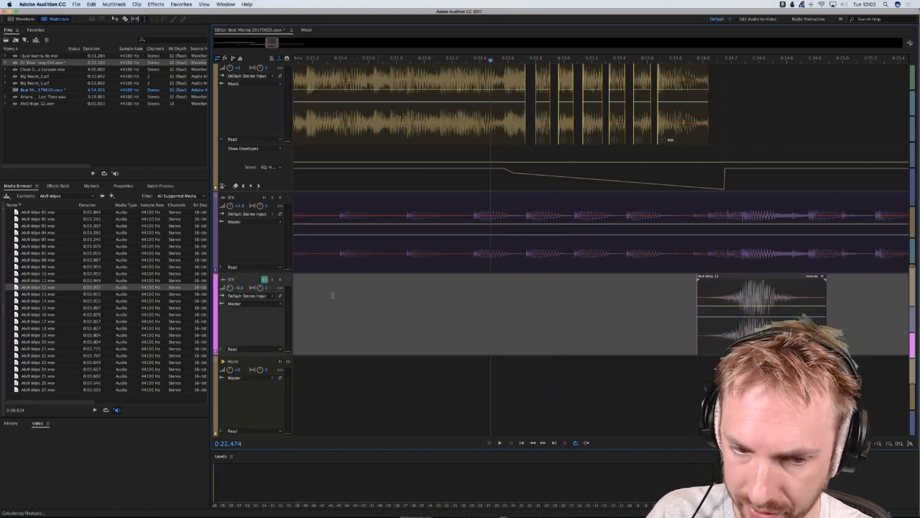
pyautogui.press('space')
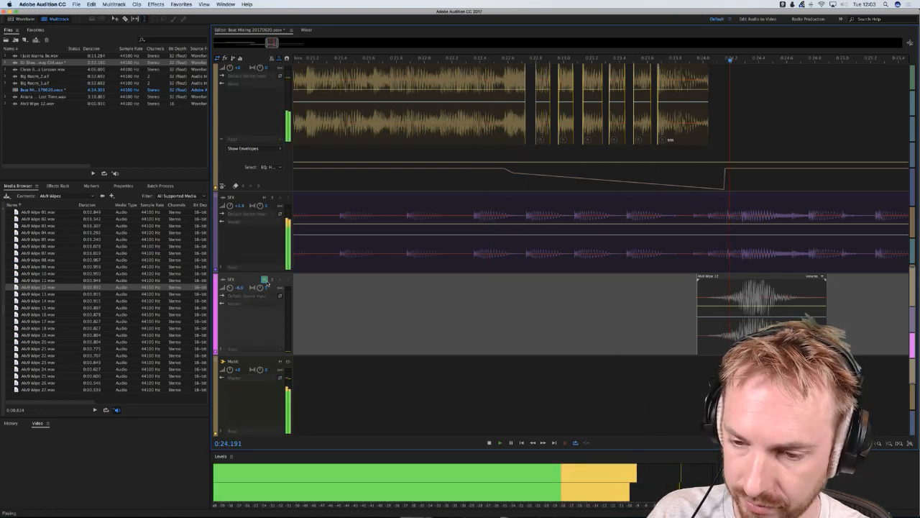
pyautogui.press('space')
pyautogui.click(265, 279)
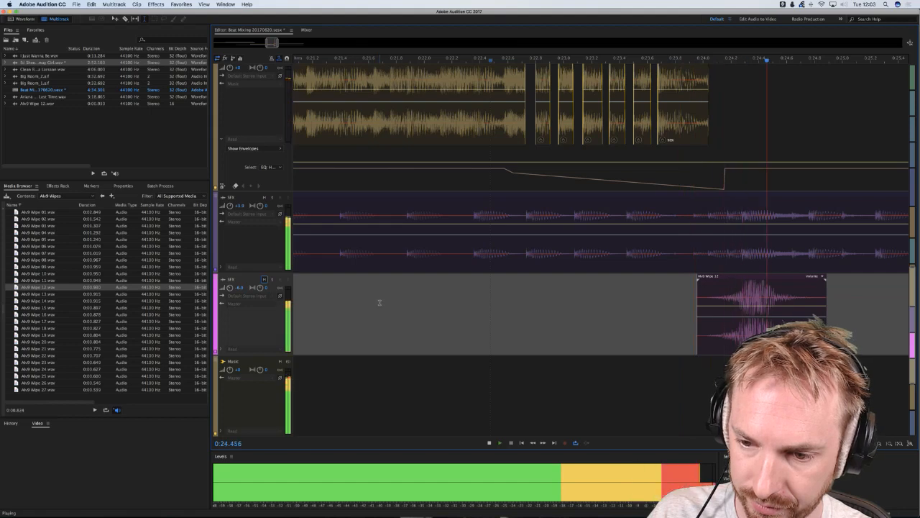
pyautogui.press('space')
# - Copy the opening fragment of the Galway Girl clip, paste it at about 0:24.172, and trim its end into a short crossfade with the song
pyautogui.scroll(3, 709, 301)
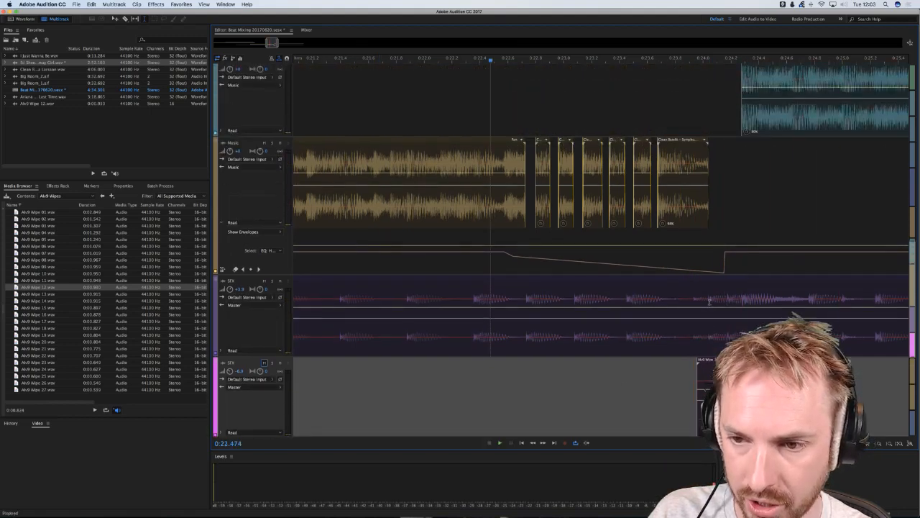
pyautogui.scroll(1, 710, 301)
pyautogui.click(694, 277)
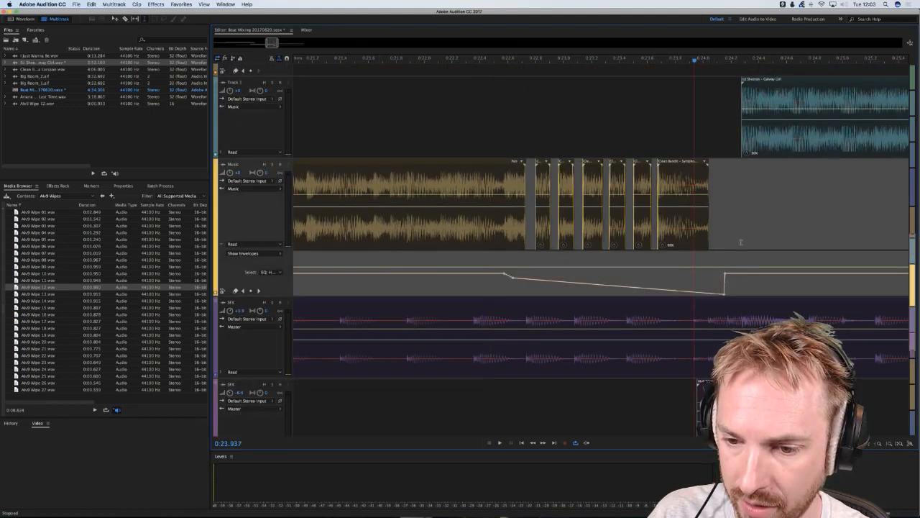
pyautogui.scroll(5, 755, 60)
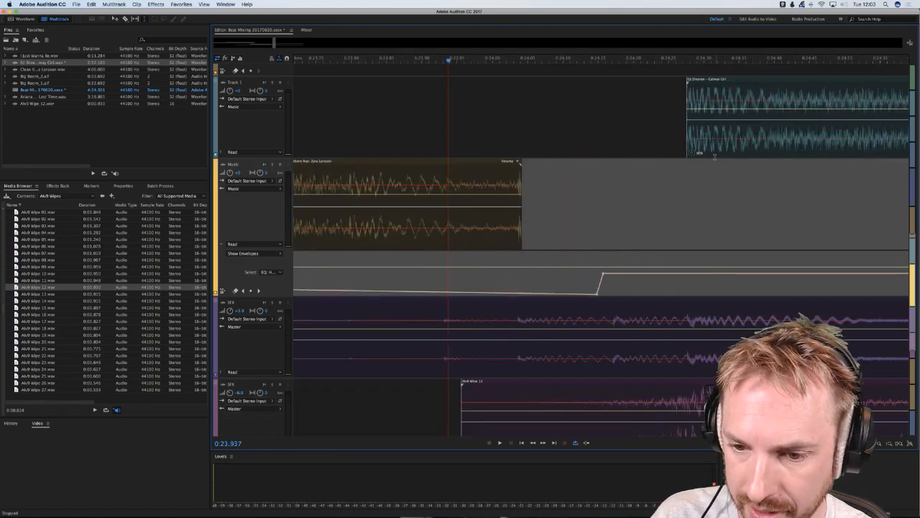
pyautogui.moveTo(784, 139); pyautogui.dragTo(631, 138)
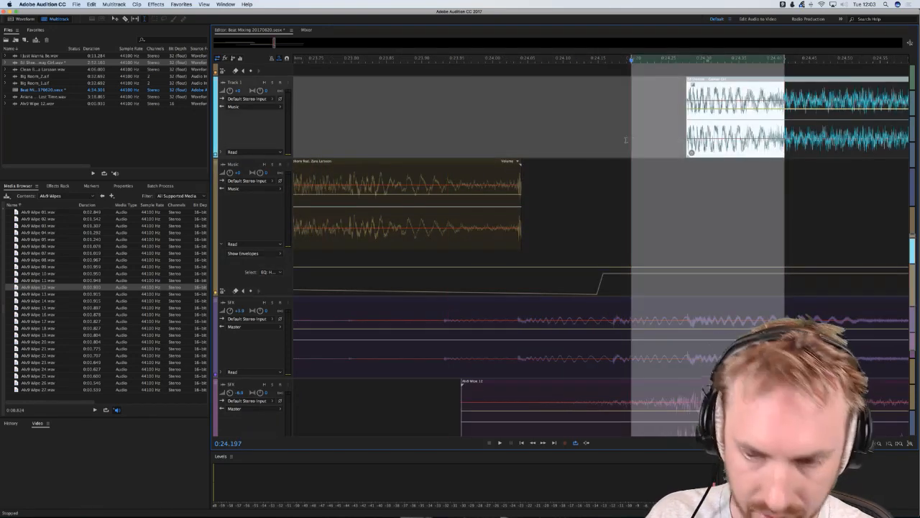
pyautogui.click(613, 138)
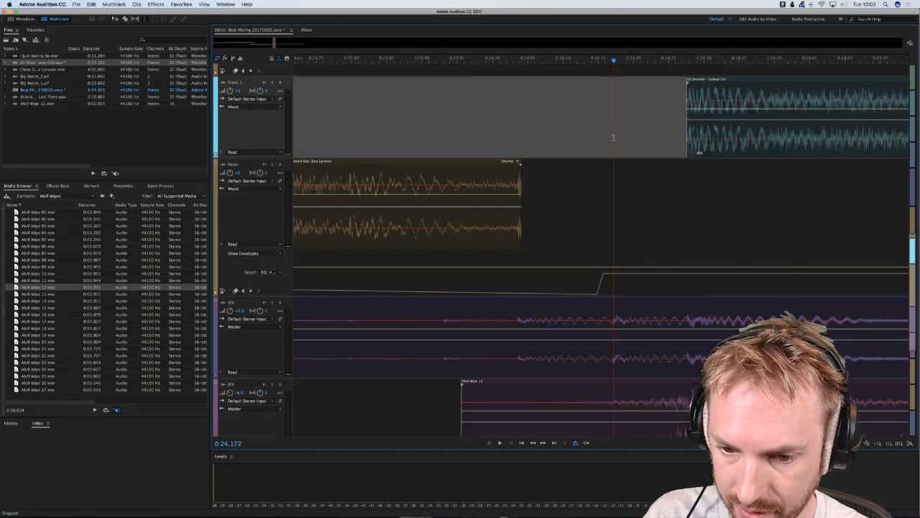
pyautogui.press('super+v')
pyautogui.moveTo(711, 145); pyautogui.dragTo(696, 146)
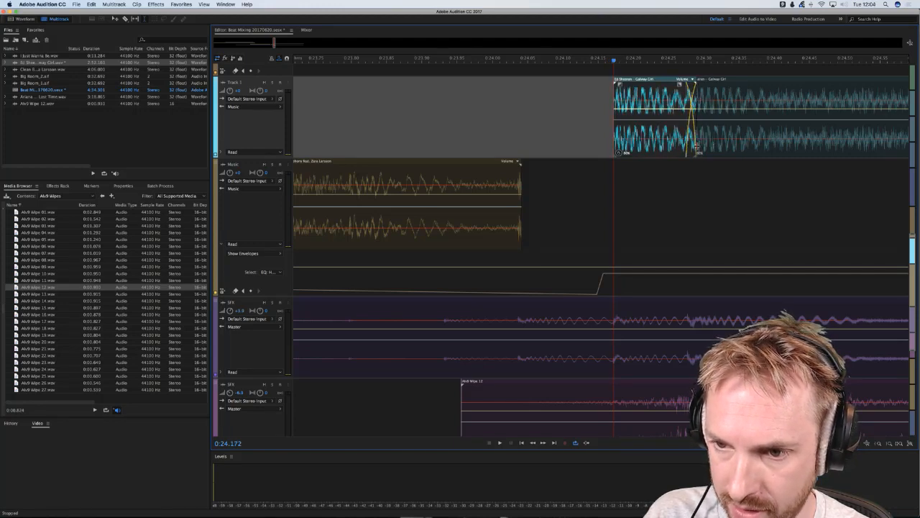
# - Duplicate the Galway Girl fragment to start at about 0:24.035 and extend its end to overlap the following fragment
pyautogui.moveTo(637, 81); pyautogui.dragTo(536, 81)
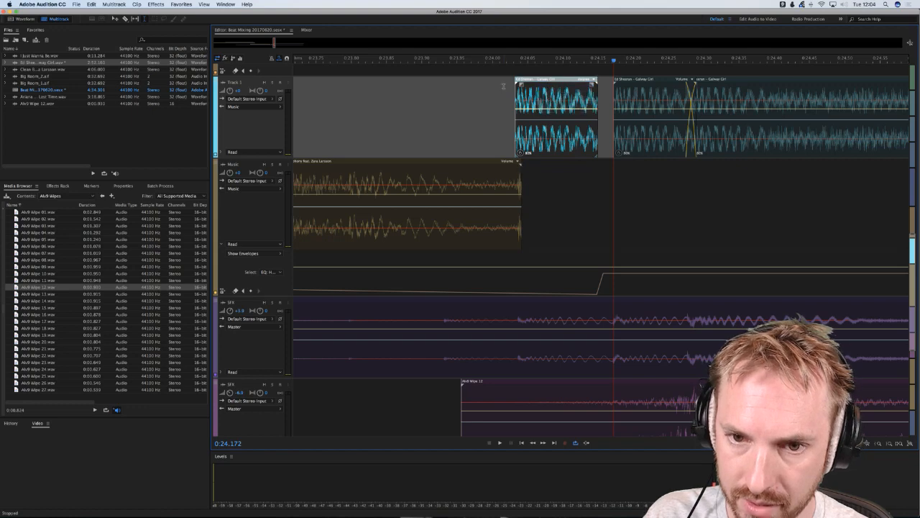
pyautogui.click(516, 63)
pyautogui.press('space')
pyautogui.moveTo(517, 62); pyautogui.dragTo(545, 80)
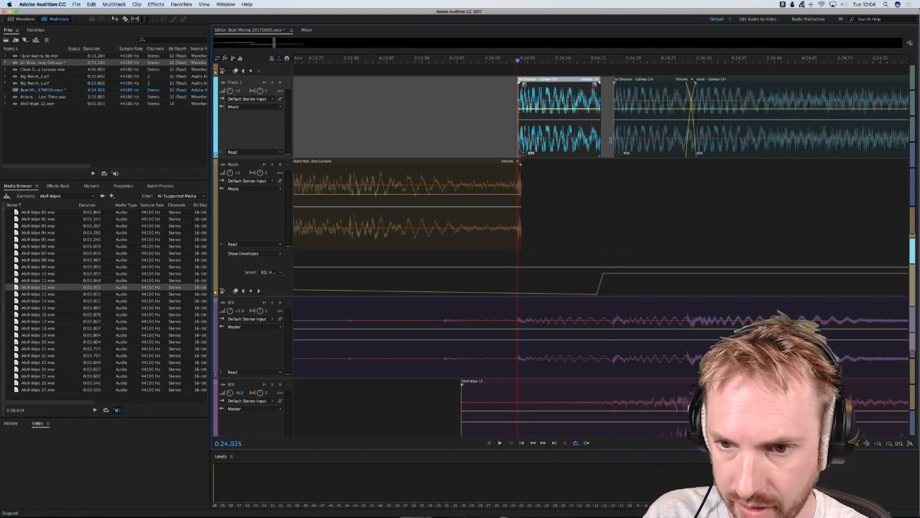
pyautogui.moveTo(601, 142); pyautogui.dragTo(615, 142)
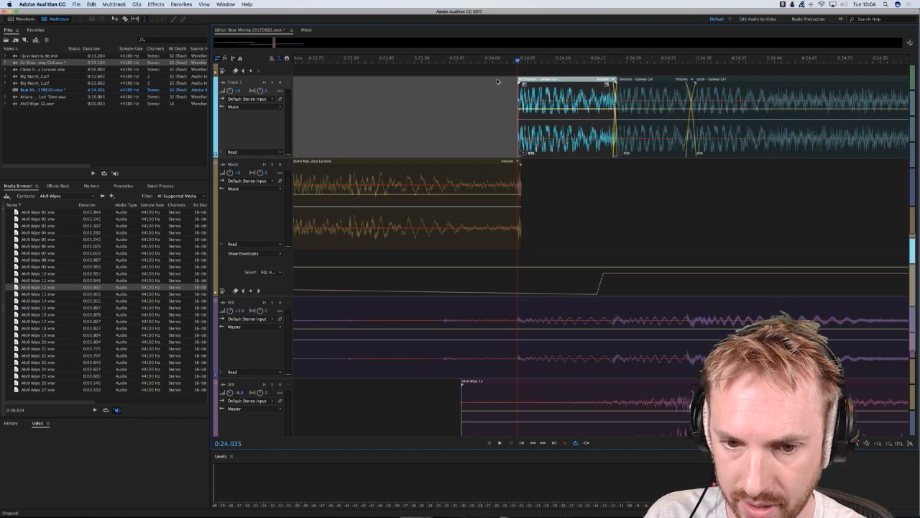
# - Duplicate the Galway Girl fragment once more to start at about 0:23.932 and adjust its crossfade with the following fragment
pyautogui.moveTo(540, 80); pyautogui.dragTo(446, 62)
pyautogui.click(467, 89)
pyautogui.click(443, 64)
pyautogui.moveTo(466, 135); pyautogui.dragTo(472, 136)
pyautogui.moveTo(543, 135); pyautogui.dragTo(532, 134)
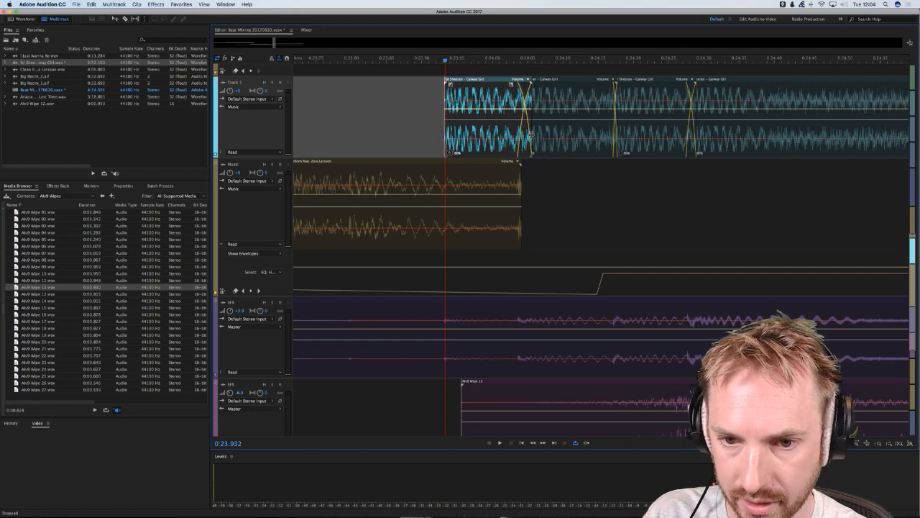
# - Listen to the transition with the repeated Galway Girl fragments from about 0:23.4
pyautogui.scroll(-2, 493, 72)
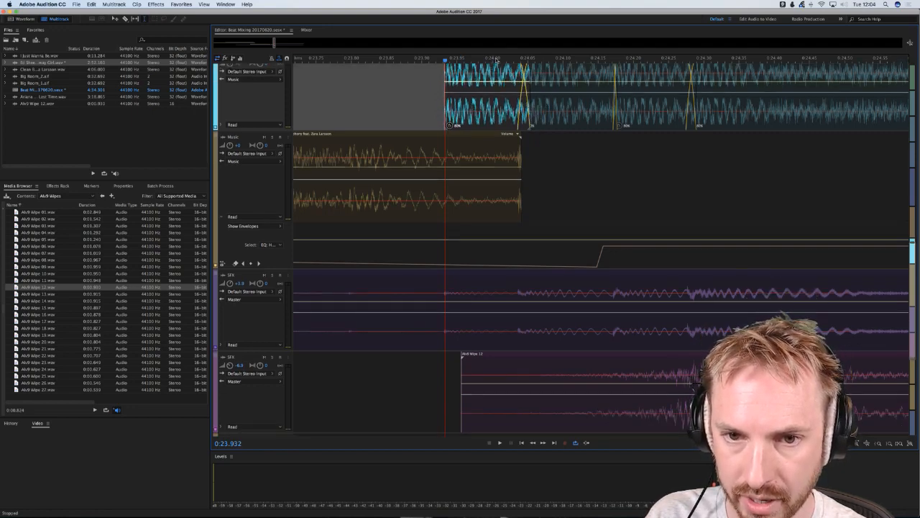
pyautogui.scroll(-3, 495, 60)
pyautogui.click(380, 107)
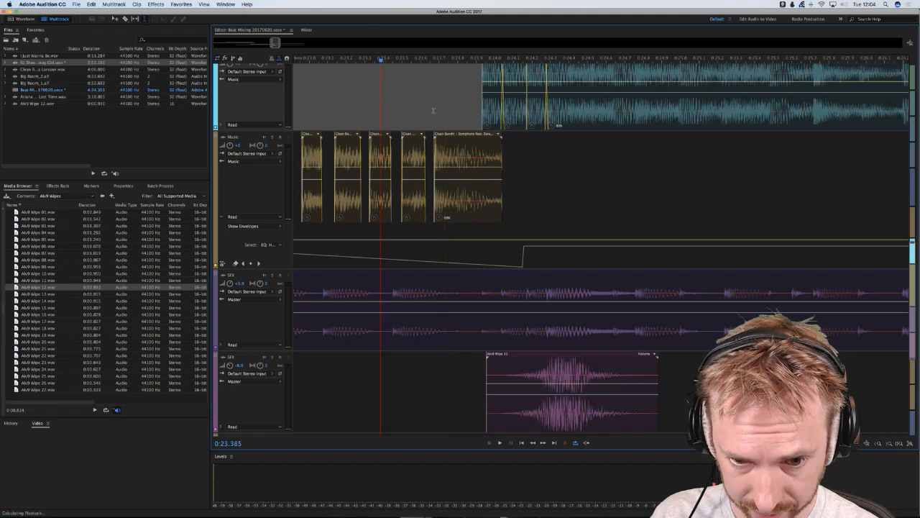
pyautogui.press('space')
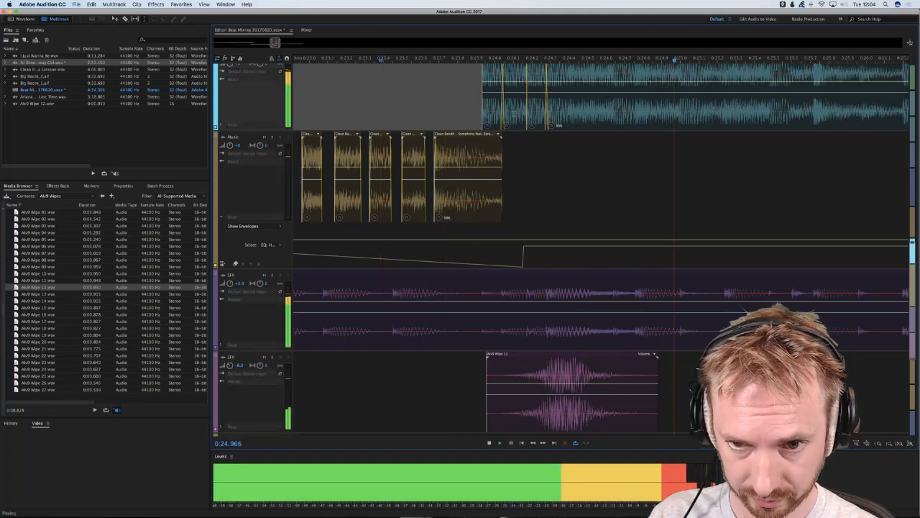
# - Replay the transition into Galway Girl from about 0:23.2
pyautogui.press('space')
pyautogui.scroll(2, 341, 124)
pyautogui.click(341, 123)
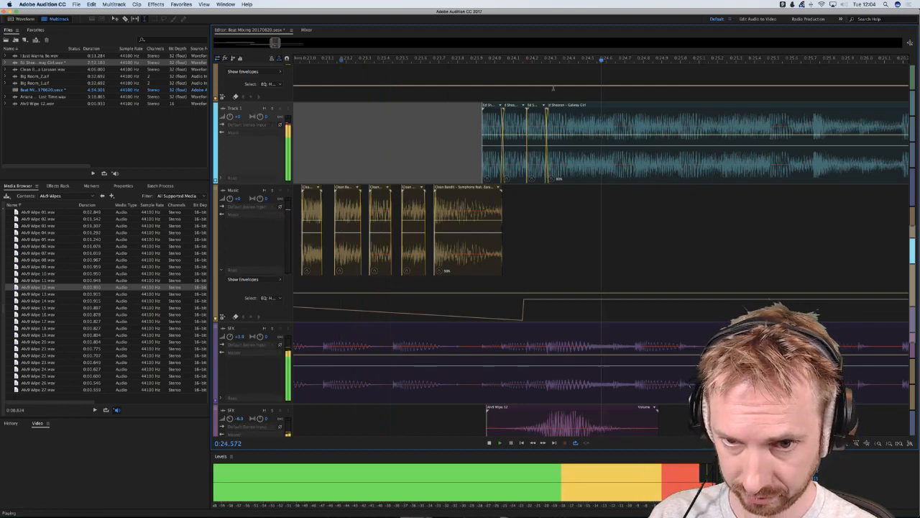
pyautogui.press('space')
# - Trim the ends of the three Galway Girl fragments to about 0:23.99, 0:24.10 and 0:24.23, leaving a short gap after each
pyautogui.click(466, 113)
pyautogui.scroll(3, 493, 64)
pyautogui.click(504, 122)
pyautogui.moveTo(532, 121); pyautogui.dragTo(493, 128)
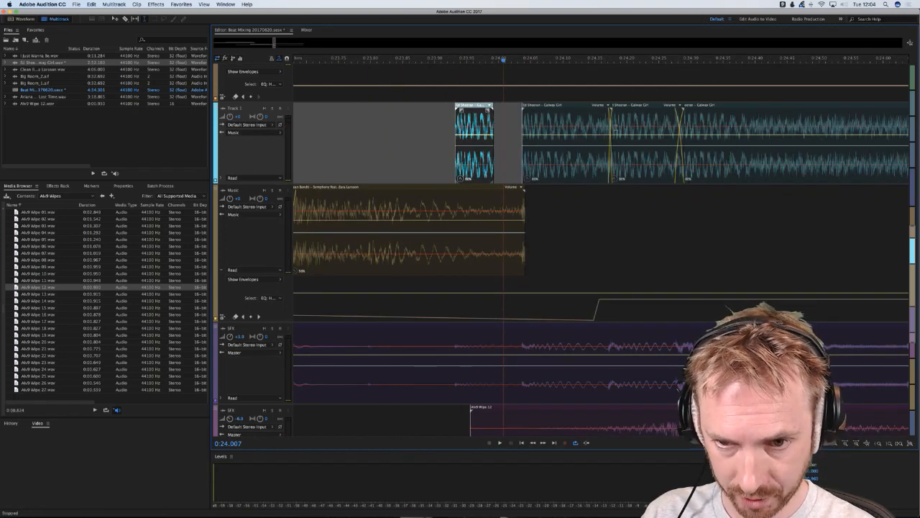
pyautogui.click(602, 126)
pyautogui.moveTo(611, 122); pyautogui.dragTo(565, 131)
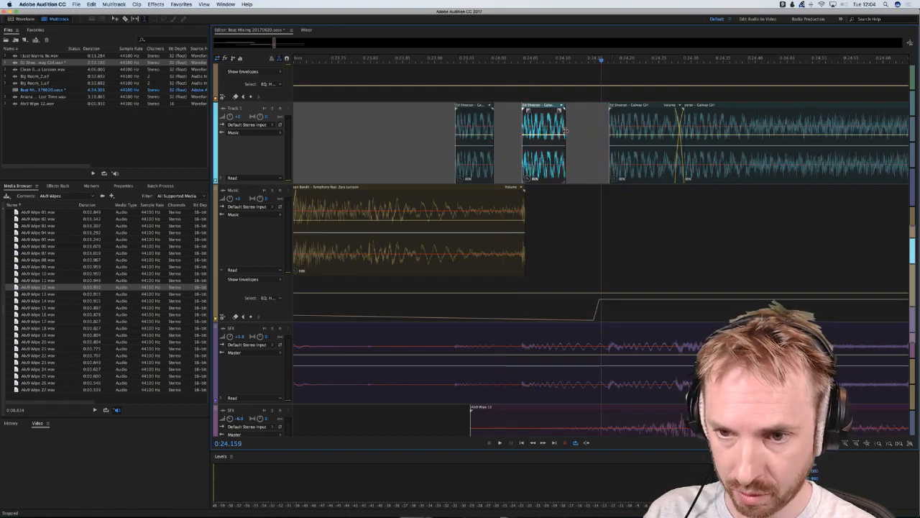
pyautogui.click(650, 124)
pyautogui.moveTo(680, 122); pyautogui.dragTo(645, 129)
# - Listen to the gapped Galway Girl stutter from about 0:23.73 and again from 0:23.551
pyautogui.click(324, 115)
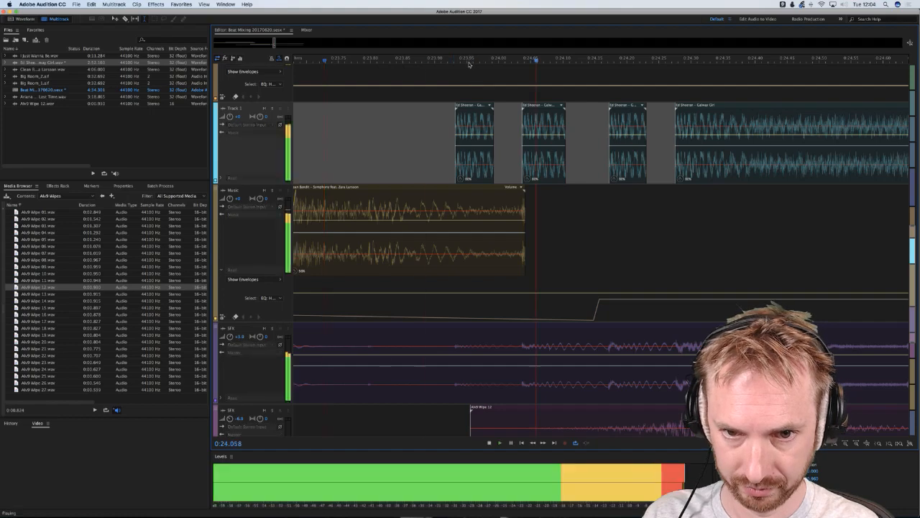
pyautogui.scroll(-5, 468, 95)
pyautogui.press('space')
pyautogui.click(407, 115)
pyautogui.press('space')
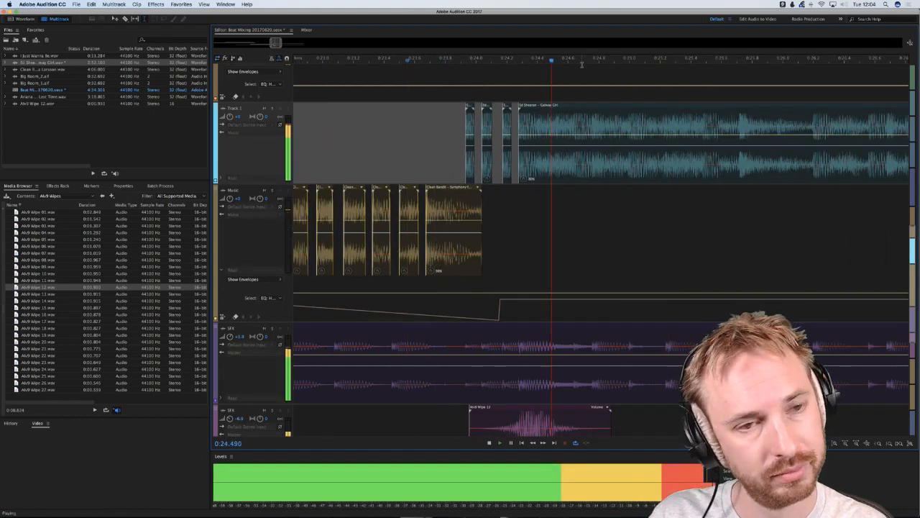
pyautogui.press('space')
# - Try filling the last gap before Galway Girl with a copy of the third fragment at about 0:24.226, and play it back
pyautogui.scroll(1, 525, 62)
pyautogui.scroll(5, 525, 62)
pyautogui.moveTo(458, 110); pyautogui.dragTo(489, 109)
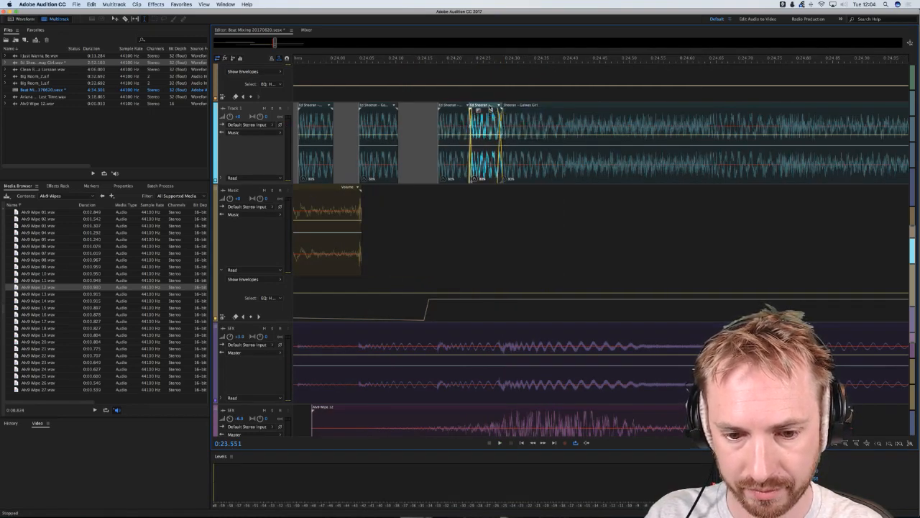
pyautogui.press('space')
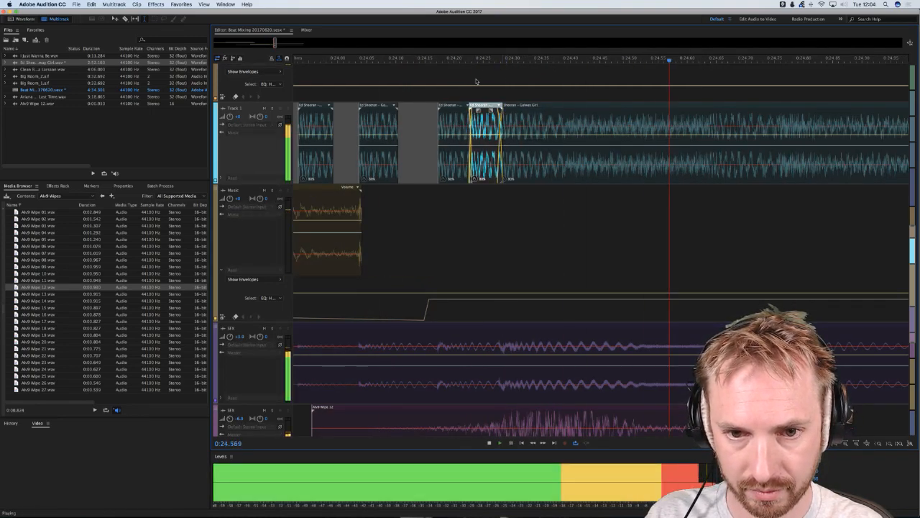
pyautogui.press('space')
# - Try adding another copy of the short Galway Girl fragment in the gap at about 0:24.104, and play it back
pyautogui.hscroll(5, 733, 112)
pyautogui.moveTo(831, 110); pyautogui.dragTo(760, 110)
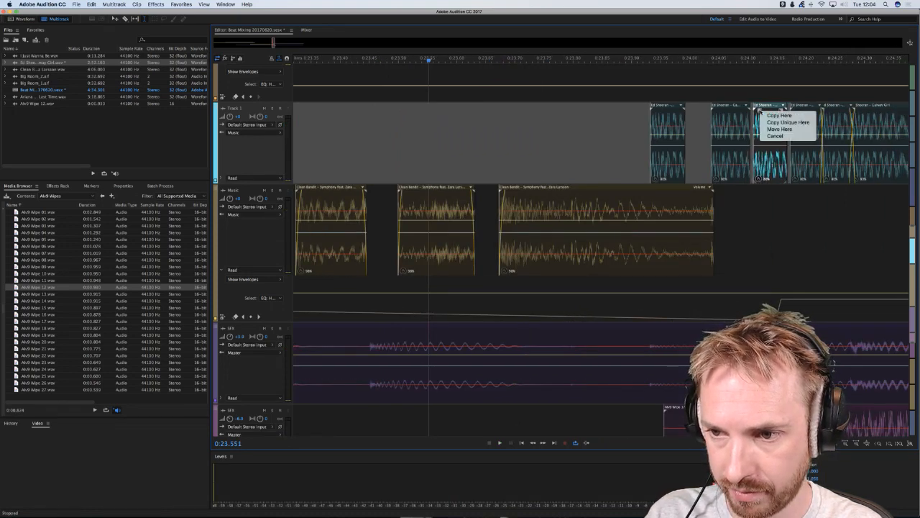
pyautogui.click(773, 115)
pyautogui.press('space')
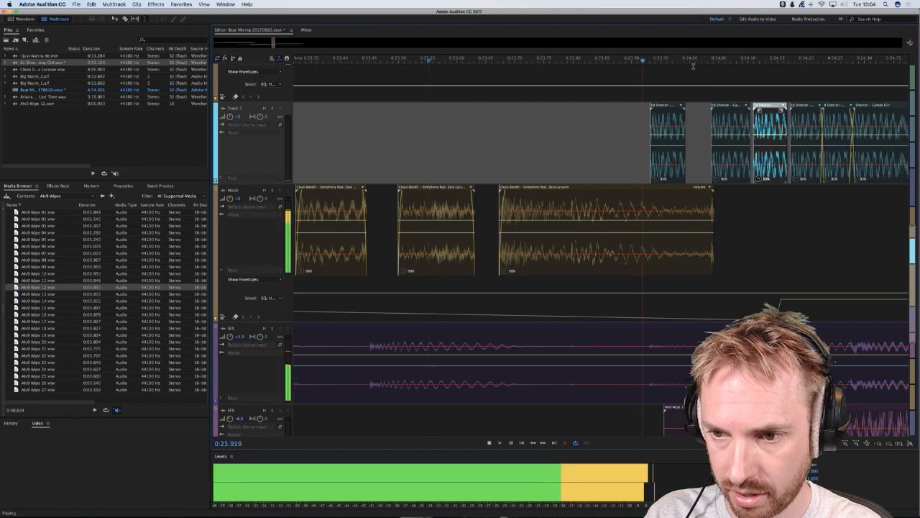
pyautogui.press('space')
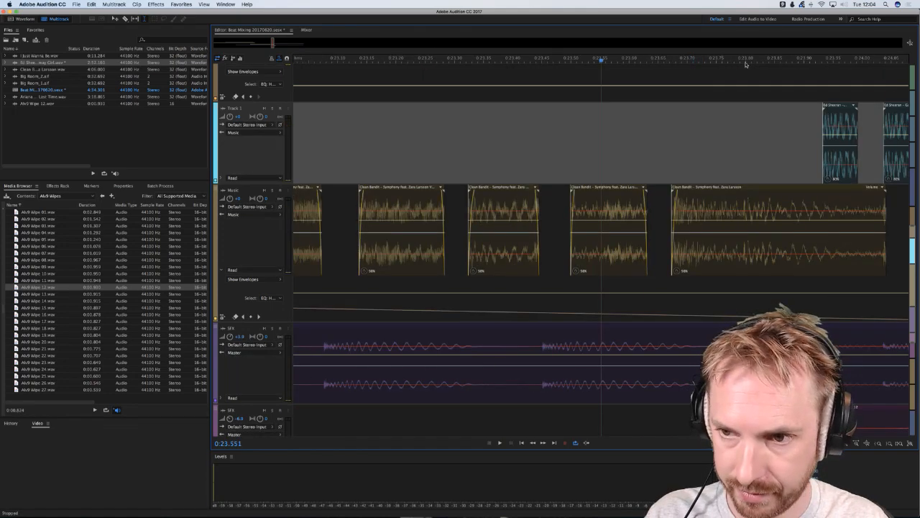
# - Listen to the stuttered transition between Symphony and Galway Girl from about 0:22.6
pyautogui.scroll(-3, 739, 60)
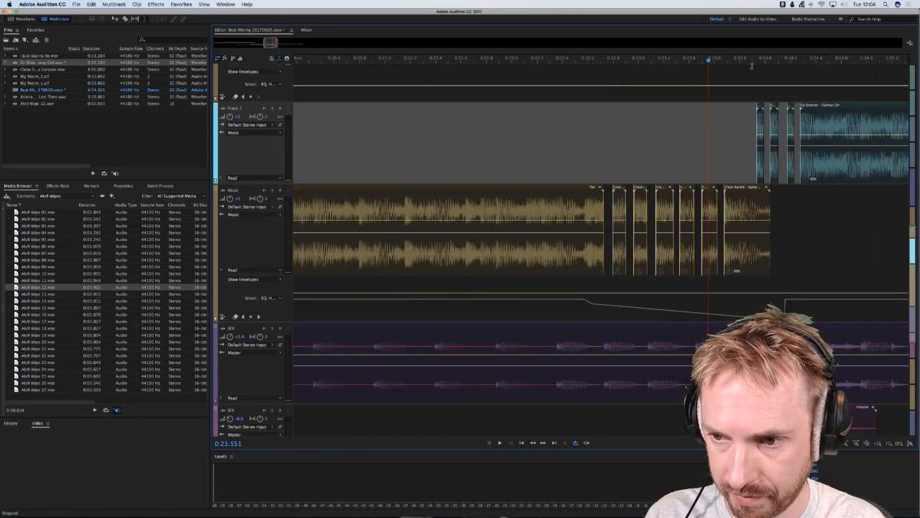
pyautogui.press('space')
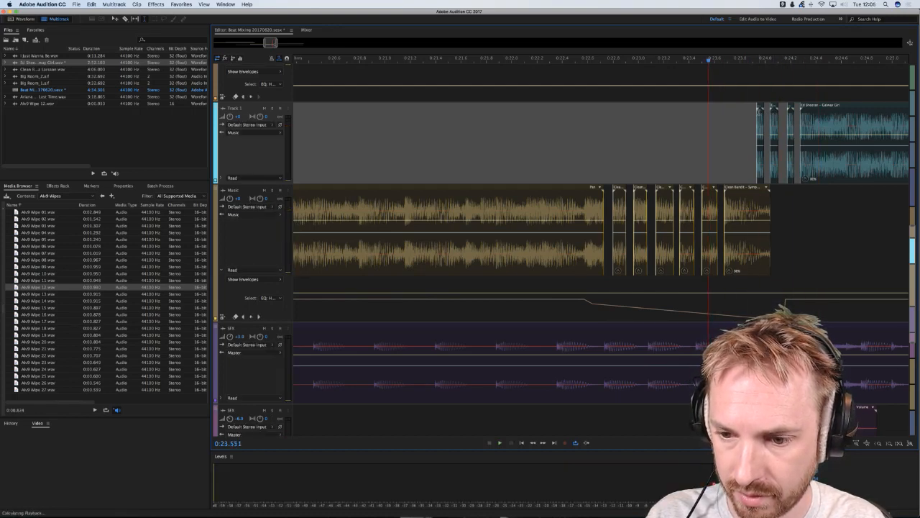
pyautogui.click(584, 113)
pyautogui.scroll(-2, 750, 59)
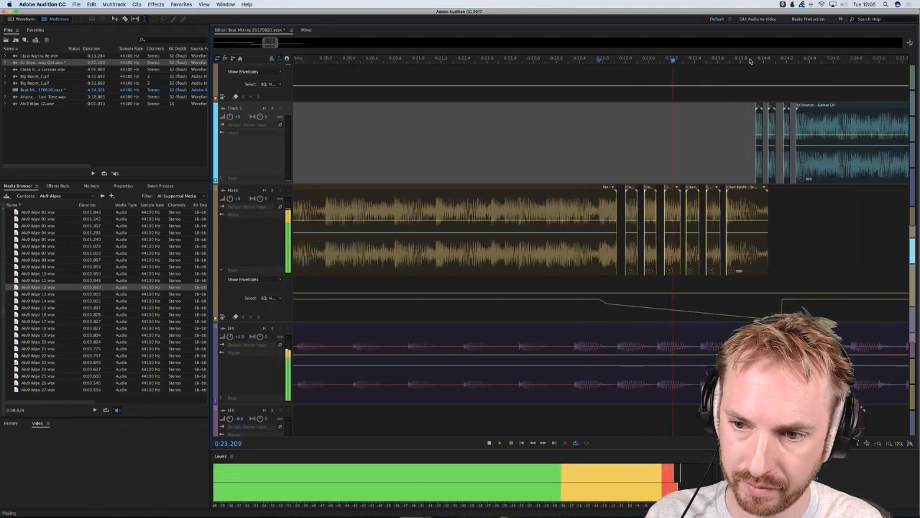
pyautogui.click(719, 158)
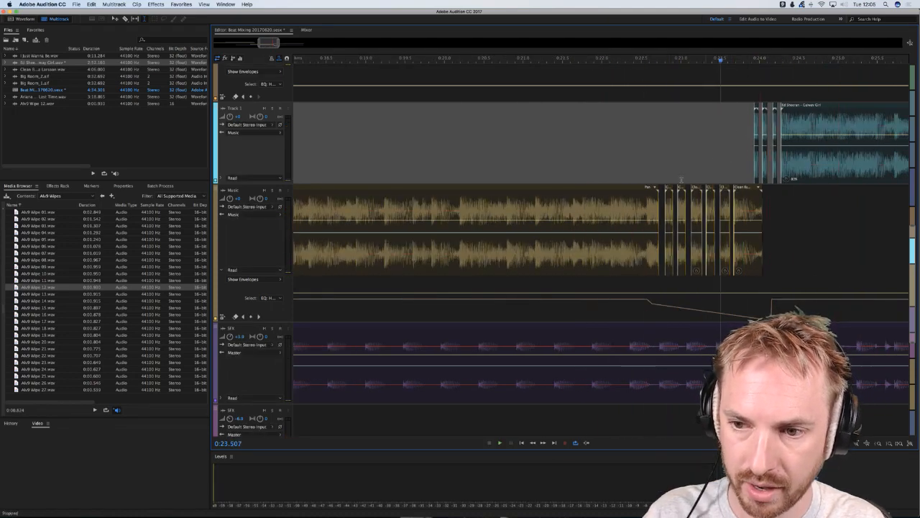
# - Enable the track EQ on Track 1 and show its High Shelf Gain automation envelope
pyautogui.click(221, 178)
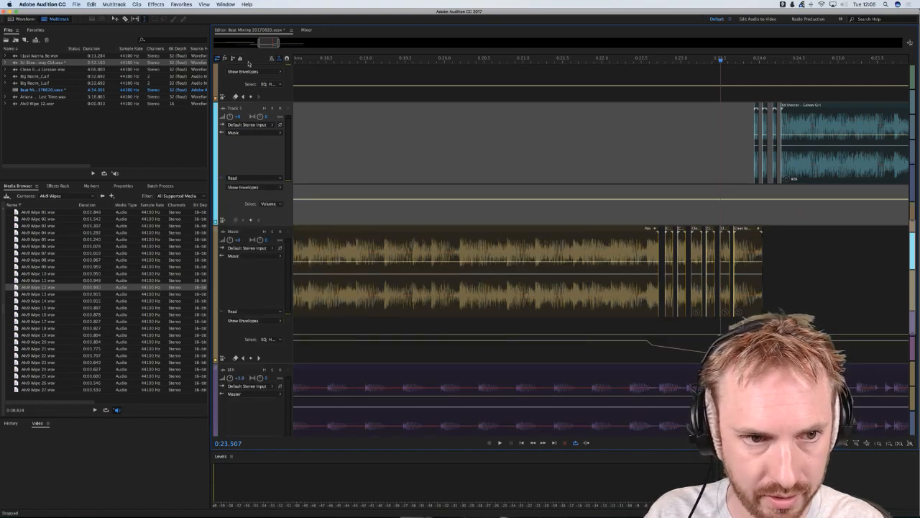
pyautogui.click(307, 30)
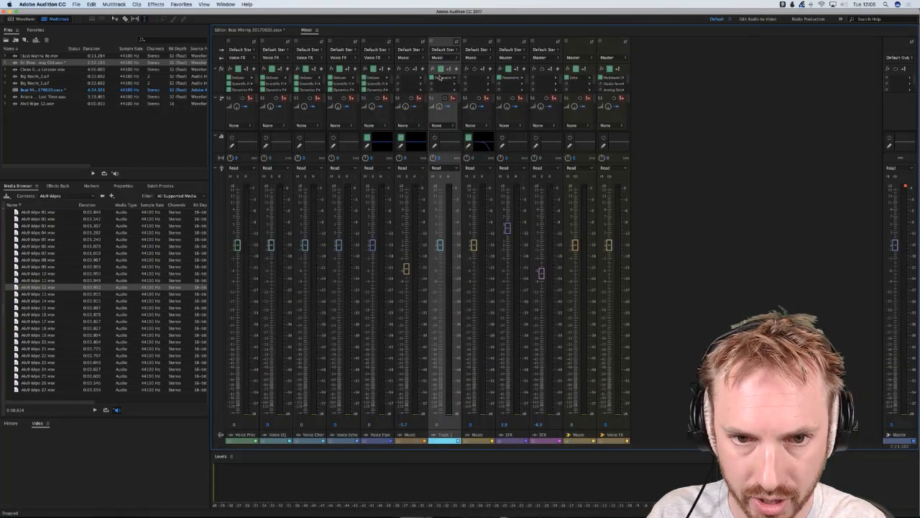
pyautogui.click(433, 136)
pyautogui.click(237, 30)
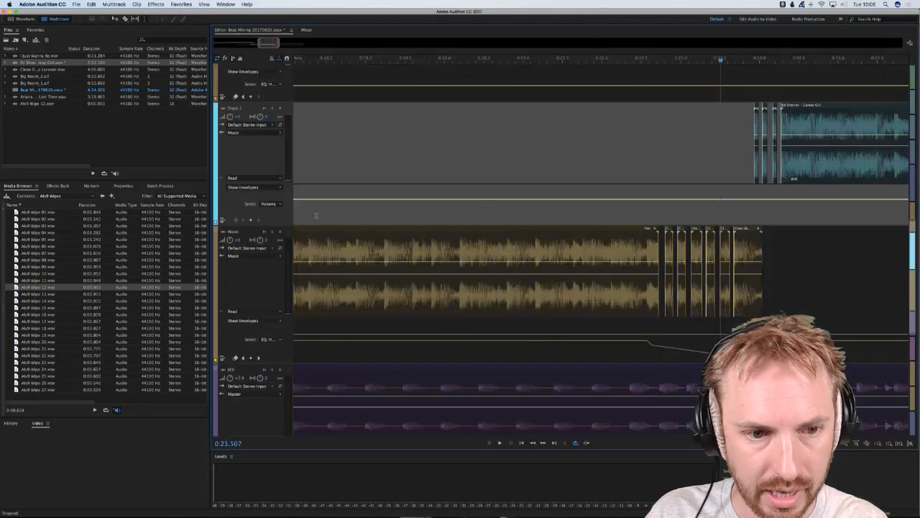
pyautogui.click(275, 189)
pyautogui.moveTo(338, 210)
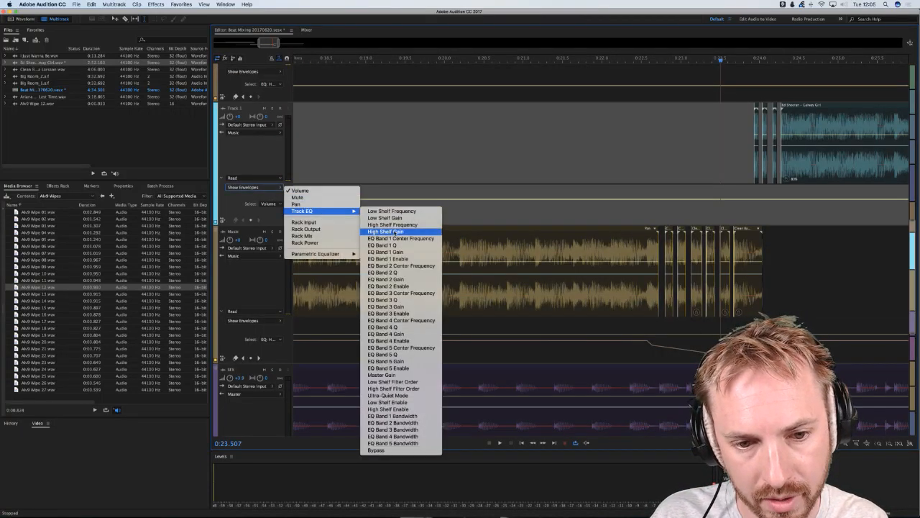
pyautogui.press('Return')
# - Shape Track 1's High Shelf Gain envelope to dip at about 0:23.8 and ramp back up by about 0:24.3
pyautogui.click(786, 204)
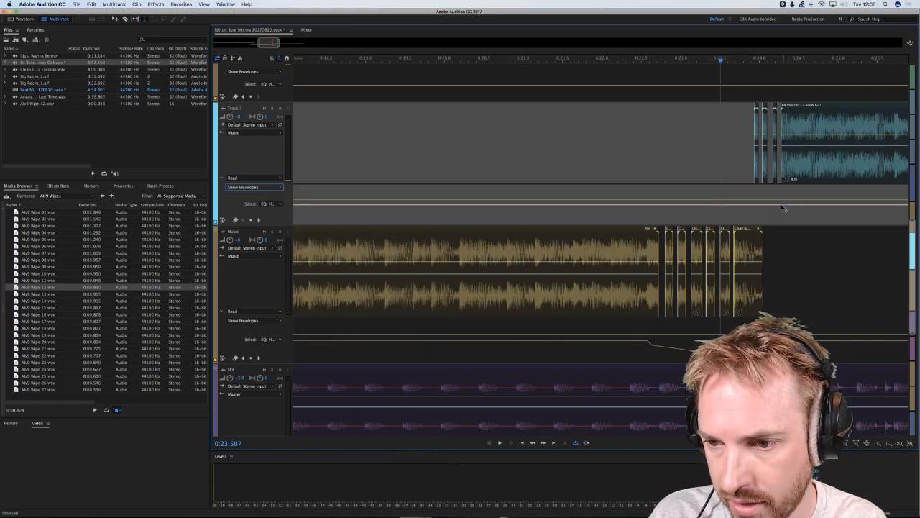
pyautogui.click(741, 204)
pyautogui.moveTo(745, 205); pyautogui.dragTo(784, 212)
pyautogui.click(770, 208)
# - Listen to the transition with the high-shelf dip from 0:23.233 and again from 0:21.422
pyautogui.click(699, 177)
pyautogui.press('space')
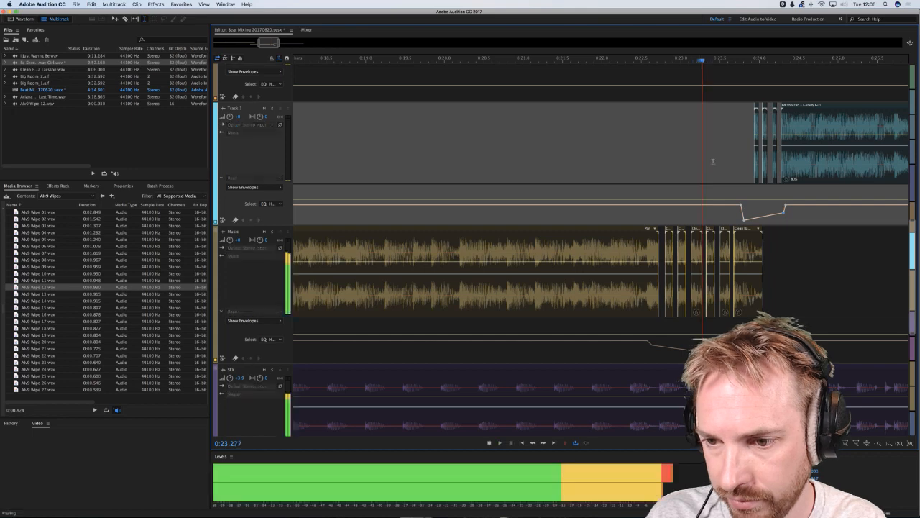
pyautogui.press('space')
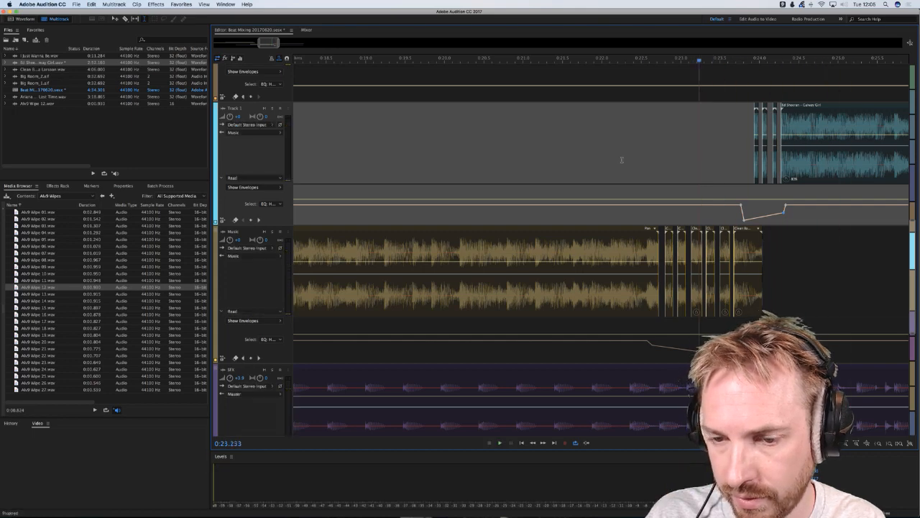
pyautogui.press('space')
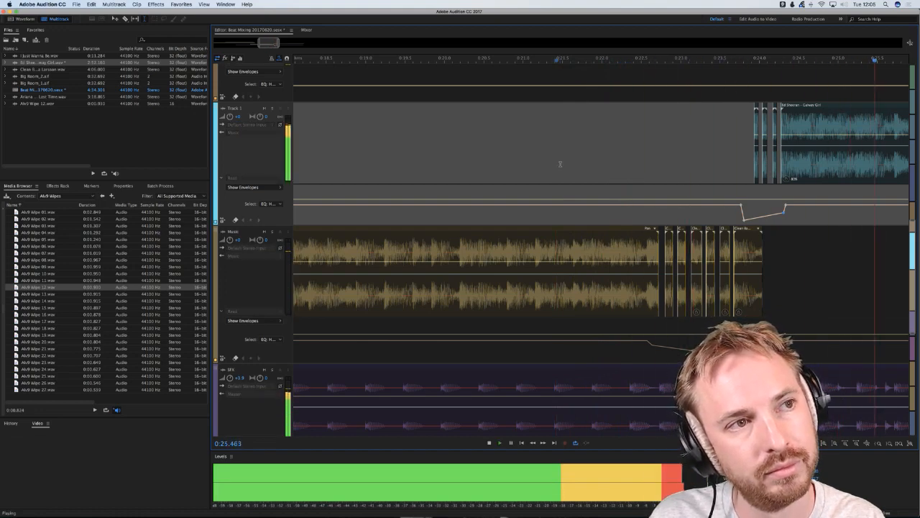
pyautogui.press('space')
pyautogui.press('space')
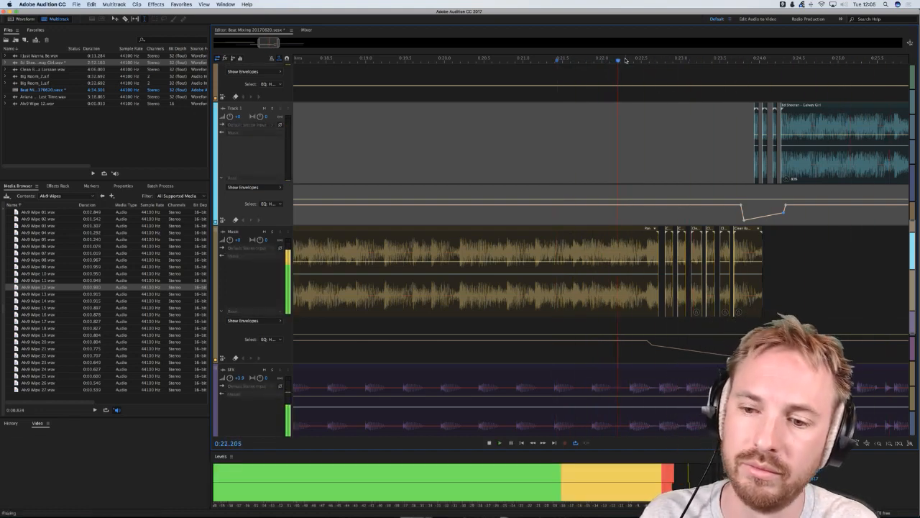
pyautogui.scroll(-5, 625, 60)
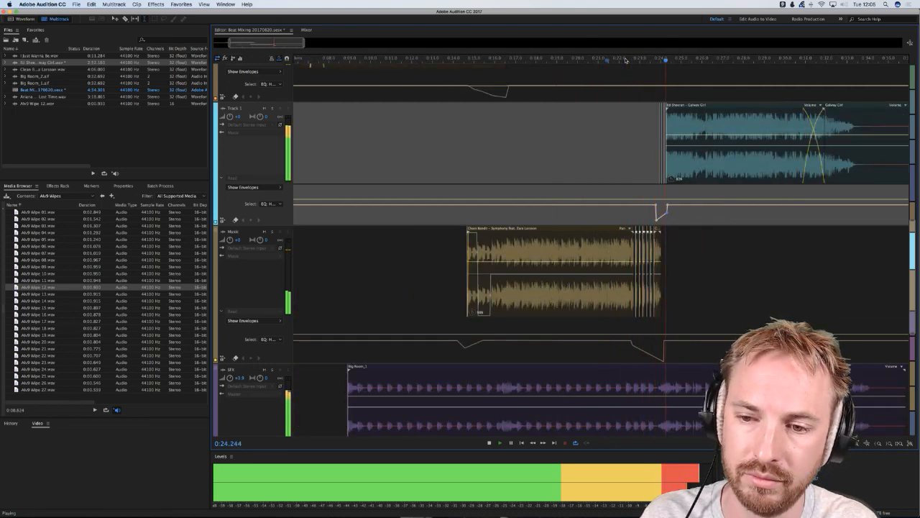
pyautogui.press('space')
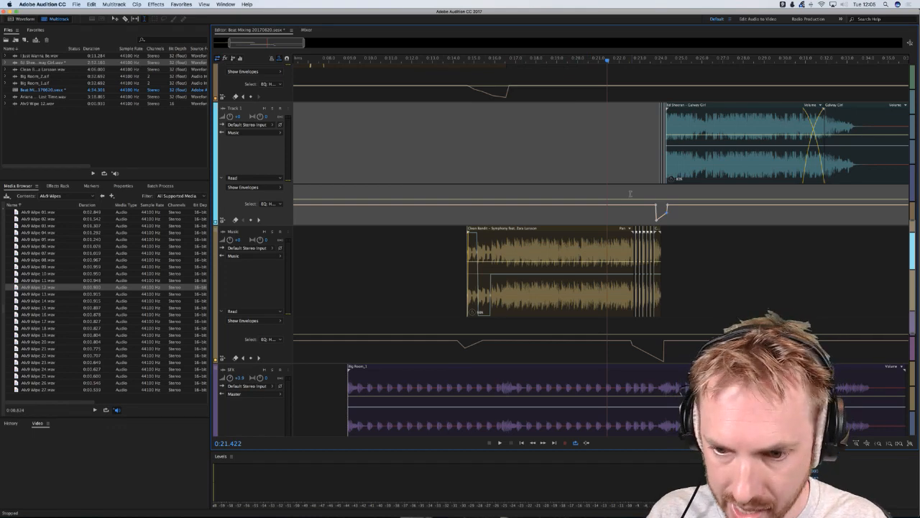
pyautogui.scroll(-6, 594, 63)
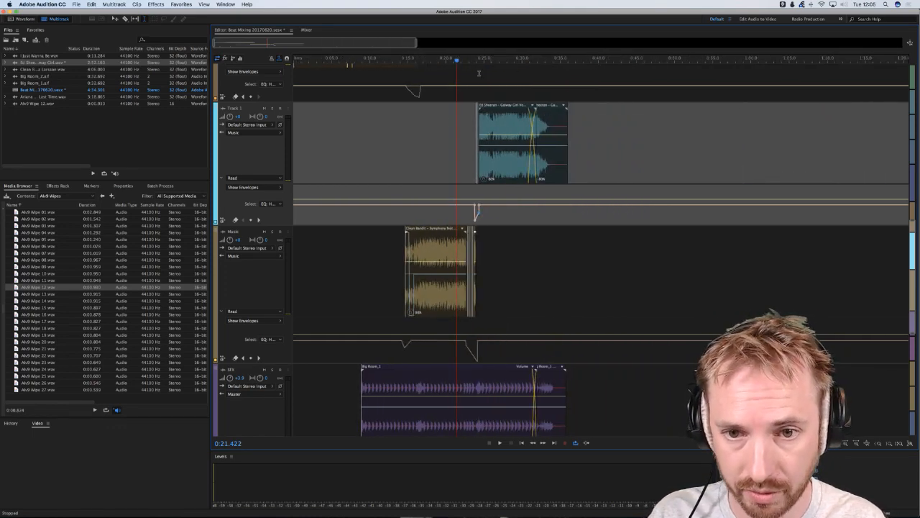
pyautogui.scroll(1, 446, 126)
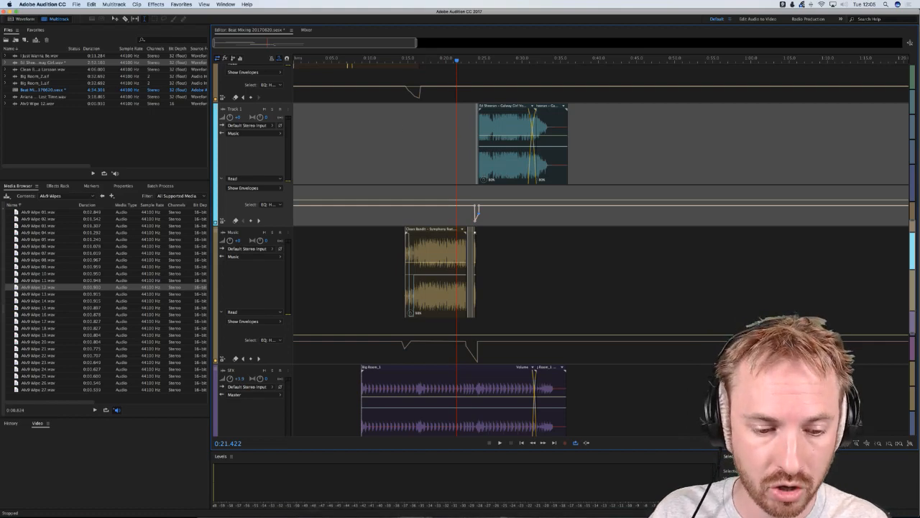
# - Switch to Chrome and open the SFX & Music instant downloads on Music Radio Creative's radio page
pyautogui.click(279, 502)
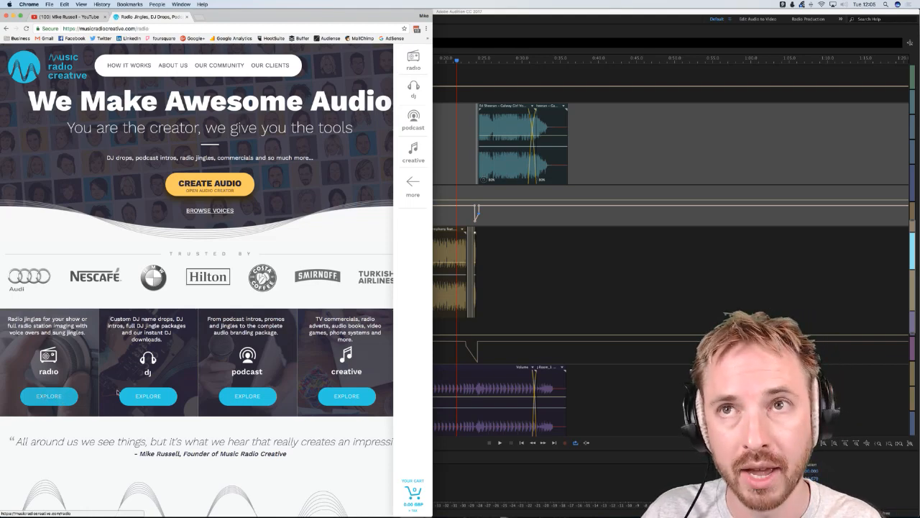
pyautogui.click(99, 393)
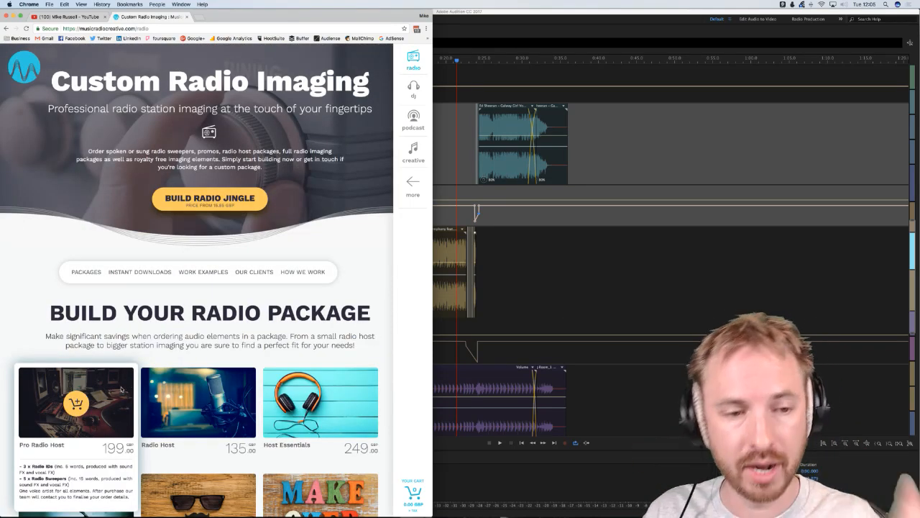
pyautogui.click(148, 275)
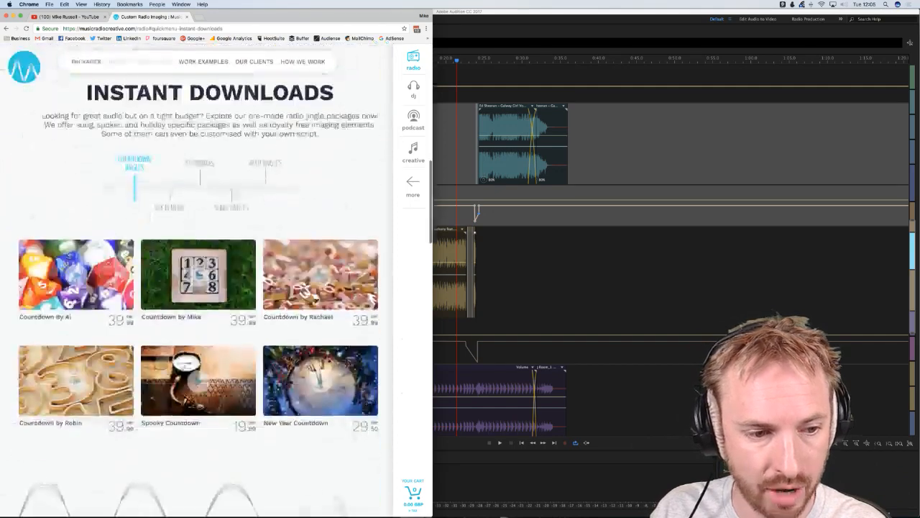
pyautogui.click(172, 206)
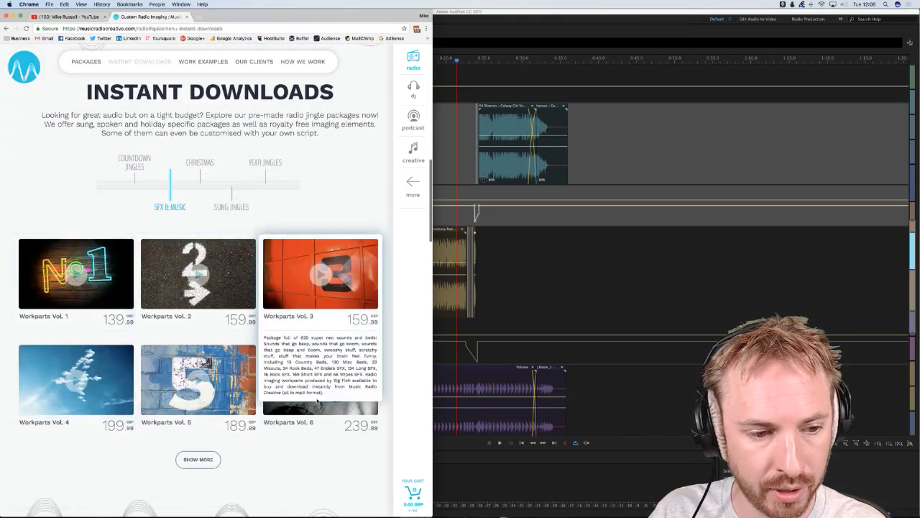
# - Expand the SFX & Music download list and browse the additional packages
pyautogui.scroll(-1, 179, 359)
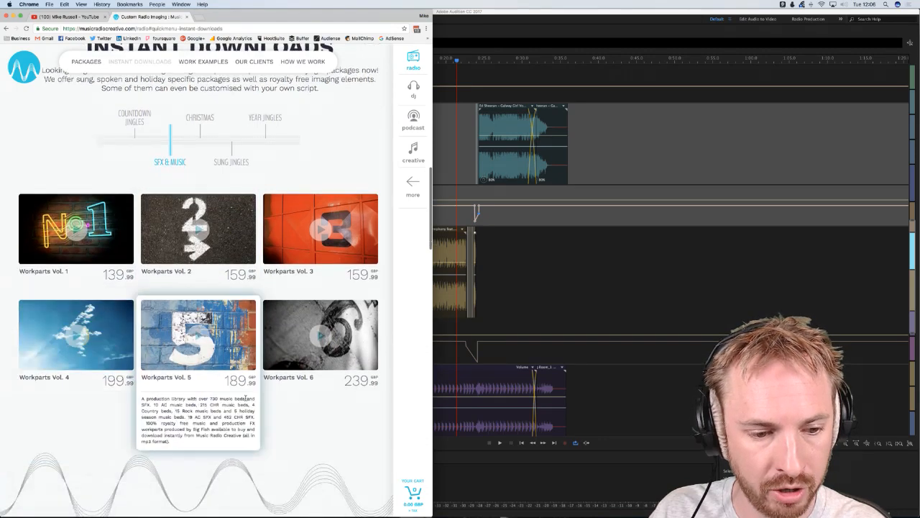
pyautogui.click(208, 418)
pyautogui.scroll(-8, 173, 177)
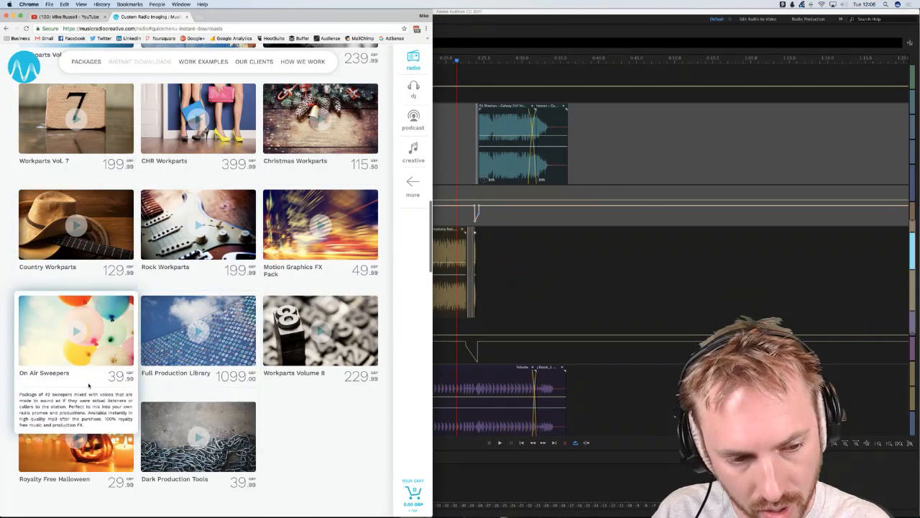
# - Switch the store's currency to US dollars and finally to euros, and return to the start of the Custom Radio Imaging page
pyautogui.click(414, 189)
pyautogui.click(400, 165)
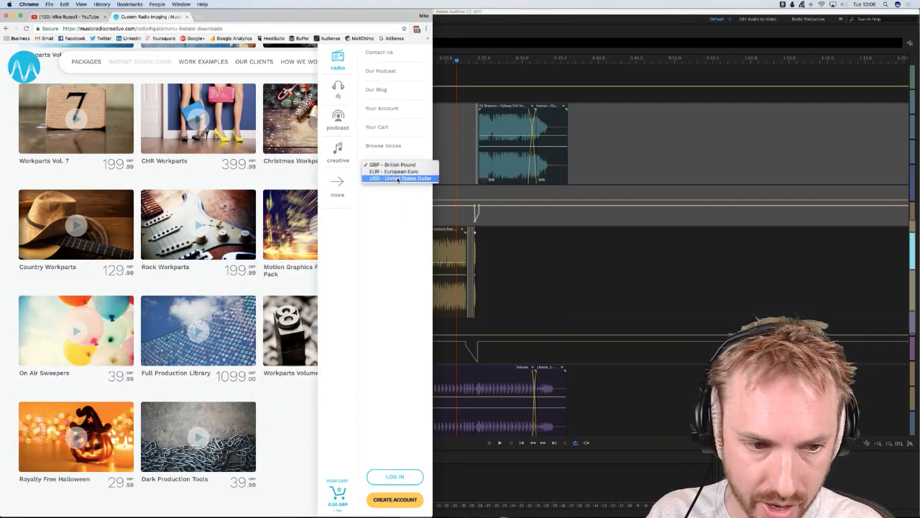
pyautogui.click(398, 178)
pyautogui.click(418, 165)
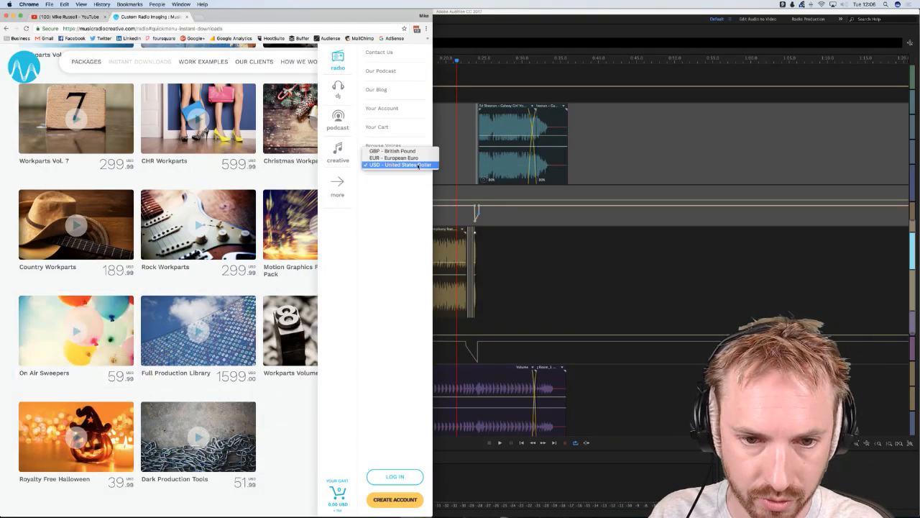
pyautogui.click(394, 157)
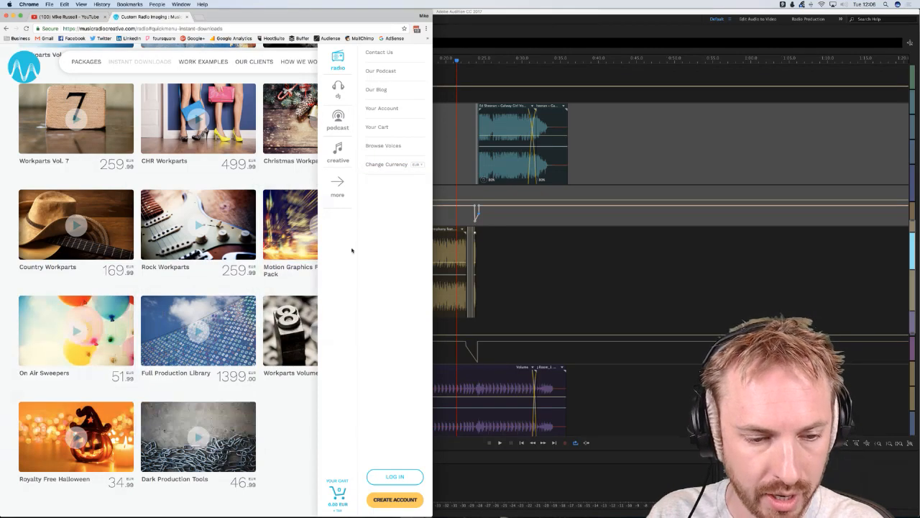
pyautogui.click(338, 183)
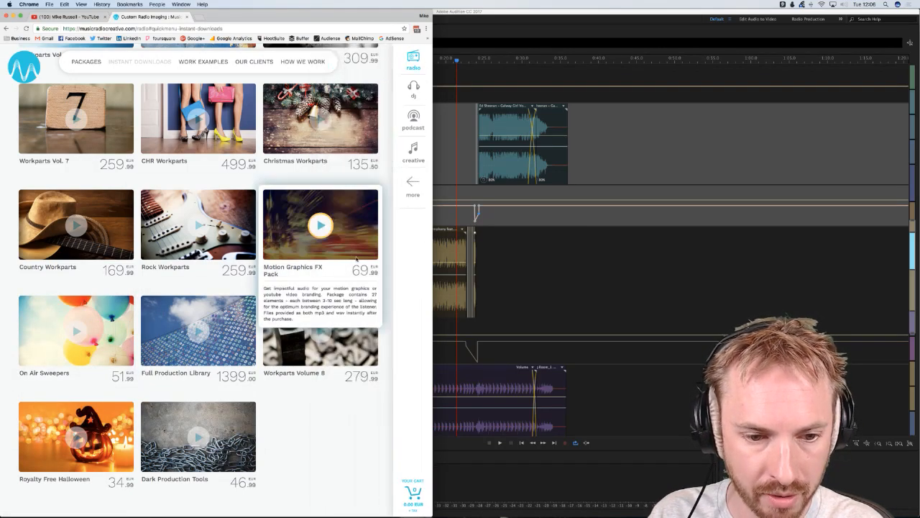
pyautogui.scroll(10, 373, 261)
pyautogui.scroll(12, 340, 257)
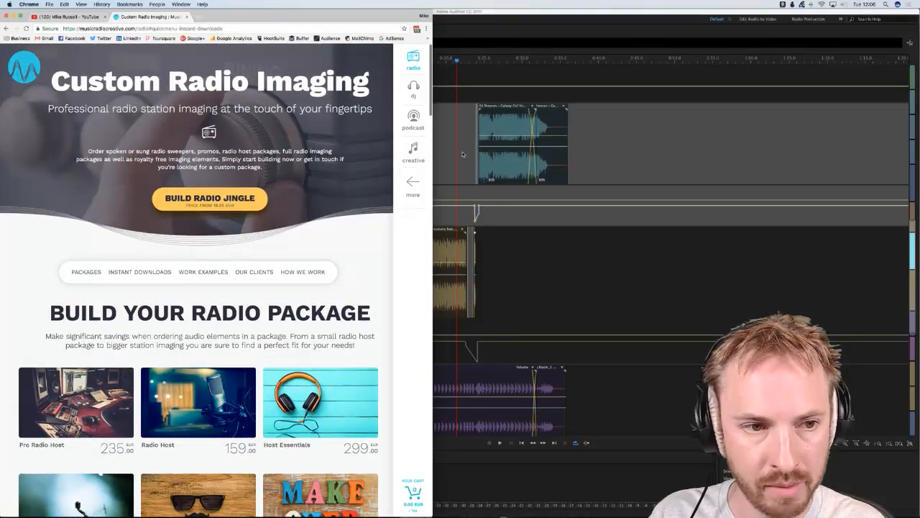
# - Switch back to Adobe Audition and listen to the transition into Galway Girl from about 0:22
pyautogui.click(463, 153)
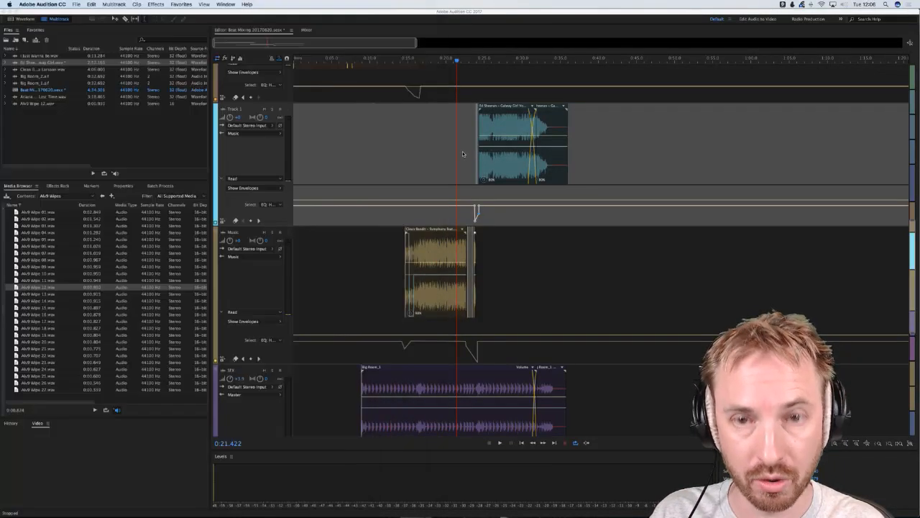
pyautogui.scroll(5, 472, 61)
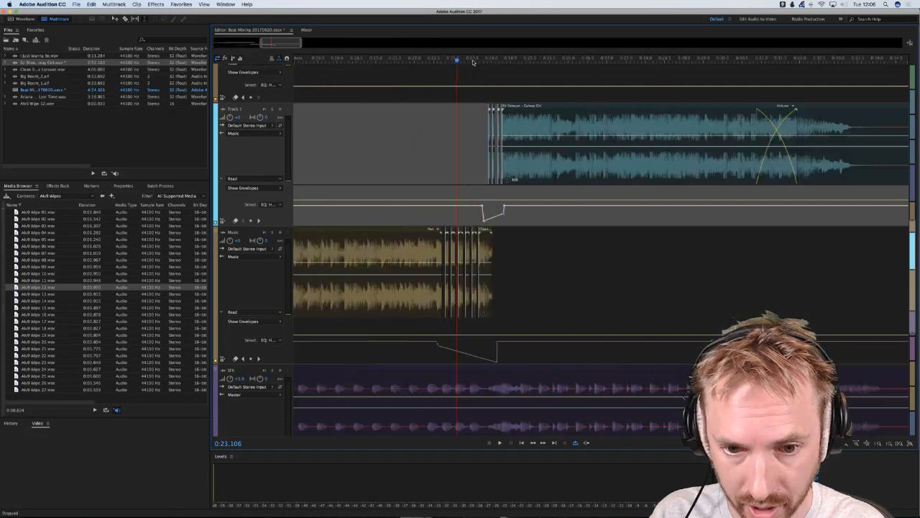
pyautogui.click(389, 62)
pyautogui.press('space')
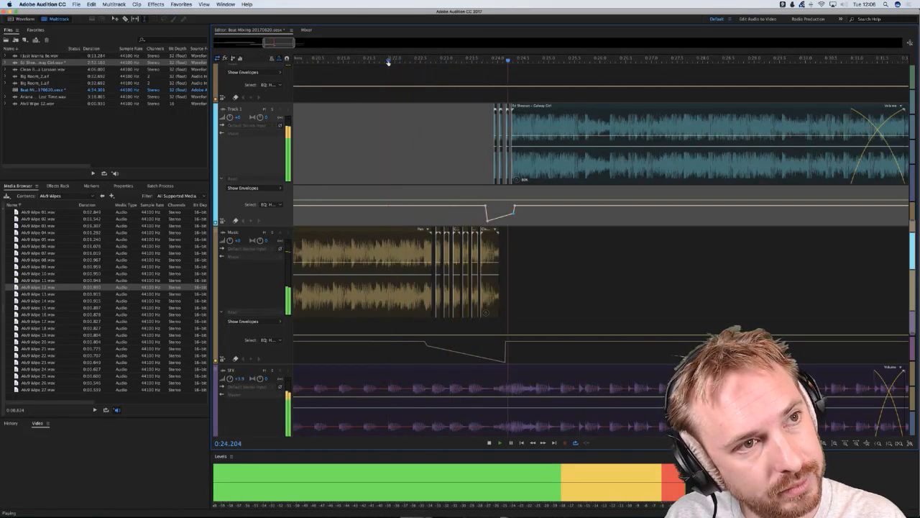
pyautogui.scroll(-5, 496, 61)
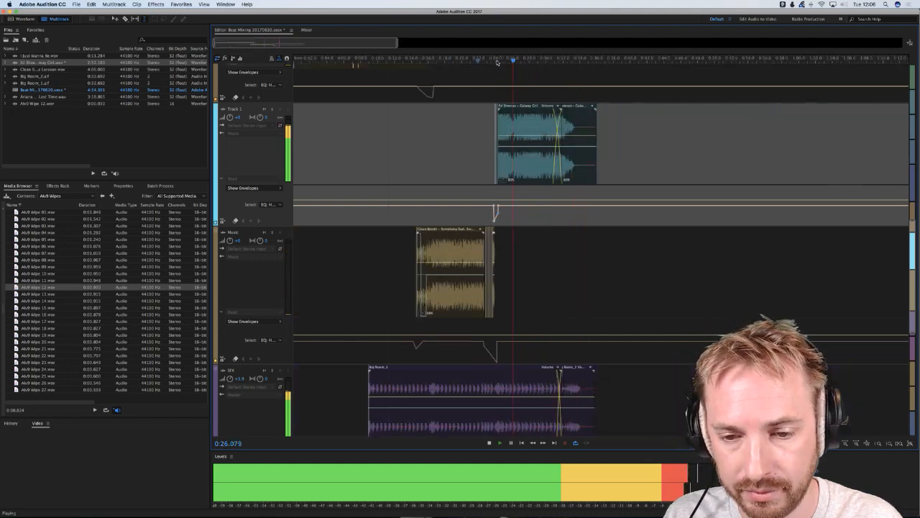
pyautogui.press('space')
# - Save the Beat Mixing session, including the unsaved changes to the Ed Sheeran - Galway Girl audio file
pyautogui.click(458, 252)
pyautogui.scroll(-4, 458, 253)
pyautogui.scroll(-1, 457, 253)
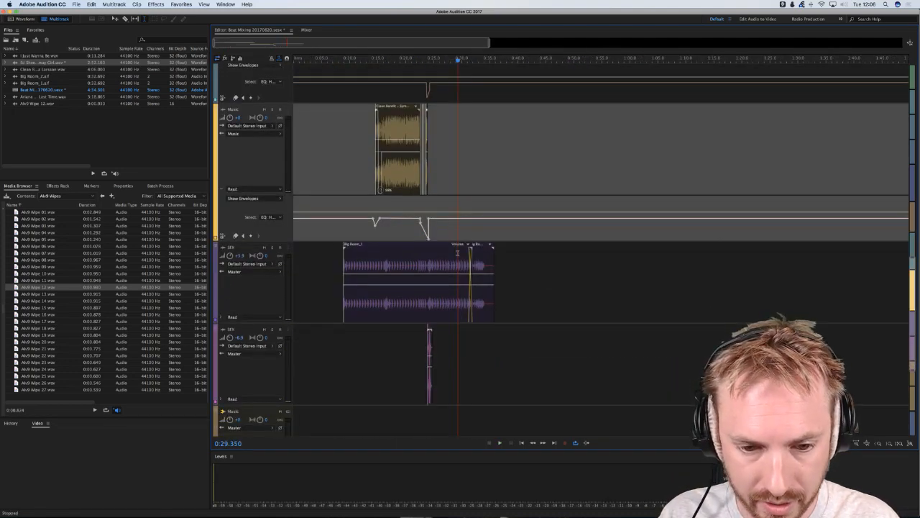
pyautogui.scroll(10, 457, 253)
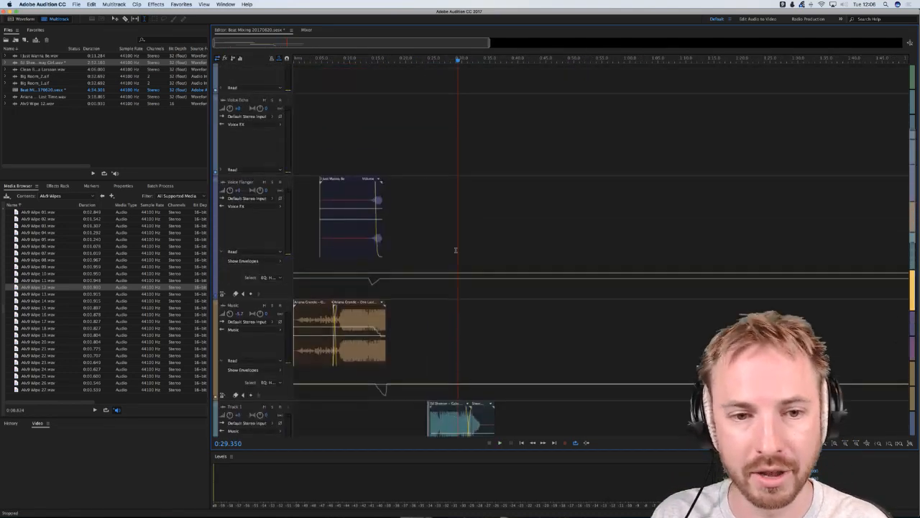
pyautogui.press('super+s')
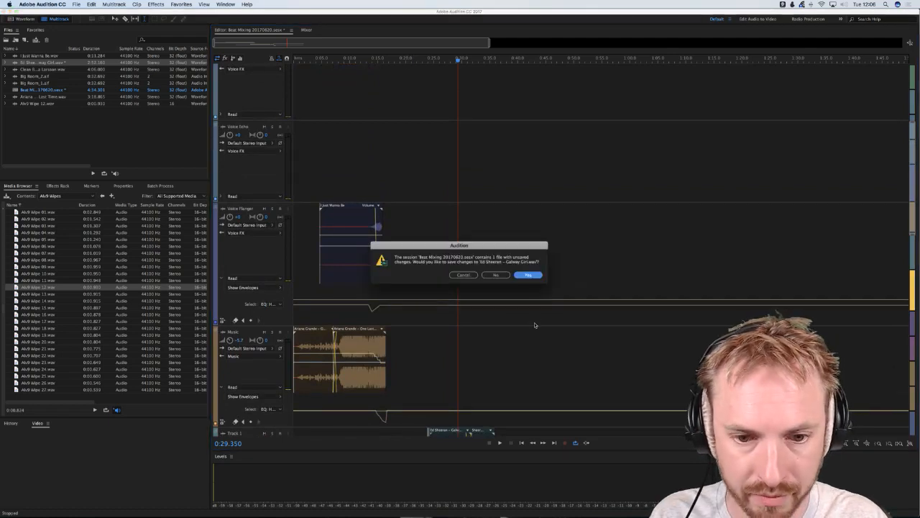
pyautogui.click(530, 274)
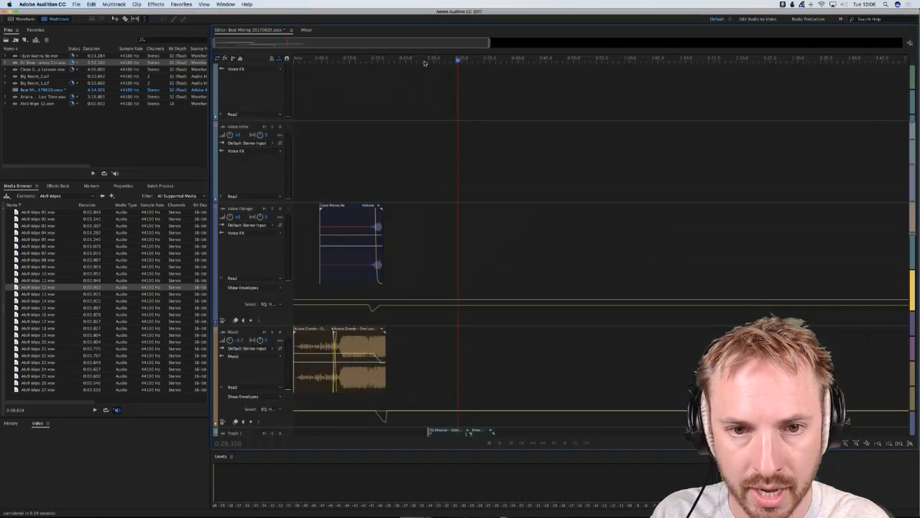
# - Shrink the track heights so all tracks fit in view and play the complete montage from 0:00
pyautogui.scroll(-2, 424, 63)
pyautogui.scroll(-1, 424, 63)
pyautogui.scroll(-5, 382, 243)
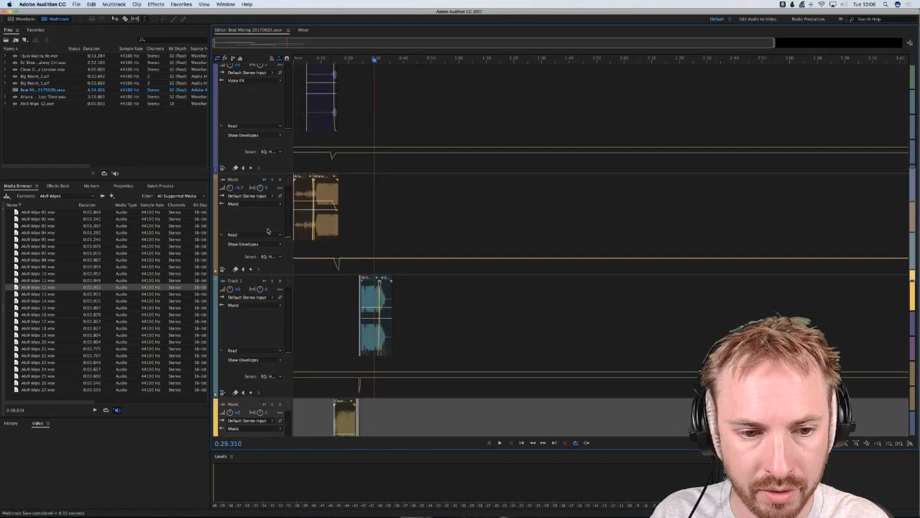
pyautogui.scroll(-3, 268, 231)
pyautogui.scroll(-5, 268, 231)
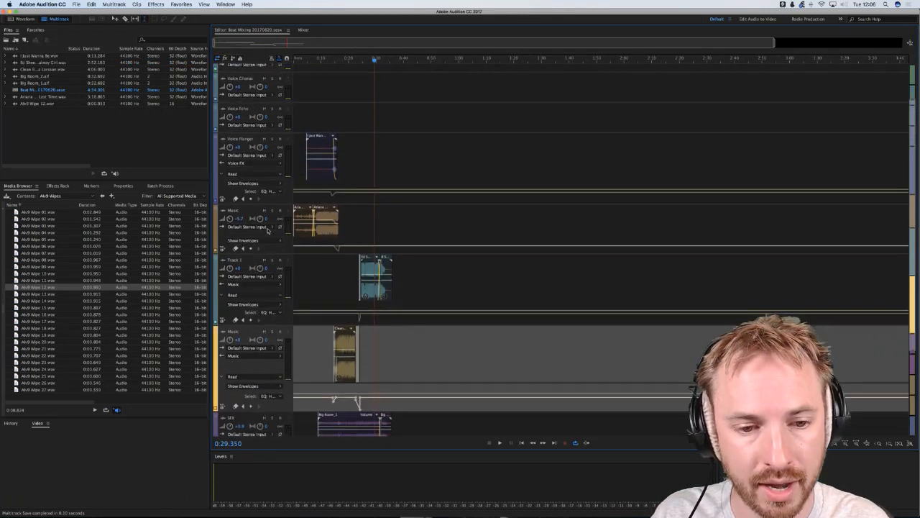
pyautogui.scroll(4, 317, 228)
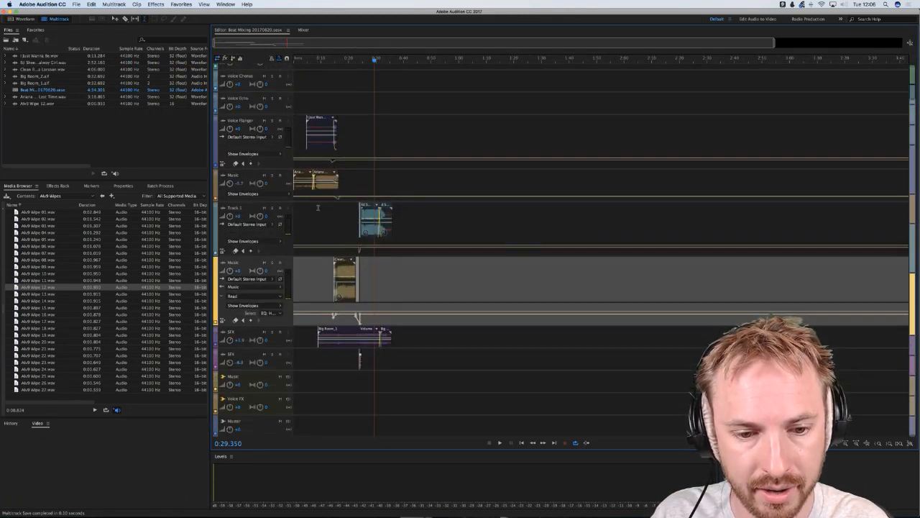
pyautogui.moveTo(327, 60); pyautogui.dragTo(288, 63)
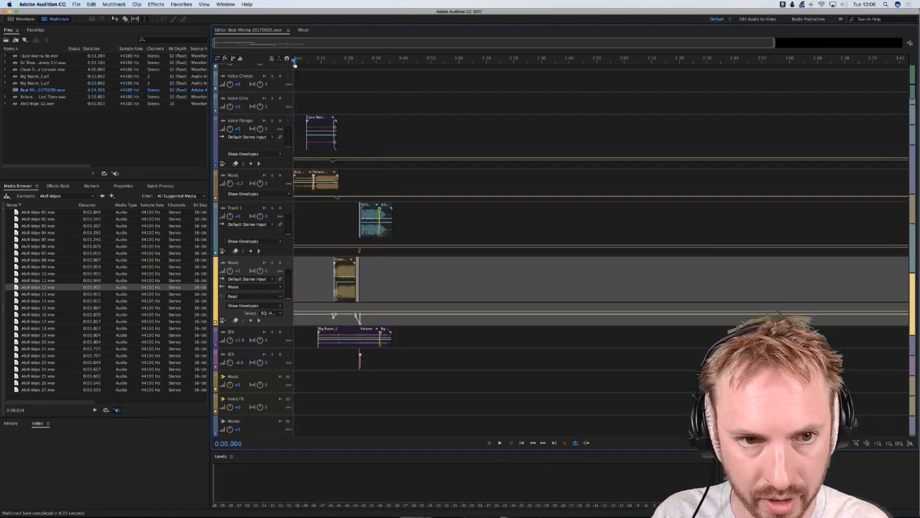
pyautogui.scroll(5, 294, 63)
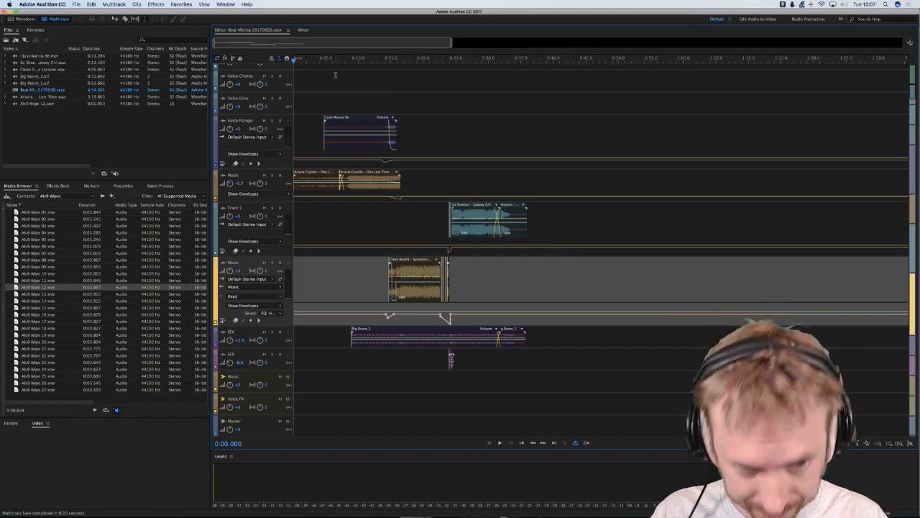
pyautogui.press('space')
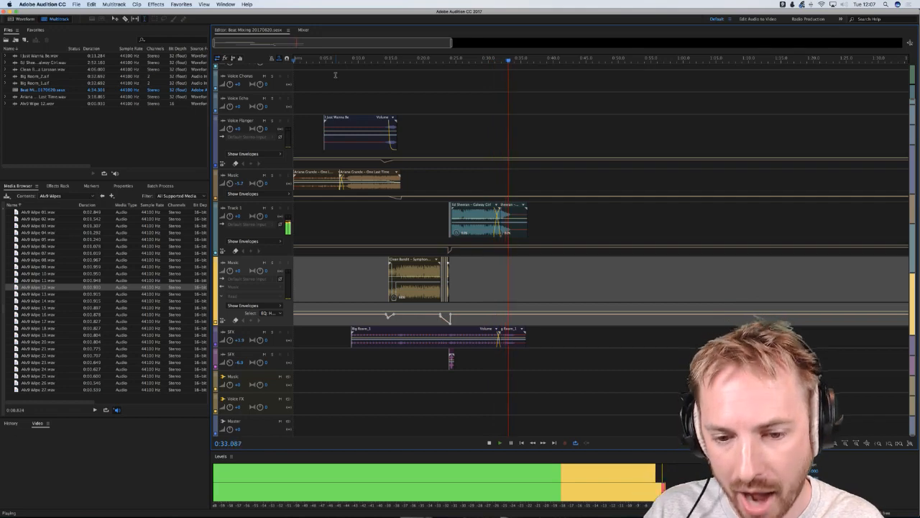
pyautogui.click(477, 99)
pyautogui.press('space')
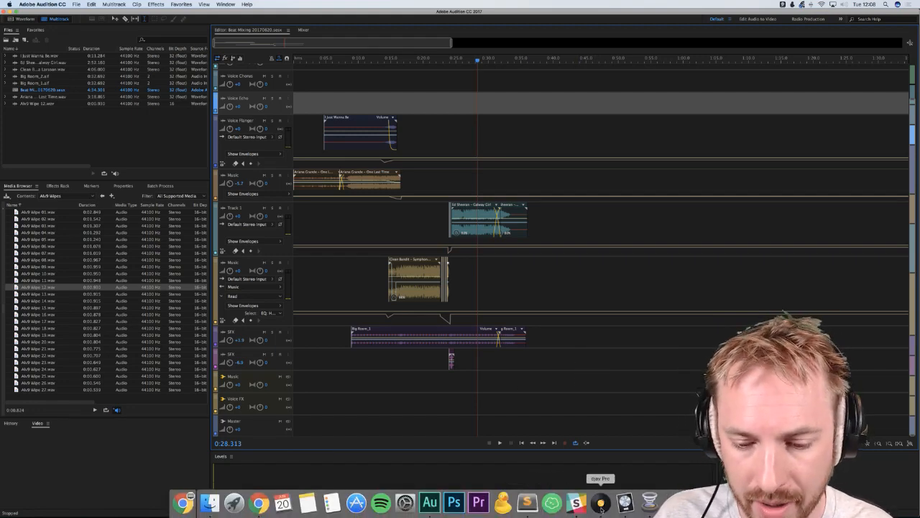
# - Switch to djay Pro and start Ariana Grande - One Last Time on deck 2 and Ed Sheeran - Galway Girl on deck 1
pyautogui.click(601, 503)
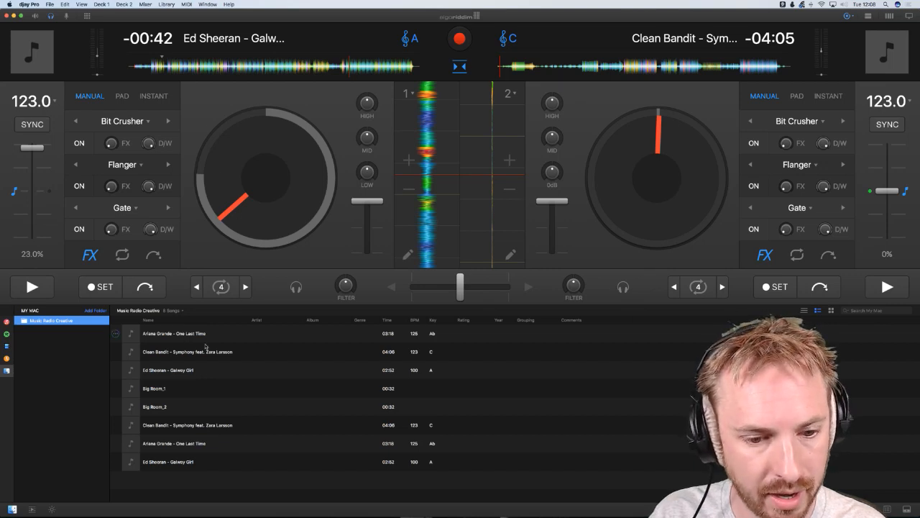
pyautogui.doubleClick(178, 335)
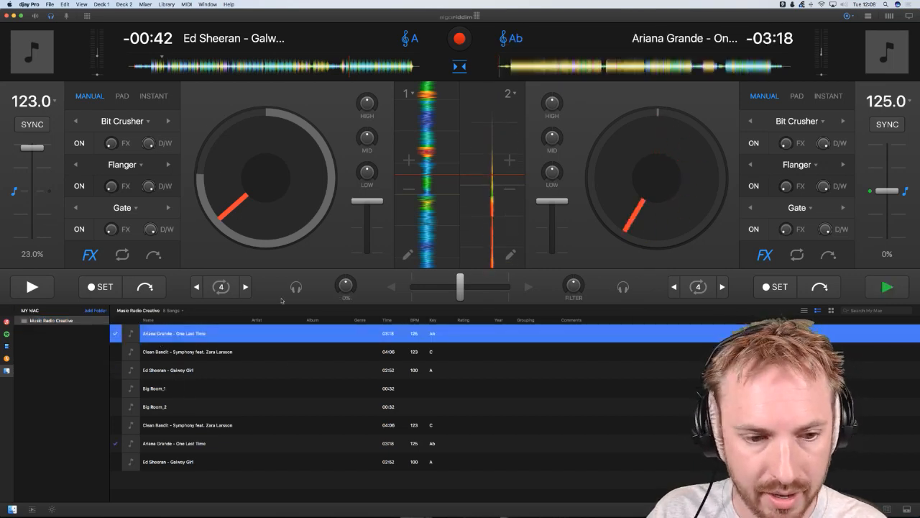
pyautogui.doubleClick(178, 369)
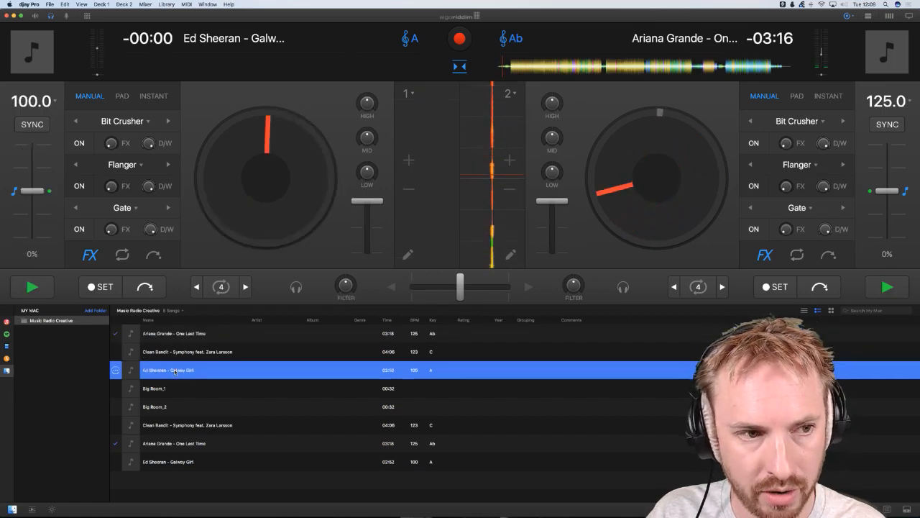
# - Sync Galway Girl on deck 1 to the other deck's 125 BPM and pause both decks
pyautogui.click(32, 125)
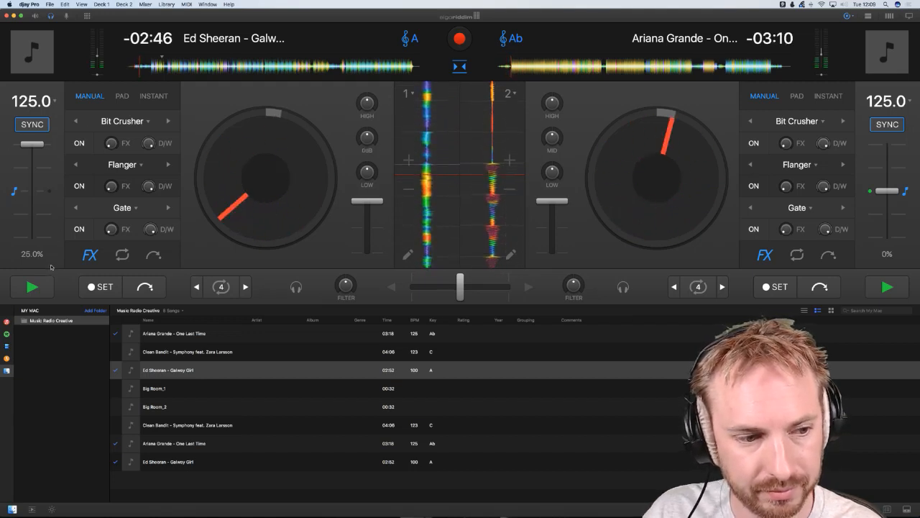
pyautogui.click(44, 286)
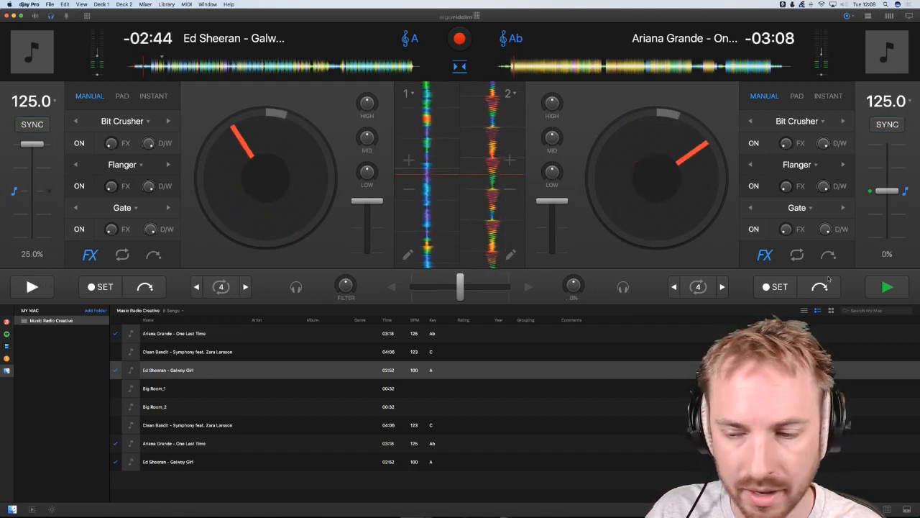
pyautogui.click(871, 286)
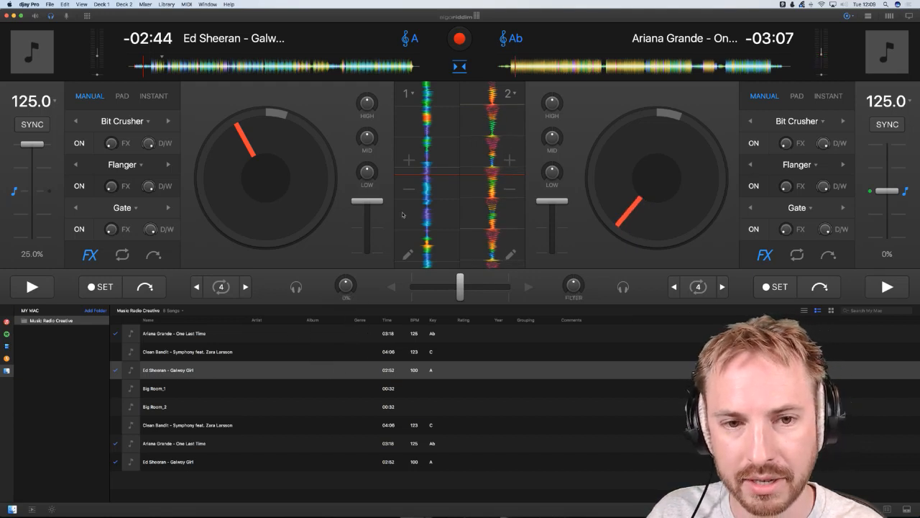
# - Rewind both decks' waveforms to the very beginning of their songs
pyautogui.moveTo(423, 141); pyautogui.dragTo(426, 516)
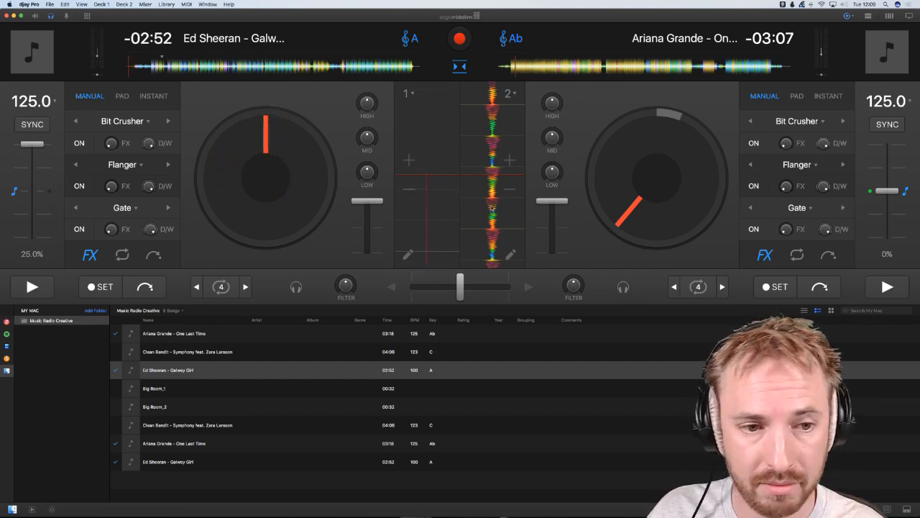
pyautogui.moveTo(489, 104); pyautogui.dragTo(483, 410)
pyautogui.moveTo(483, 125); pyautogui.dragTo(495, 194)
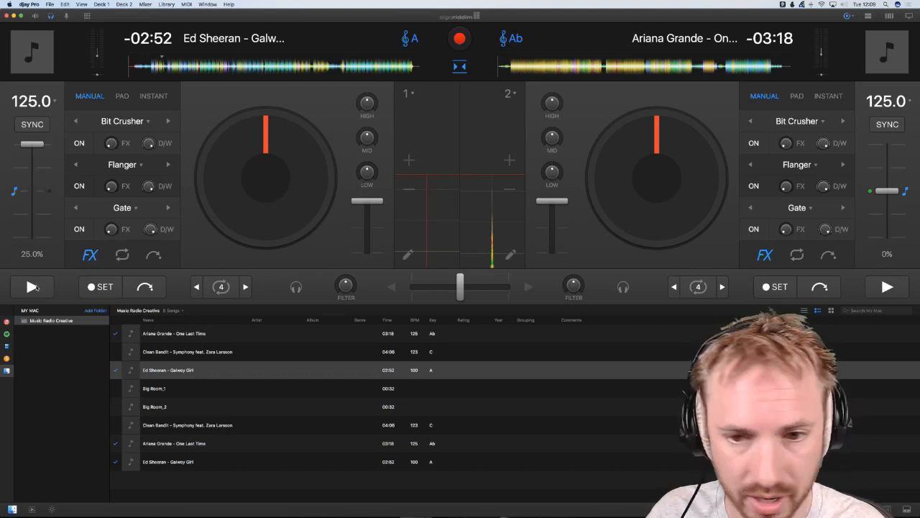
# - Play both songs together from the start and beat-match deck 1 to deck 2 with Sync, including after nudging its platter
pyautogui.click(36, 287)
pyautogui.click(896, 291)
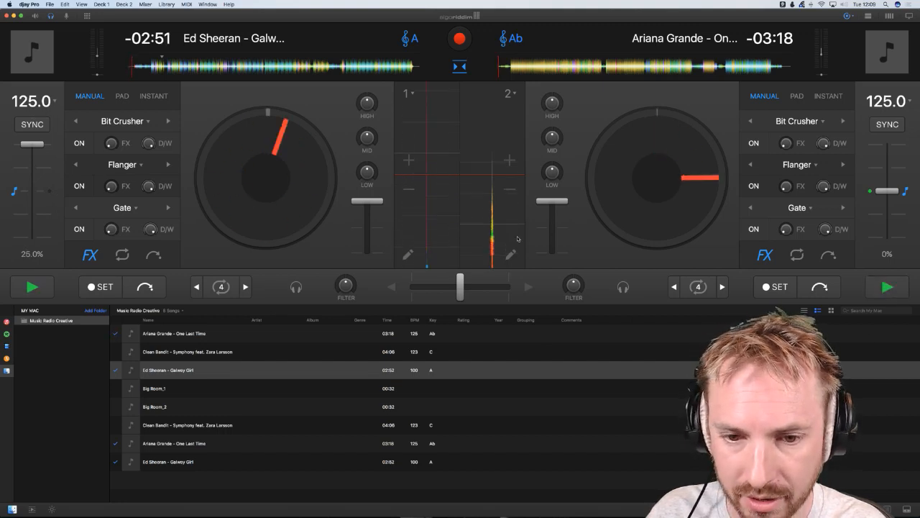
pyautogui.click(33, 125)
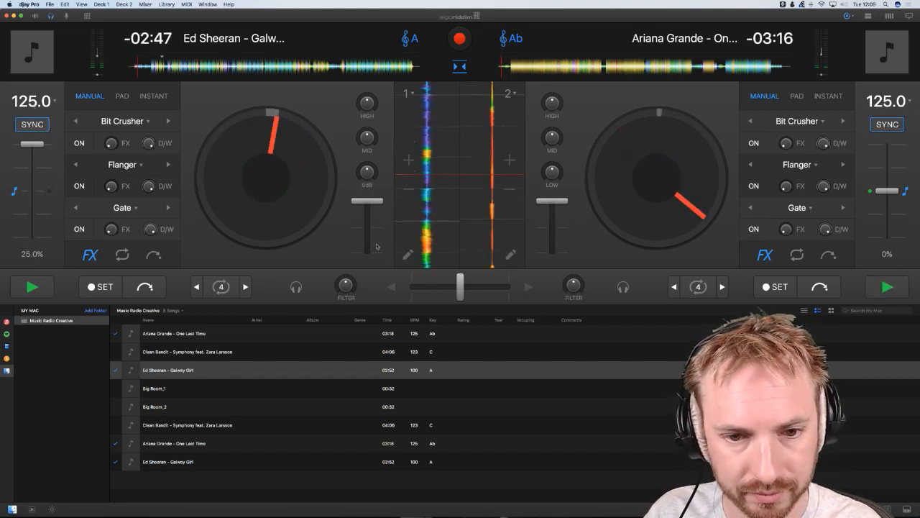
pyautogui.moveTo(269, 190); pyautogui.dragTo(310, 163)
pyautogui.click(33, 126)
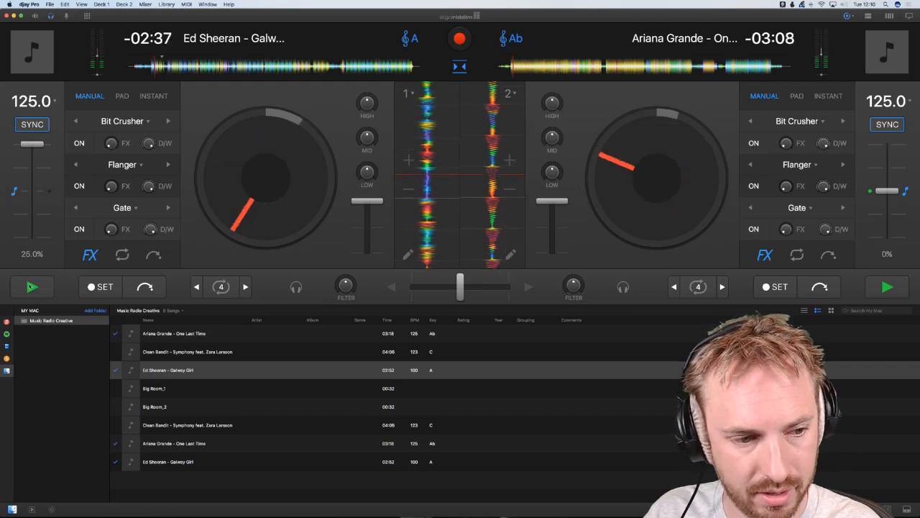
# - Pause Galway Girl, turn on the Bit Crusher effect for One Last Time on deck 2, and stop that deck
pyautogui.click(31, 288)
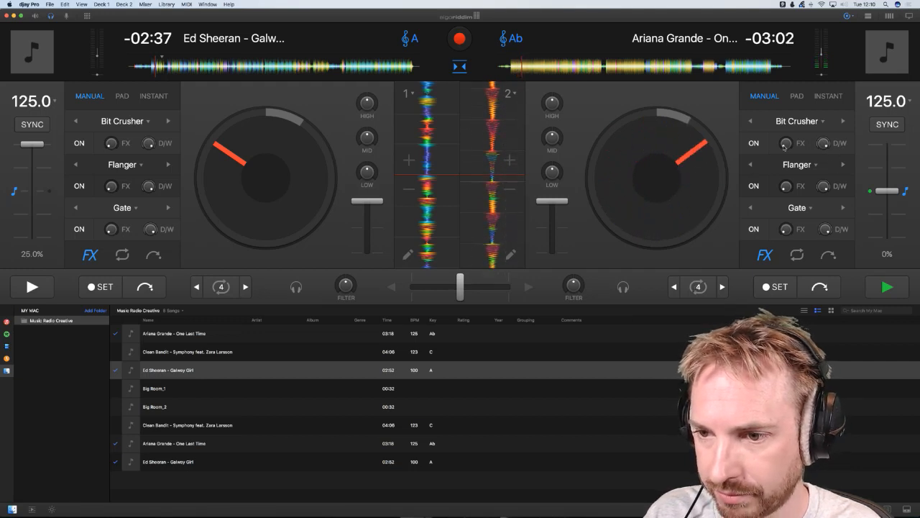
pyautogui.click(754, 142)
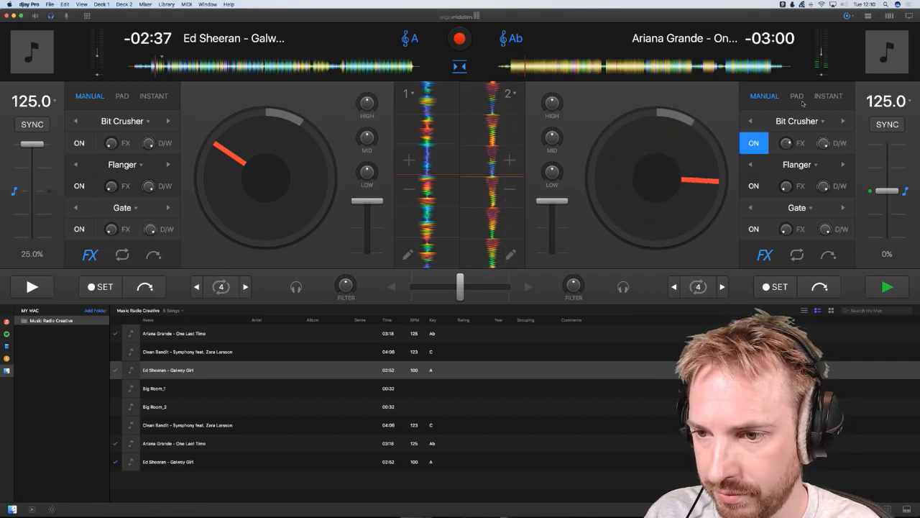
pyautogui.click(873, 282)
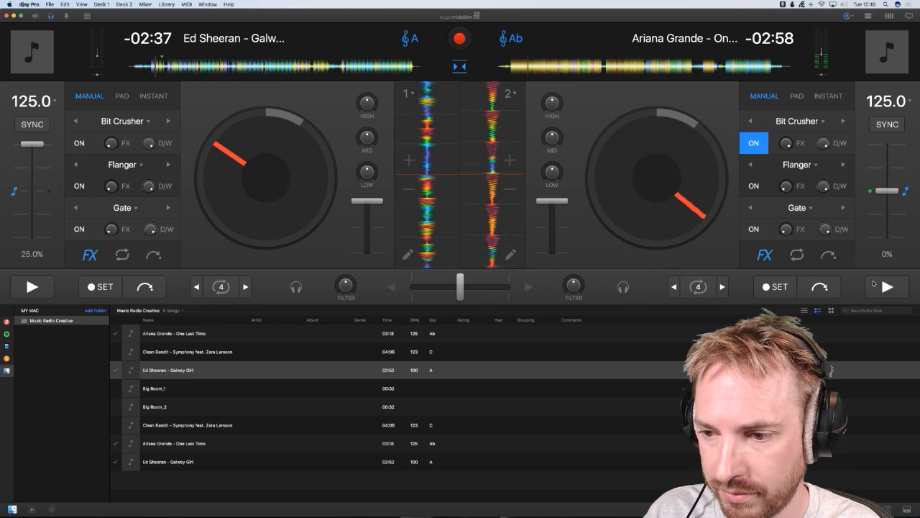
# - Open the mix recording options
pyautogui.click(459, 39)
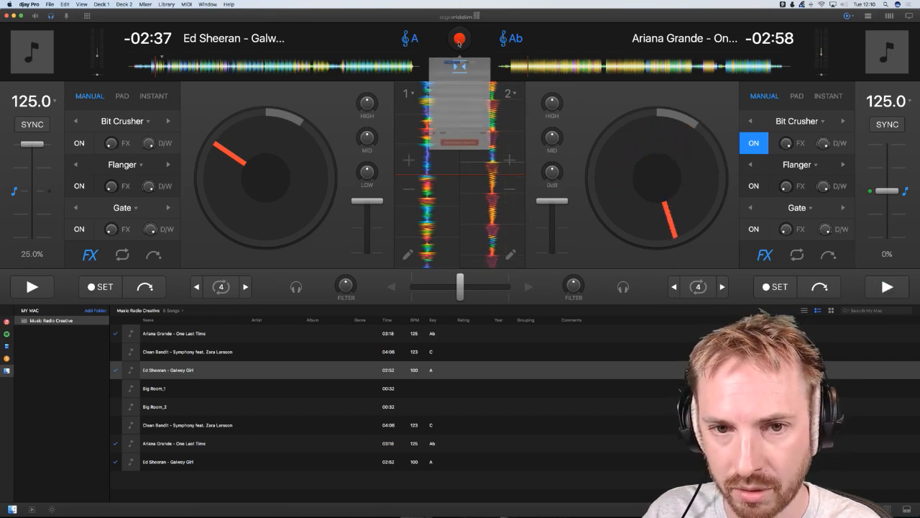
# - Start a new audio recording, play One Last Time on deck 2, turn off Bit Crusher, and switch Flanger on and off
pyautogui.click(461, 218)
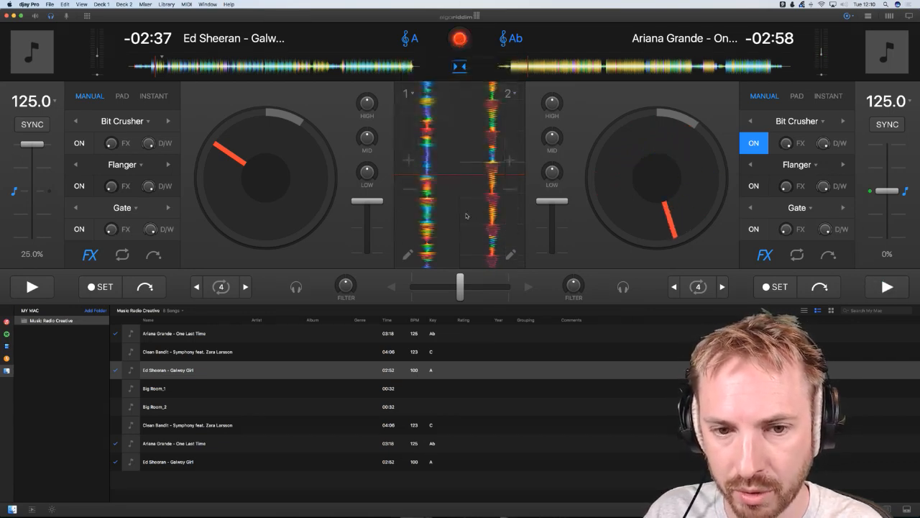
pyautogui.click(887, 286)
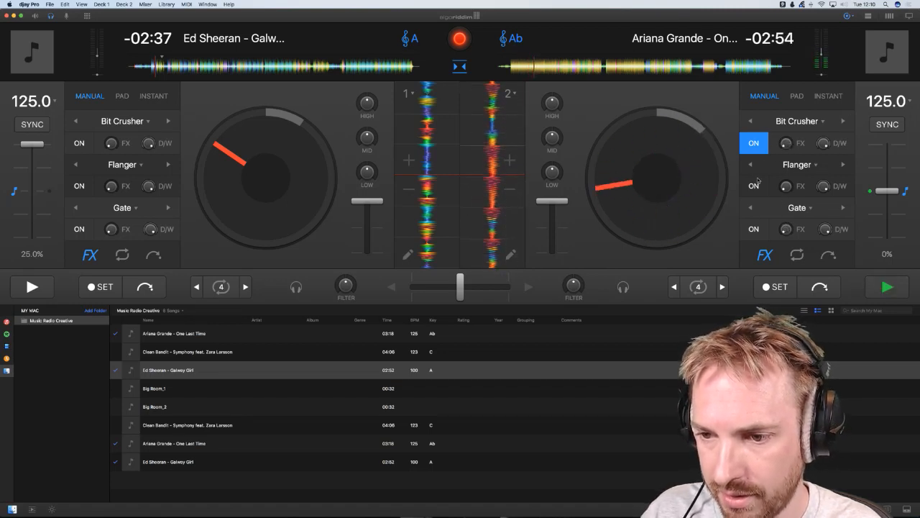
pyautogui.click(753, 143)
pyautogui.click(754, 186)
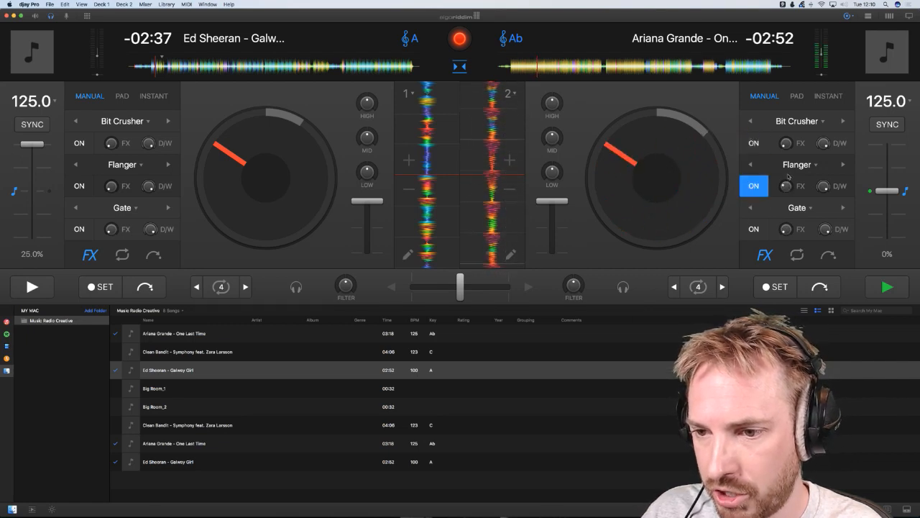
pyautogui.click(754, 187)
# - Change playback to Galway Girl on deck 1, end the mix recording, and stop the deck
pyautogui.click(33, 286)
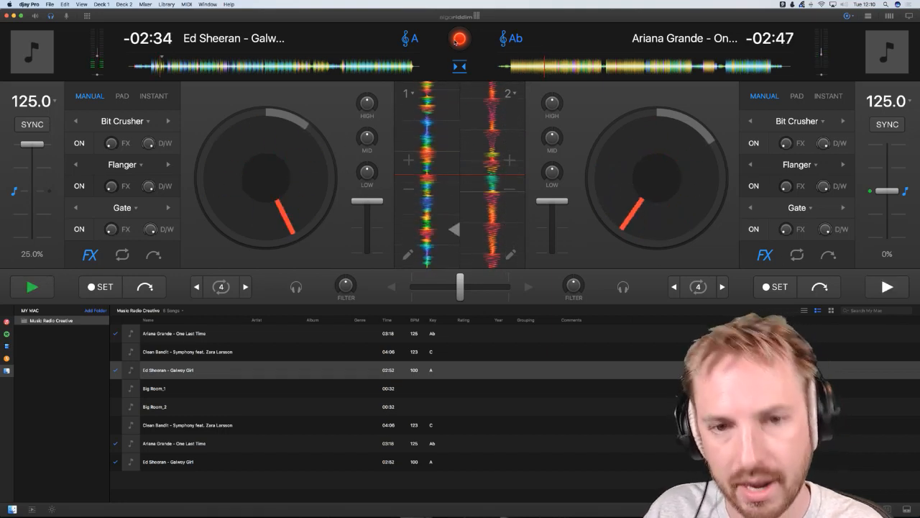
pyautogui.click(460, 39)
pyautogui.click(33, 287)
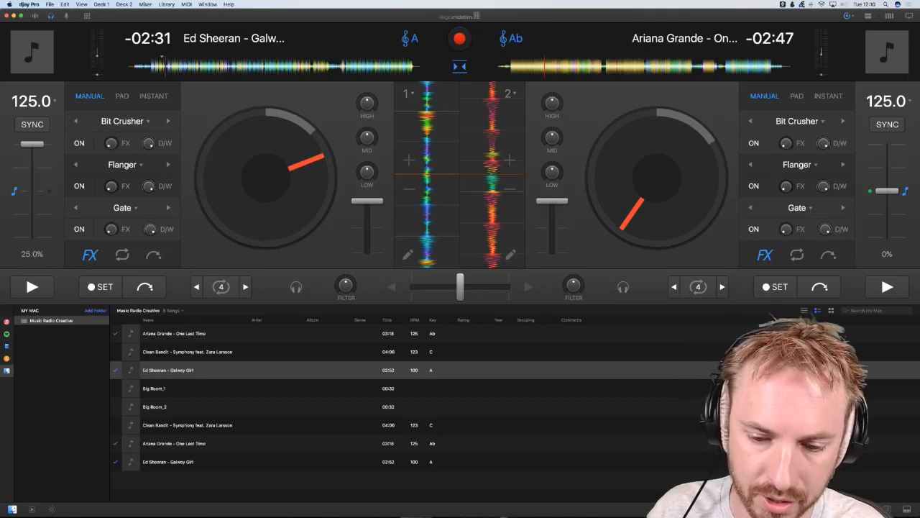
# - Reveal the new mix recording in Finder from djay Pro's audio recordings list and open the file in Adobe Audition
pyautogui.moveTo(575, 511)
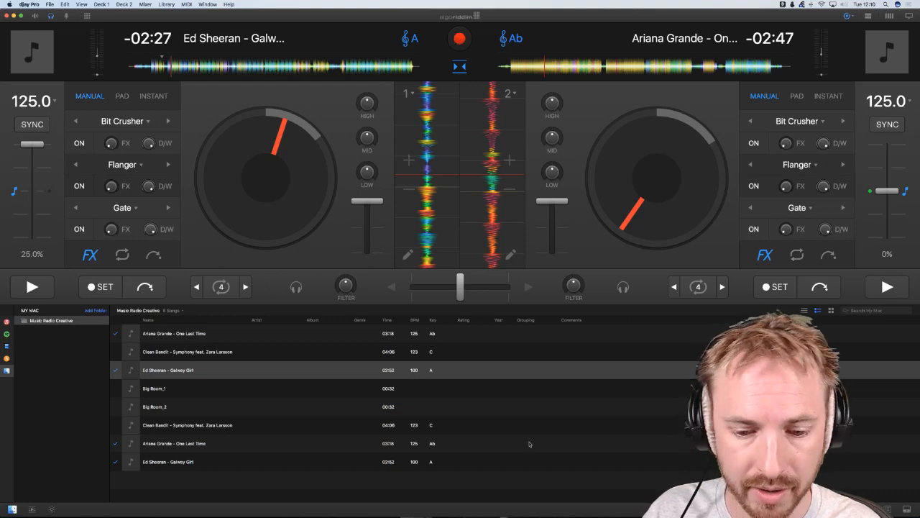
pyautogui.click(209, 512)
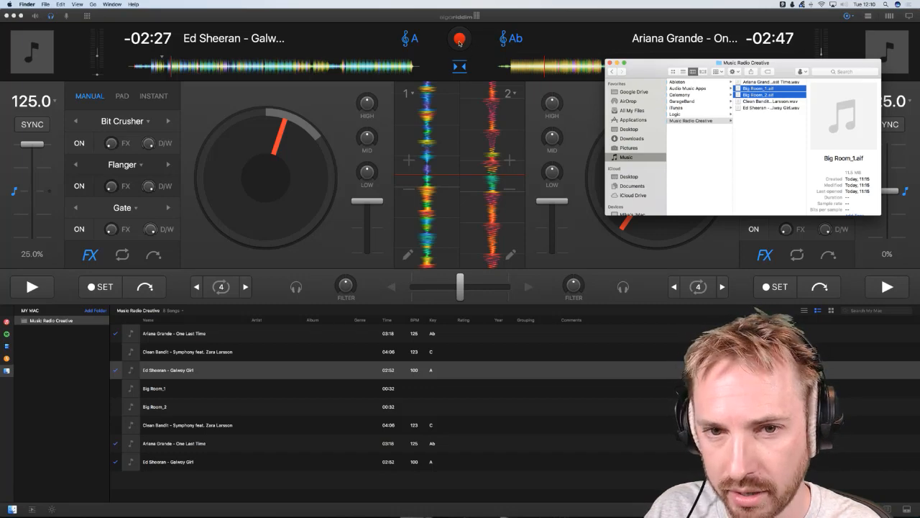
pyautogui.click(488, 38)
pyautogui.click(462, 39)
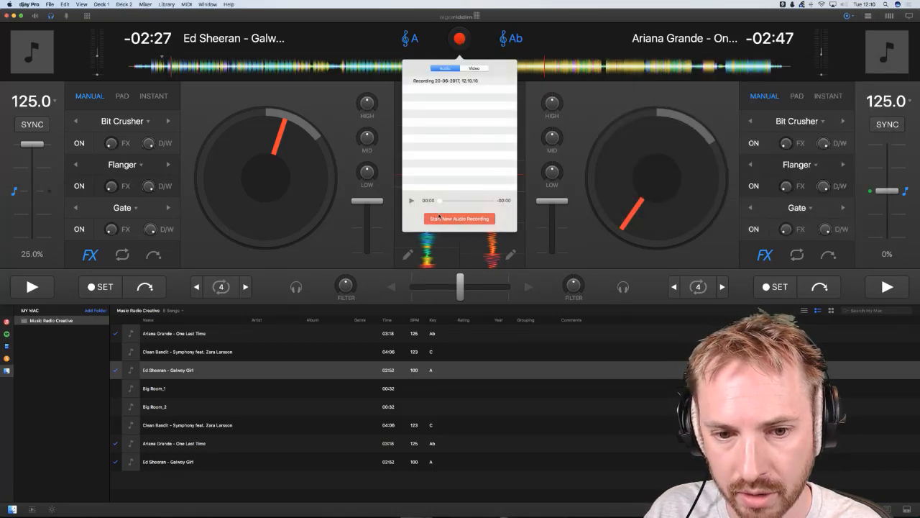
pyautogui.rightClick(444, 80)
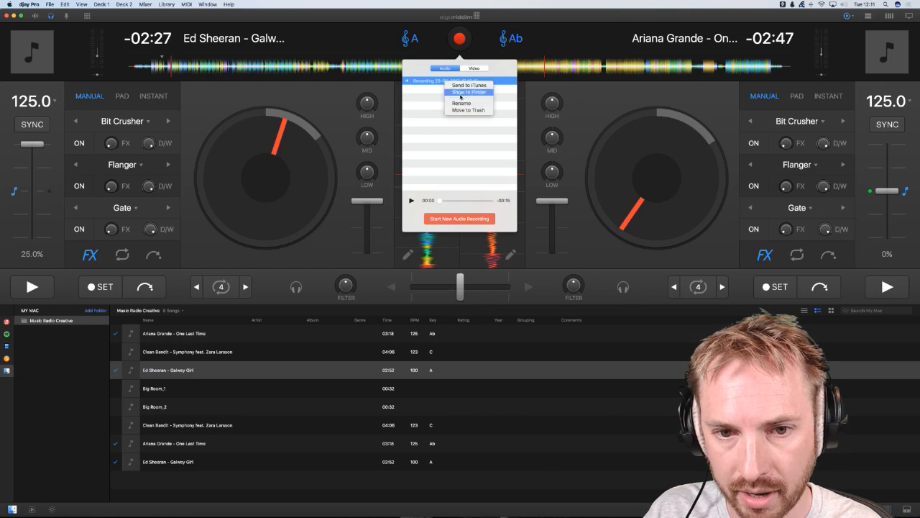
pyautogui.click(465, 91)
pyautogui.moveTo(452, 252); pyautogui.dragTo(430, 503)
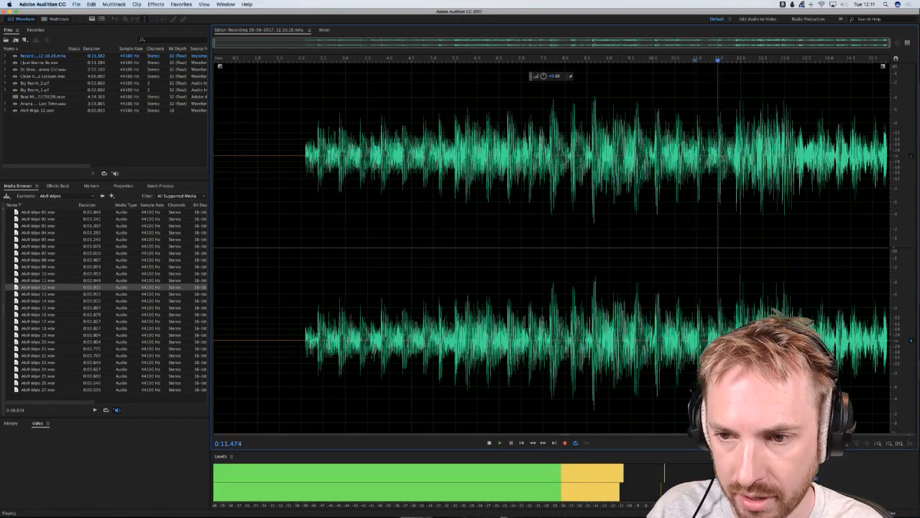
# - Review the recording's playback and full waveform, leaving the playhead at about 4.8 seconds
pyautogui.press('space')
pyautogui.click(421, 163)
pyautogui.doubleClick(749, 225)
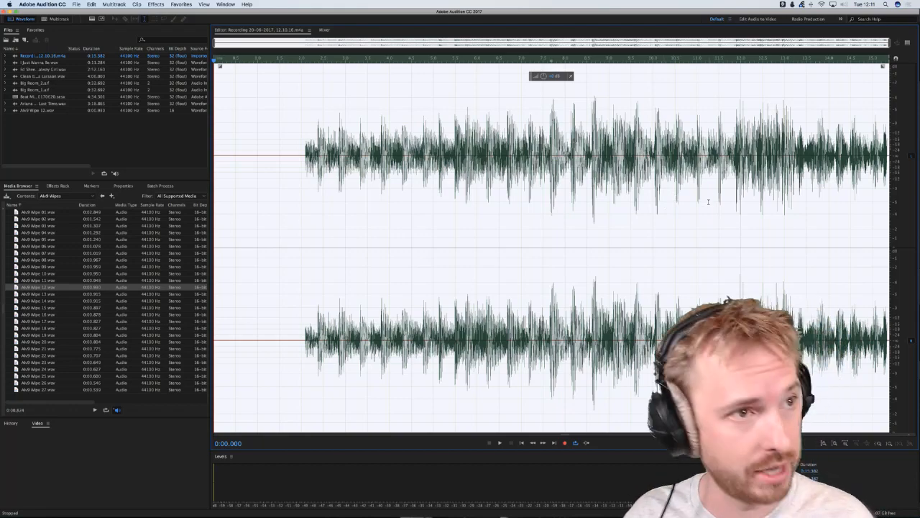
pyautogui.click(424, 174)
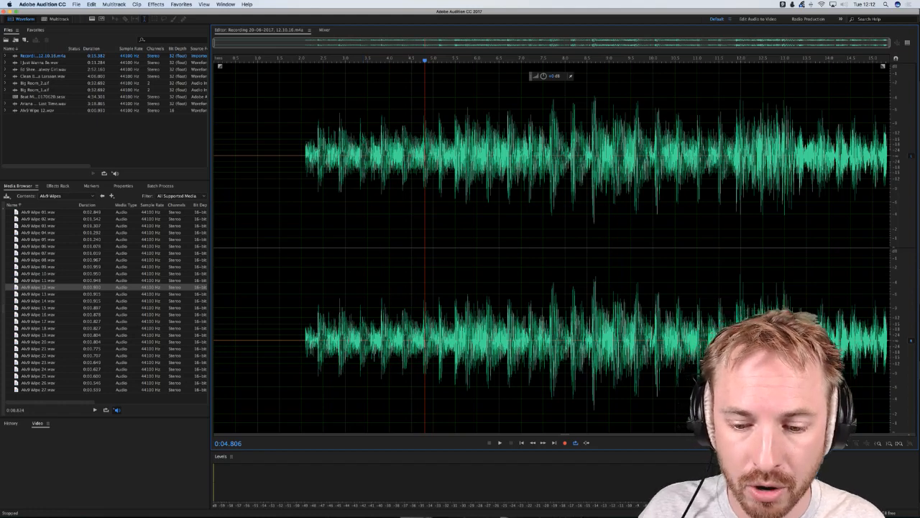
# - Revisit the recordings list in djay Pro, return to the waveform in Adobe Audition, and switch to Wirecast
pyautogui.click(601, 503)
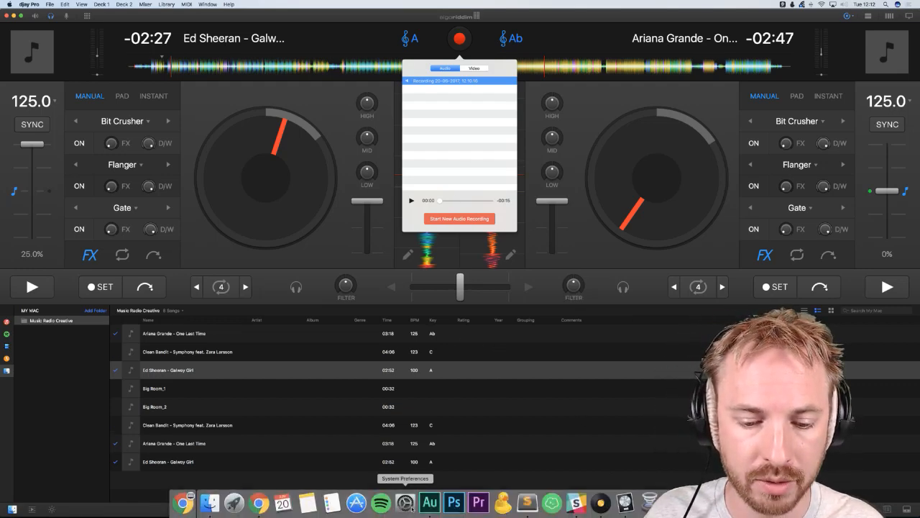
pyautogui.click(443, 503)
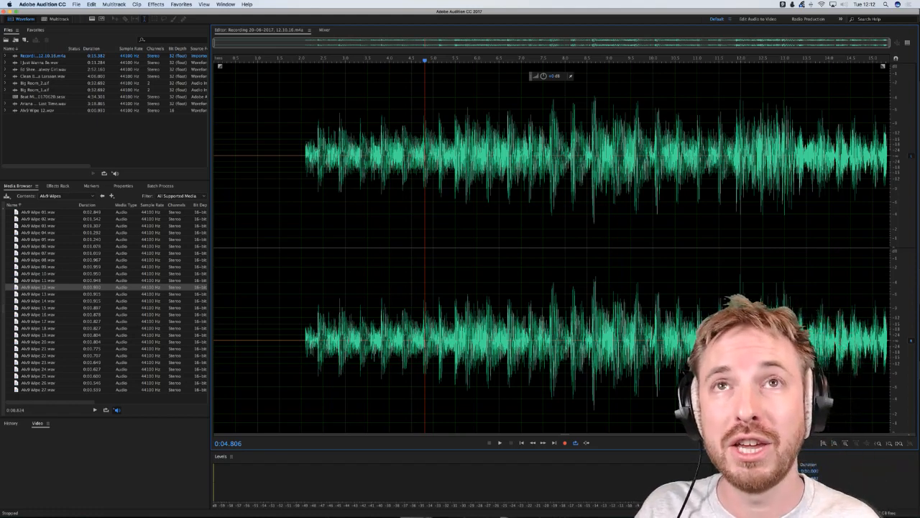
pyautogui.press('super+Tab')
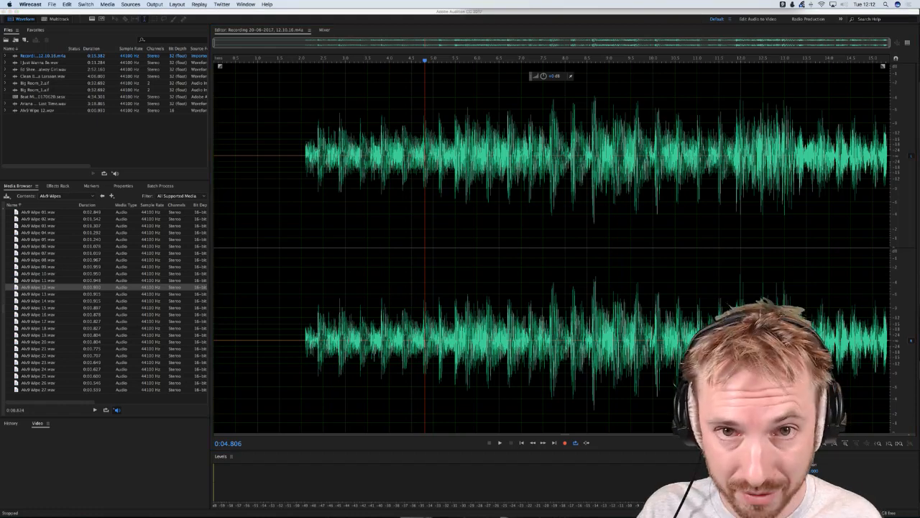